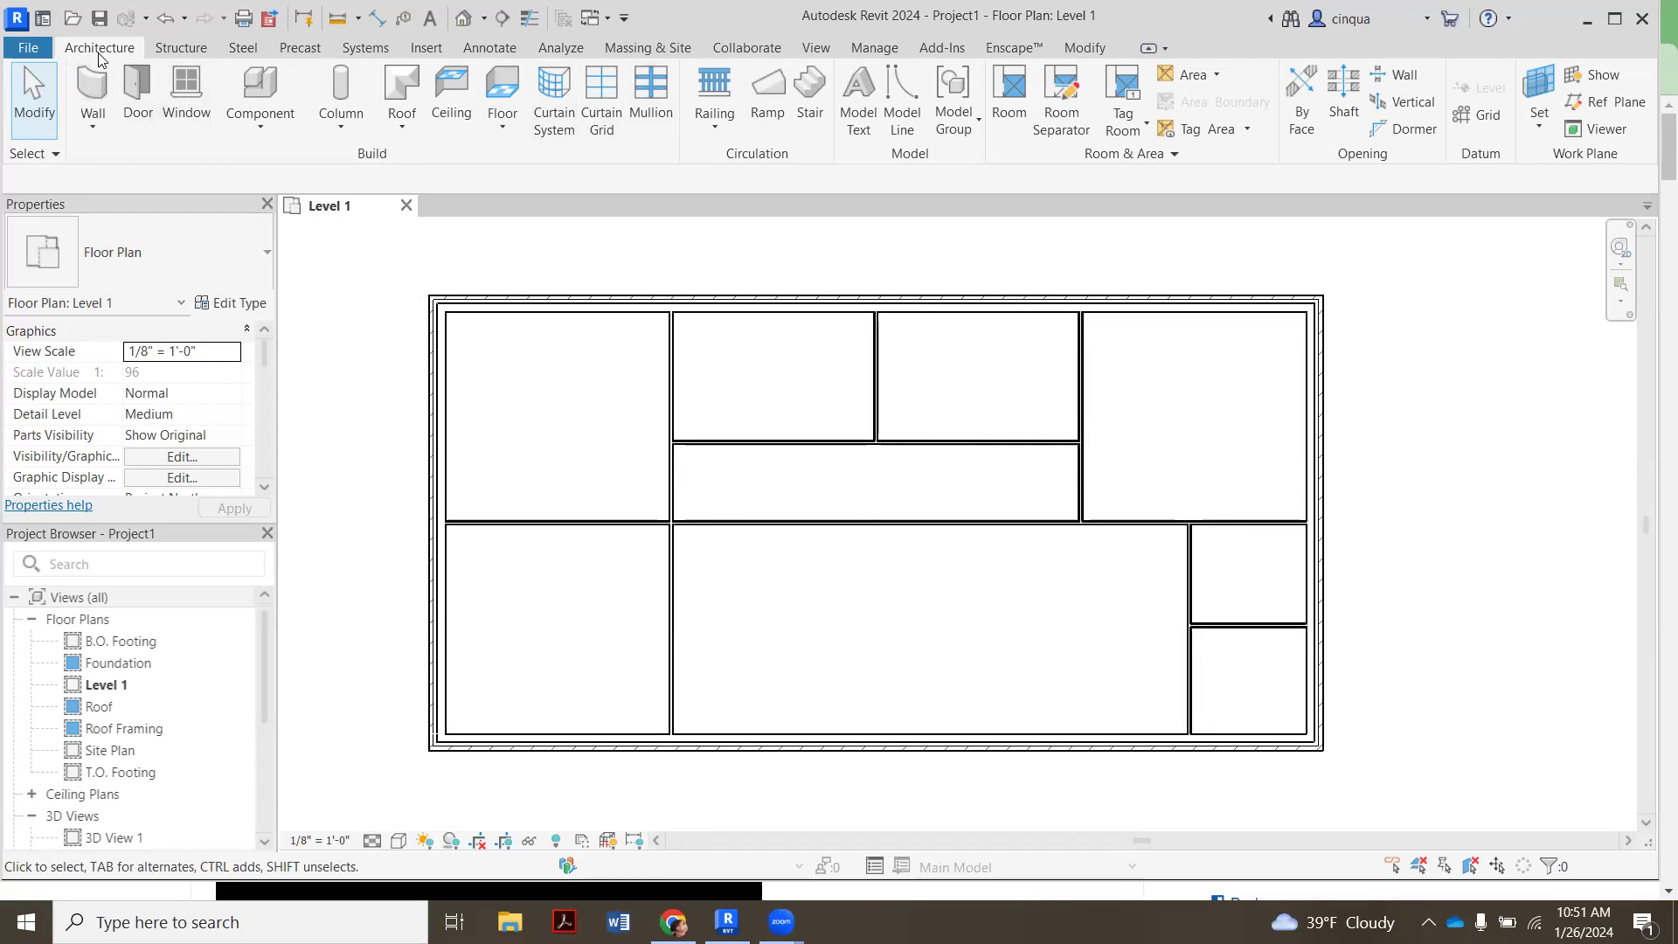
- Start the Door tool and look through the door types already loaded in the project
click(133, 98)
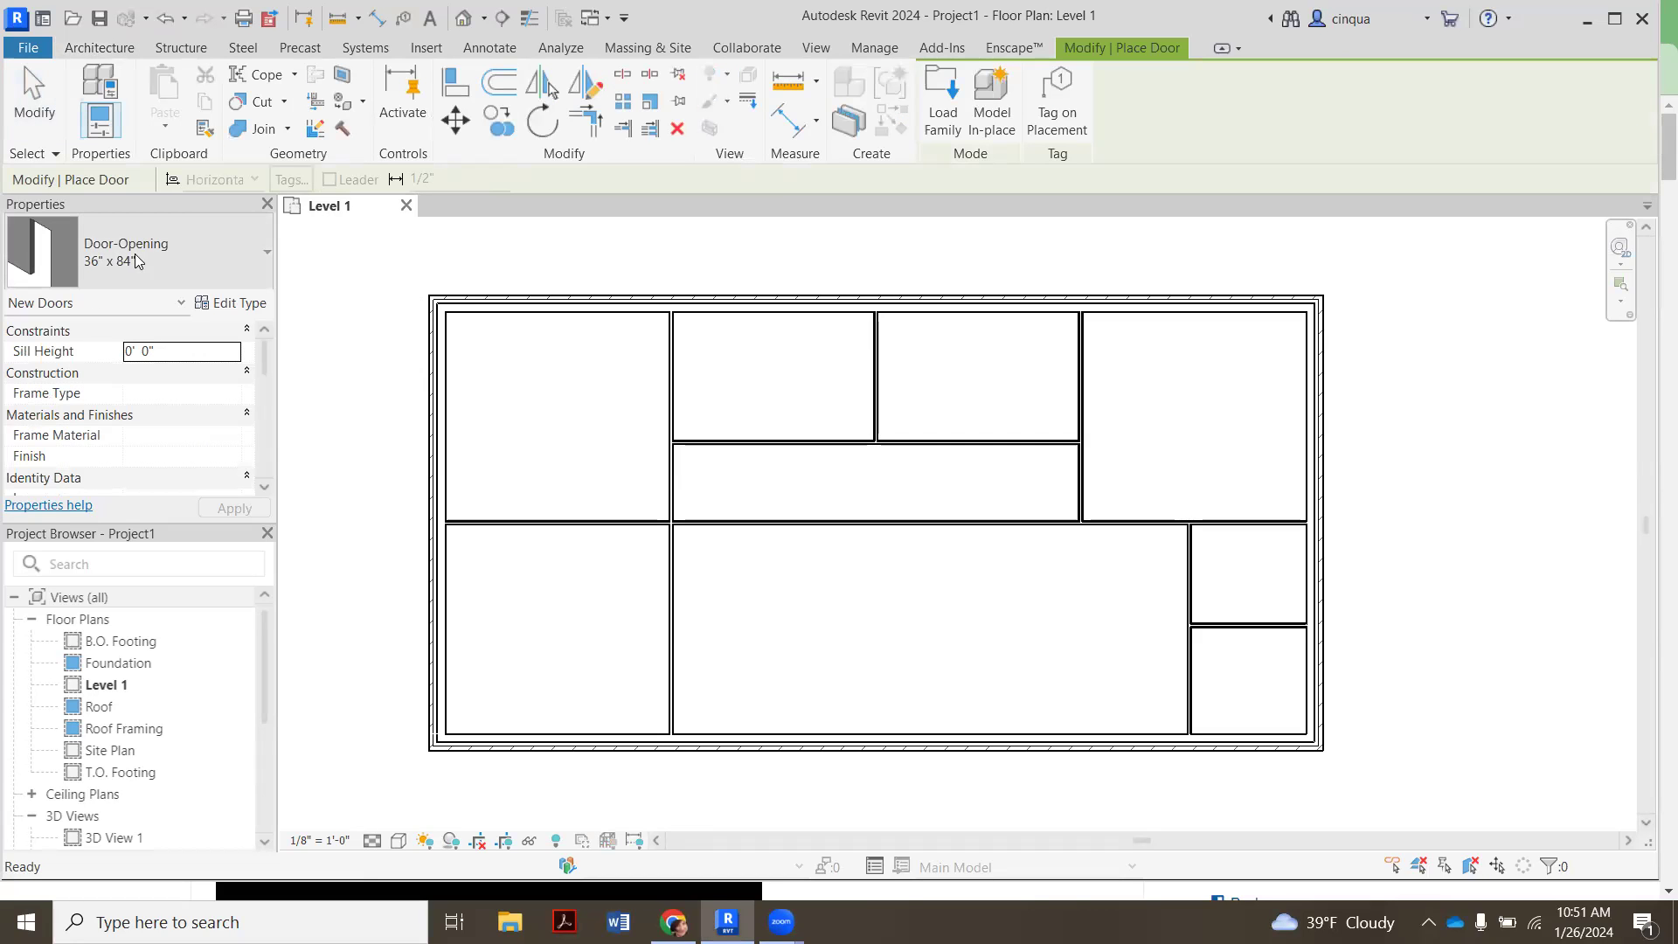
click(194, 250)
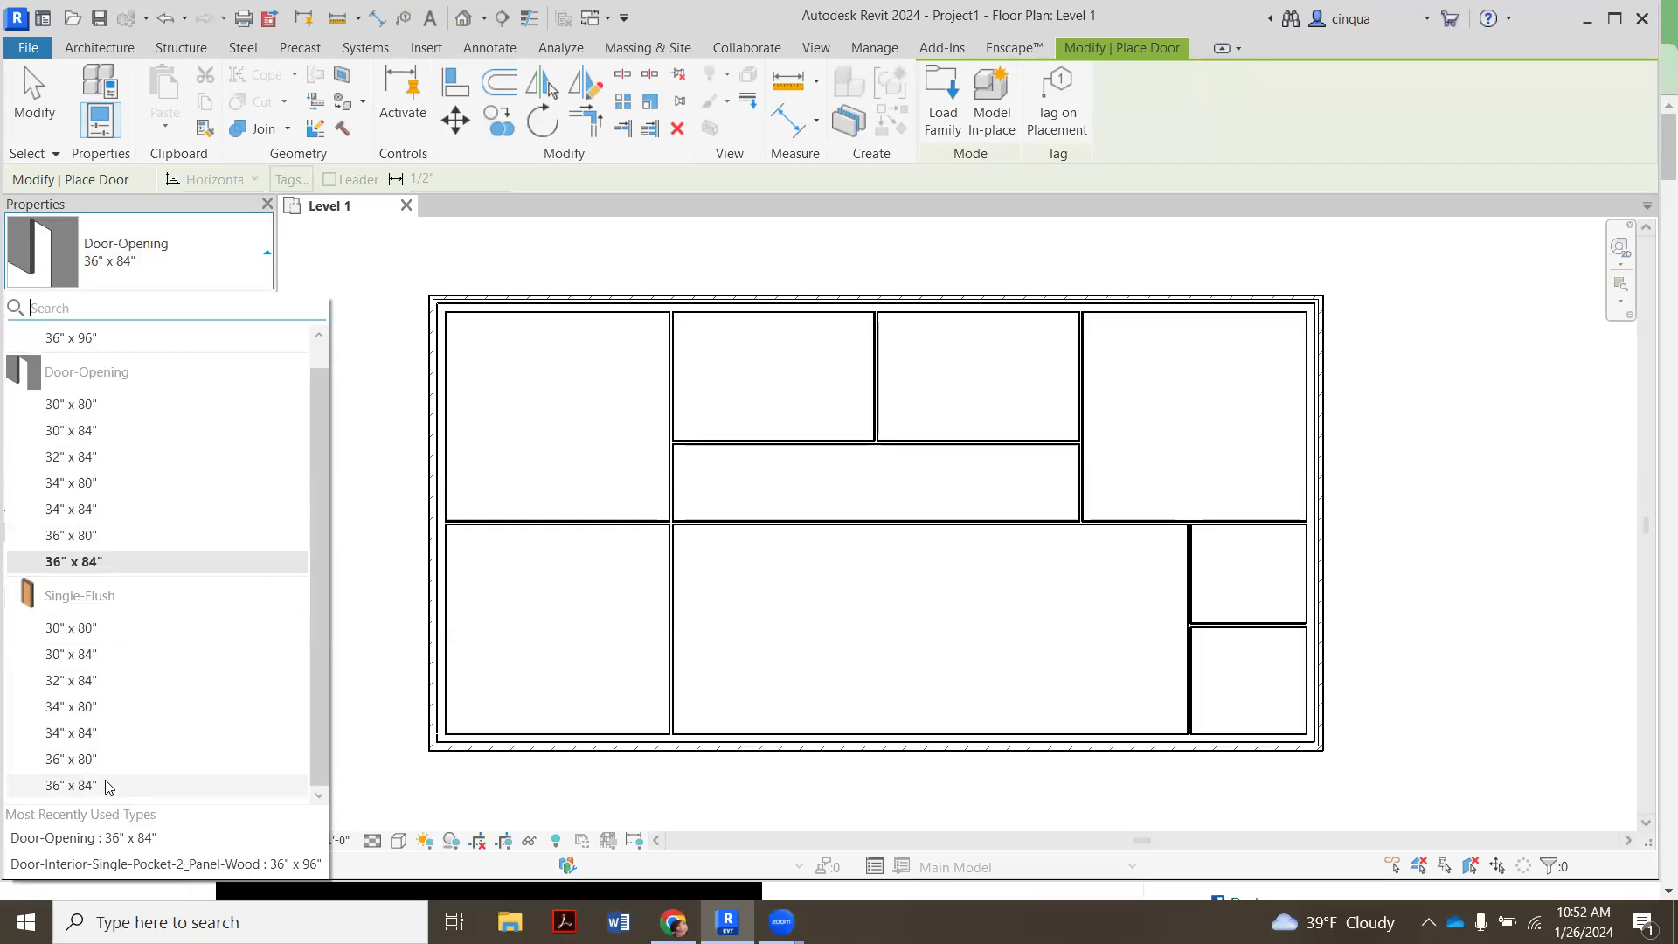
mouse_move(107, 786)
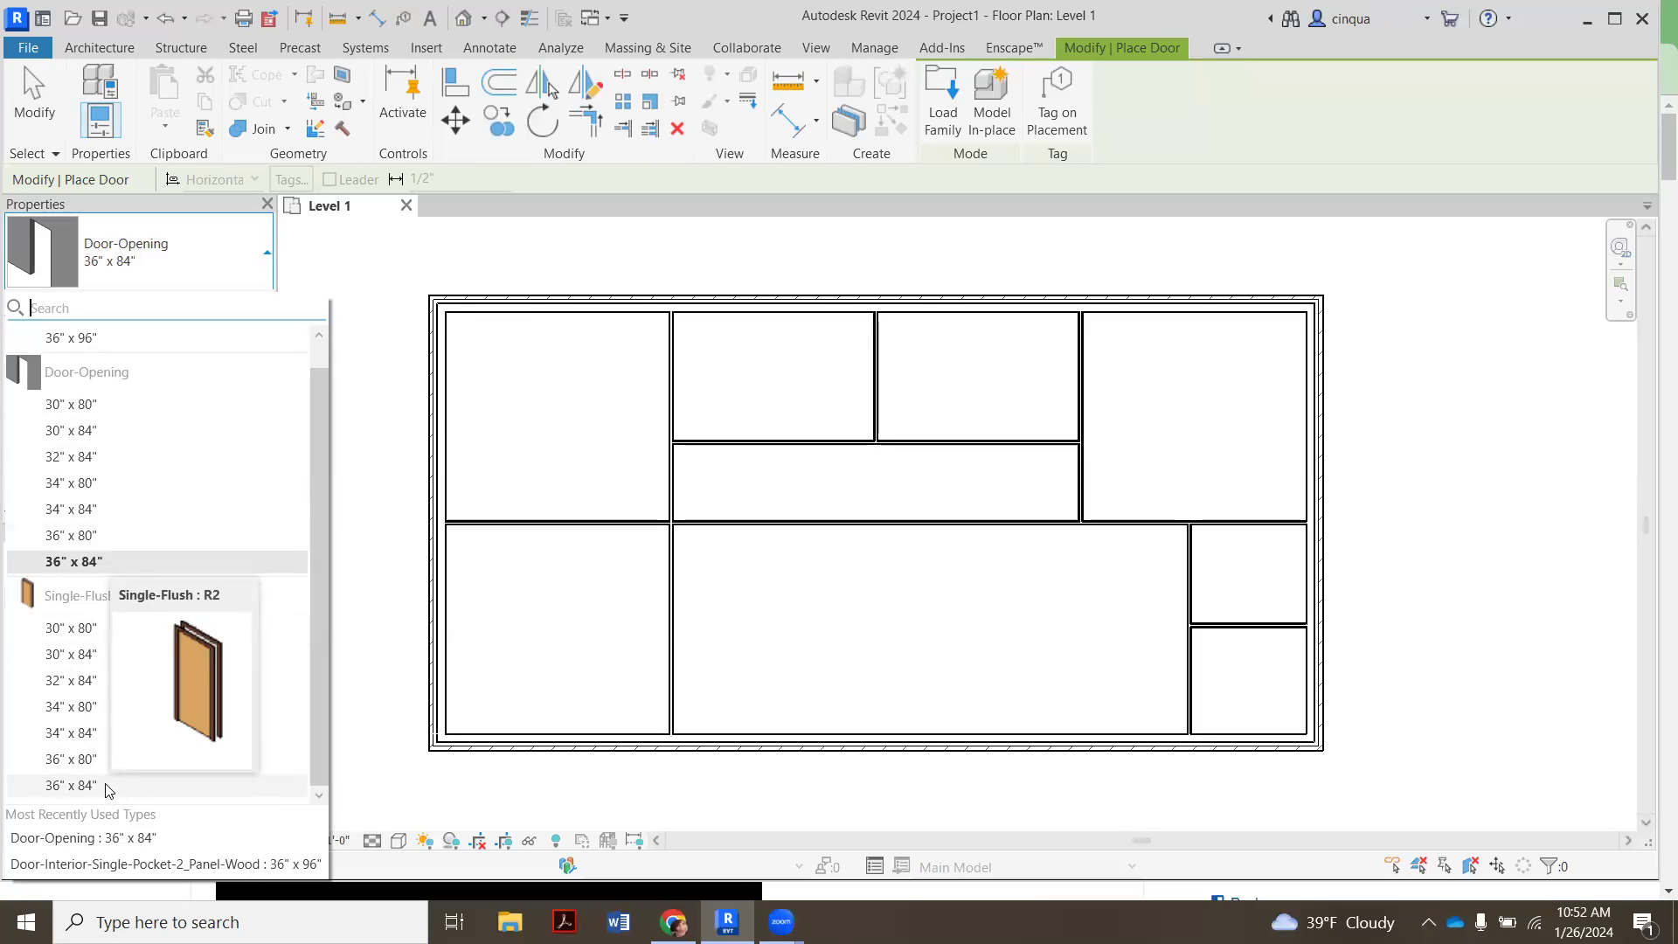
scroll(117, 507, up, 1)
scroll(151, 428, down, 1)
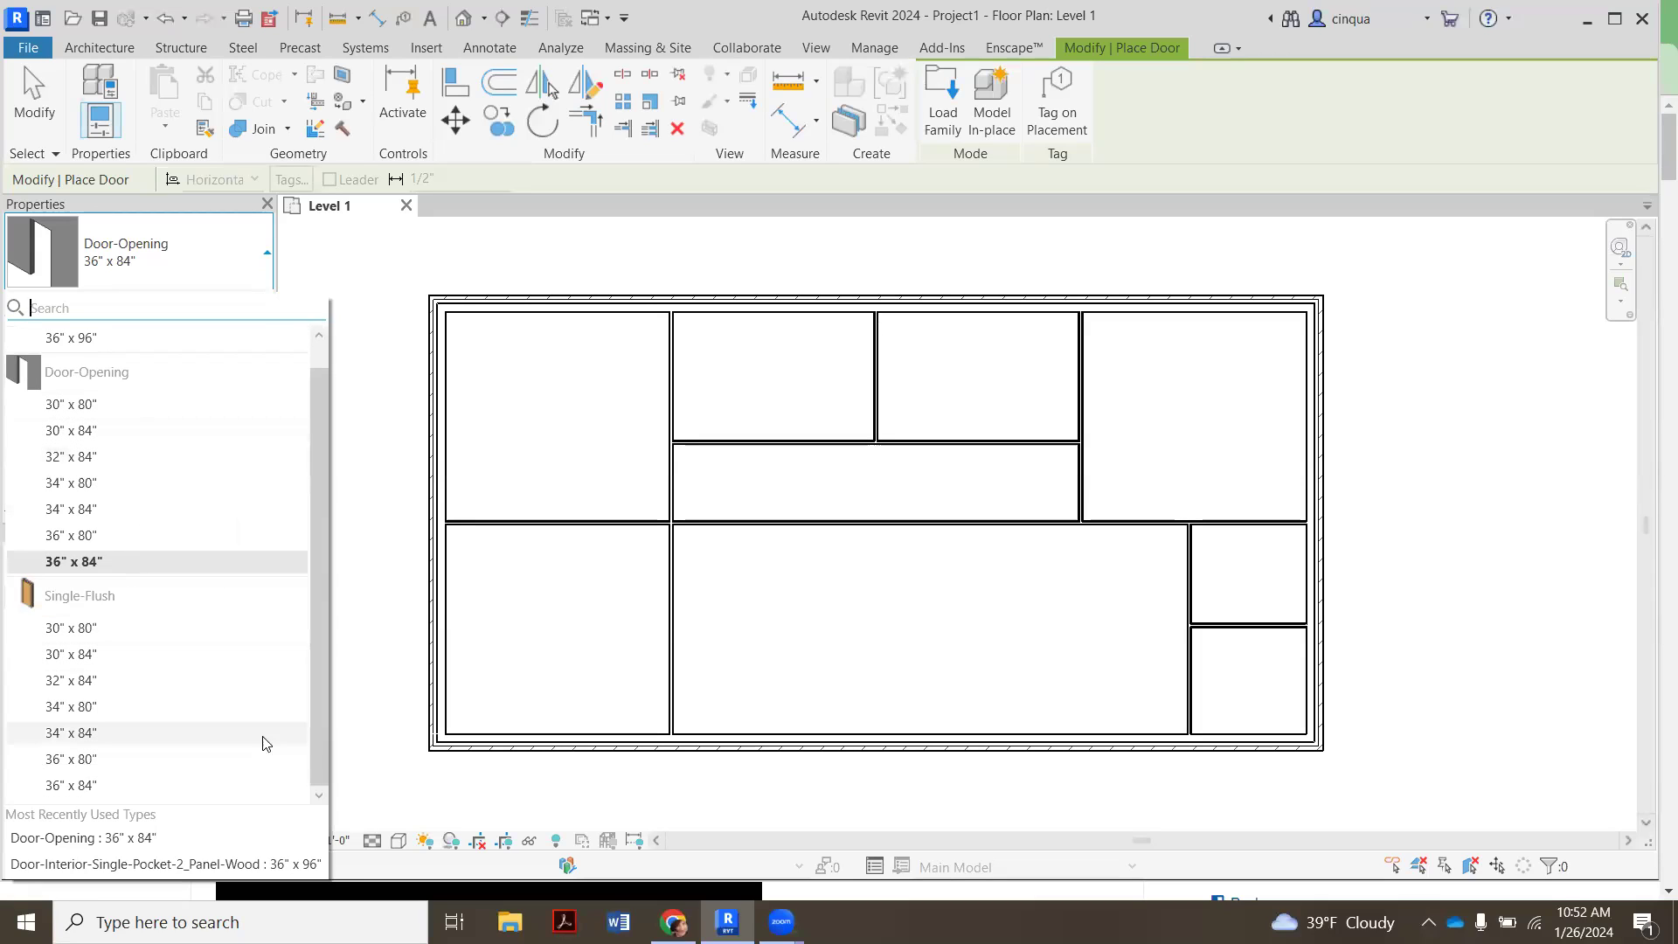
click(361, 288)
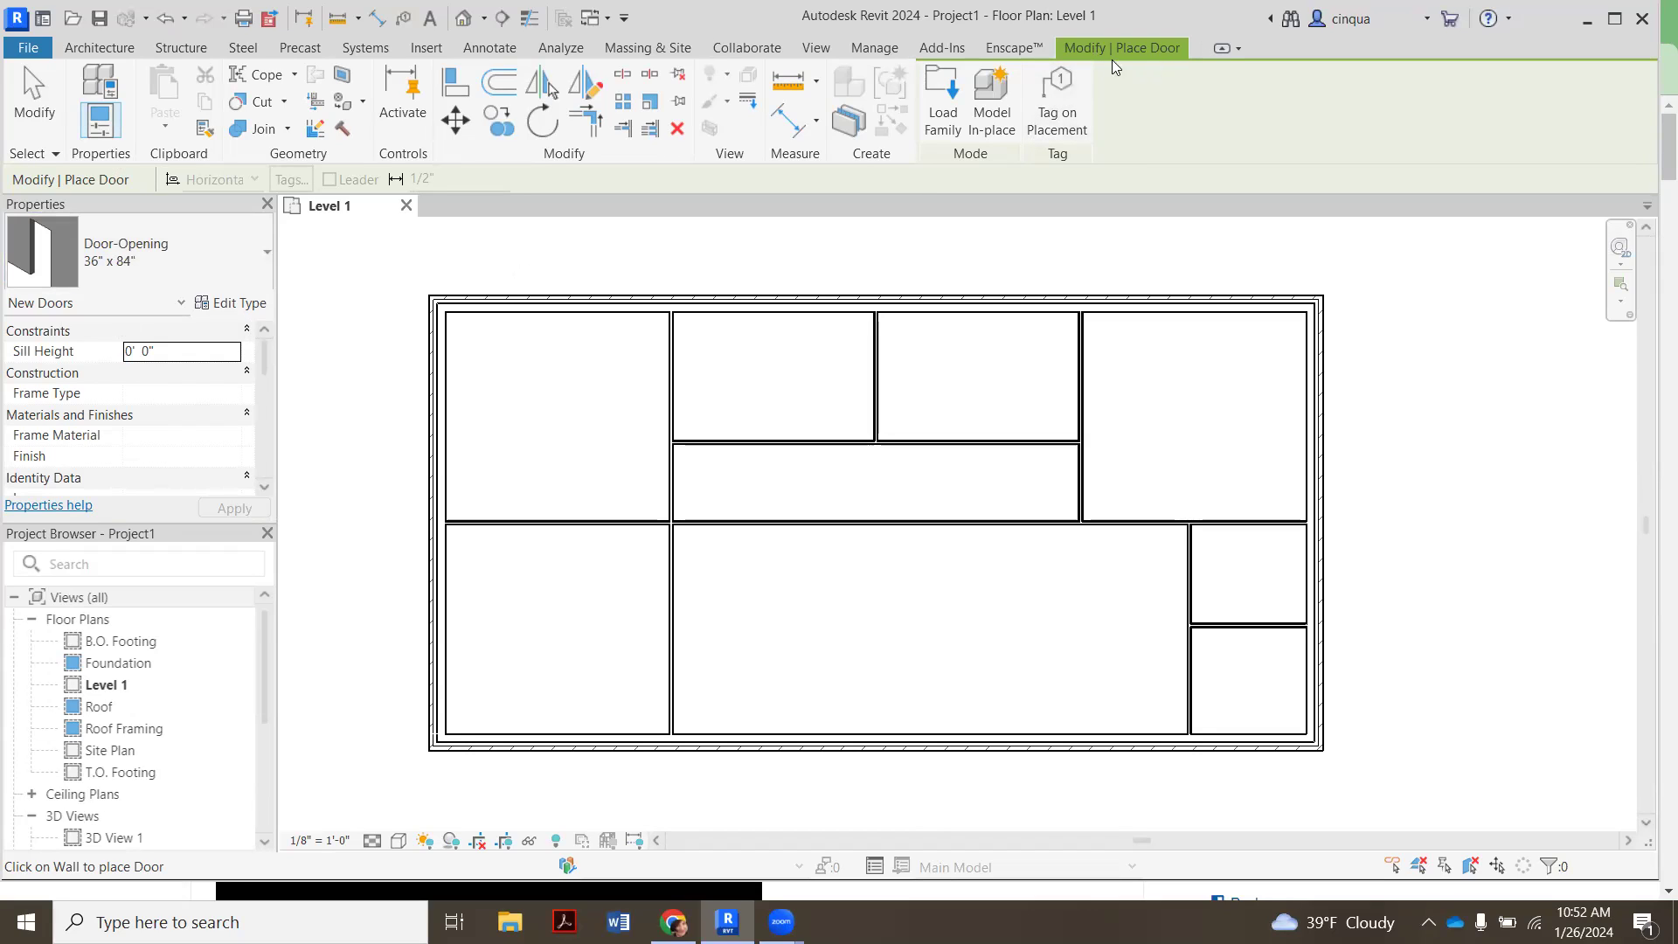
- Start loading a door family and open the Doors folder of the US library
click(951, 129)
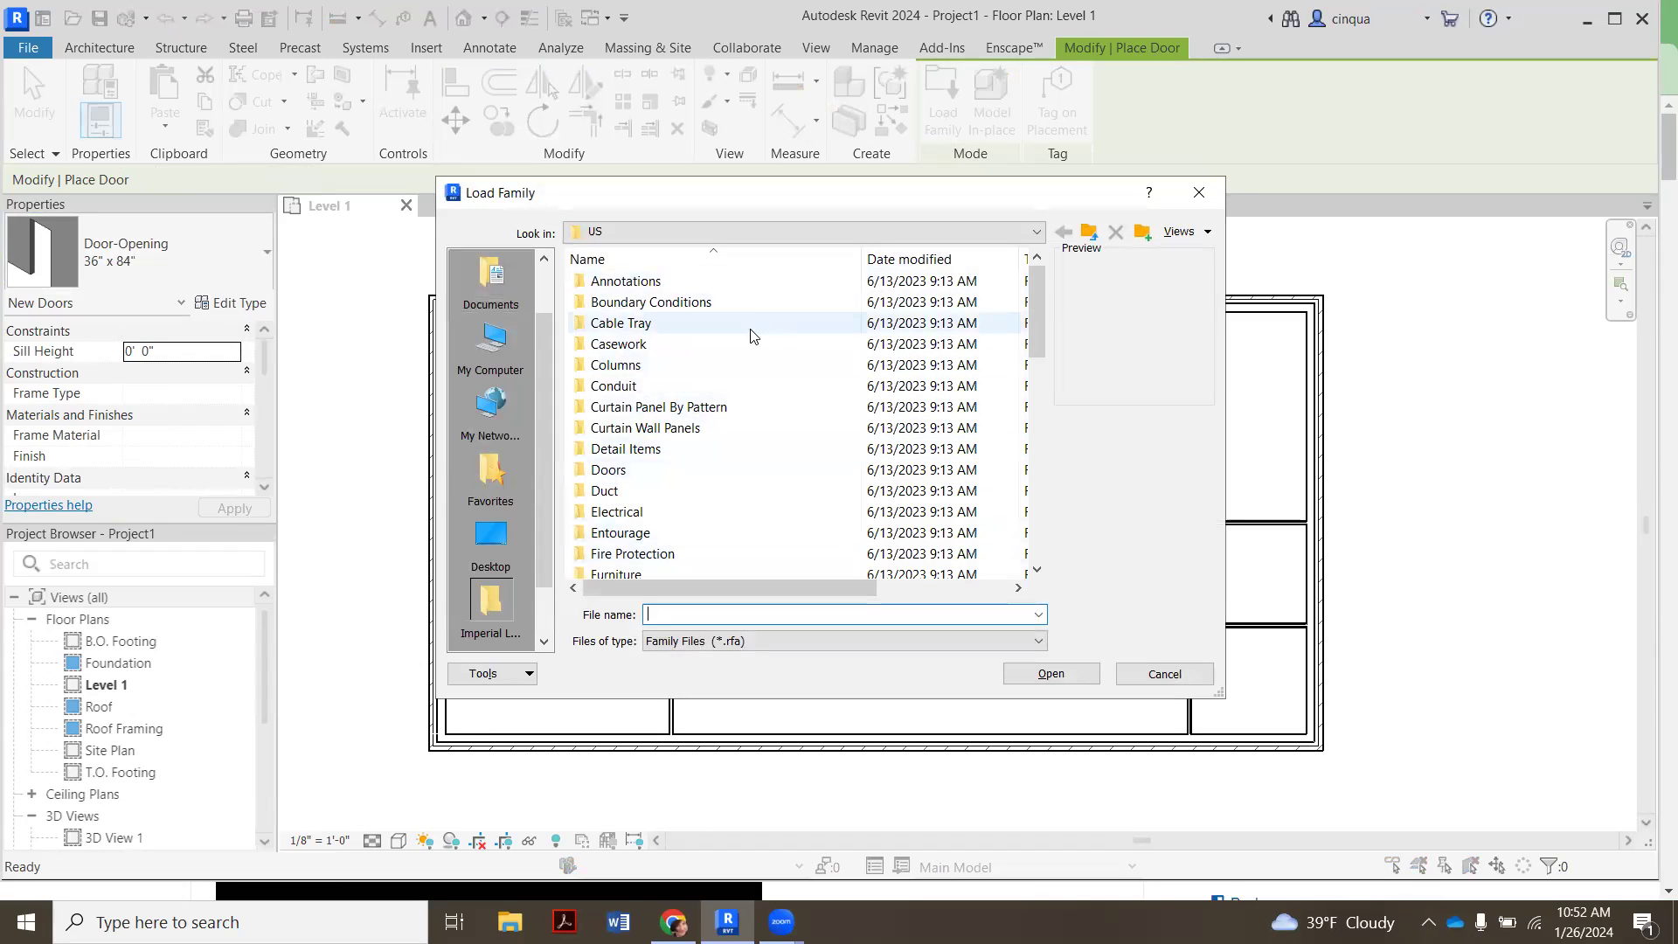
click(806, 234)
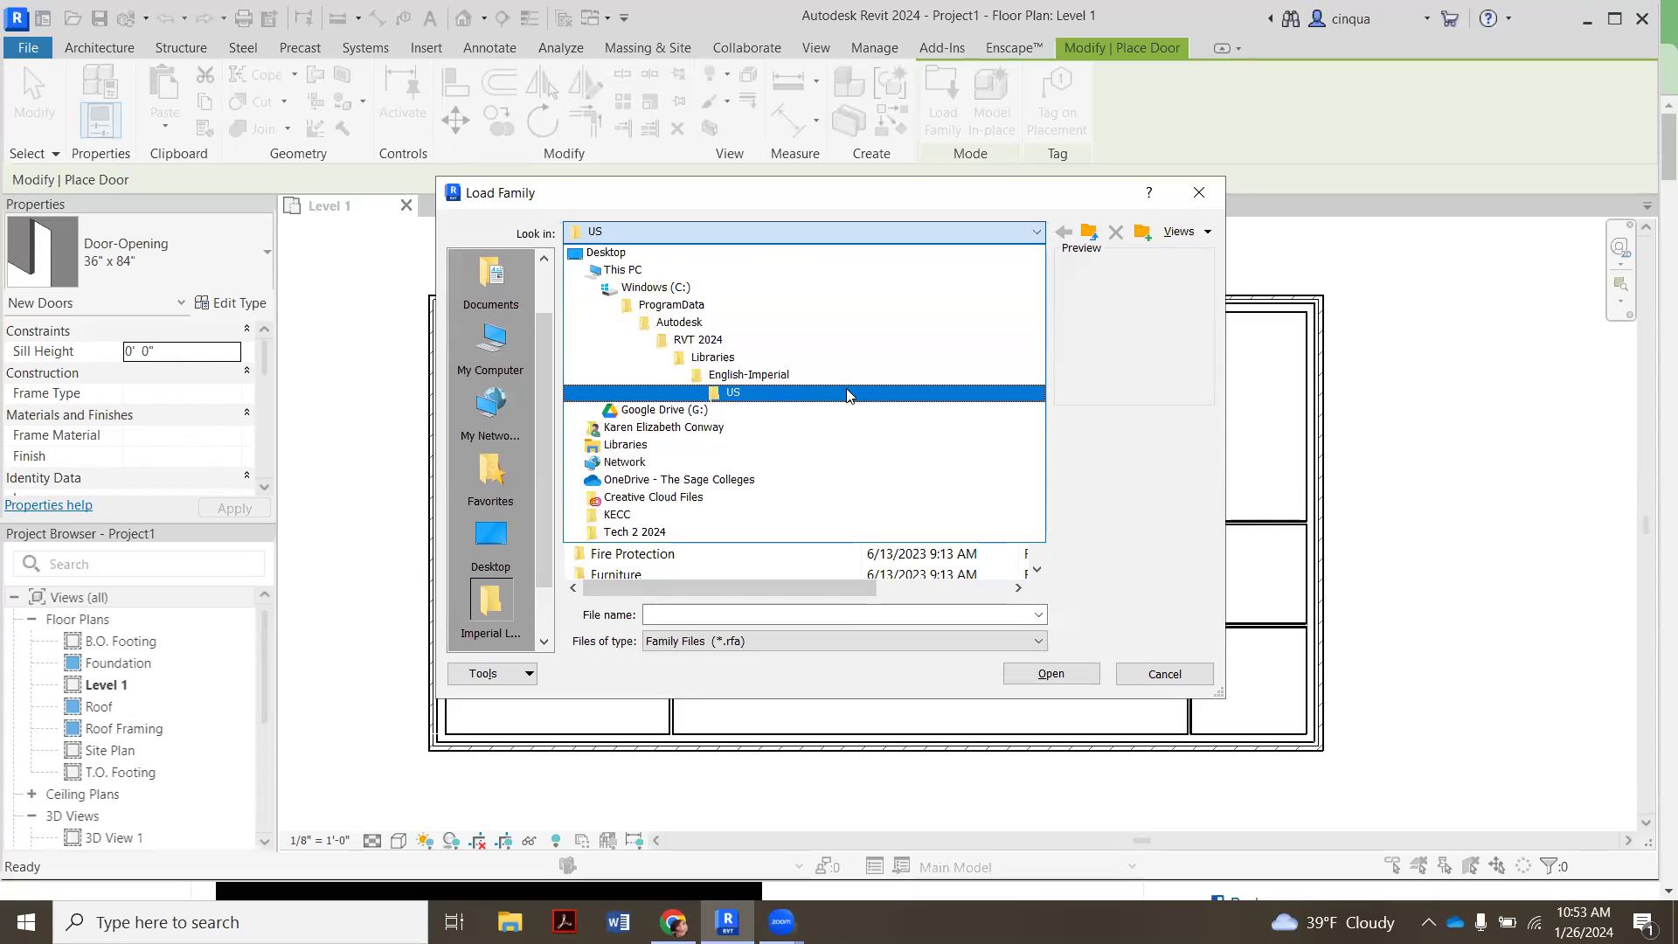
click(1162, 681)
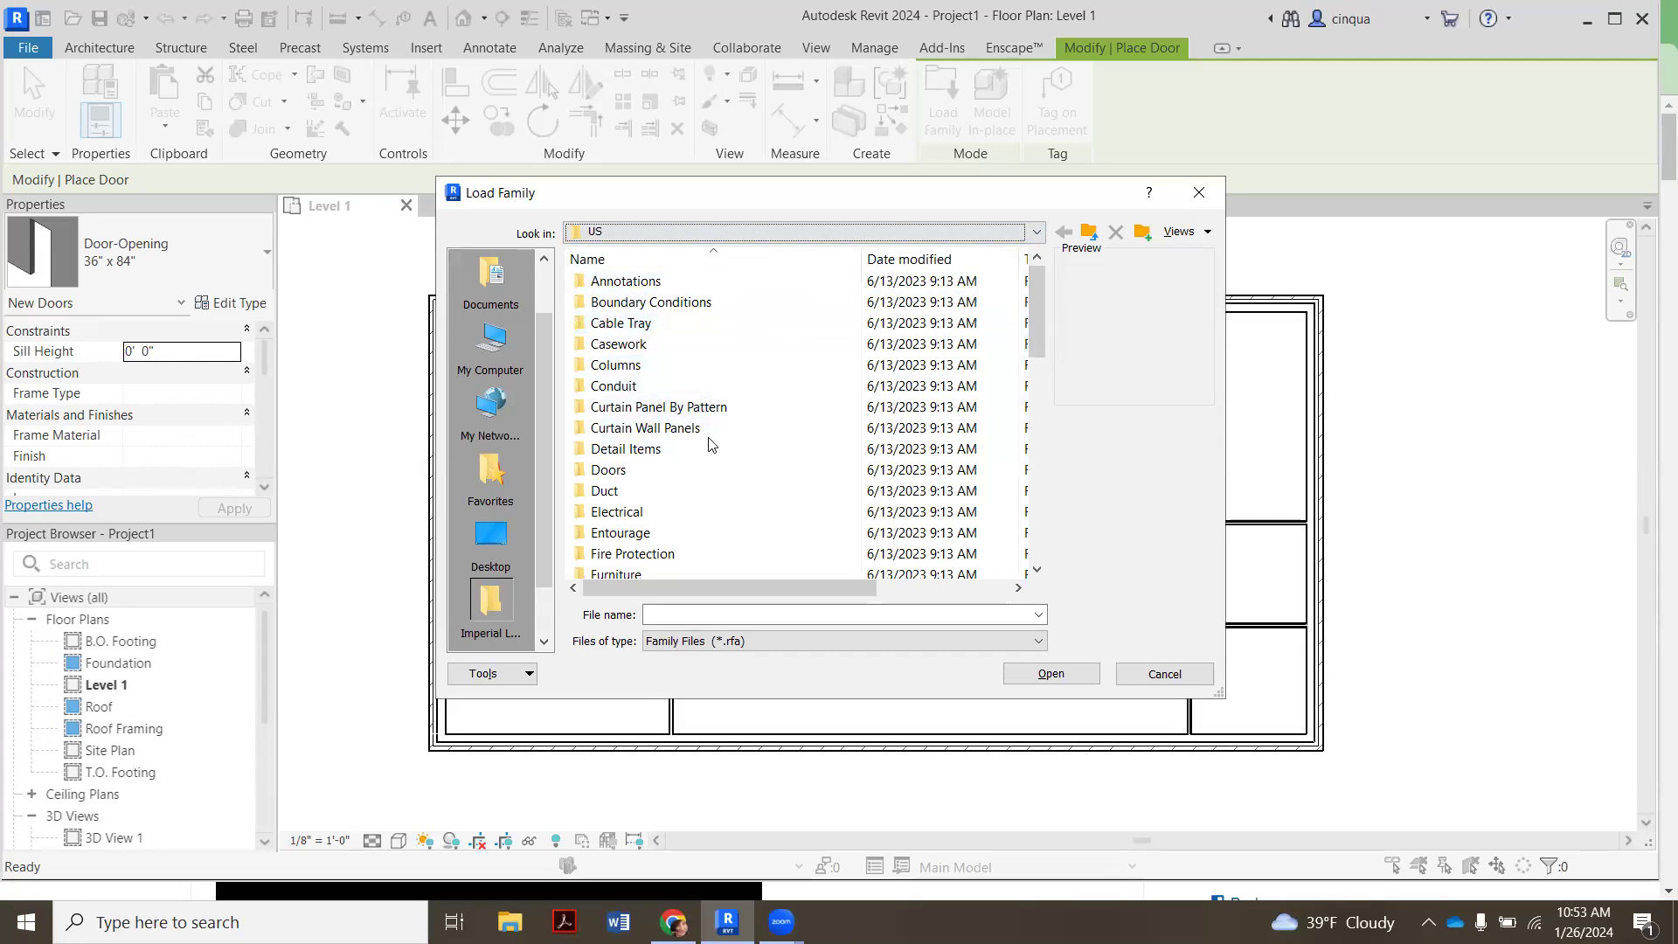
double_click(696, 472)
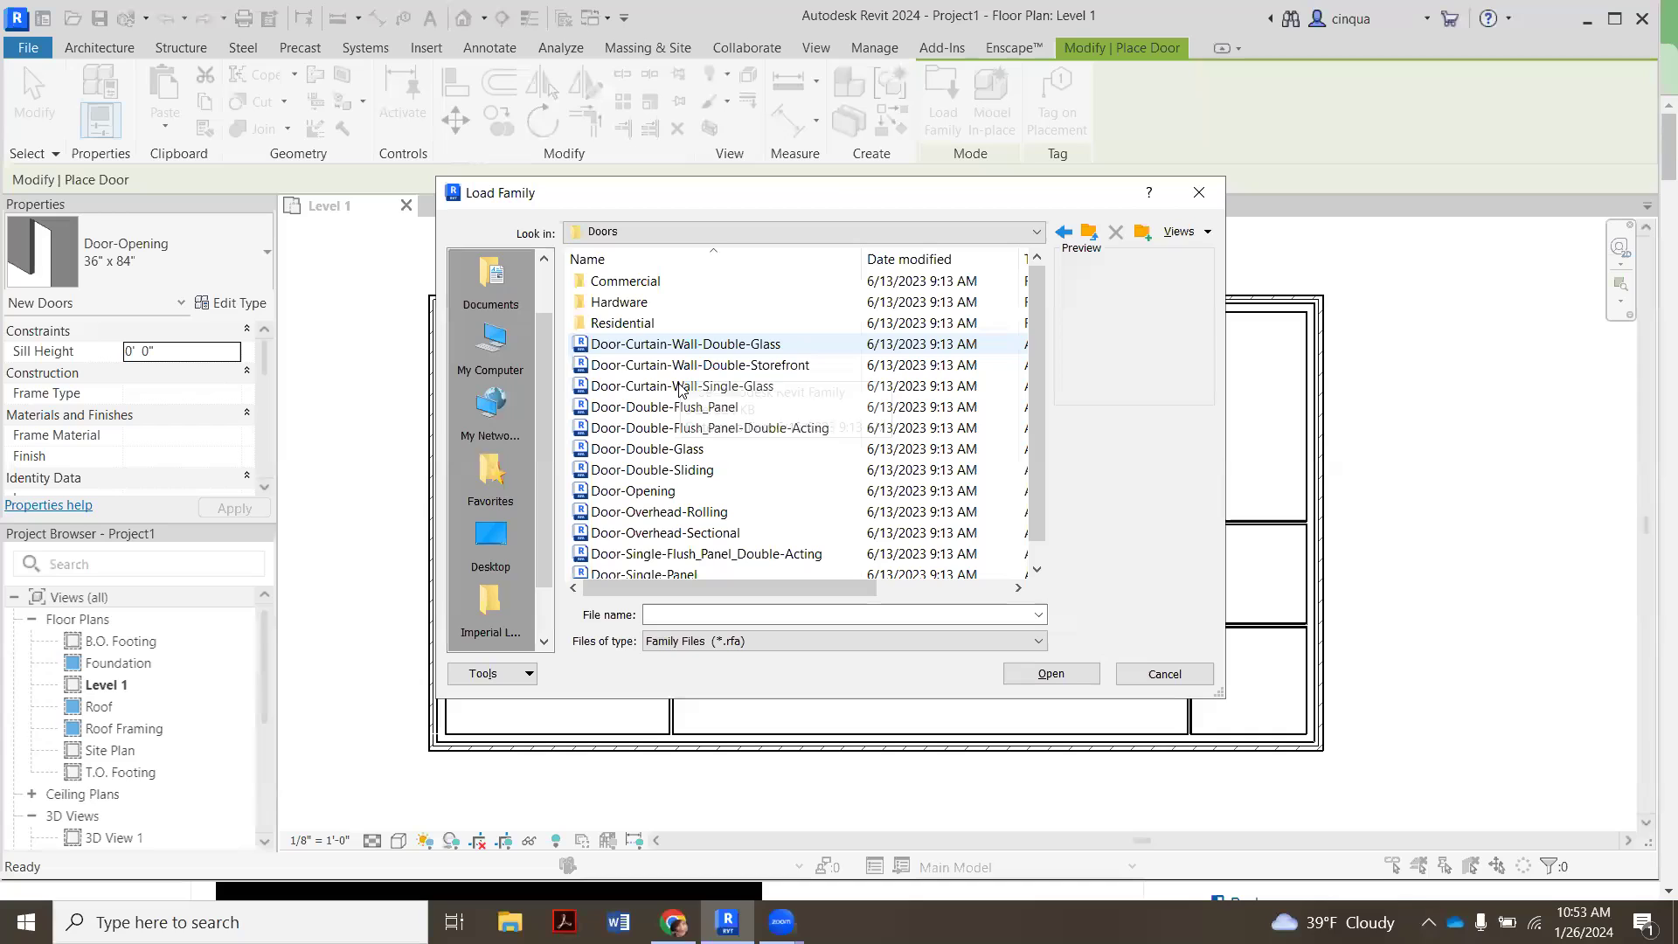
- Try to load the Door-Curtain-Wall-Double-Glass family, then return to choosing a family file
click(684, 346)
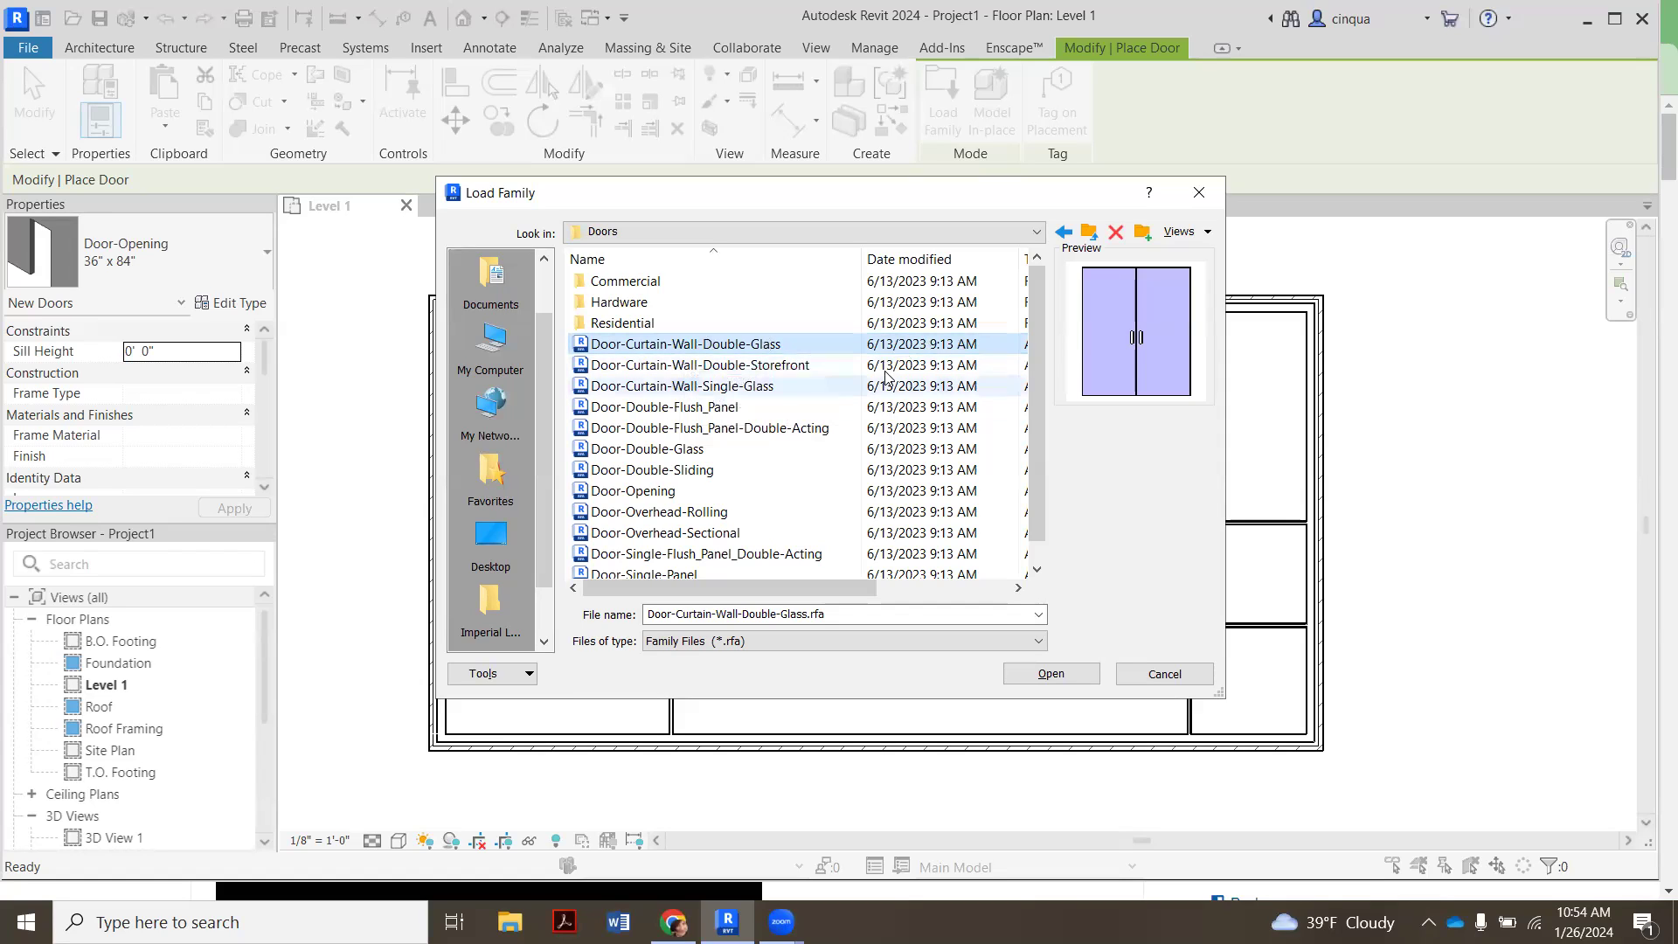
click(1068, 676)
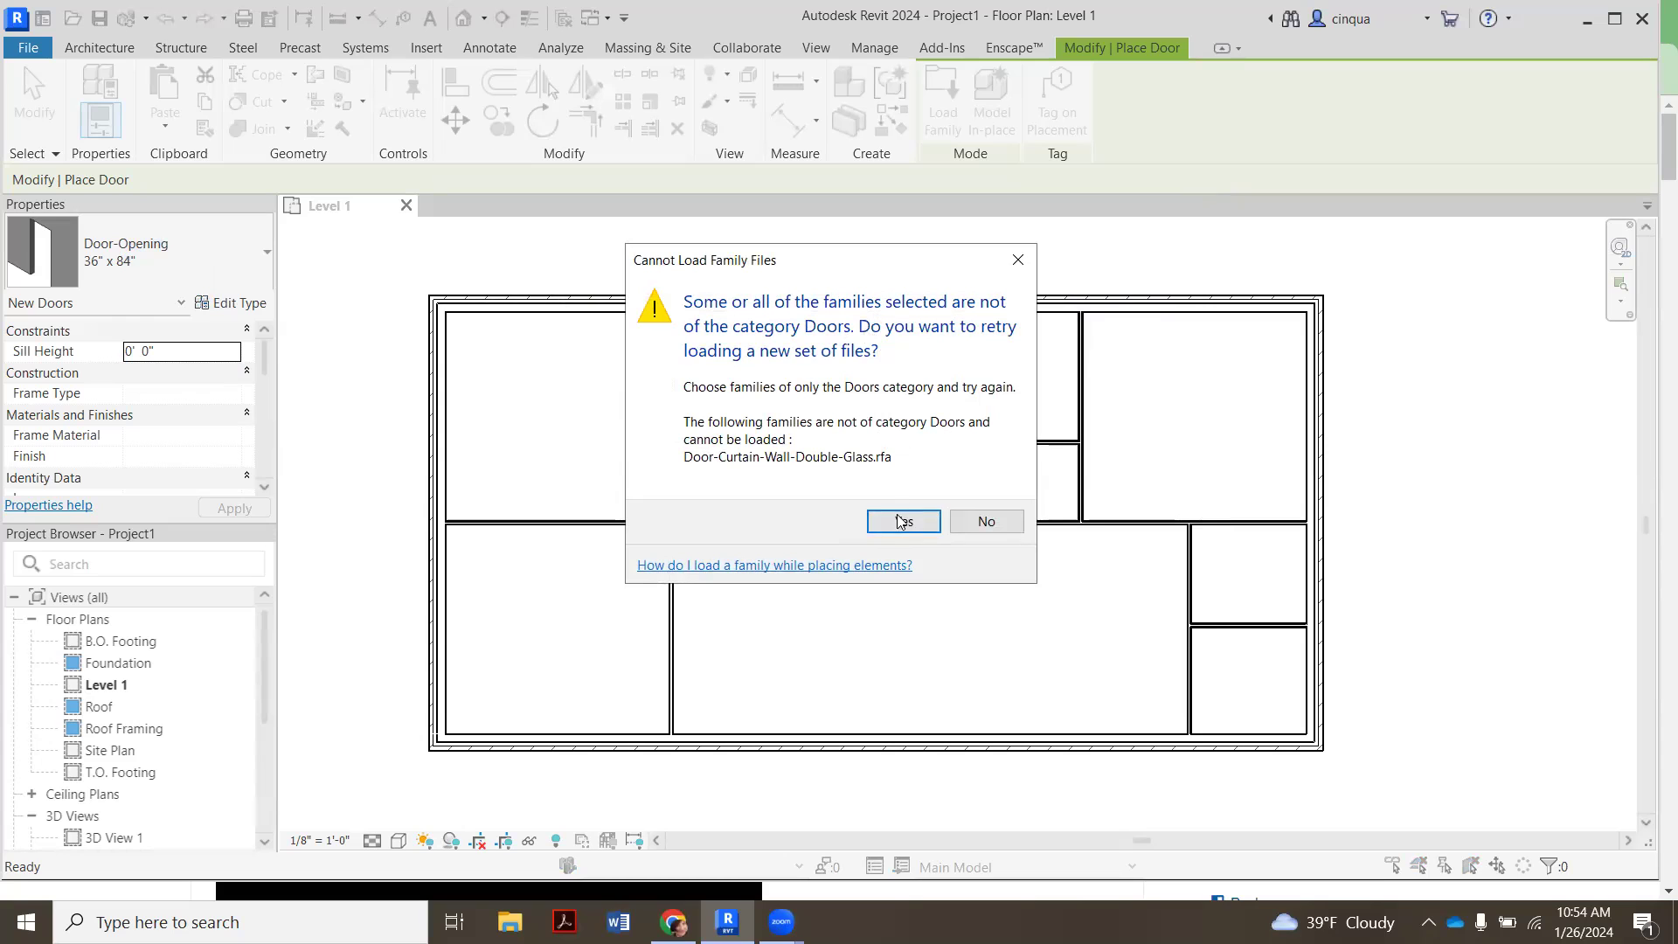
click(901, 524)
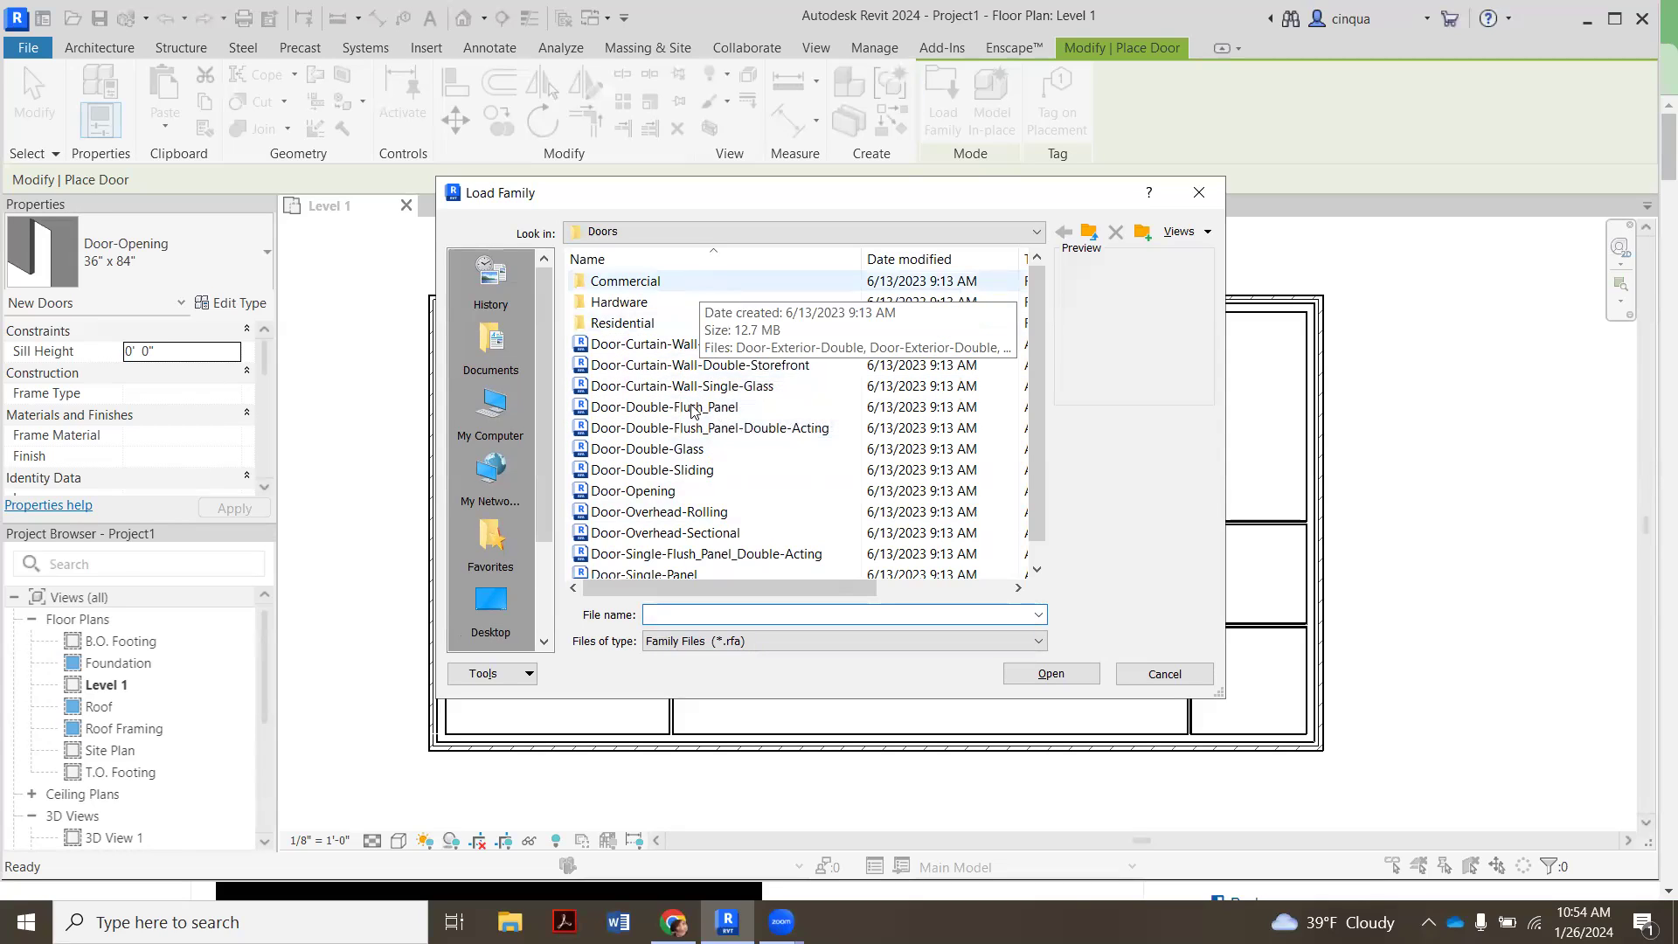
- Open the Commercial doors folder and preview its exterior and passage door families
double_click(682, 280)
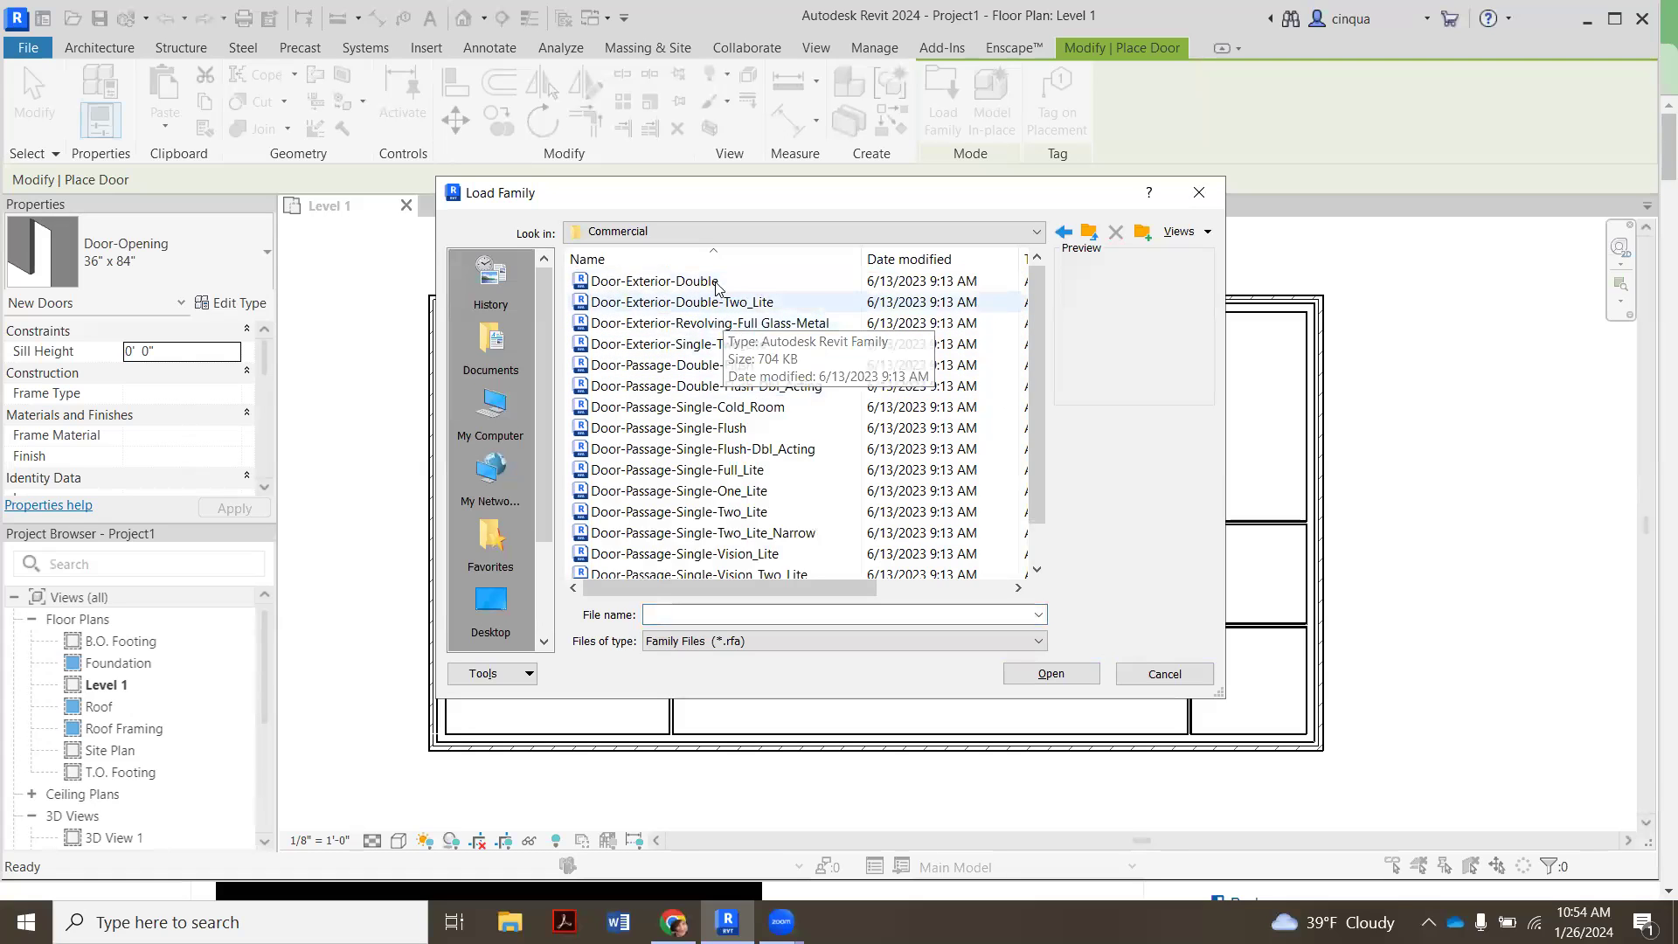
click(716, 282)
click(713, 303)
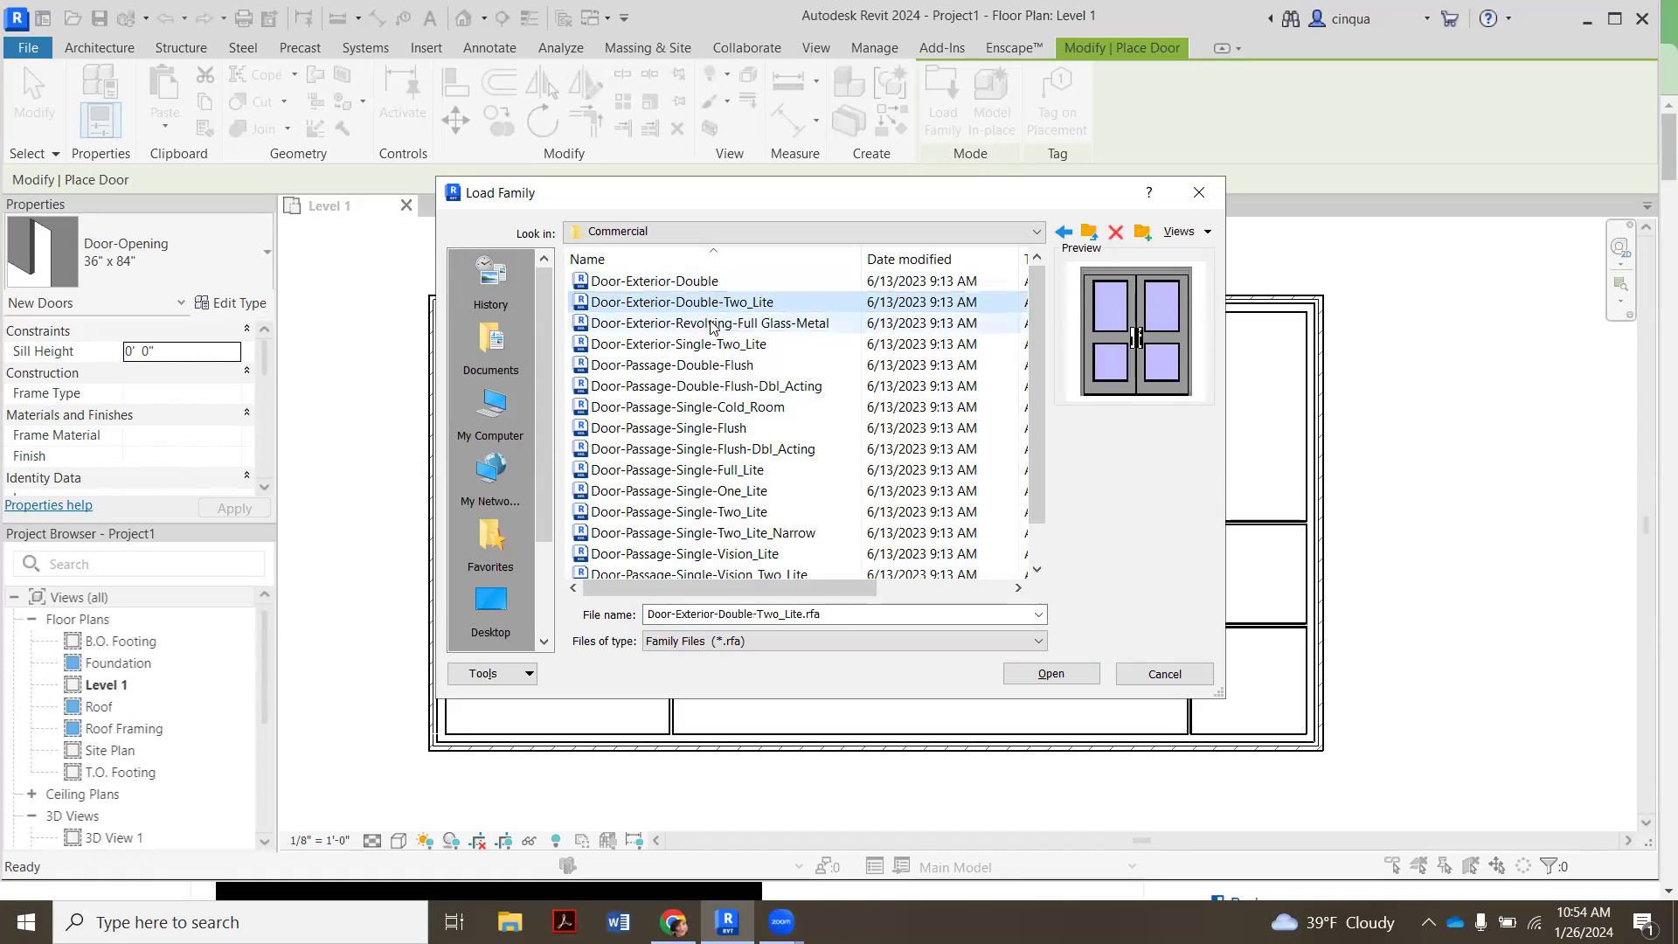
click(710, 324)
click(704, 345)
click(700, 325)
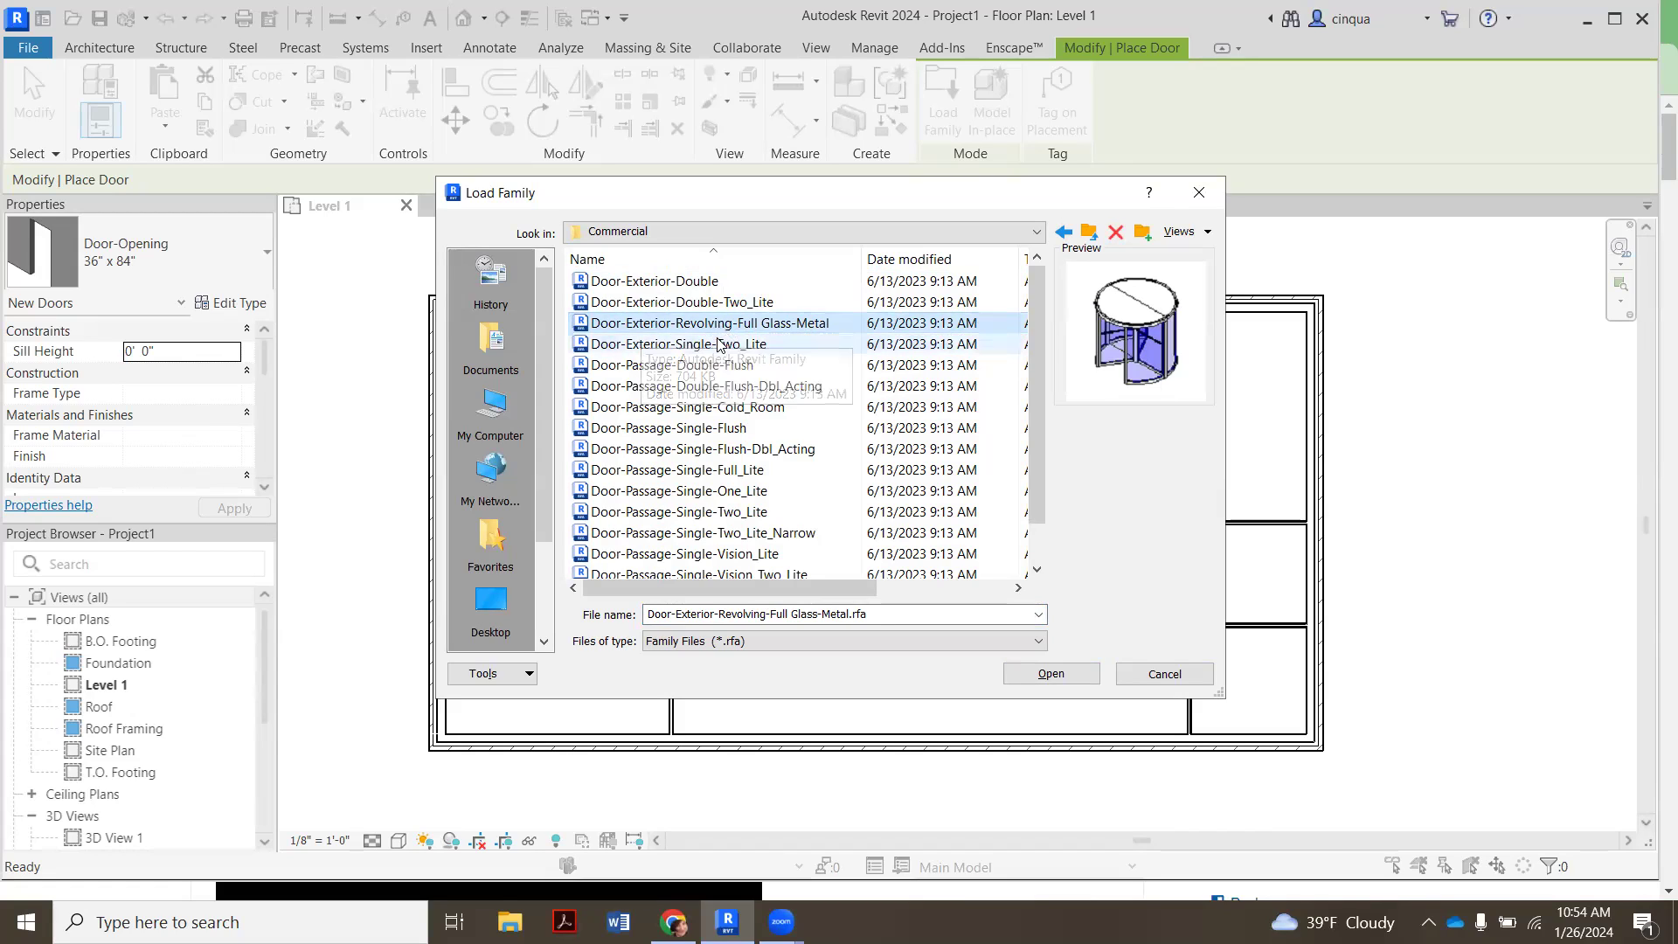
click(717, 347)
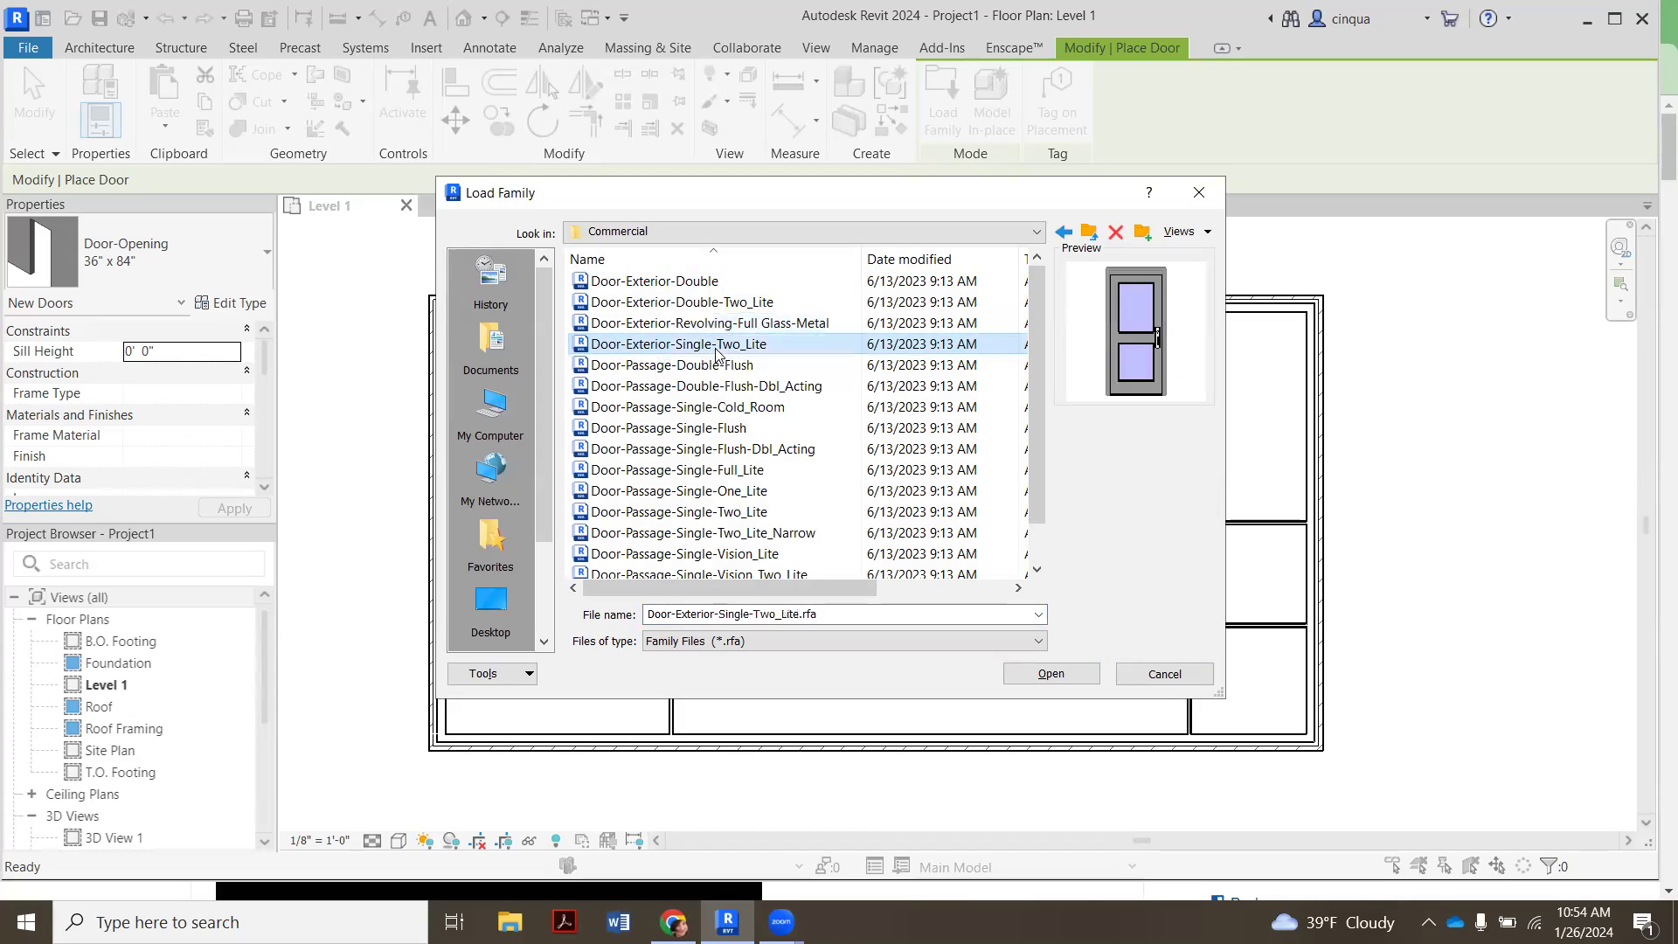
click(704, 366)
click(706, 387)
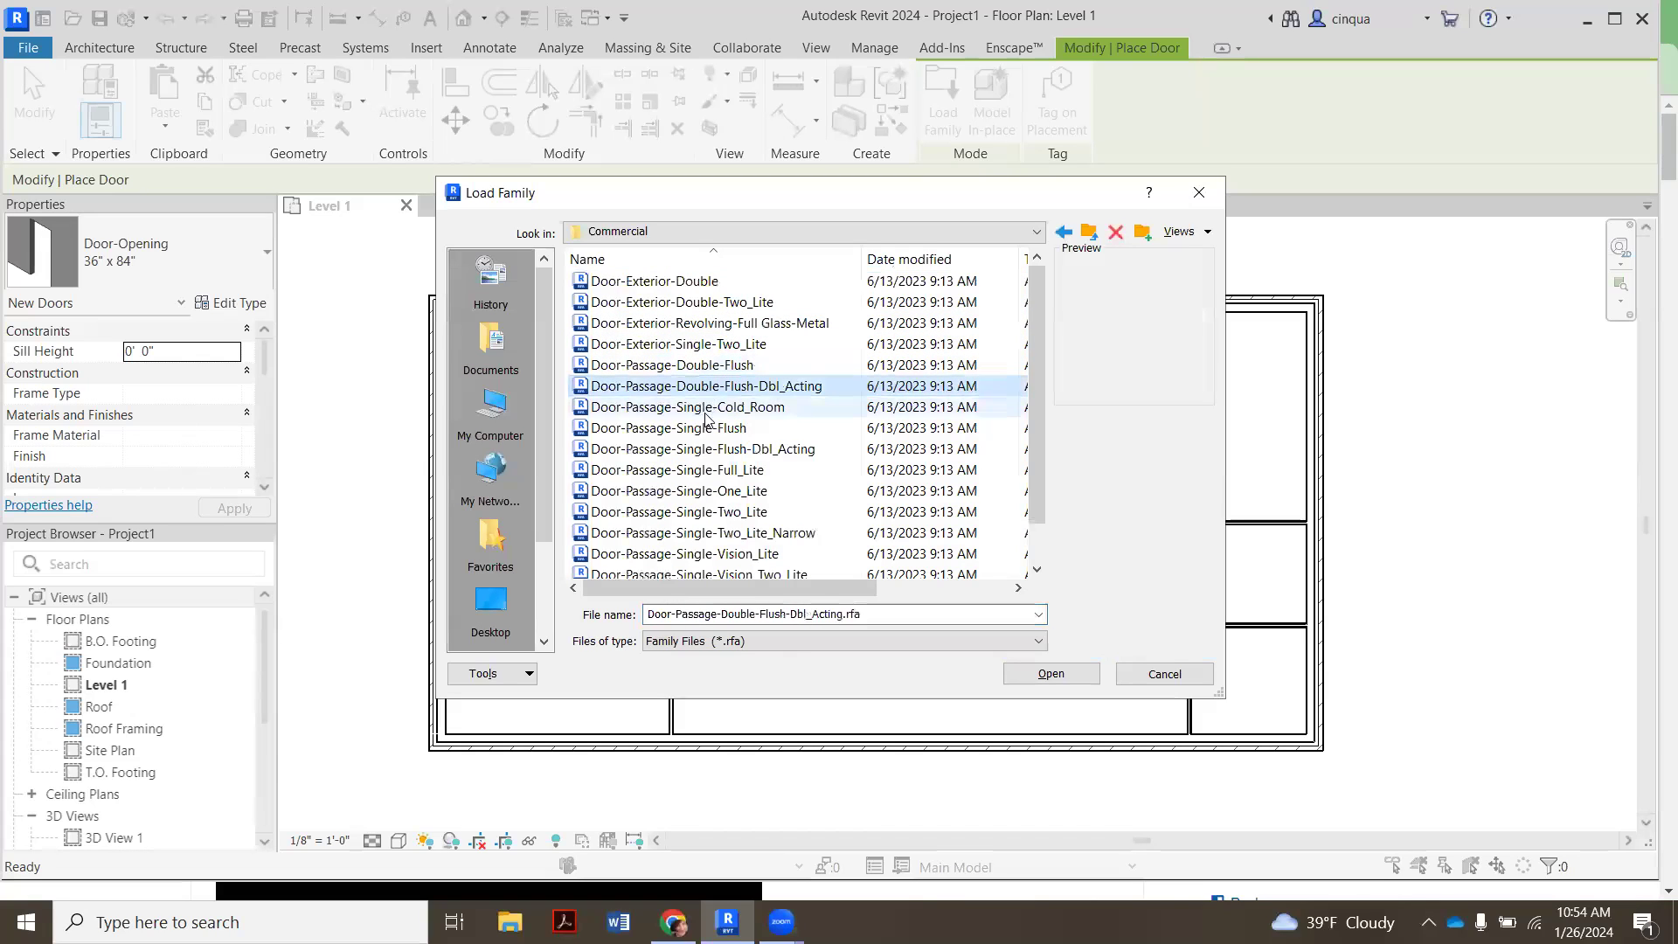
click(706, 406)
click(709, 428)
click(709, 450)
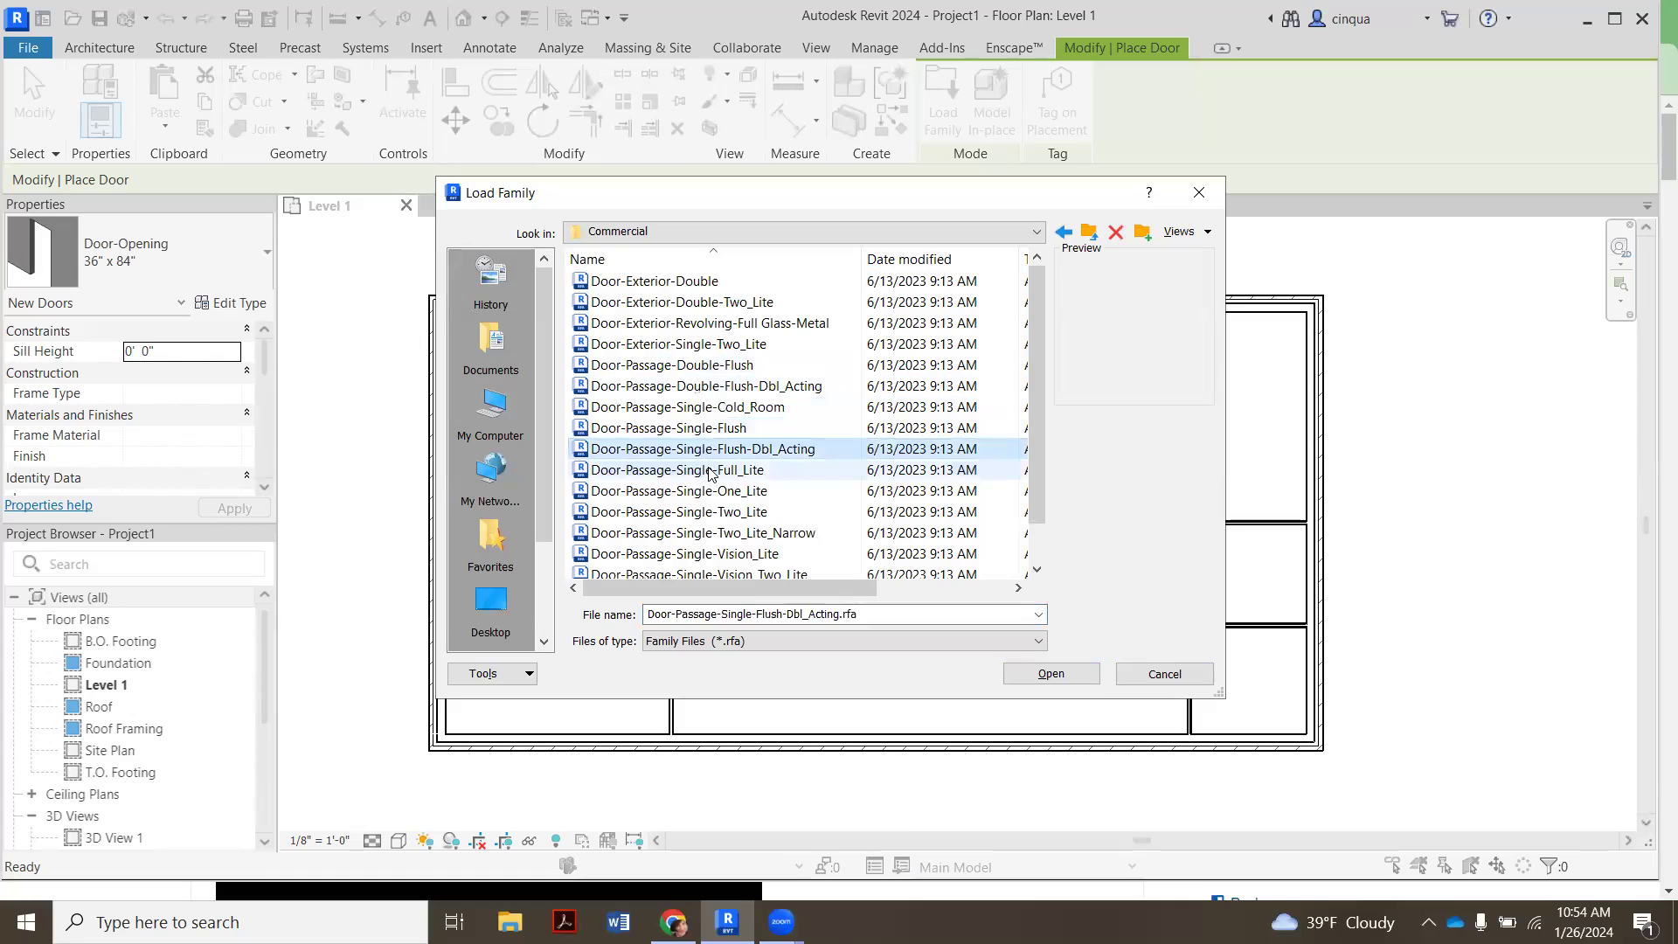
click(701, 470)
click(690, 492)
click(695, 513)
click(703, 533)
scroll(708, 525, down, 1)
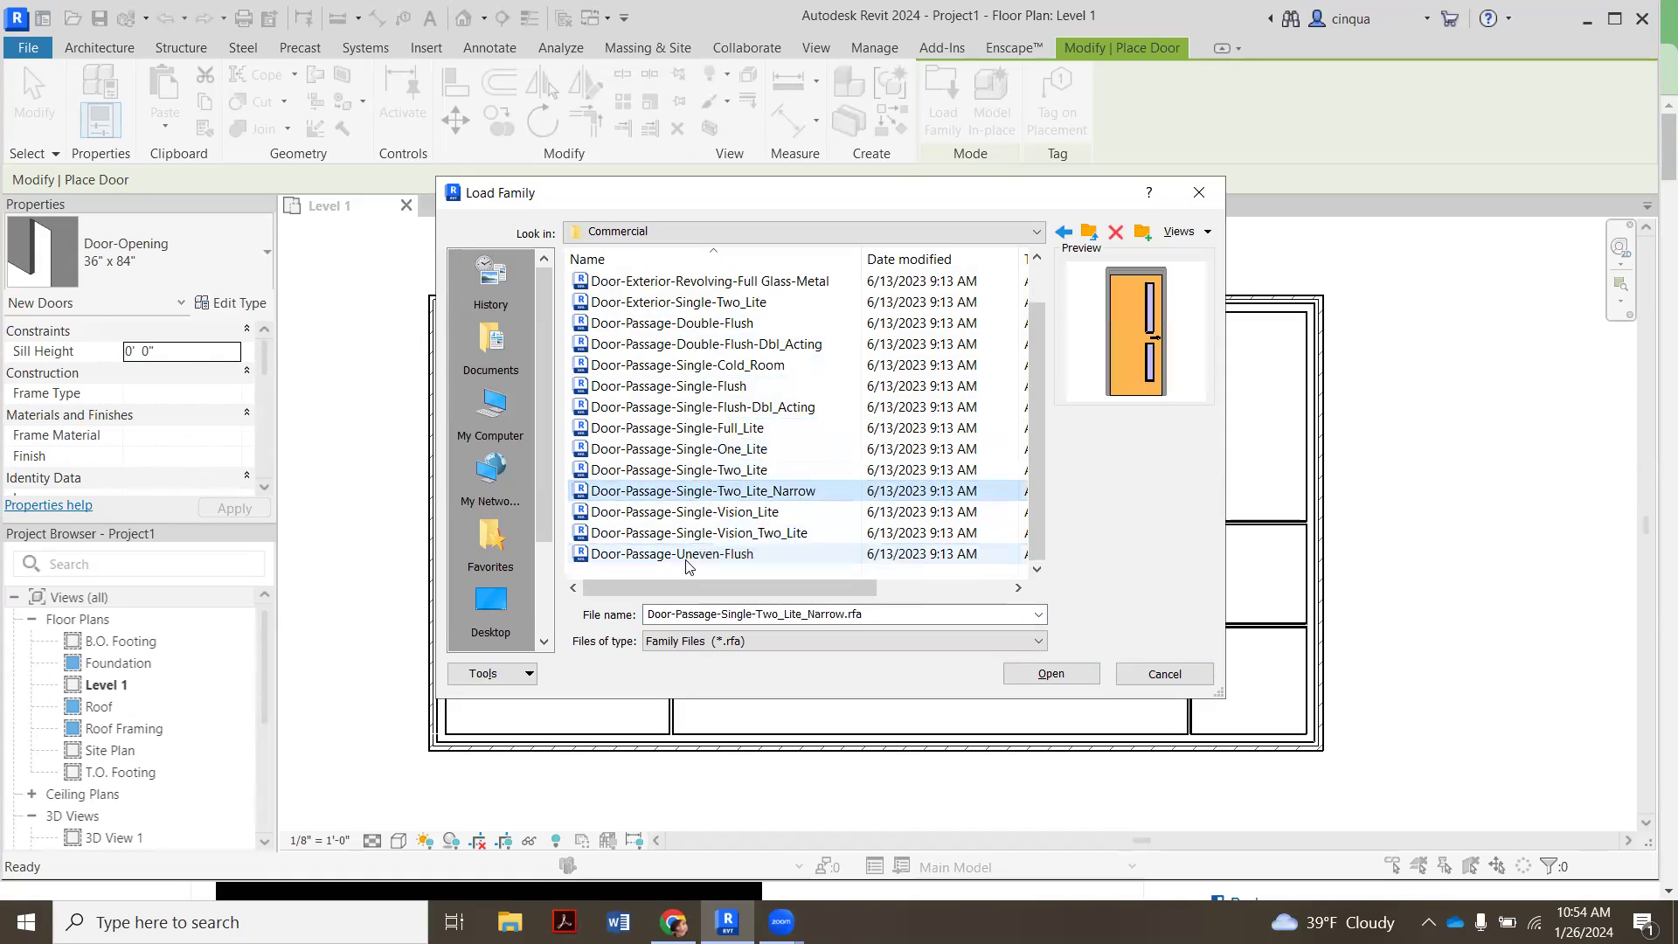
click(687, 554)
click(697, 533)
click(695, 469)
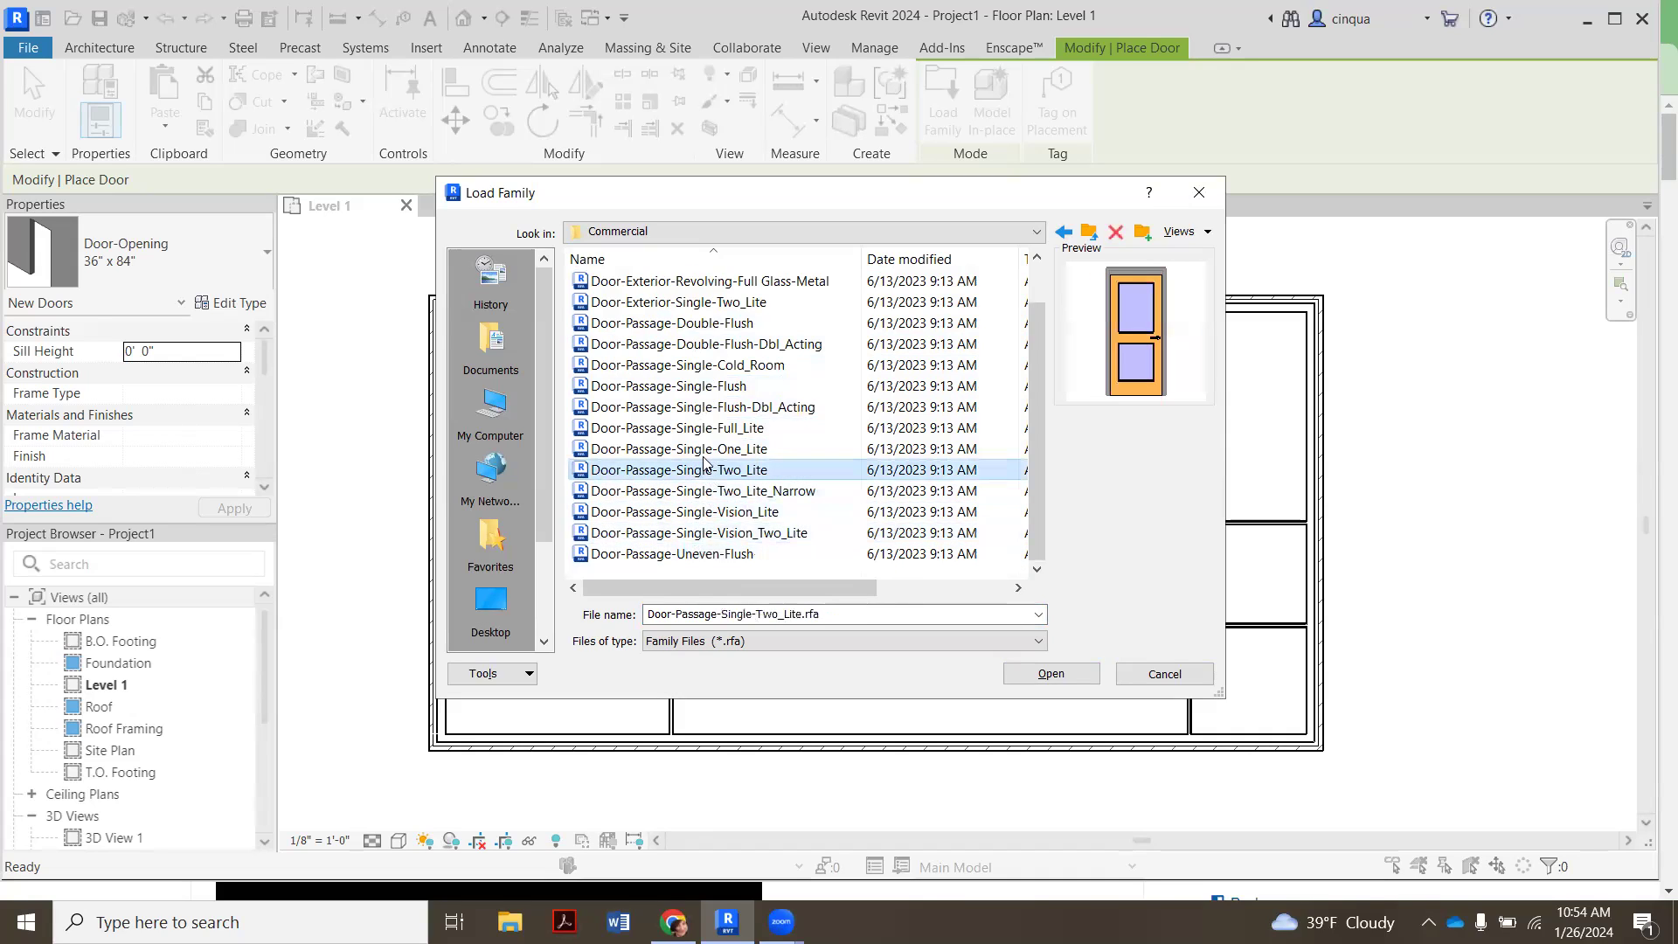
scroll(699, 432, up, 1)
click(732, 304)
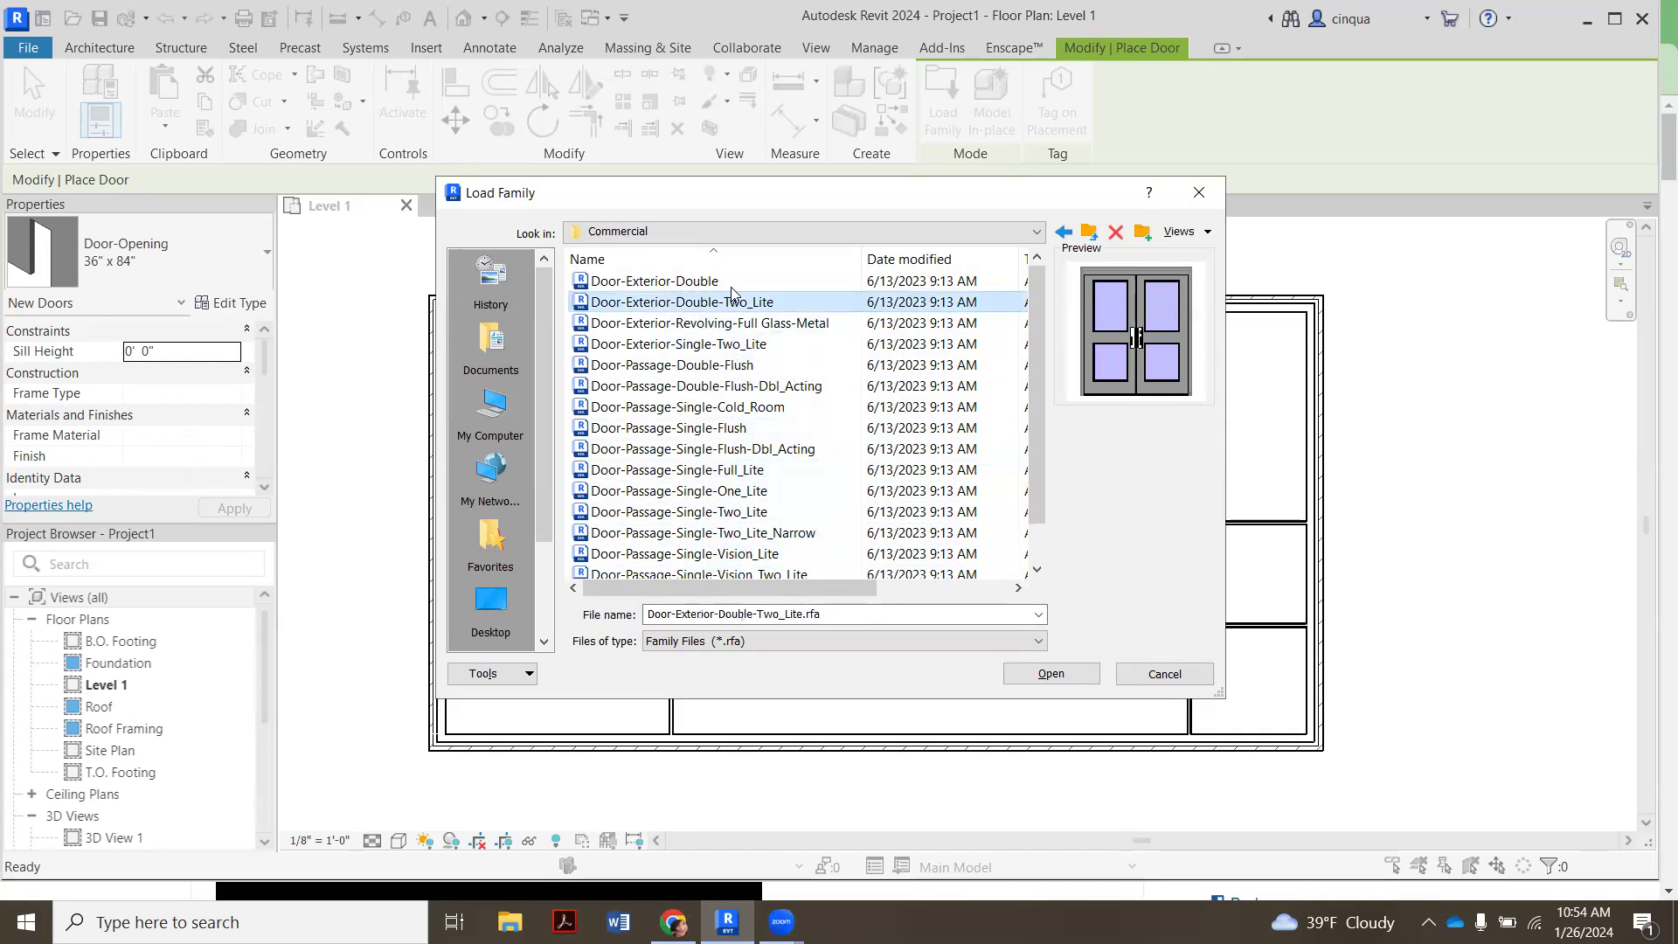
click(715, 324)
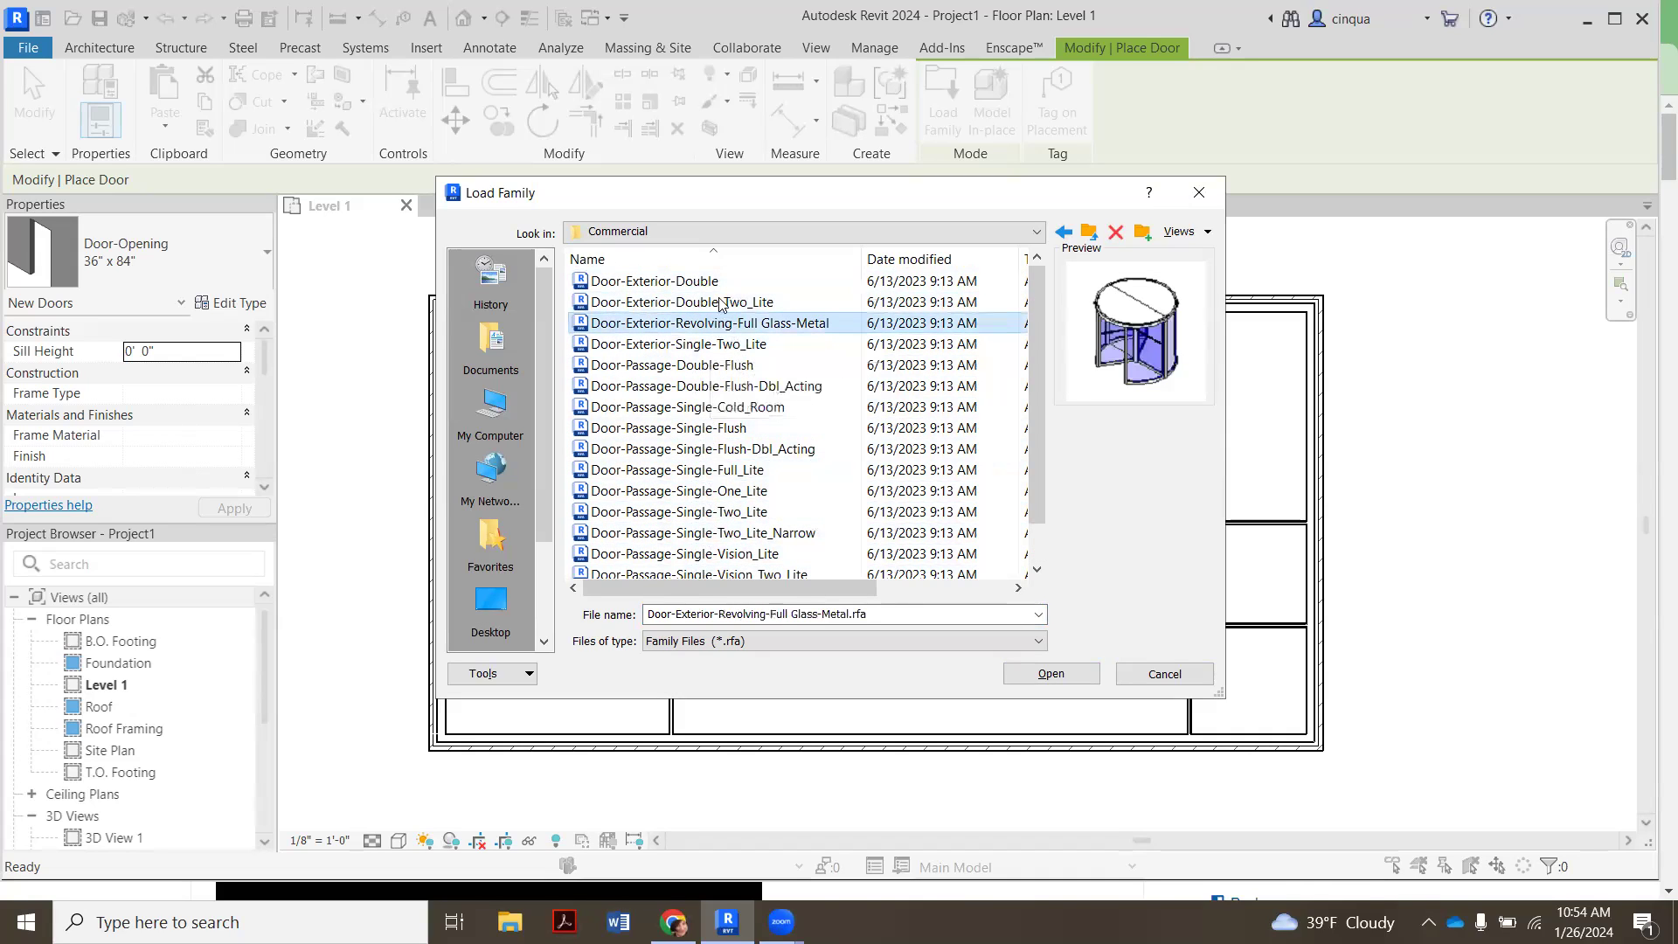
- Load the Door-Exterior-Double-Two_Lite family with only its 72" x 80" type
click(719, 303)
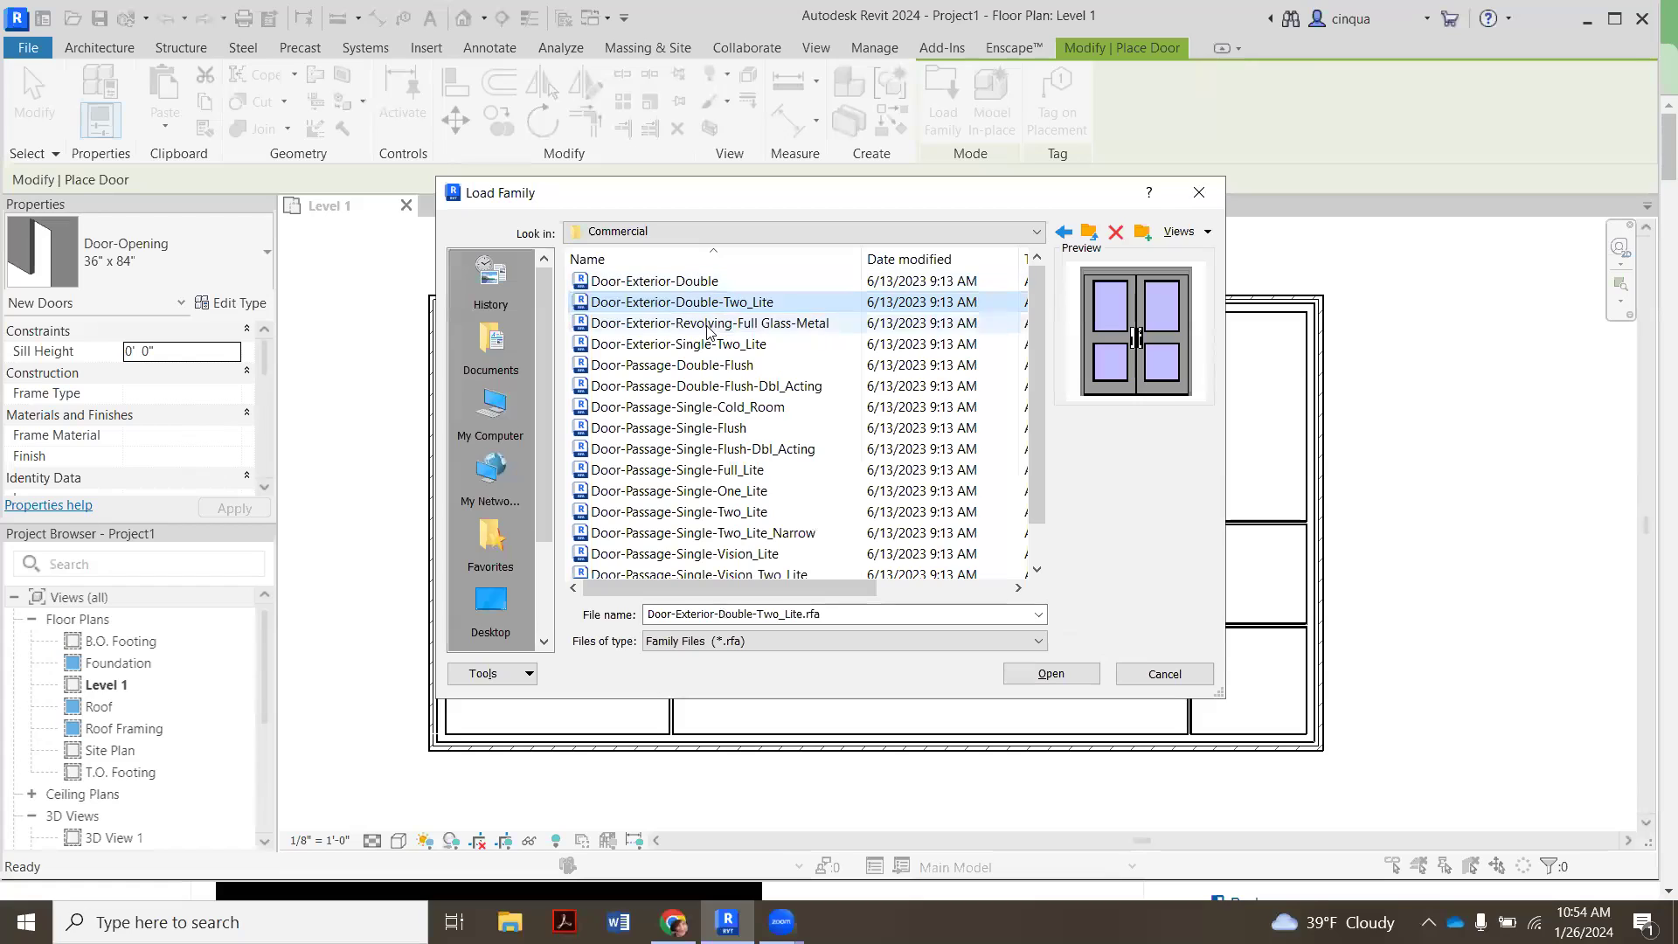
click(1063, 675)
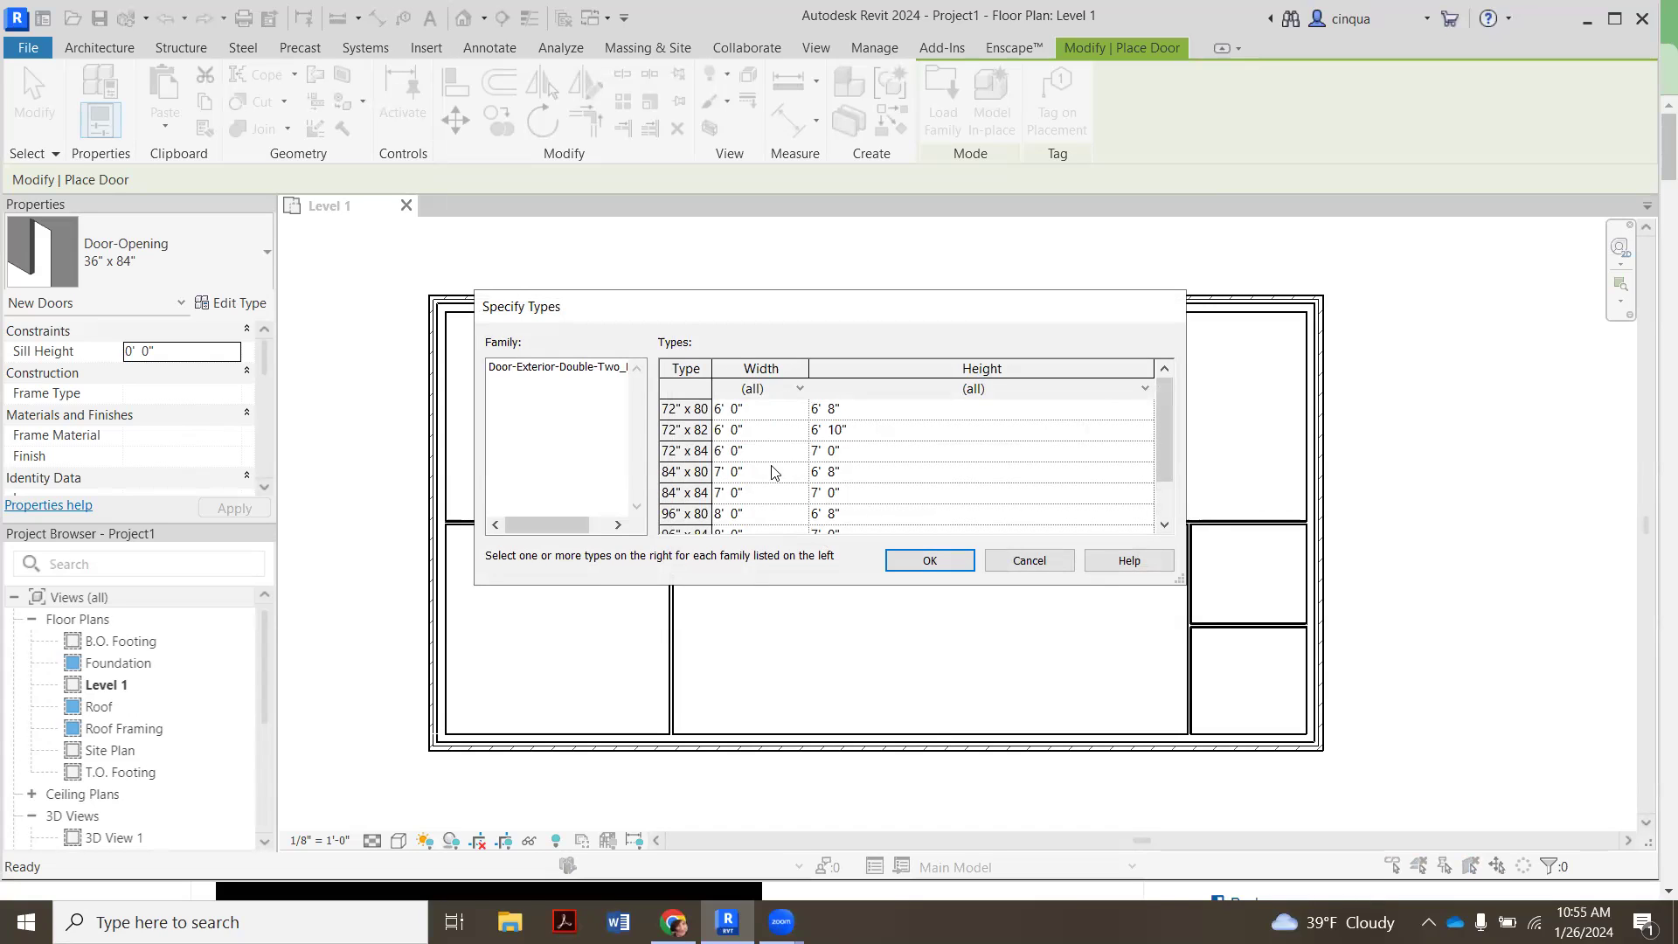
scroll(772, 473, down, 1)
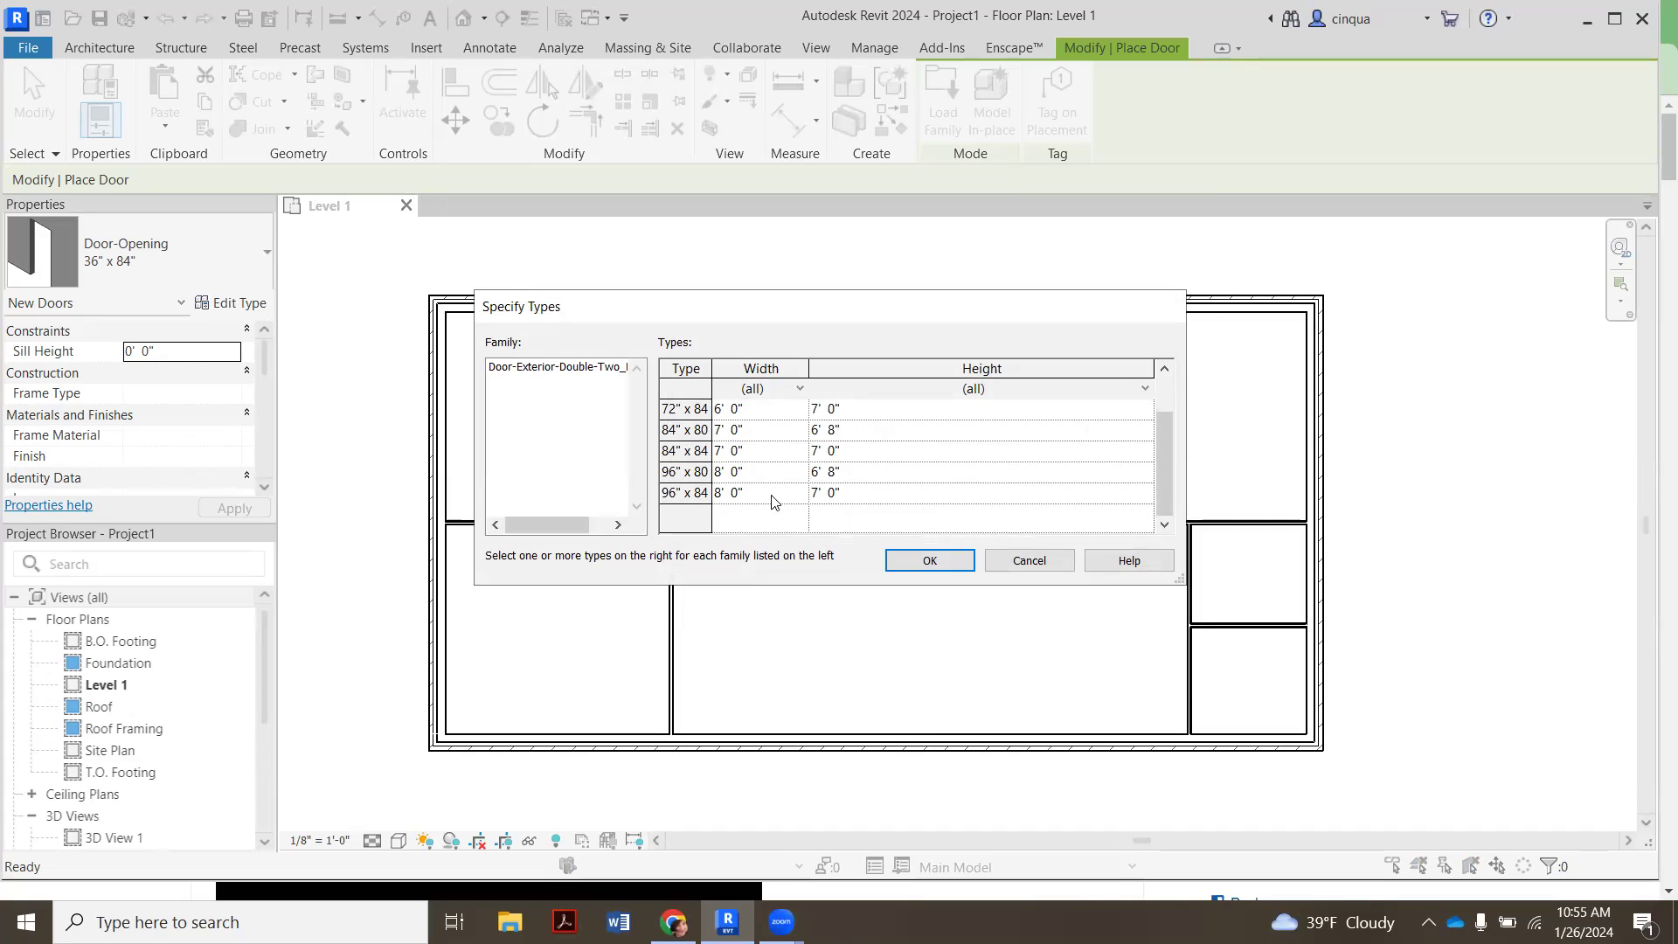
scroll(790, 503, up, 1)
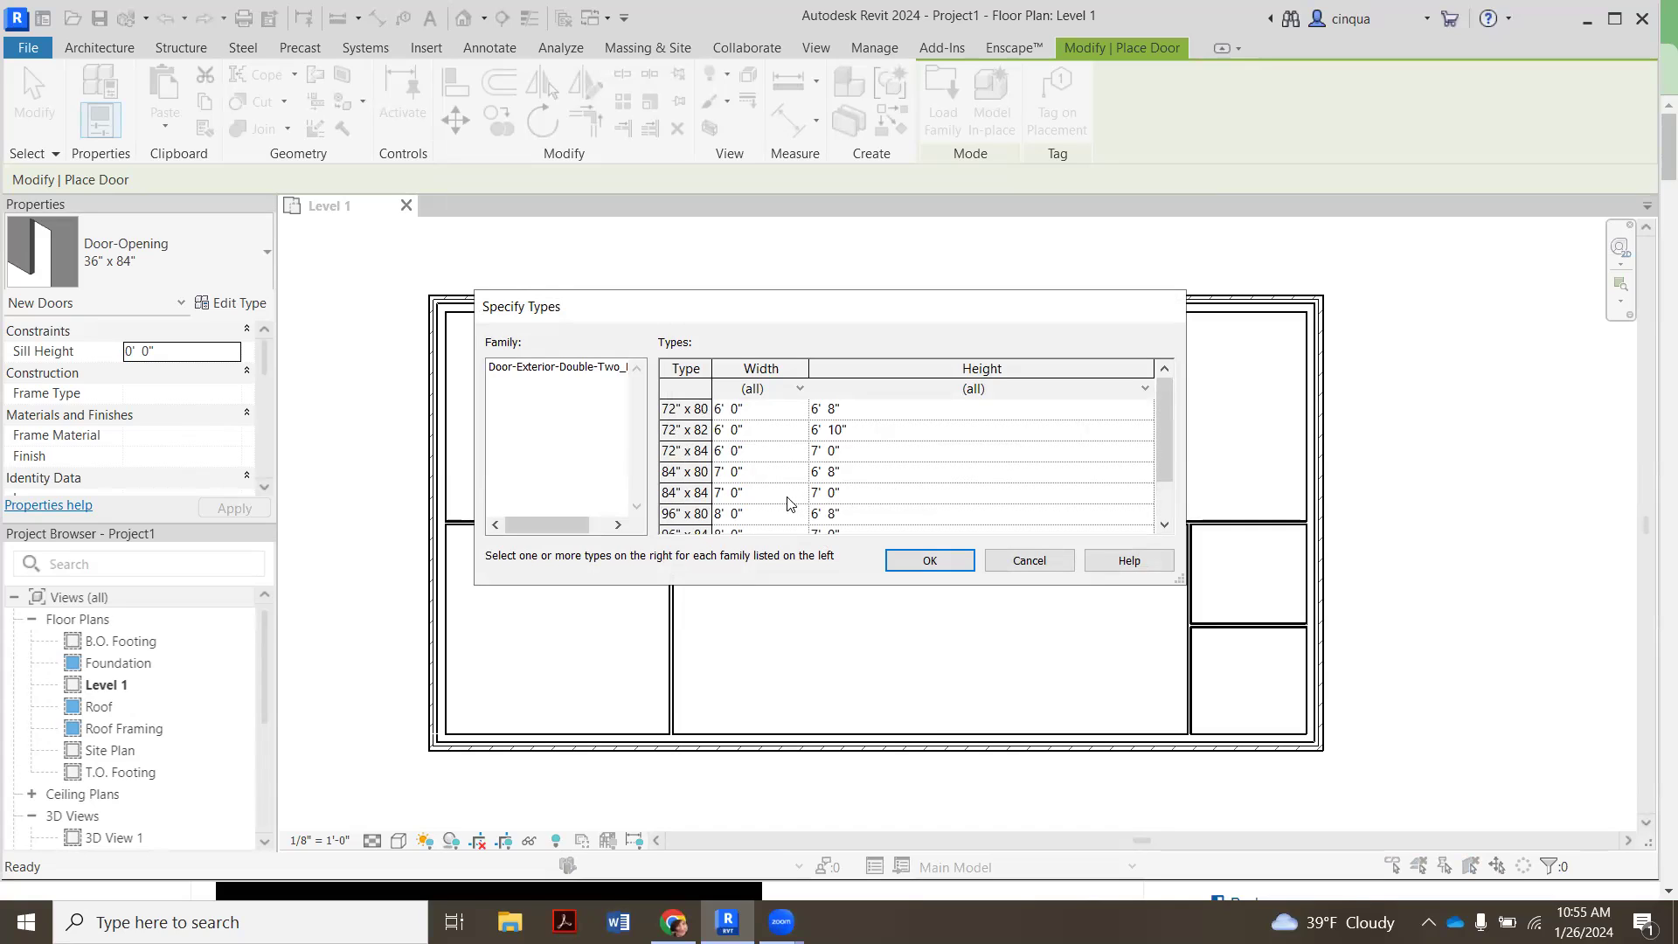
click(750, 418)
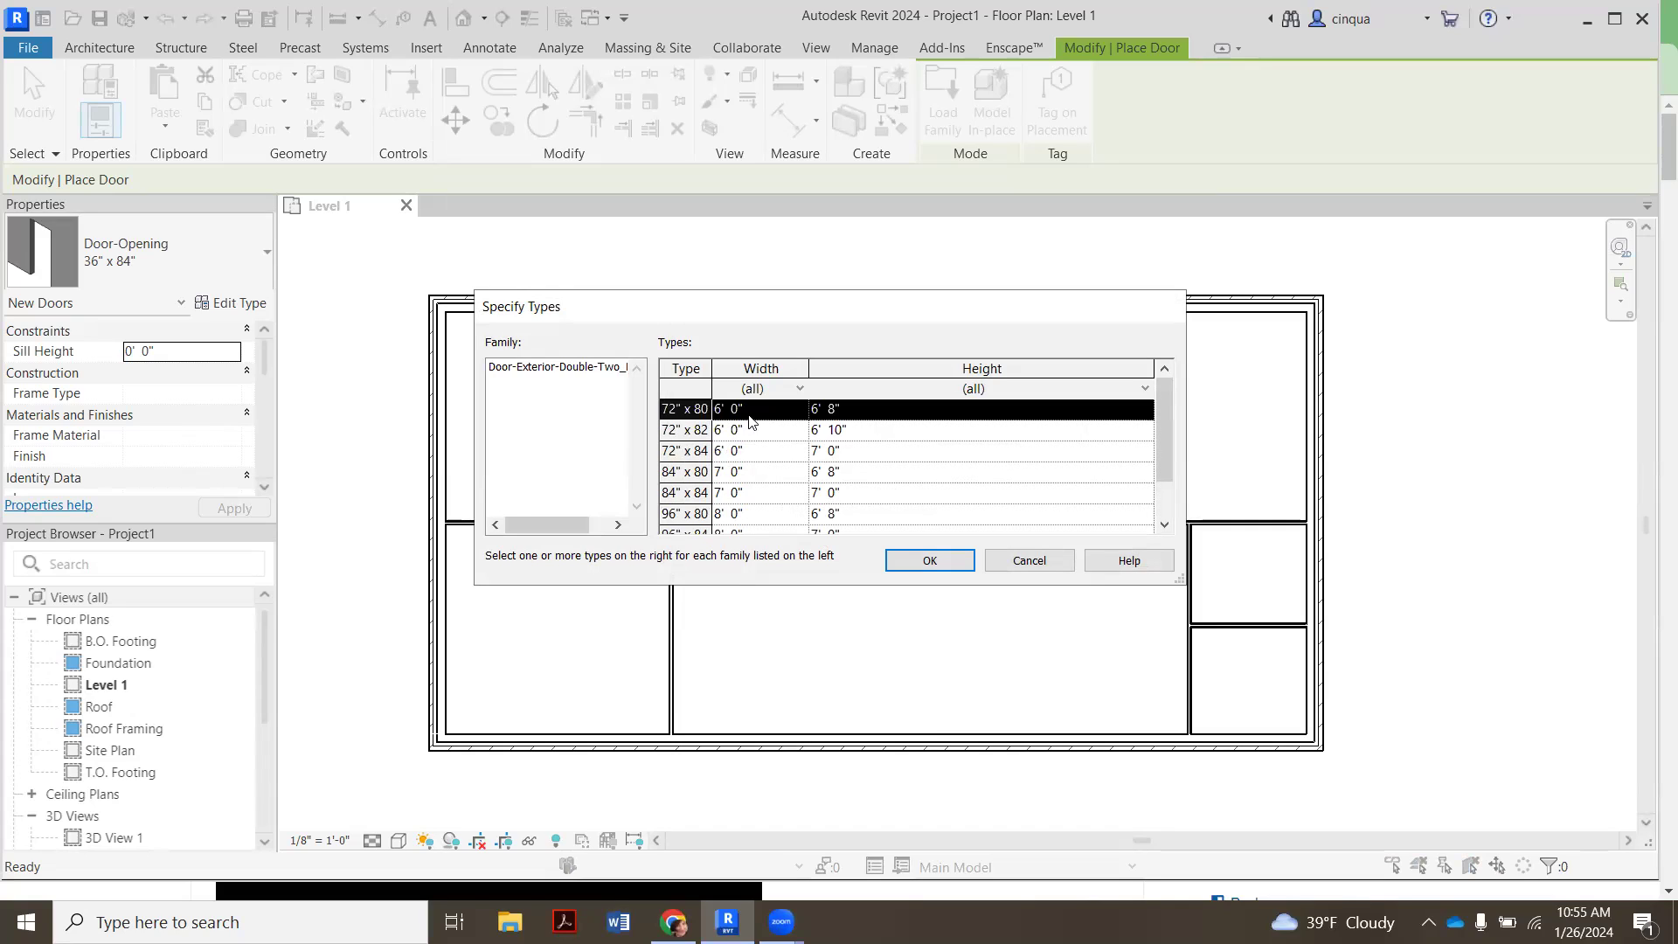
click(906, 567)
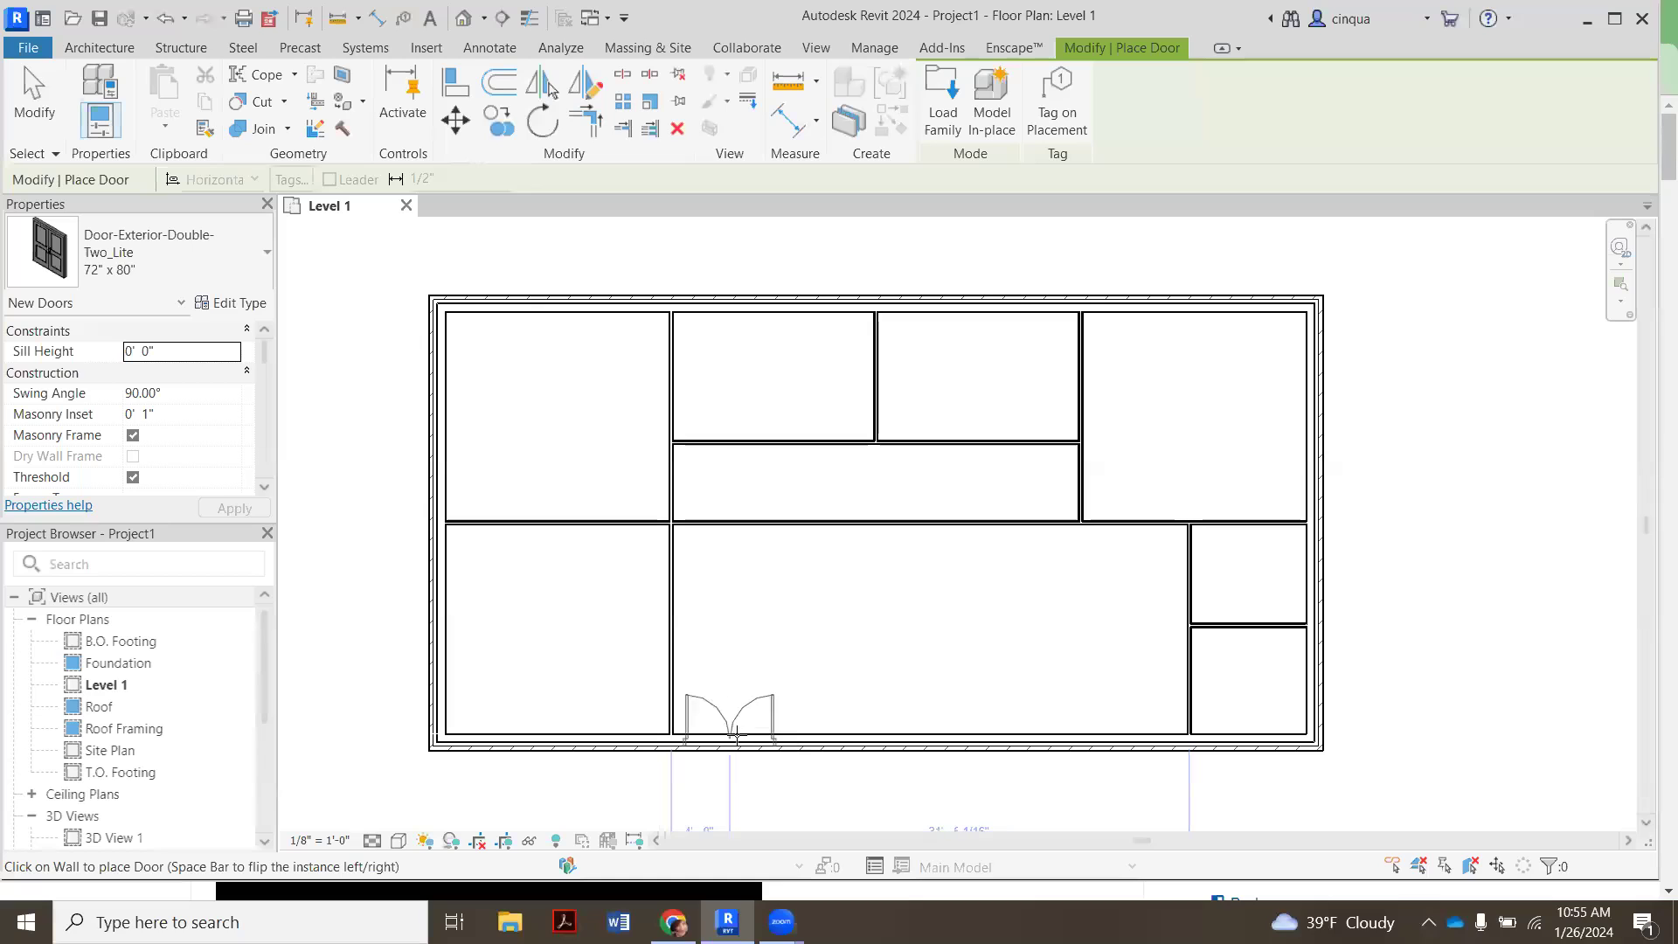
- Place the double door in the lower exterior wall of the large central room, about 4'-6" from the room's left partition
click(760, 631)
scroll(759, 630, down, 1)
scroll(743, 715, up, 2)
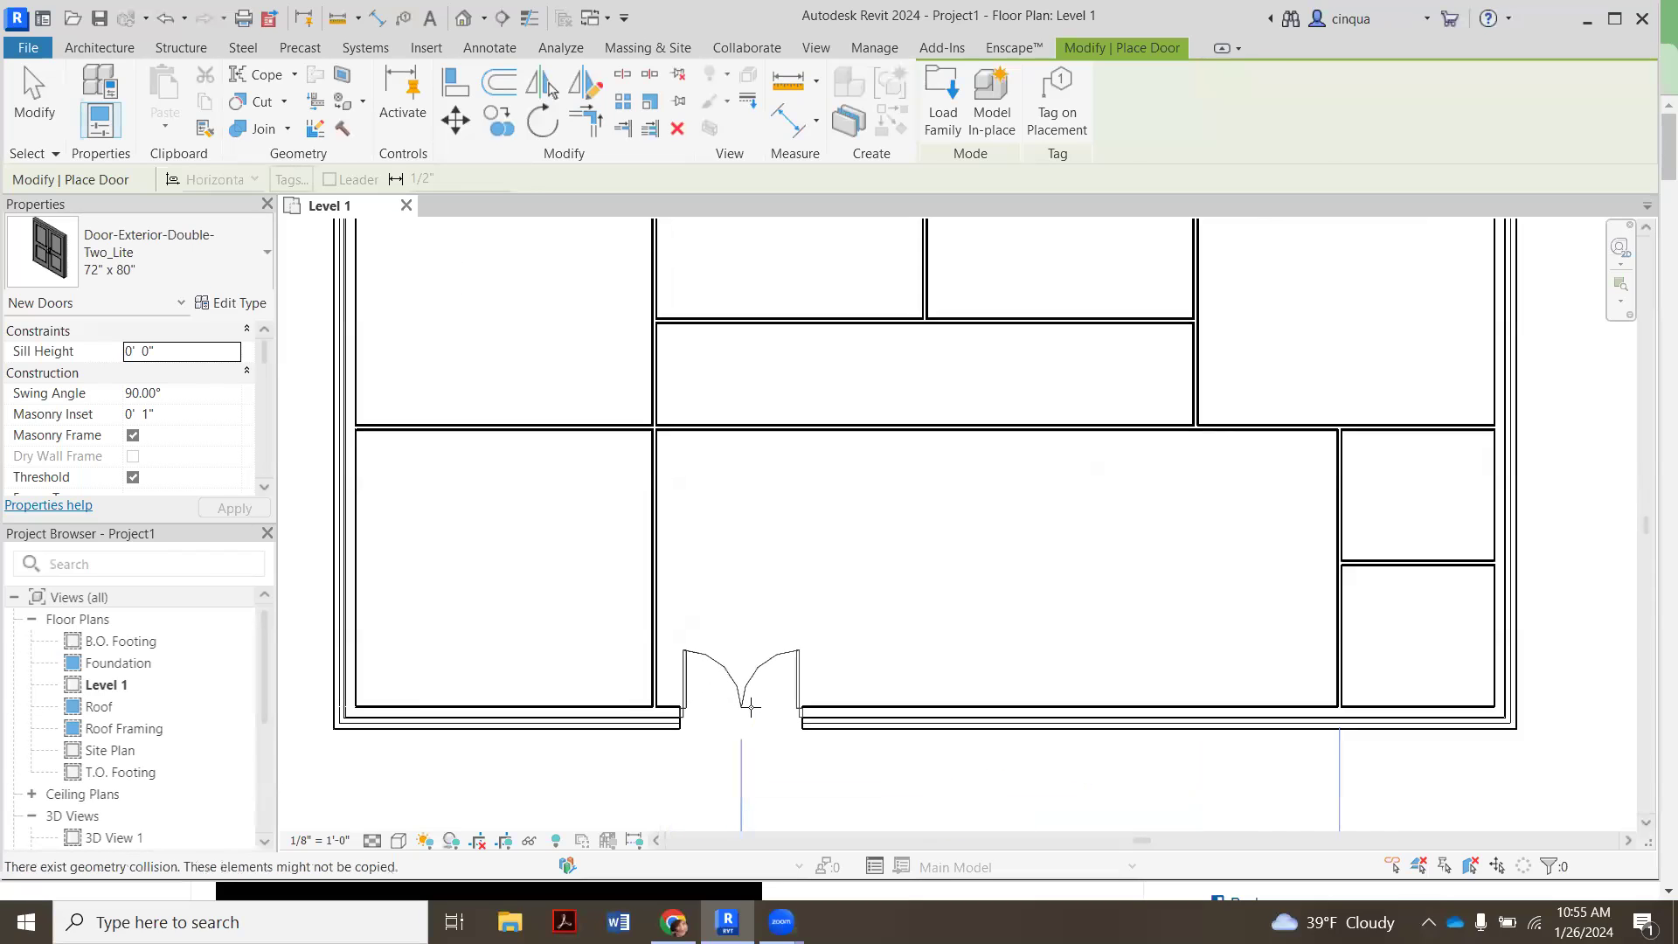
key(Escape)
key(Escape)
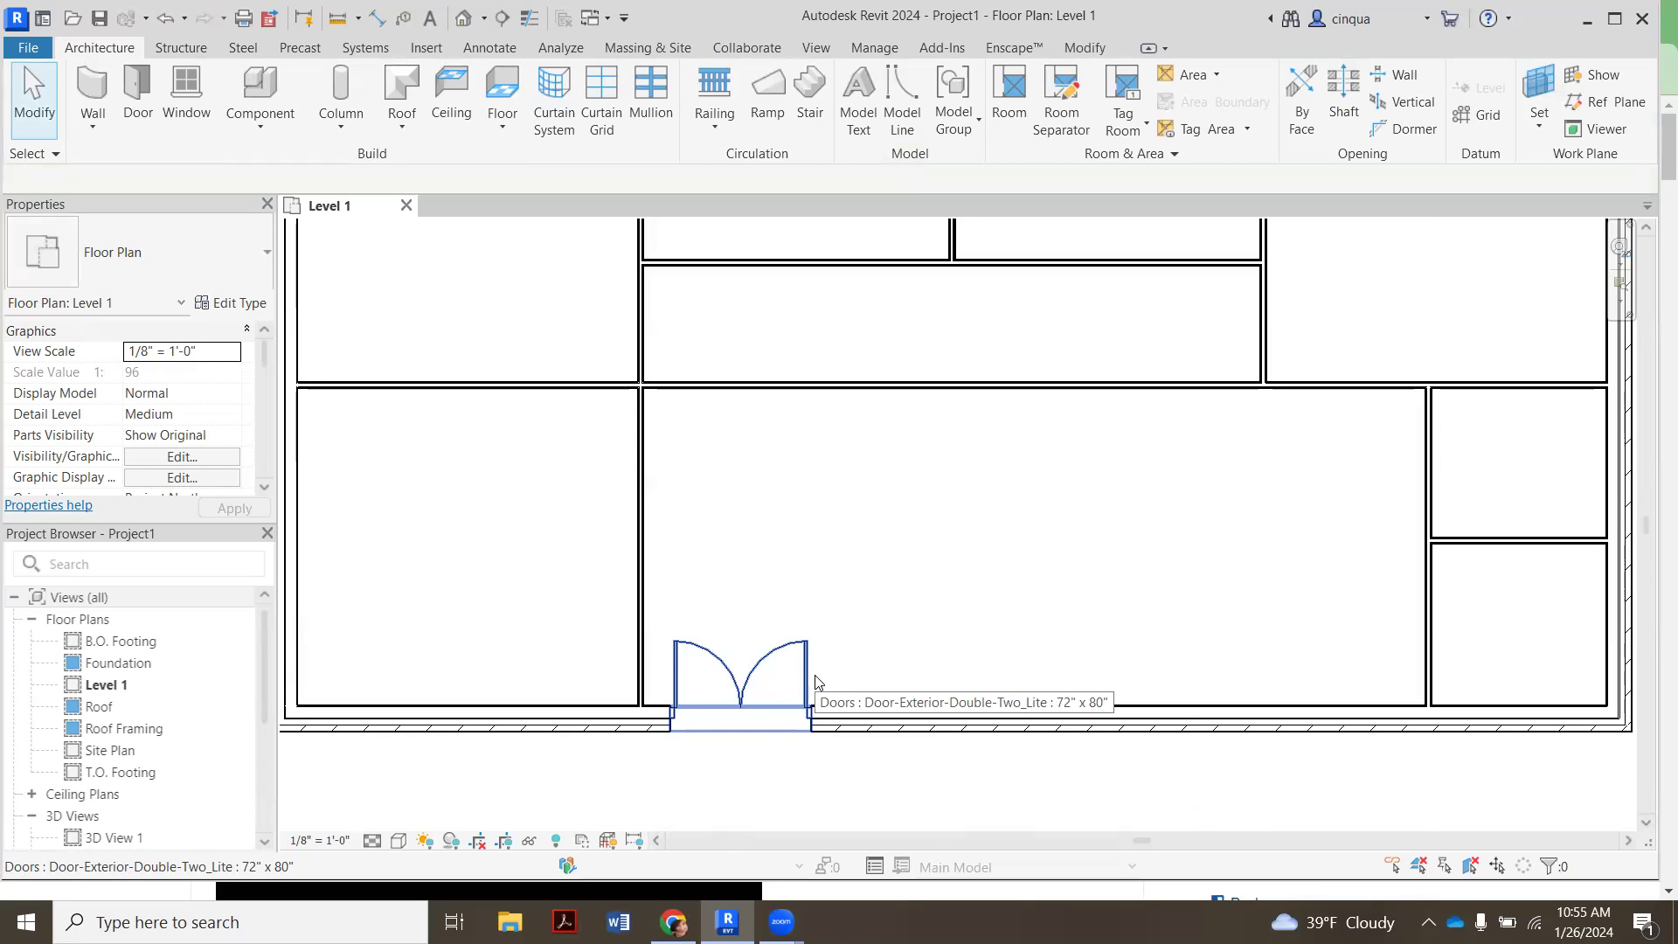
- Flip the exterior double door's facing so it swings toward the outside of the building
click(810, 675)
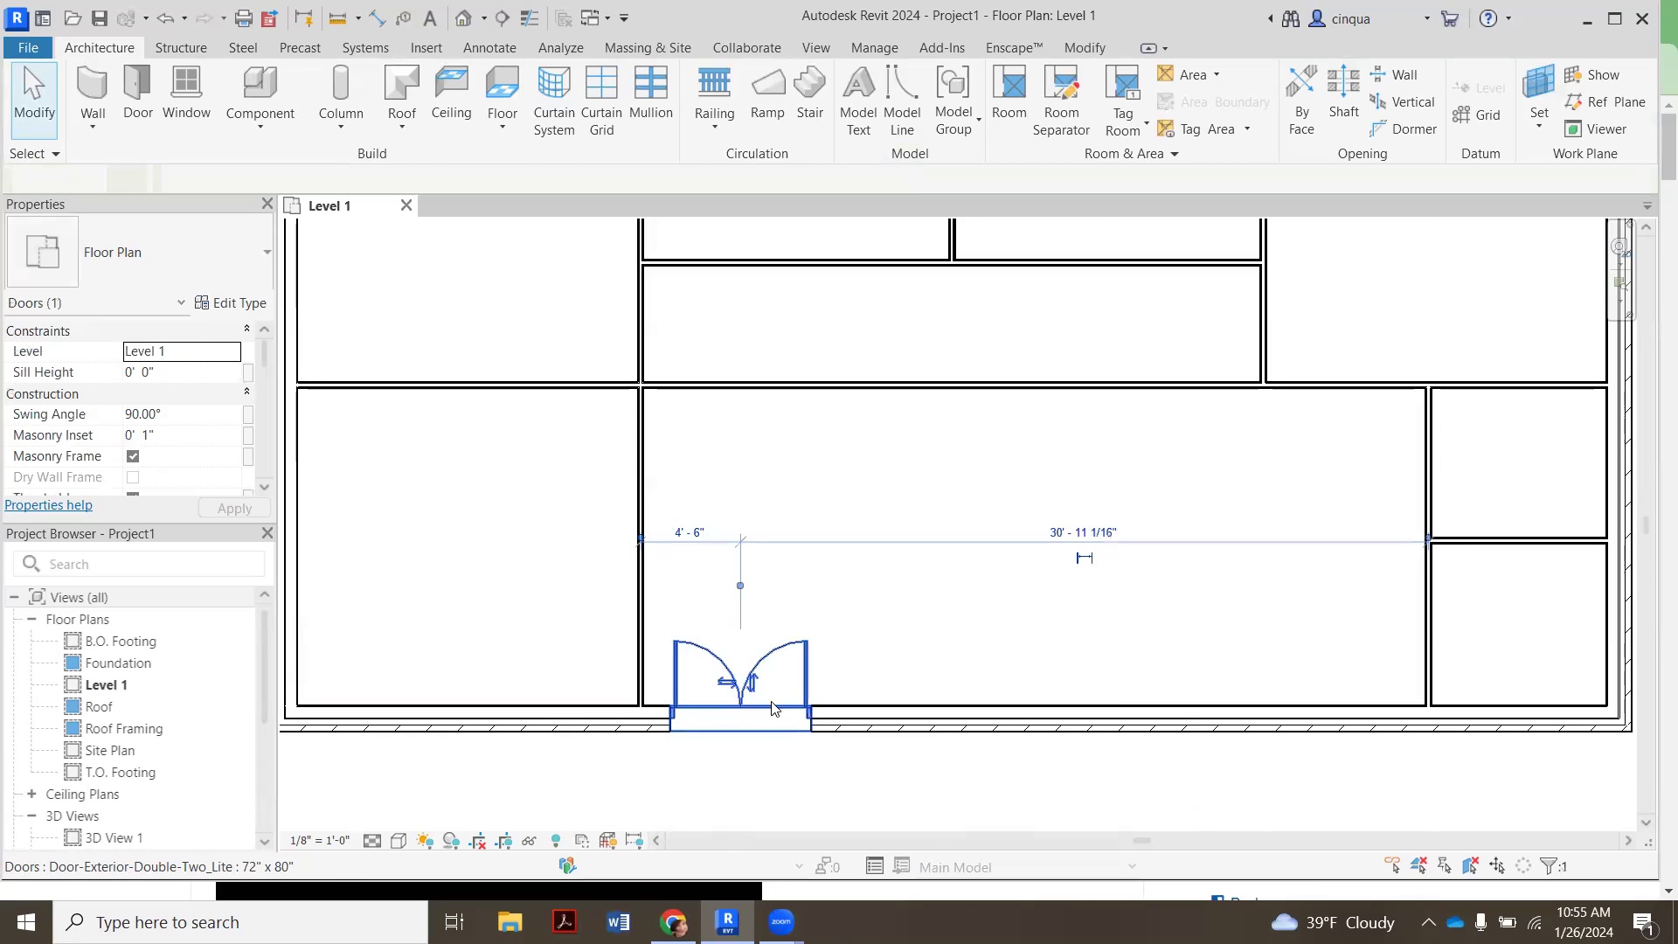
scroll(711, 699, up, 3)
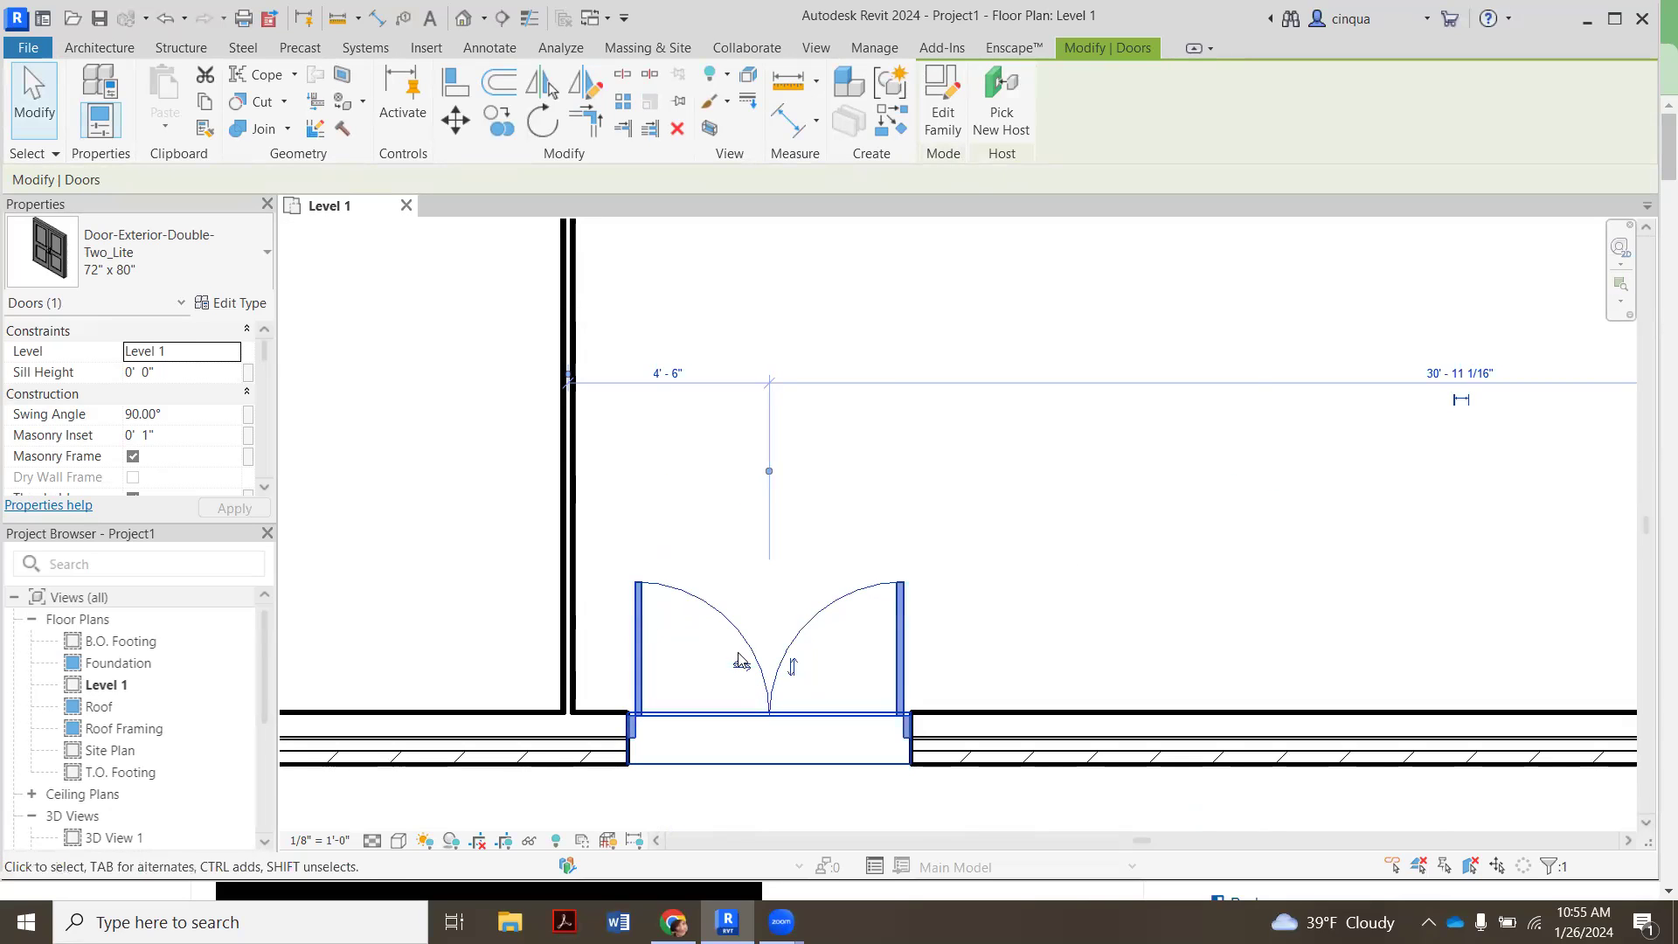
click(792, 669)
scroll(791, 665, down, 1)
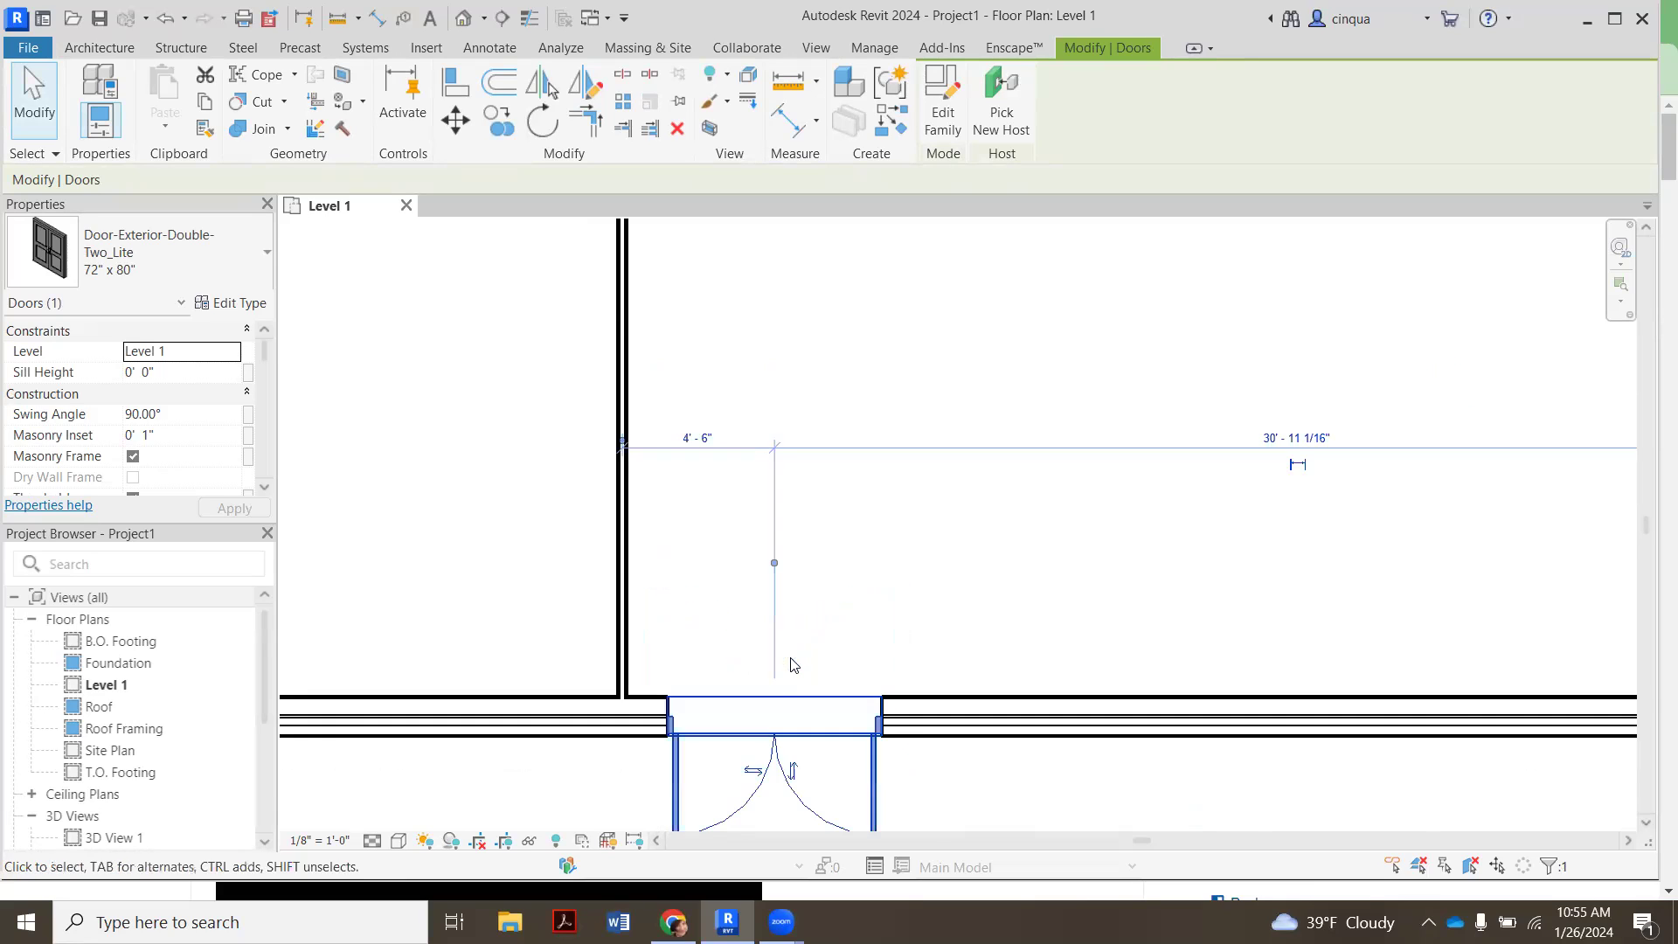
scroll(794, 680, down, 2)
click(933, 758)
scroll(694, 663, down, 5)
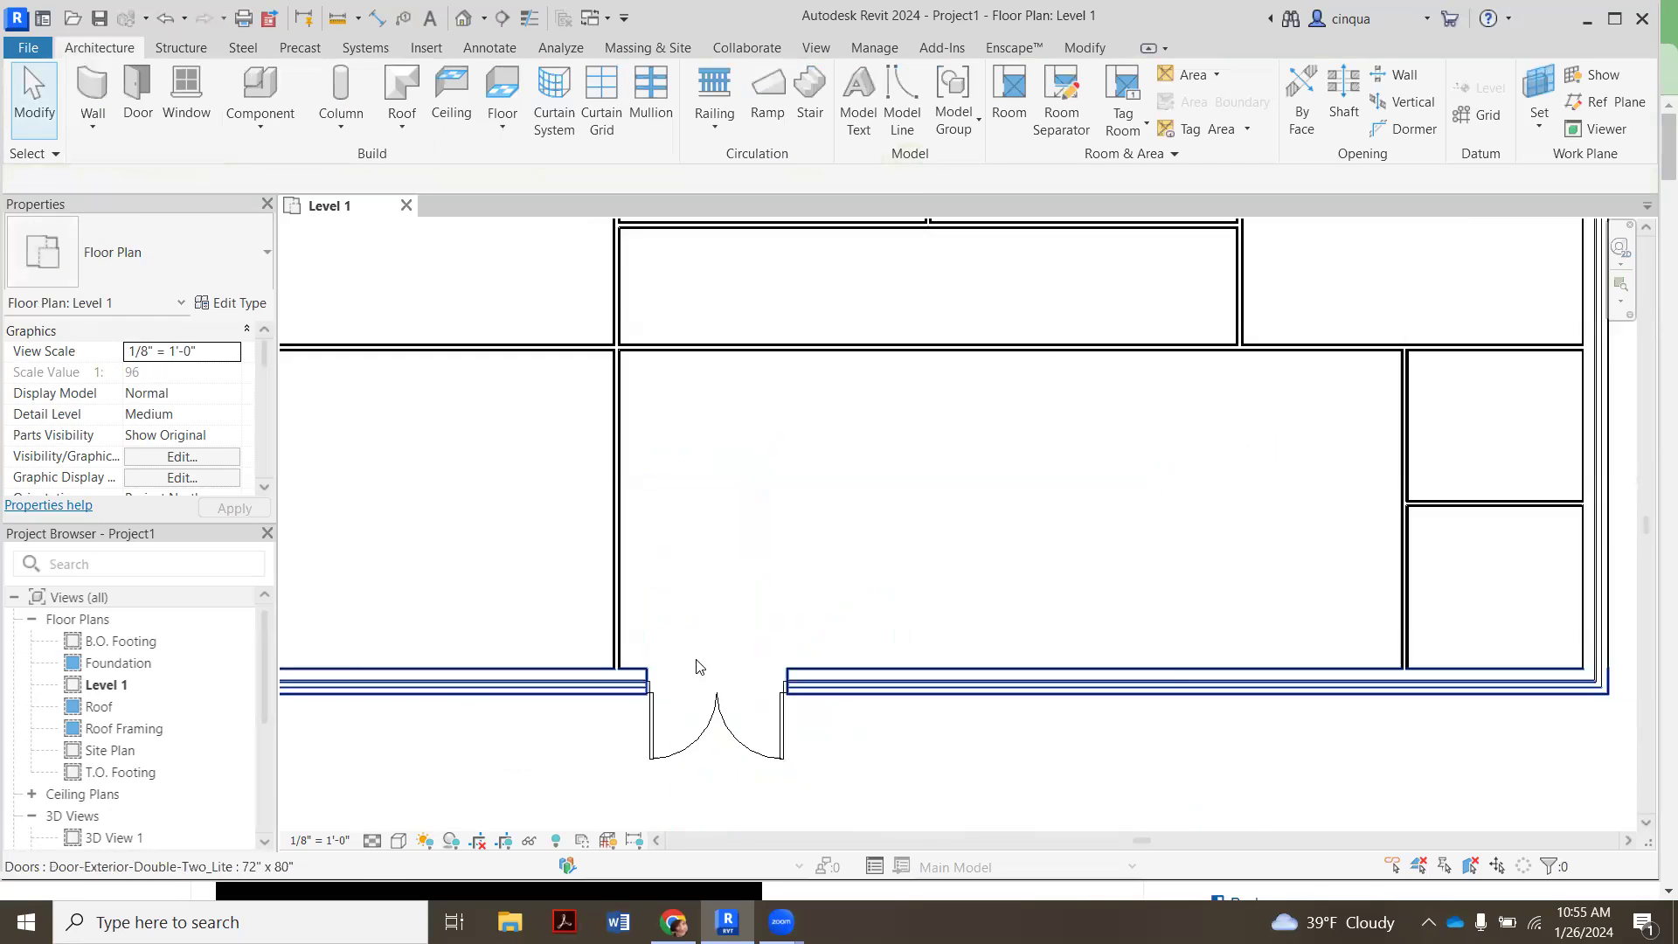
scroll(705, 704, up, 1)
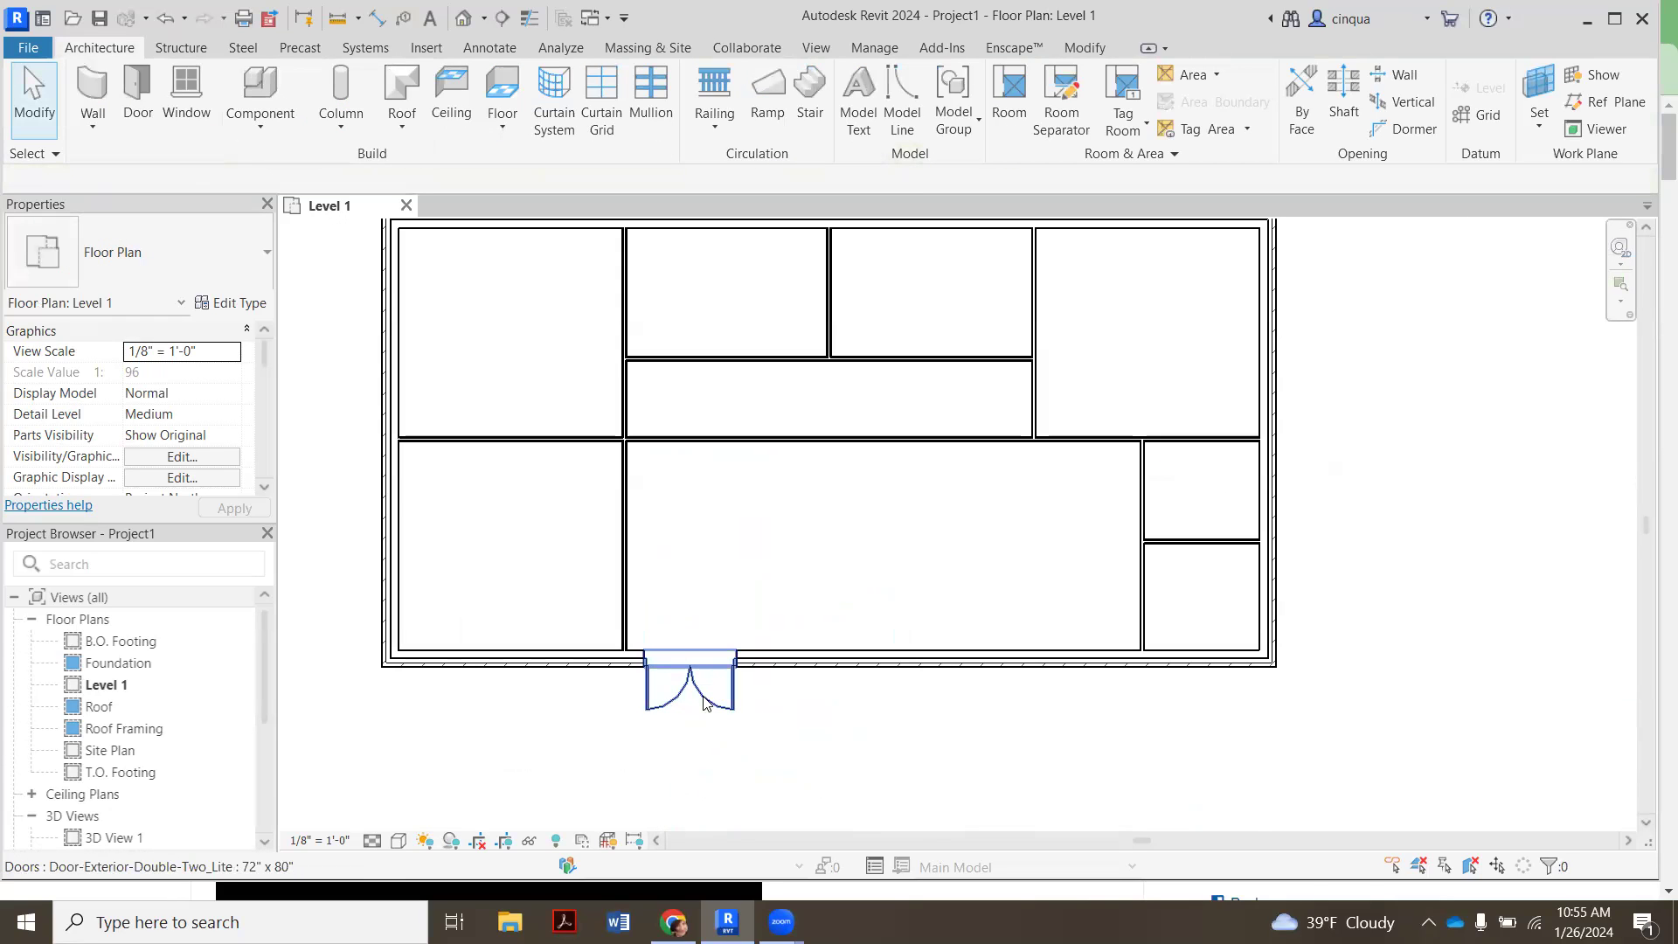
- Start the Door tool and review the door families and sizes already available in the project
click(126, 126)
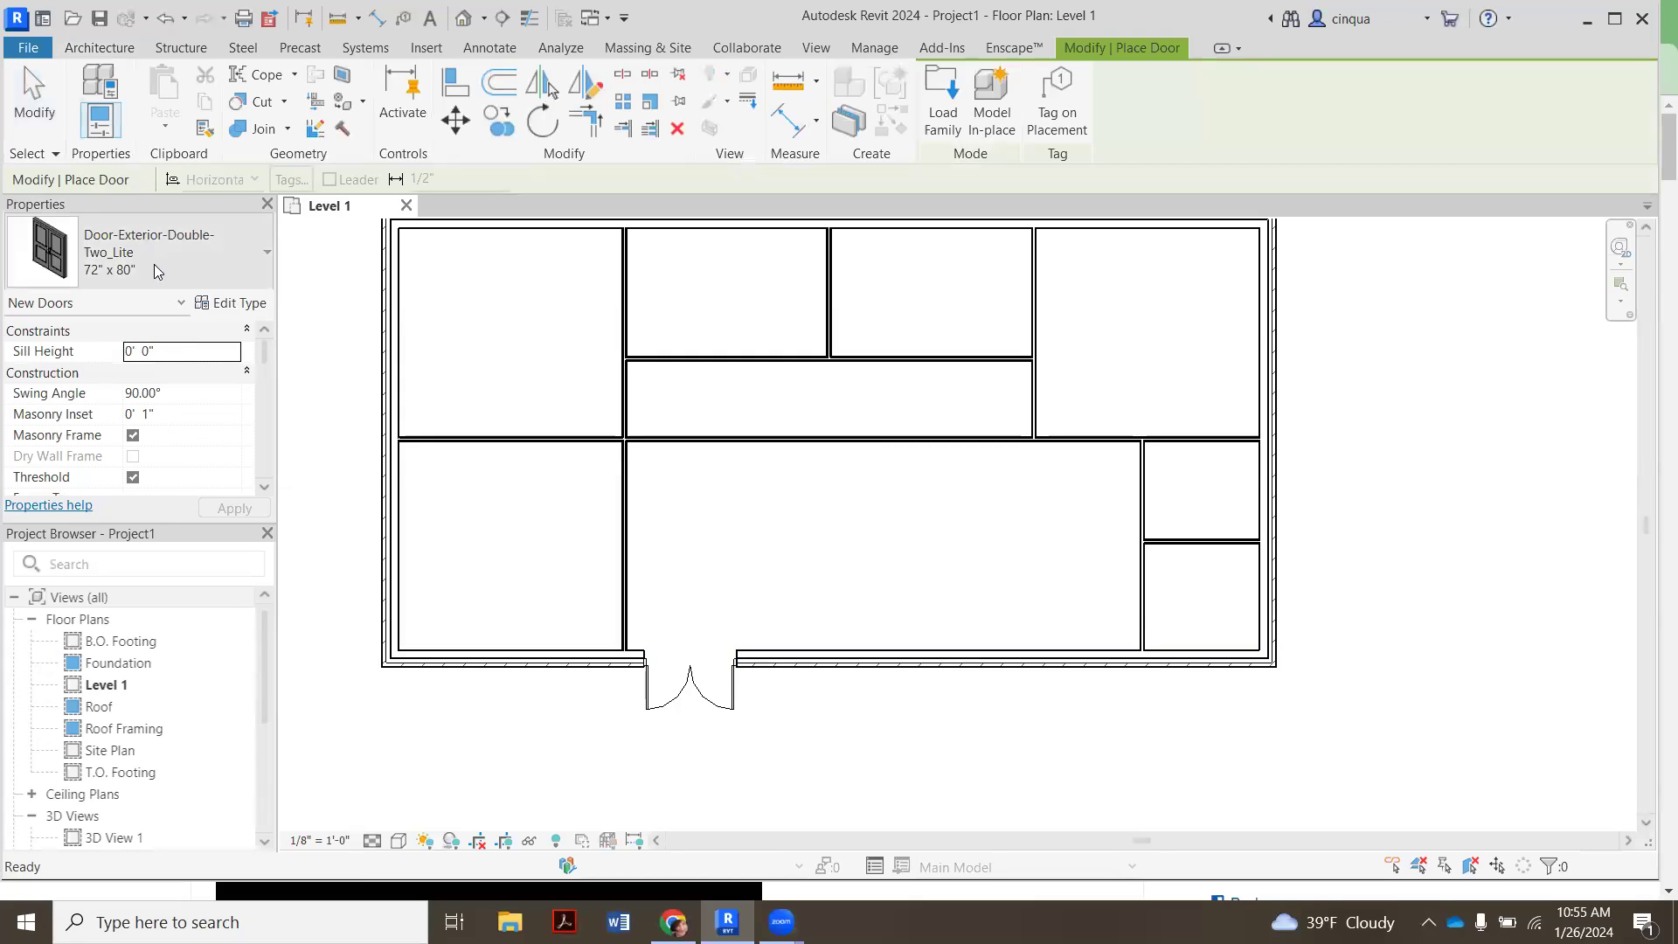
click(187, 253)
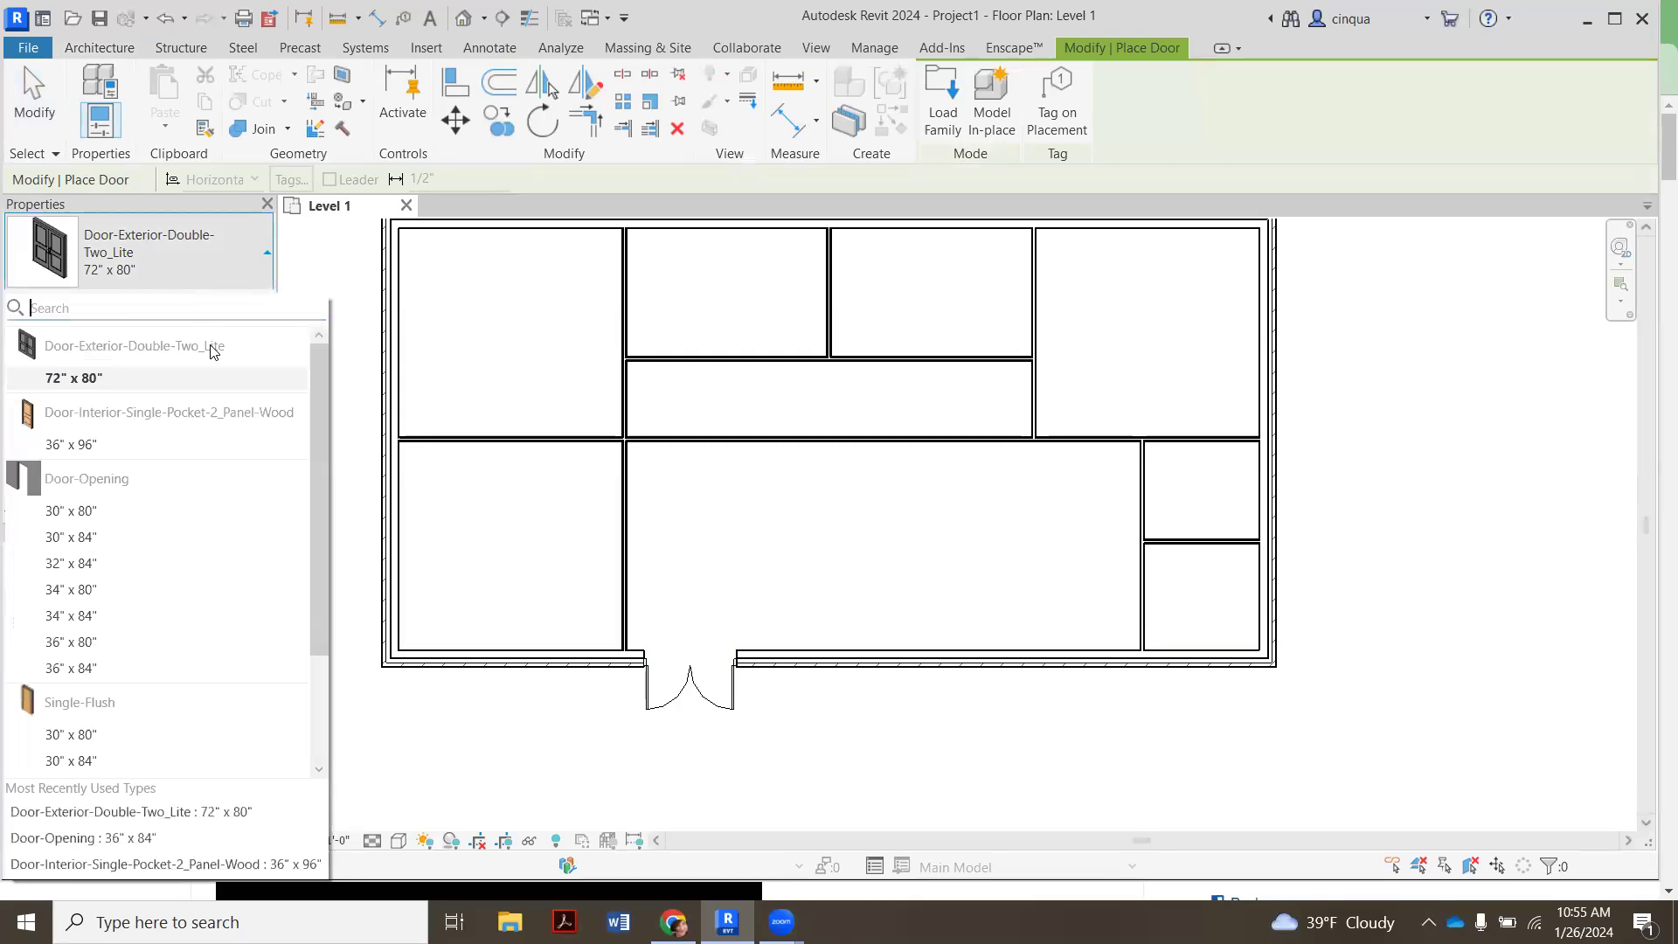
scroll(254, 581, down, 3)
scroll(249, 586, up, 3)
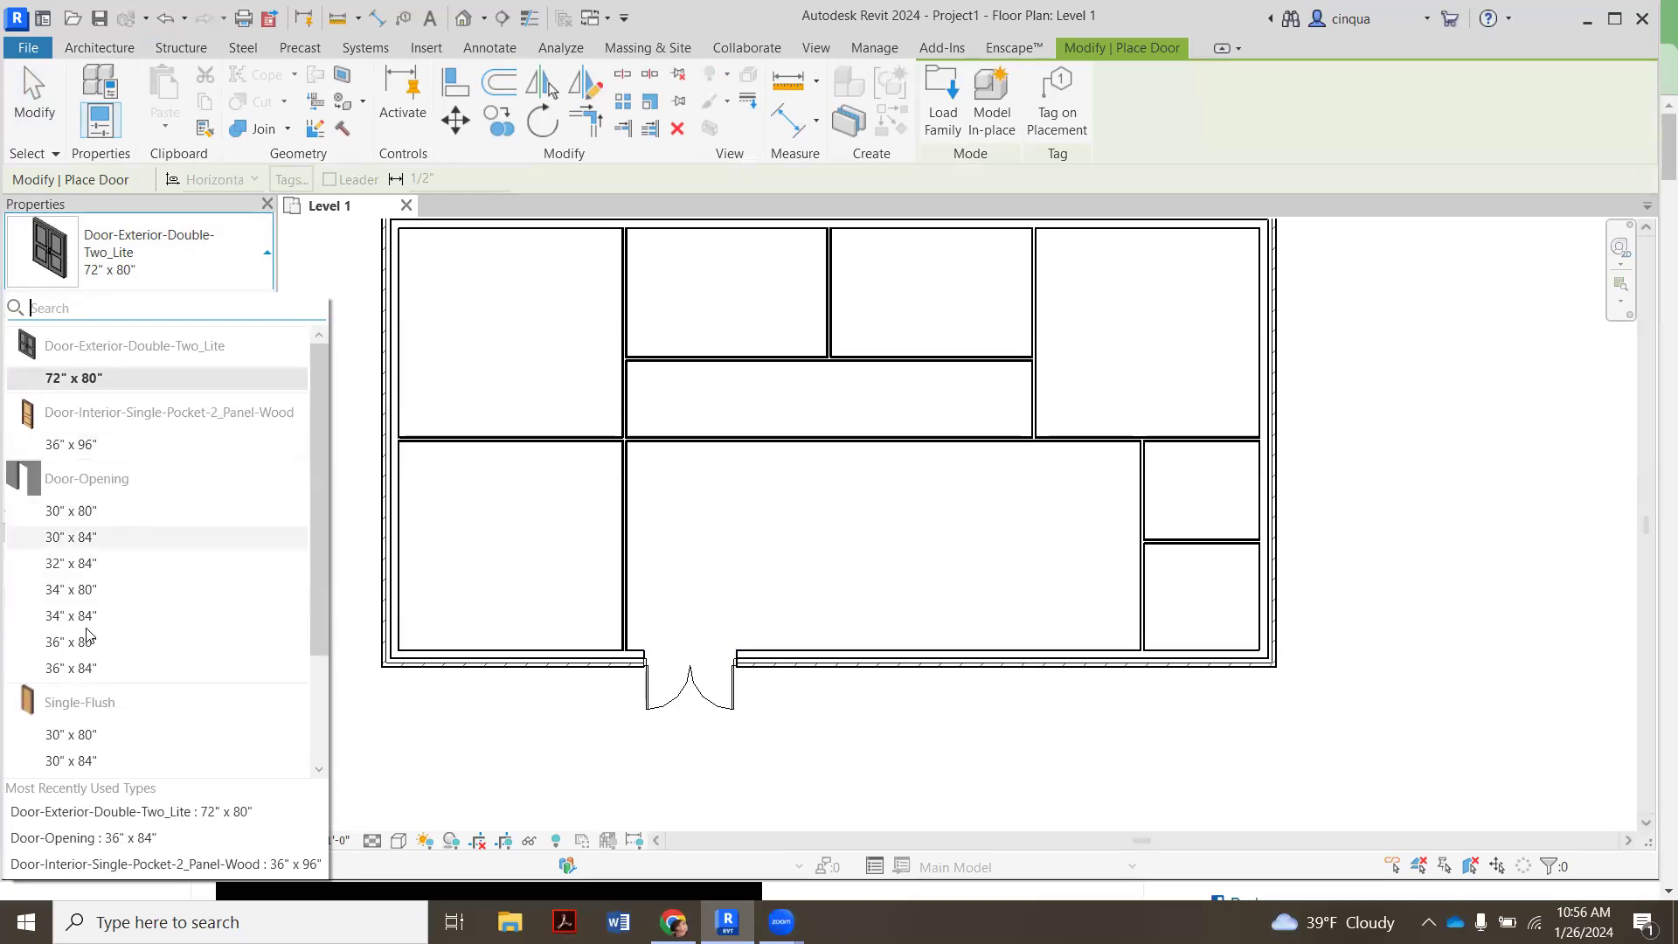
click(826, 535)
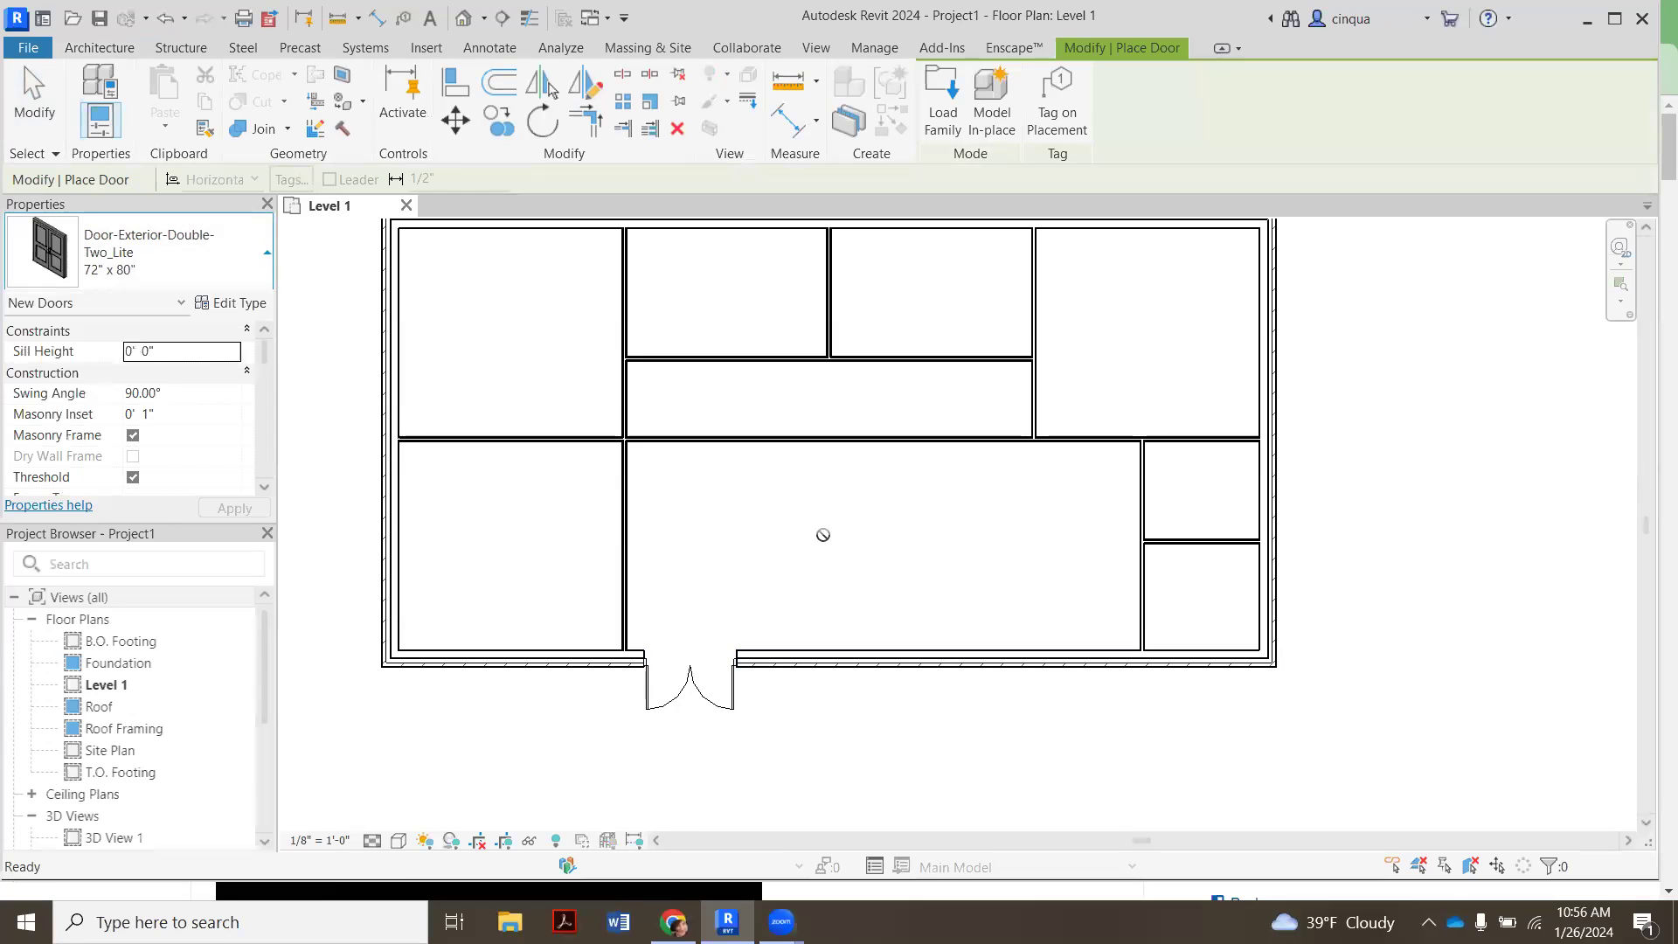
scroll(821, 533, down, 1)
scroll(821, 532, up, 1)
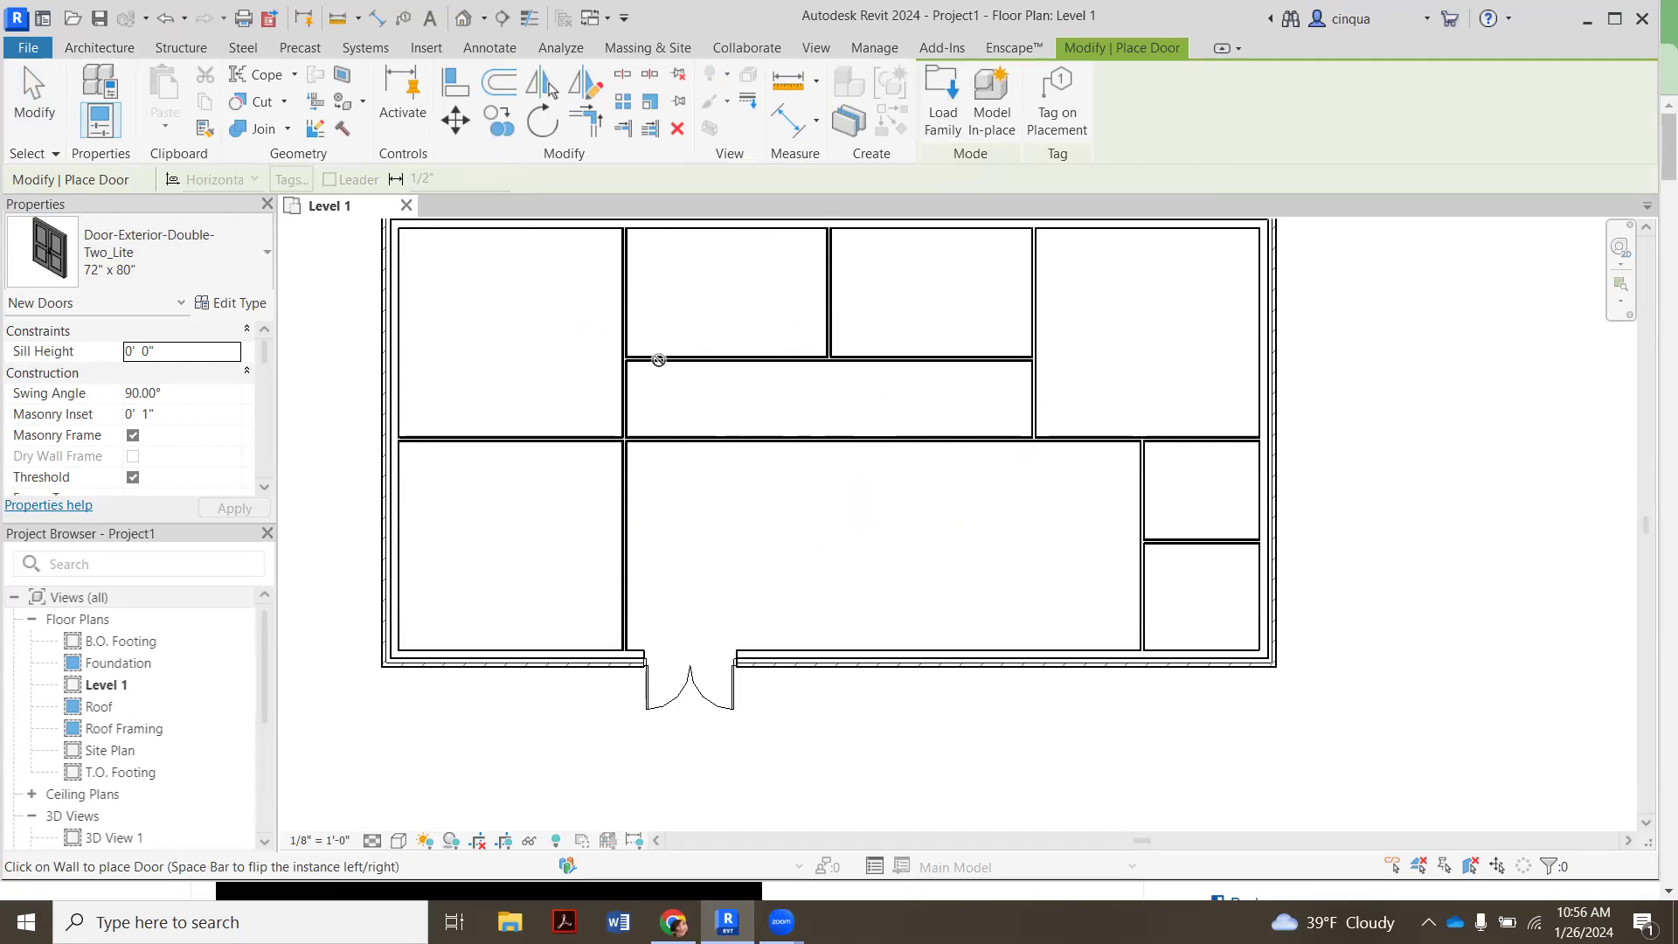
- Start loading another door family and open the Residential folder within the Doors library
click(944, 111)
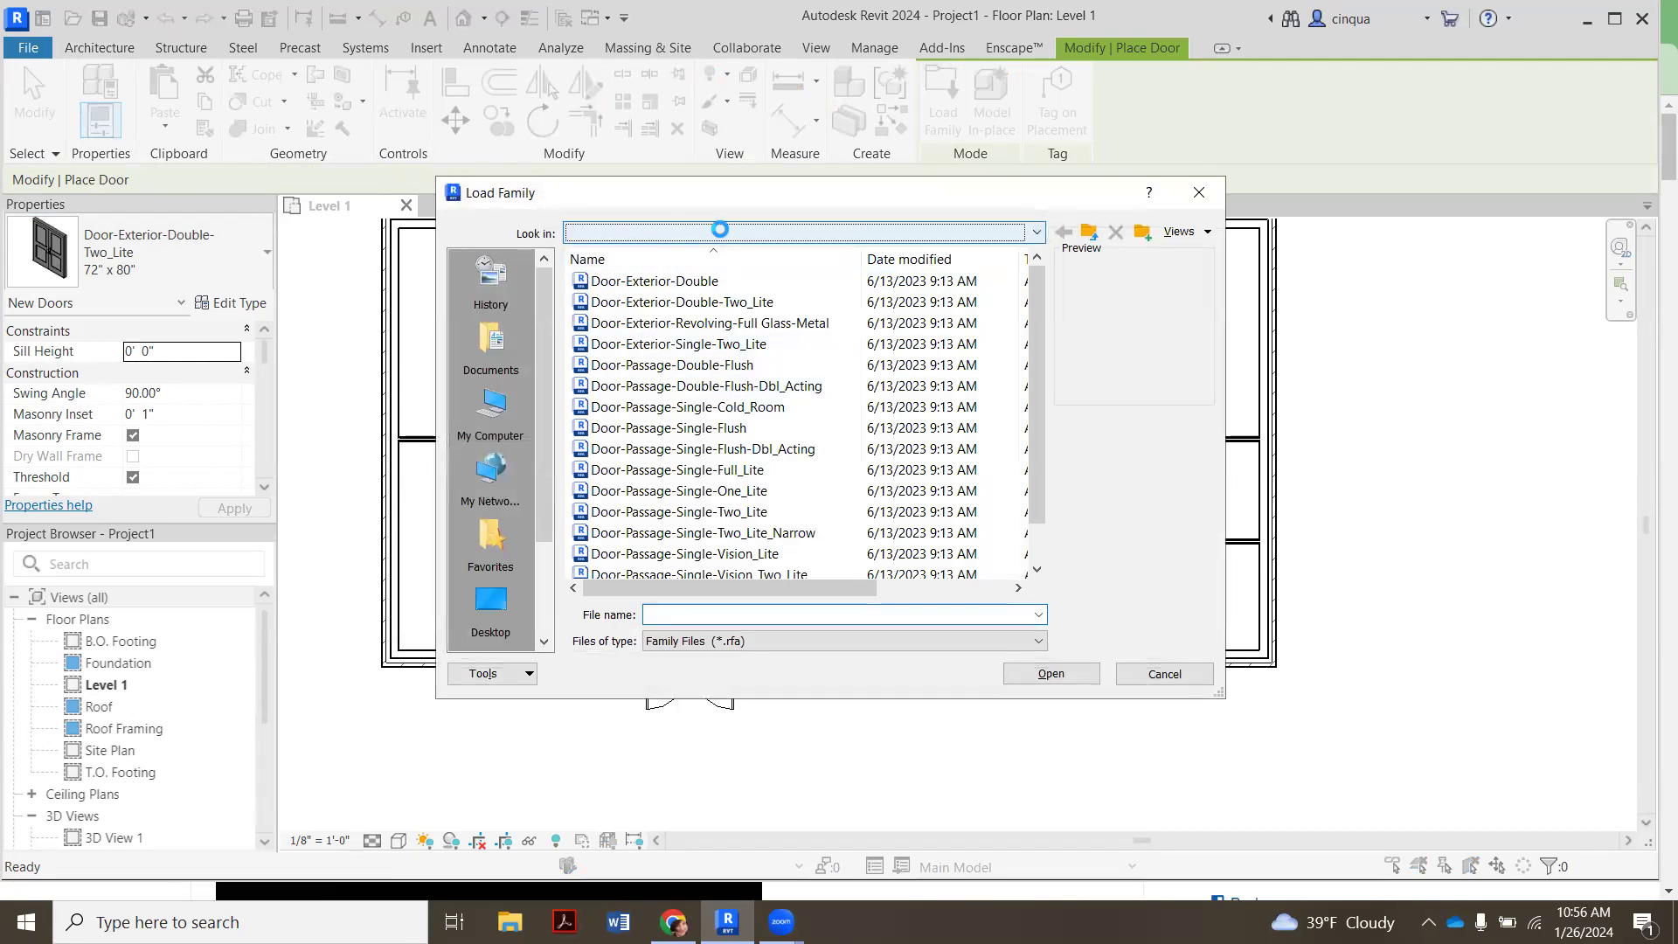
click(719, 231)
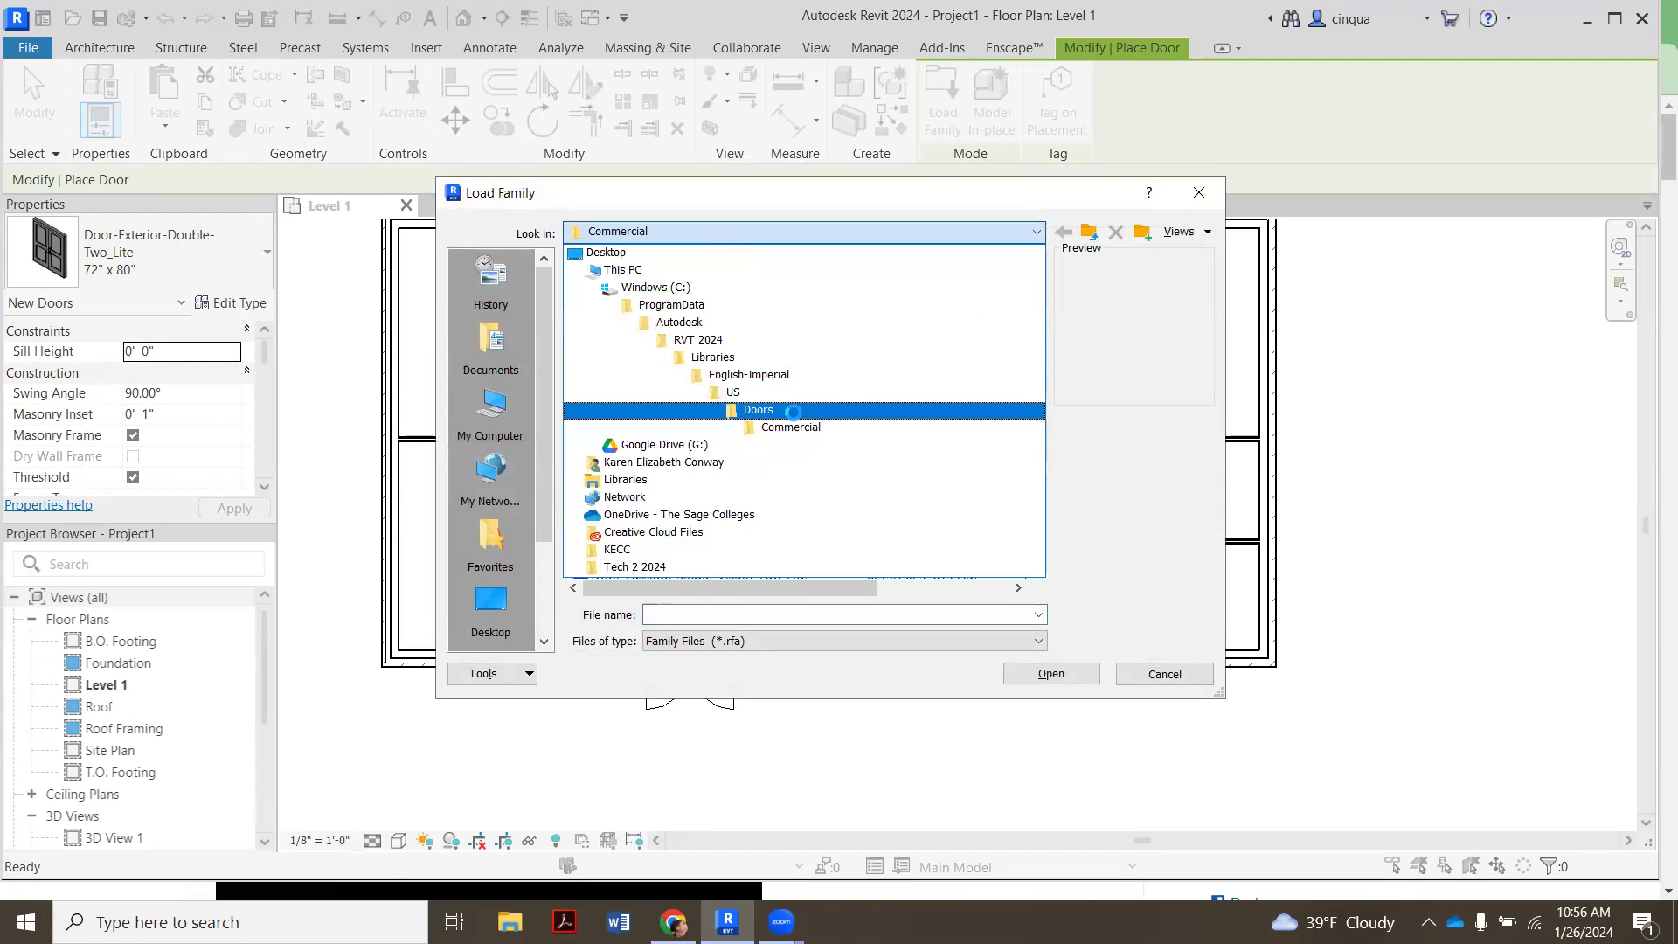
click(769, 409)
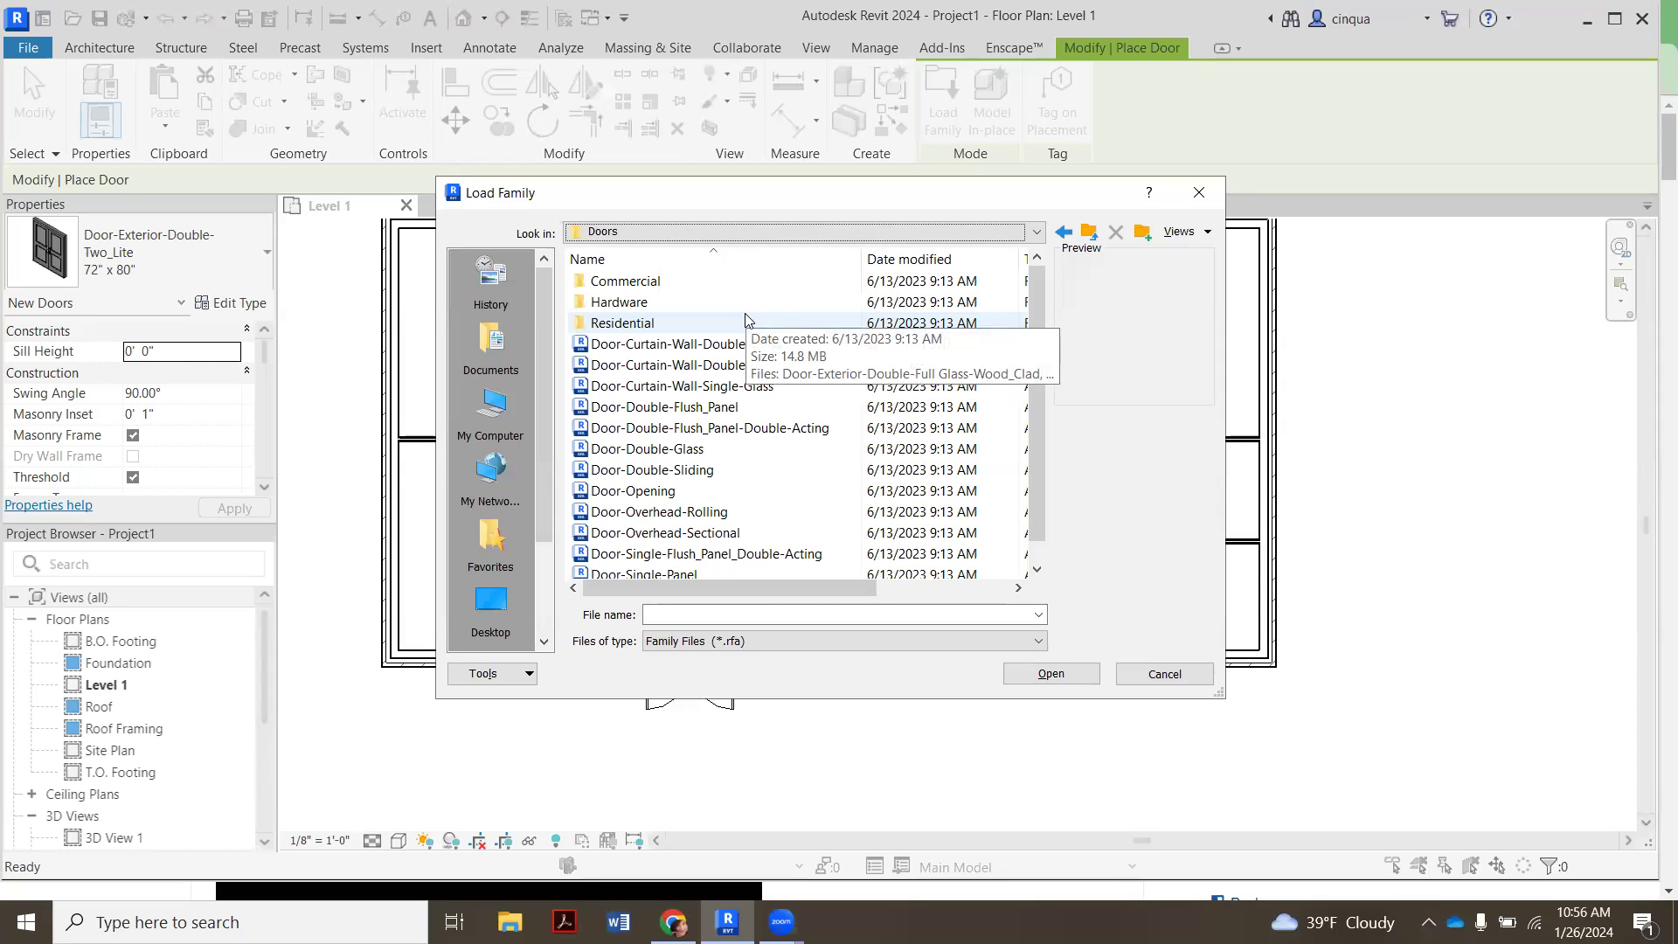
click(746, 321)
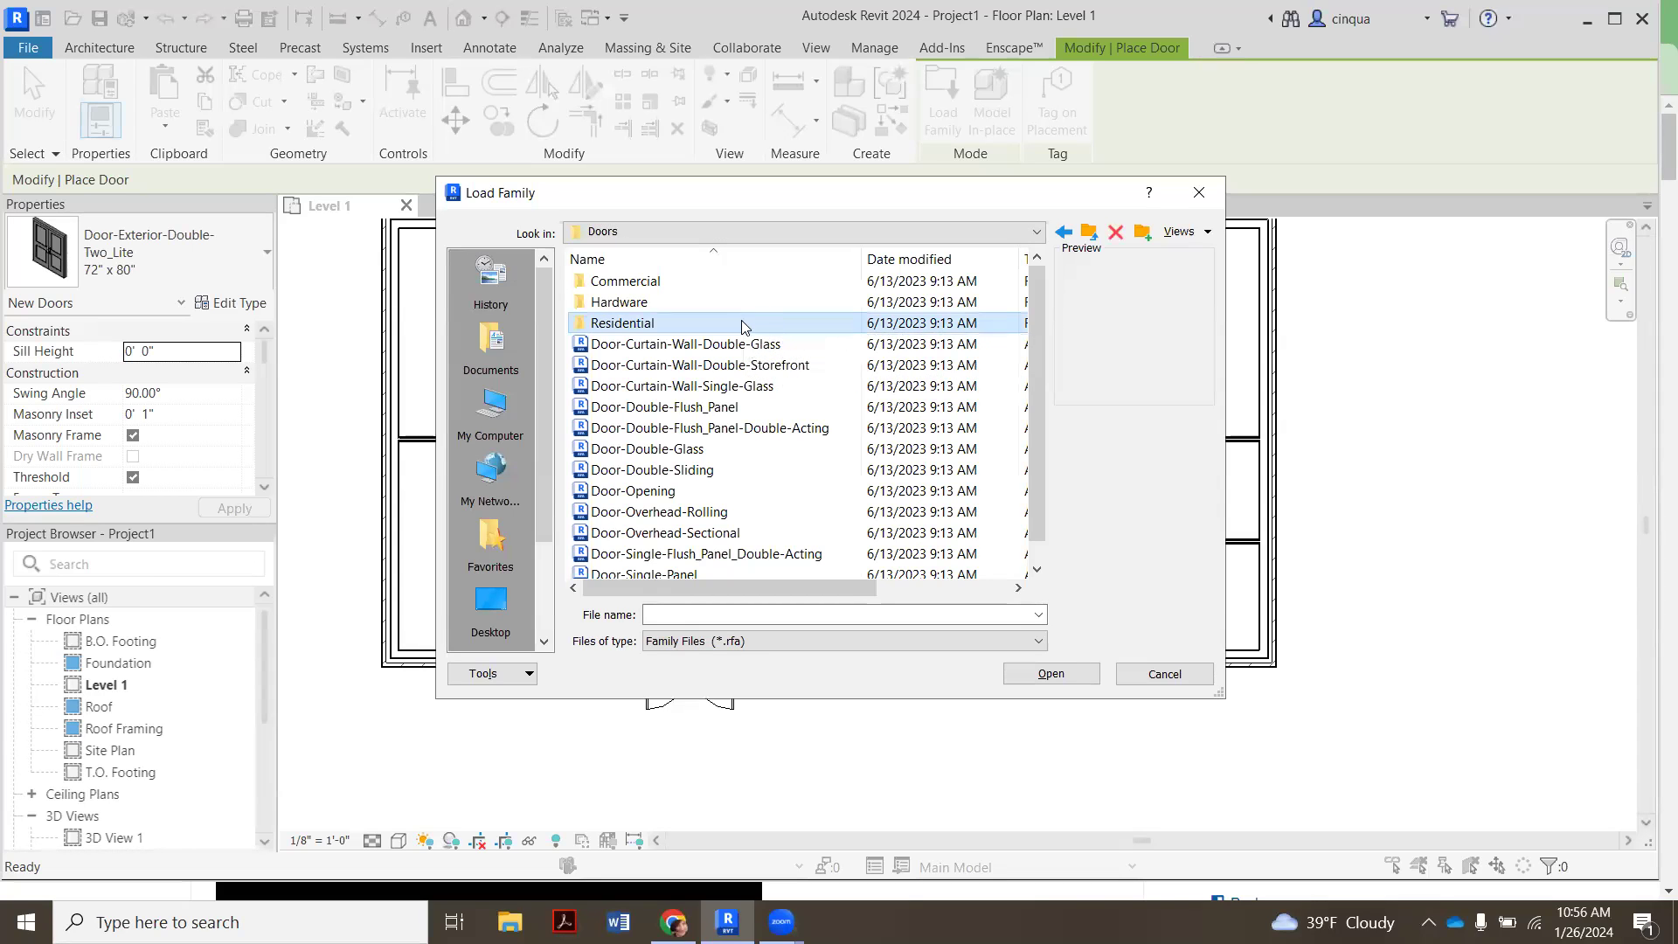
double_click(744, 320)
- Preview the Residential exterior, side-lite, garage and double interior door families
click(747, 287)
click(745, 322)
click(742, 302)
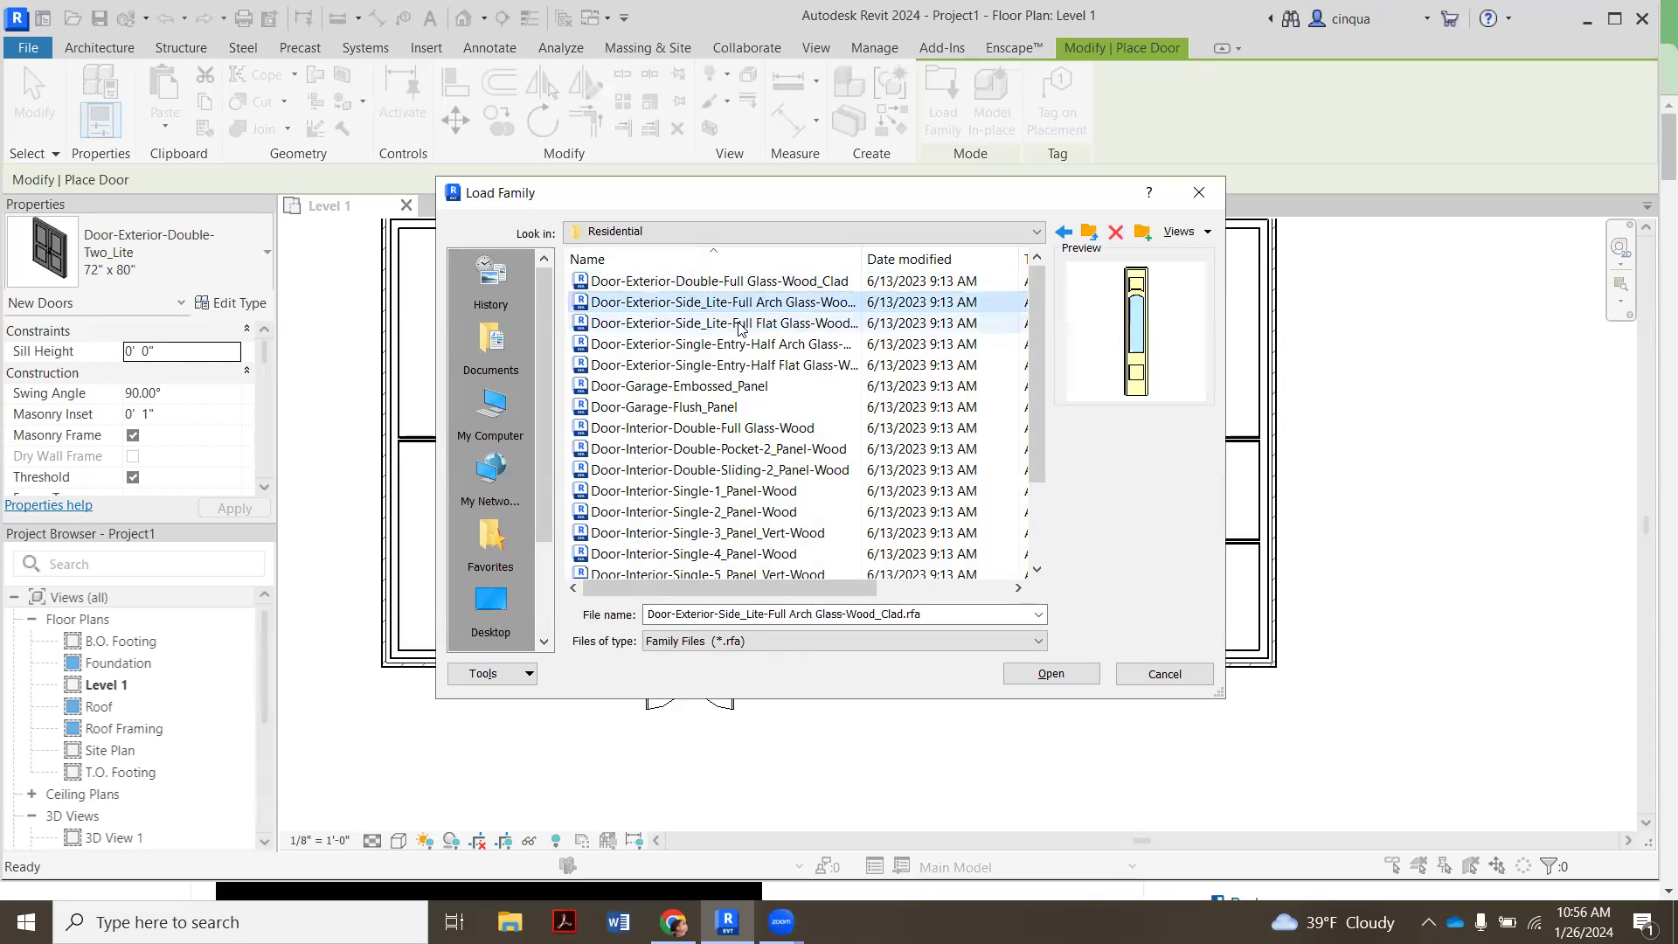
click(742, 323)
click(730, 344)
click(713, 365)
click(712, 384)
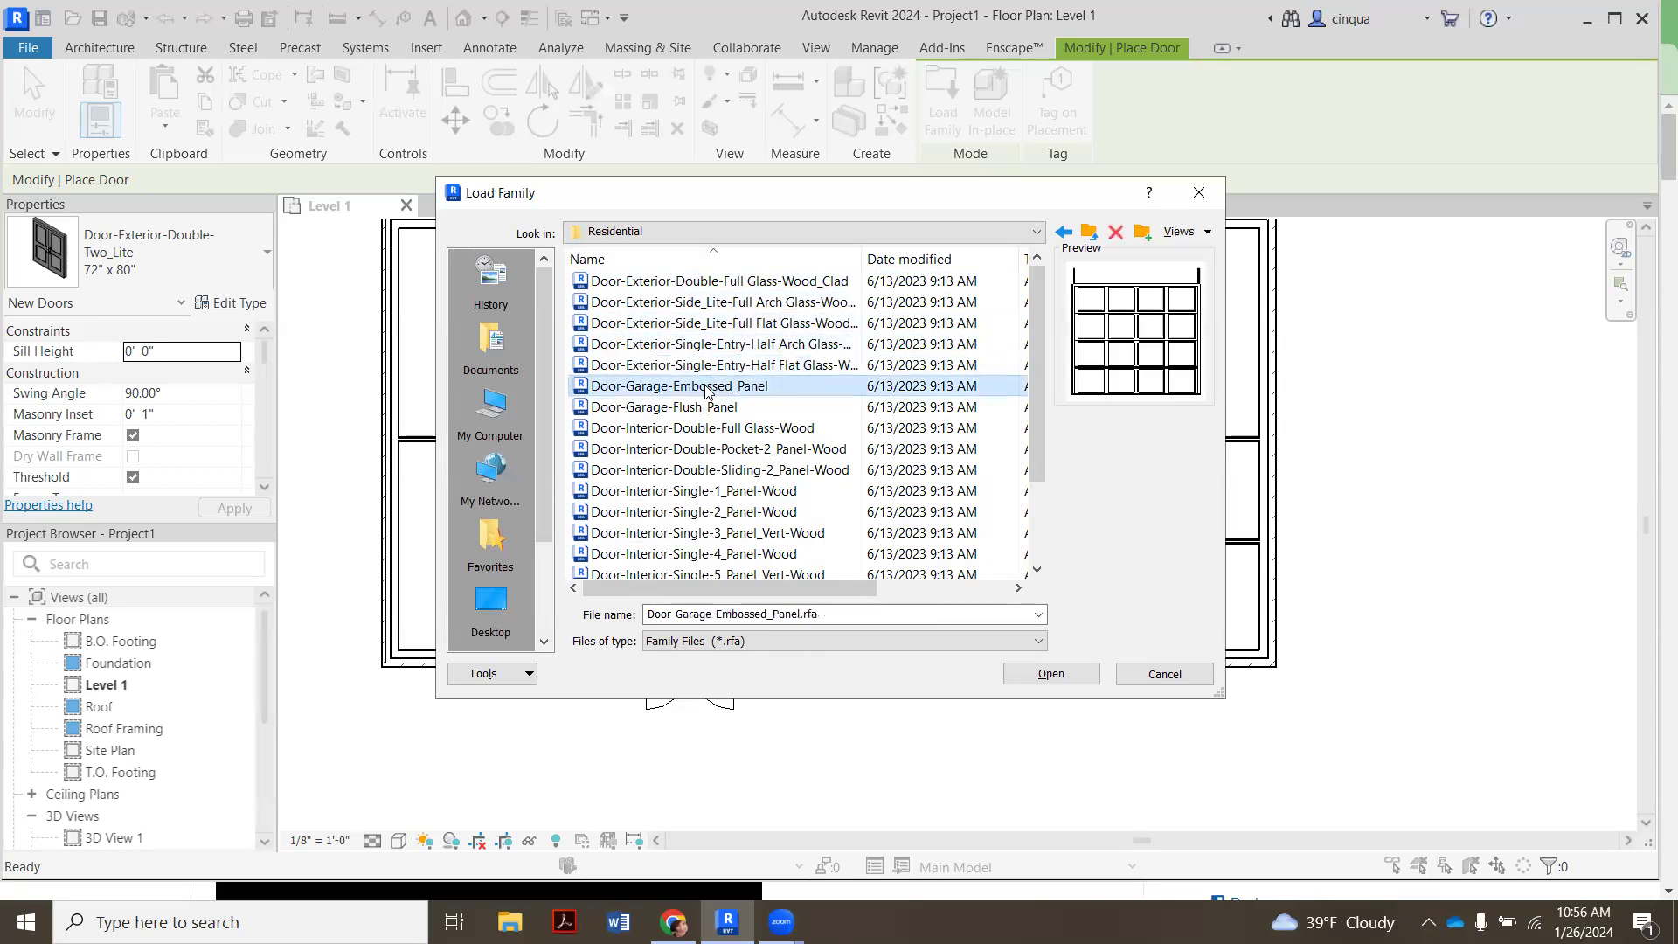
click(704, 406)
click(697, 435)
click(695, 473)
scroll(695, 487, down, 2)
- Preview the single interior wood door families, from the 1-panel design through the flush, full glass and pocket versions
click(706, 389)
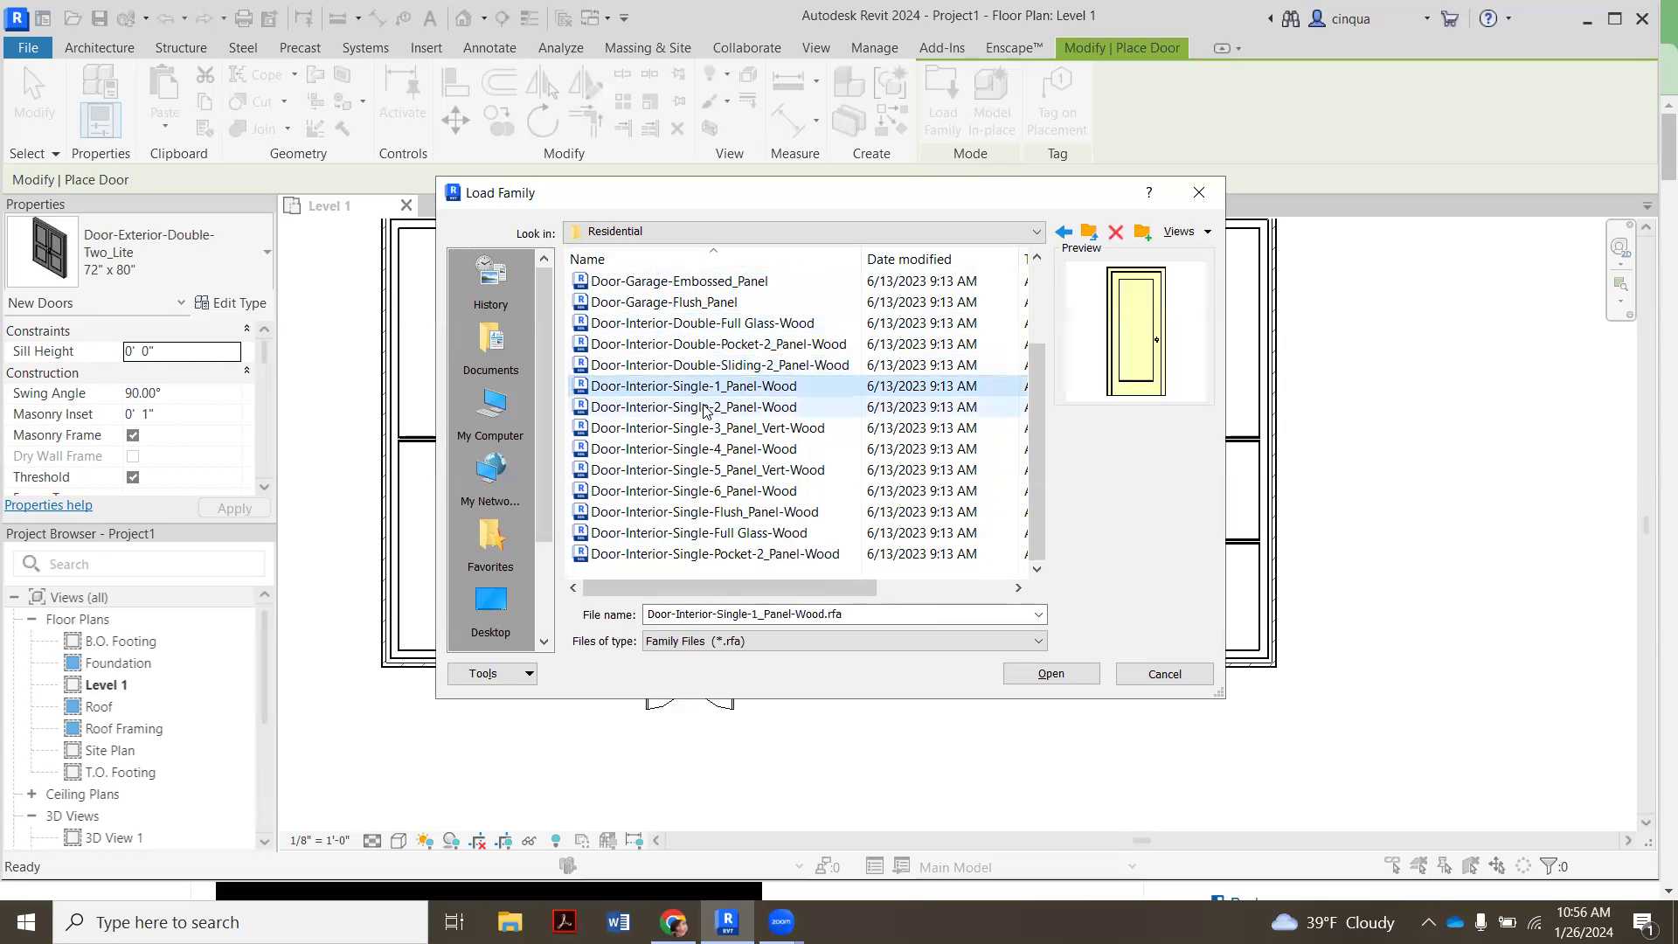
click(705, 408)
click(705, 430)
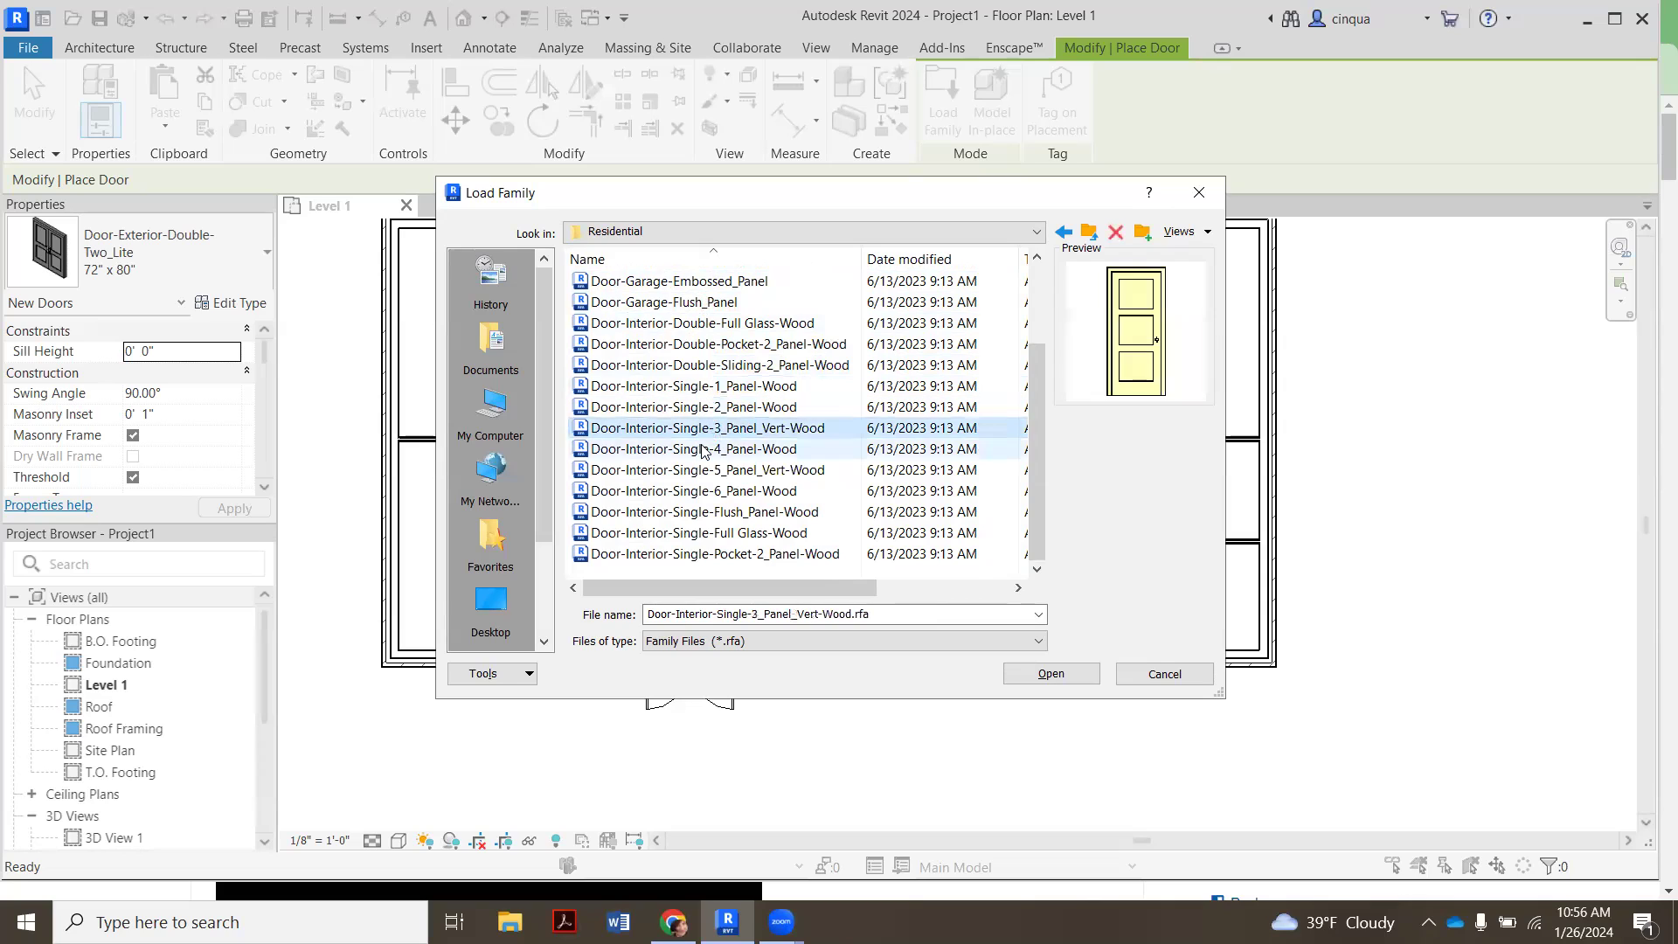
click(702, 451)
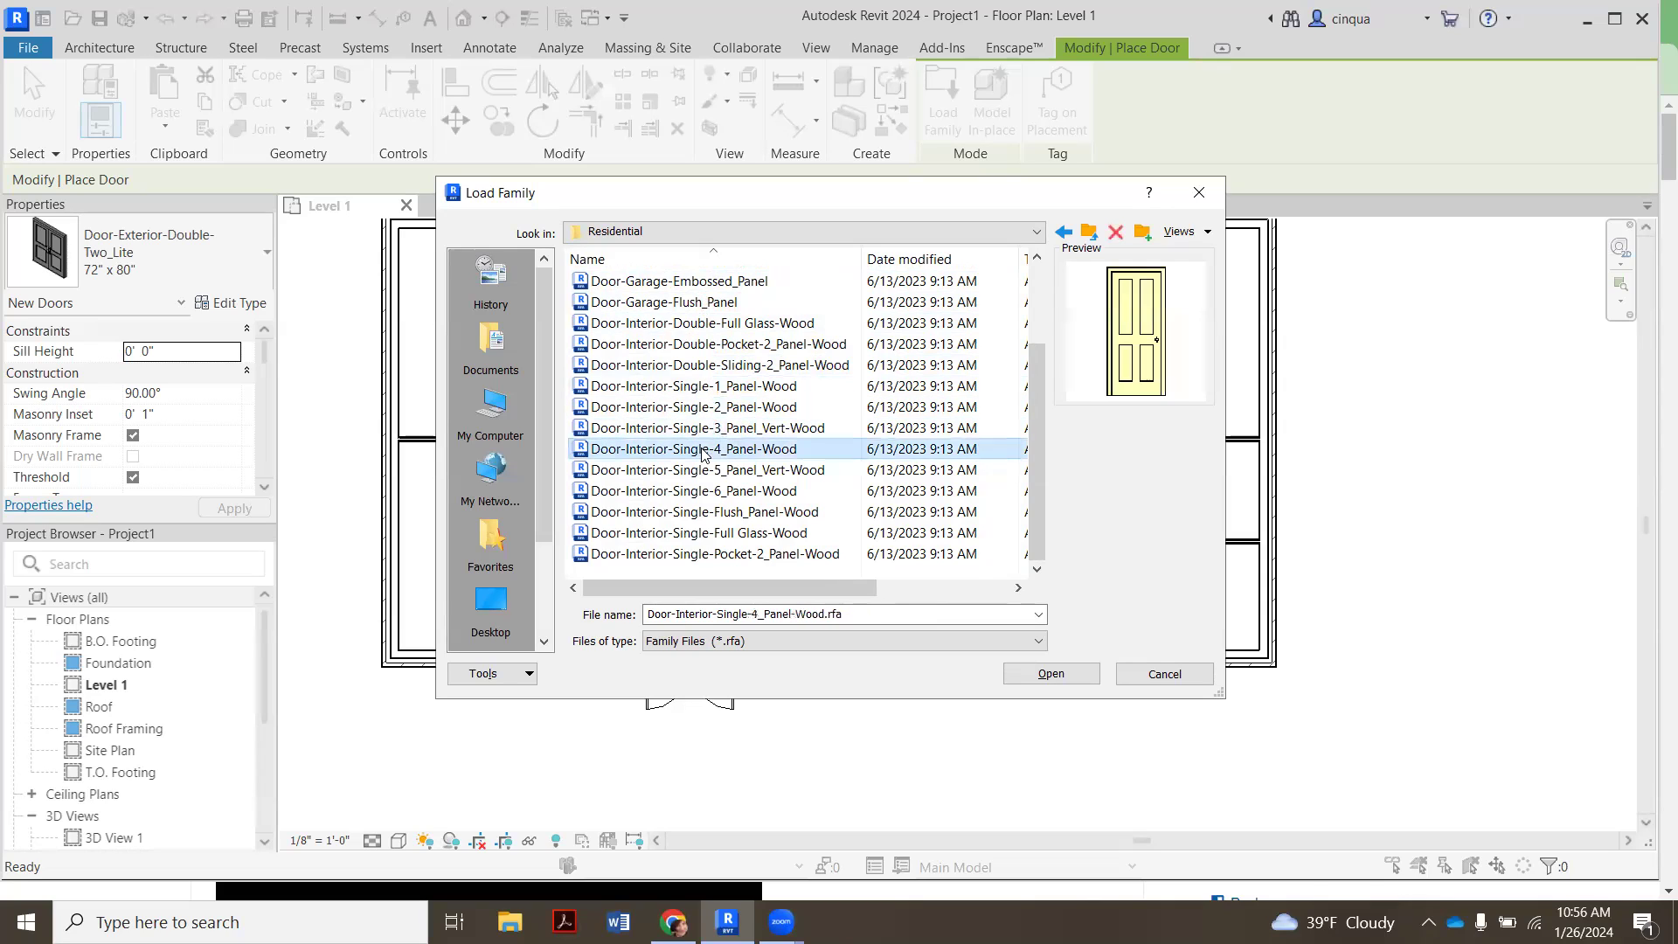
click(769, 474)
click(759, 494)
click(751, 514)
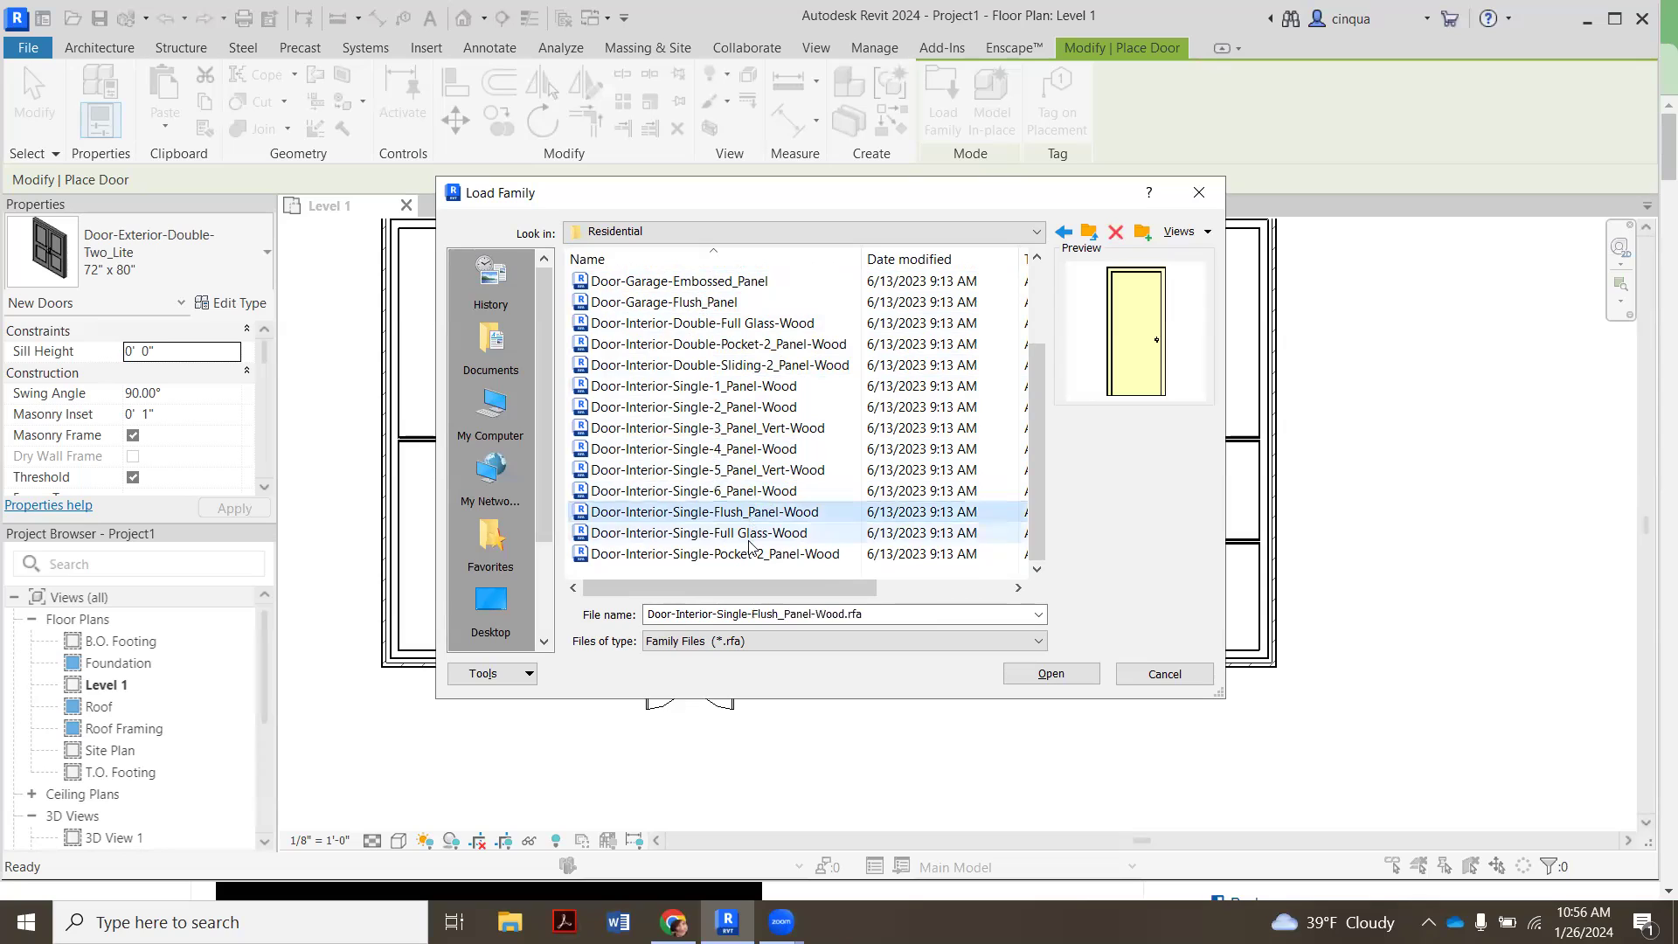
click(748, 534)
click(756, 555)
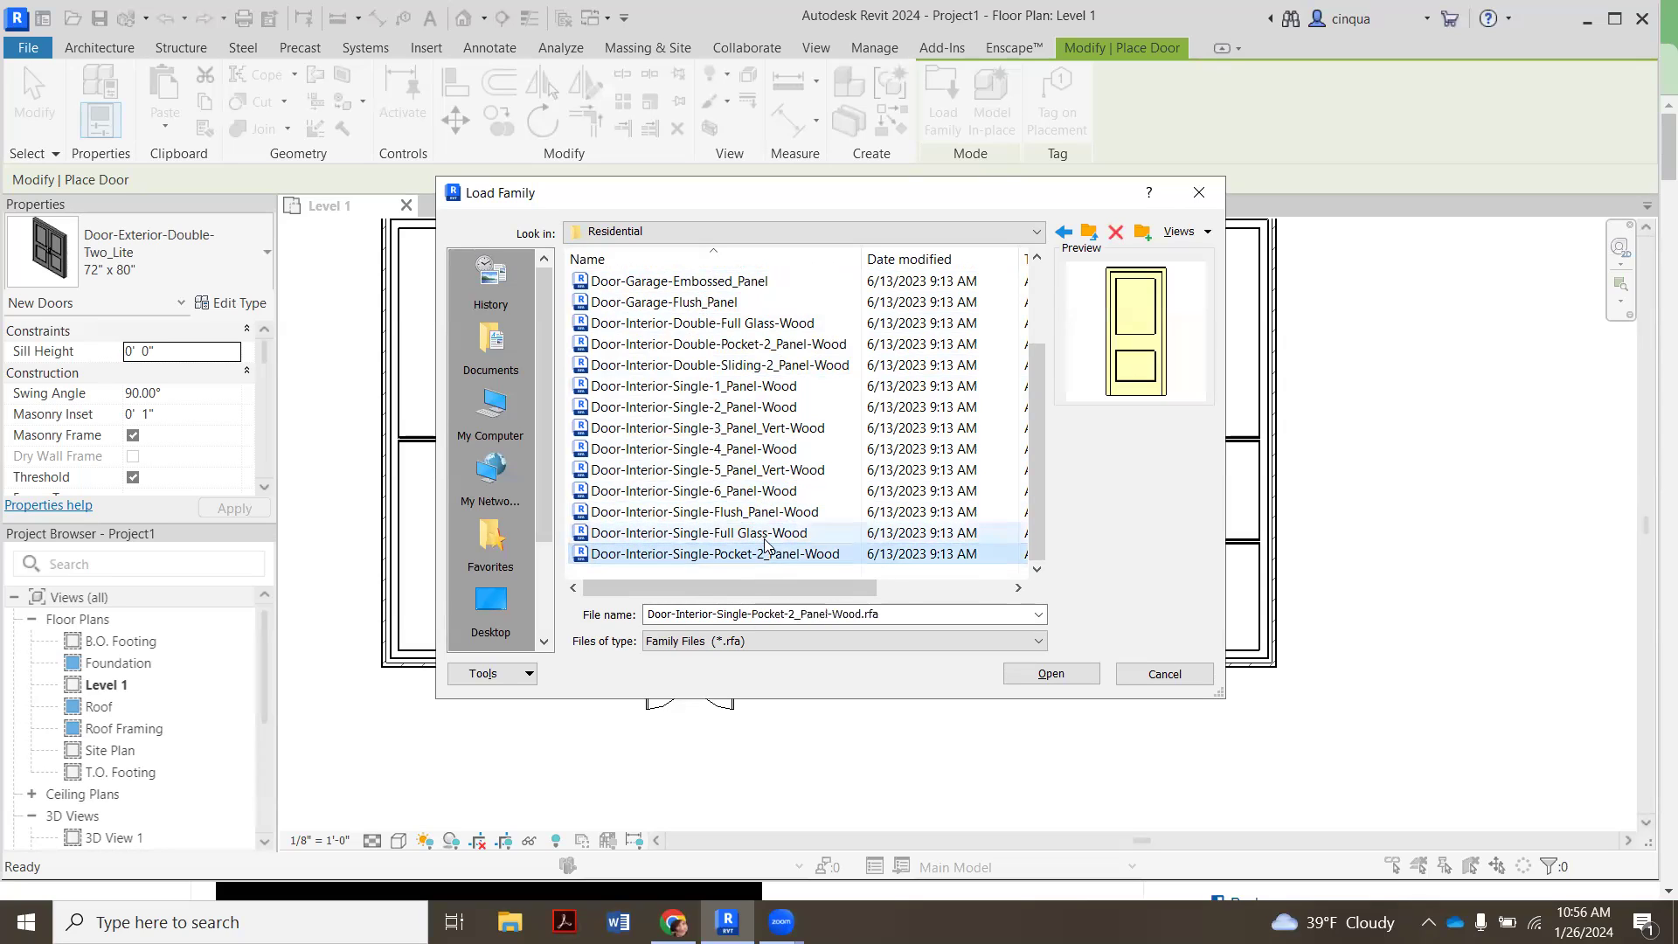
- Load the Door-Interior-Single-Full Glass-Wood family with only its 36" x 96" type
click(765, 537)
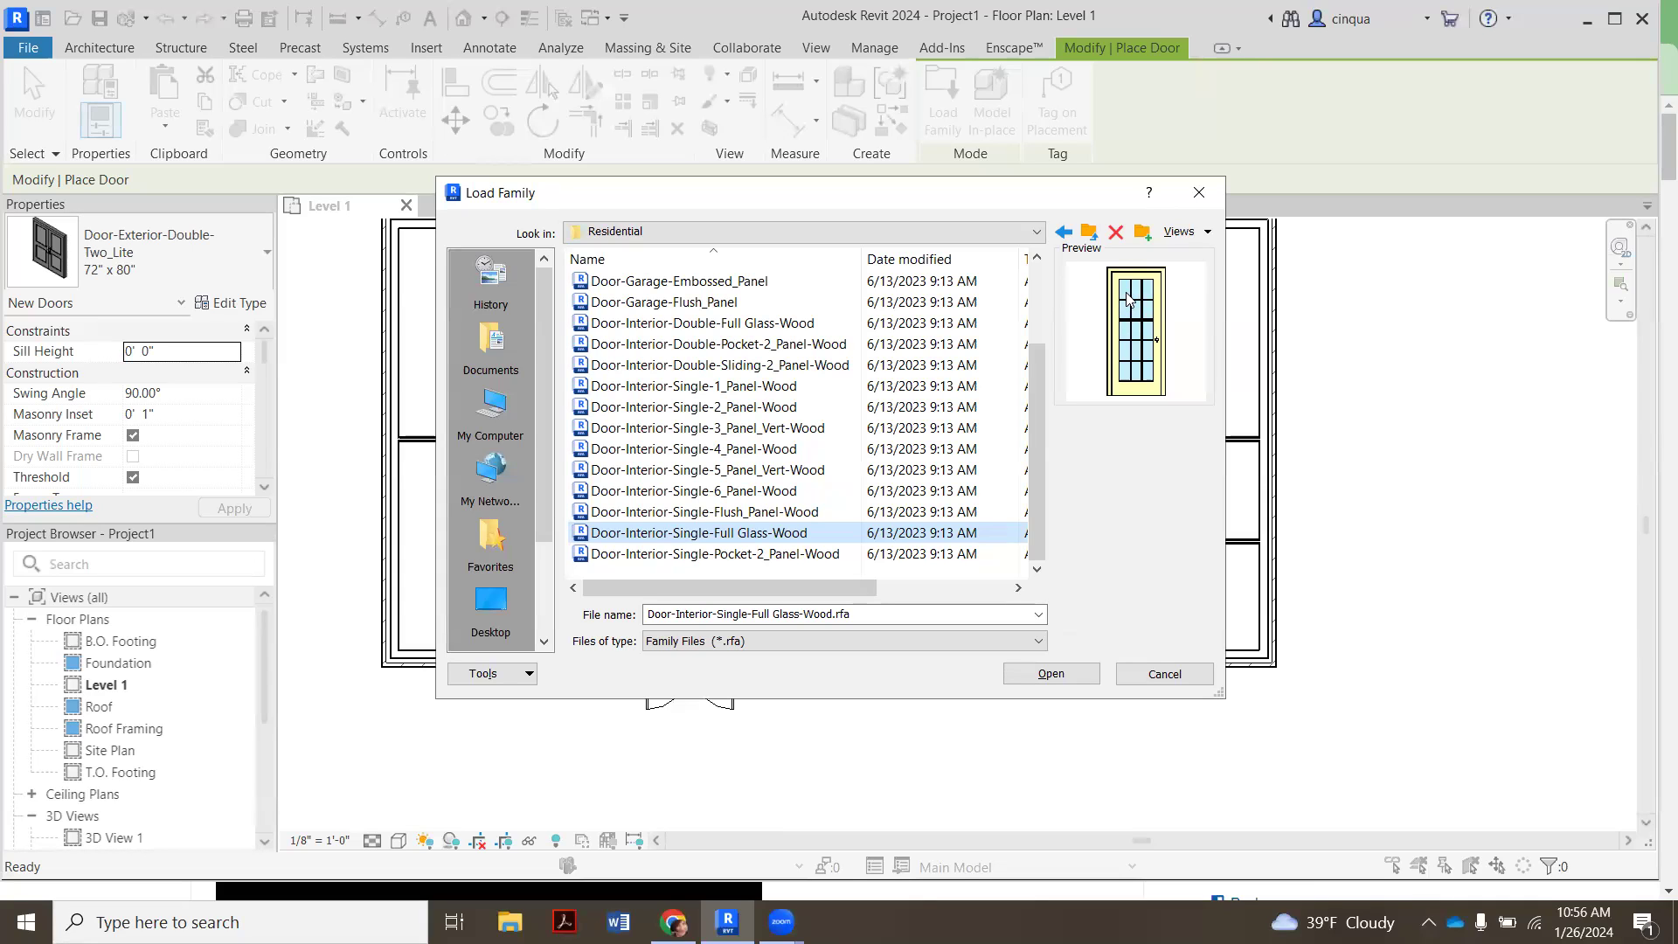
click(1067, 676)
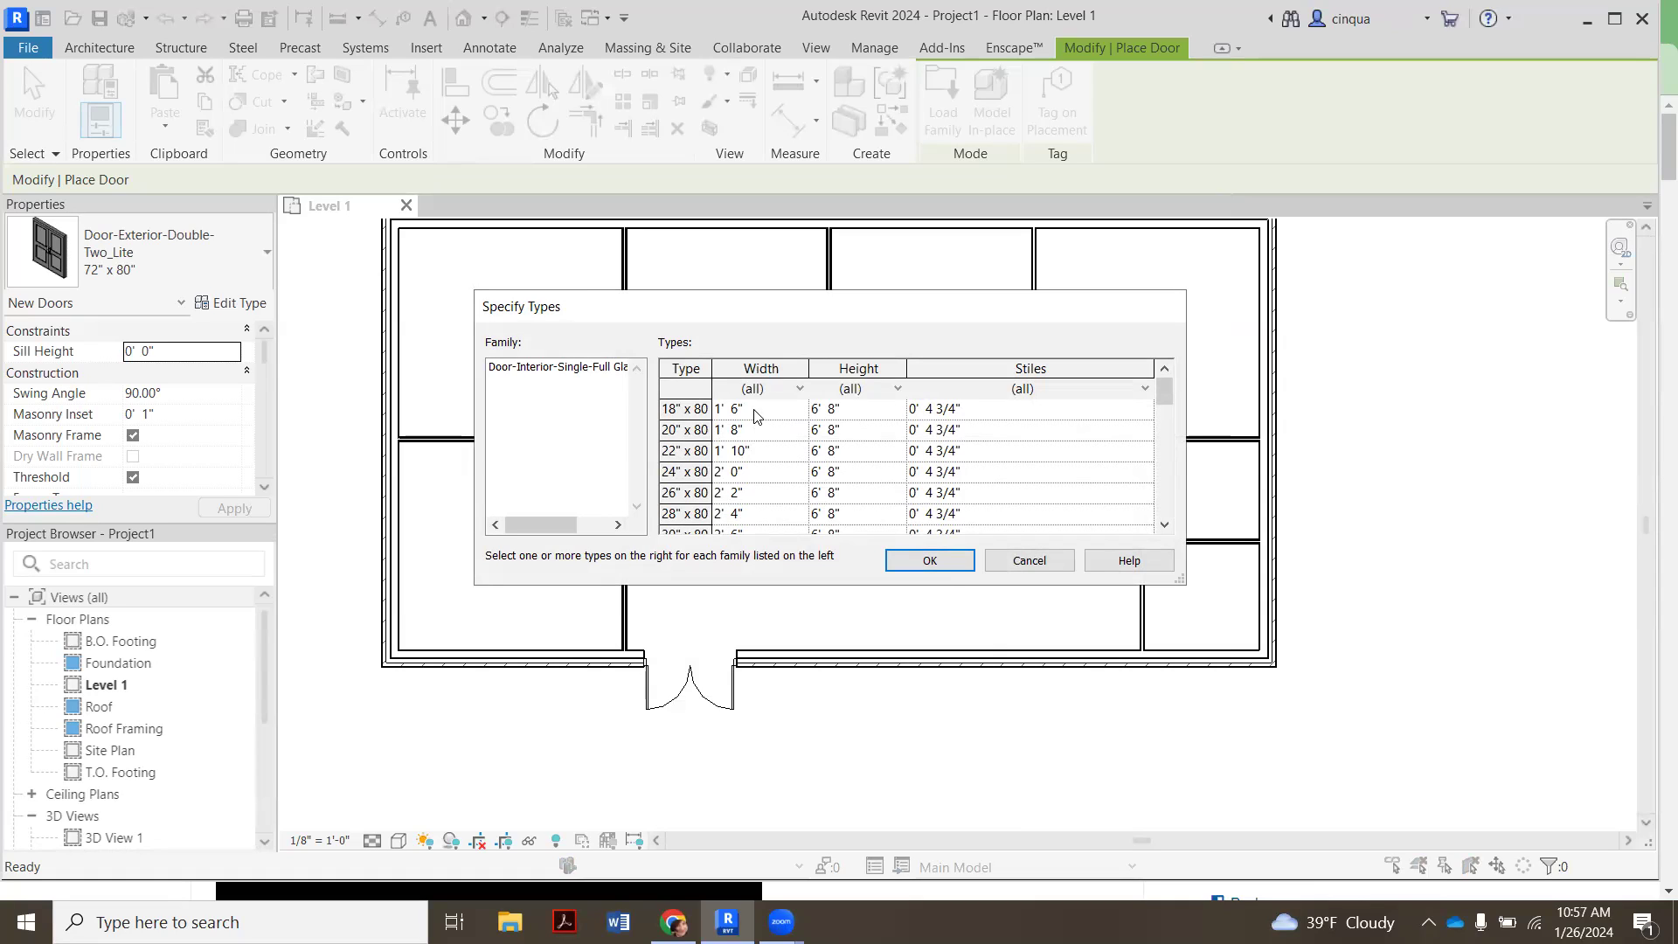
scroll(758, 425, down, 7)
scroll(763, 475, down, 2)
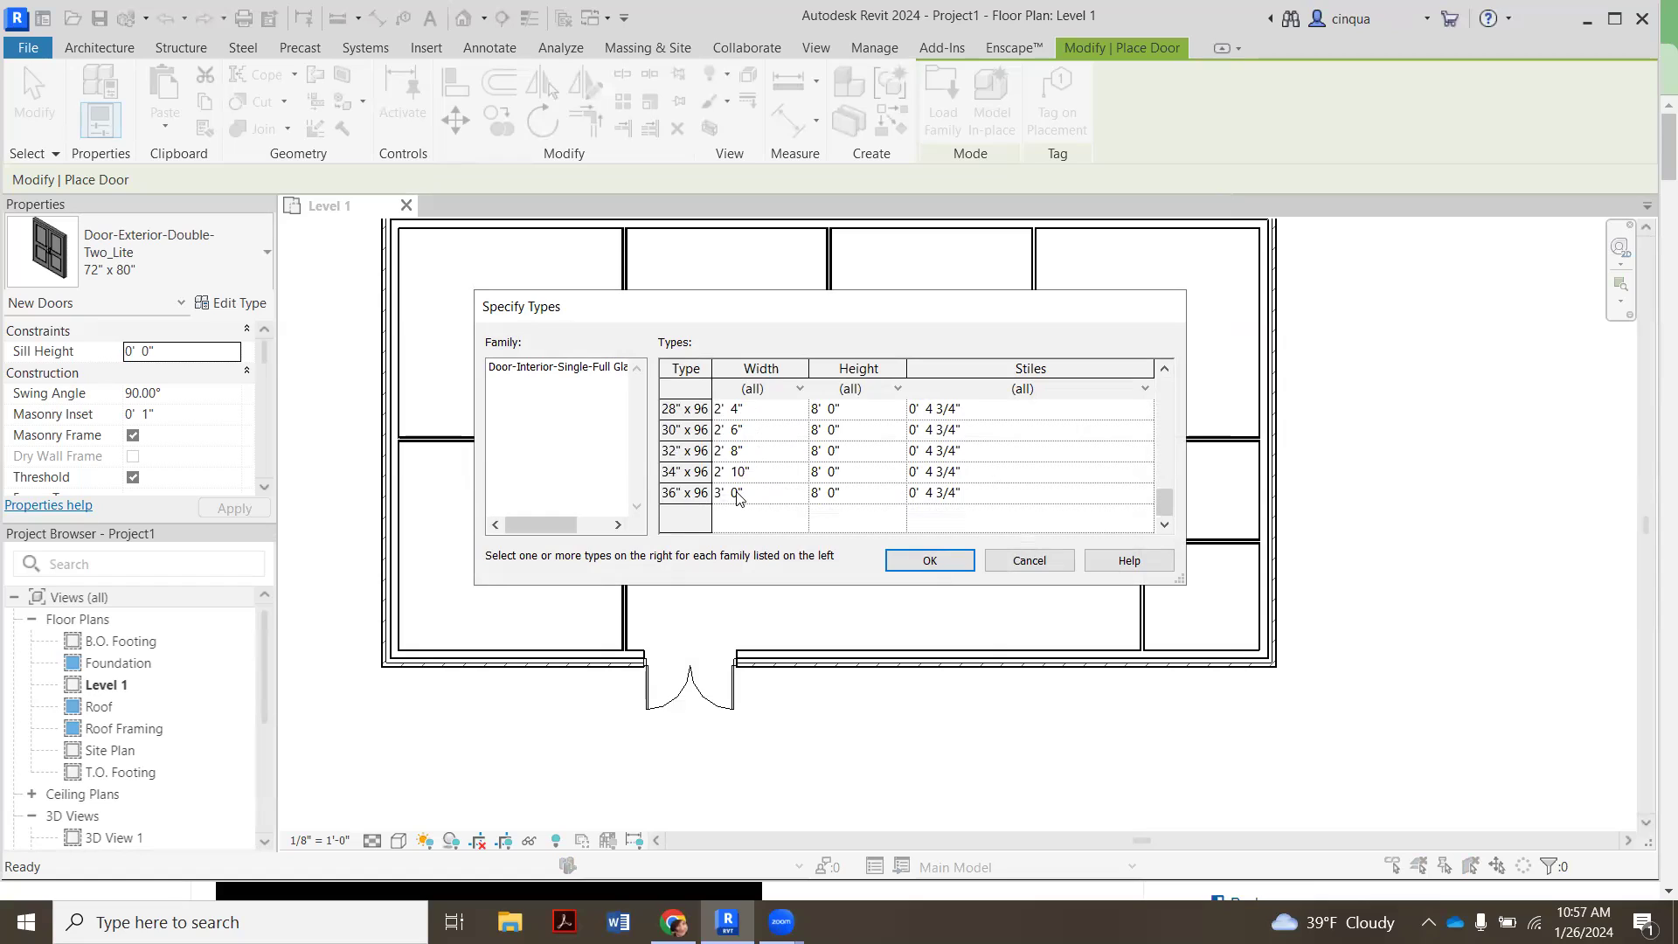
click(737, 494)
click(926, 560)
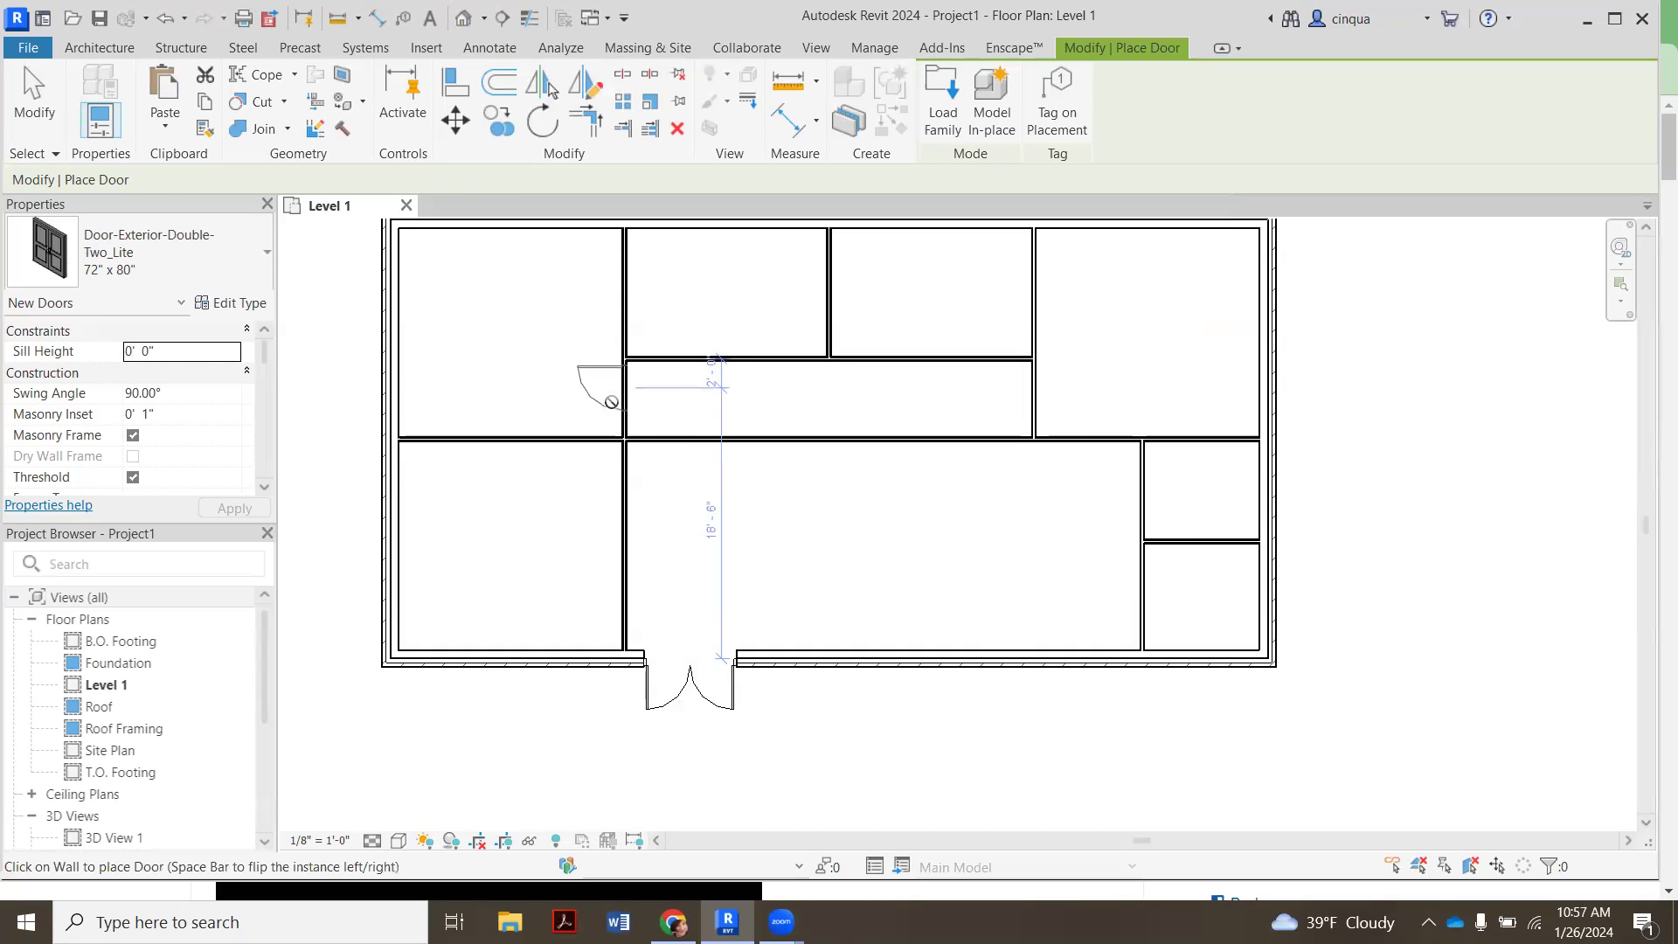
- Place a full glass door in the wall at each end of the central corridor, both swinging into the adjoining corner rooms
scroll(616, 401, up, 3)
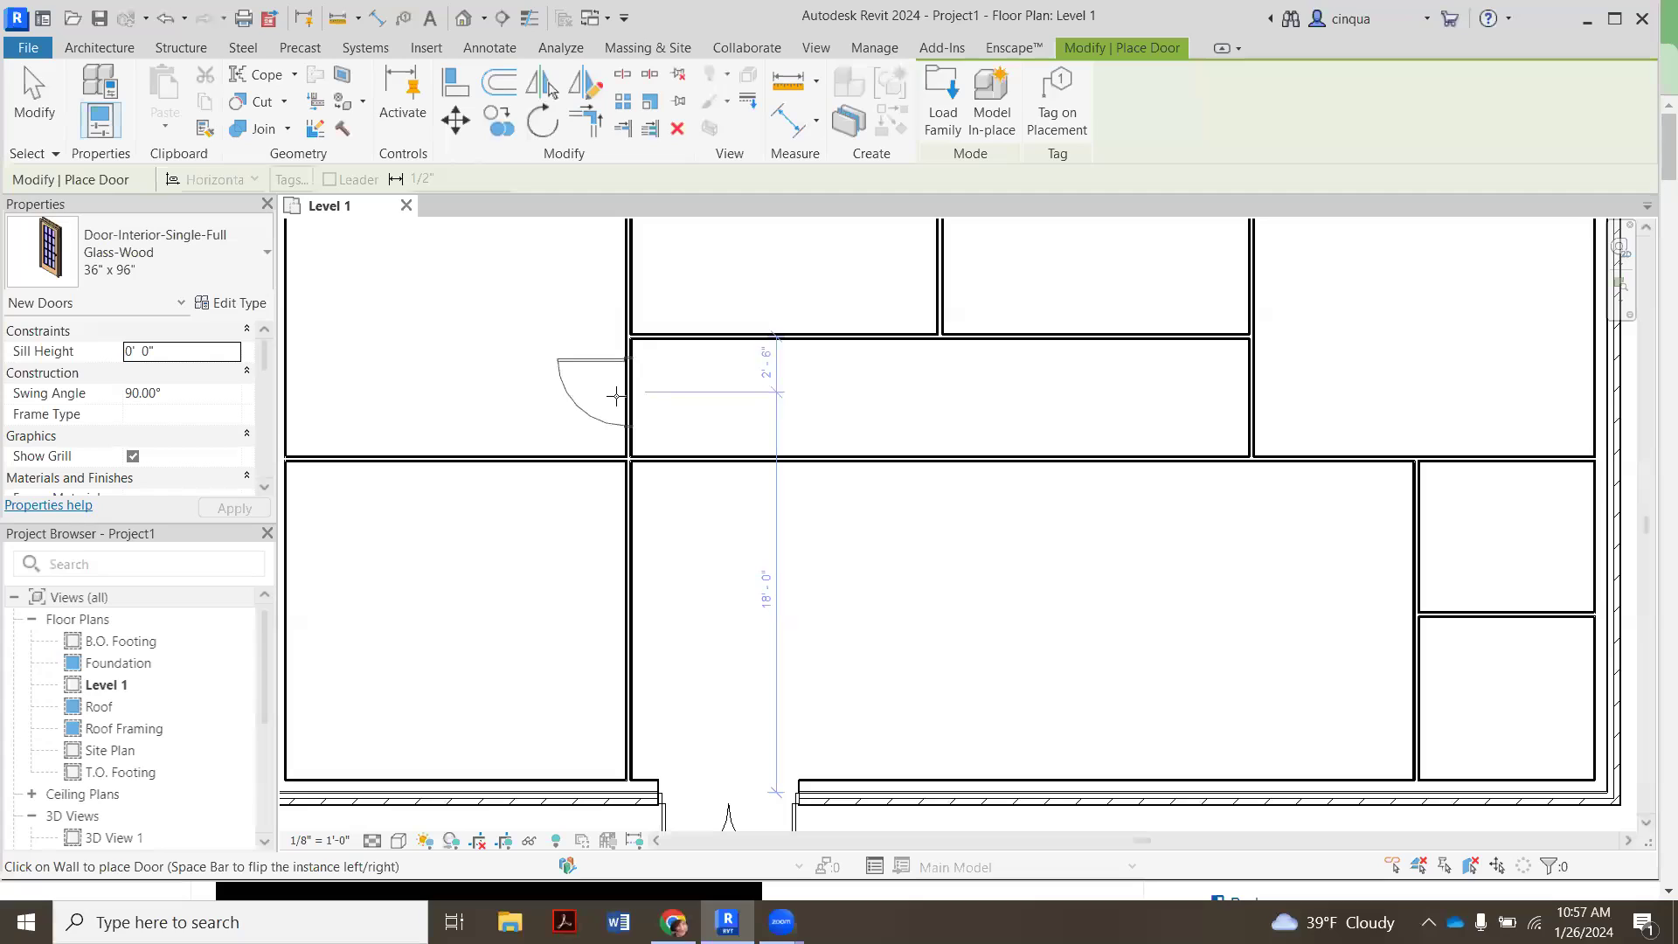
click(1263, 388)
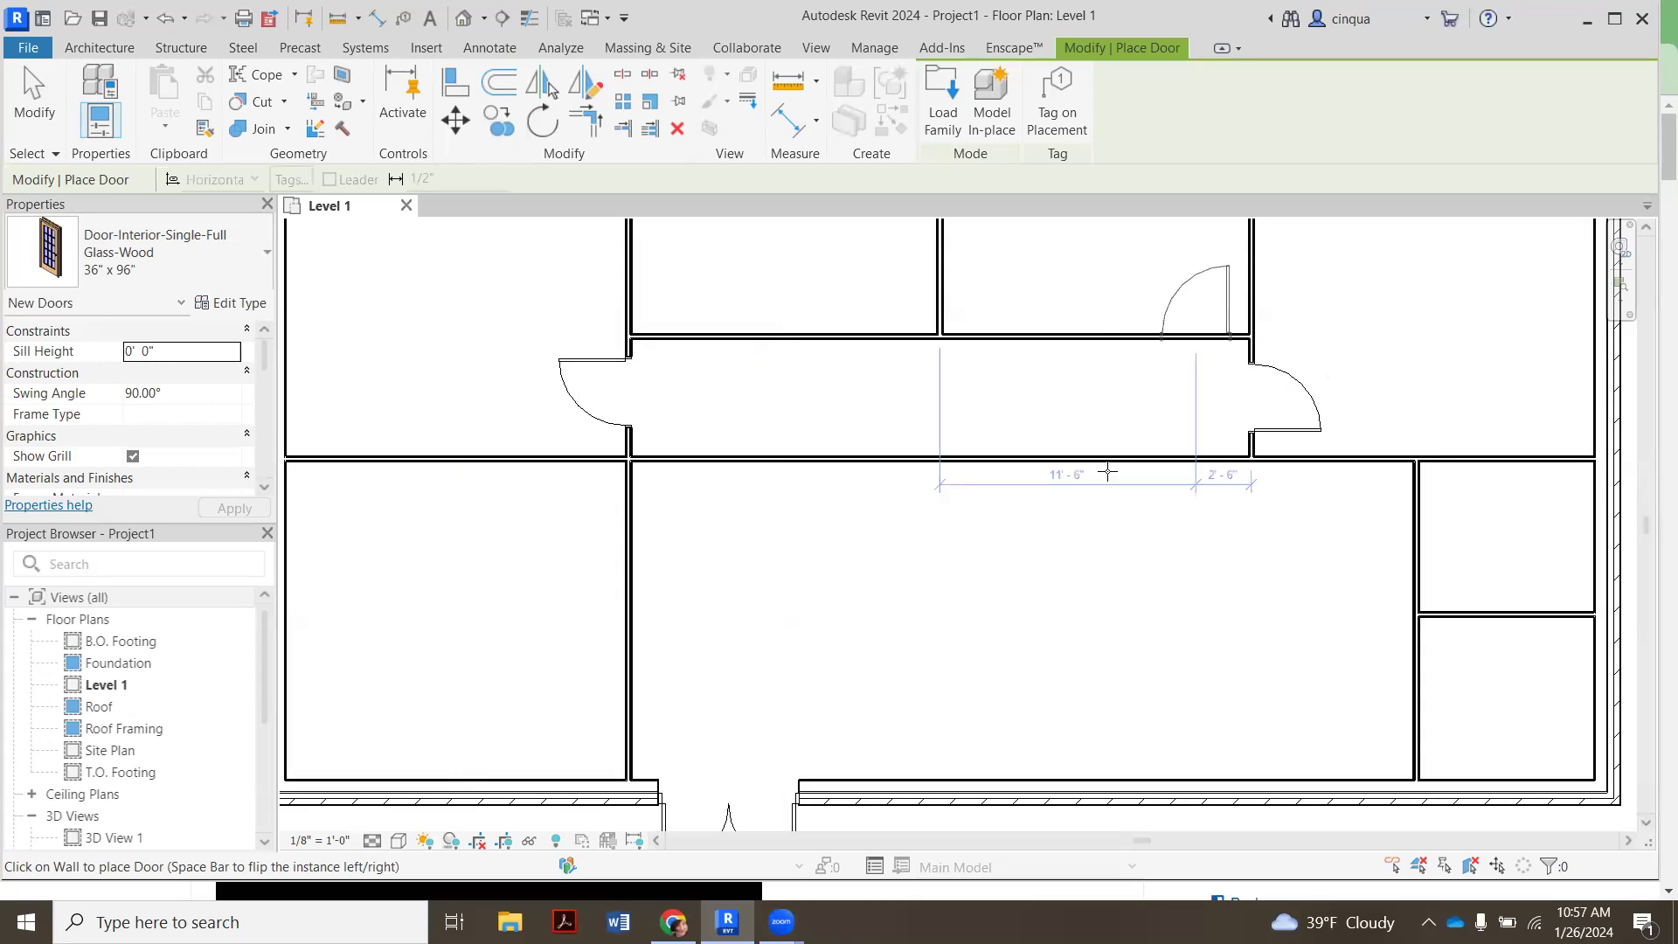
key(Escape)
key(Escape)
- Flip the hand of the door at the corridor's left end so it is hinged on the lower side
scroll(541, 358, up, 2)
click(671, 385)
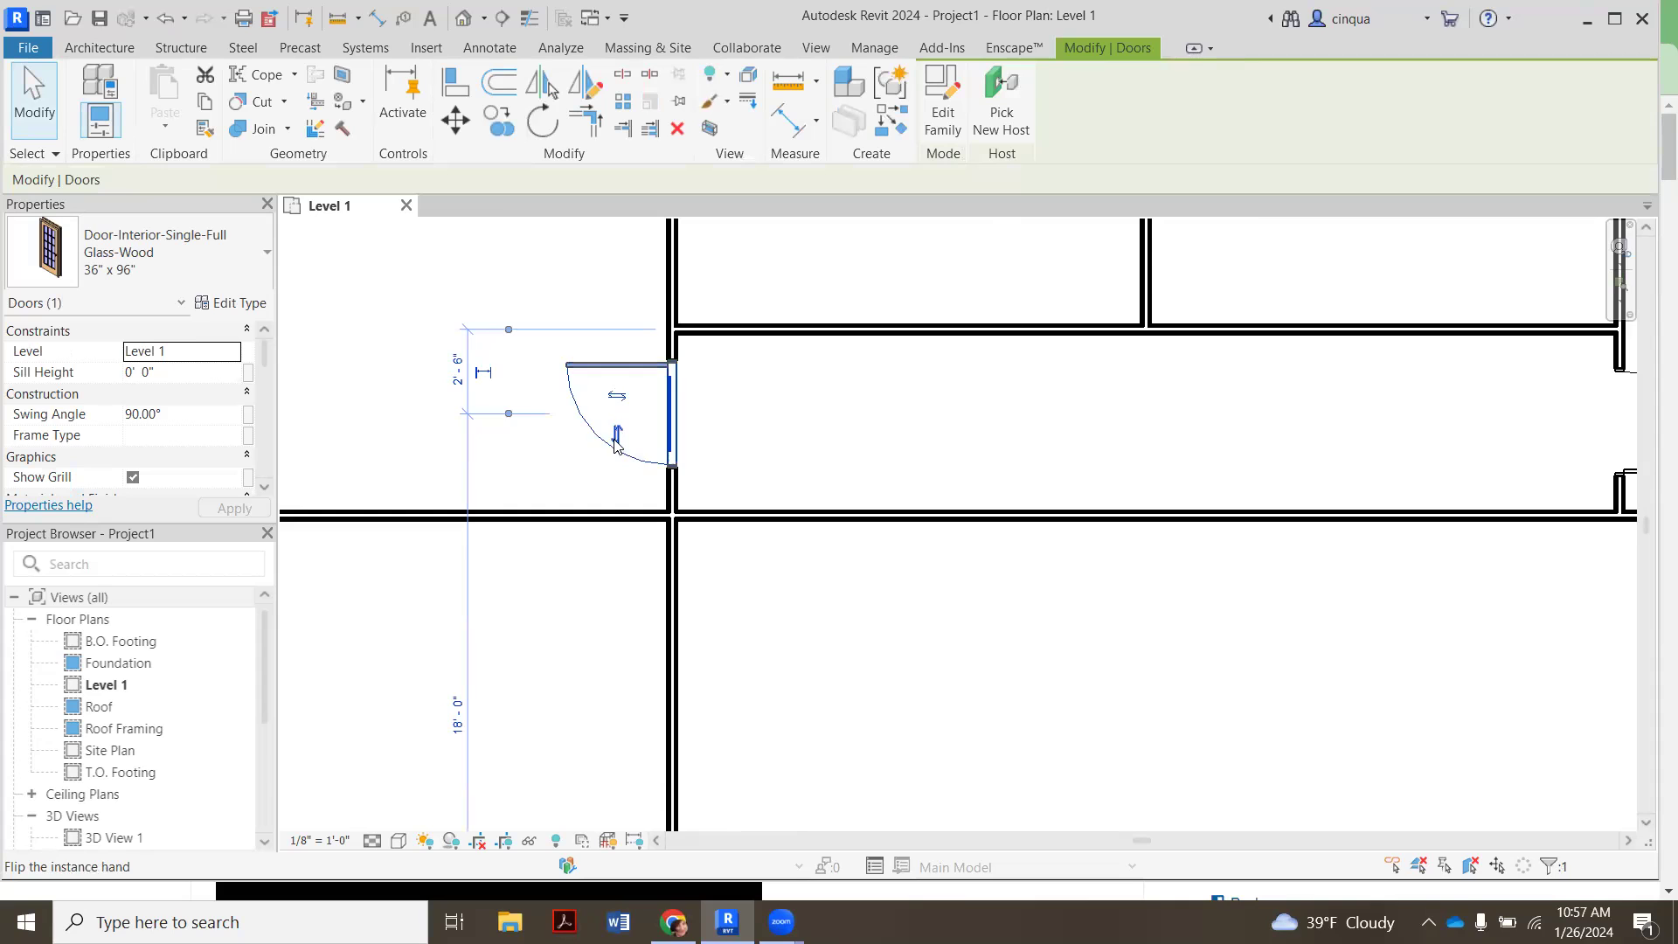
click(616, 437)
scroll(626, 442, down, 4)
key(Escape)
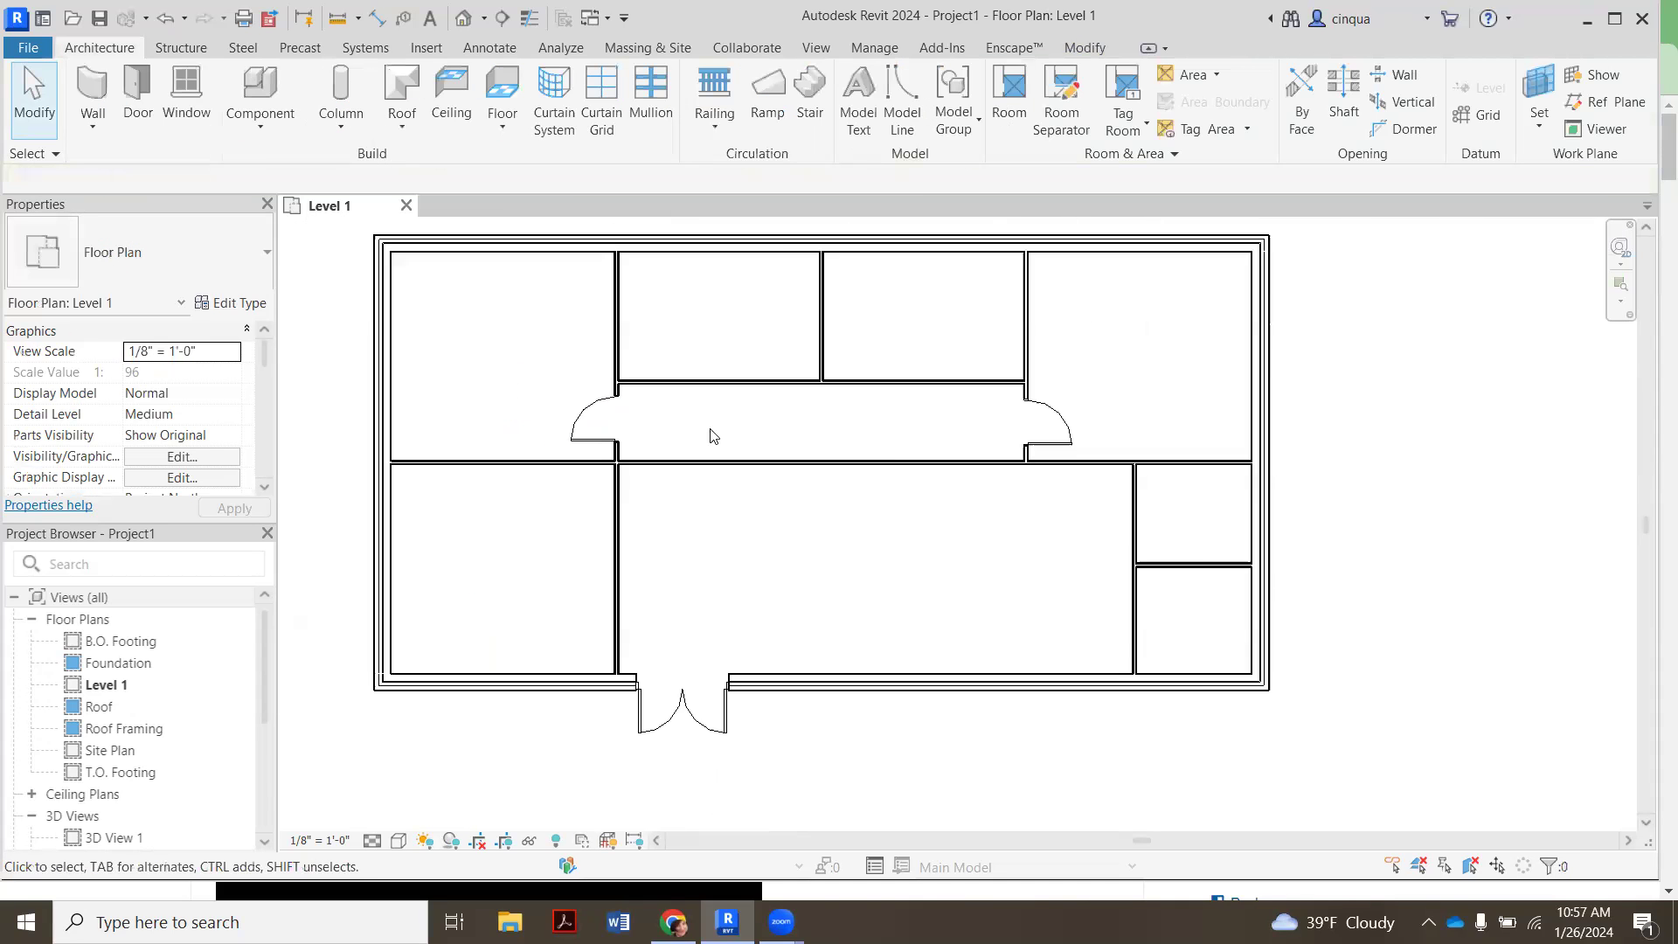
- Nudge the corridor's left door down to 3'-0" from the corridor's upper wall
scroll(710, 435, up, 2)
click(570, 451)
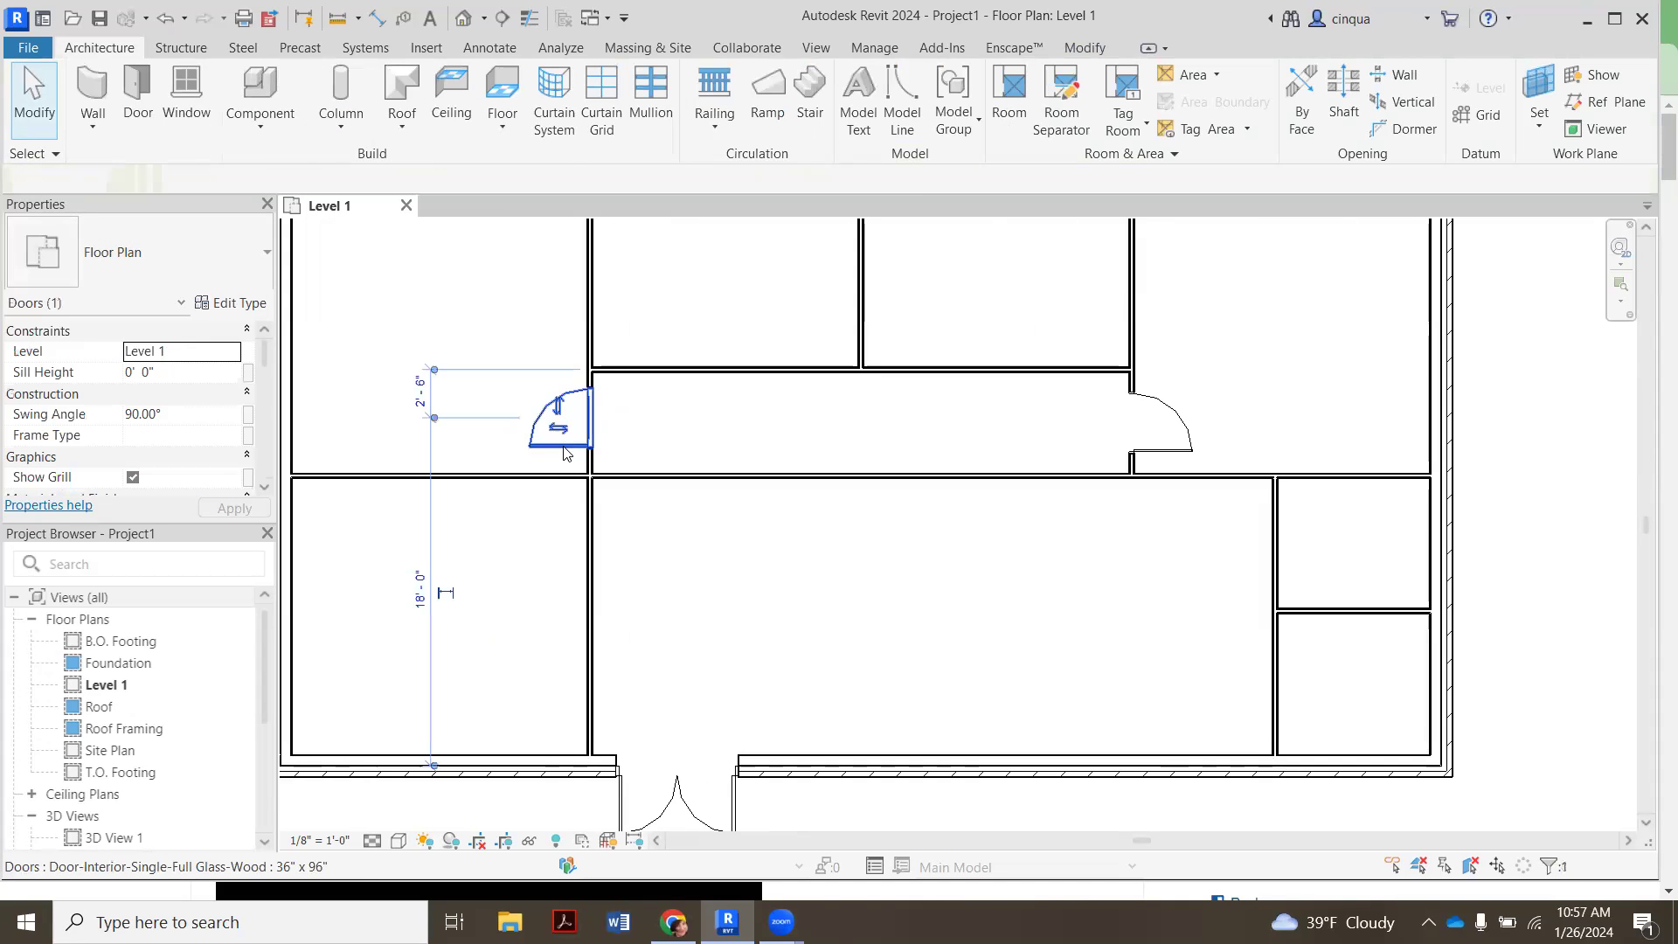
key(Down)
key(Down)
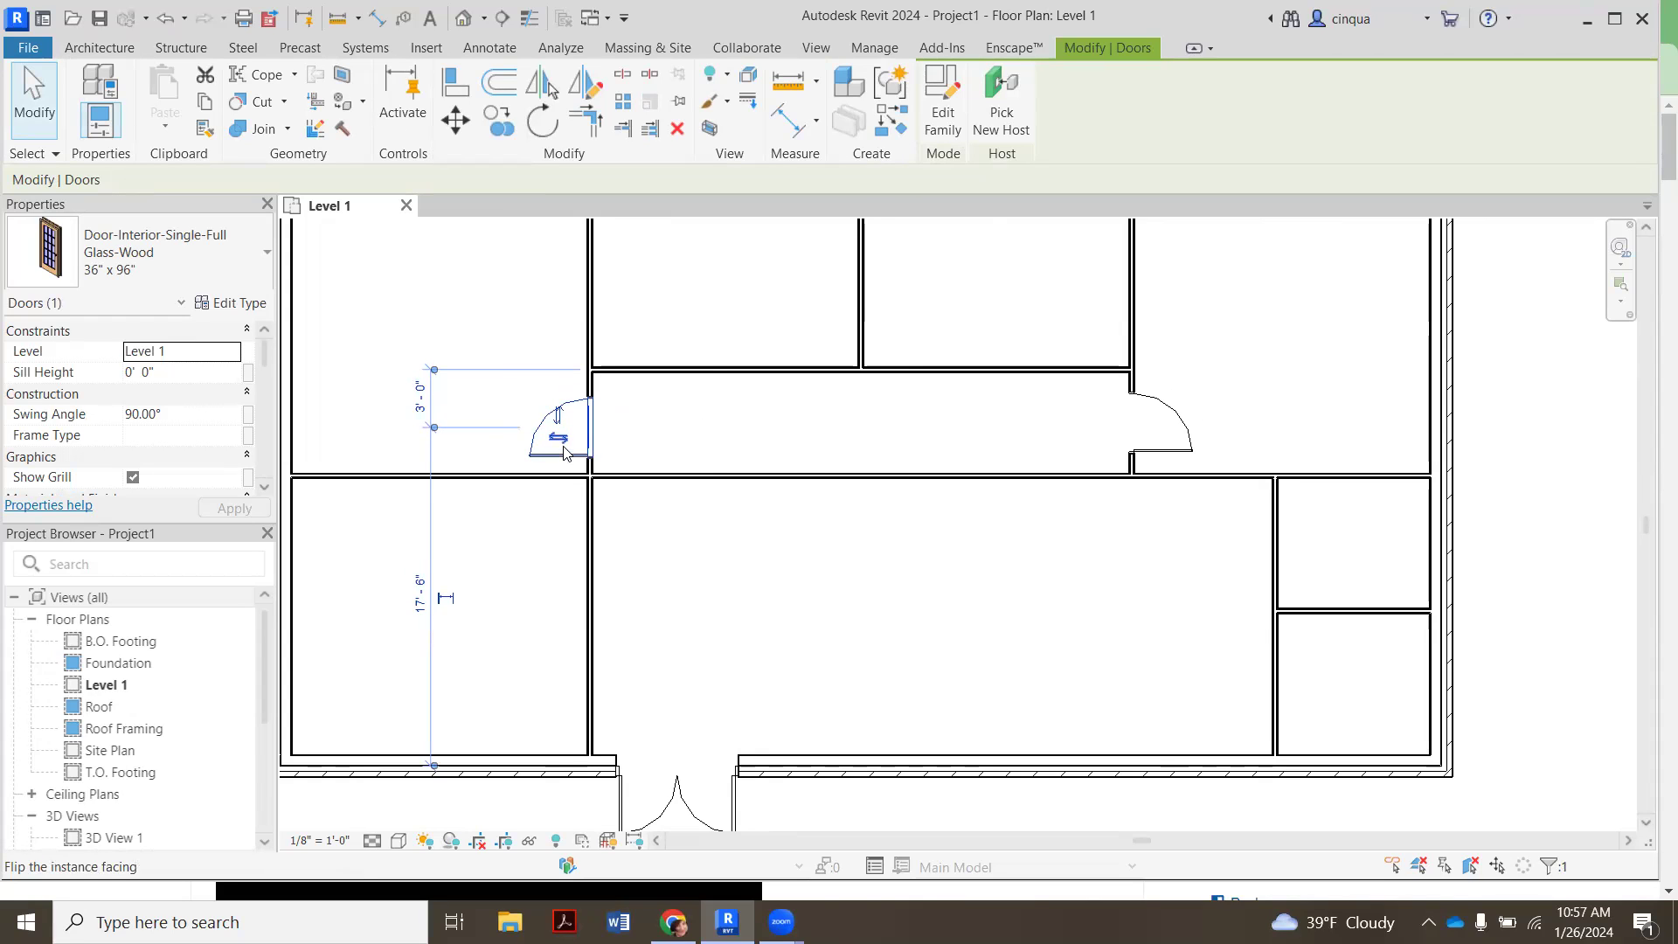
click(555, 390)
scroll(746, 502, down, 3)
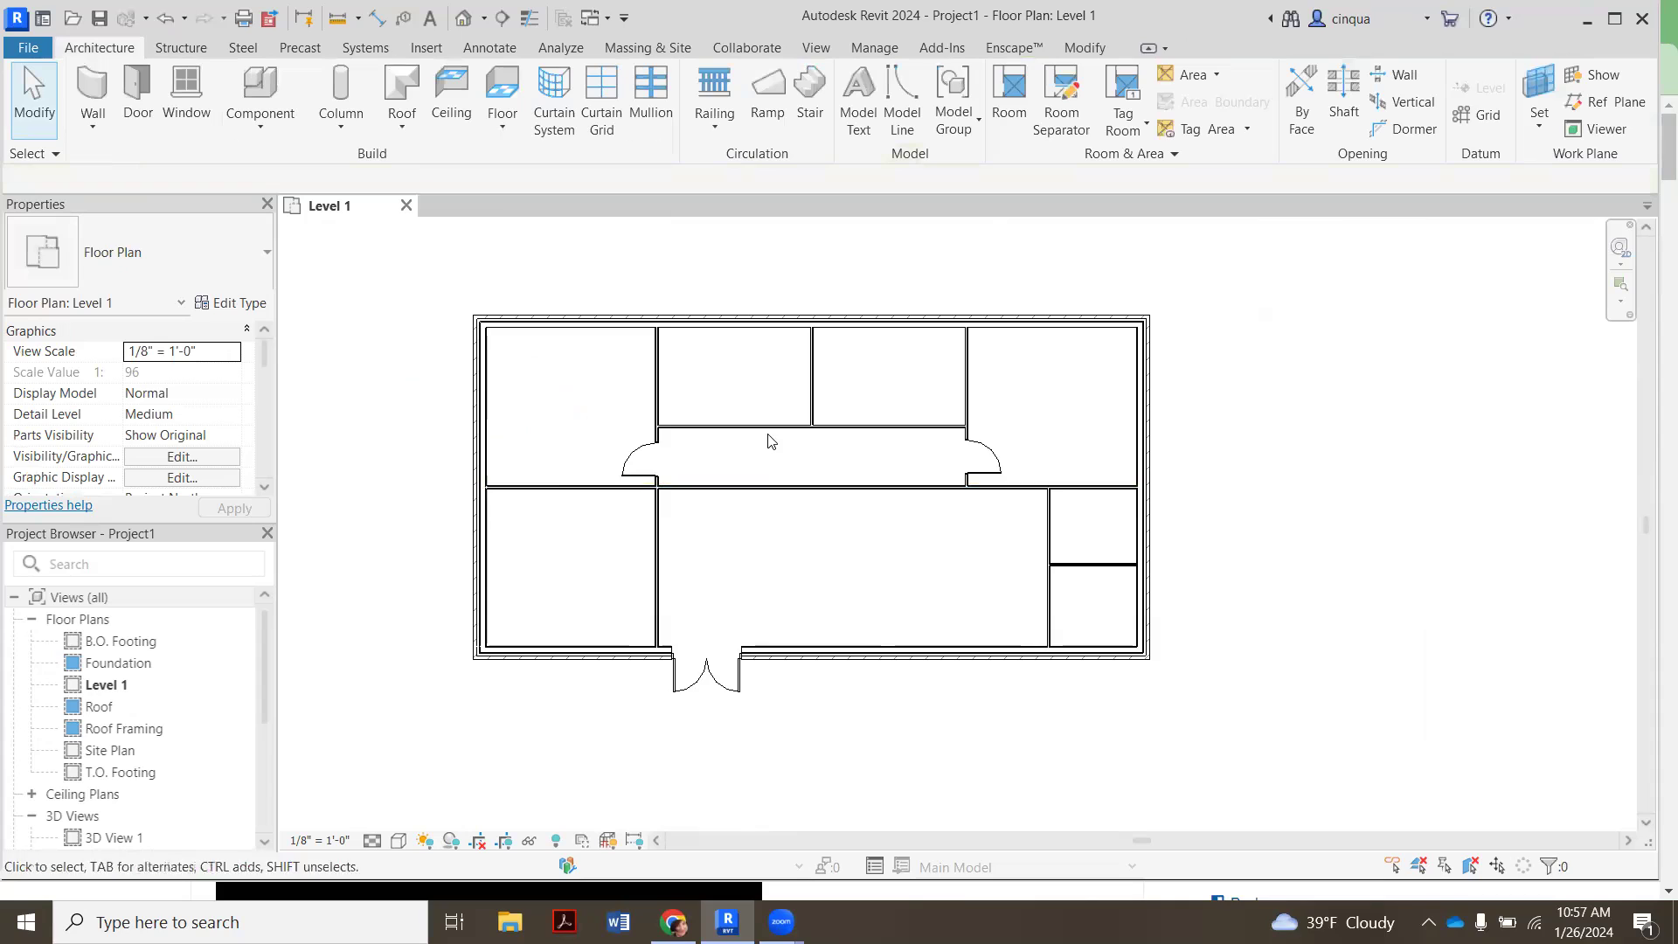
scroll(769, 440, up, 1)
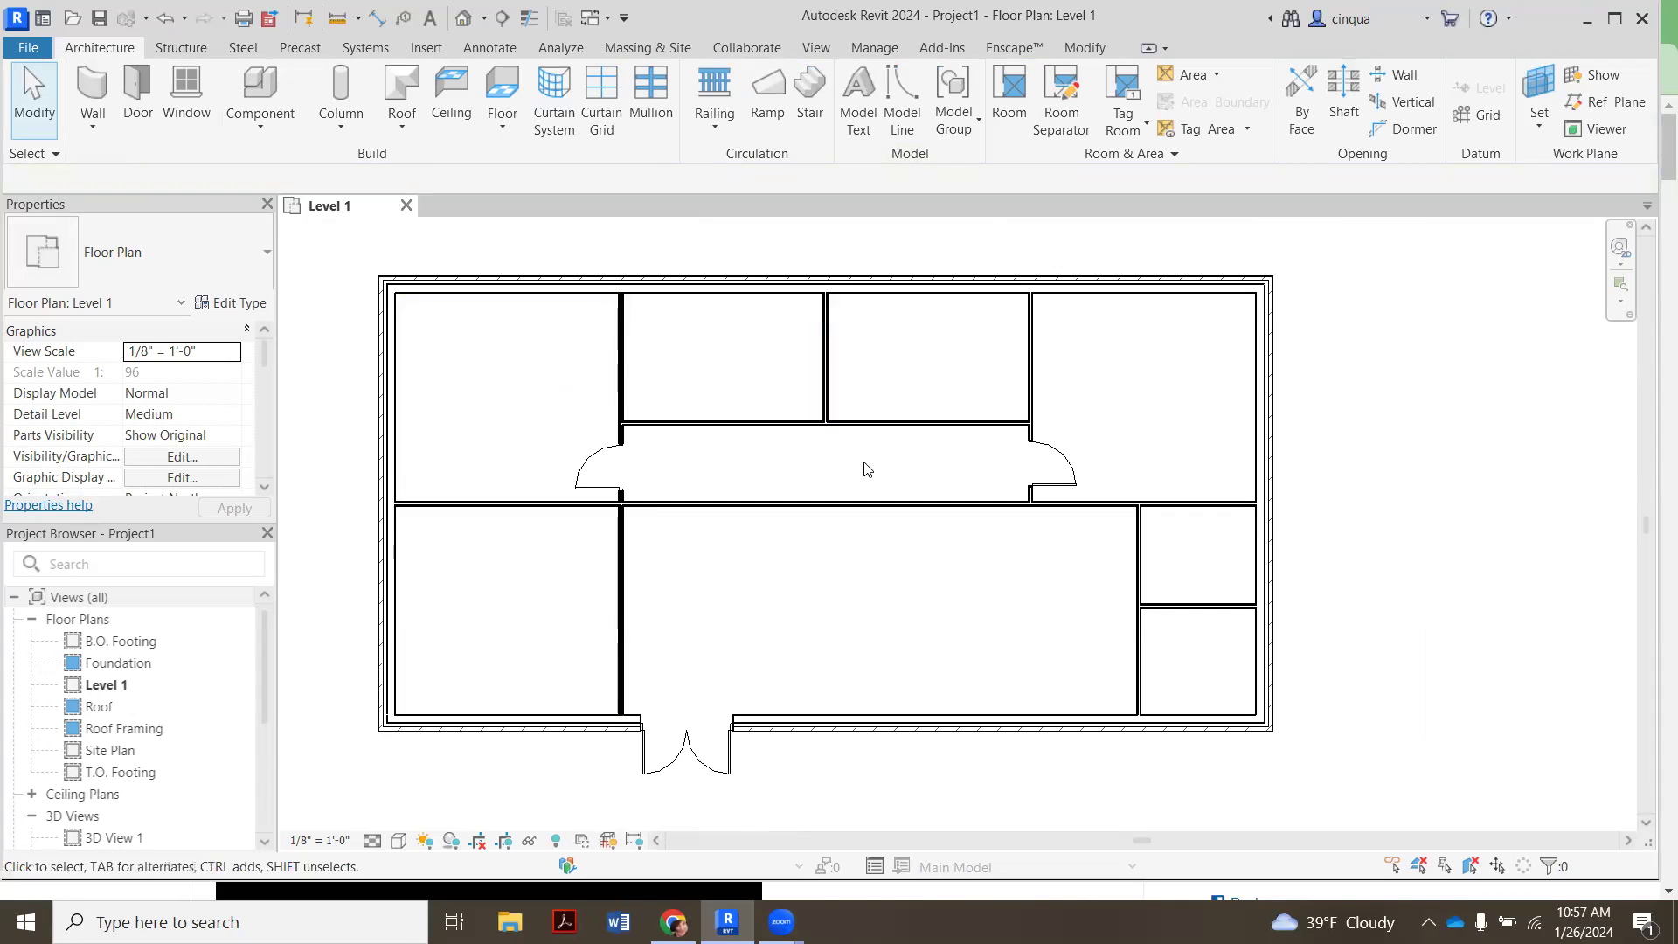
- Create a perspective camera view from the corridor's right part, looking left toward the glass door at its far end
click(815, 49)
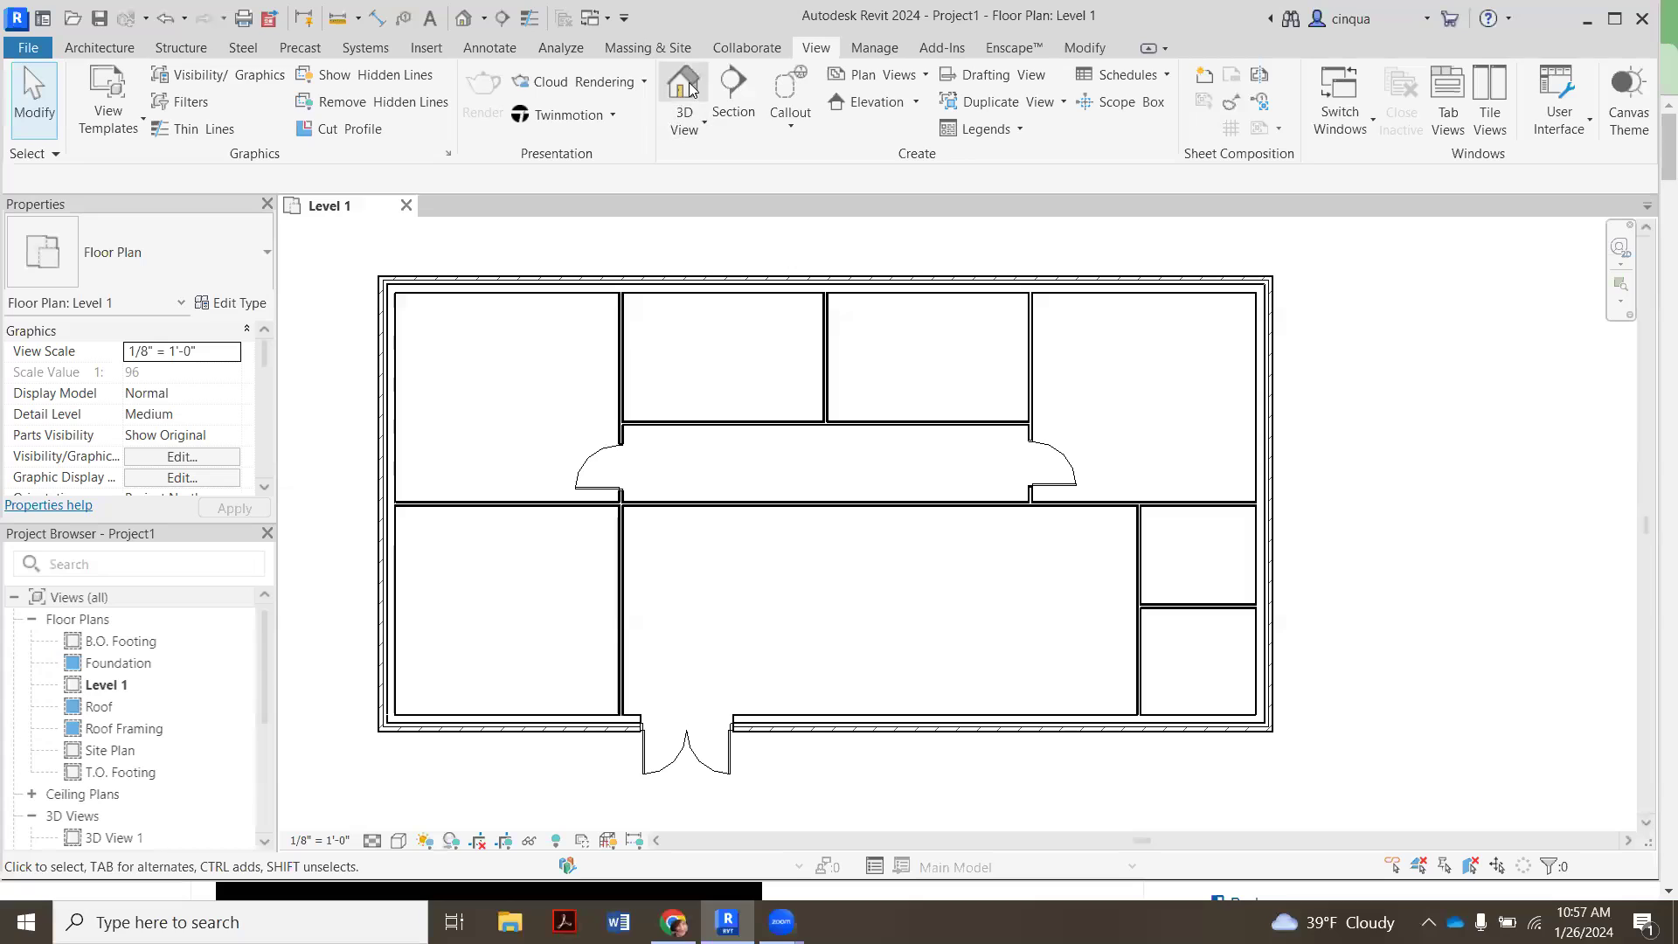
click(690, 128)
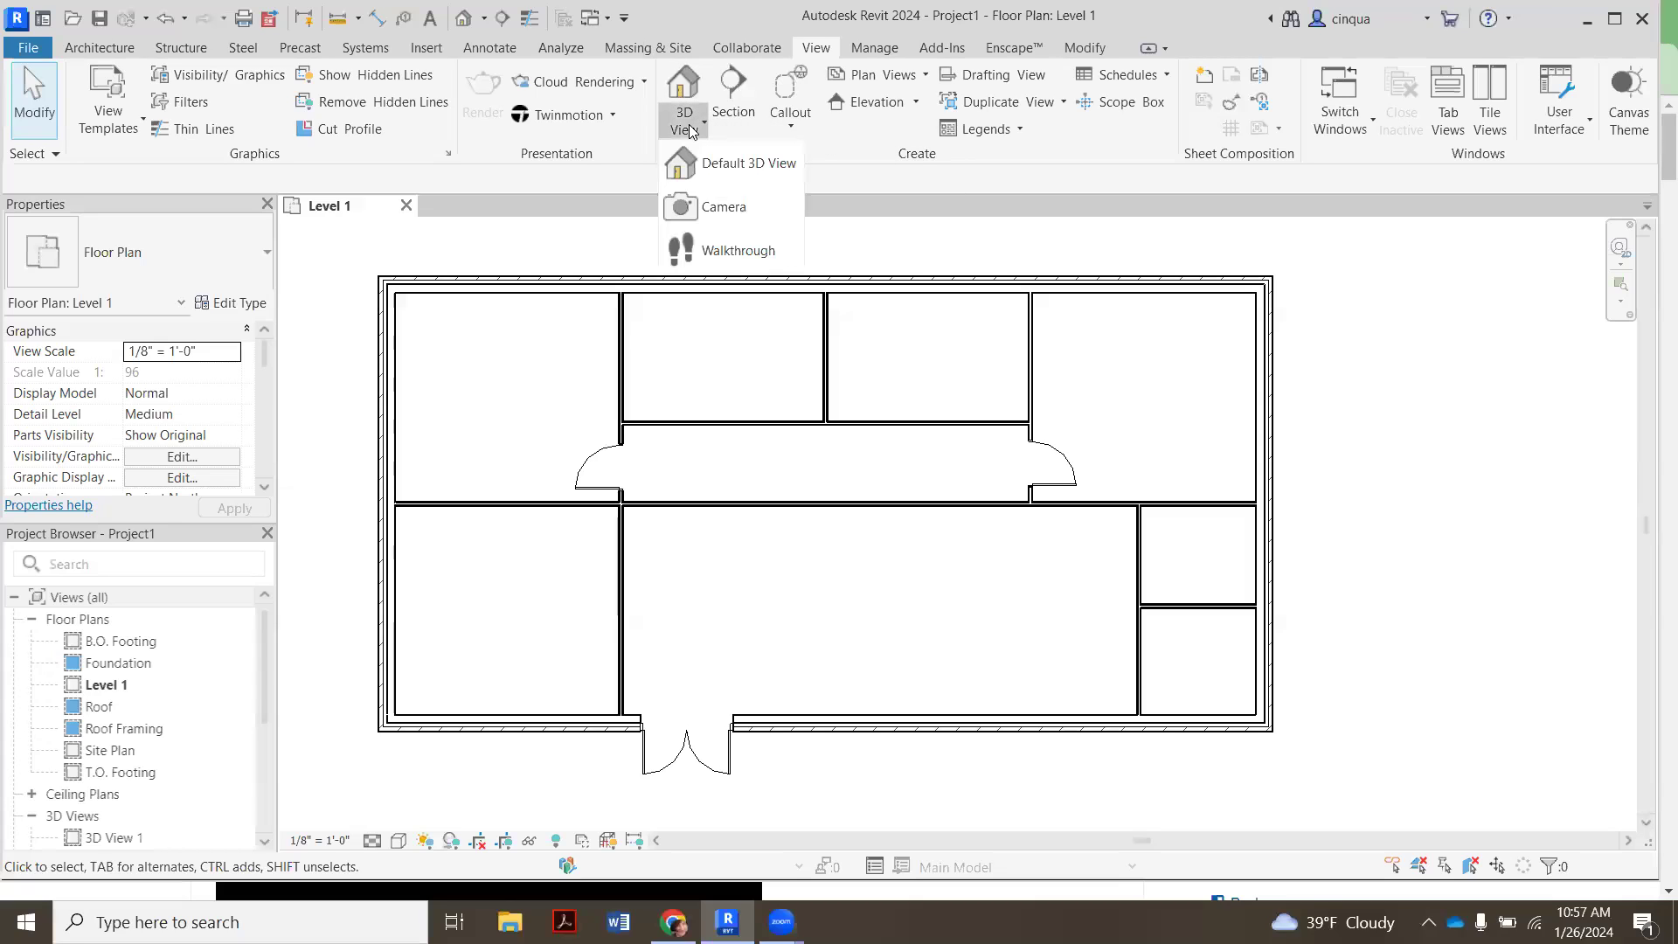
click(700, 212)
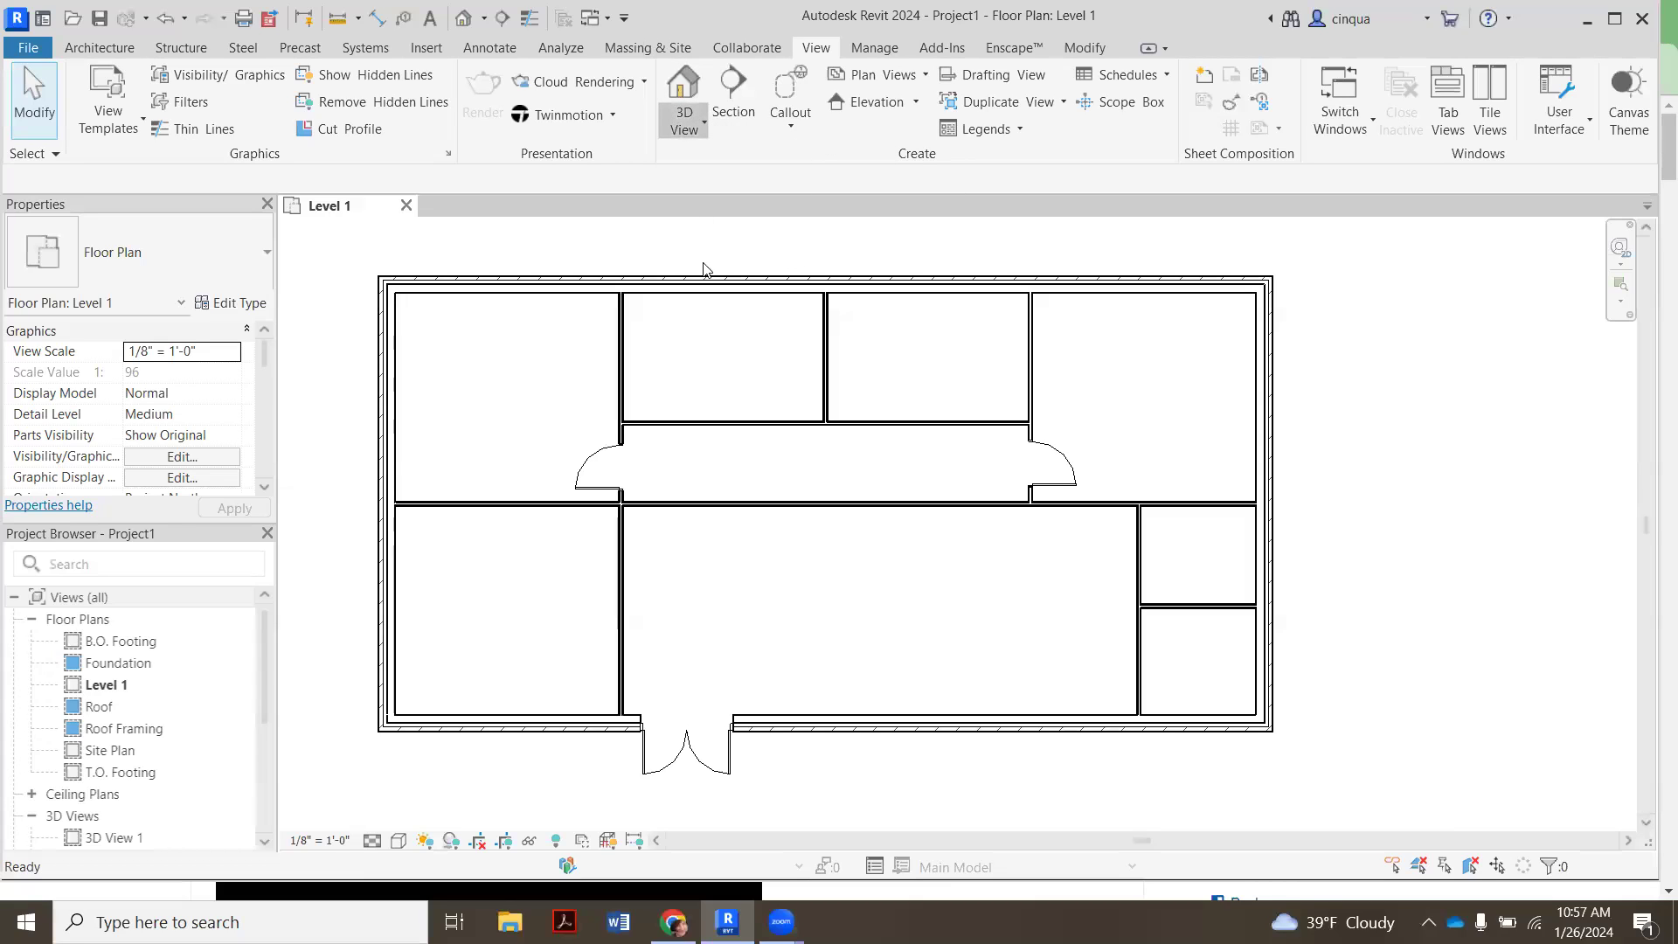
click(935, 461)
scroll(939, 459, down, 4)
scroll(669, 472, up, 2)
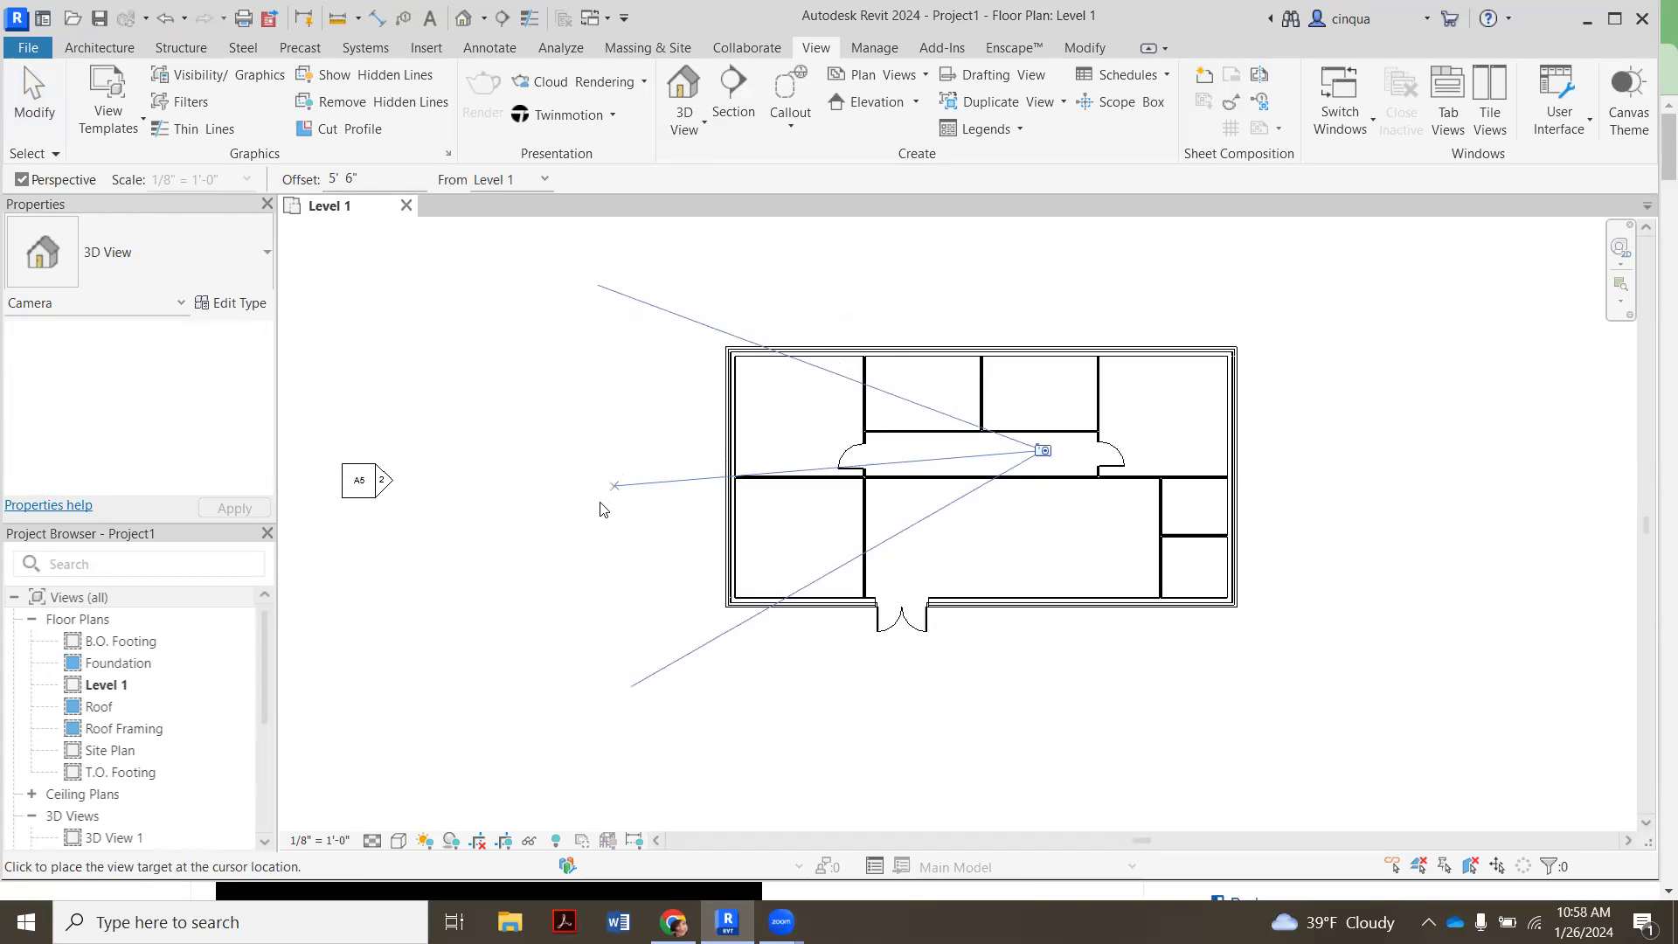
click(566, 499)
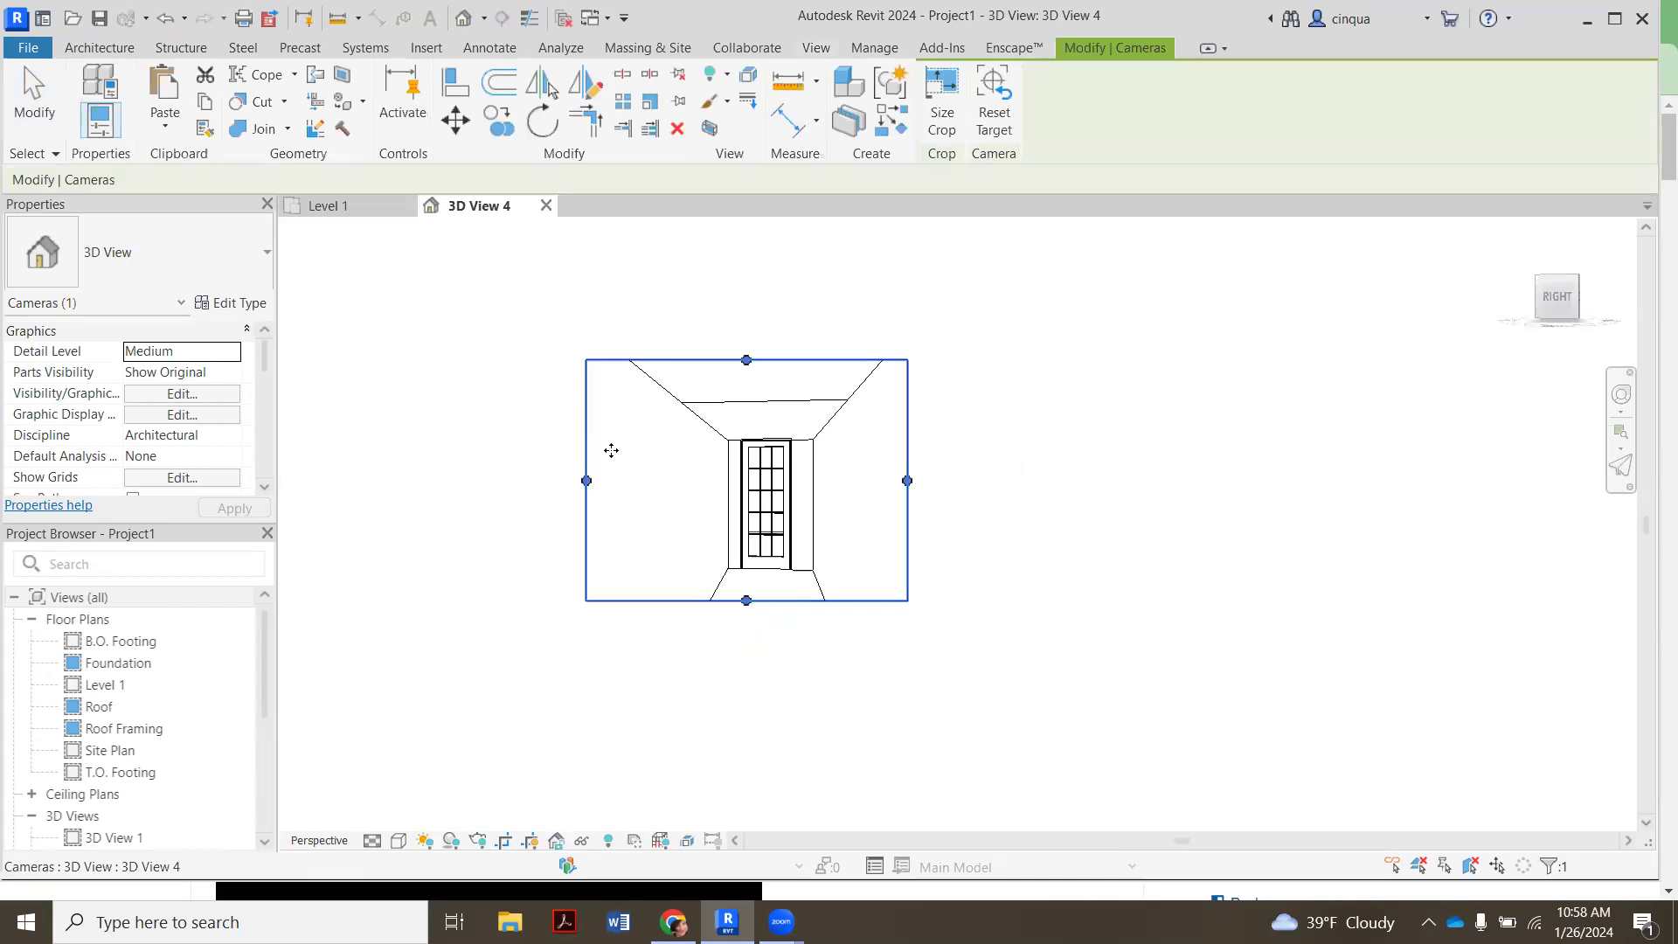
- Enlarge the camera view's crop region on all four sides to show more of the corridor around the glass door
drag(908, 480, 1224, 481)
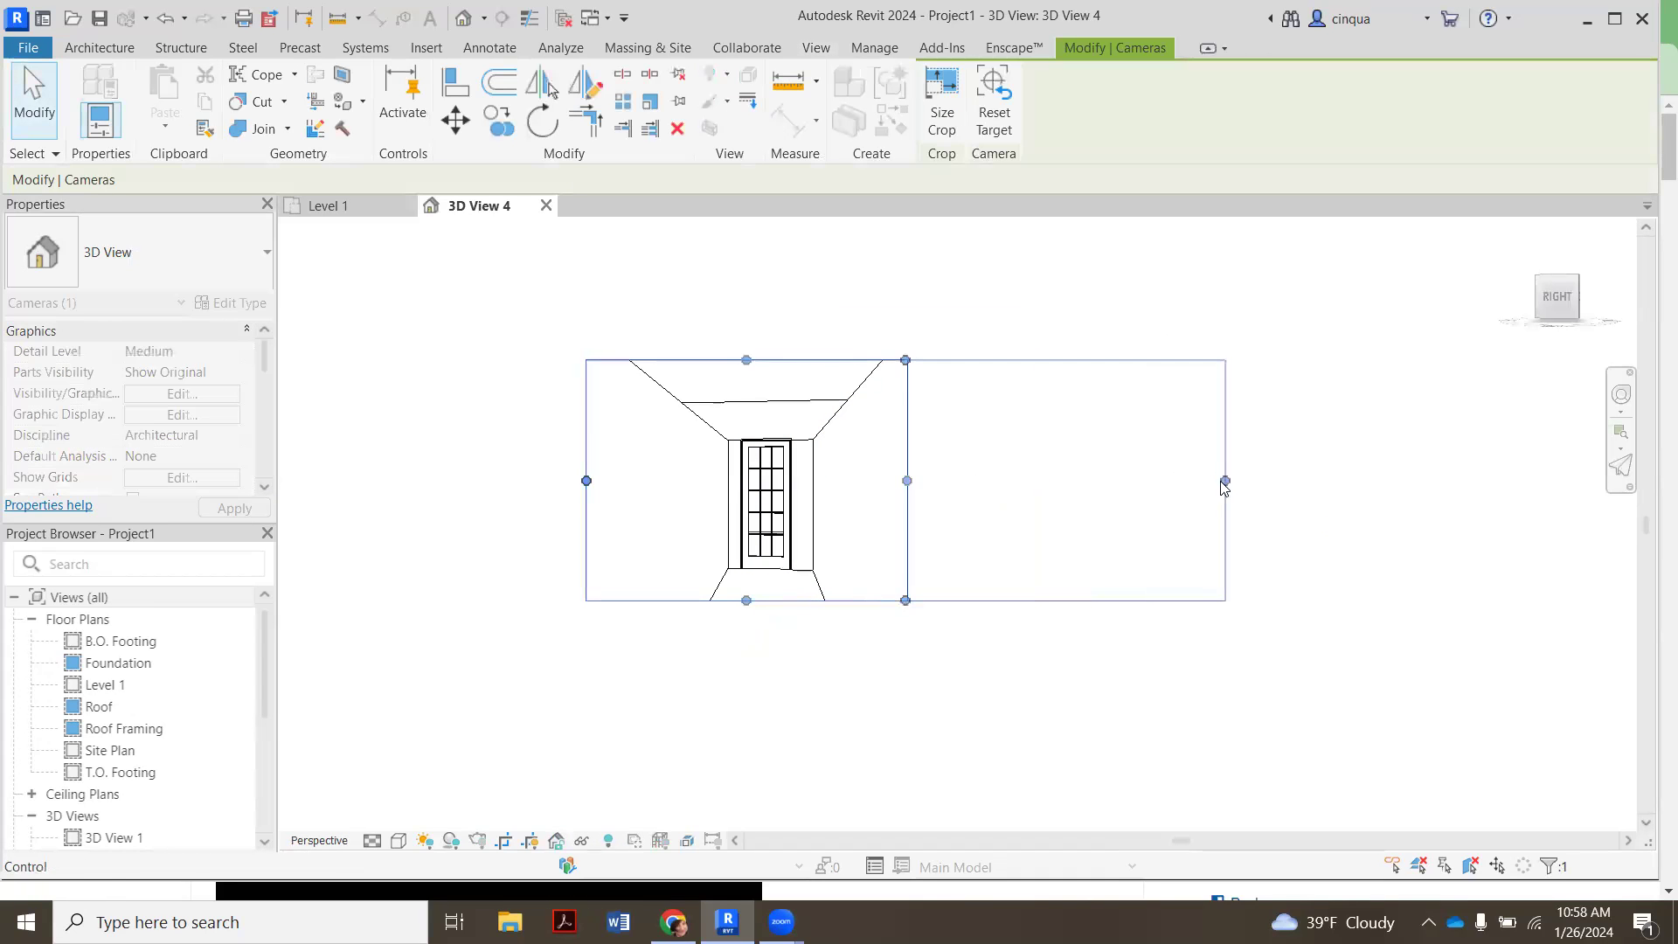
drag(906, 360, 905, 242)
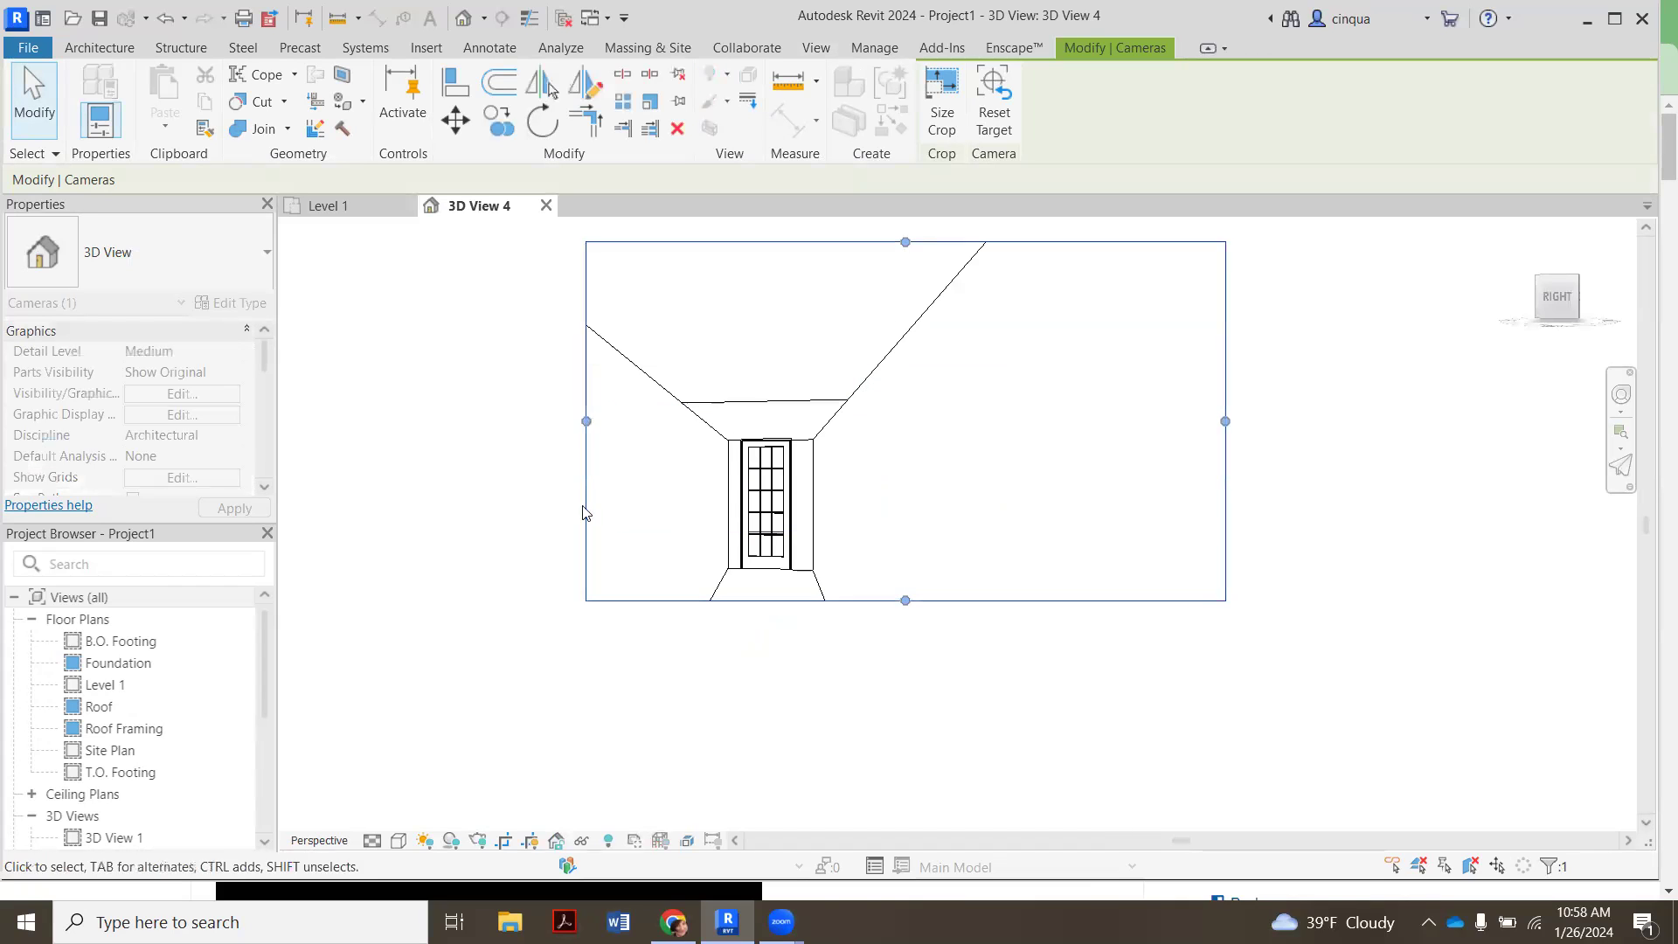
drag(586, 421, 378, 421)
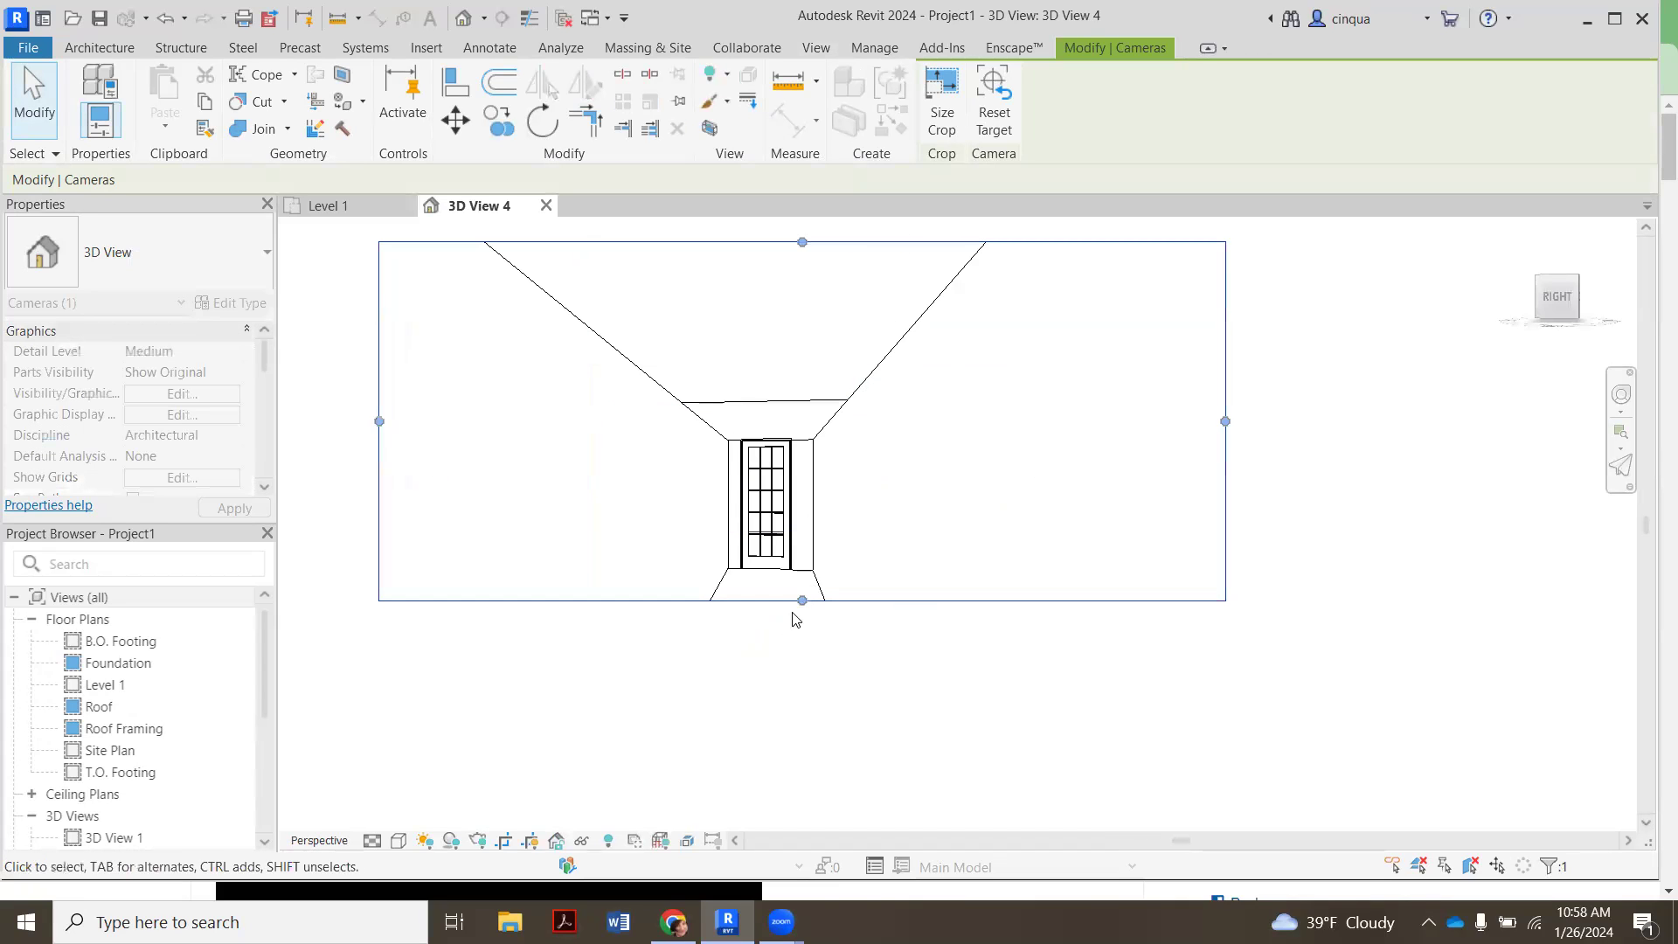
drag(803, 601, 801, 712)
- Examine the height of the corridor walls relative to the glass door in the camera view
scroll(857, 450, up, 4)
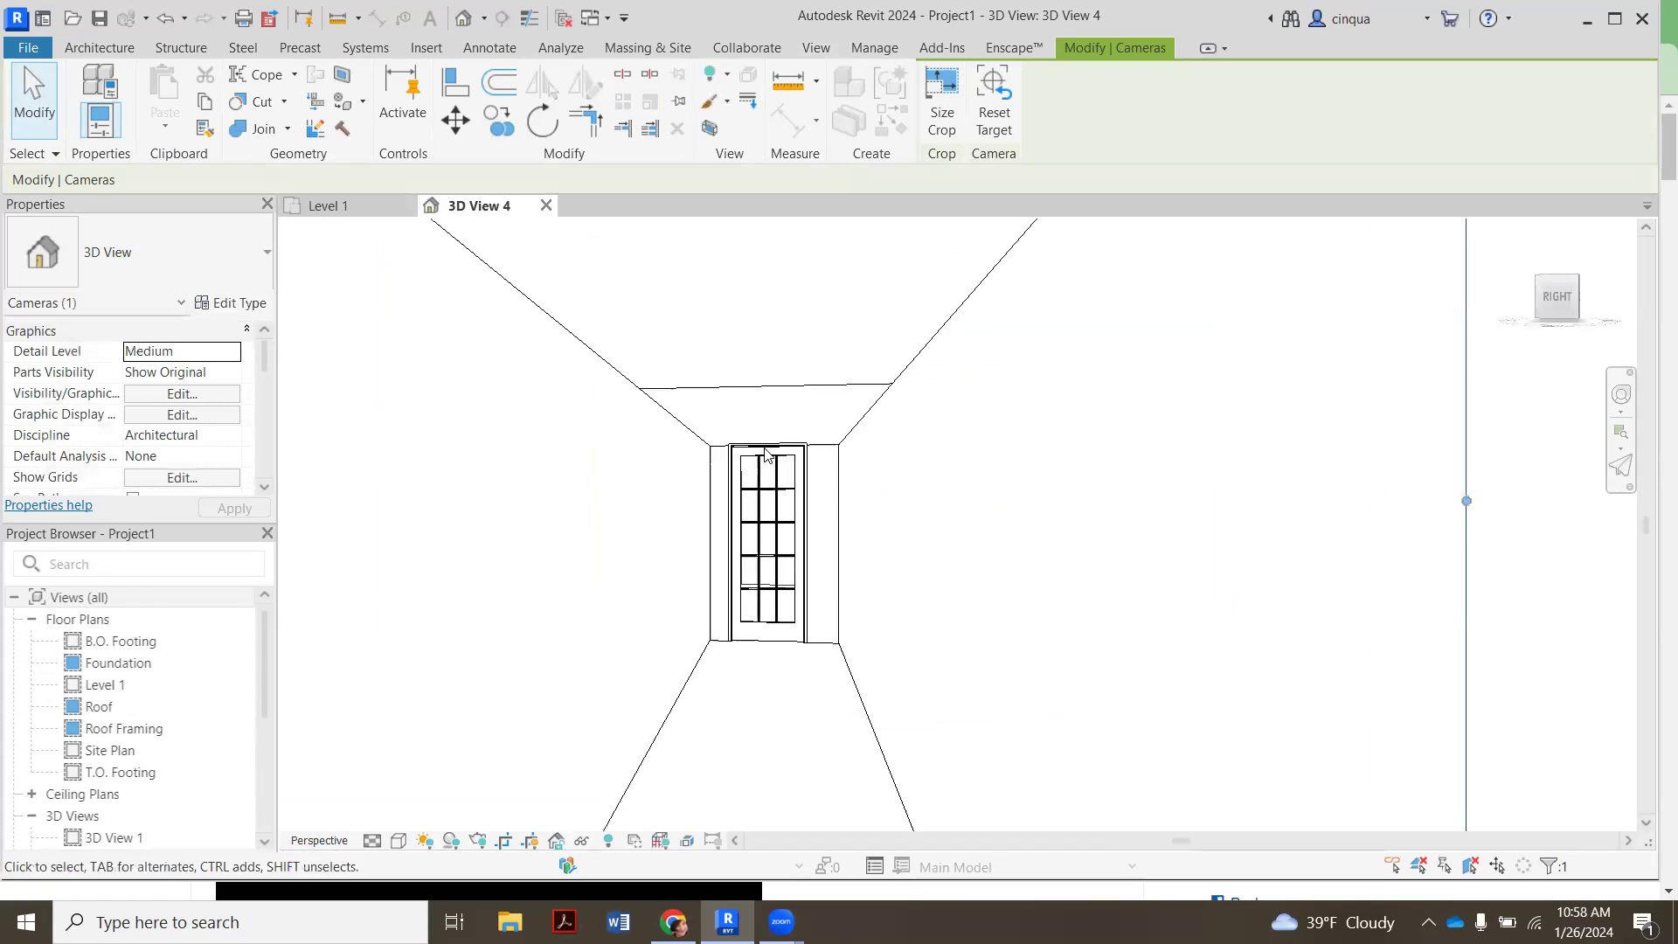
scroll(884, 370, up, 2)
scroll(854, 420, down, 5)
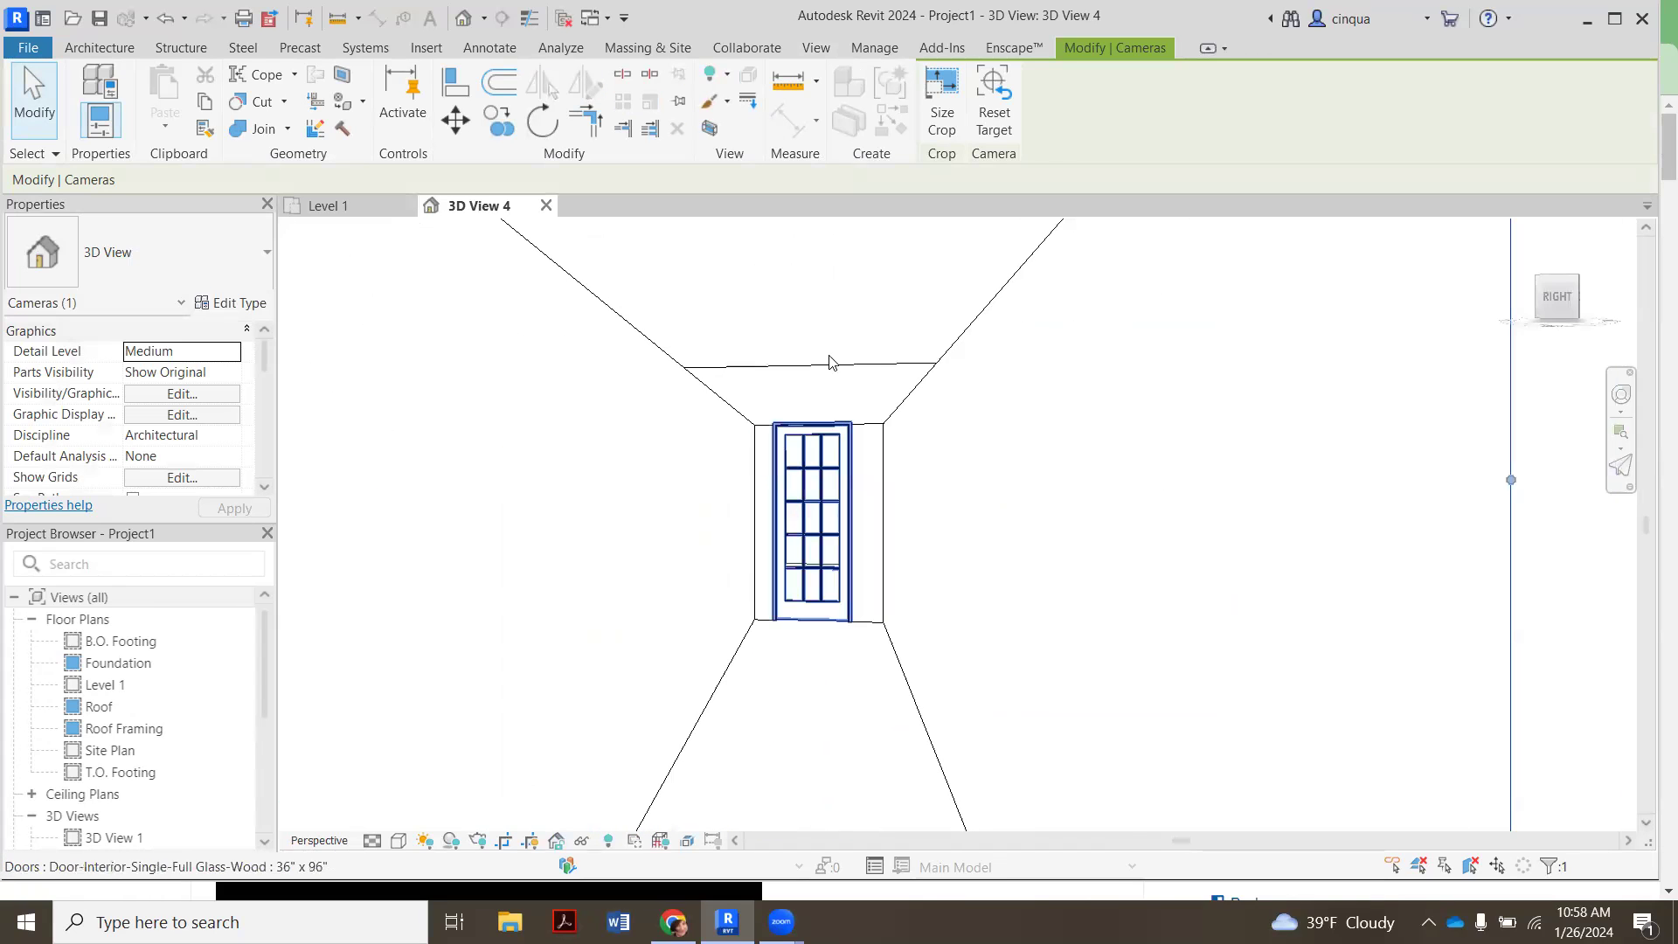
click(895, 424)
scroll(720, 490, up, 2)
click(737, 379)
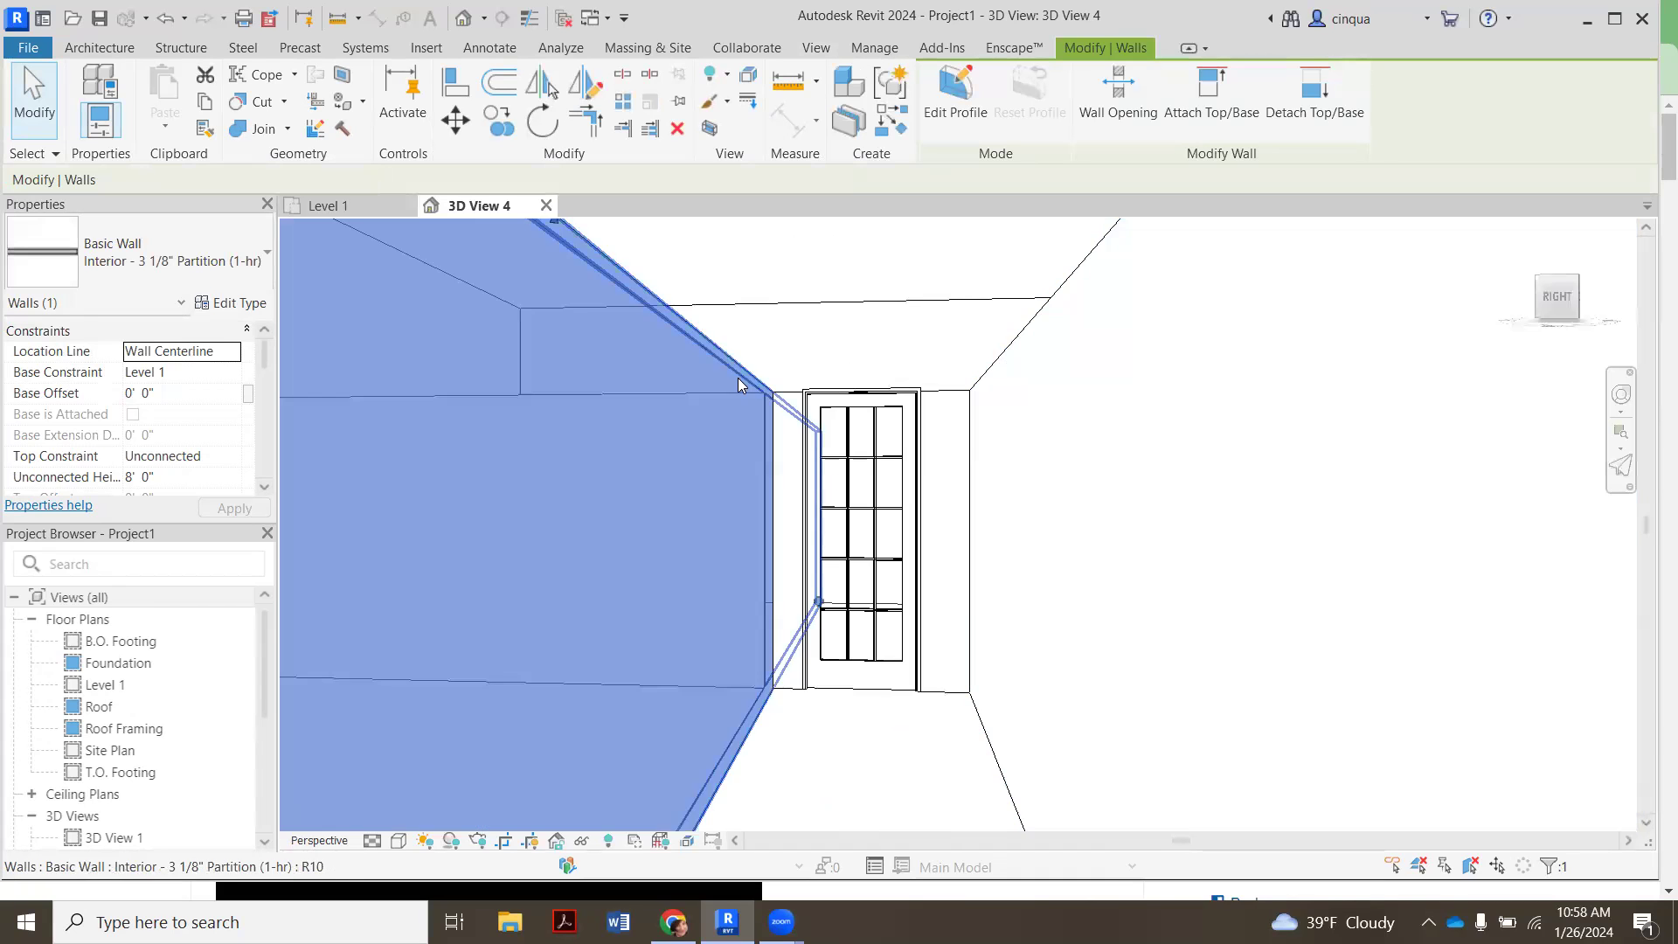
scroll(740, 385, down, 5)
click(1106, 457)
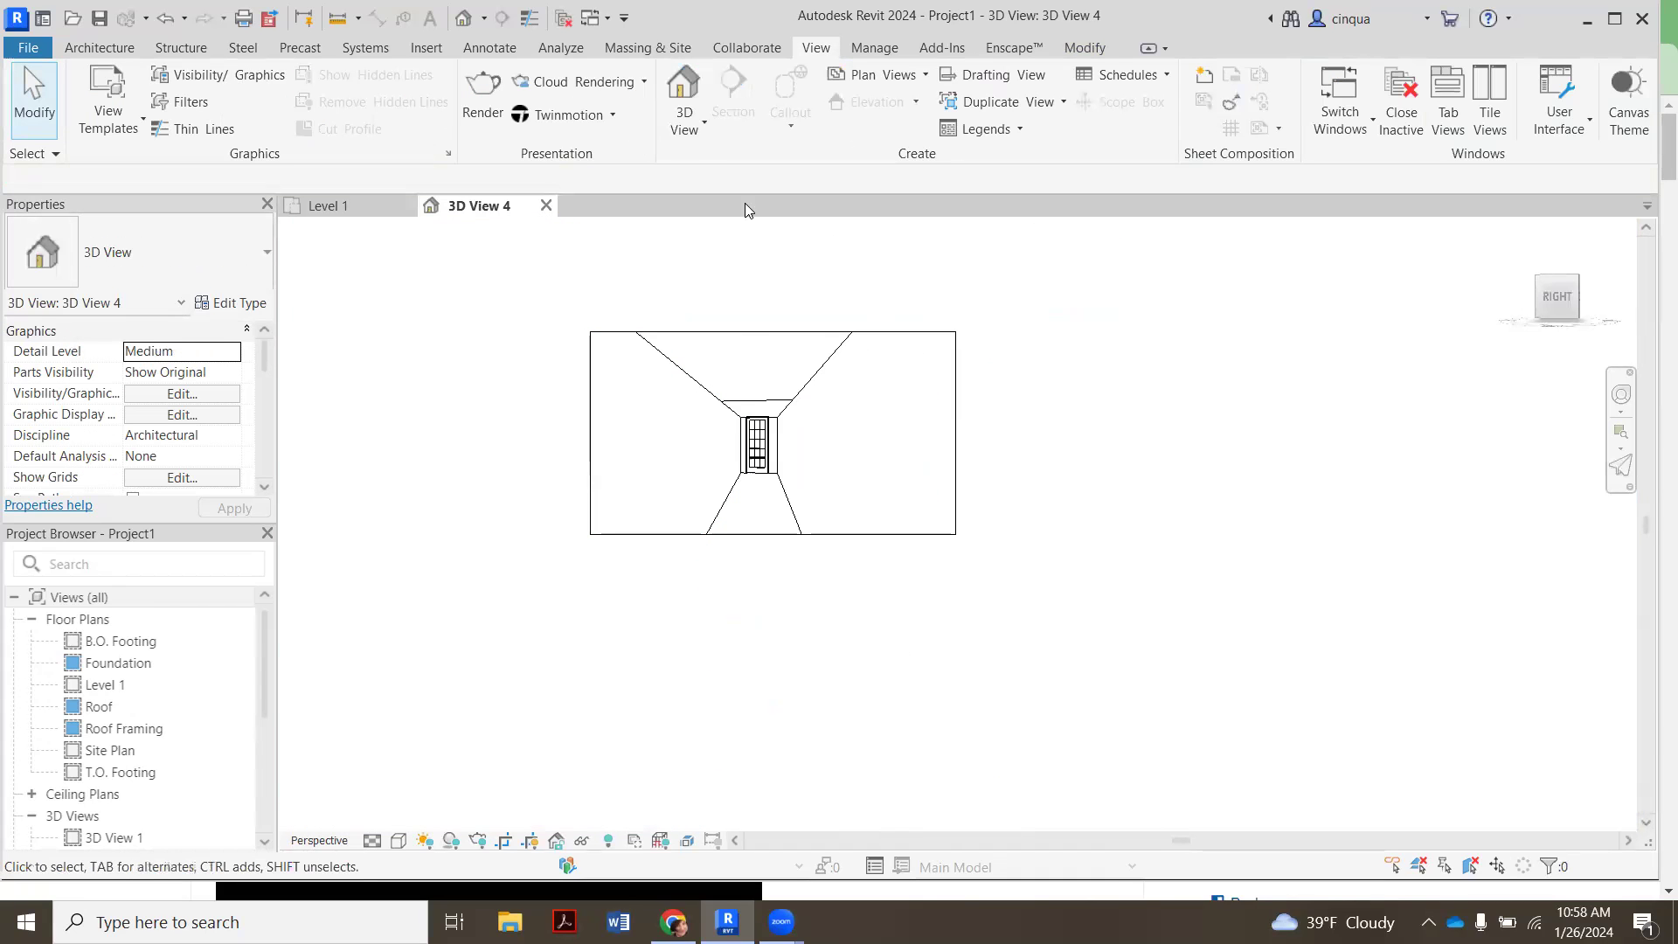
- In the default 3D view, set the unconnected height of the two long corridor walls and three adjoining cross partitions to 10'
click(685, 95)
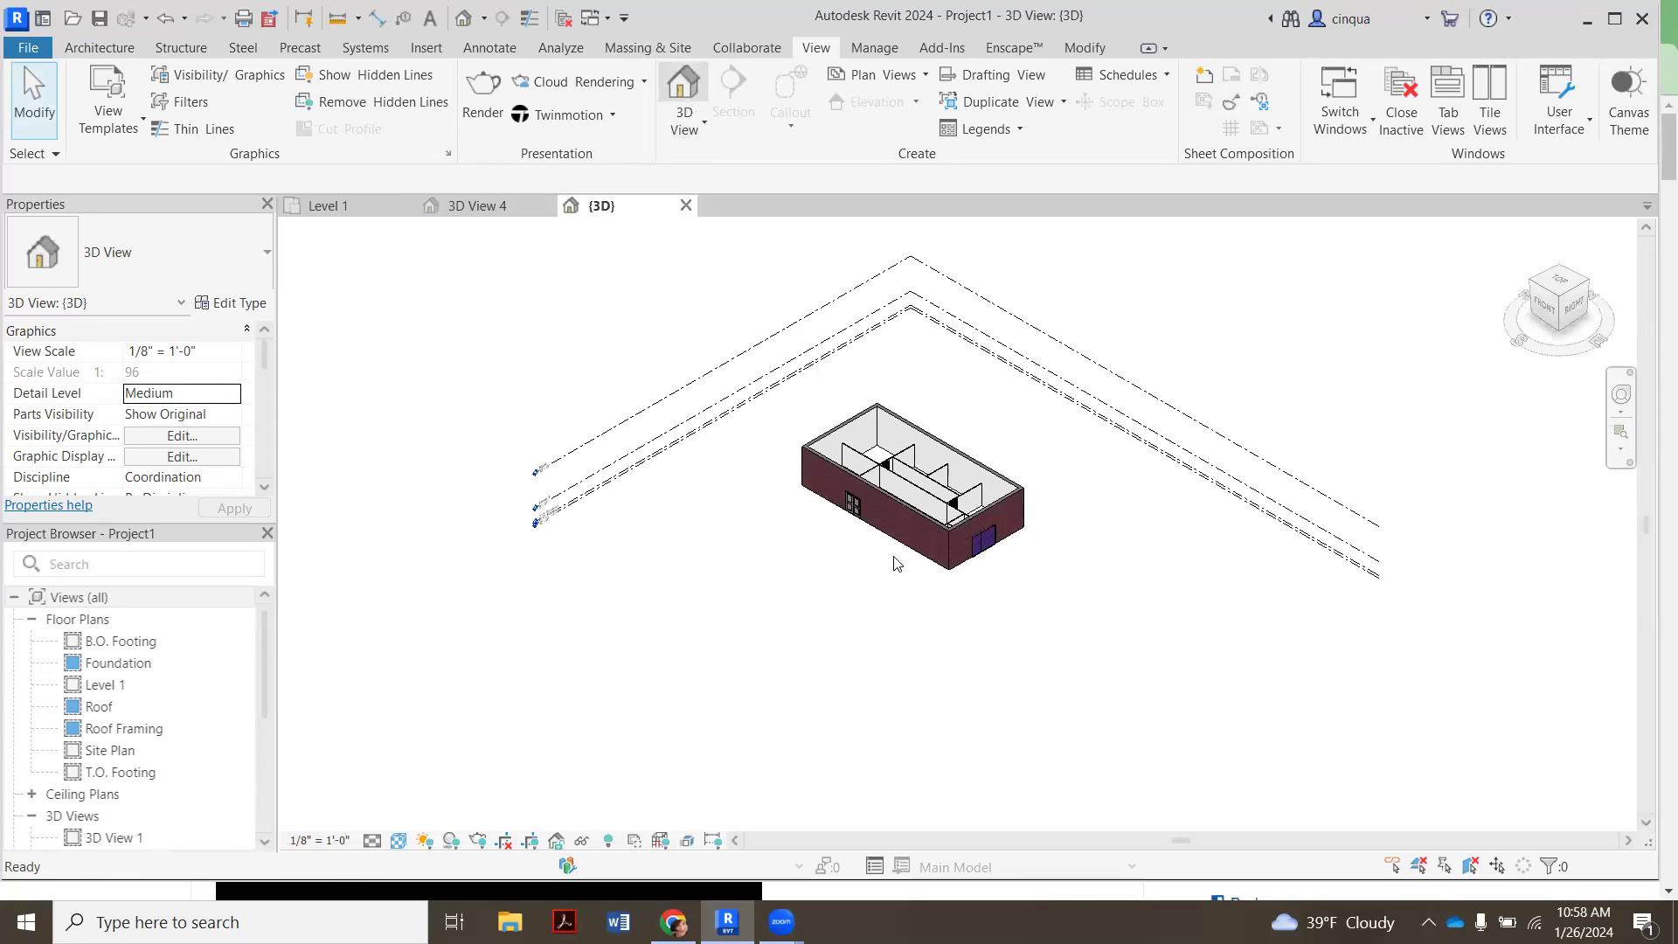
scroll(893, 563, up, 5)
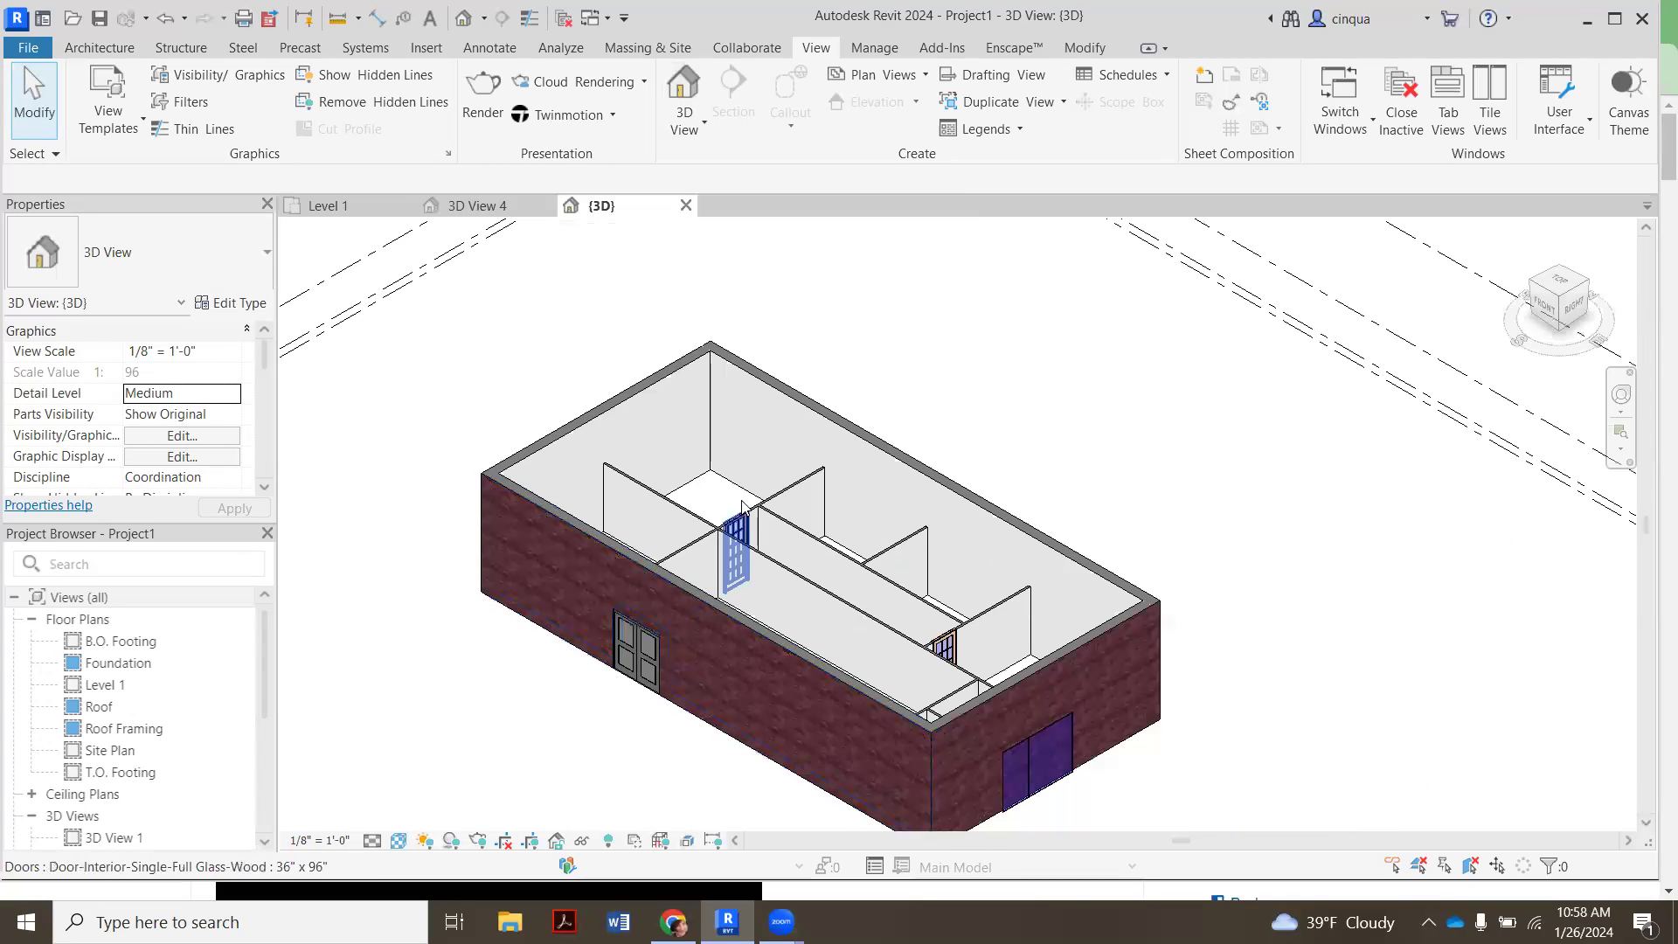
click(696, 545)
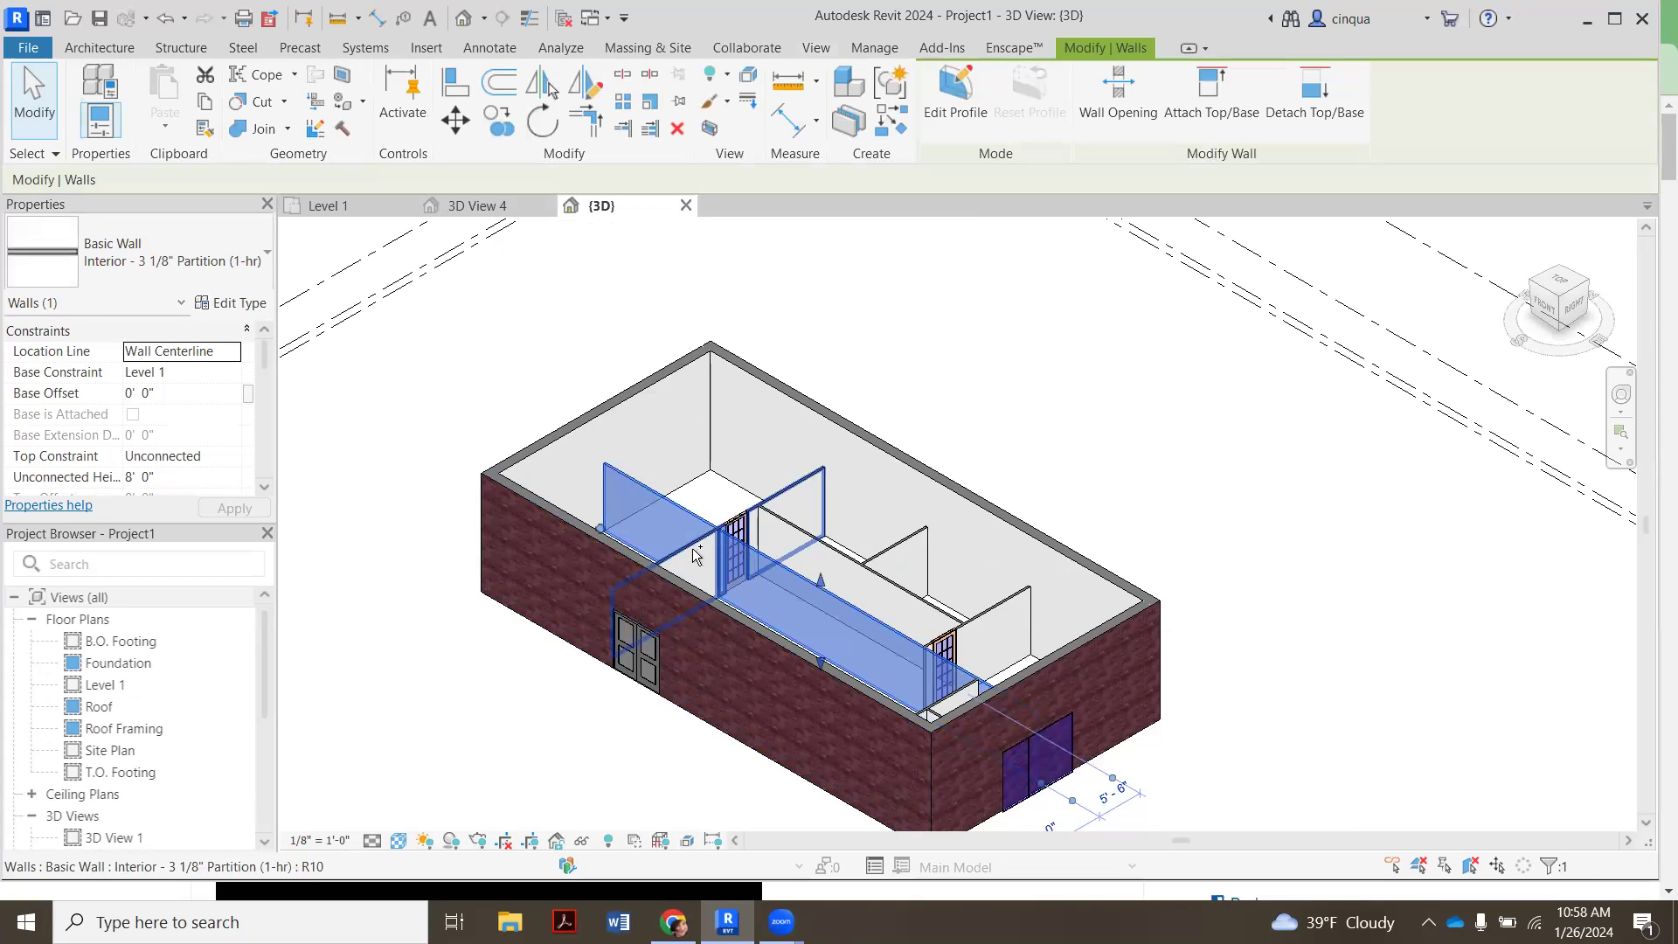
ctrl+click(769, 518)
ctrl+click(905, 550)
ctrl+click(868, 573)
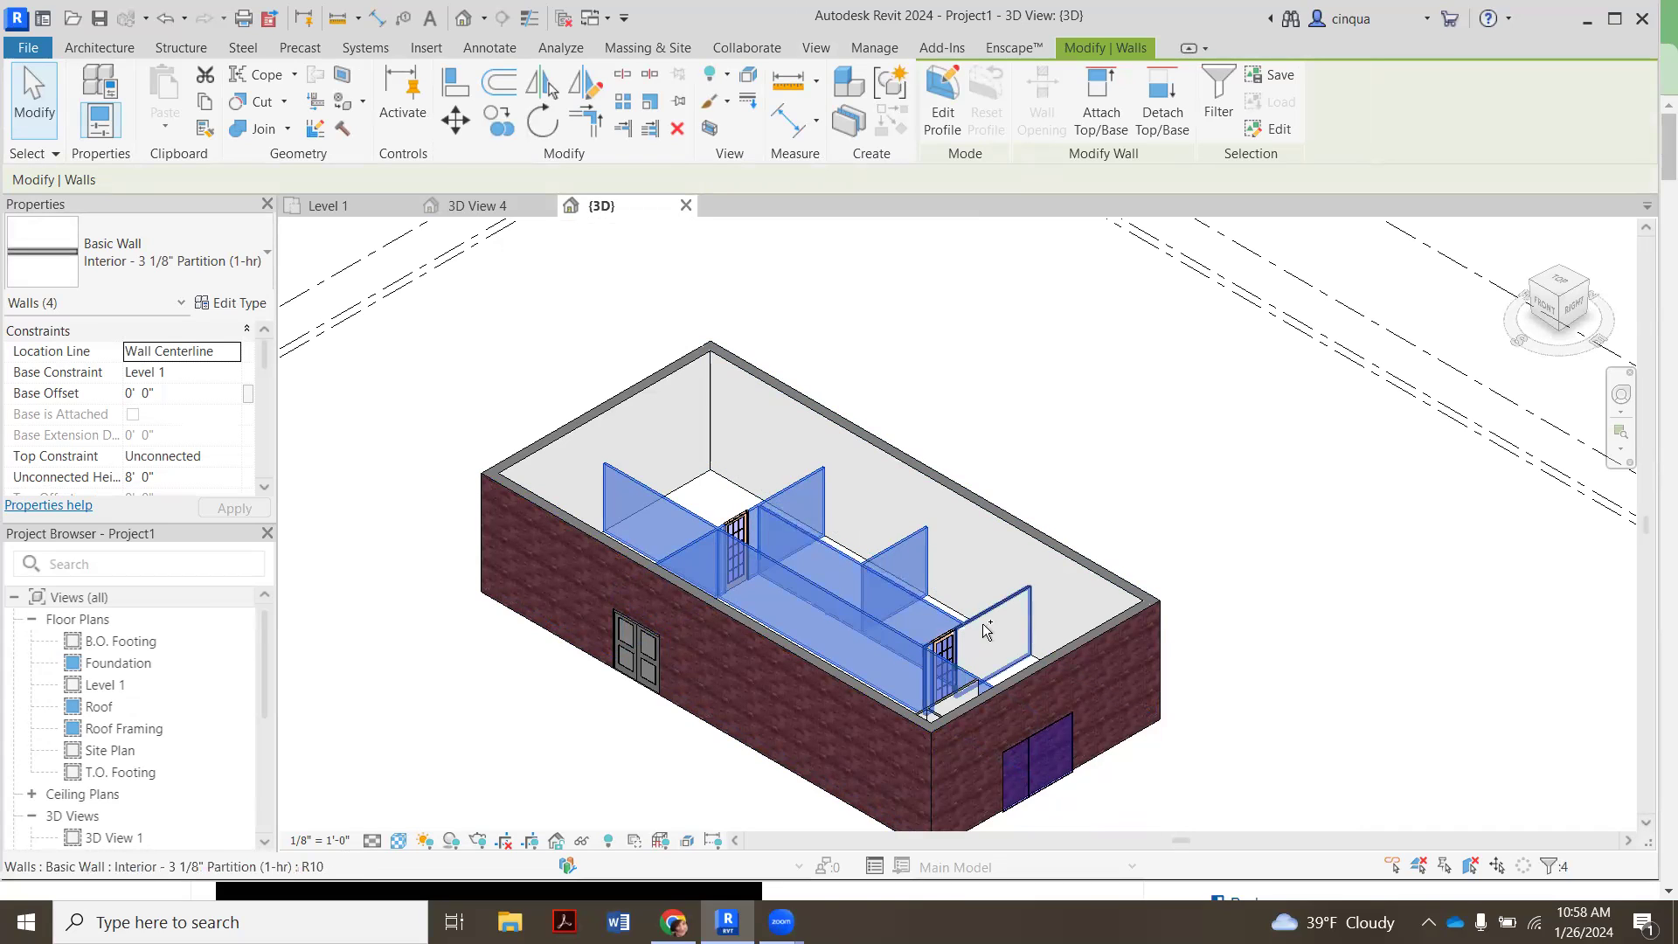
ctrl+click(985, 635)
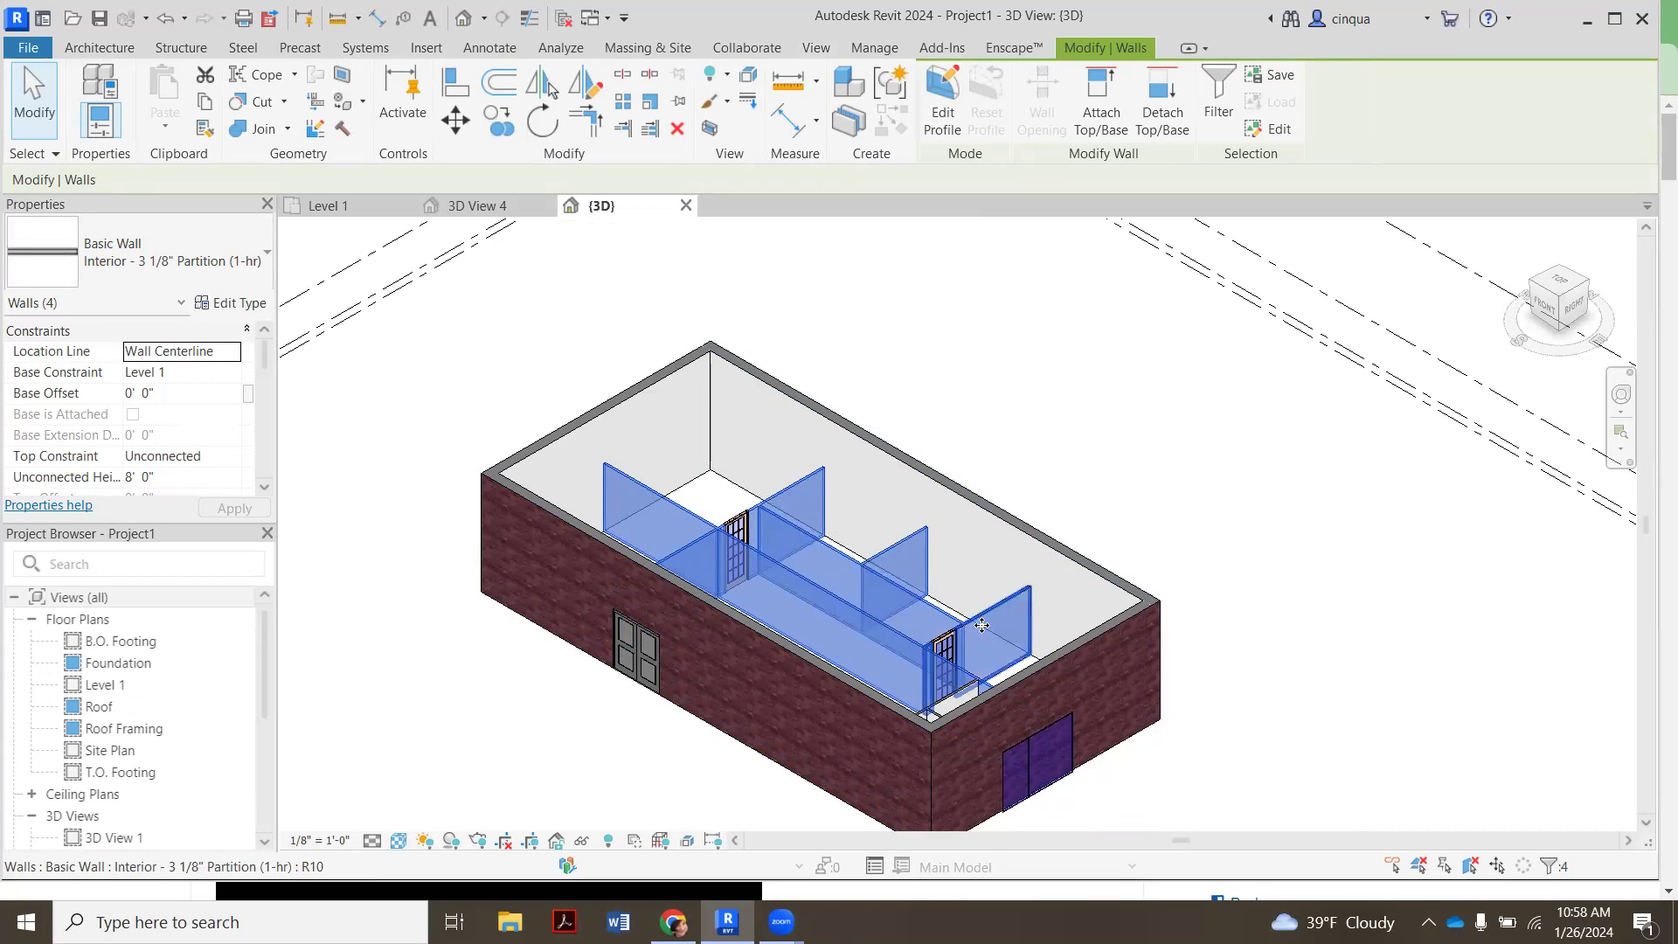
scroll(187, 438, down, 2)
click(165, 436)
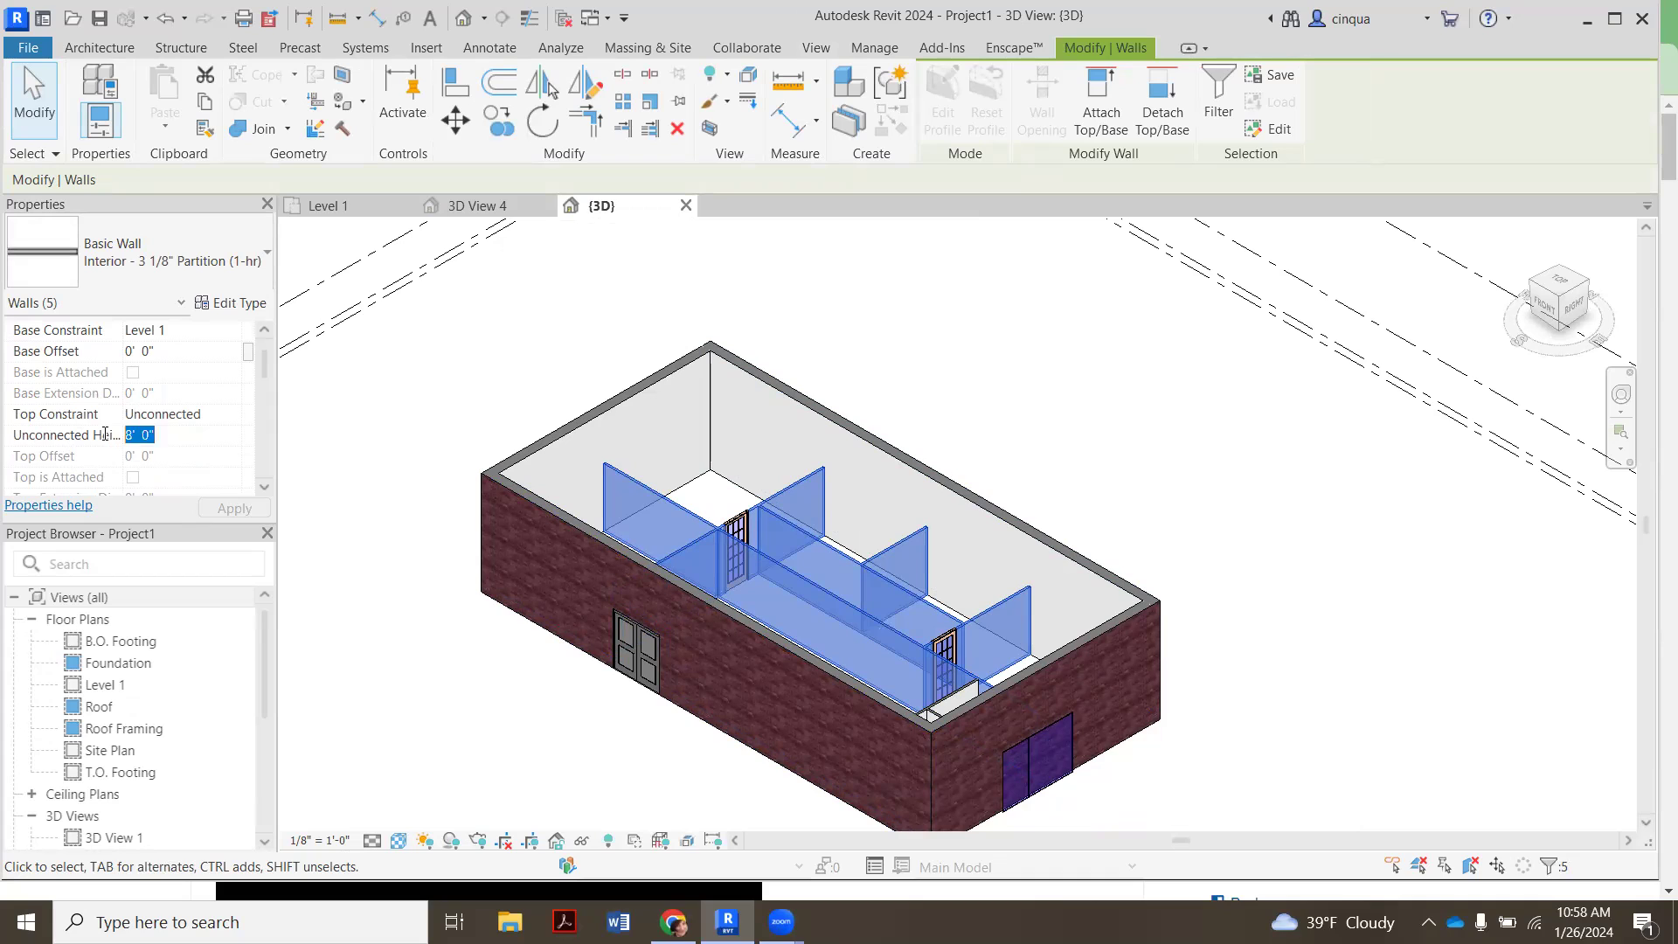
text(10')
key(Return)
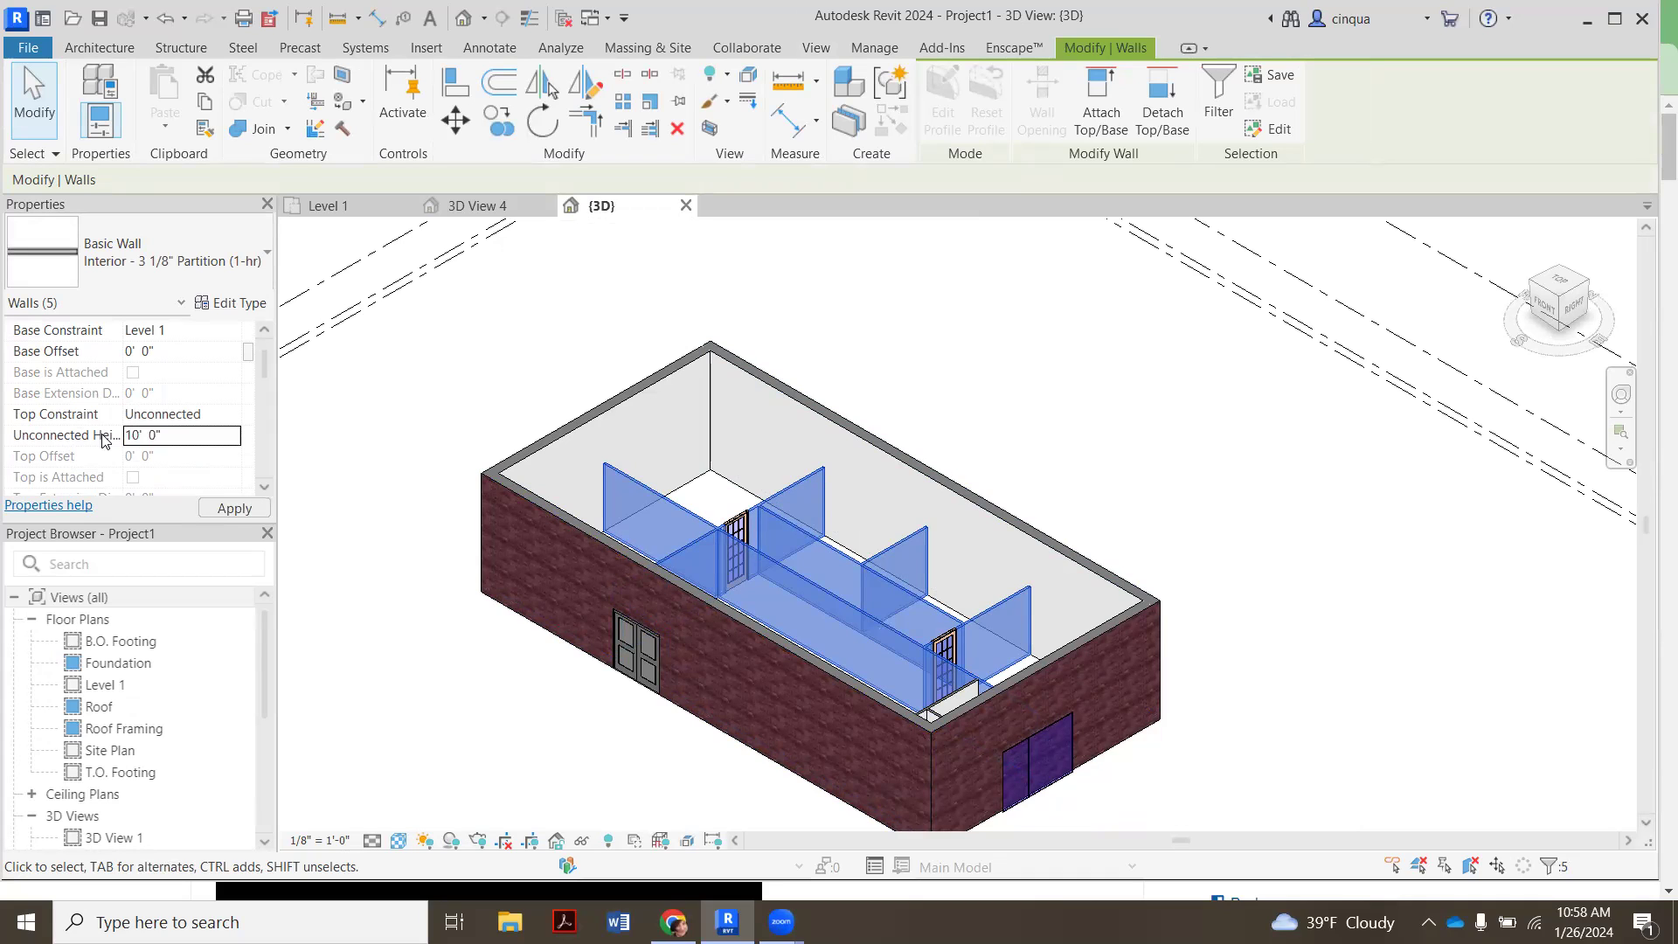
click(1112, 433)
scroll(815, 565, up, 3)
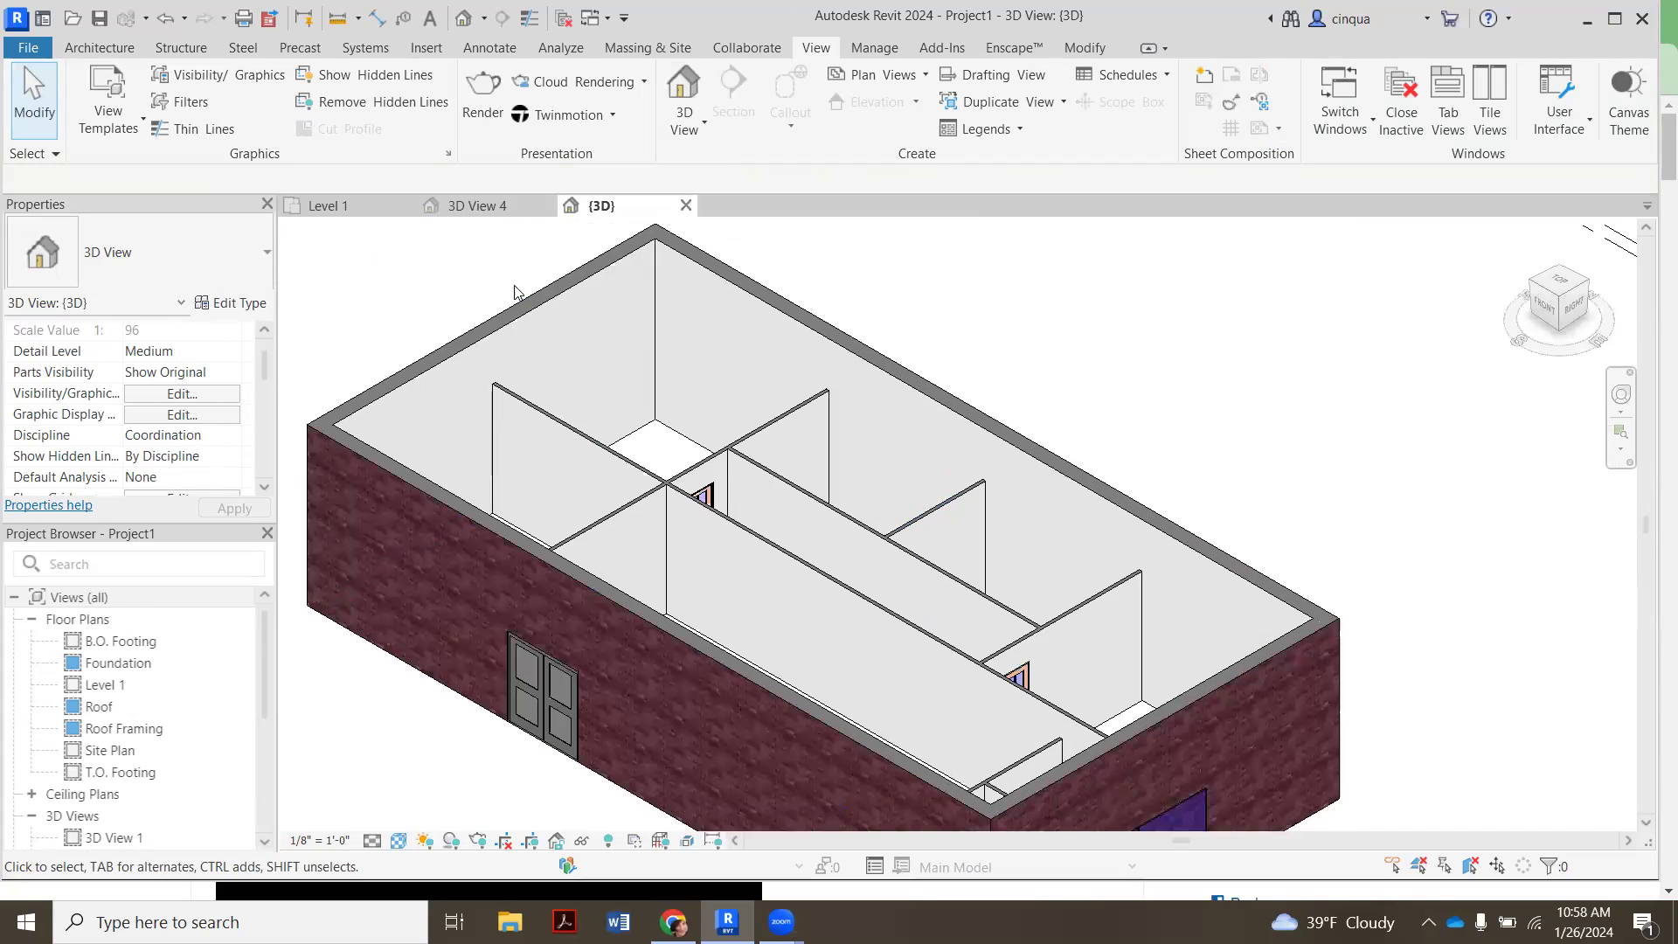
- Check the glass door against the raised walls in the corridor's camera view, 3D View 4
click(496, 217)
scroll(771, 387, up, 5)
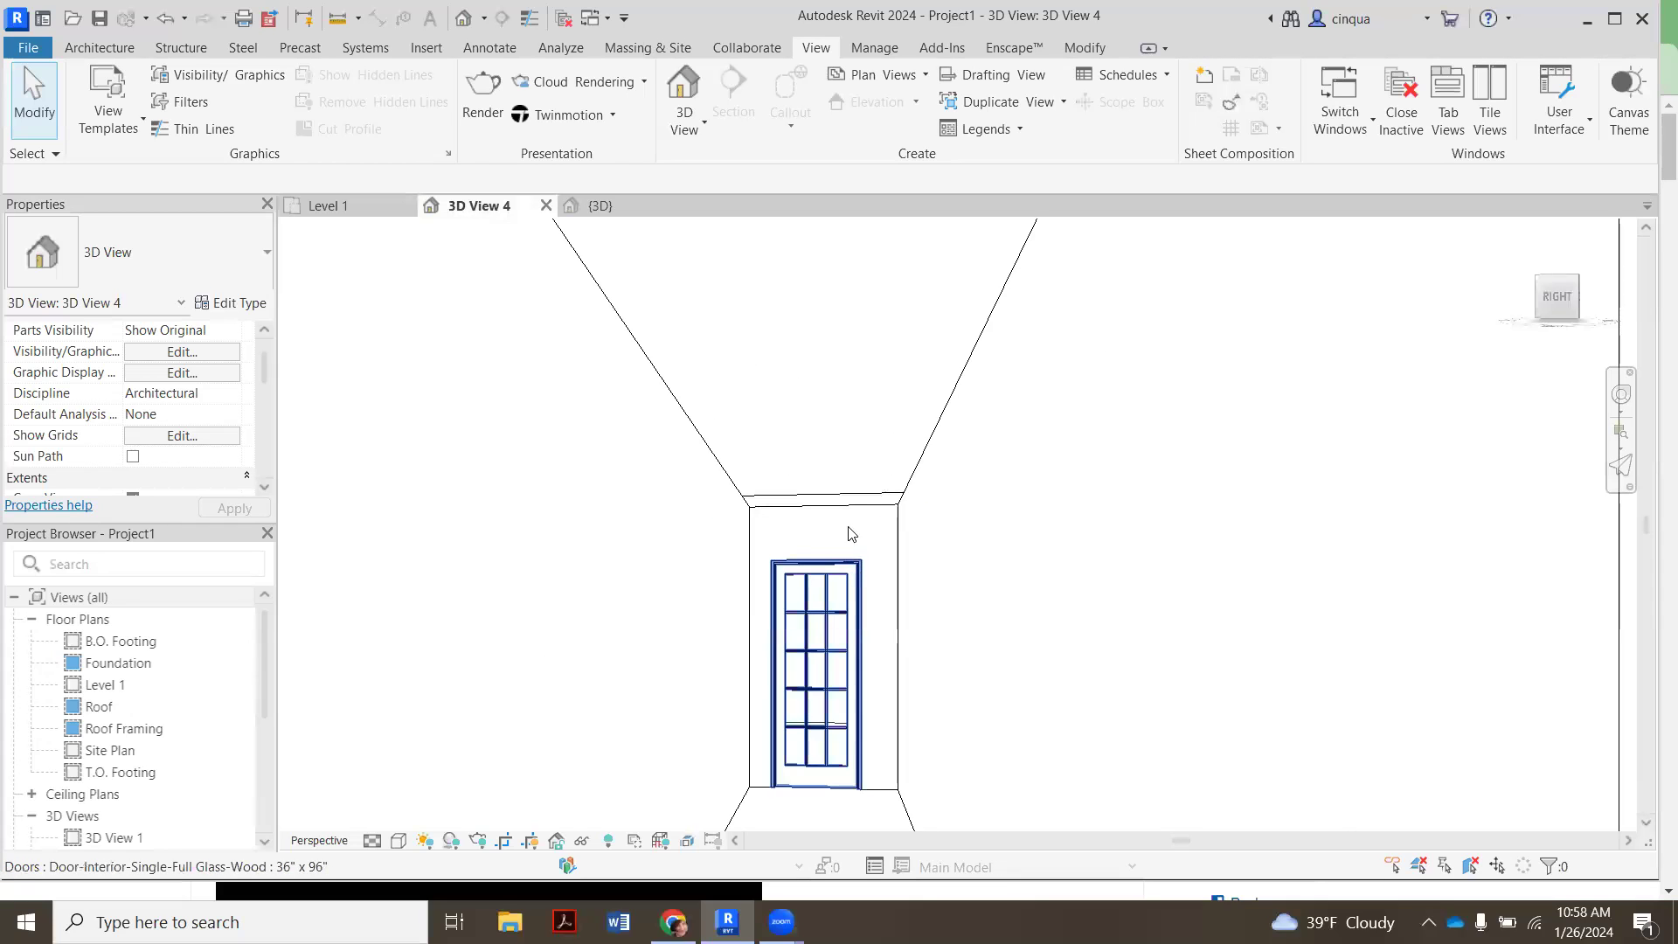
scroll(760, 488, down, 2)
scroll(758, 487, down, 2)
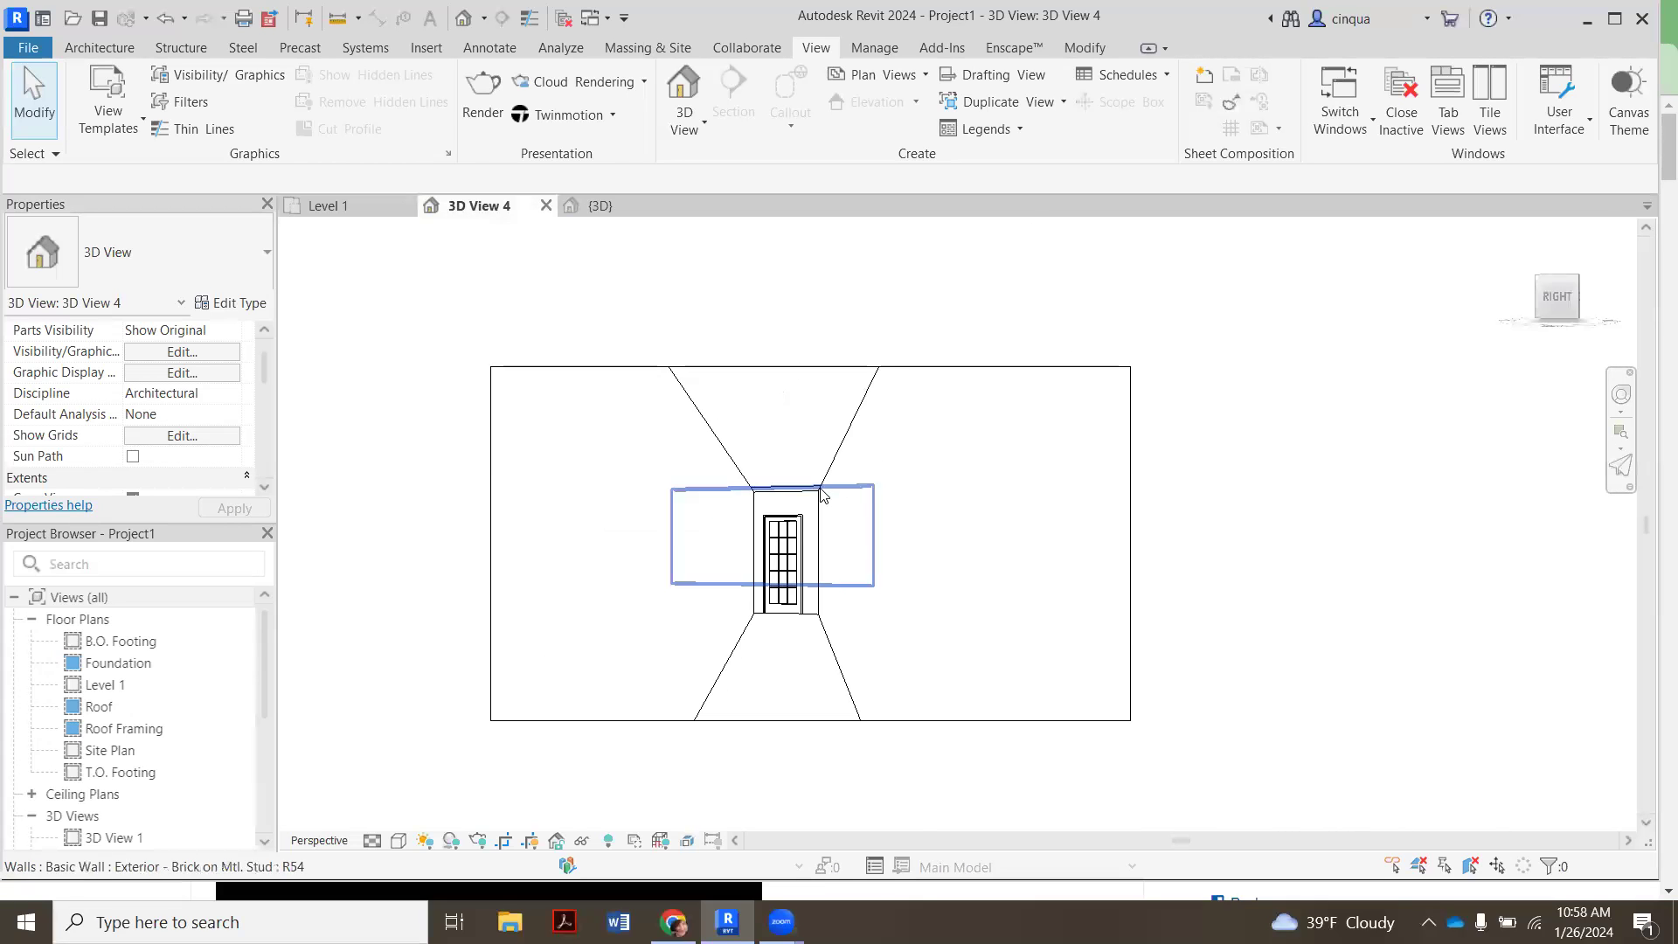
- Return to the Level 1 floor plan and browse the library's Doors folder for a door family to load
click(347, 213)
scroll(674, 420, down, 2)
scroll(673, 424, up, 2)
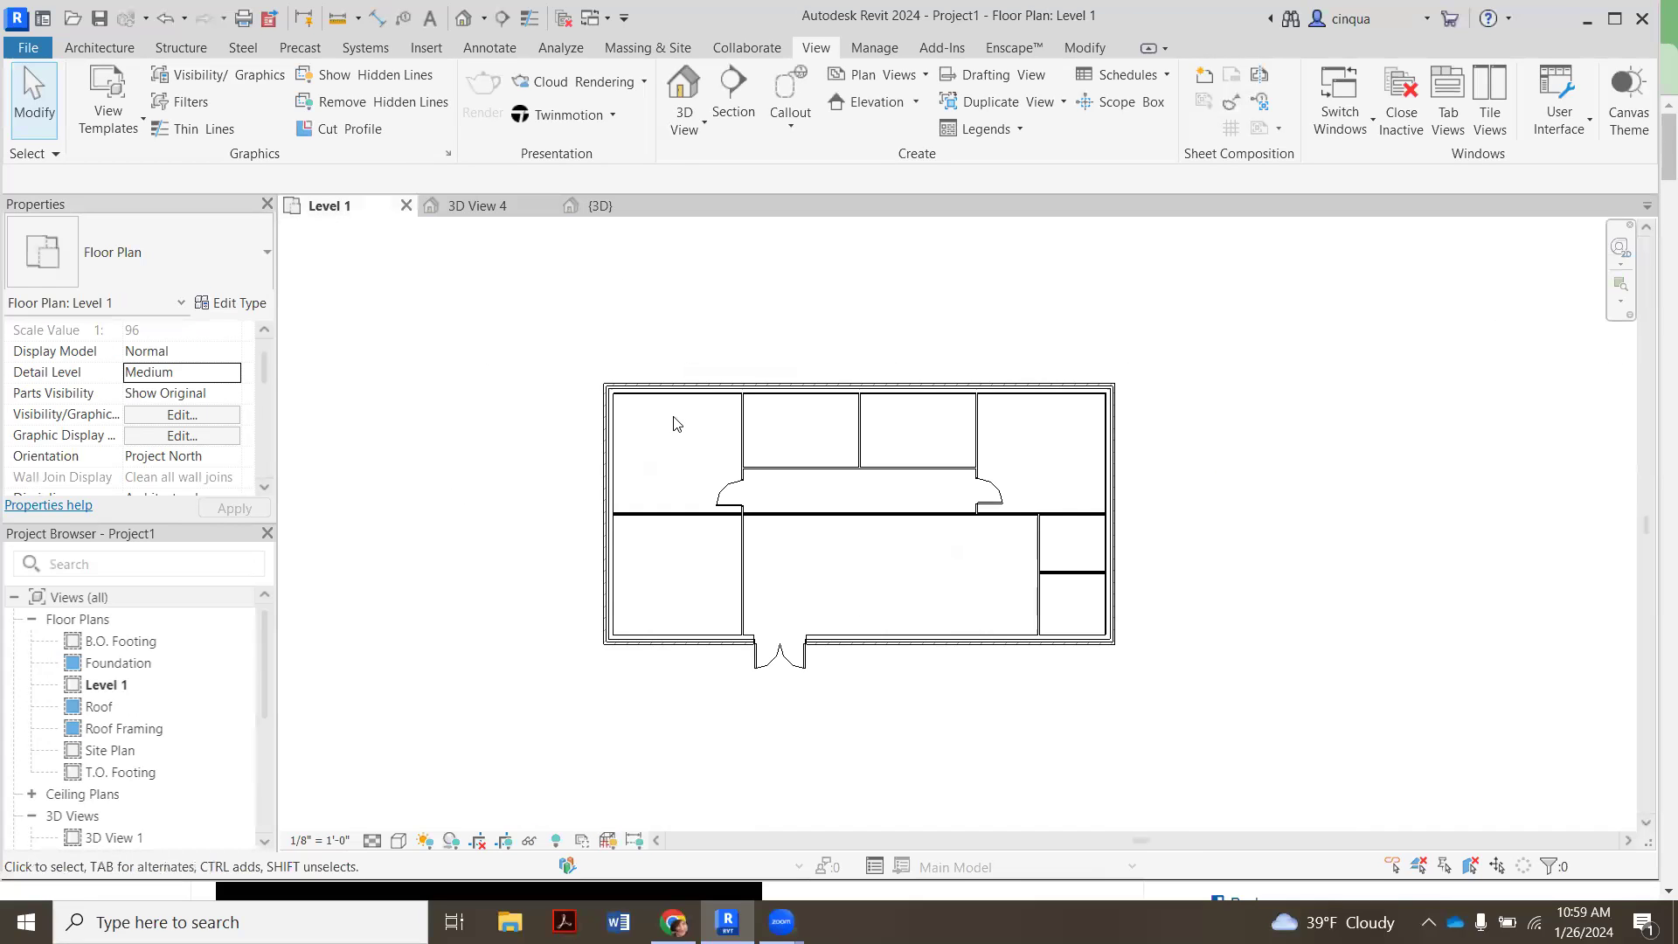
scroll(673, 424, up, 1)
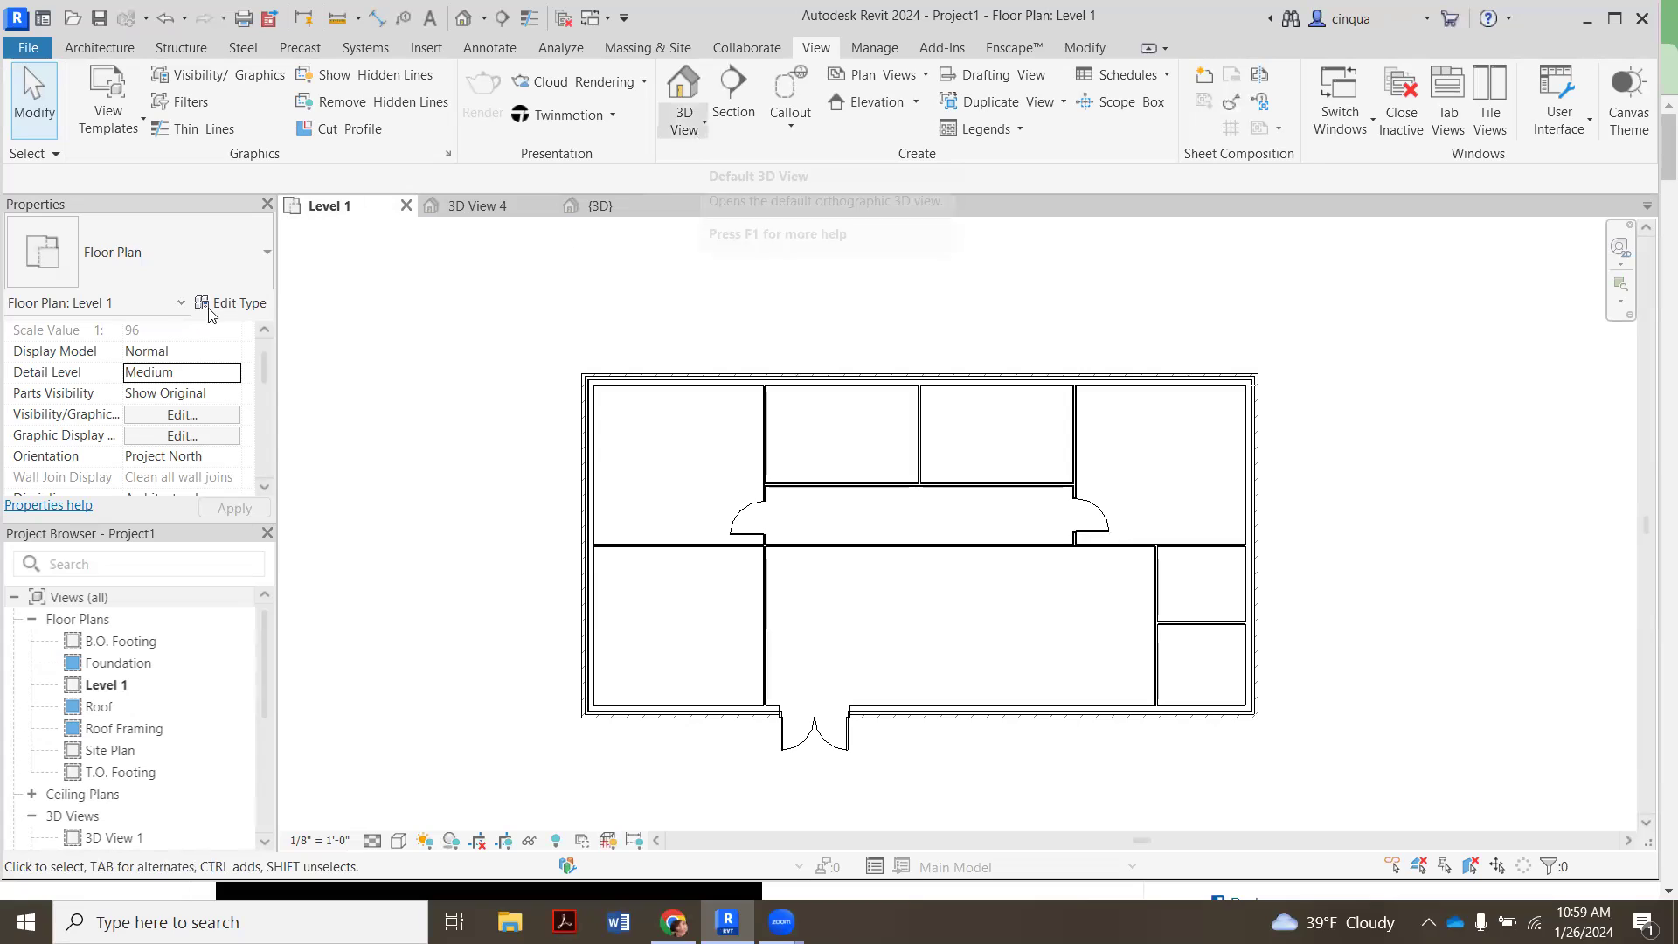
click(107, 52)
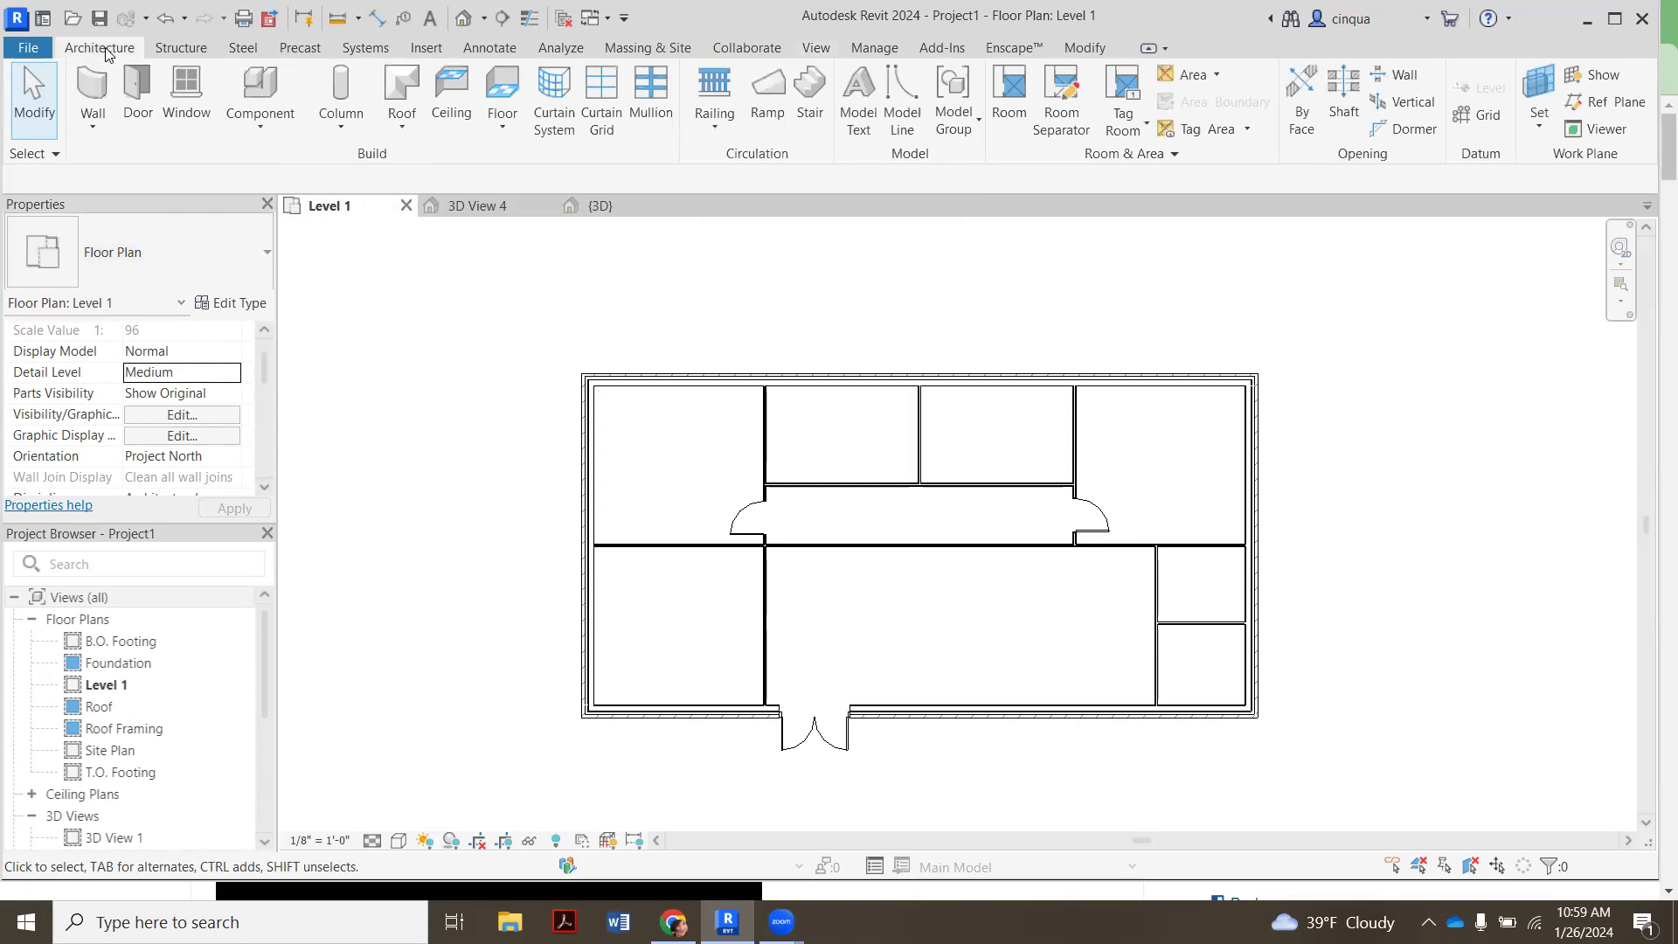
click(139, 96)
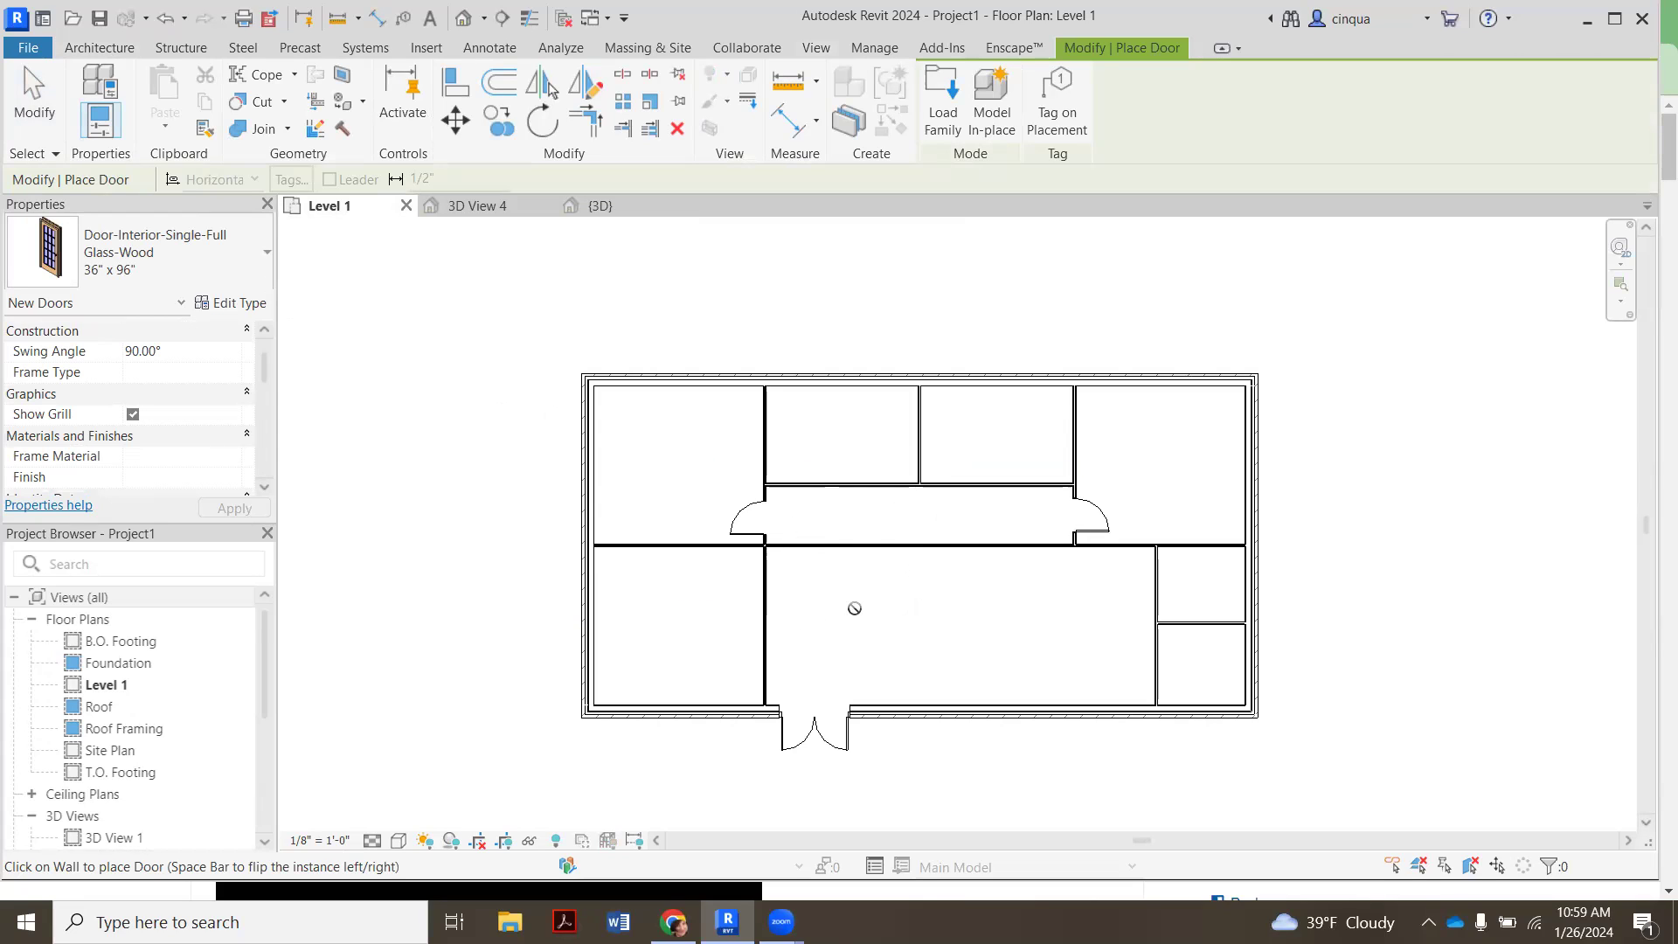
click(933, 123)
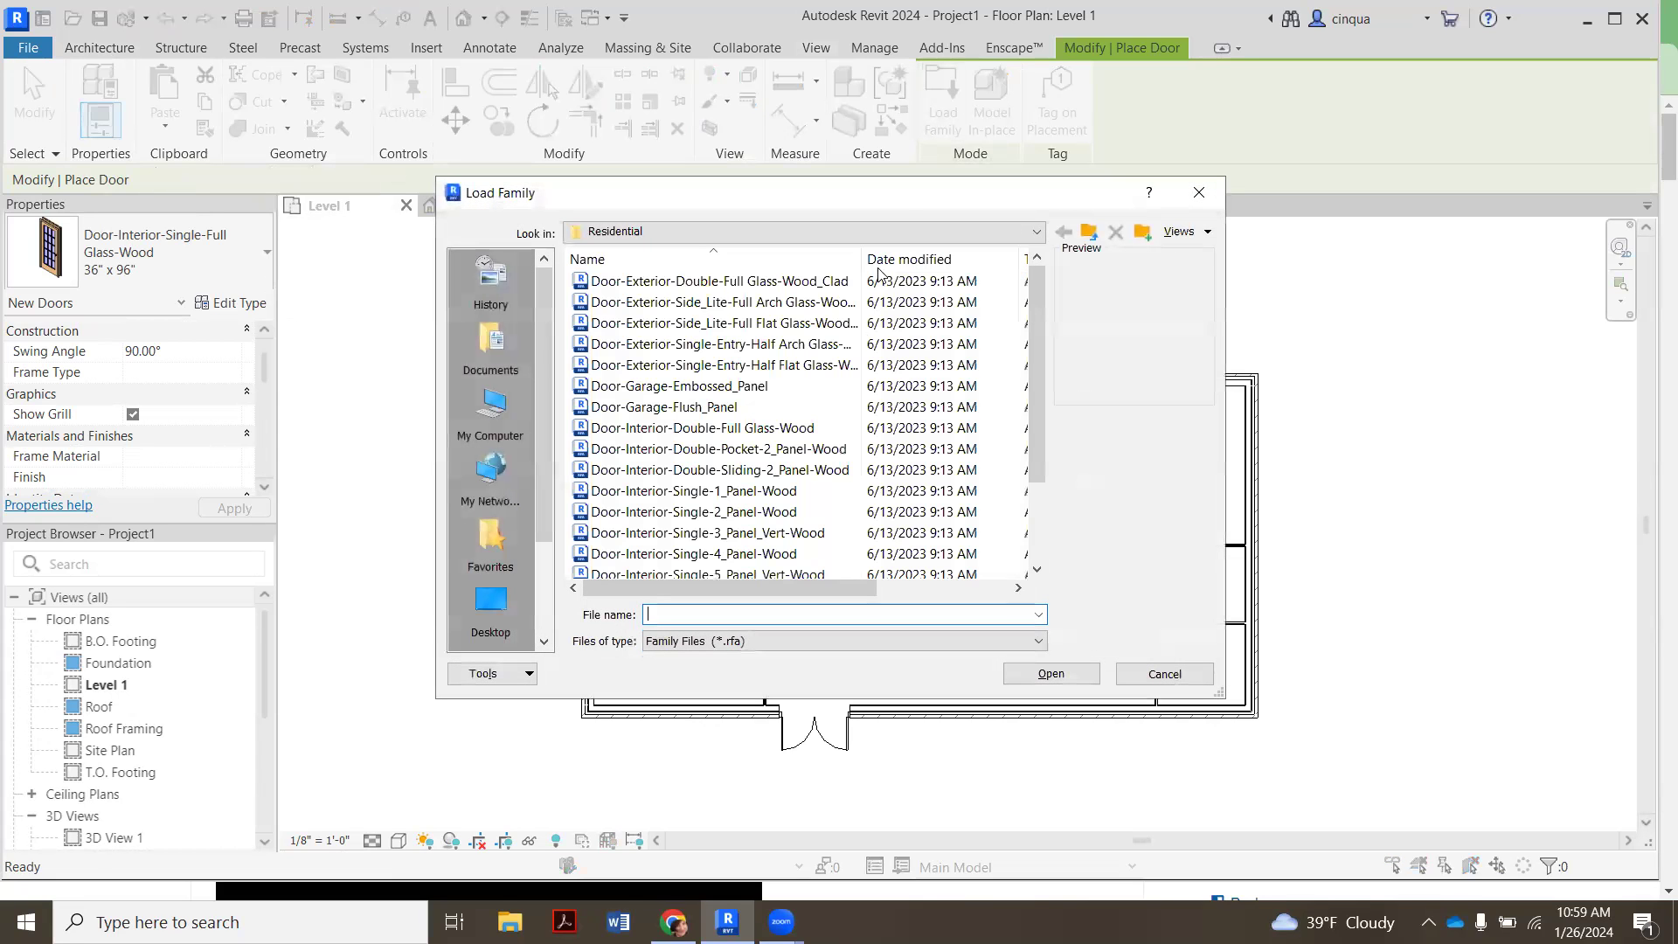
scroll(817, 419, down, 2)
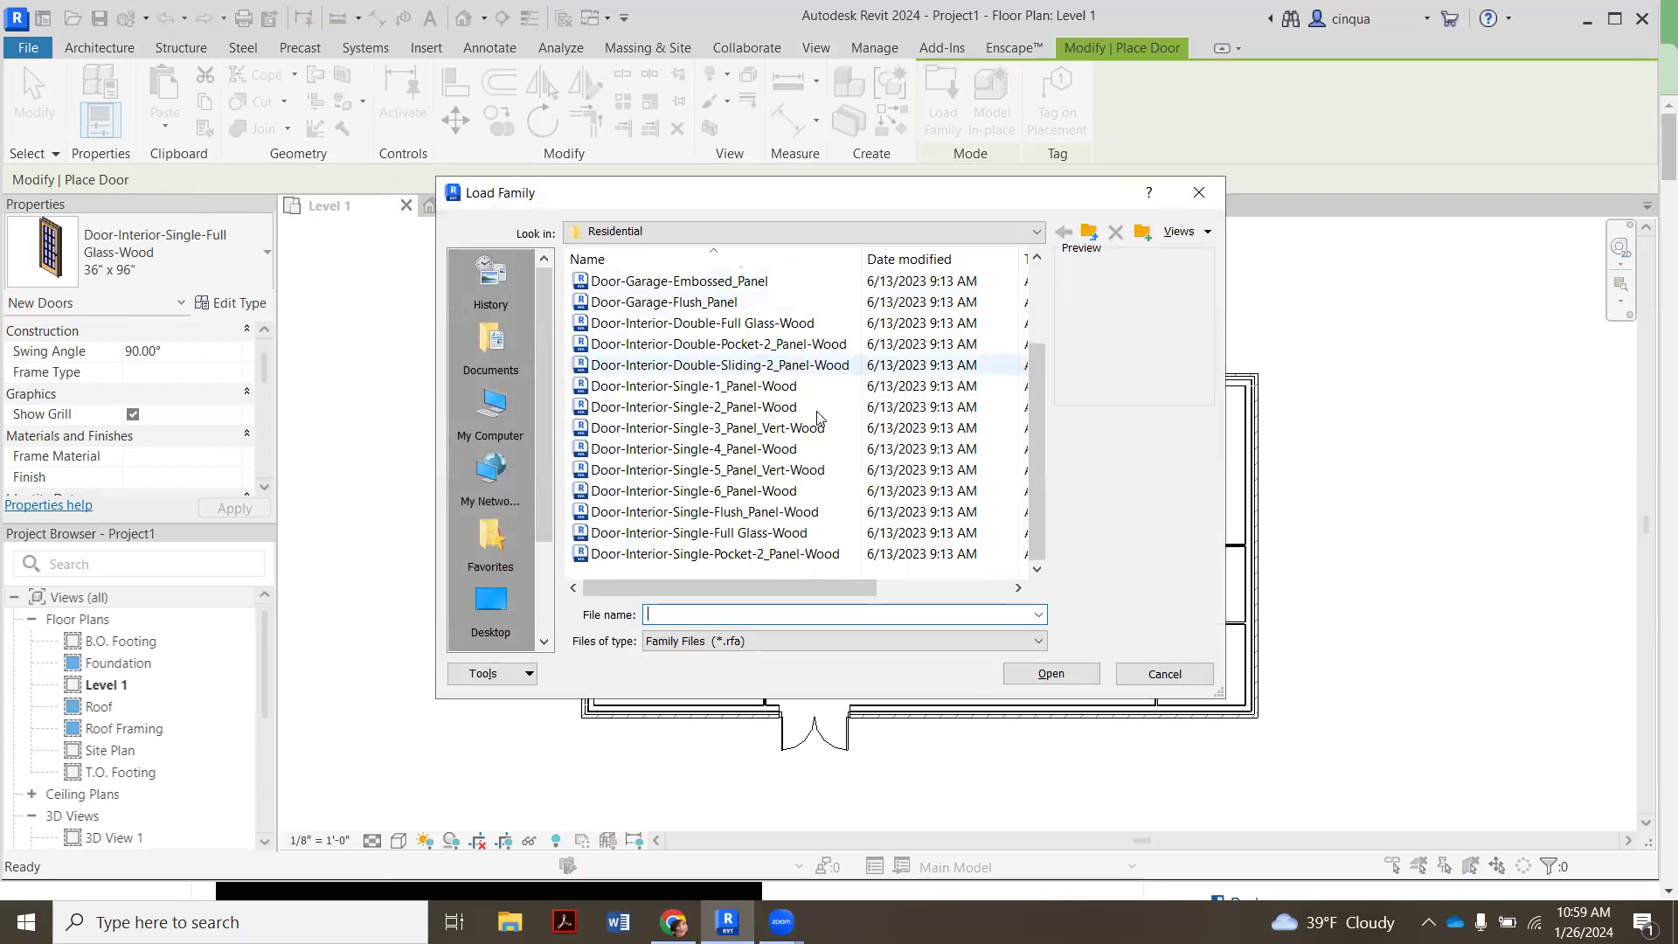
scroll(817, 419, up, 2)
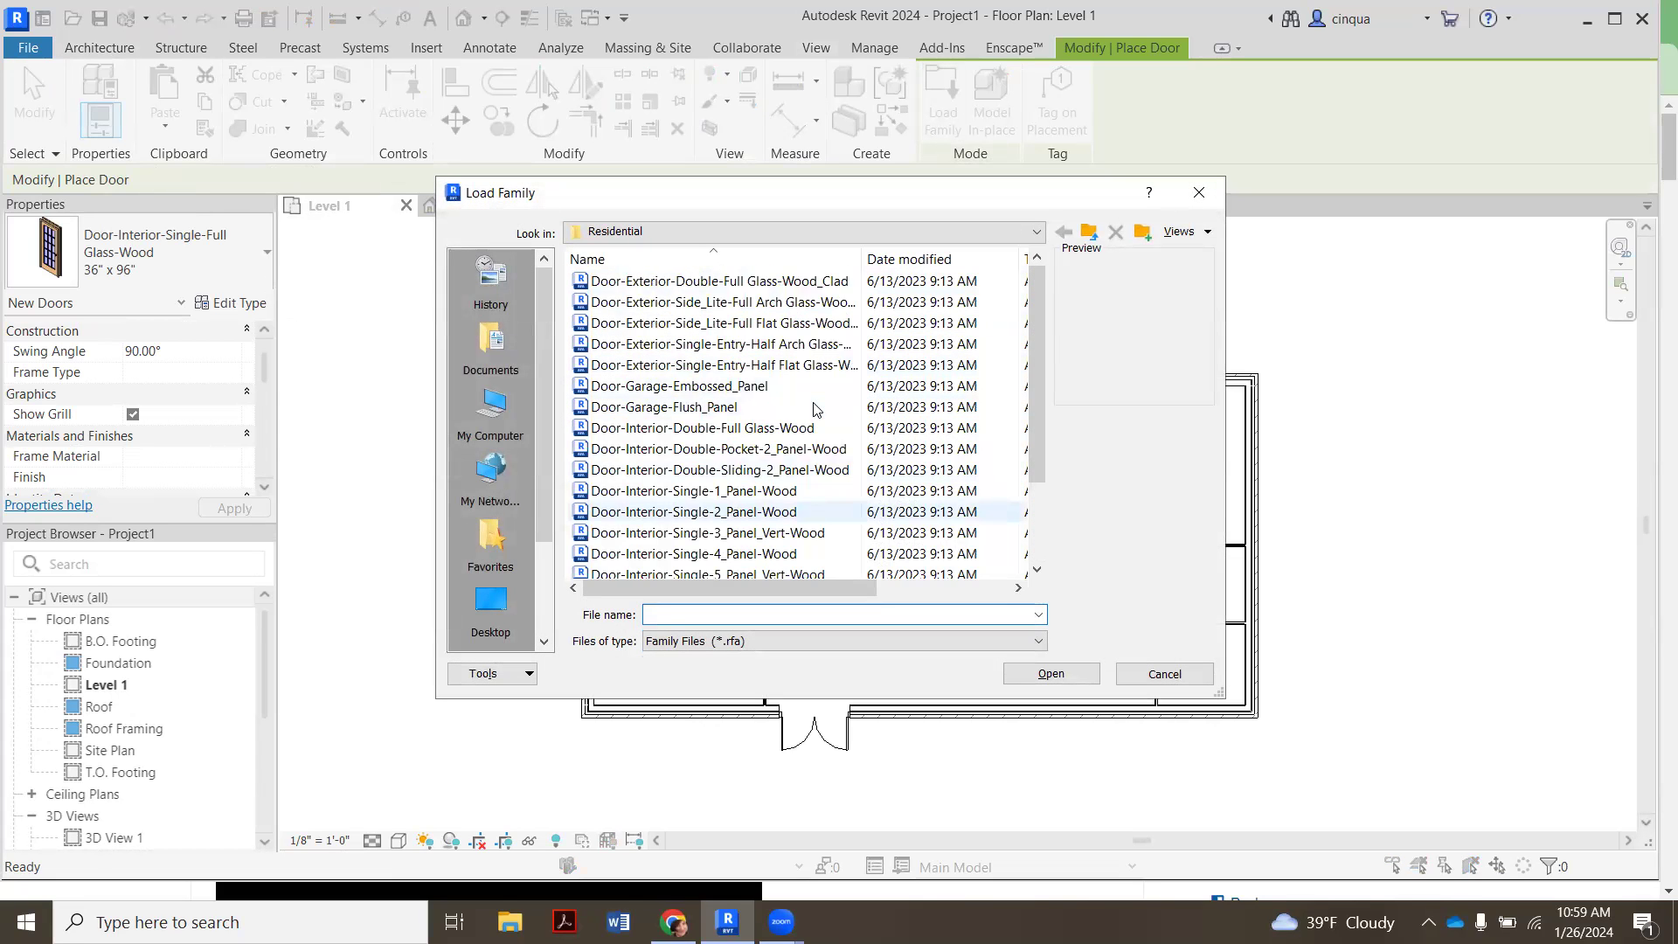
click(997, 233)
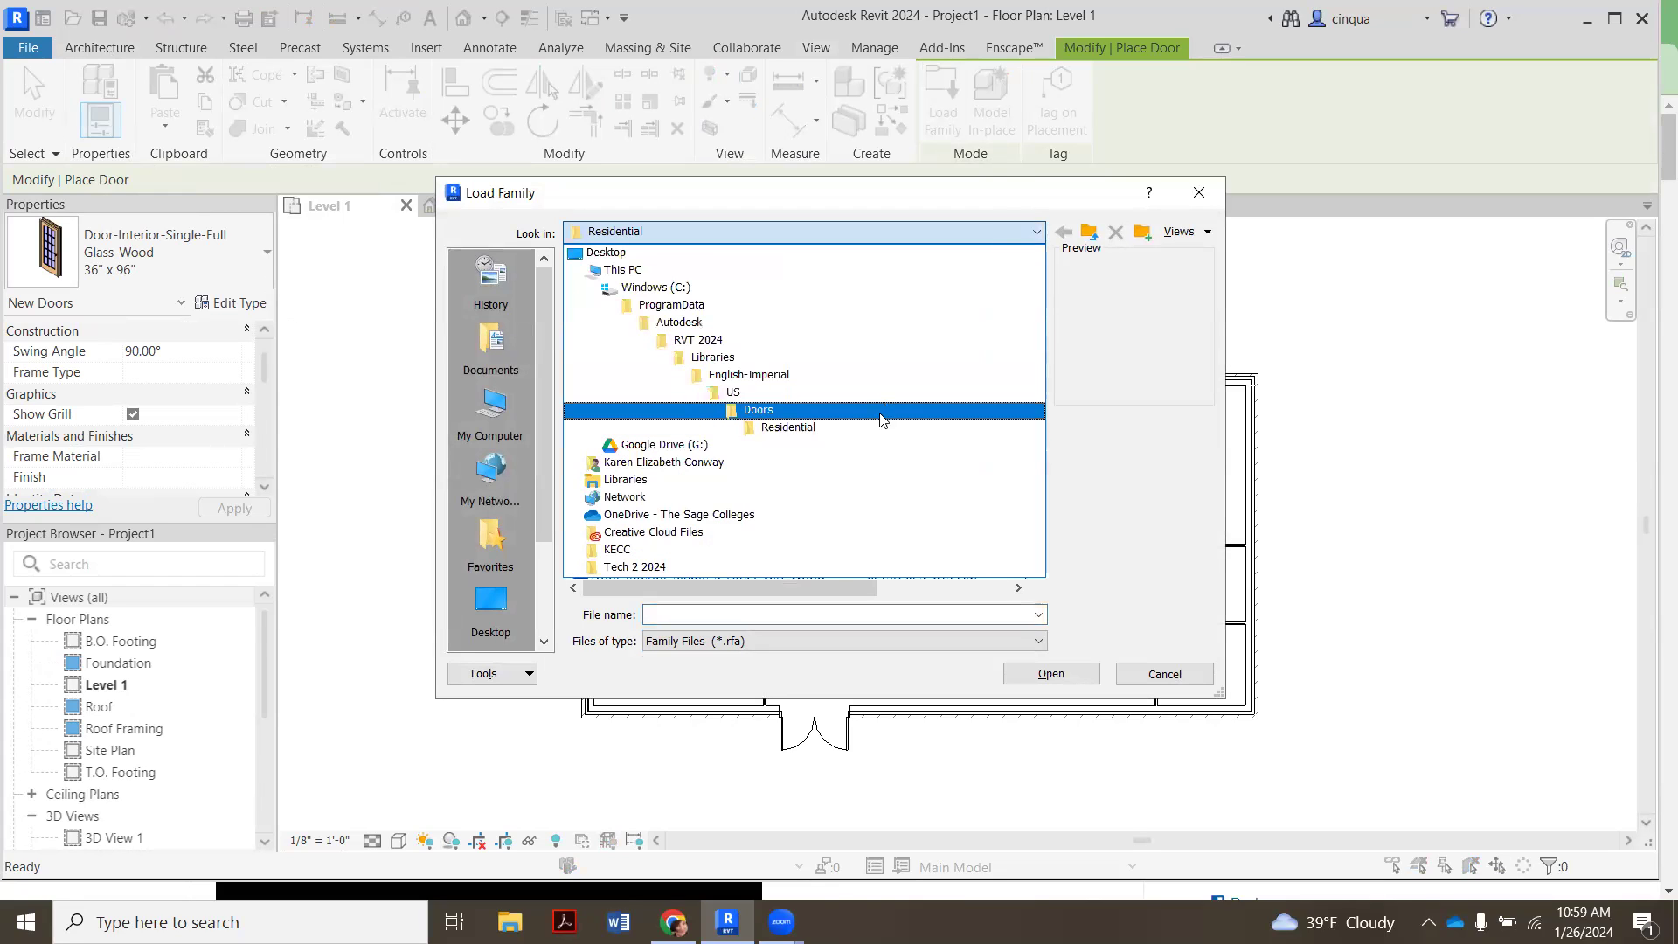
click(864, 410)
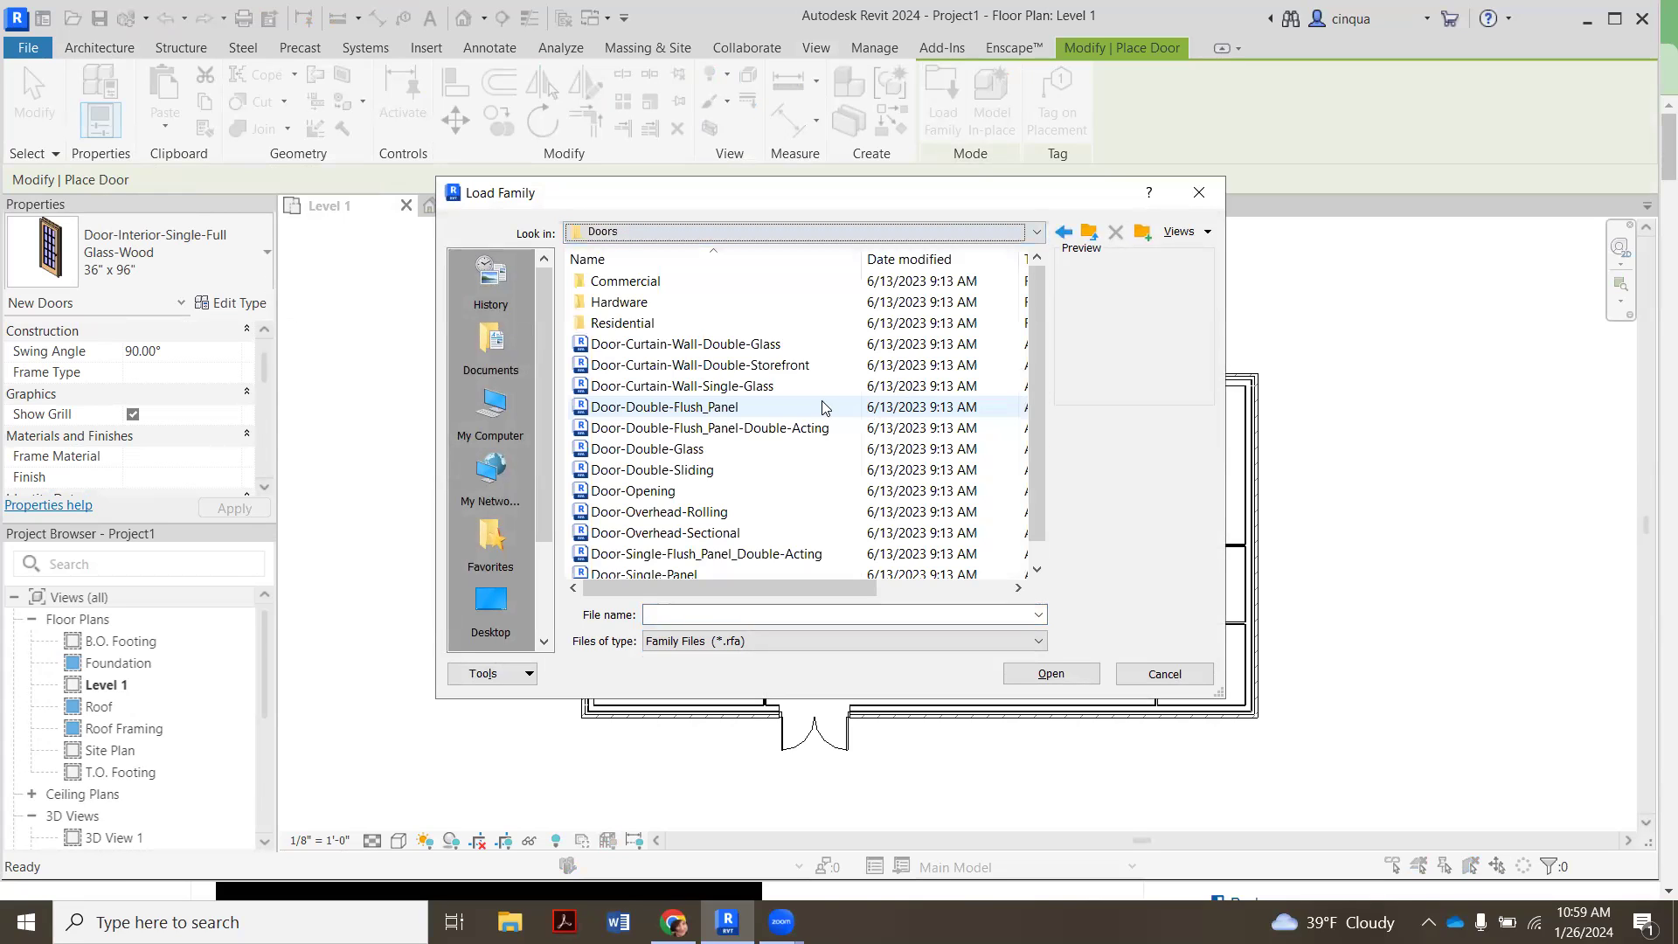
- Load the Door-Opening family into the project and leave door placement without placing a door
click(724, 493)
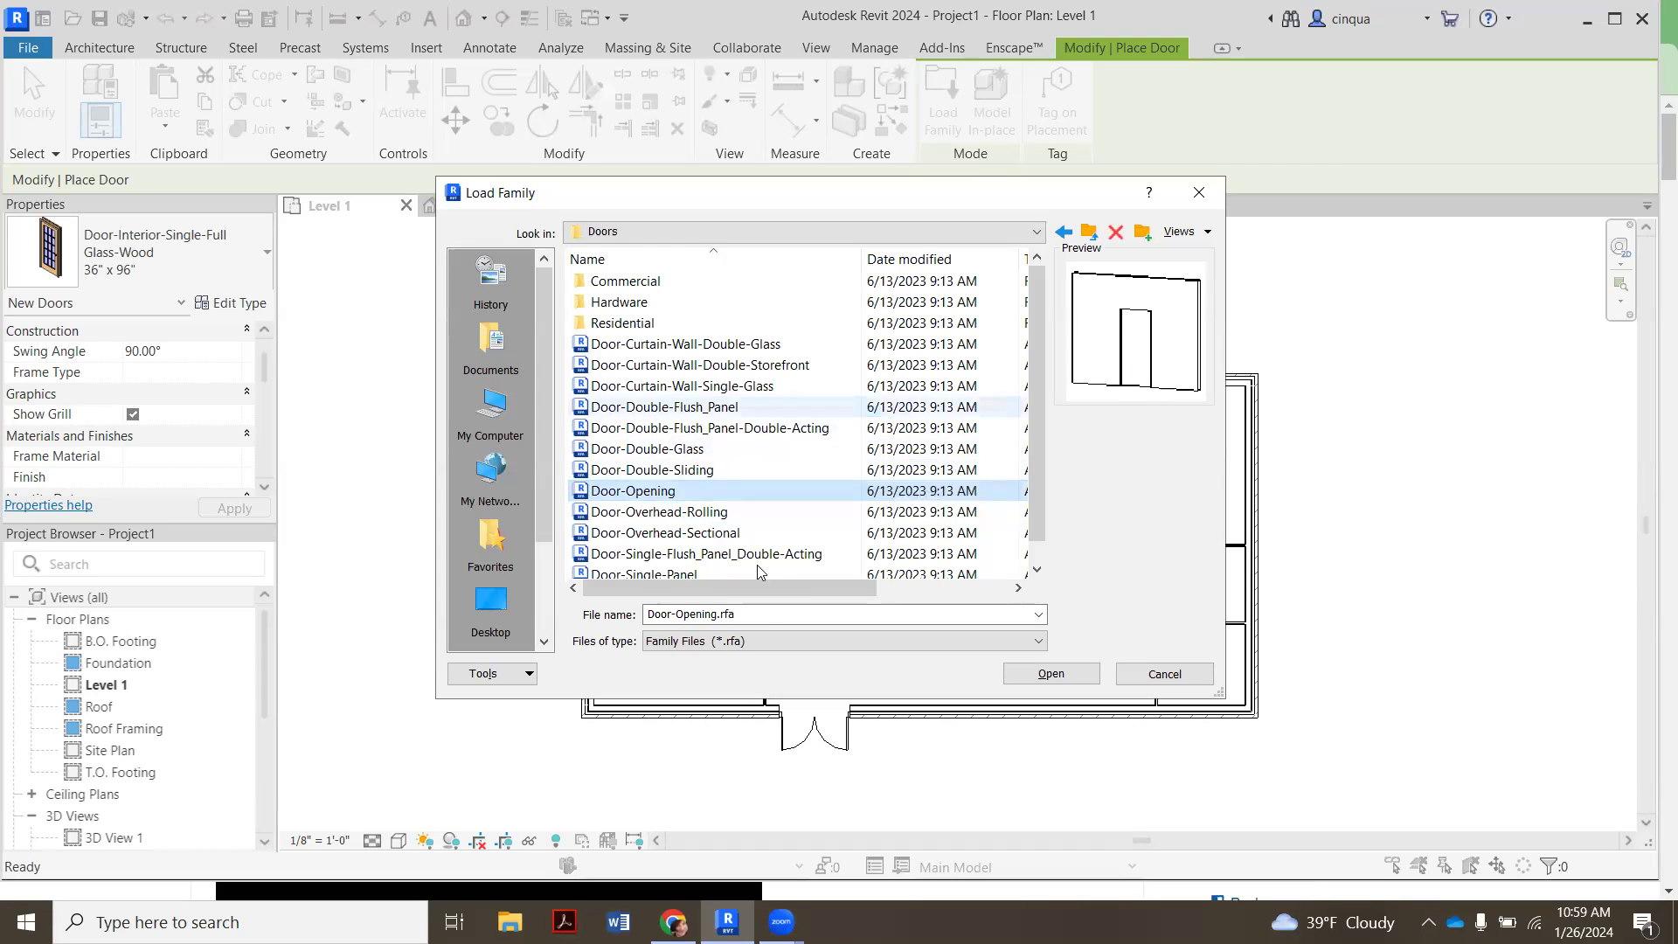
scroll(766, 491, down, 1)
scroll(766, 476, up, 1)
scroll(760, 437, down, 1)
scroll(756, 402, up, 1)
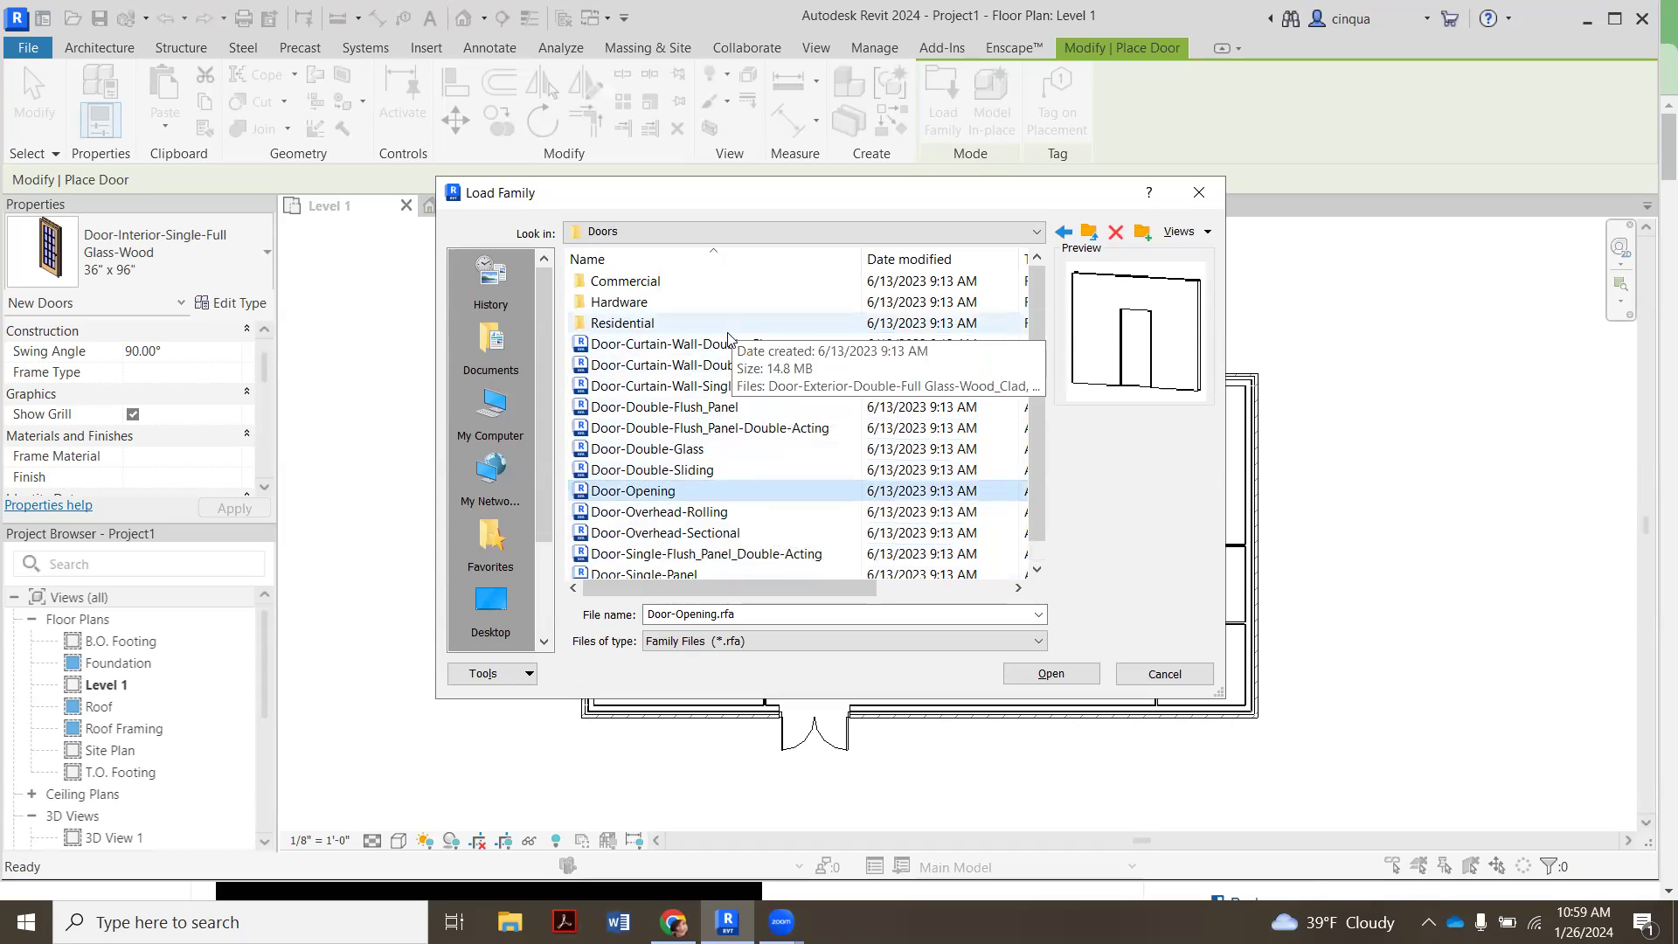
scroll(734, 350, down, 1)
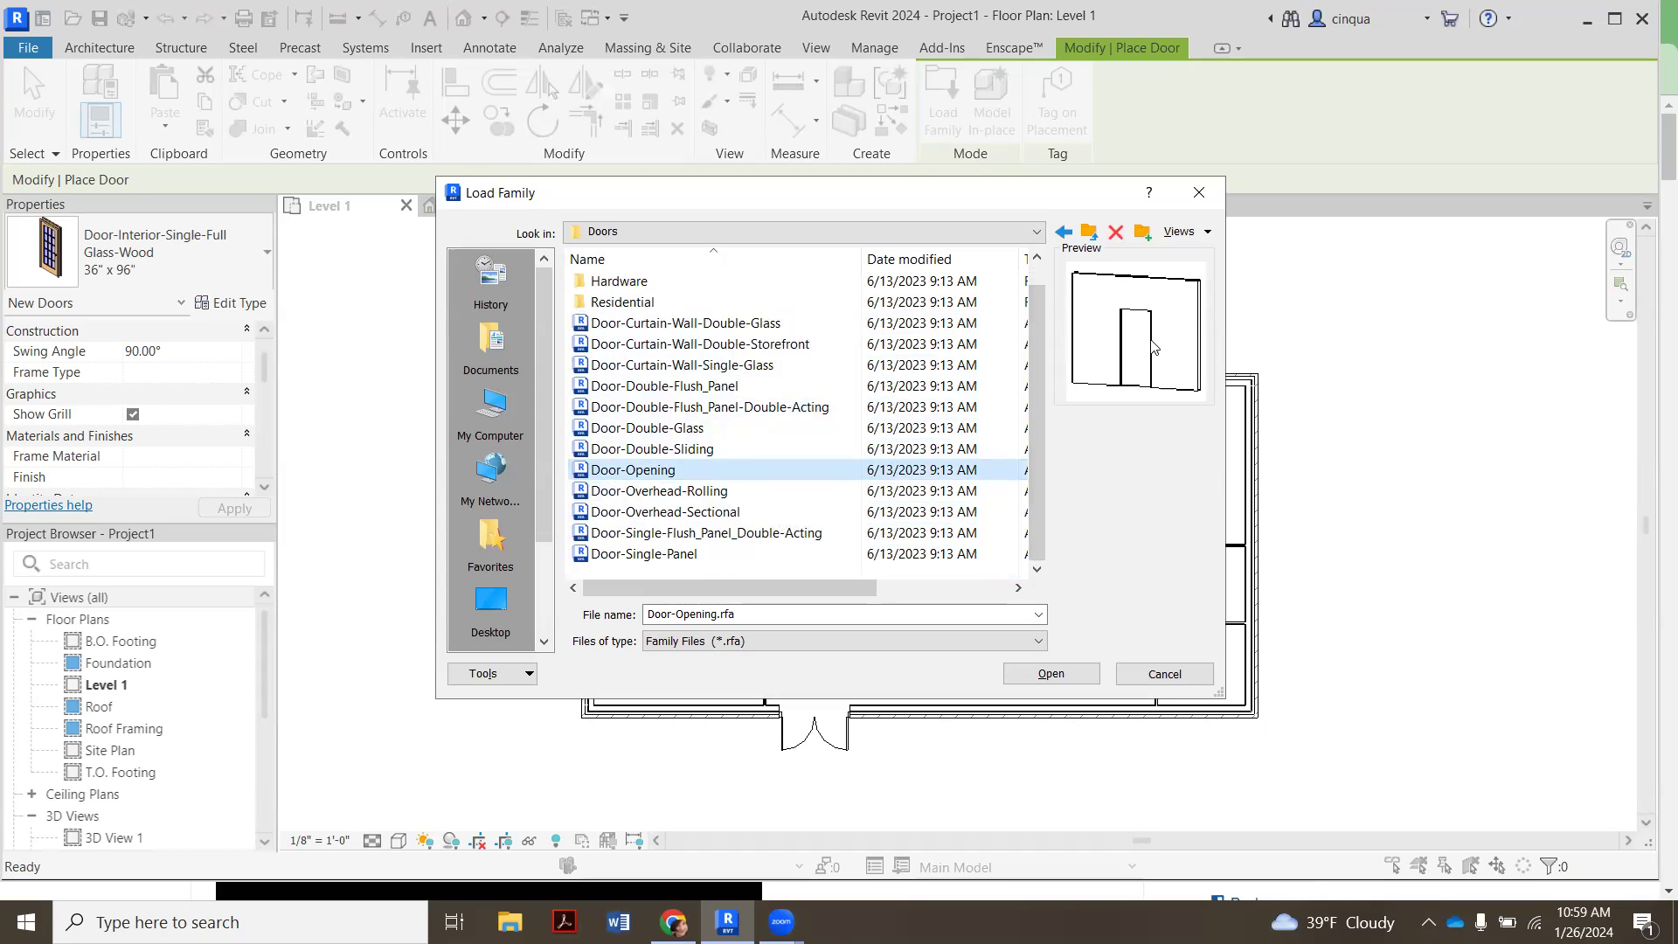
click(1081, 675)
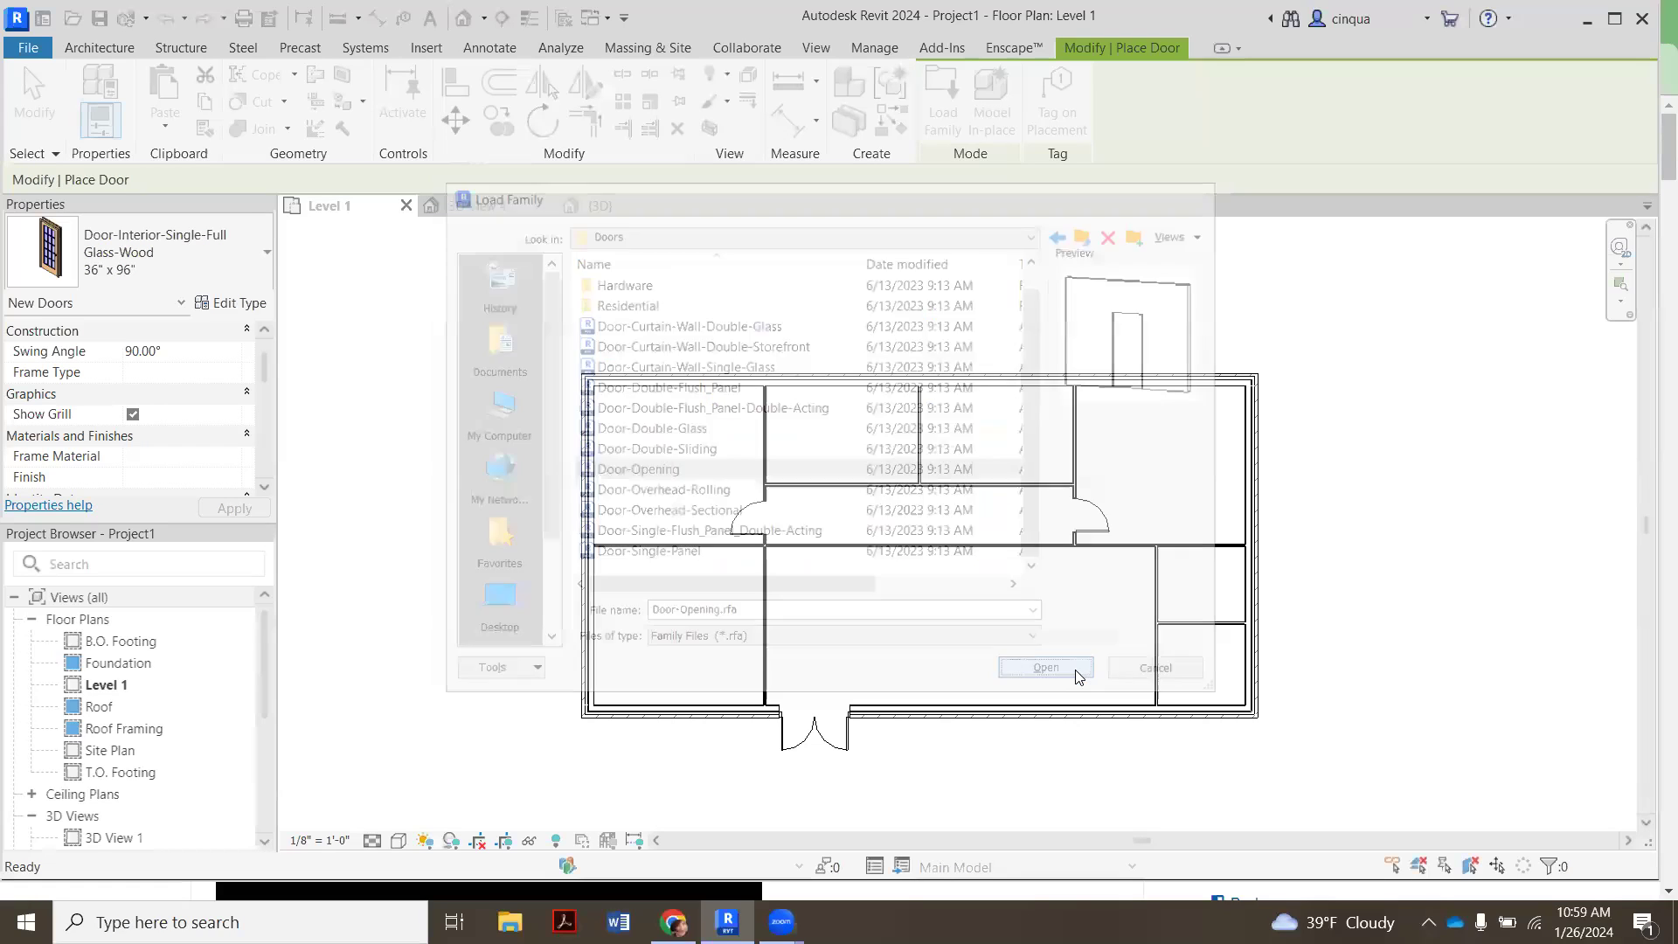
scroll(848, 577, up, 2)
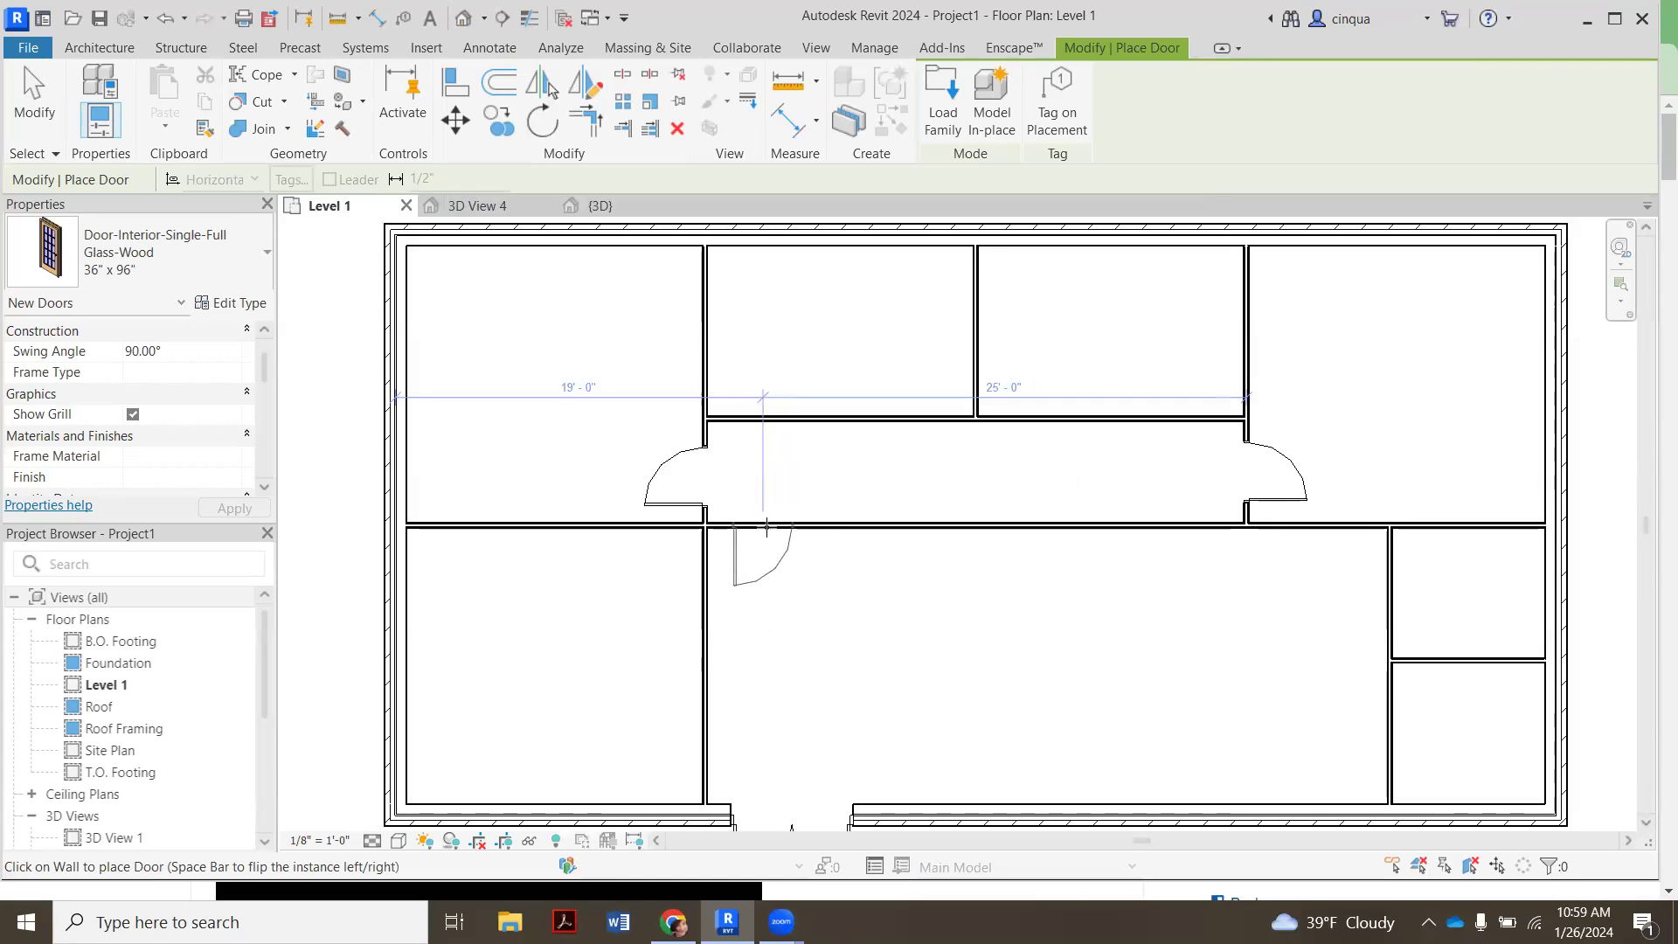
key(Escape)
key(Escape)
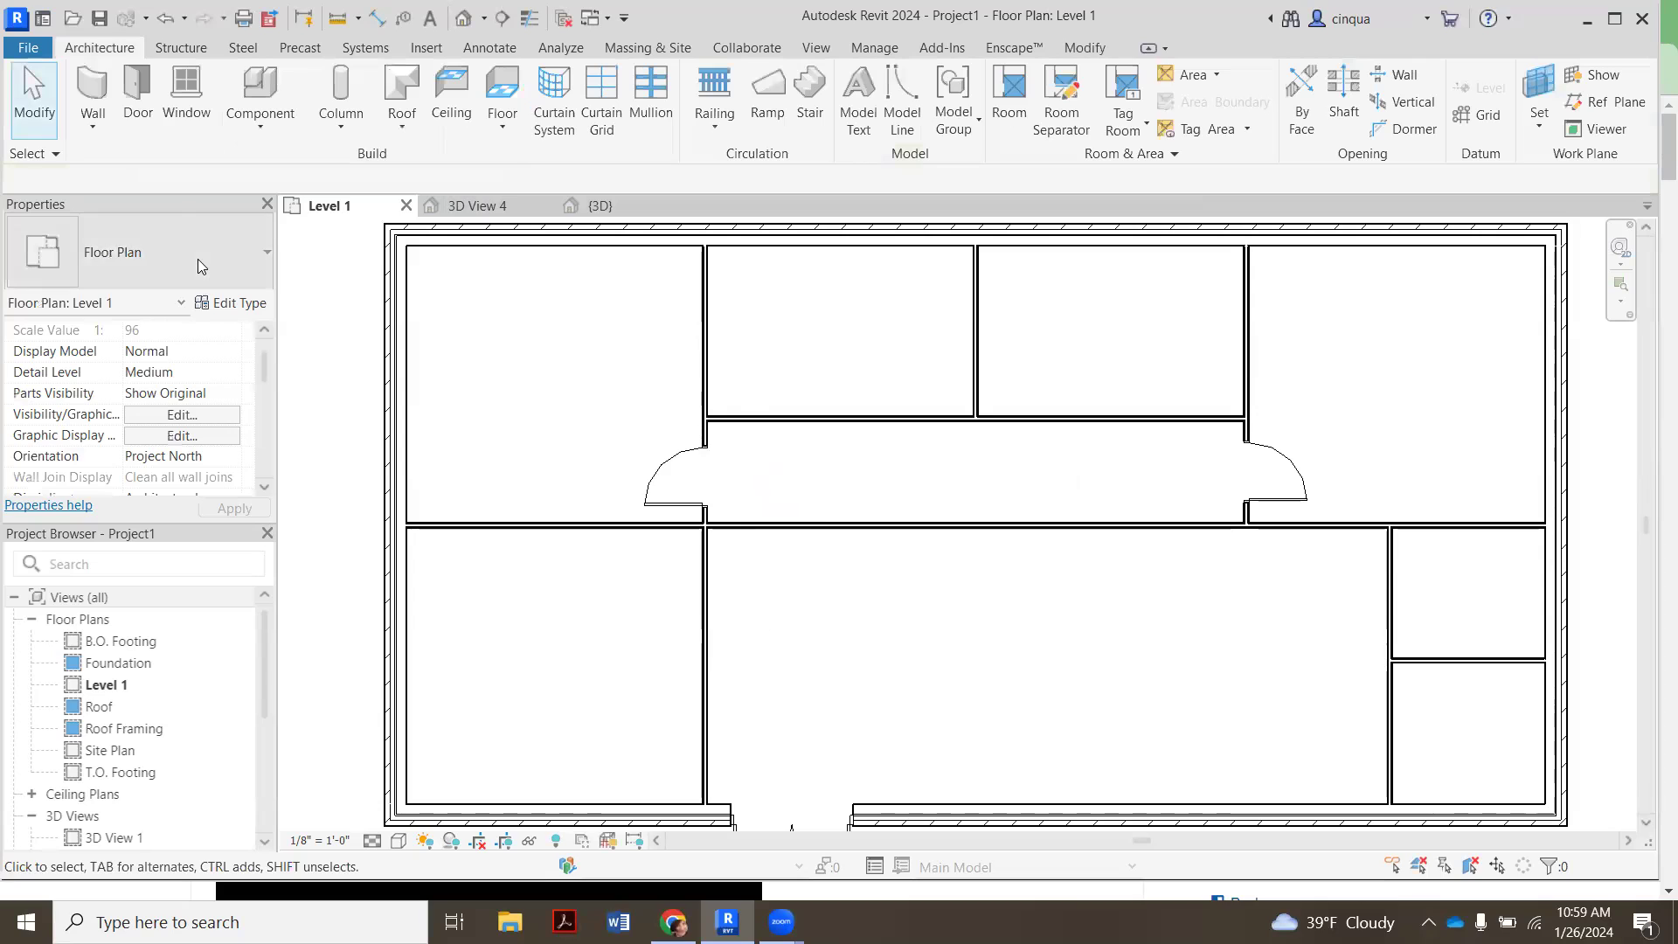
- Look through the door types available in the project for placement
click(133, 106)
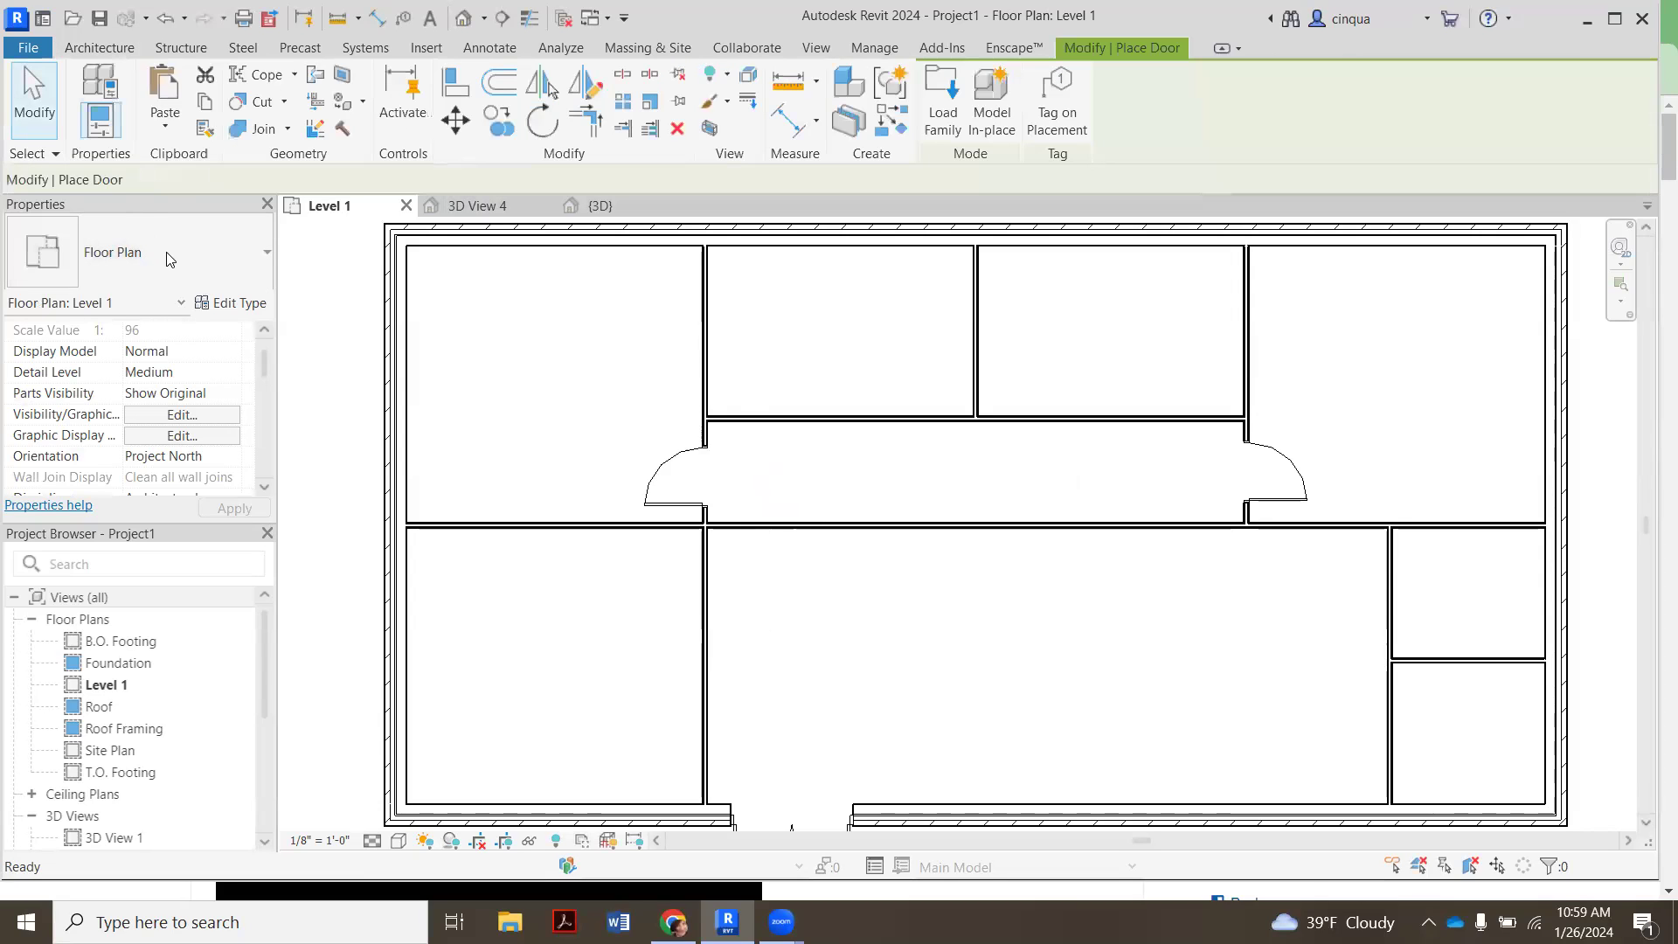
click(166, 252)
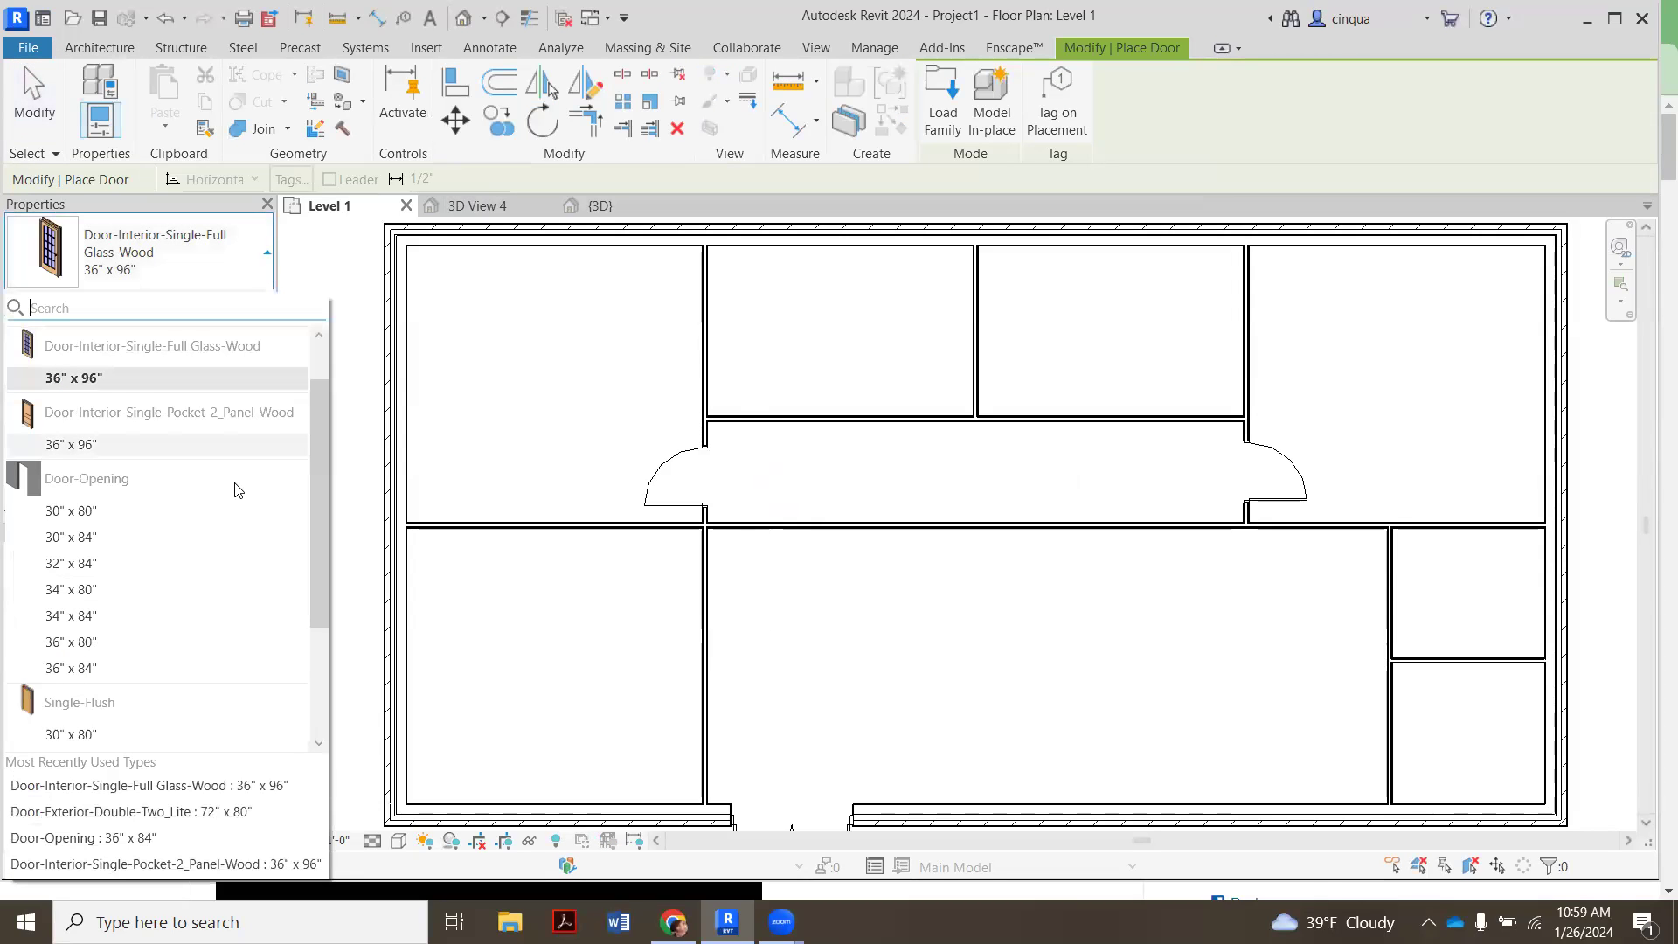
scroll(229, 494, down, 3)
scroll(227, 491, up, 4)
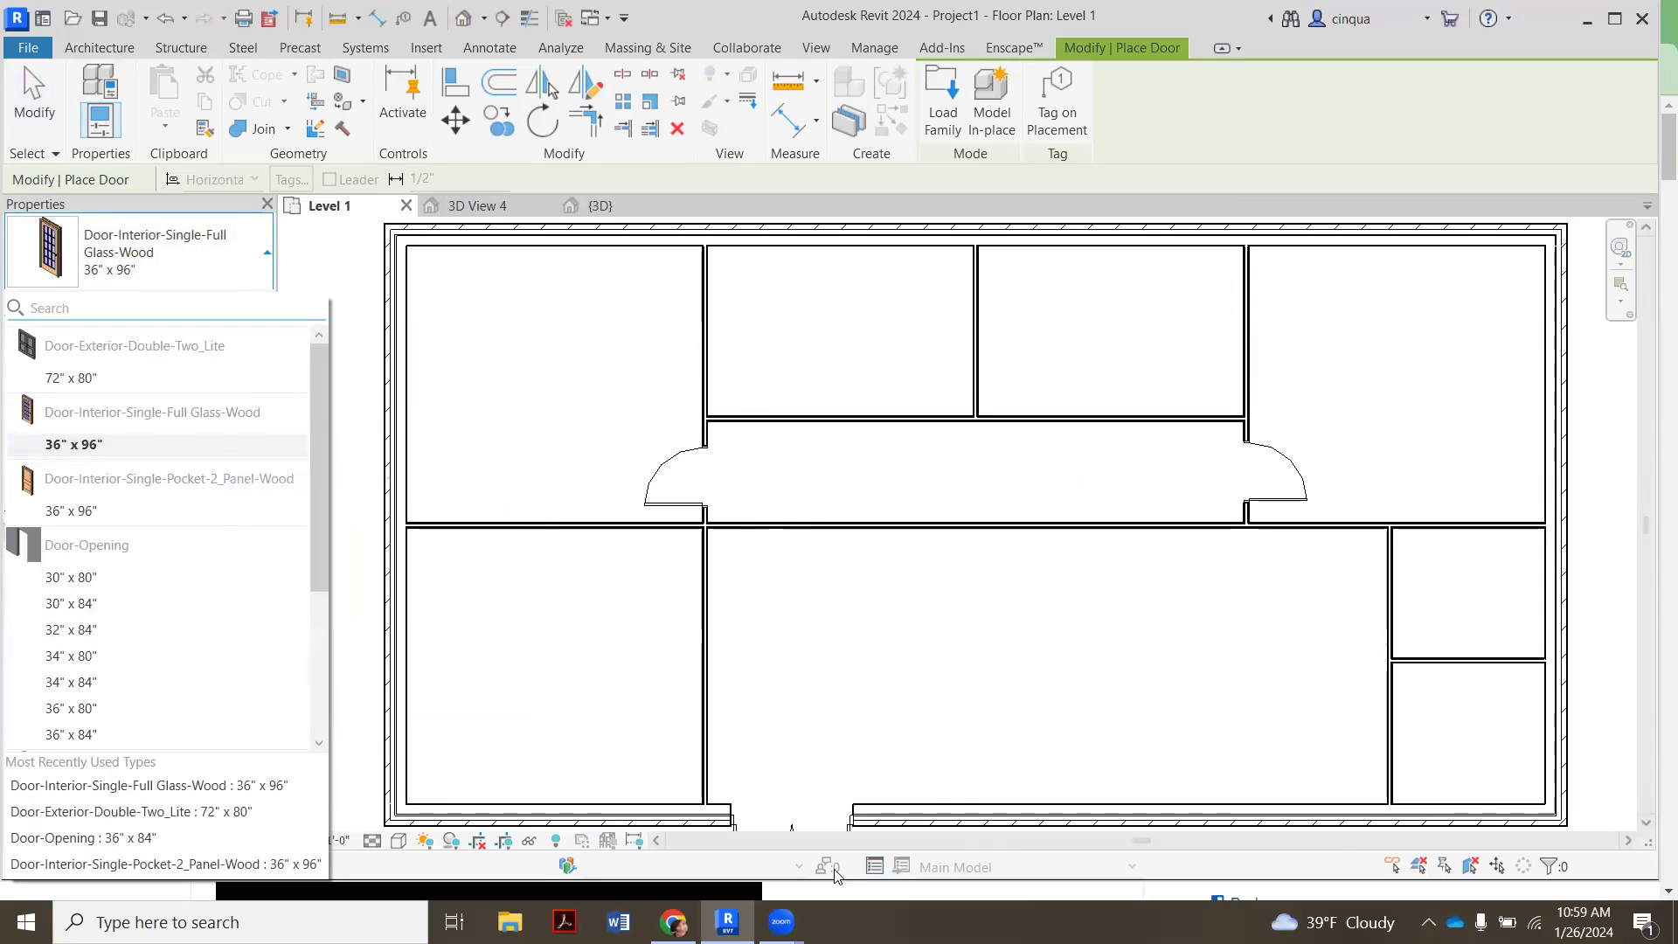
click(1341, 839)
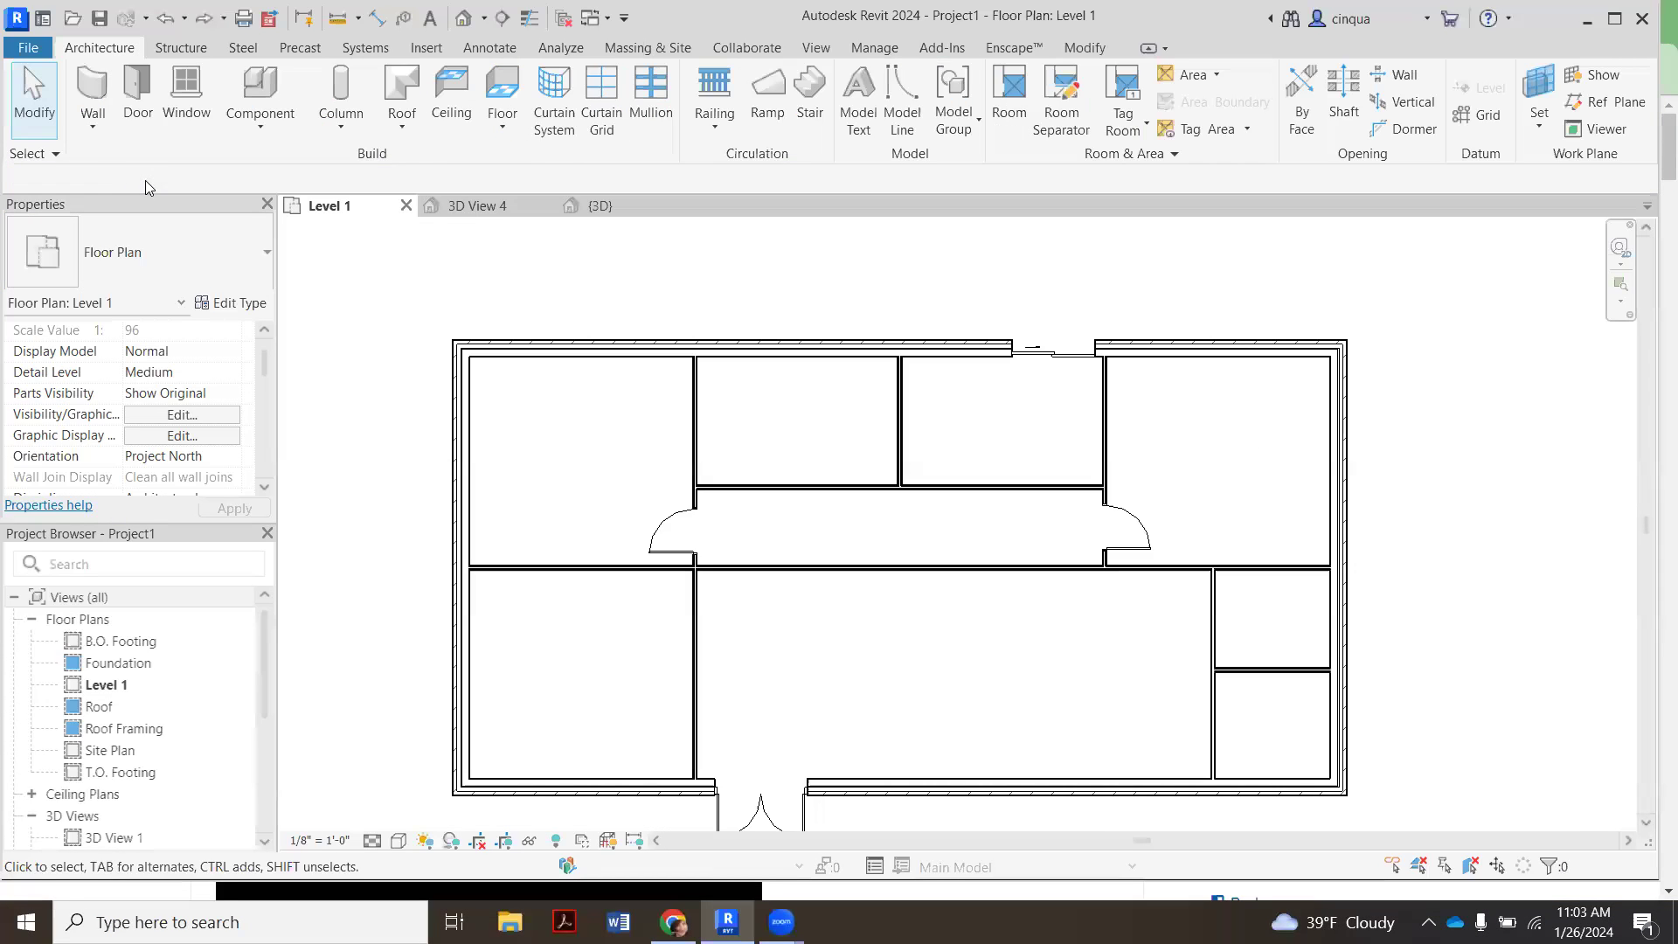
- Place a 36" x 84" Door-Opening near the west end of the corridor's south wall, 24'-6" from the corridor's east wall
click(137, 112)
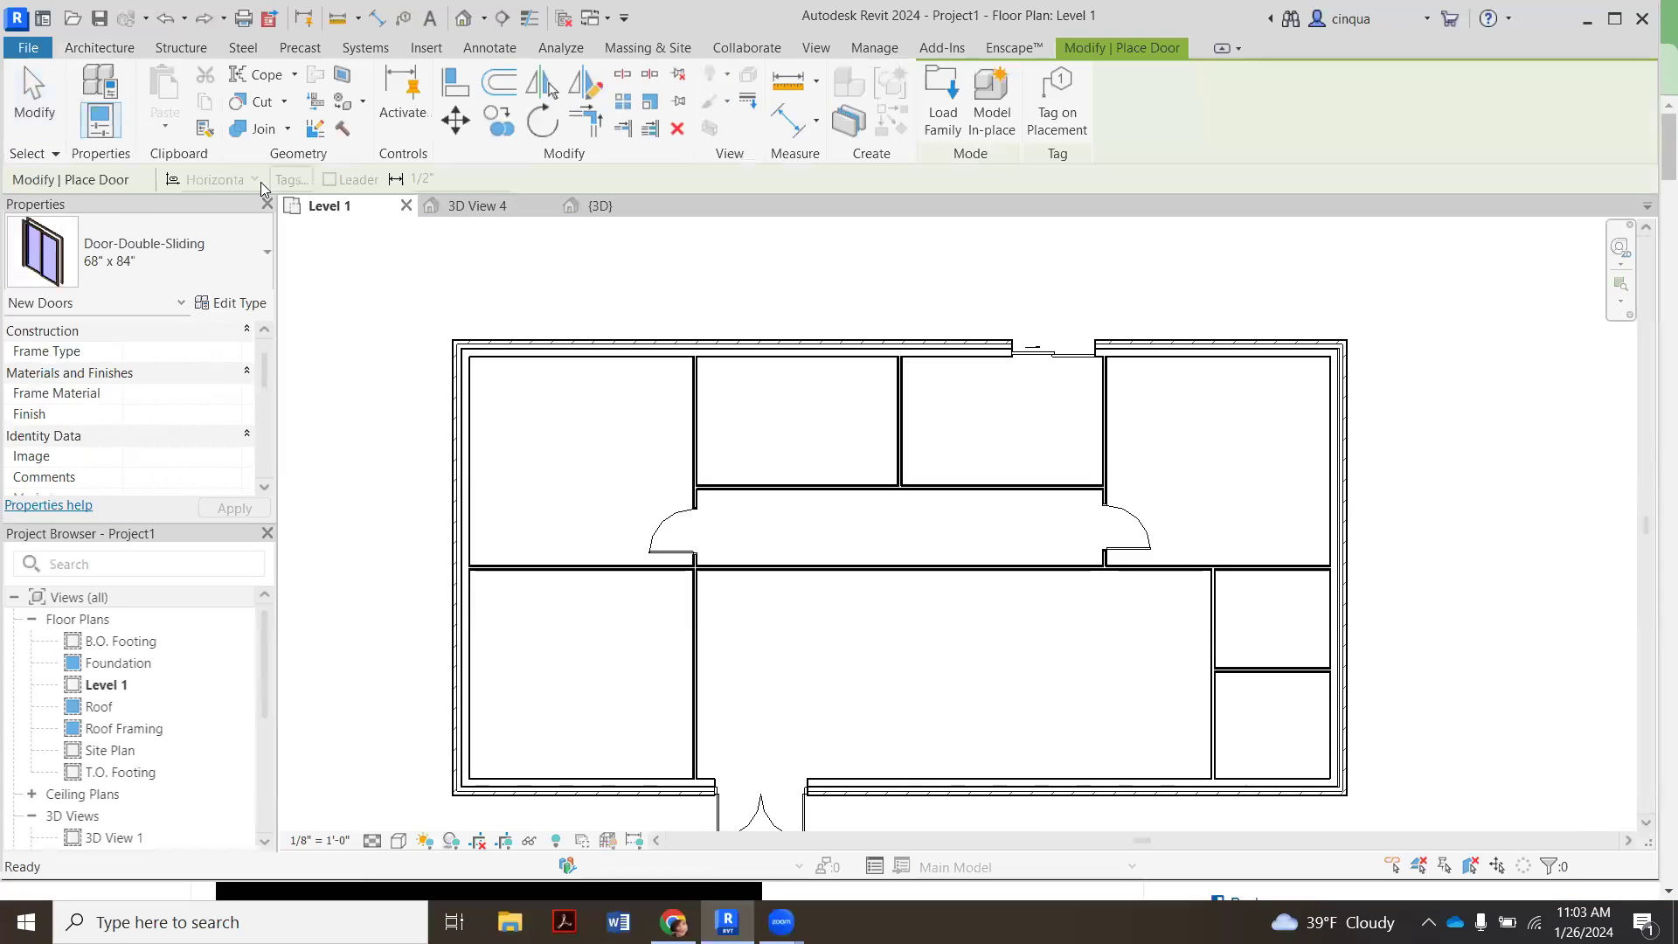
click(101, 50)
click(136, 114)
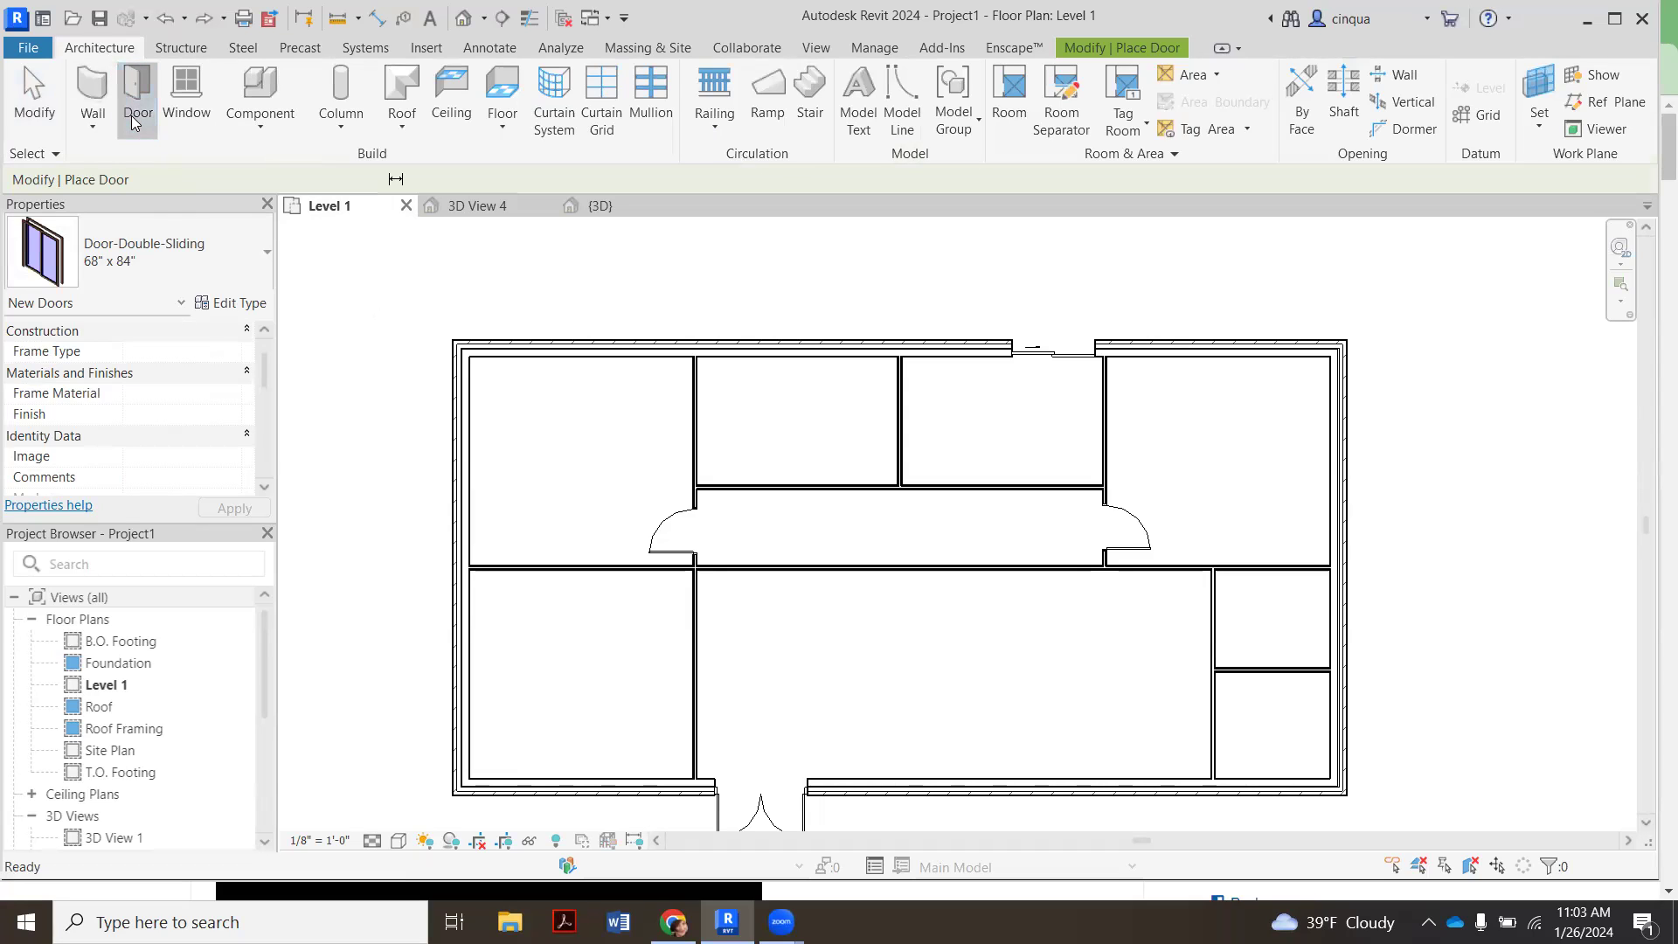
click(171, 271)
scroll(159, 537, down, 2)
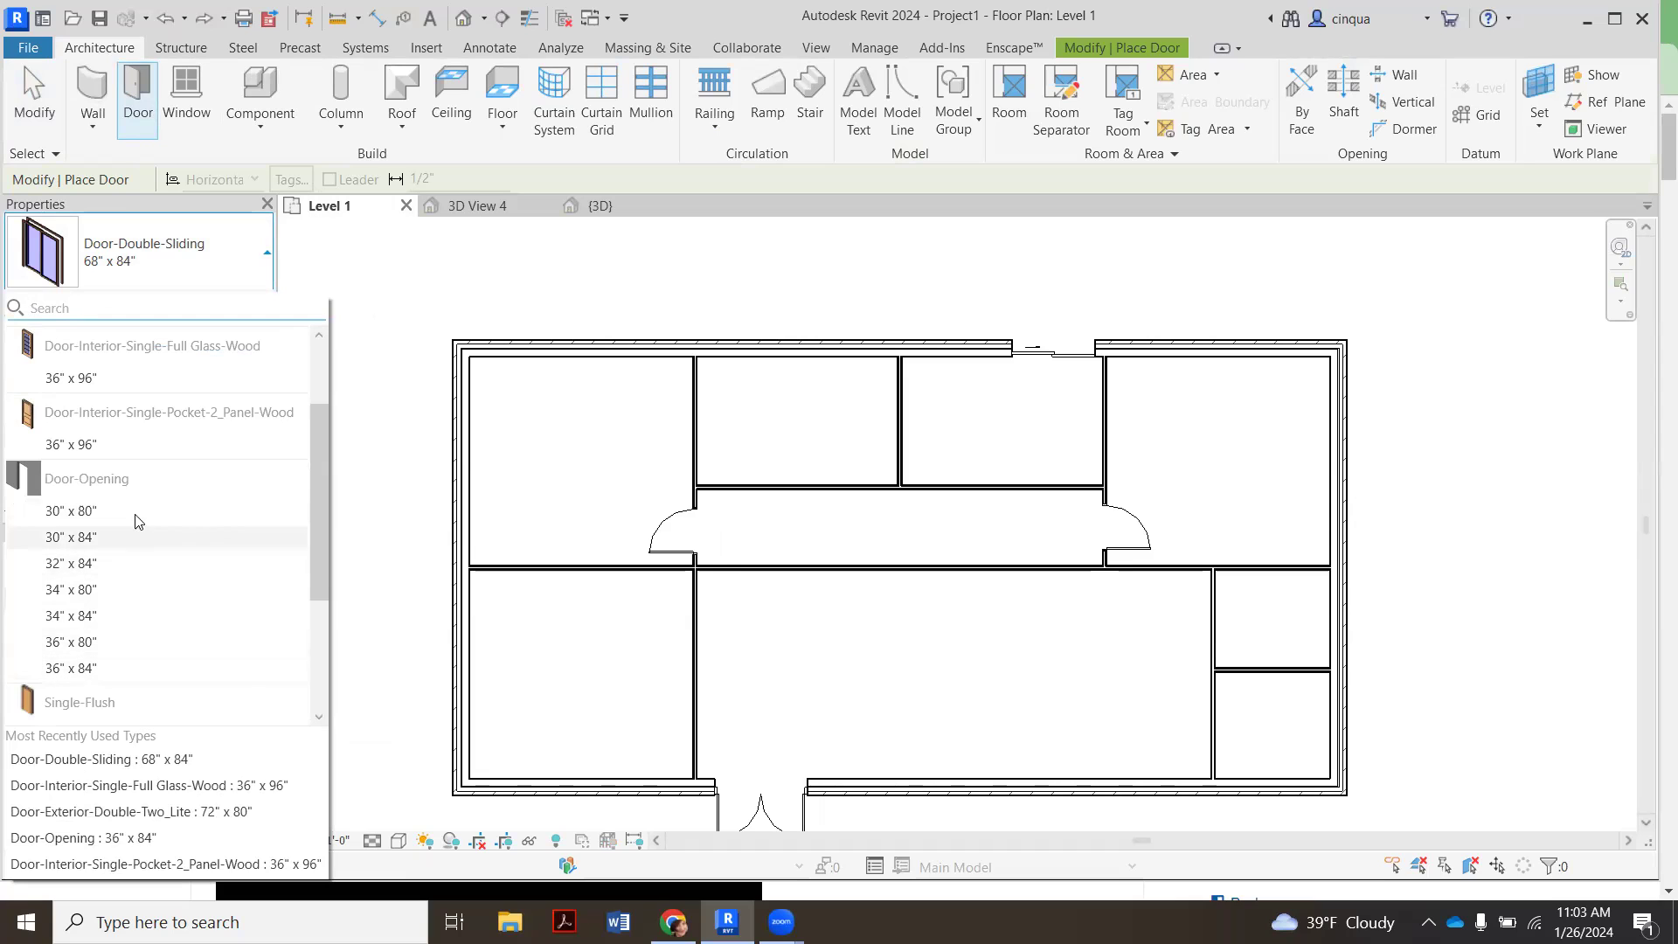
click(115, 670)
scroll(786, 573, up, 2)
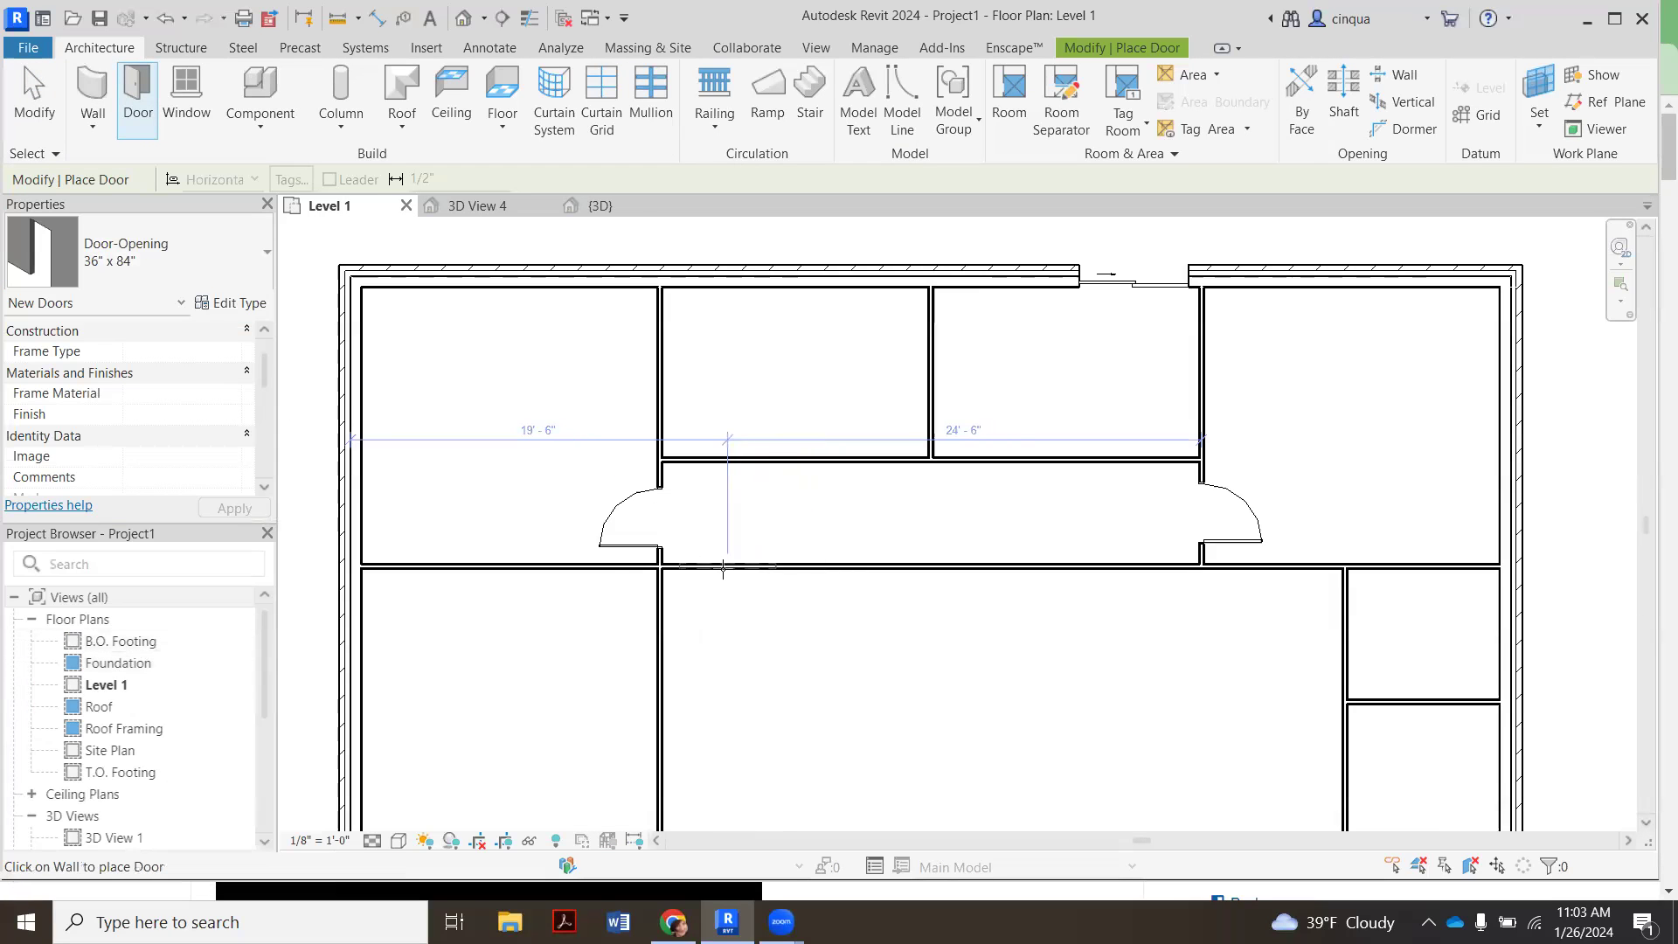
scroll(716, 568, up, 2)
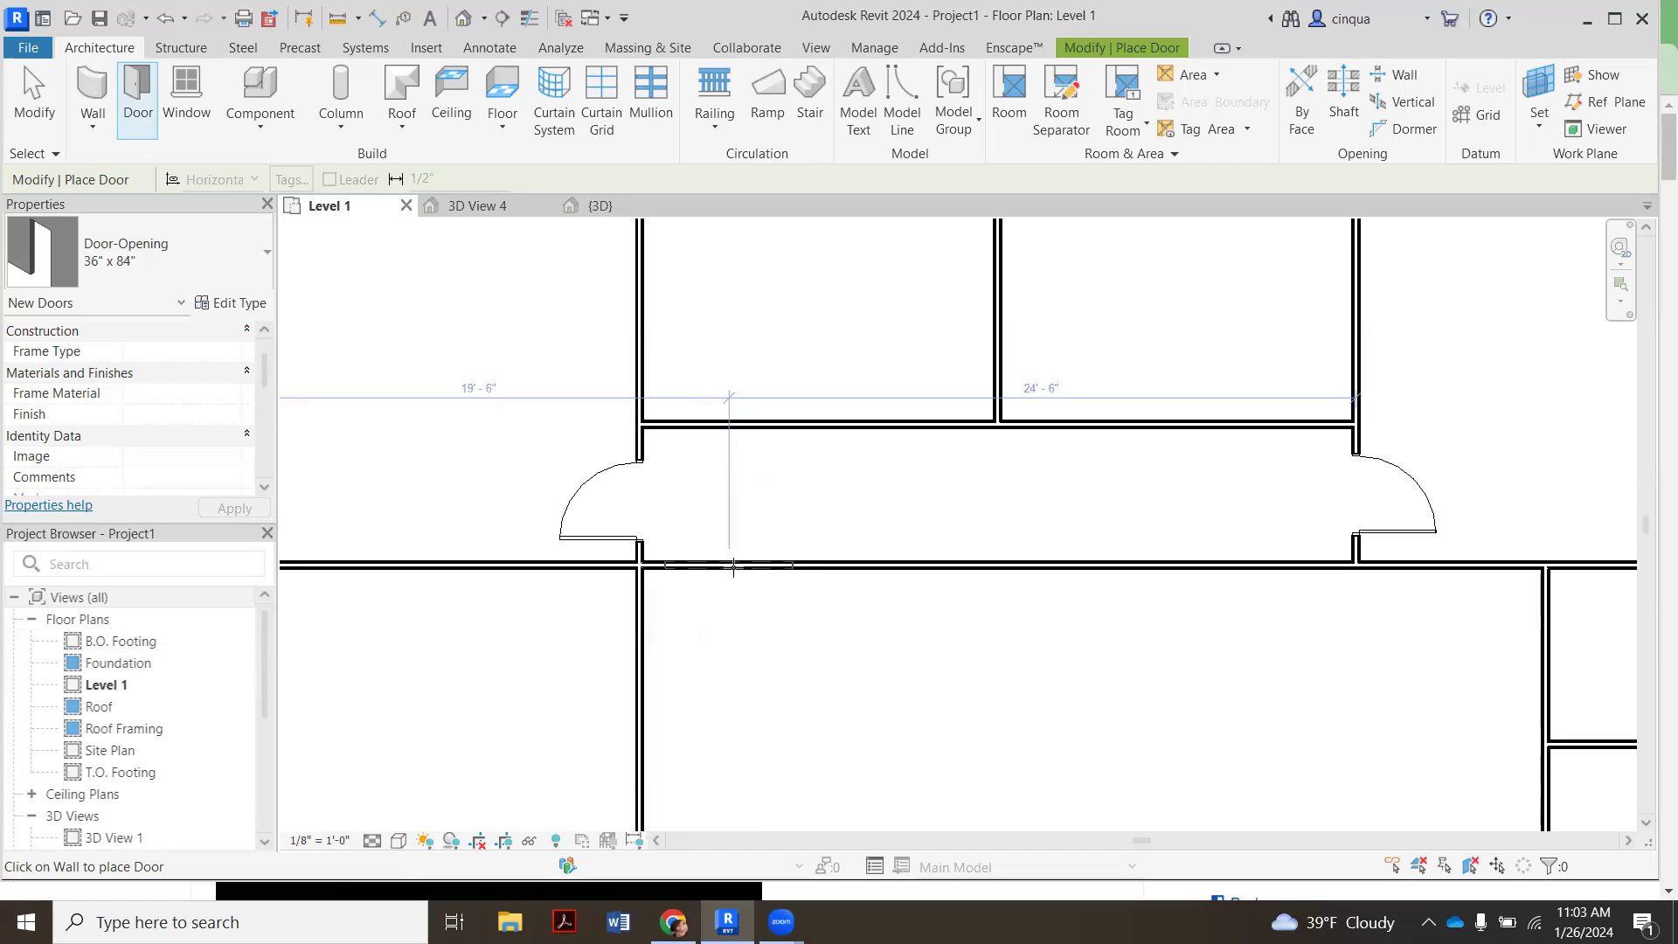
click(780, 598)
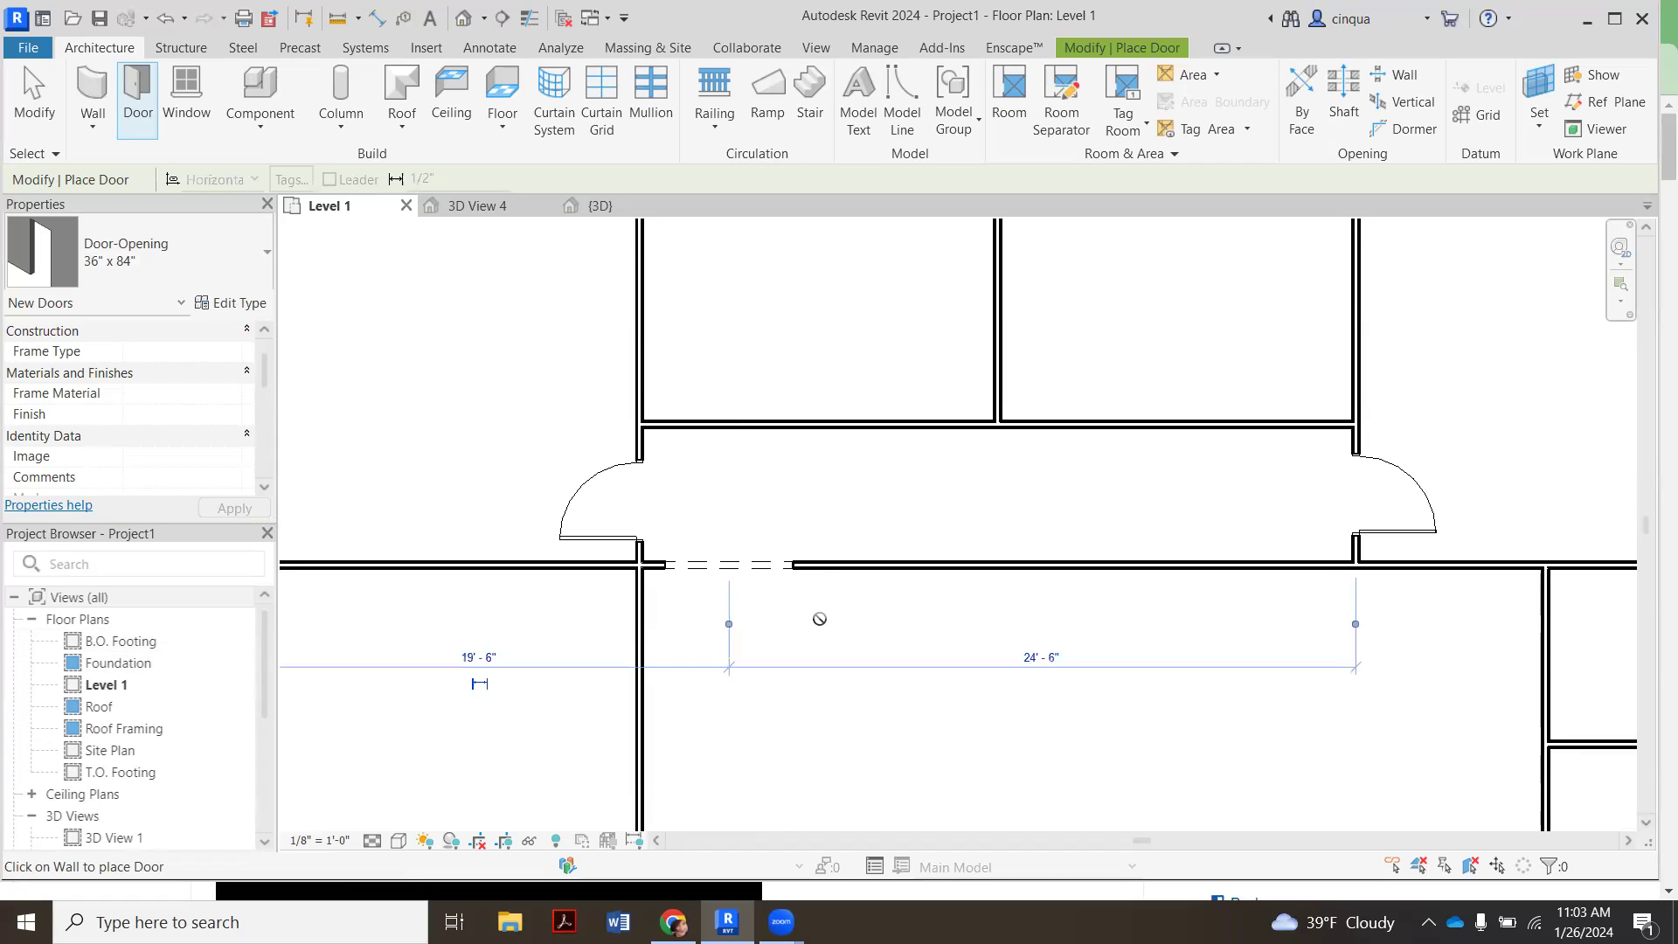
scroll(692, 606, up, 3)
key(Escape)
scroll(717, 531, down, 4)
scroll(722, 552, up, 2)
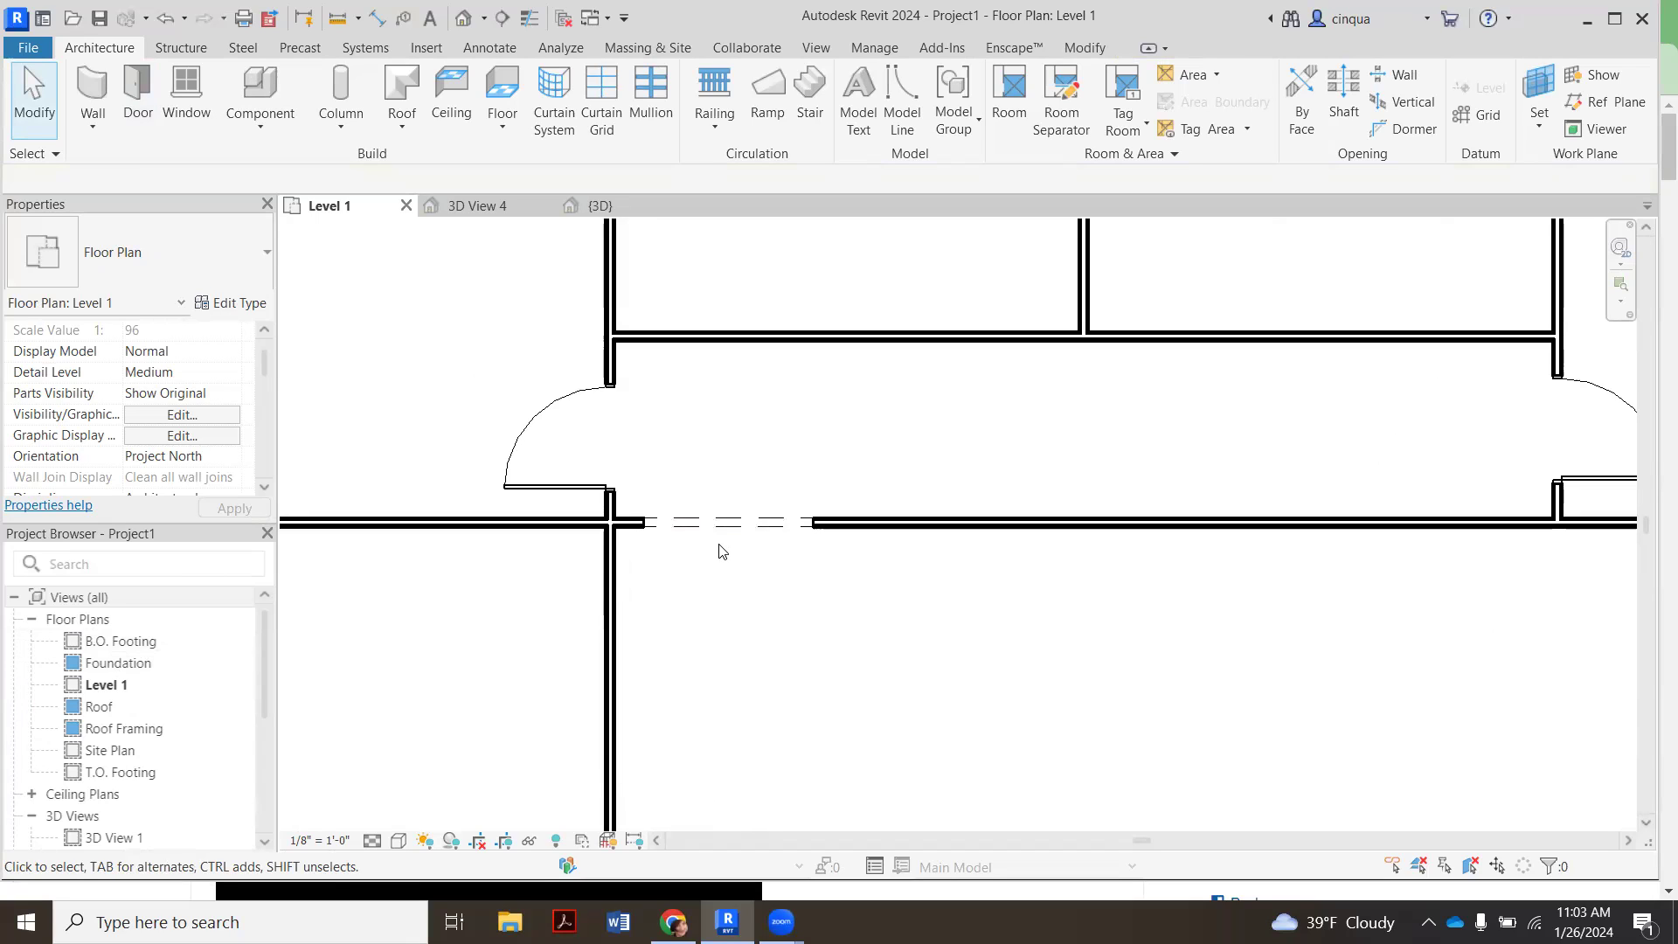
- Select the new opening in the corridor wall and look through its instance properties for size settings
scroll(699, 509, down, 1)
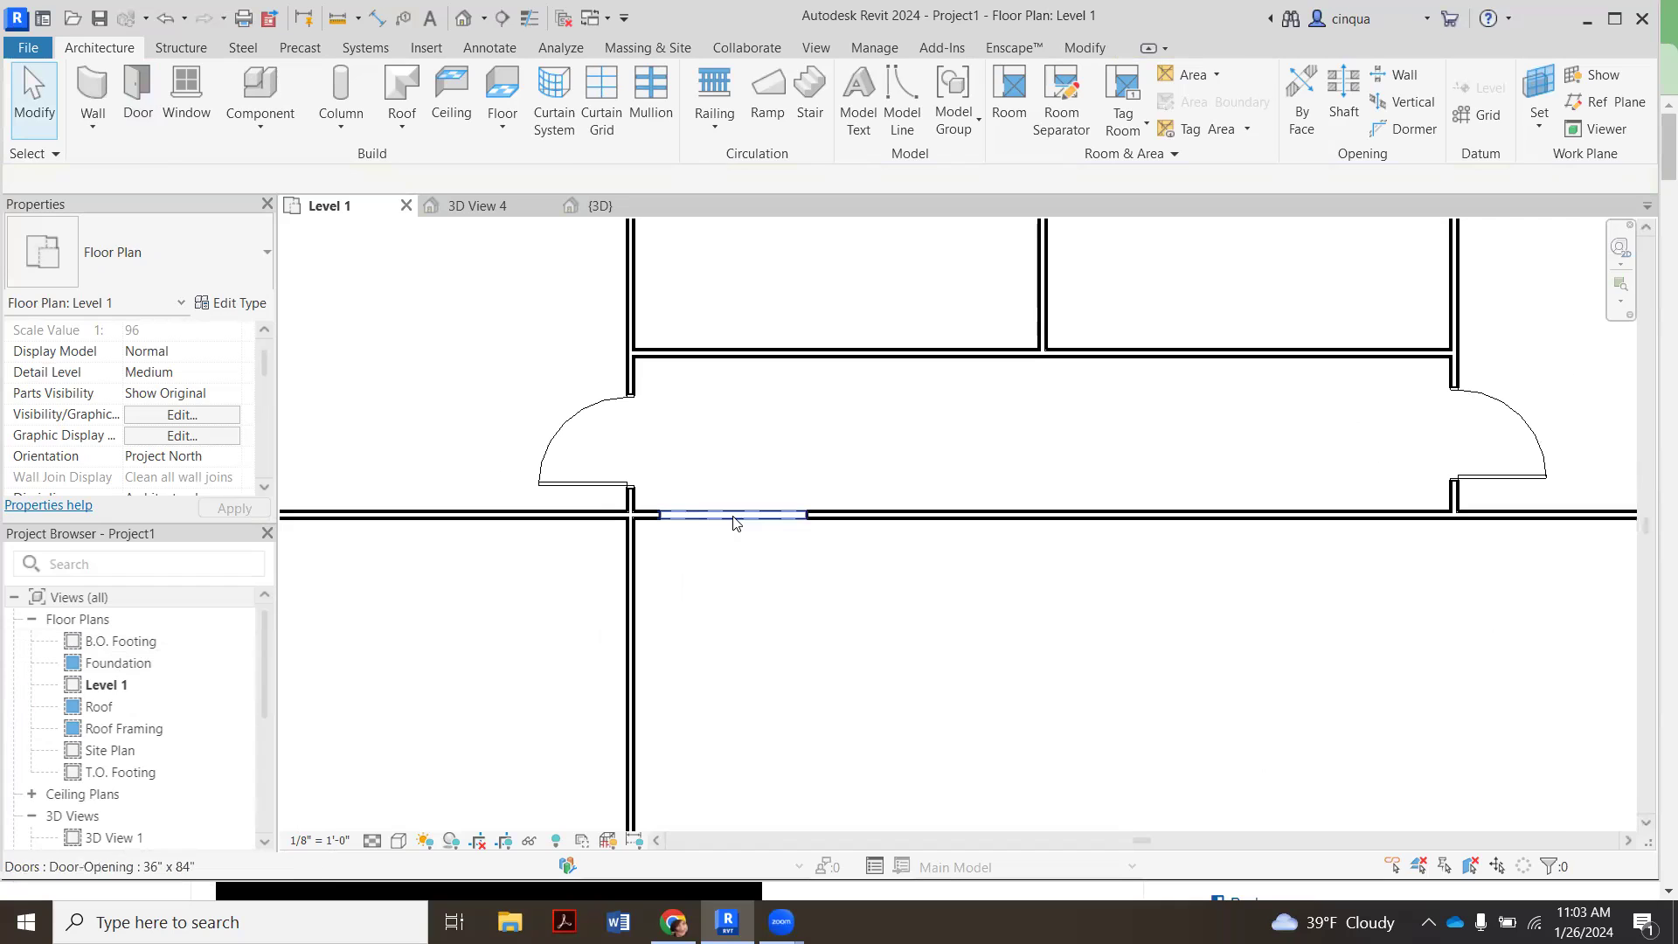
click(734, 517)
scroll(128, 441, up, 1)
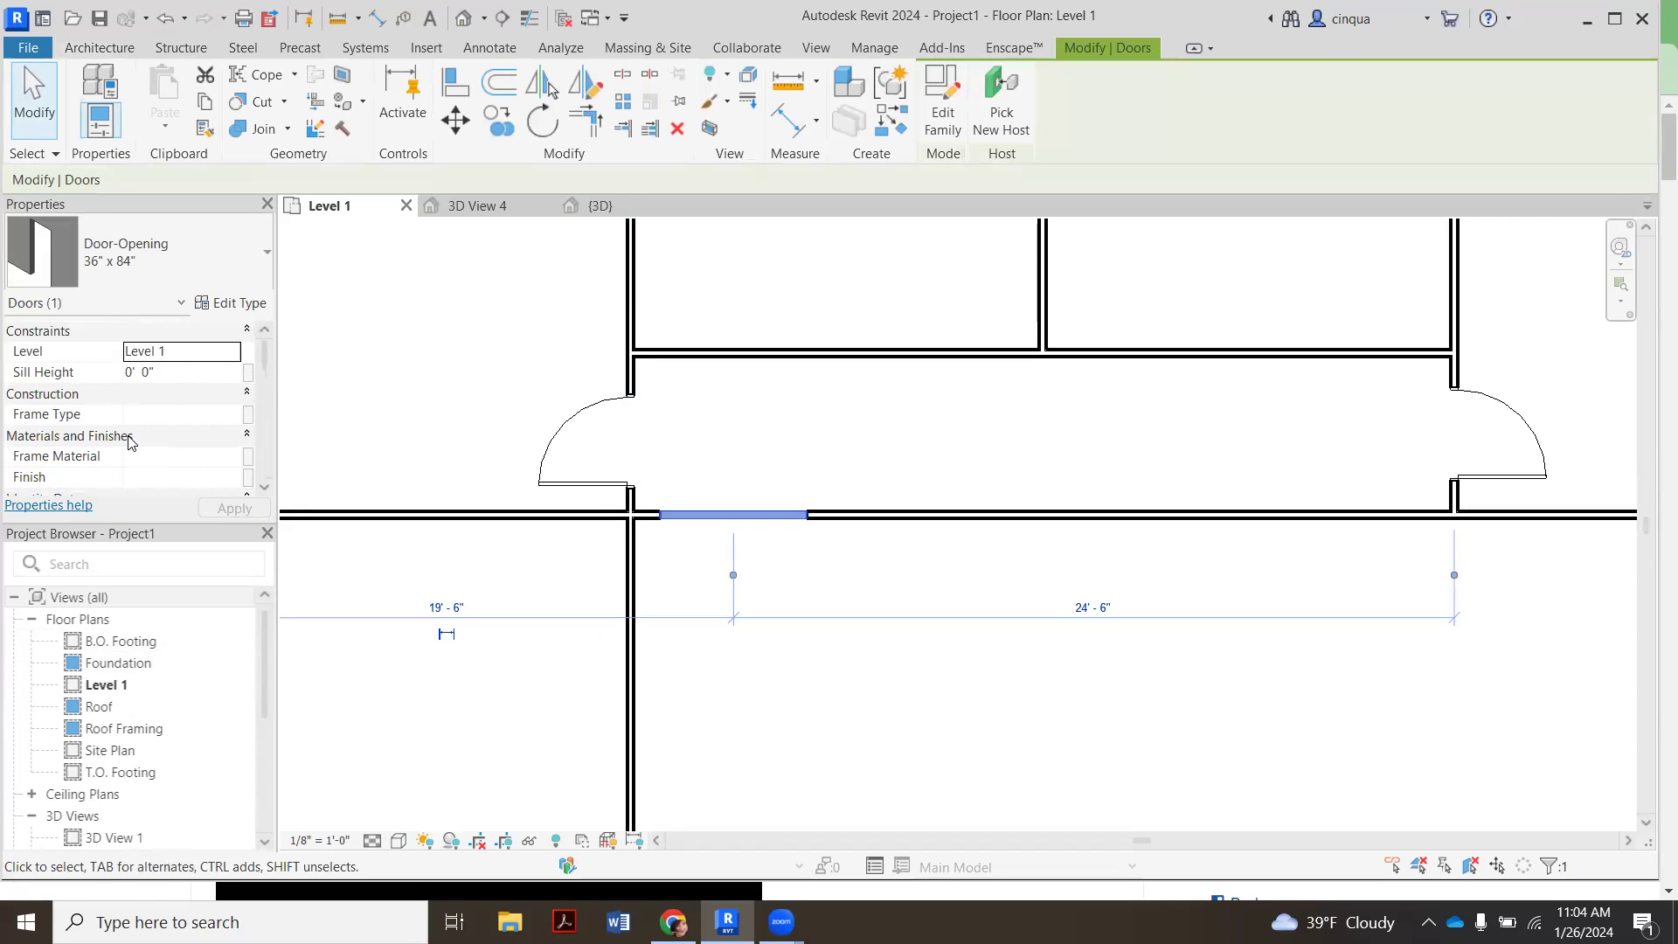
scroll(130, 435, down, 6)
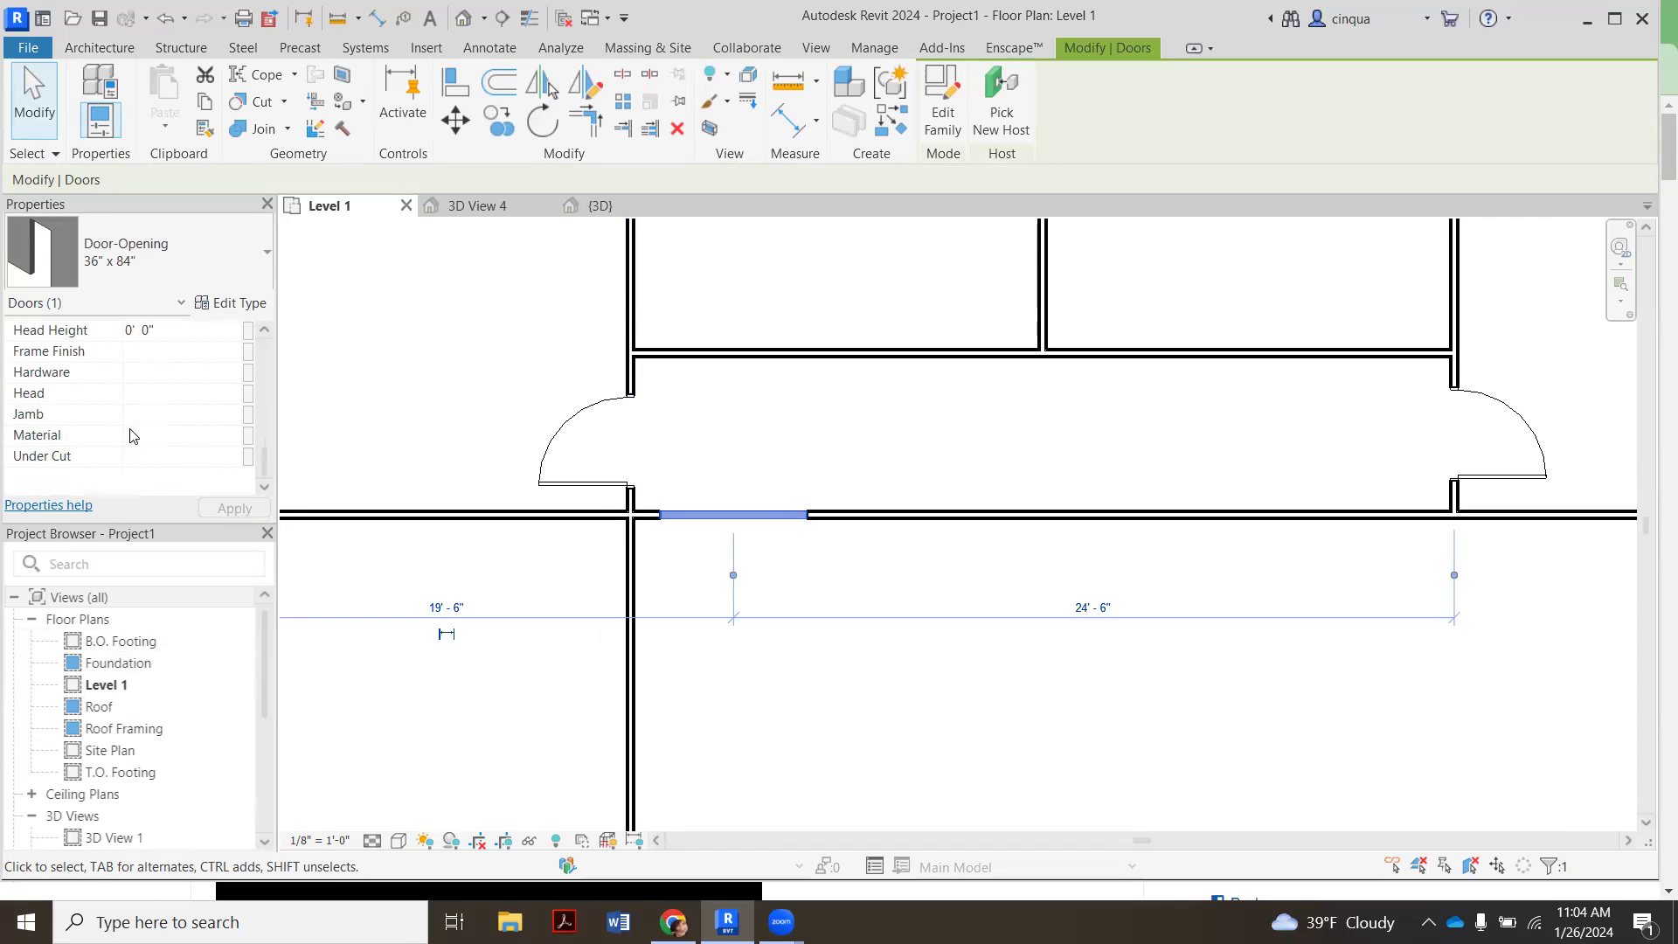
scroll(131, 435, up, 6)
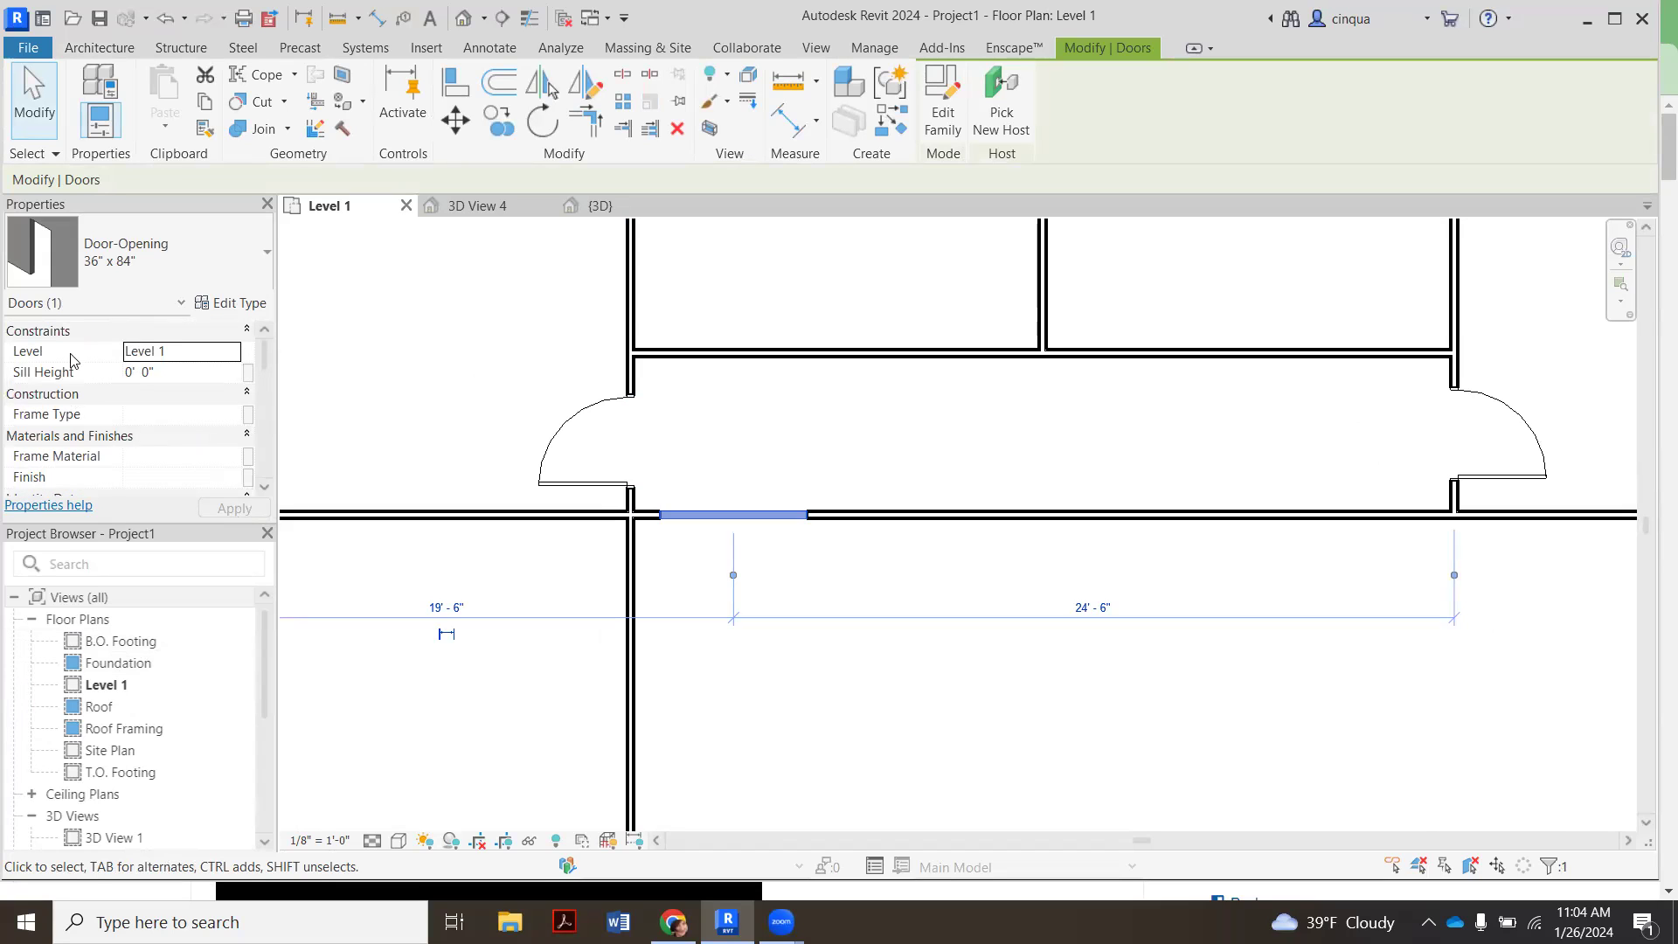
scroll(65, 411, down, 8)
scroll(127, 414, up, 8)
scroll(84, 400, down, 6)
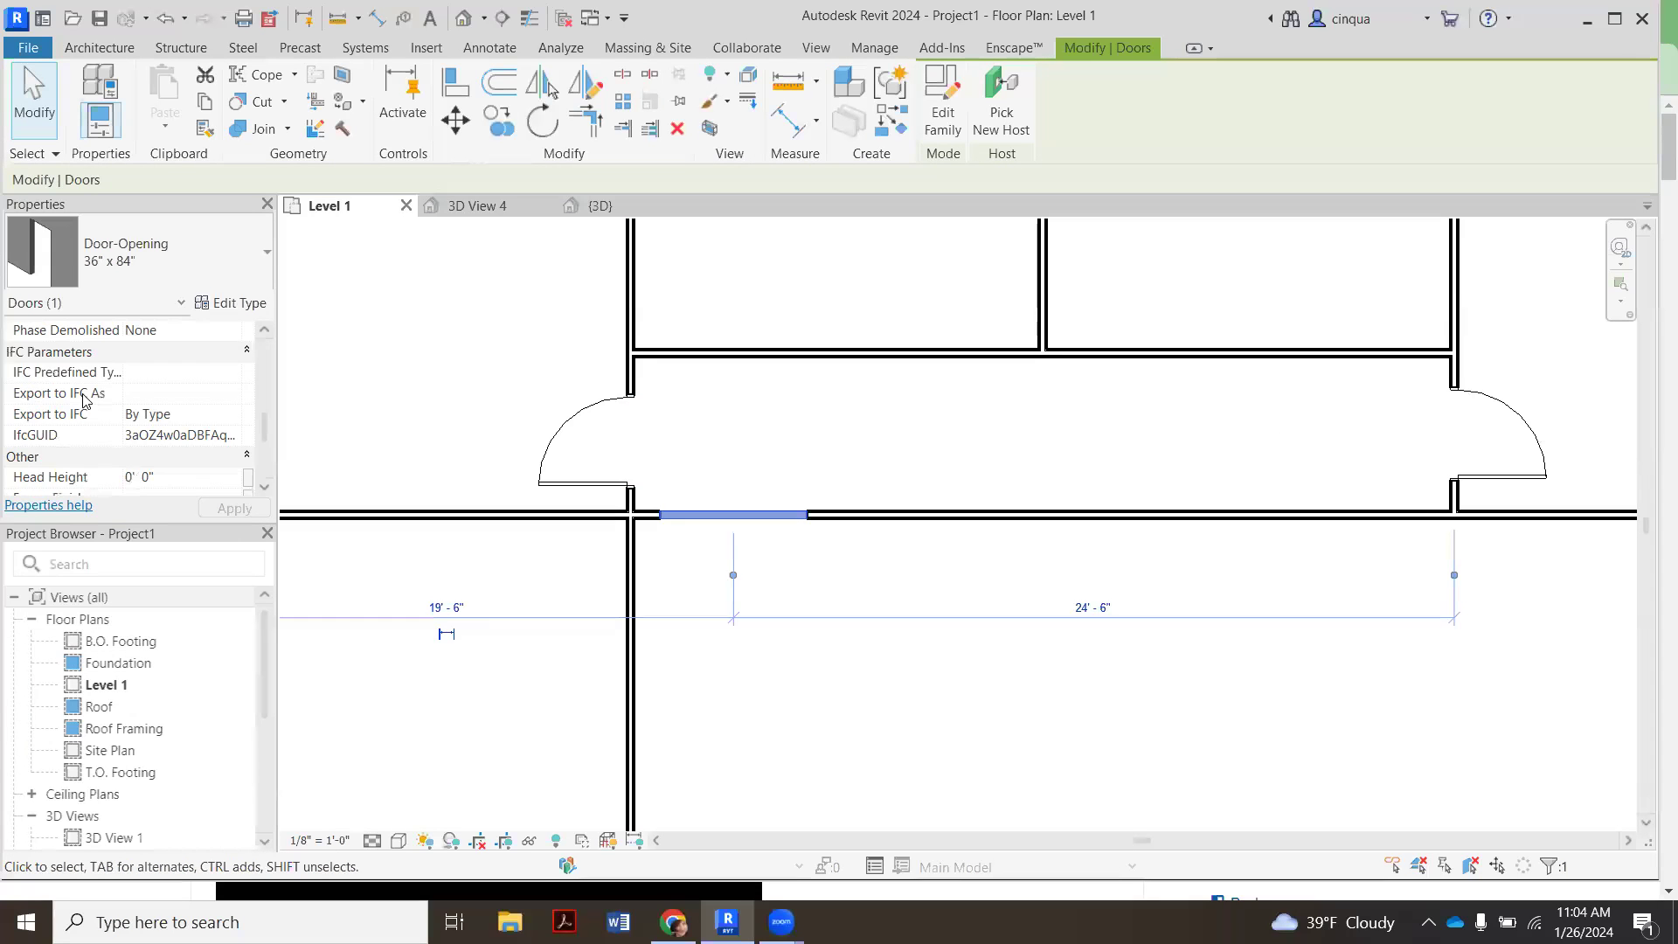
scroll(83, 400, up, 6)
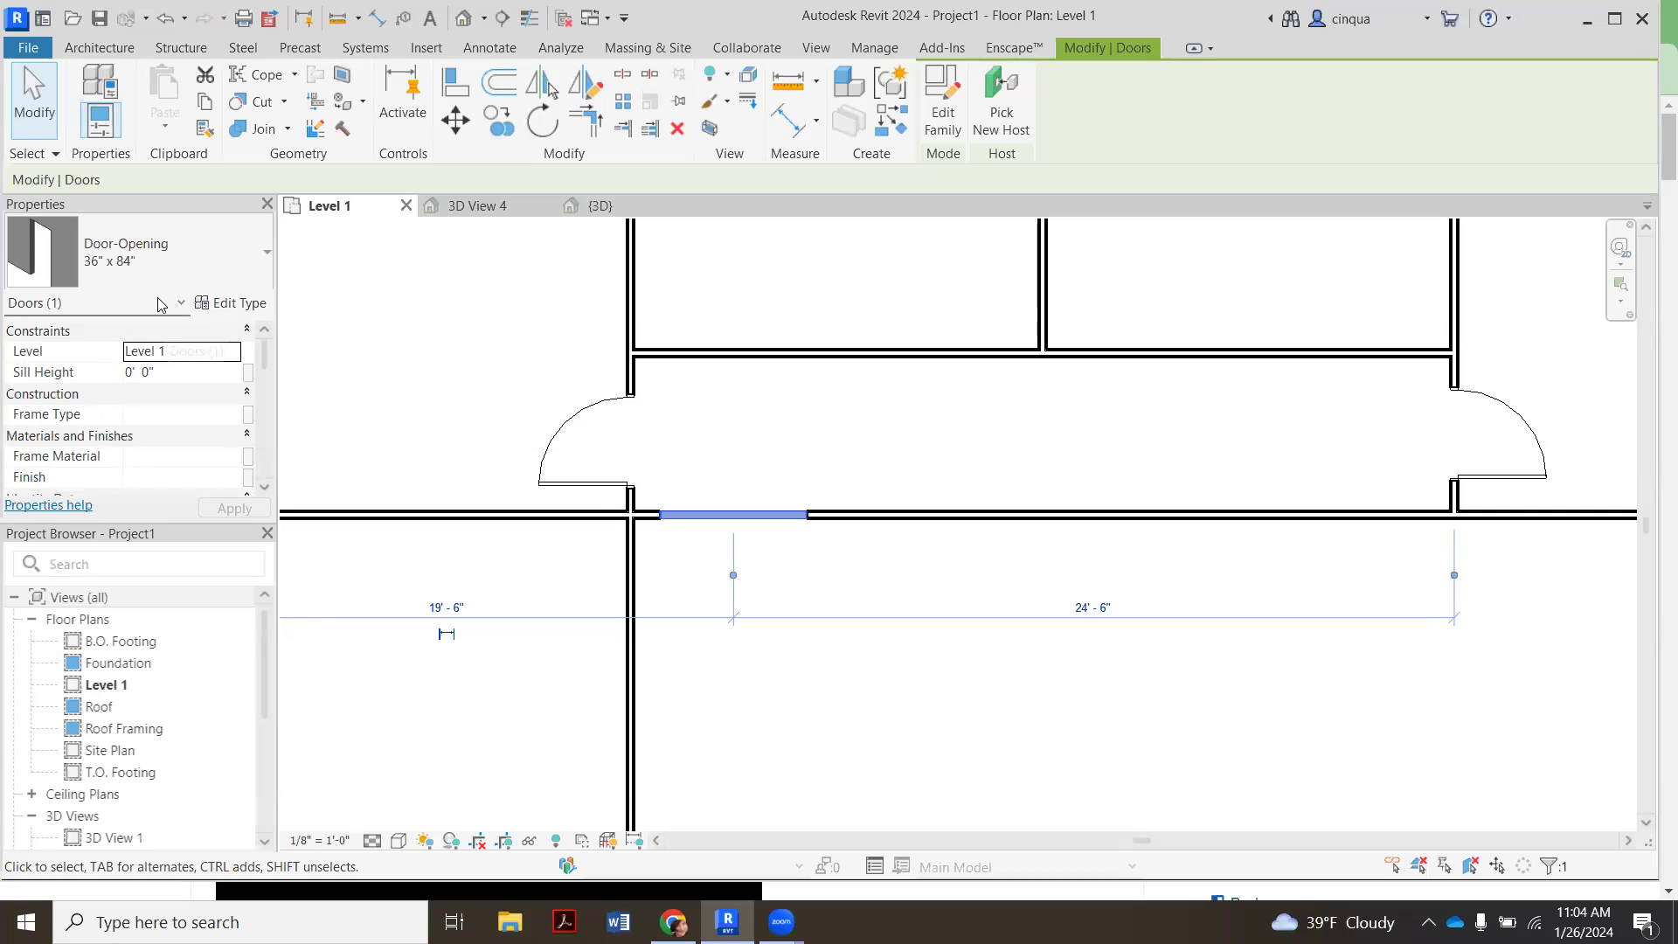
- Edit the opening's type properties and set its Rough Width to 8'
click(243, 304)
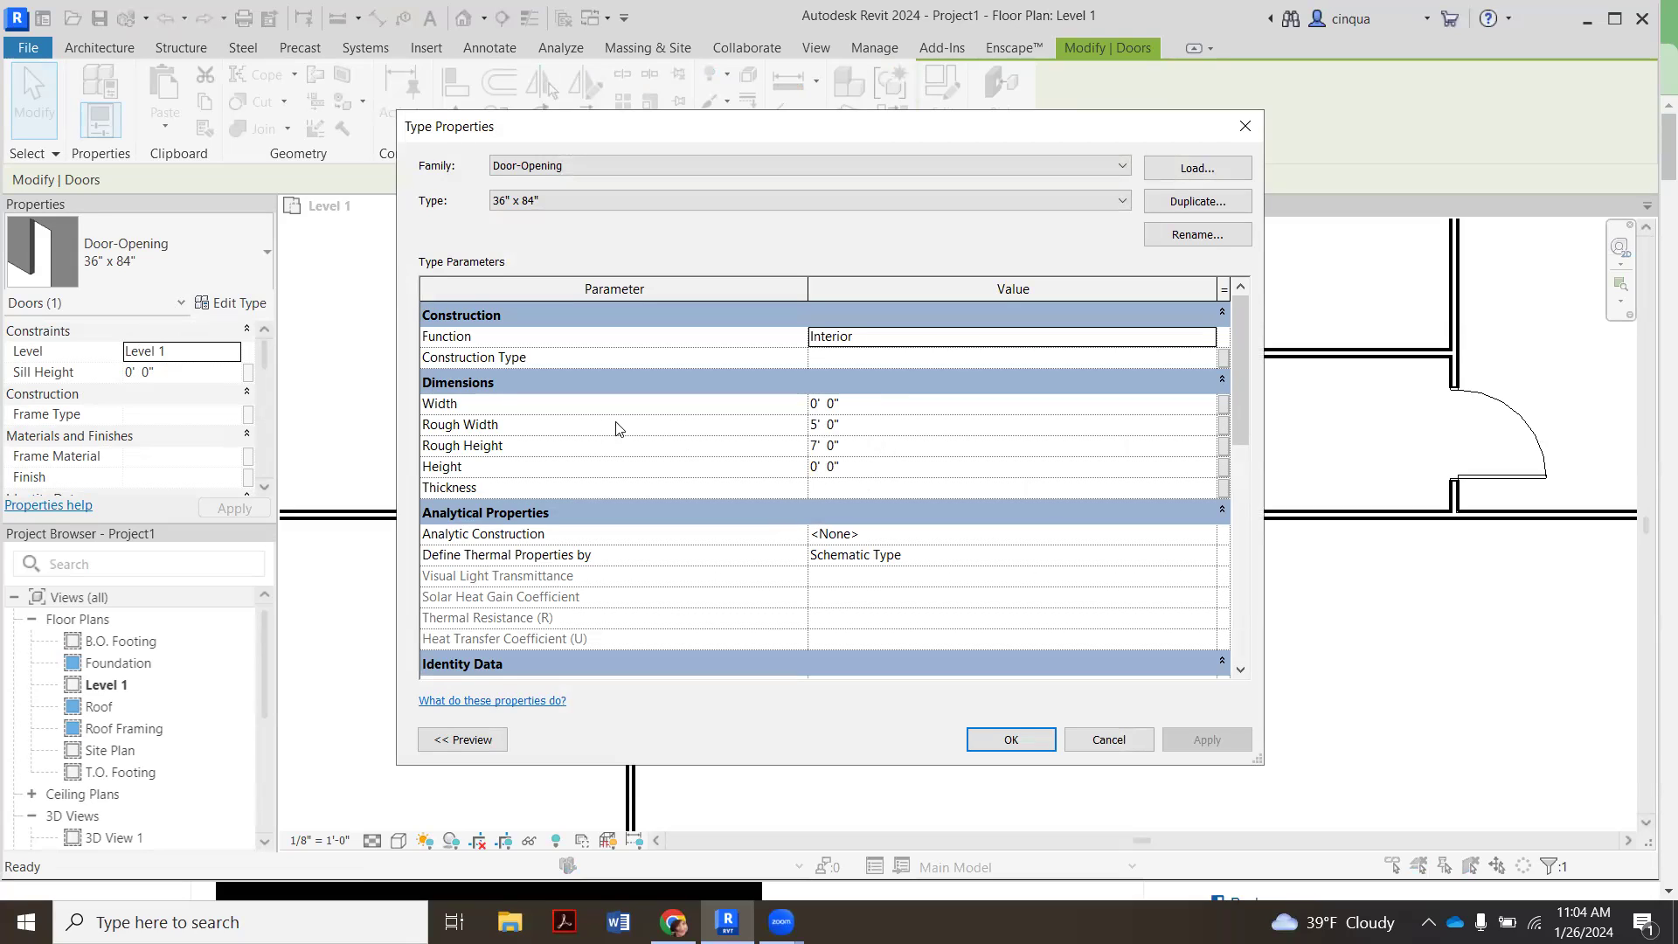
click(881, 423)
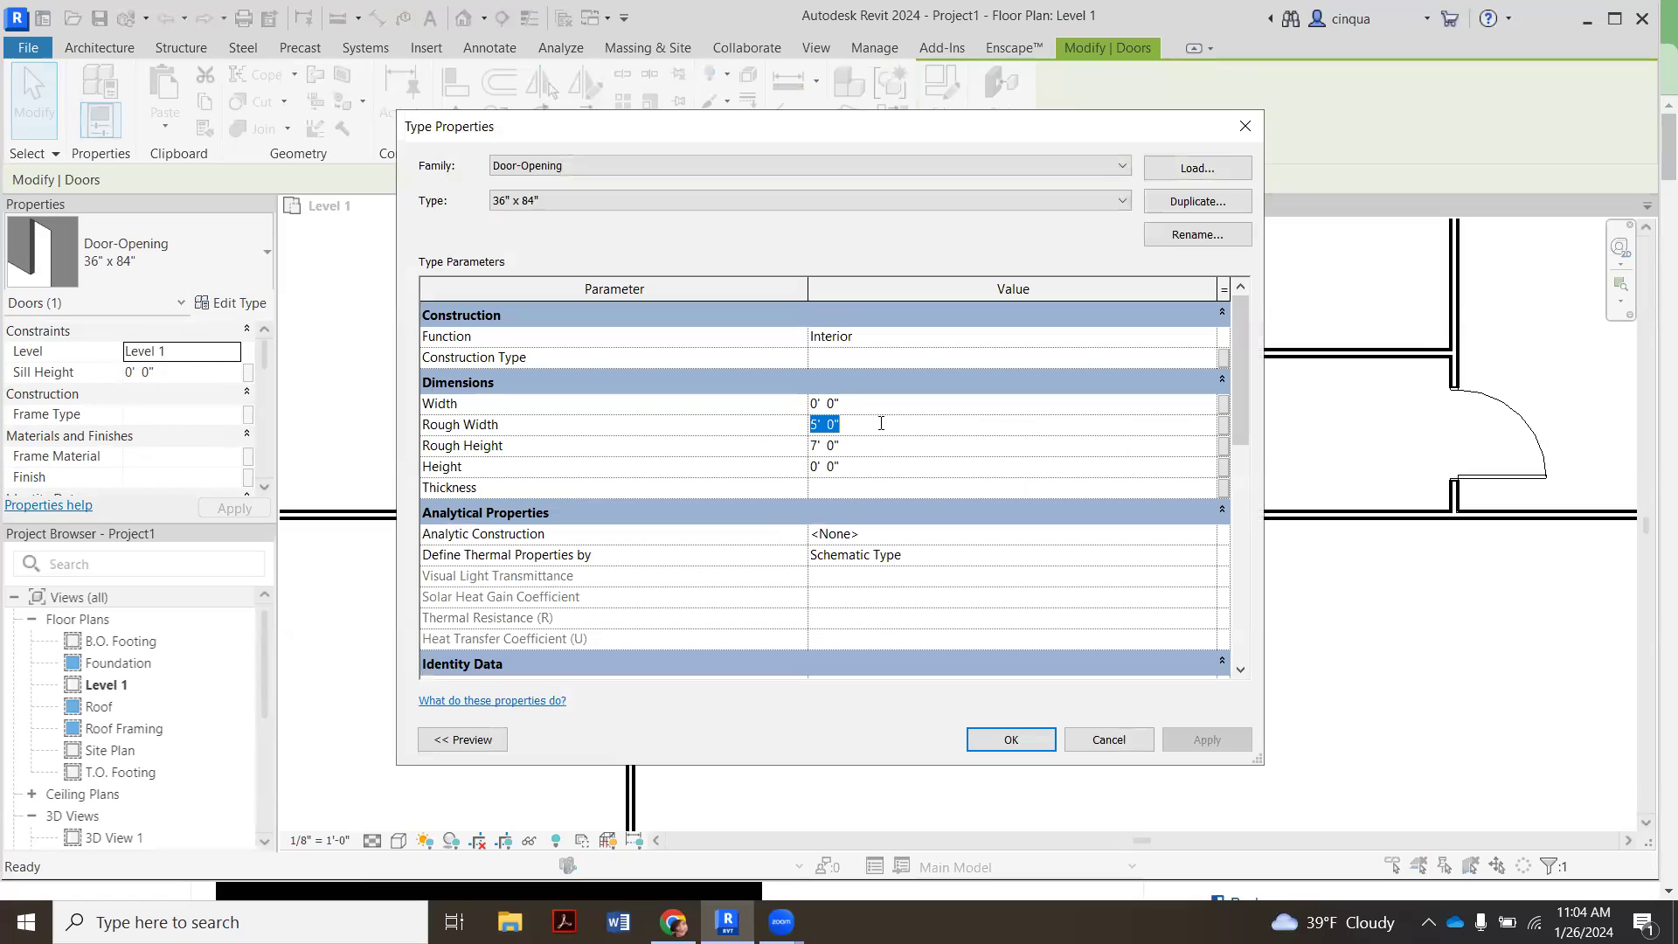
text(8')
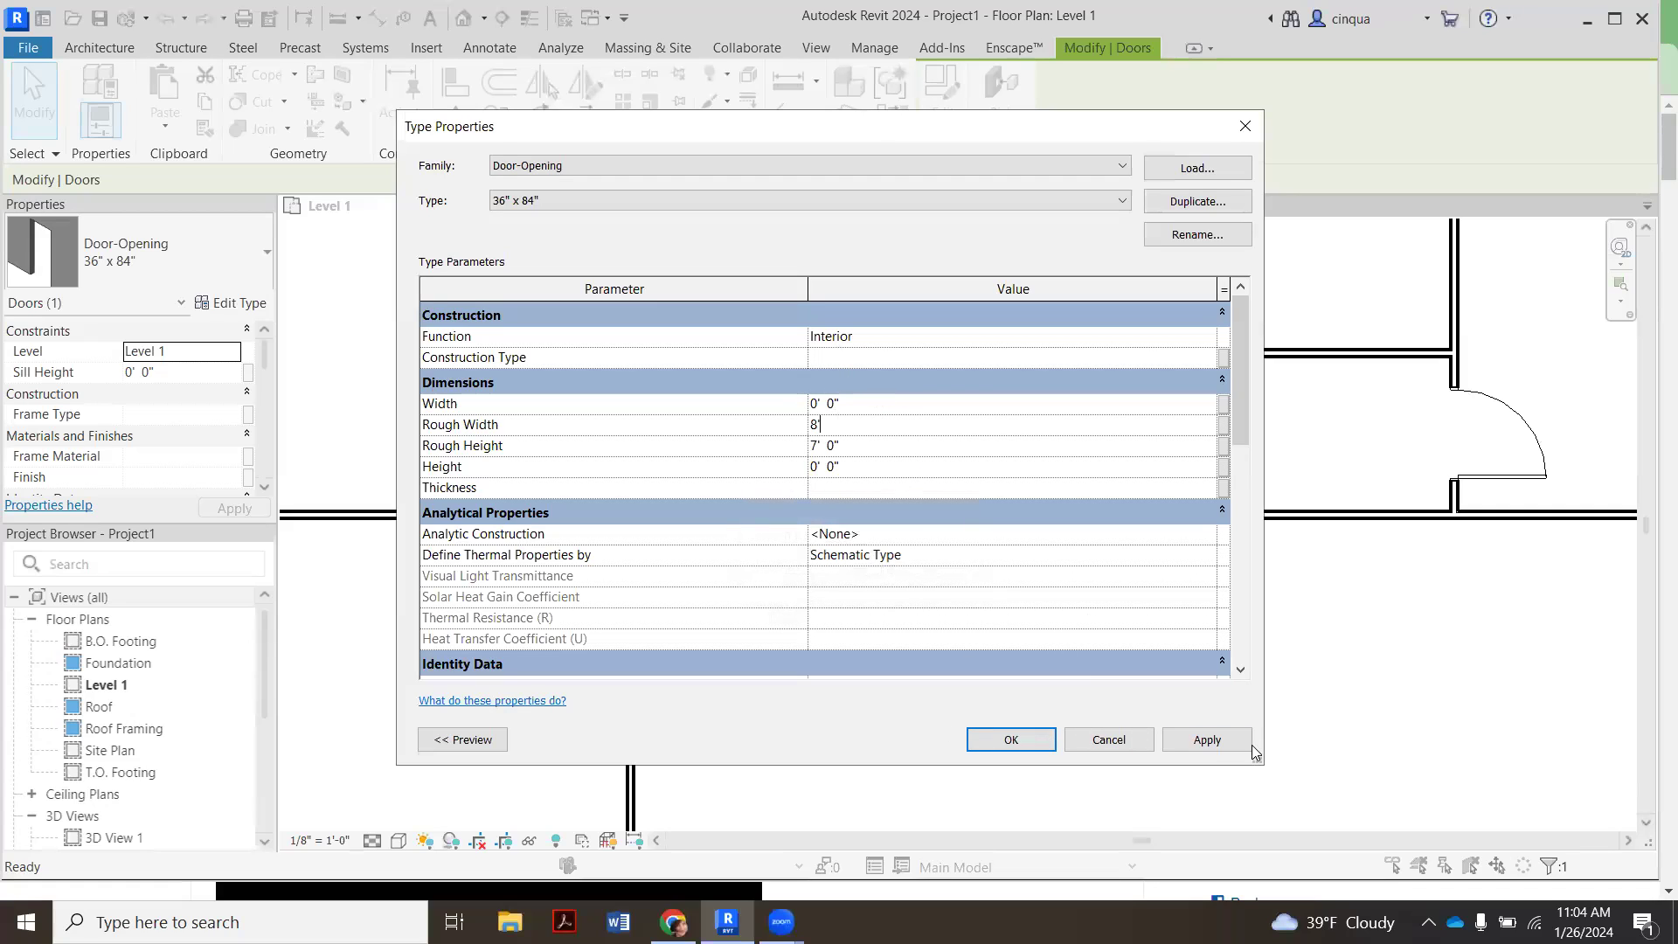
click(1210, 744)
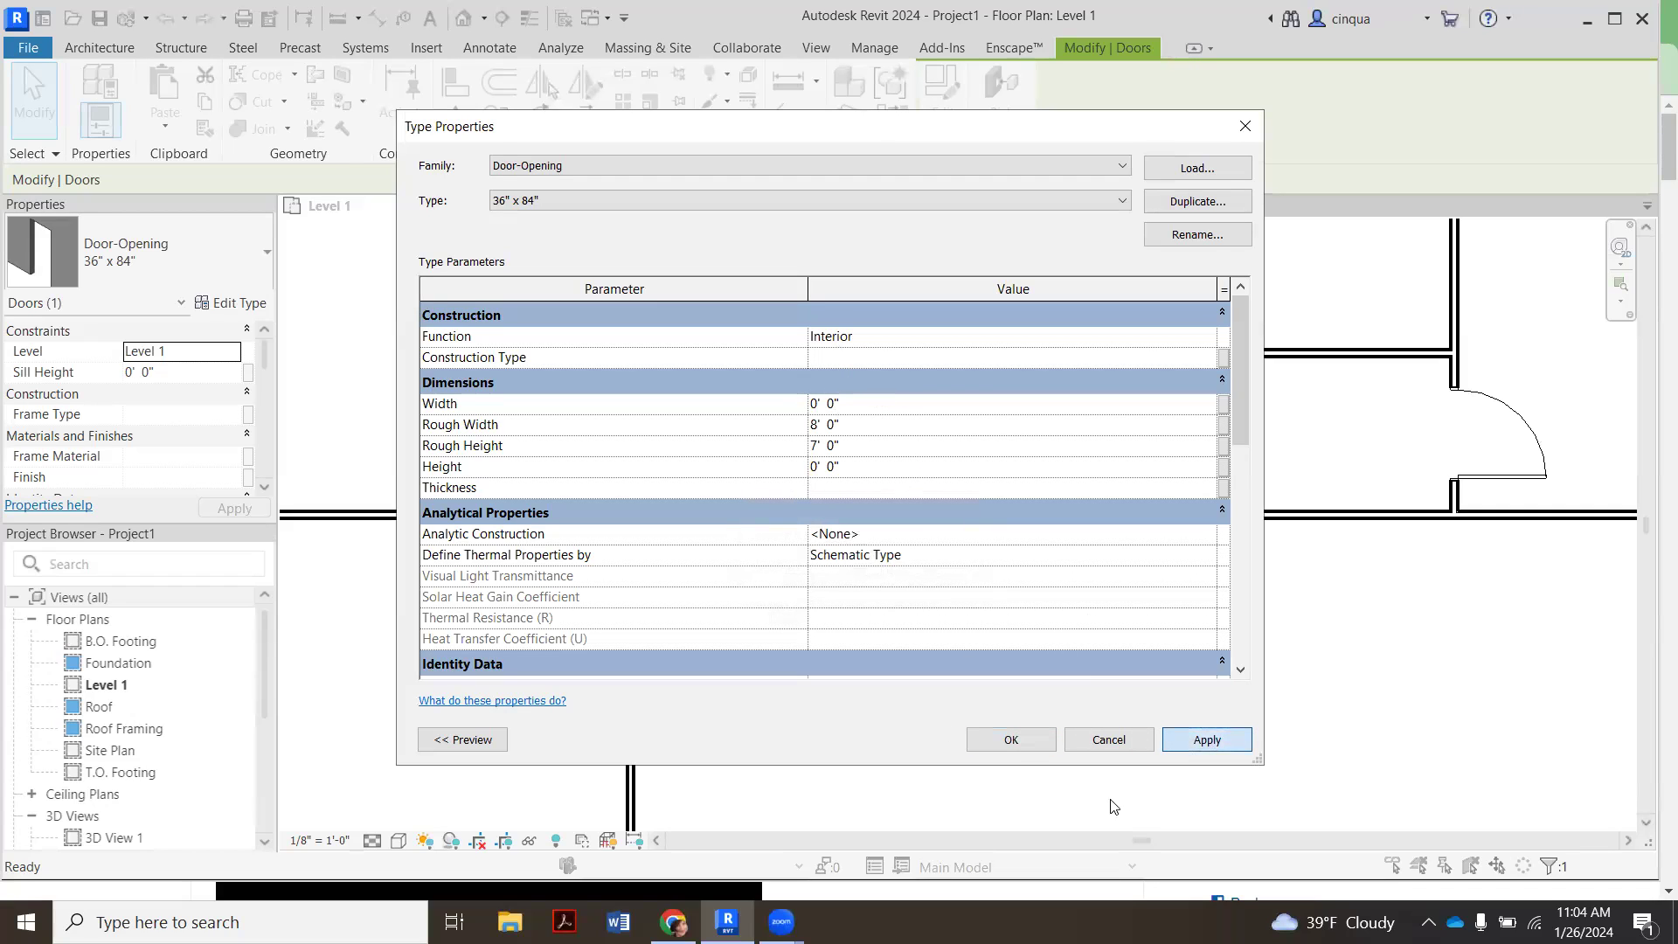
click(1011, 740)
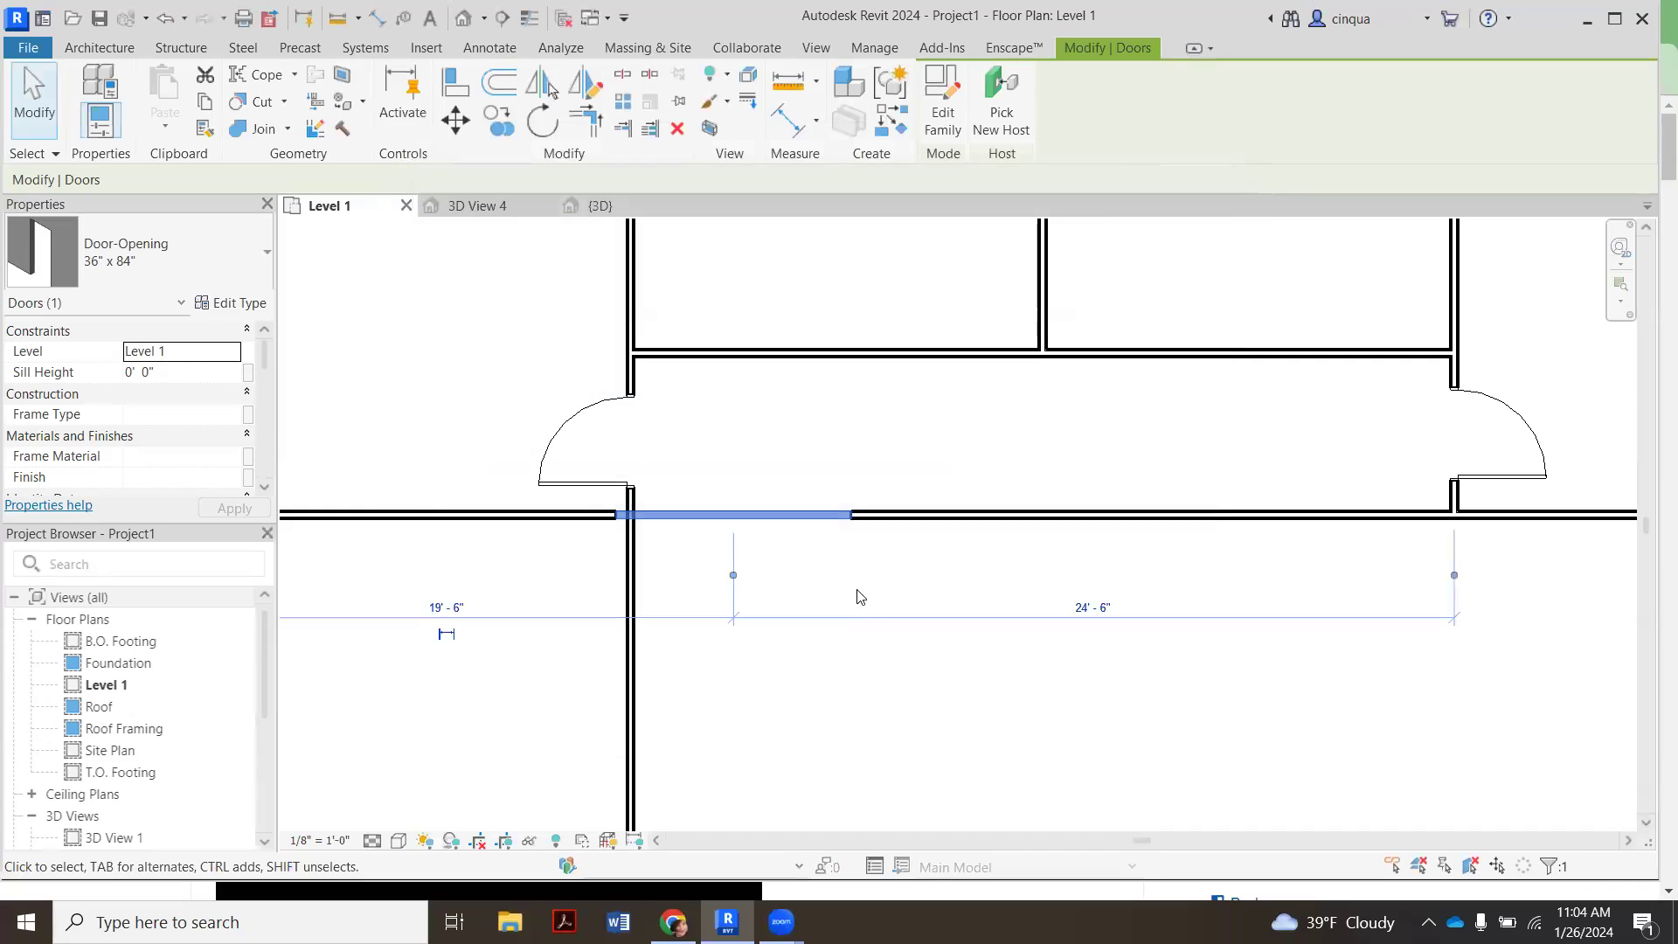
- Move the widened opening east along the corridor wall, clear of the wall junction, to 22'-8" from the corridor's east wall
click(846, 593)
click(756, 513)
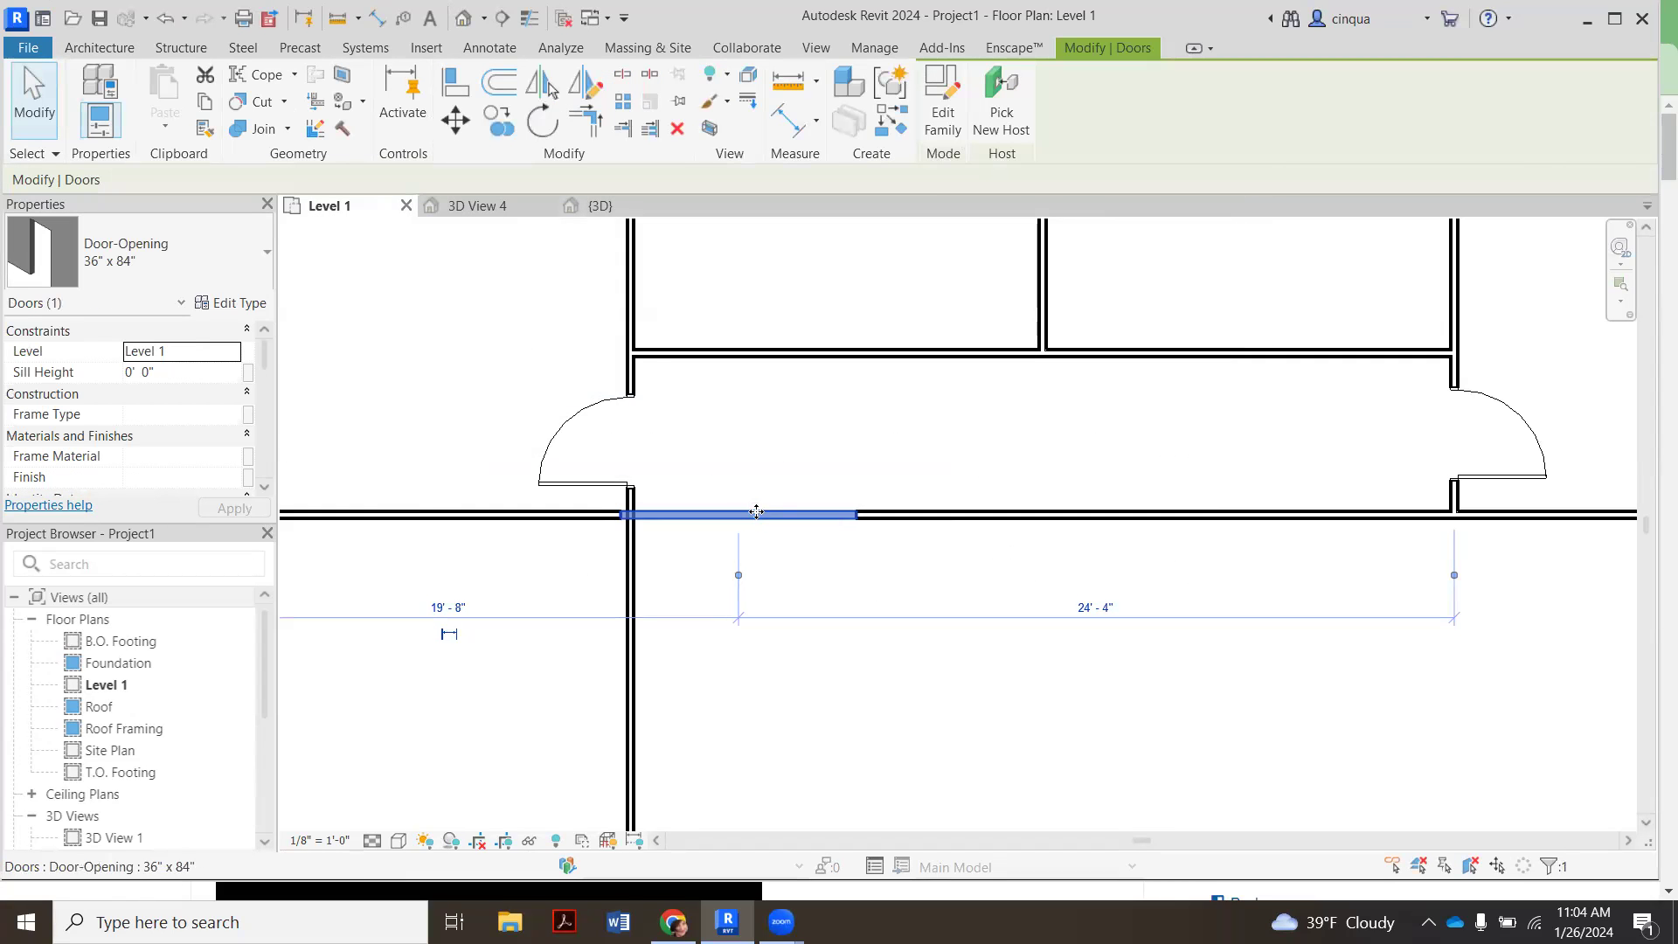
click(794, 599)
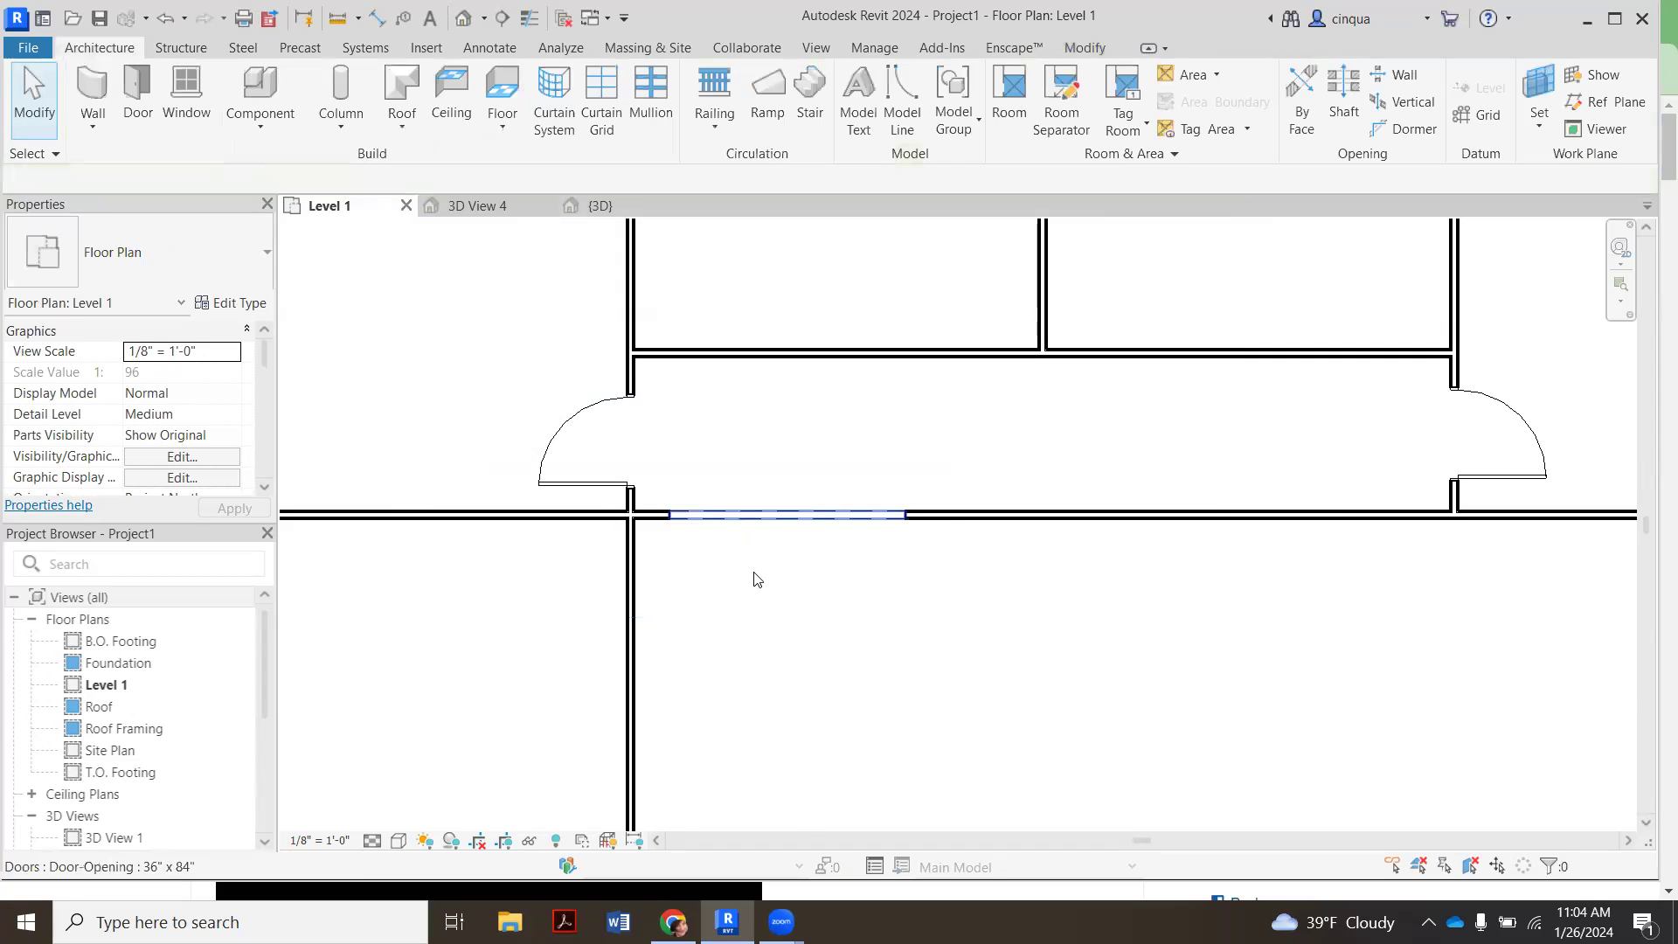
scroll(780, 510, down, 1)
click(780, 508)
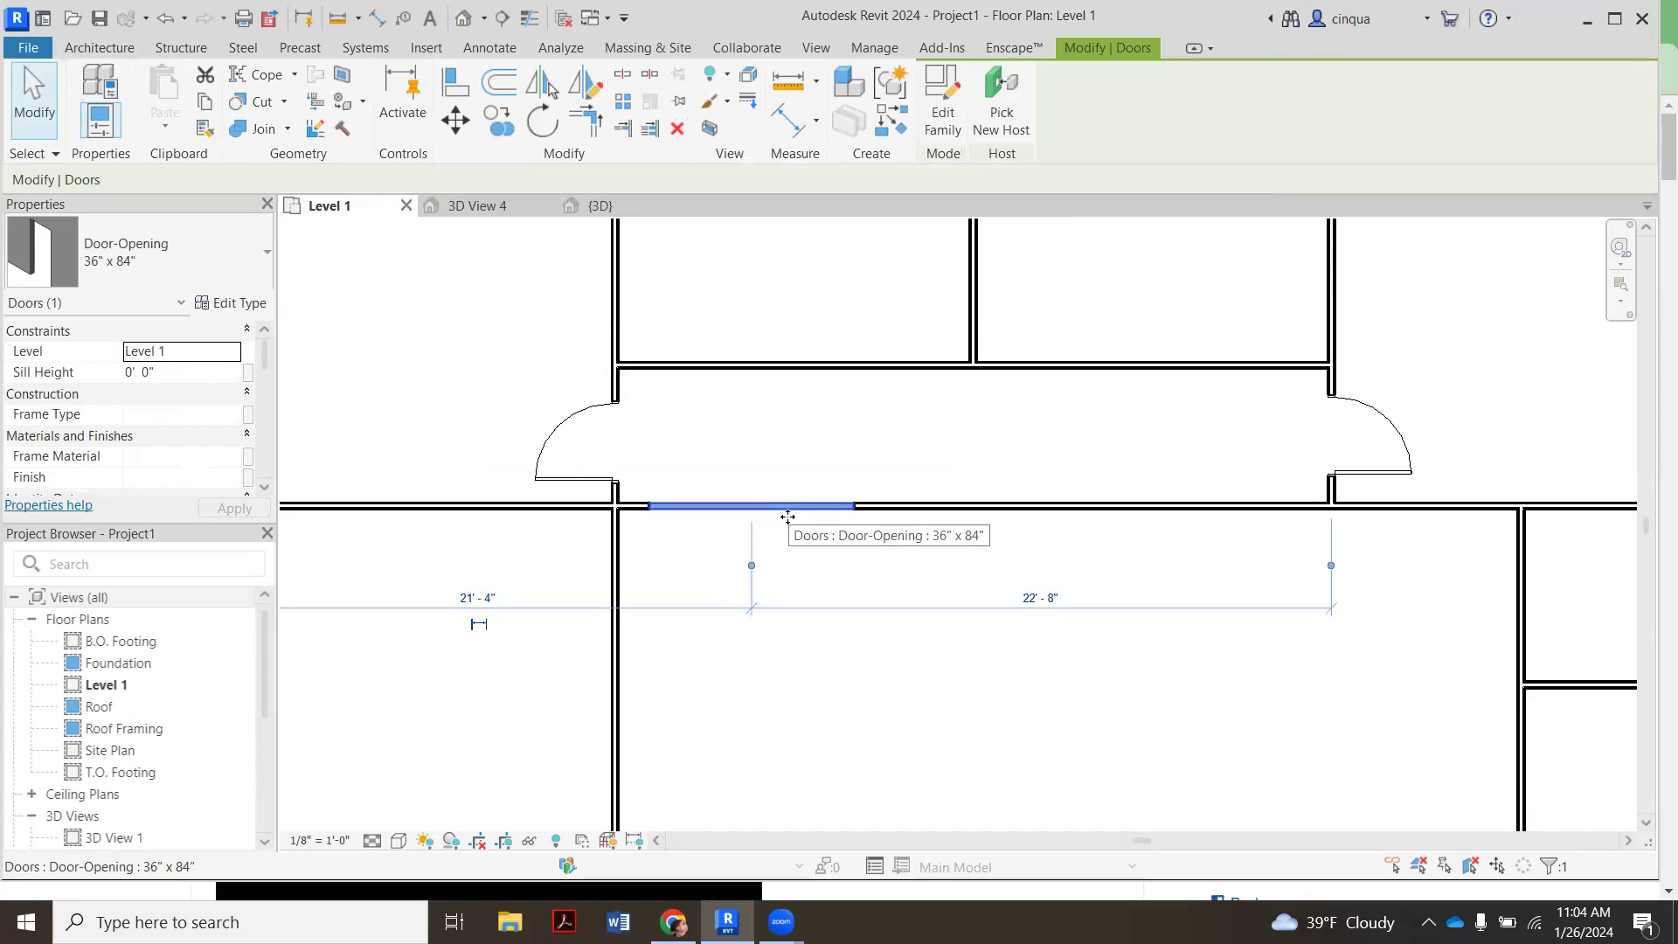
click(840, 646)
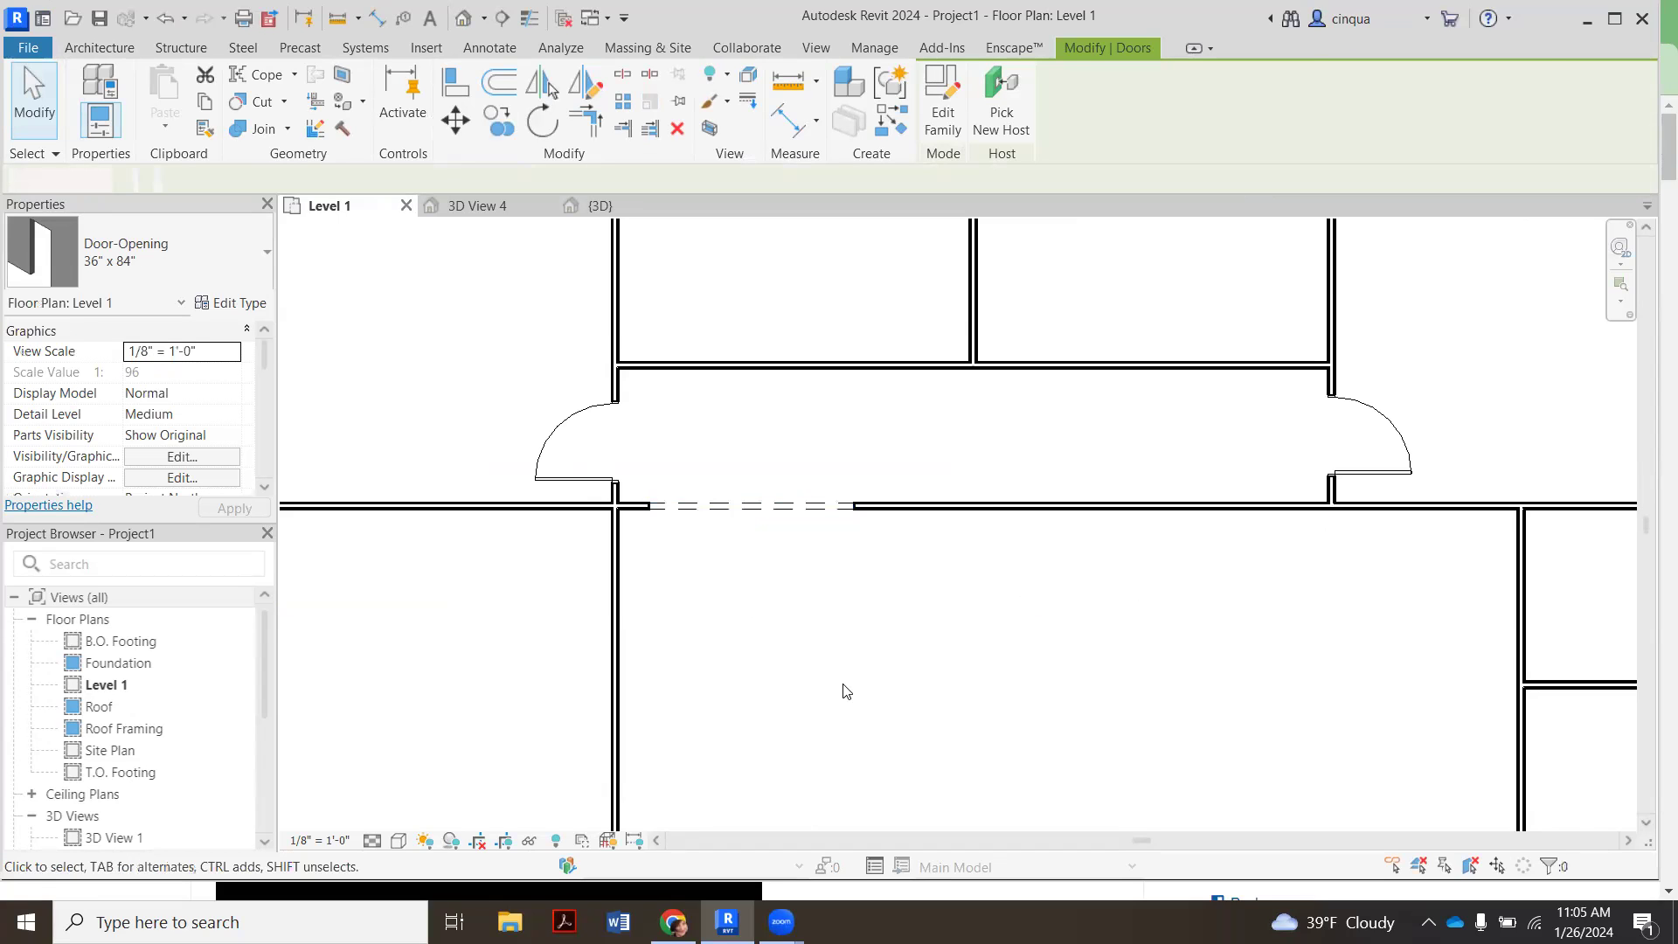
scroll(745, 584, down, 2)
scroll(746, 580, up, 2)
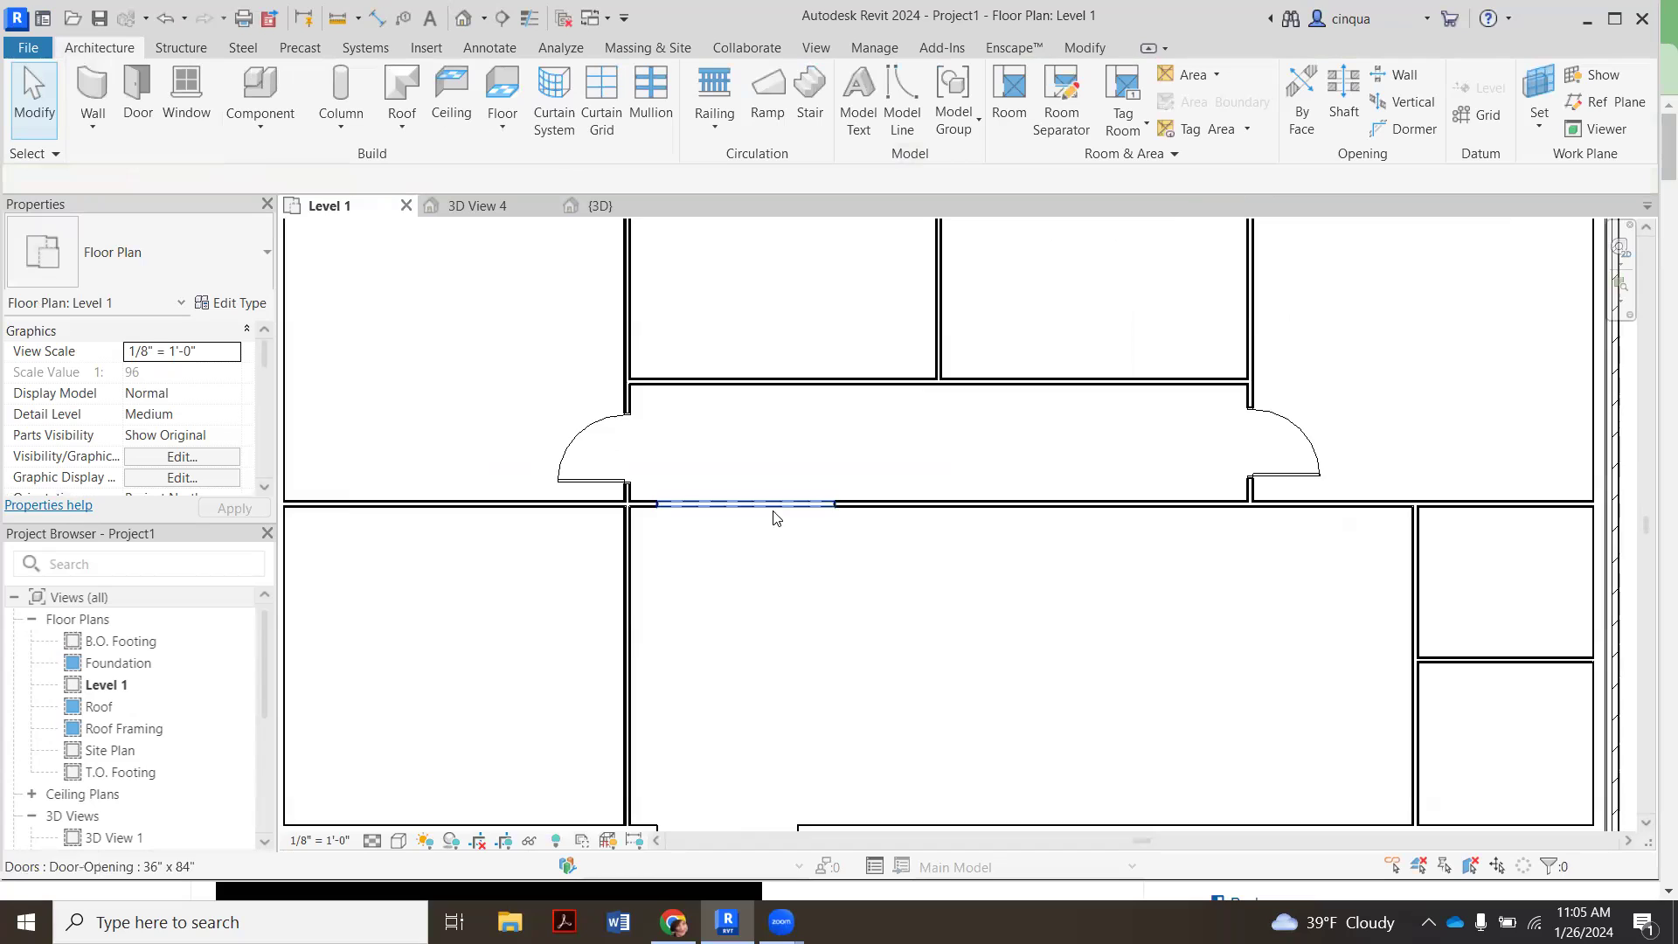
scroll(776, 516, down, 2)
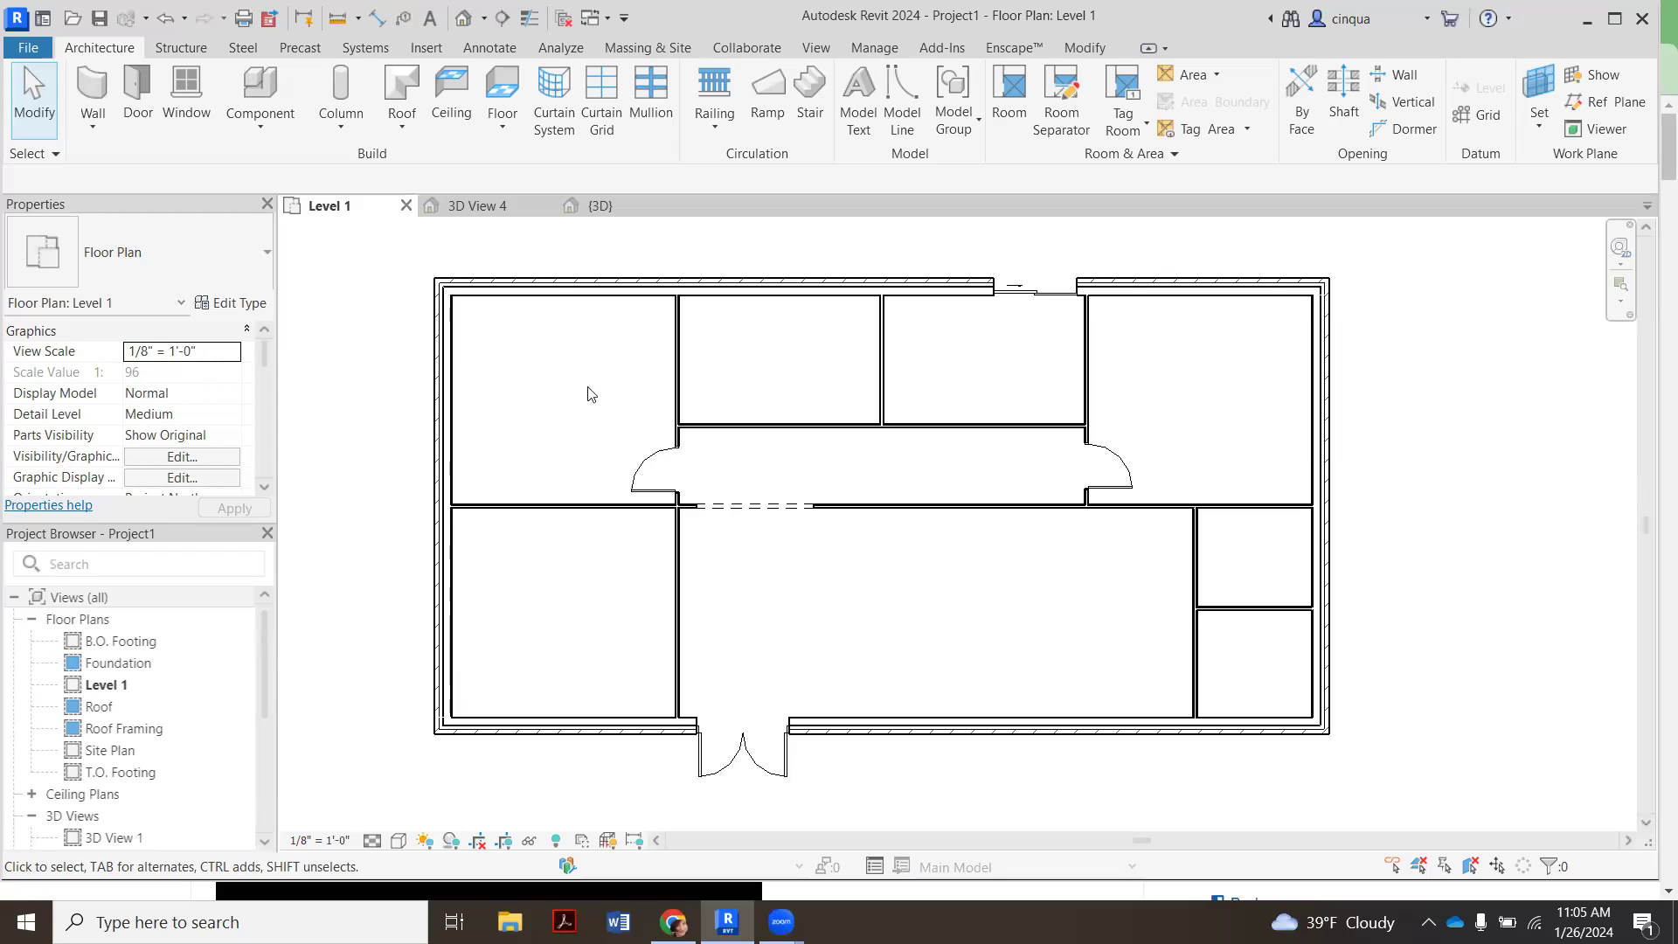
- Start placing a window and look through the loaded window types, keeping Fixed 36" x 72"
click(189, 117)
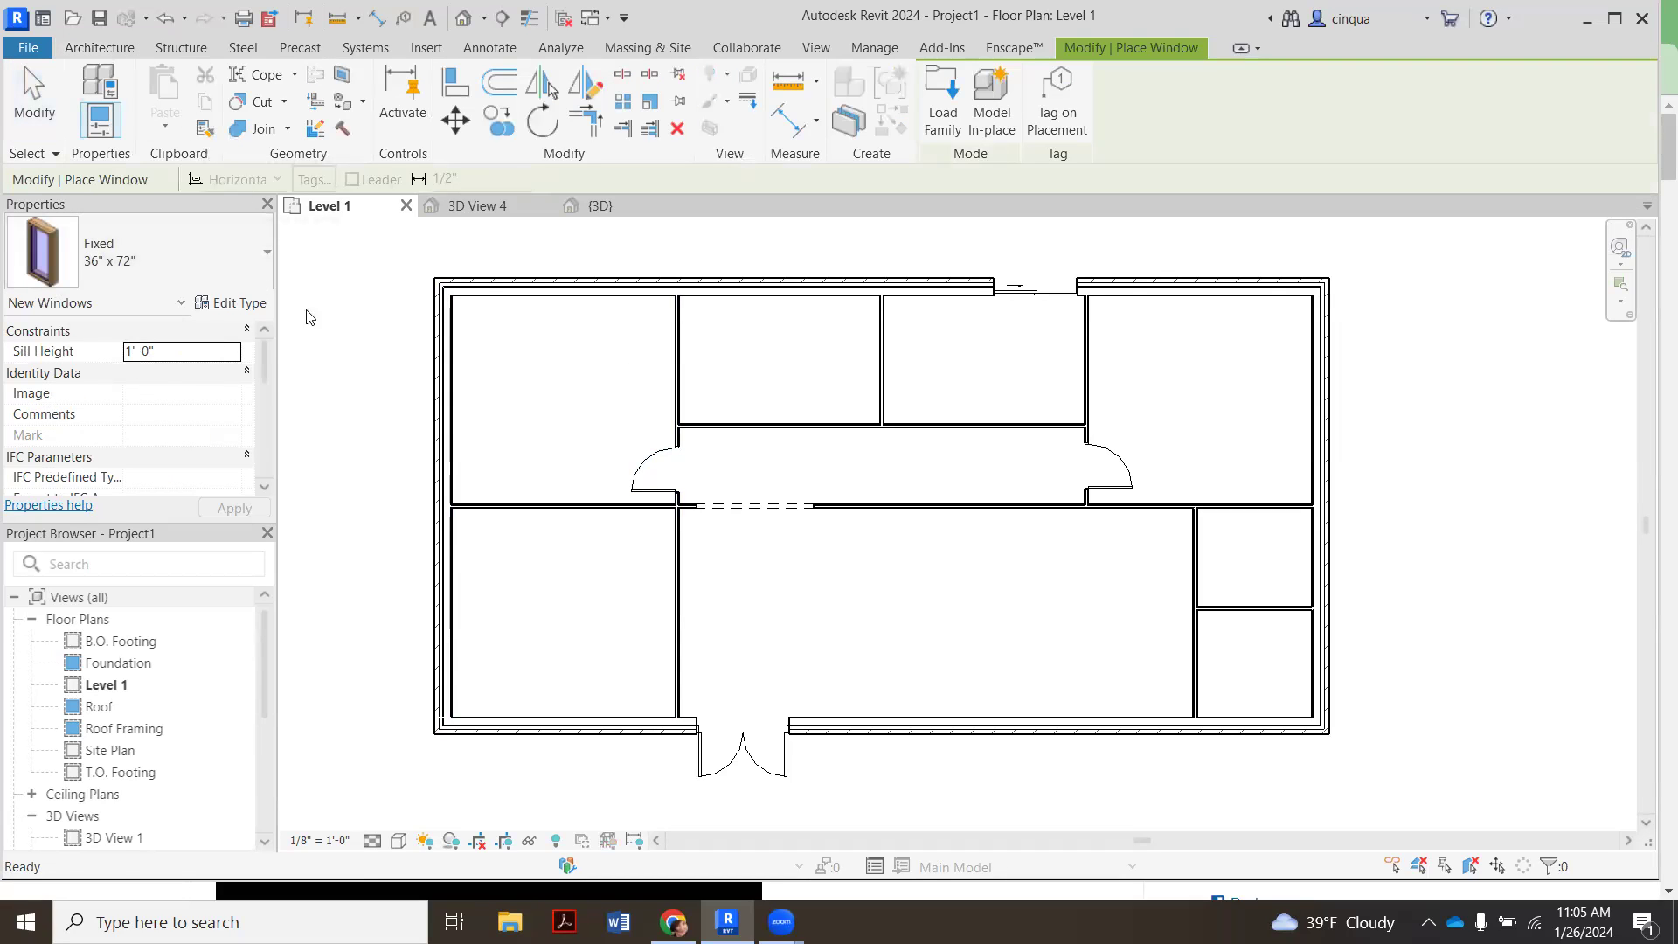
click(247, 254)
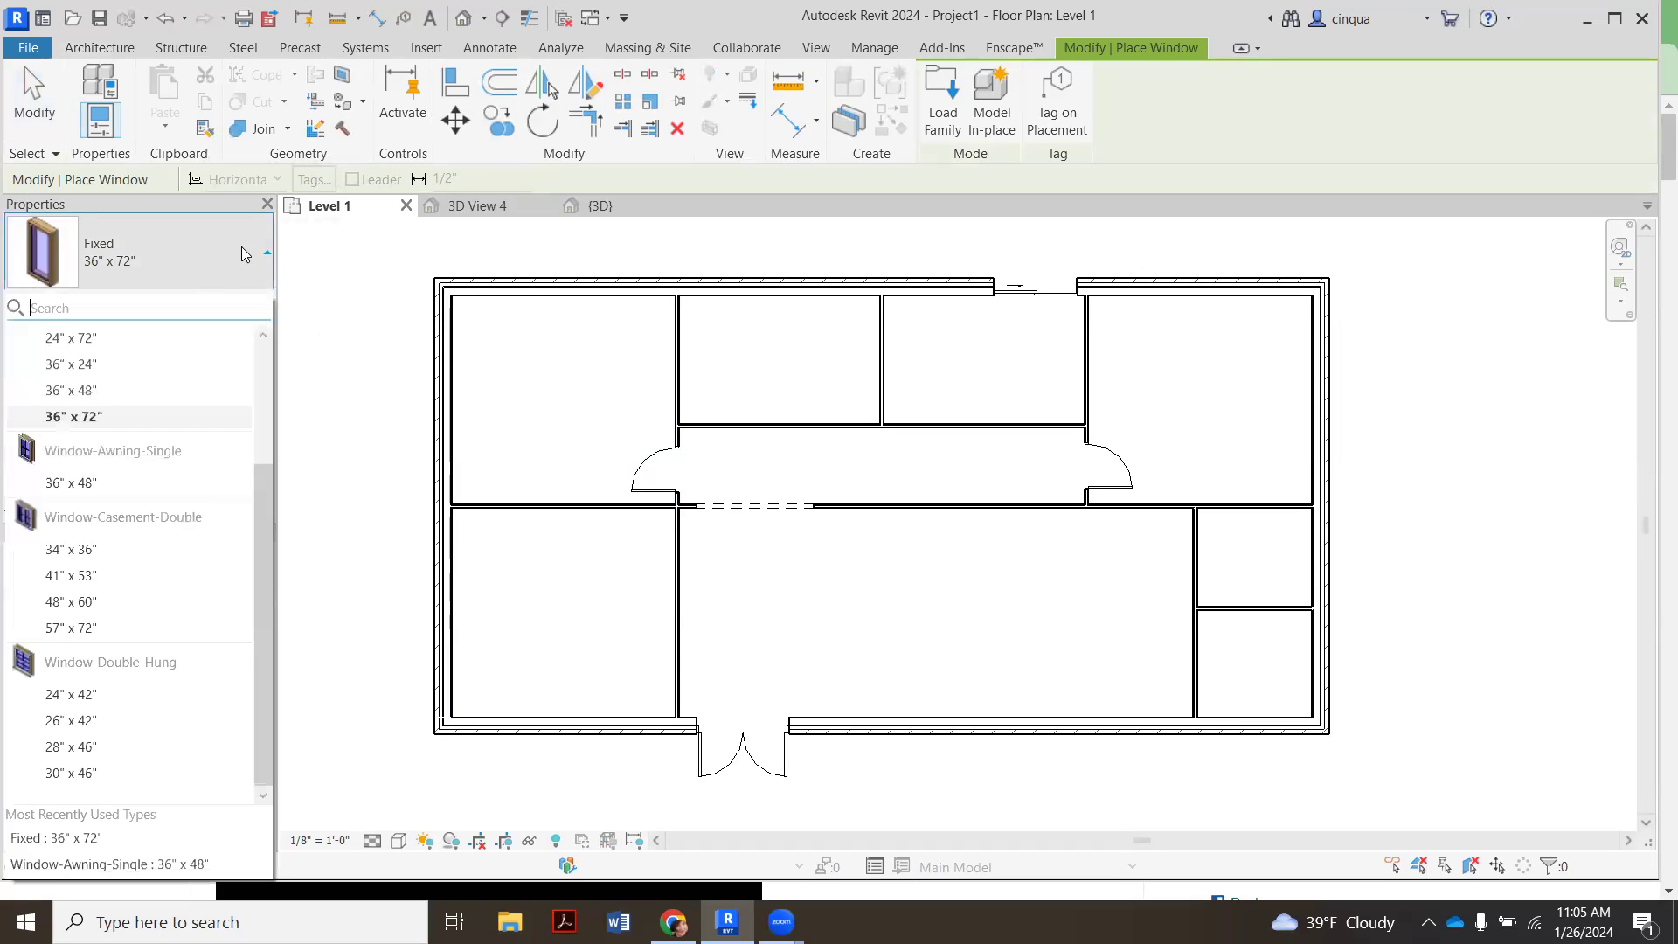
scroll(223, 350, up, 2)
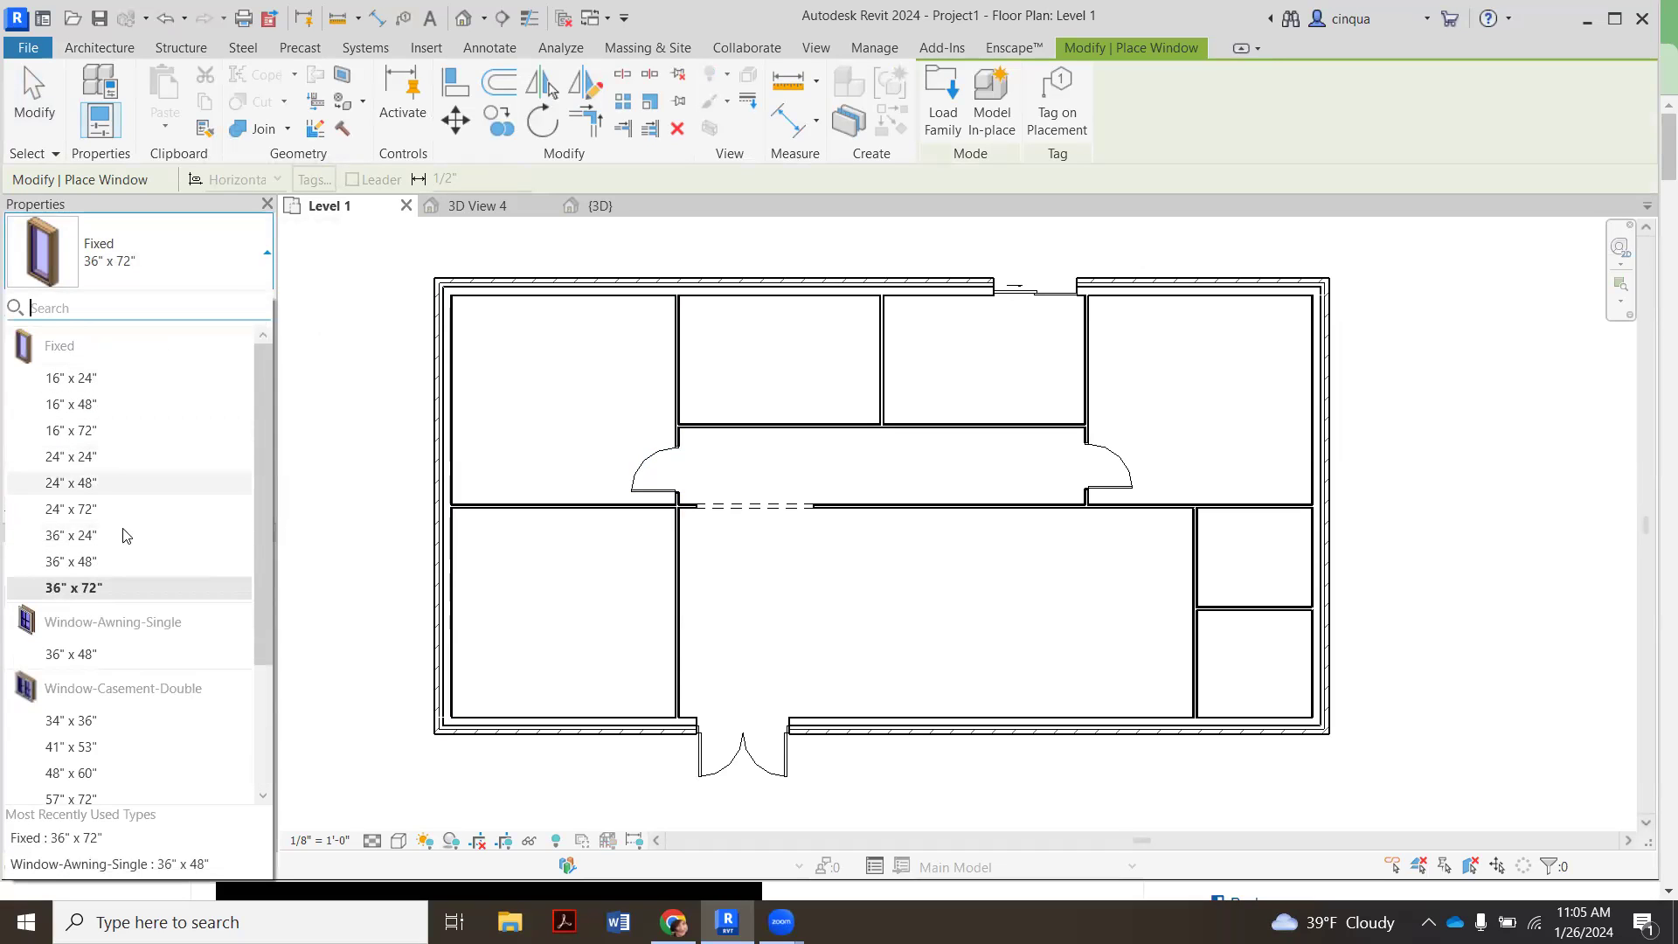
click(165, 240)
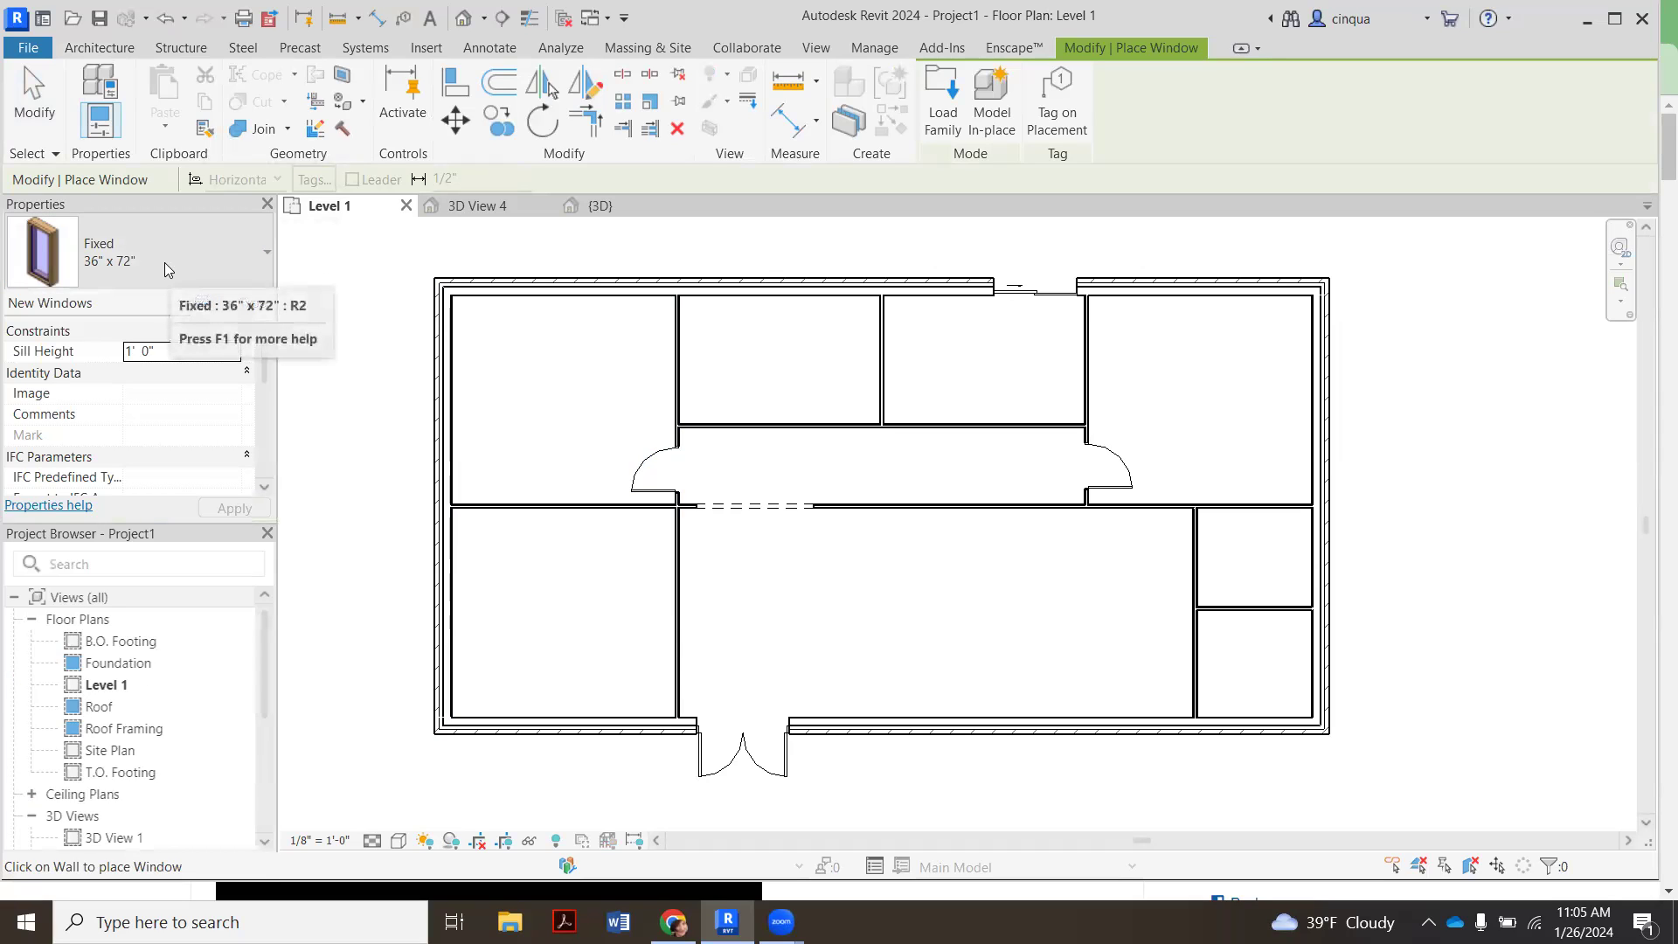
- Start loading a family and open the Windows folder of the English-Imperial US library
click(943, 112)
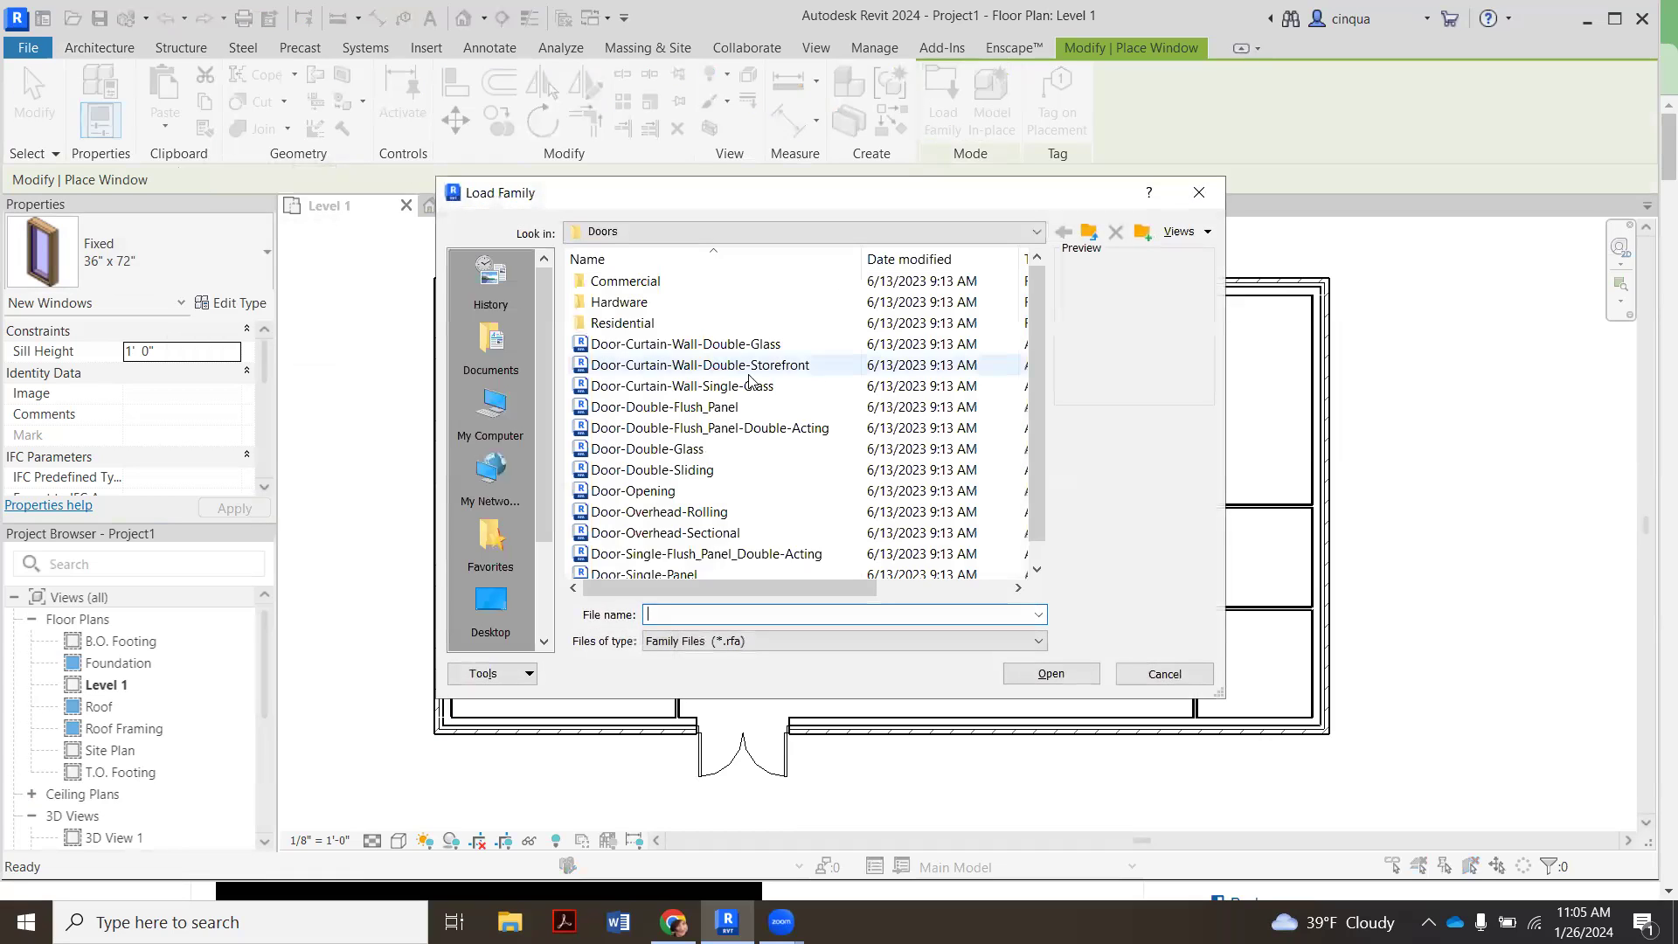
click(704, 232)
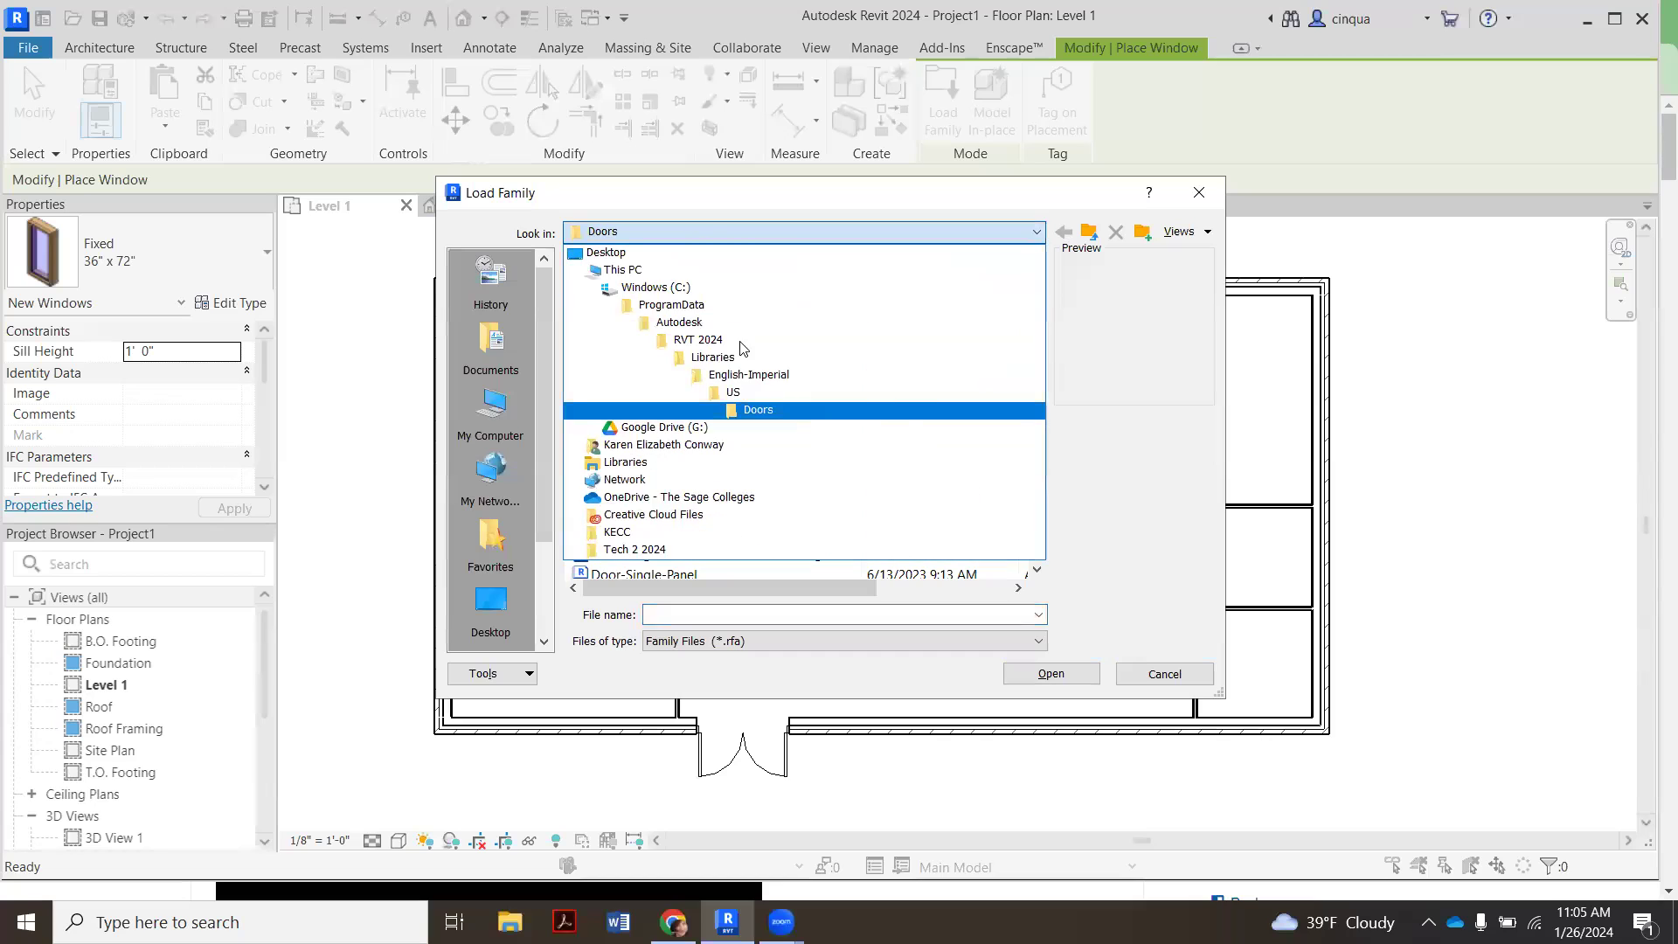
click(758, 395)
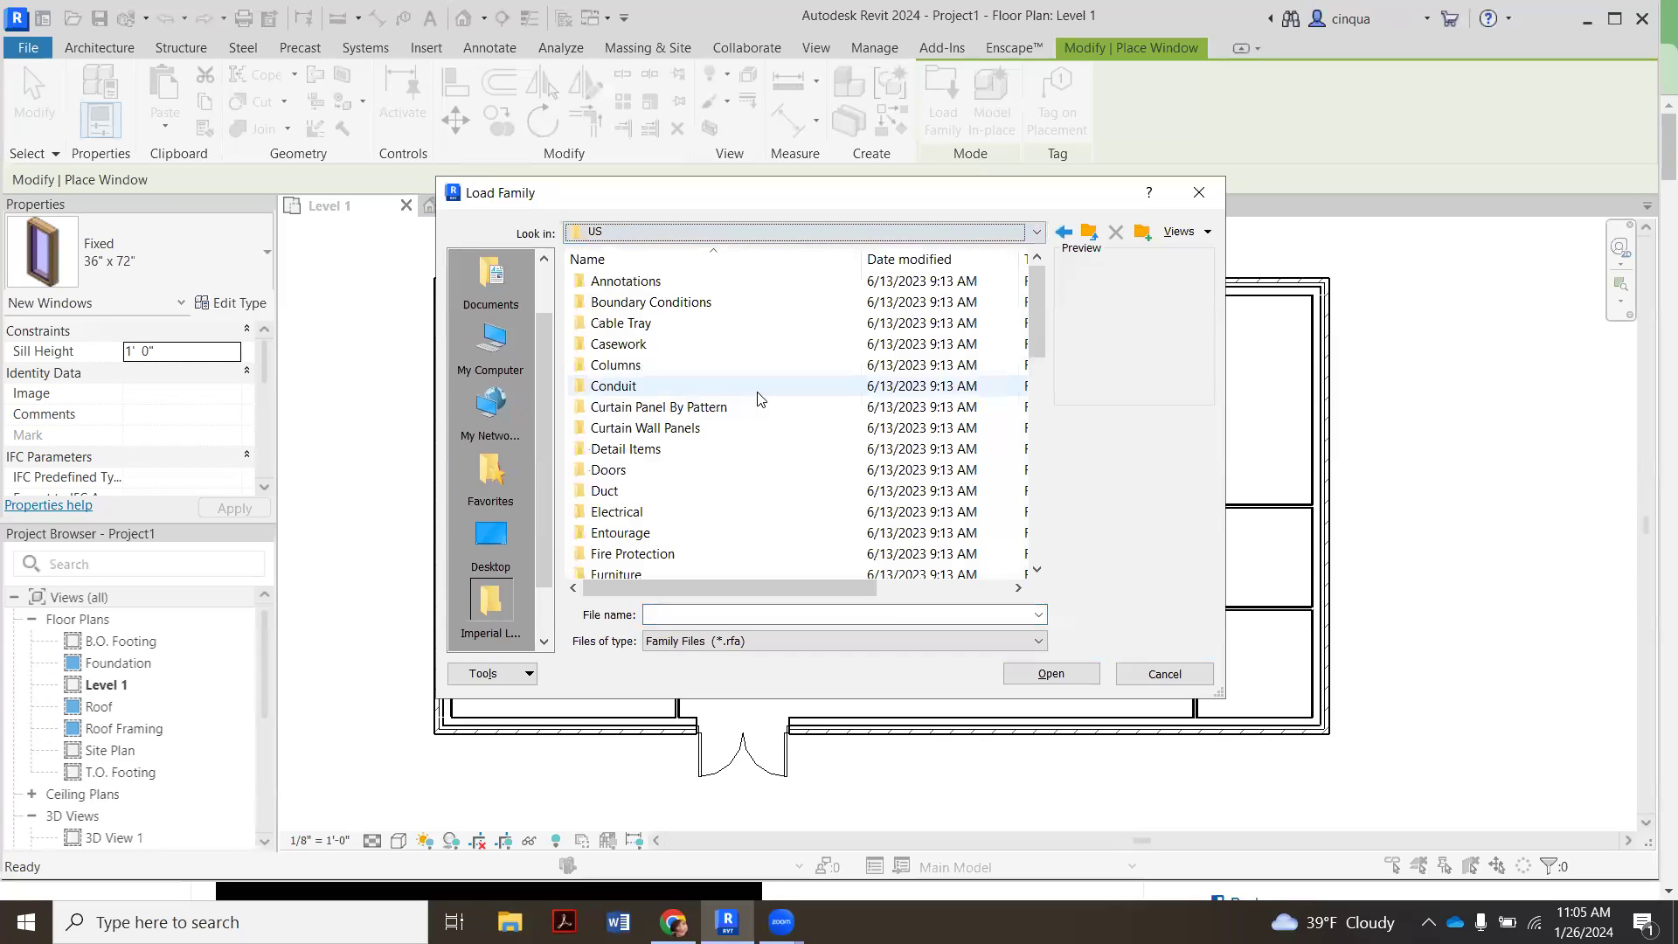
scroll(758, 398, down, 9)
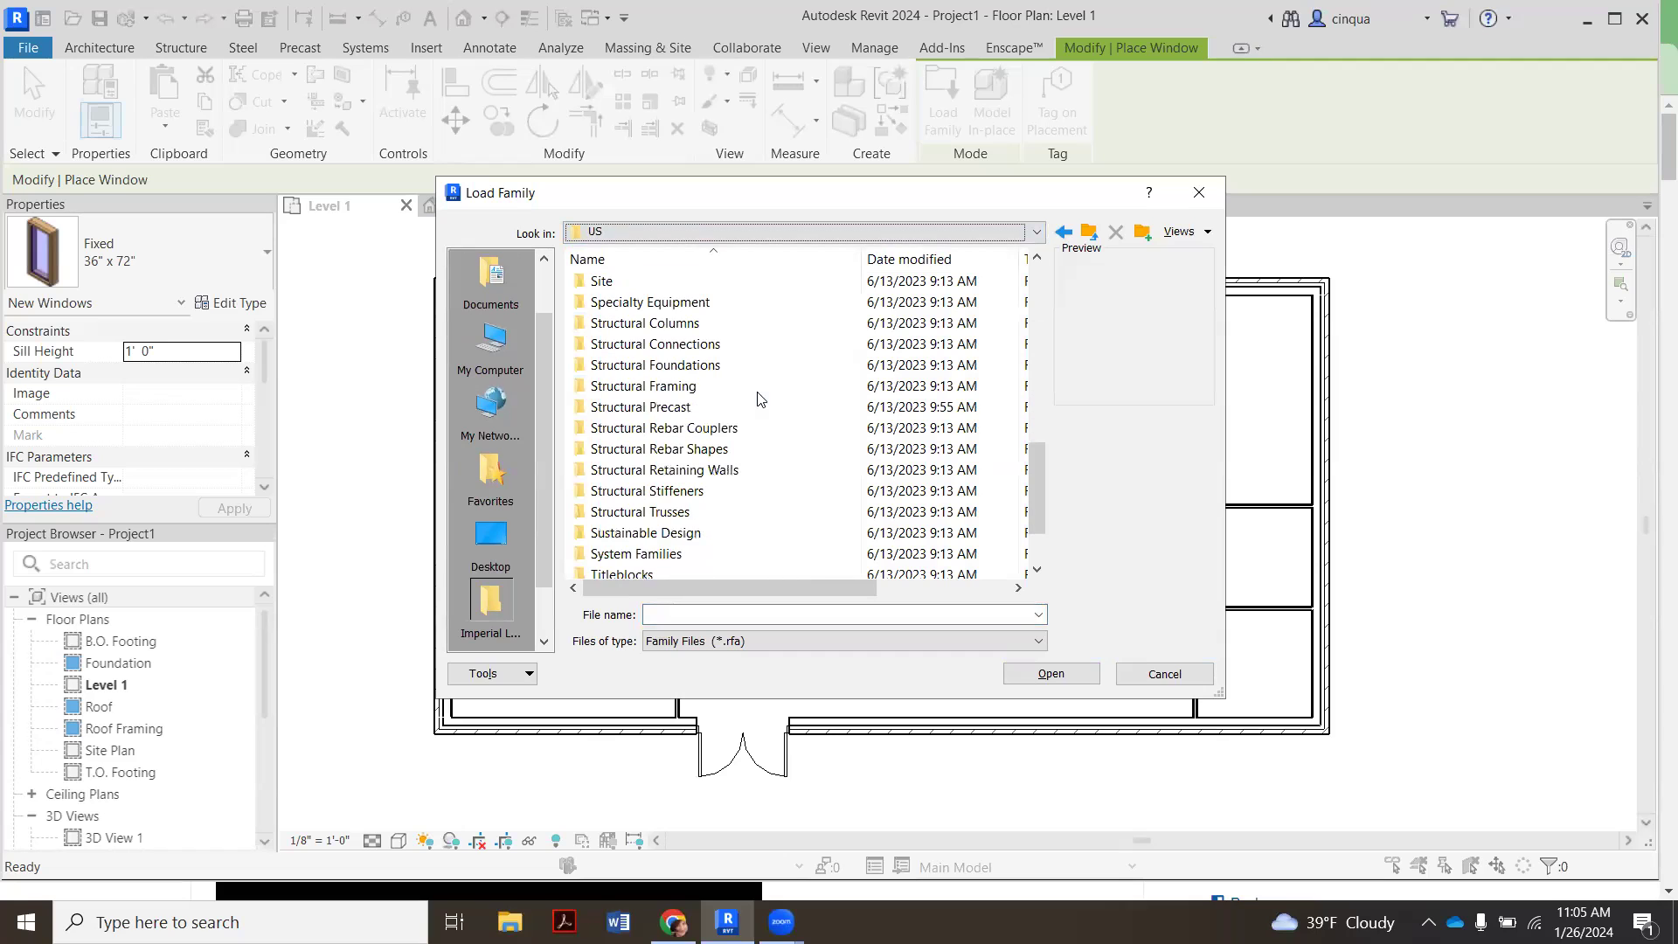
scroll(758, 398, down, 2)
double_click(661, 537)
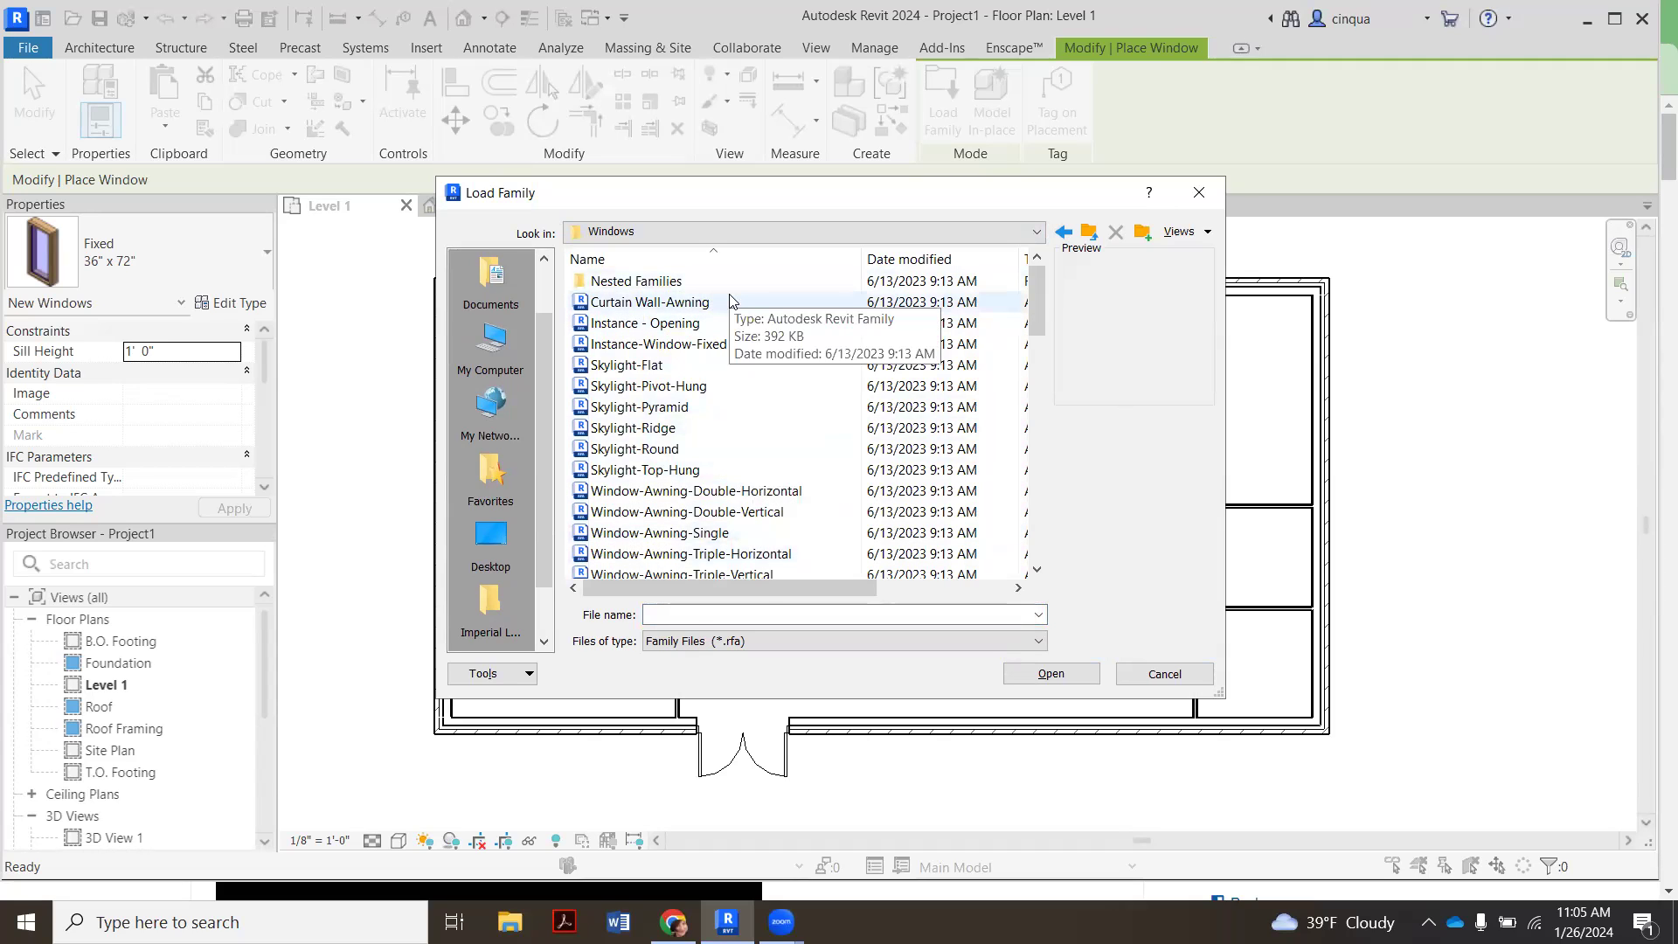
- Preview the curtain wall awning, instance opening and skylight families in the Windows folder
click(730, 301)
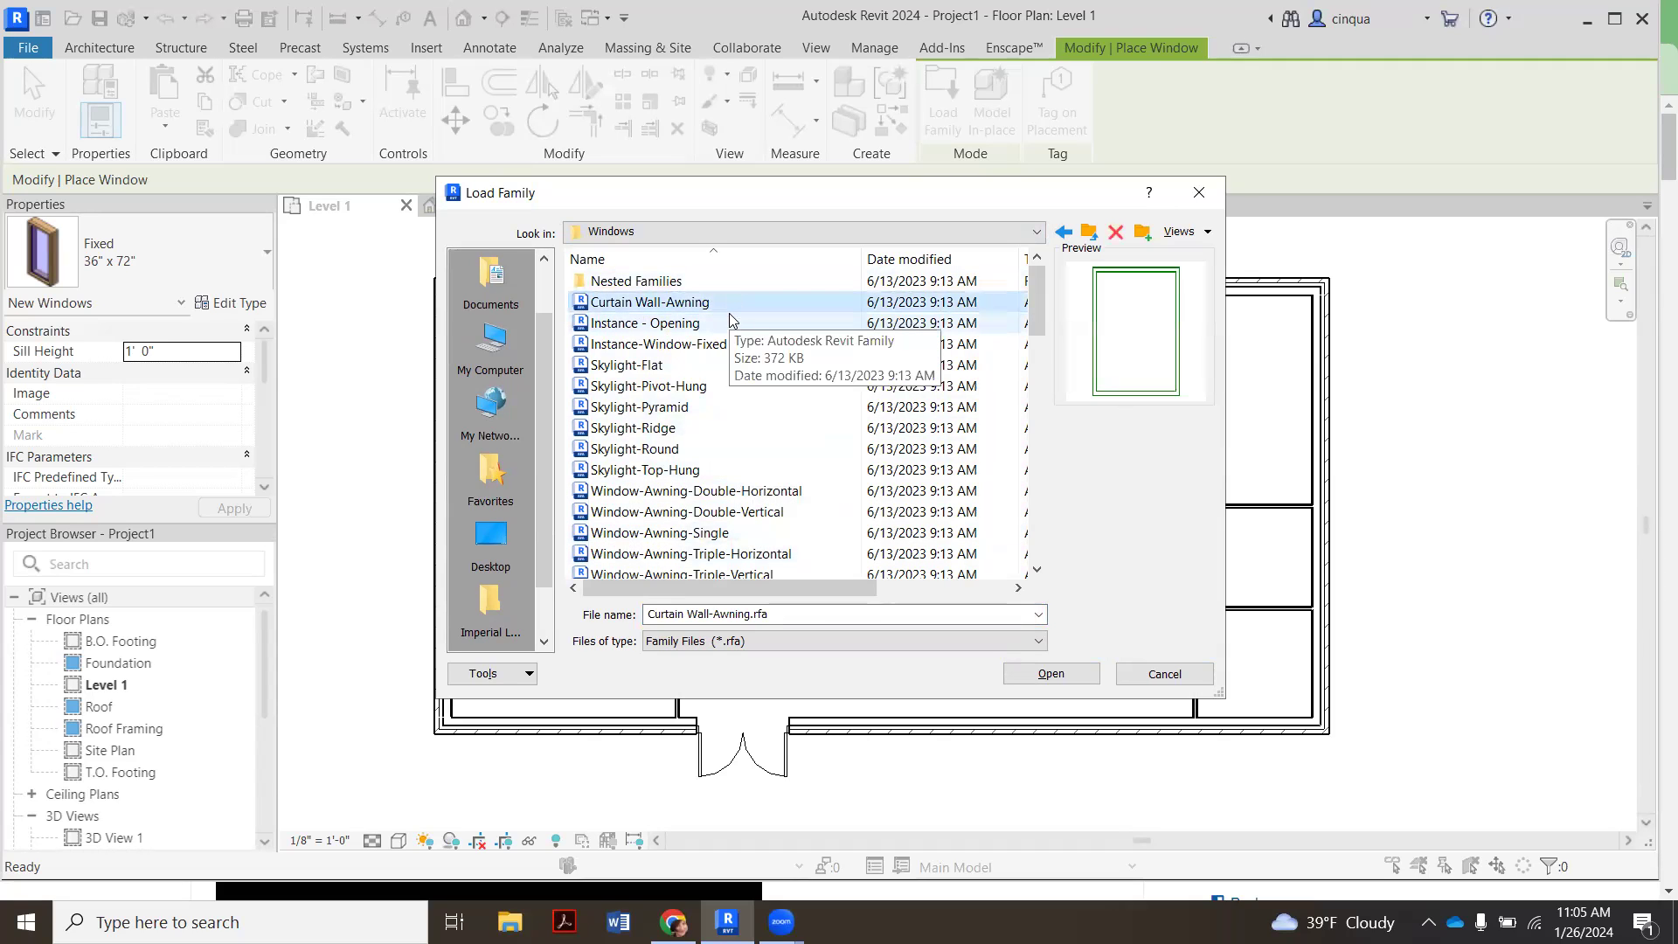
click(689, 323)
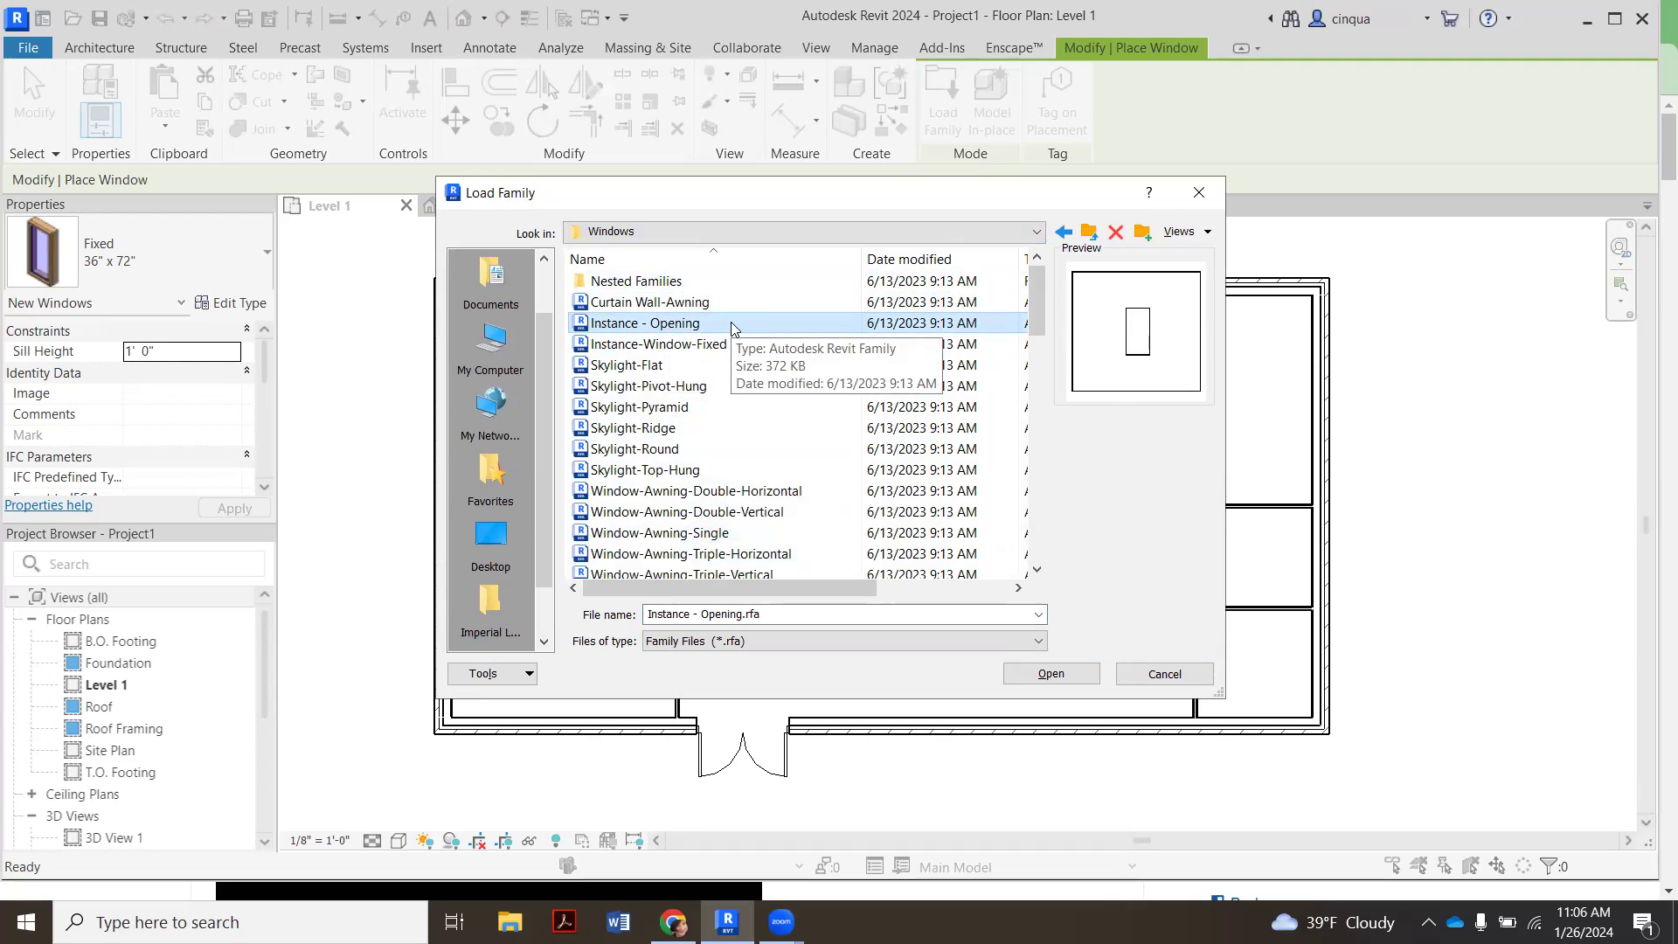
click(694, 350)
click(685, 370)
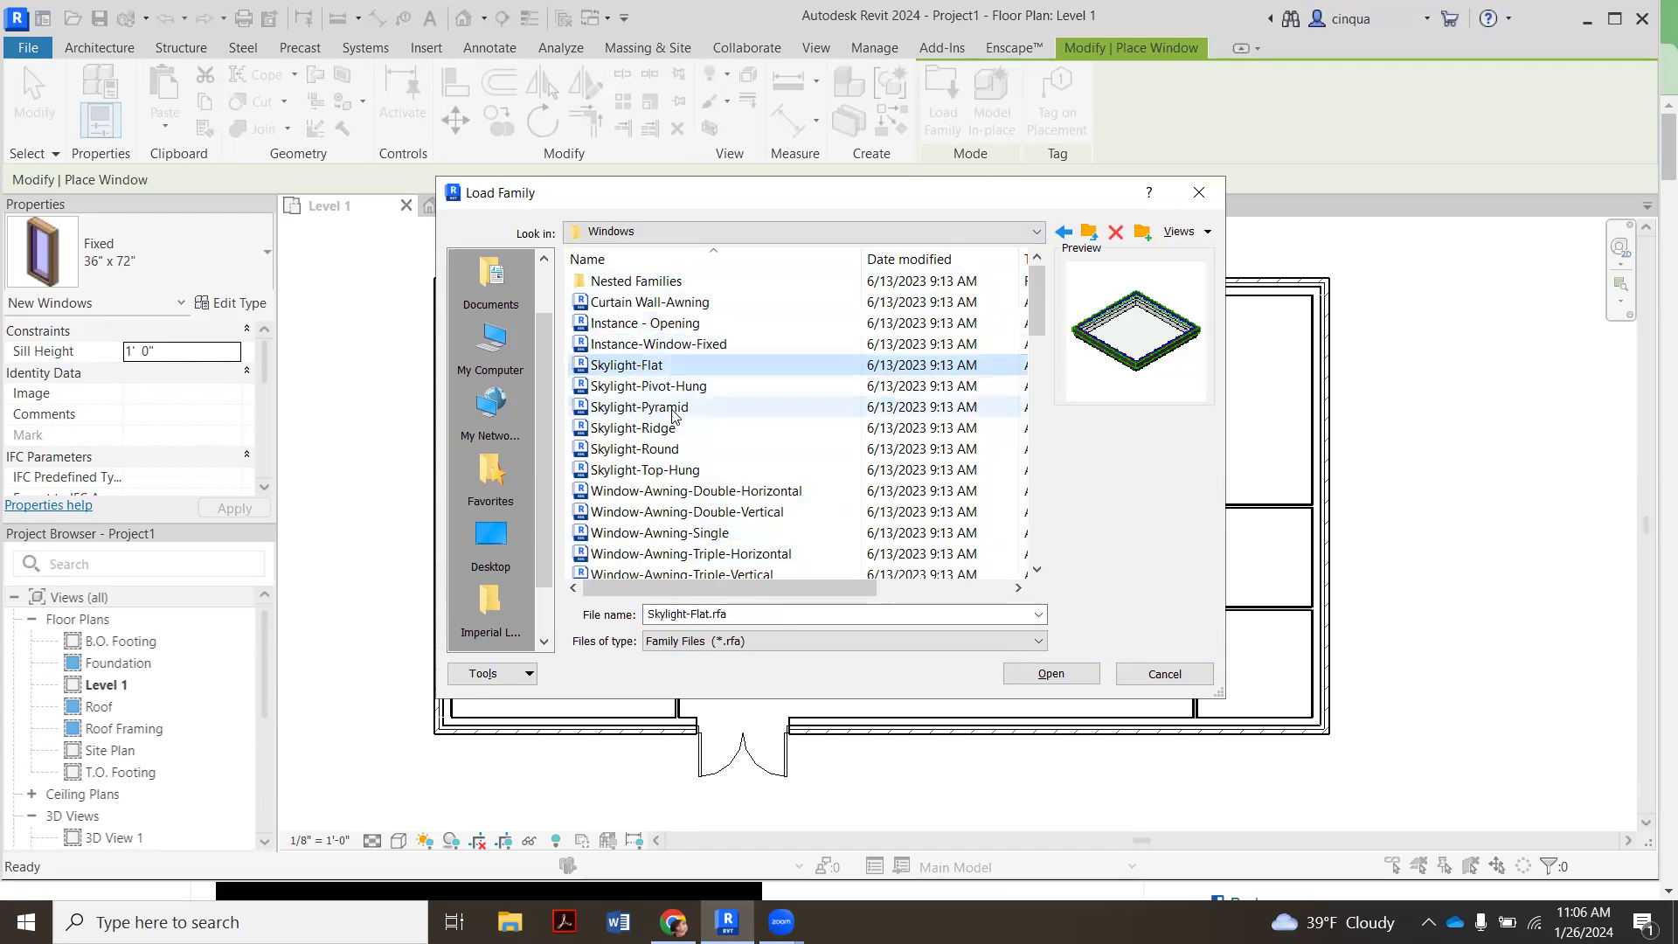
click(675, 390)
click(663, 431)
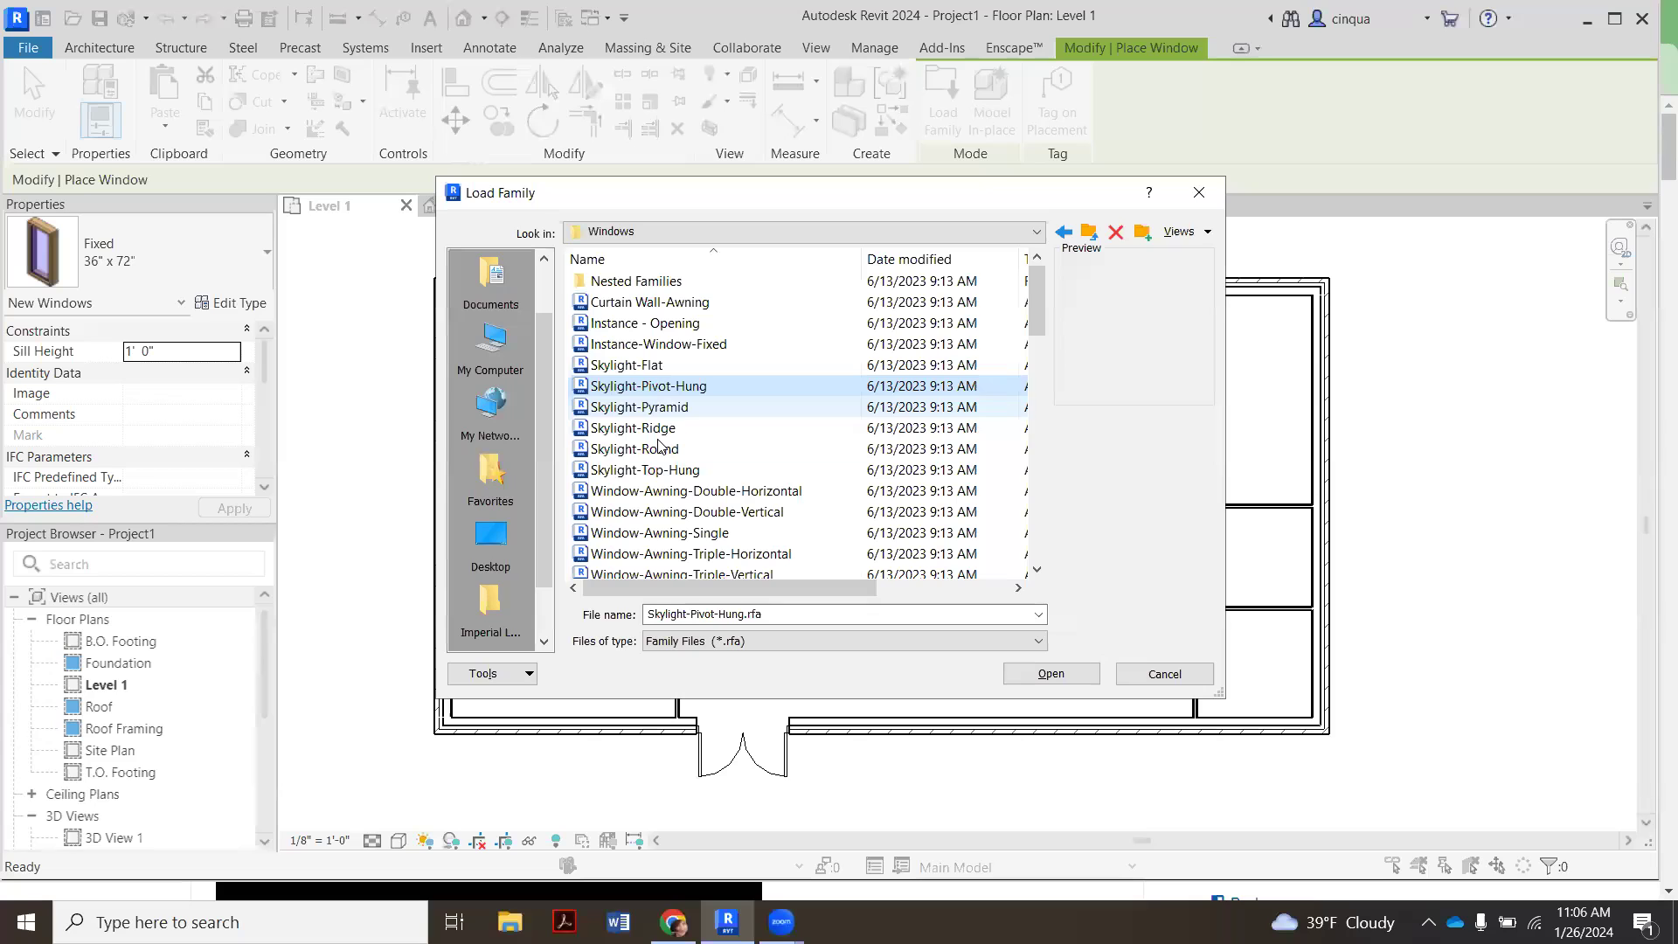
click(660, 489)
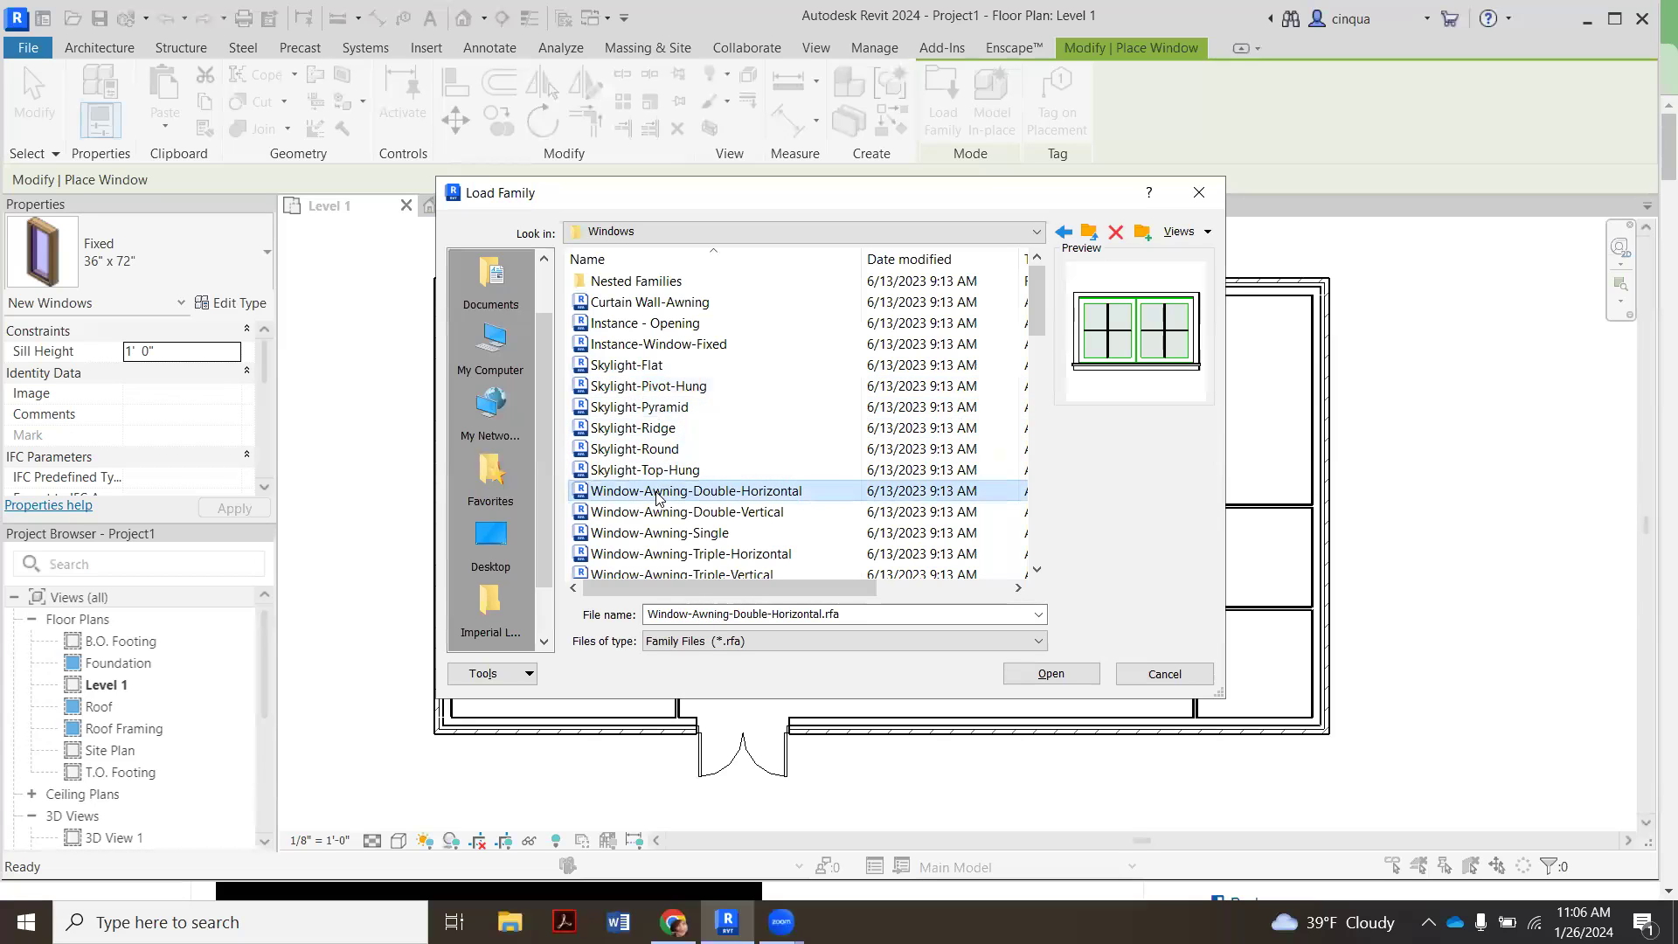
click(662, 388)
click(657, 428)
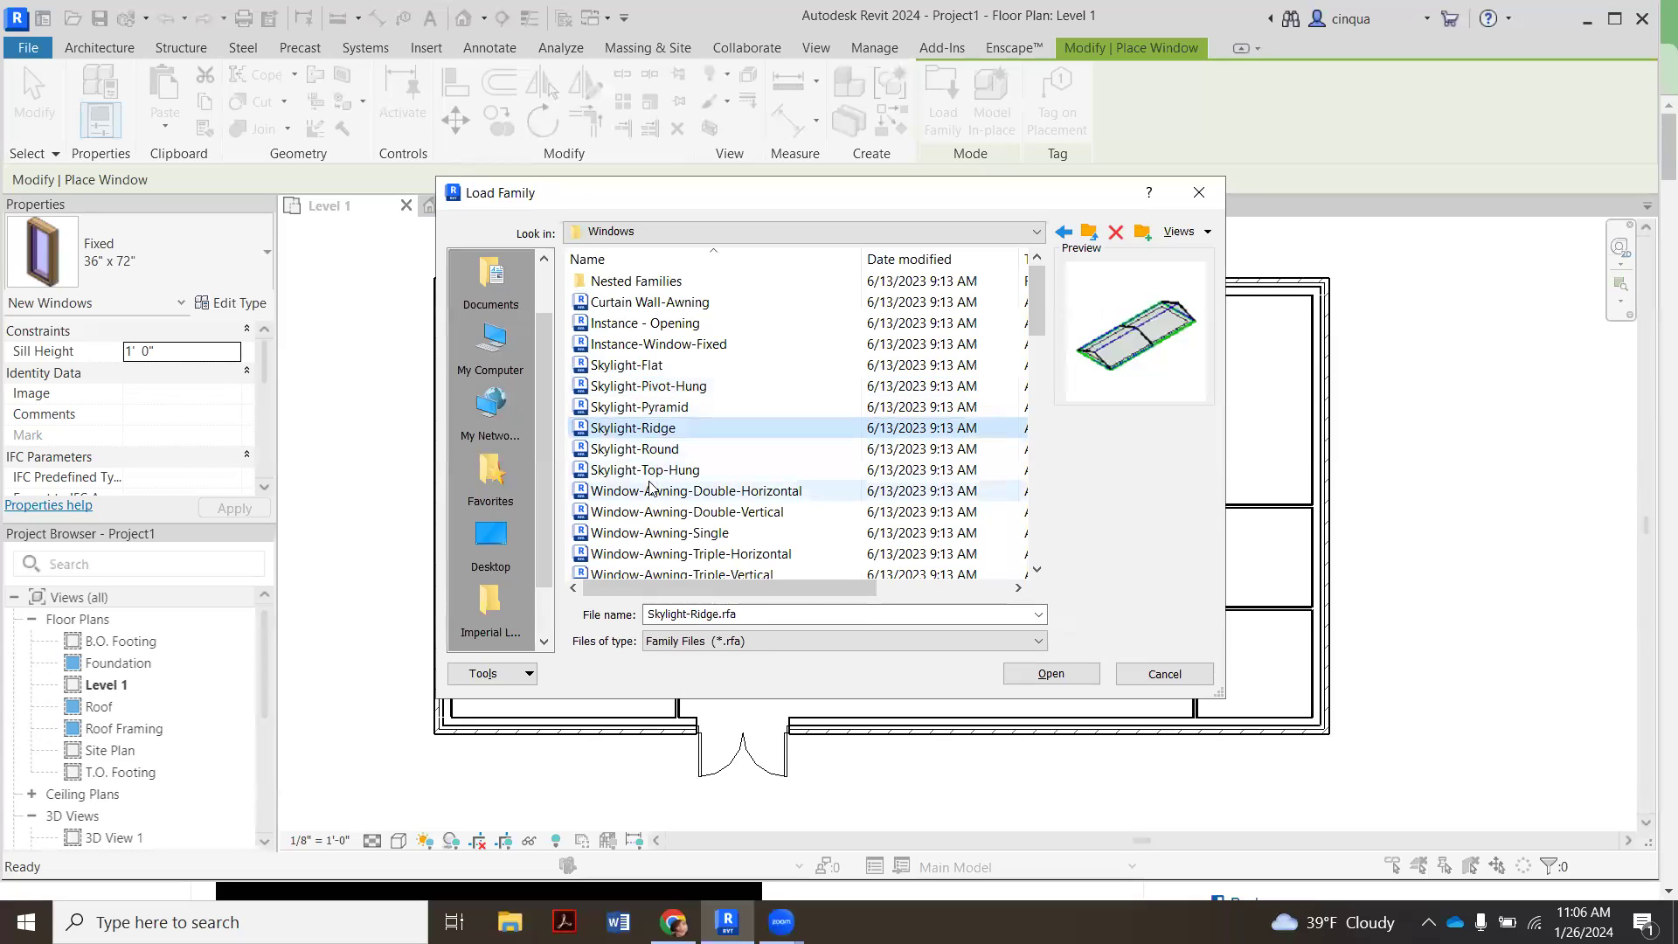
- Preview the double and triple awning window families and the 45-degree bay casement family
click(674, 490)
scroll(673, 473, down, 2)
click(687, 385)
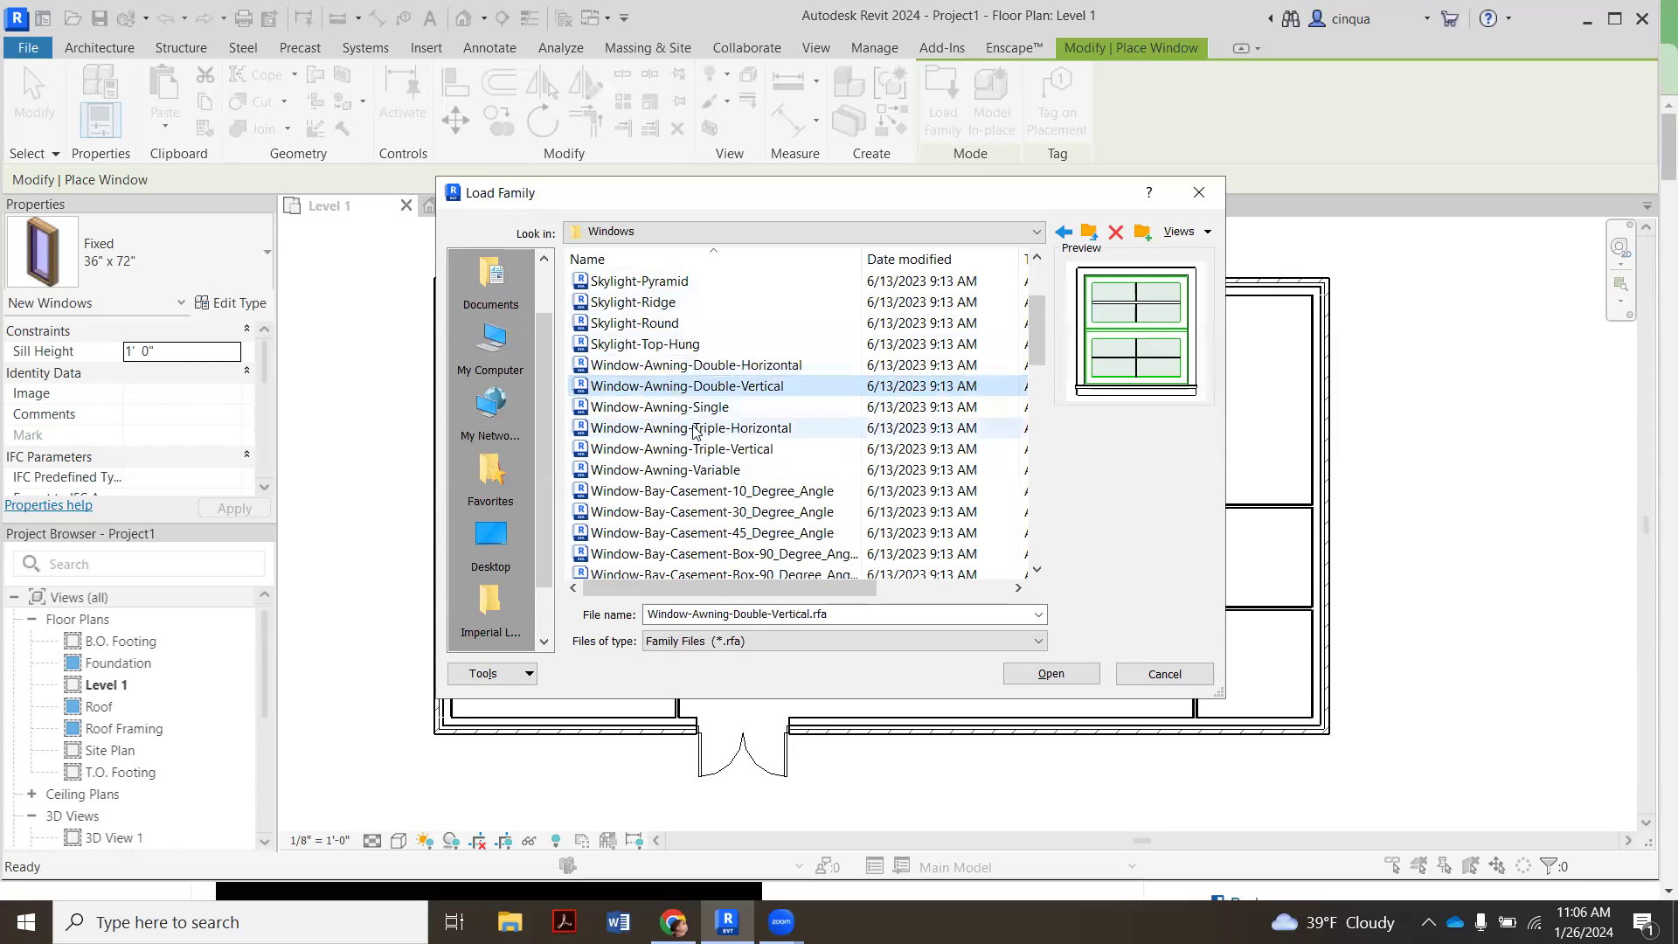
click(691, 450)
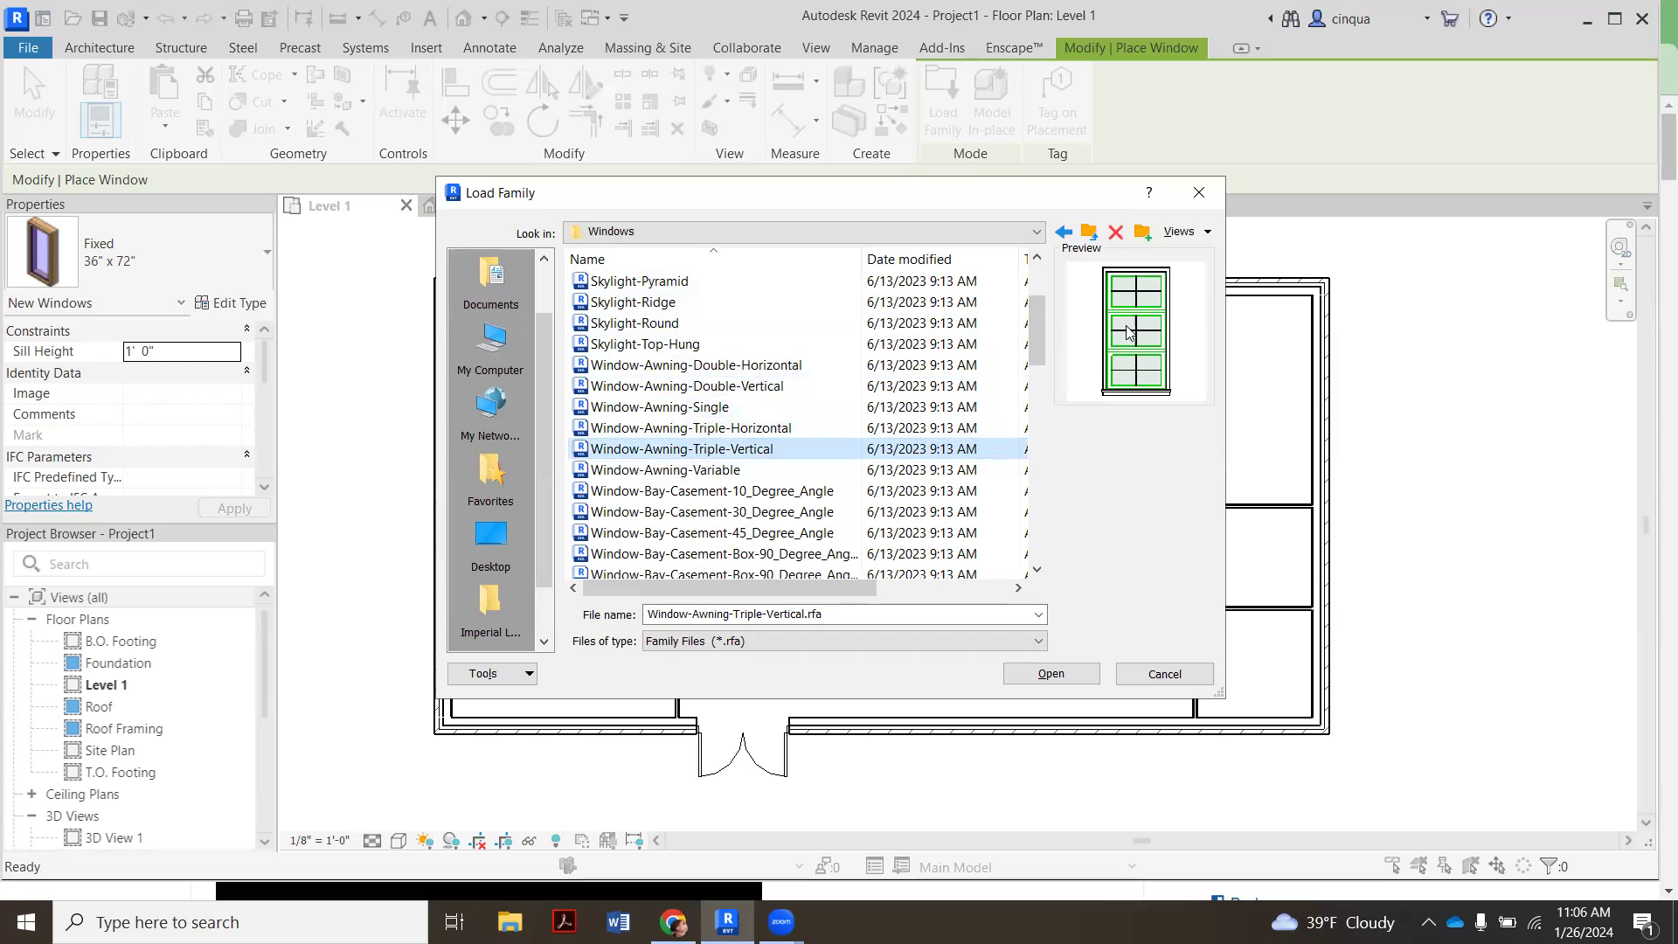
click(744, 494)
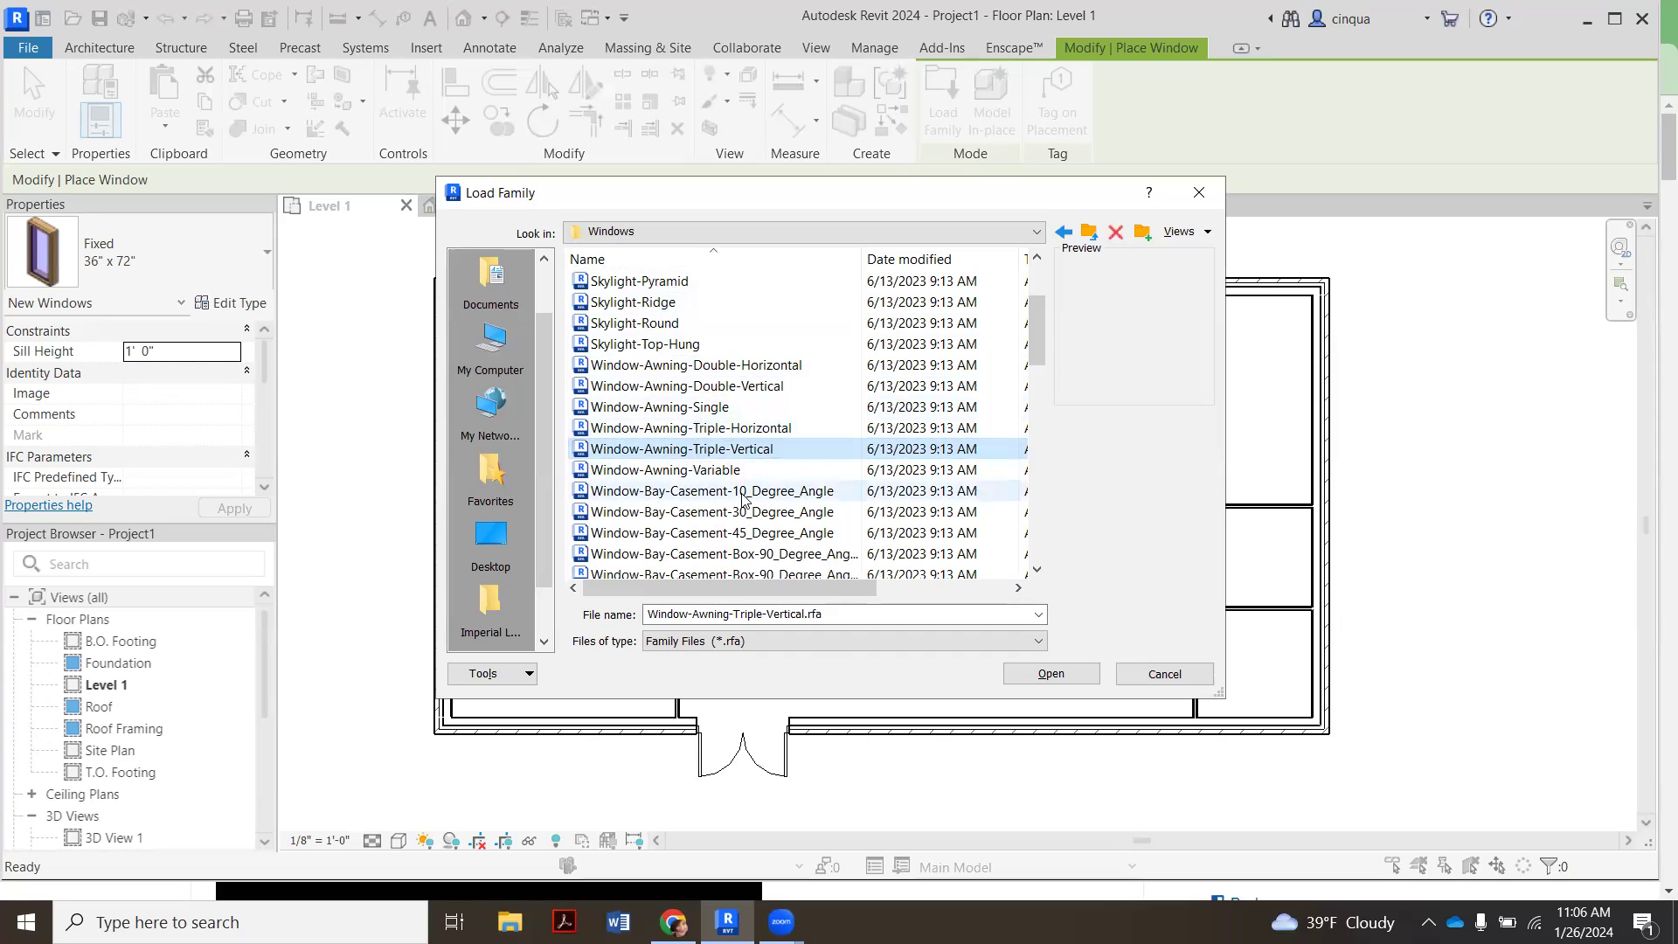
click(726, 533)
scroll(708, 507, down, 3)
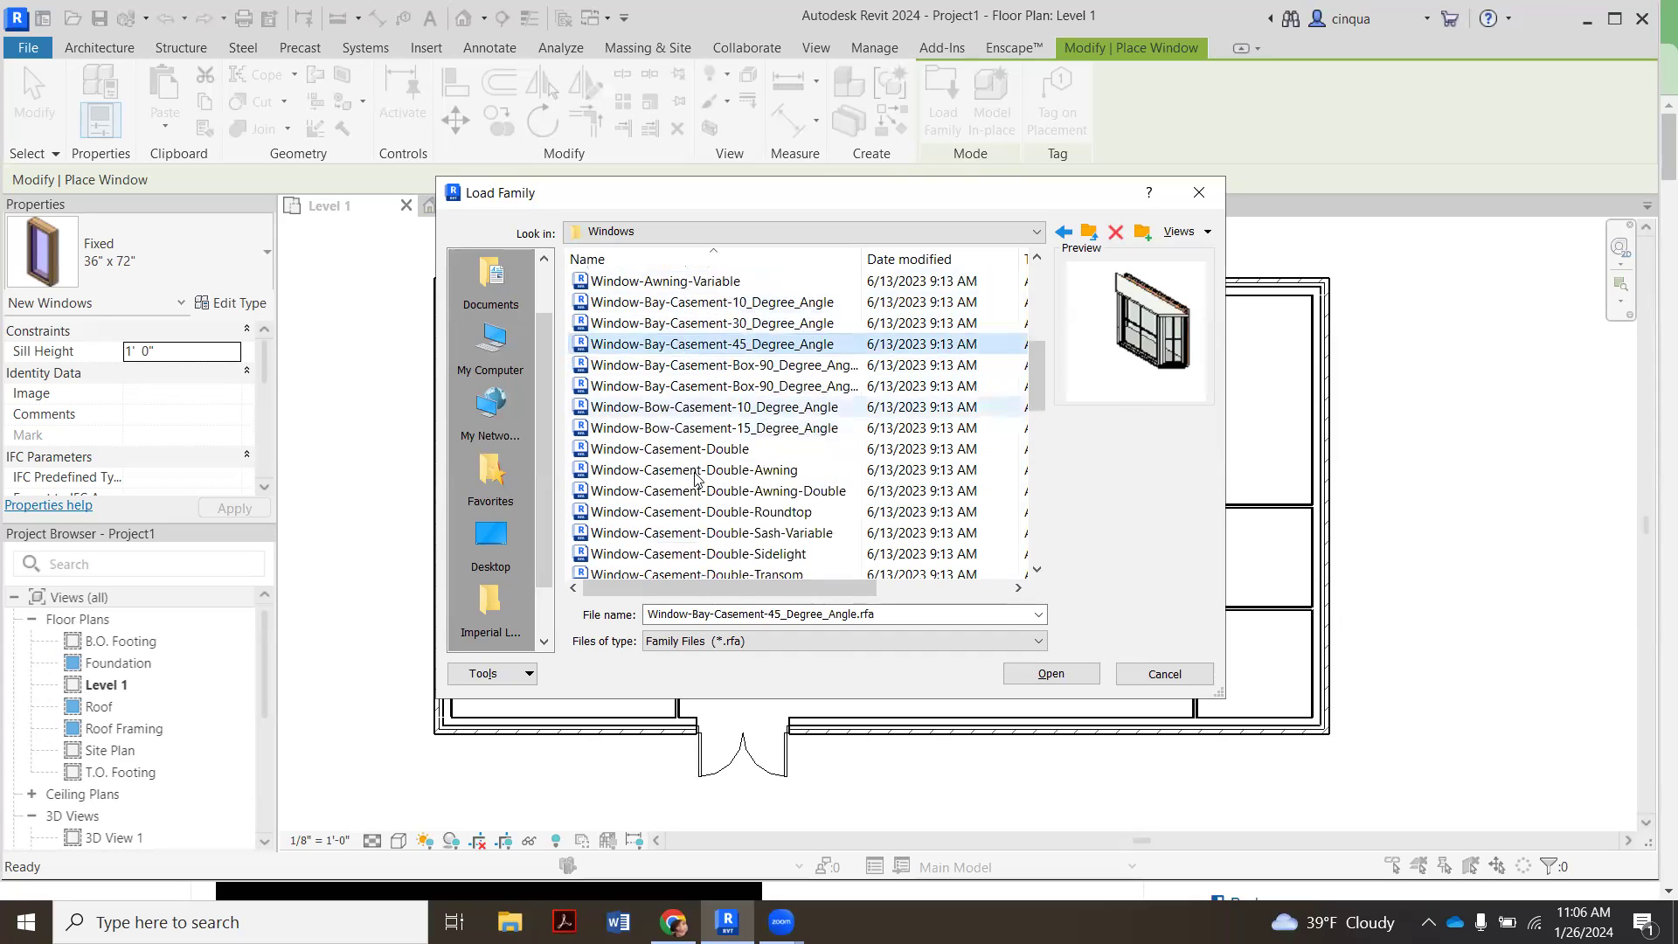
- Preview the casement window families, including double awning, sidelight, single and triple versions
click(690, 472)
click(689, 497)
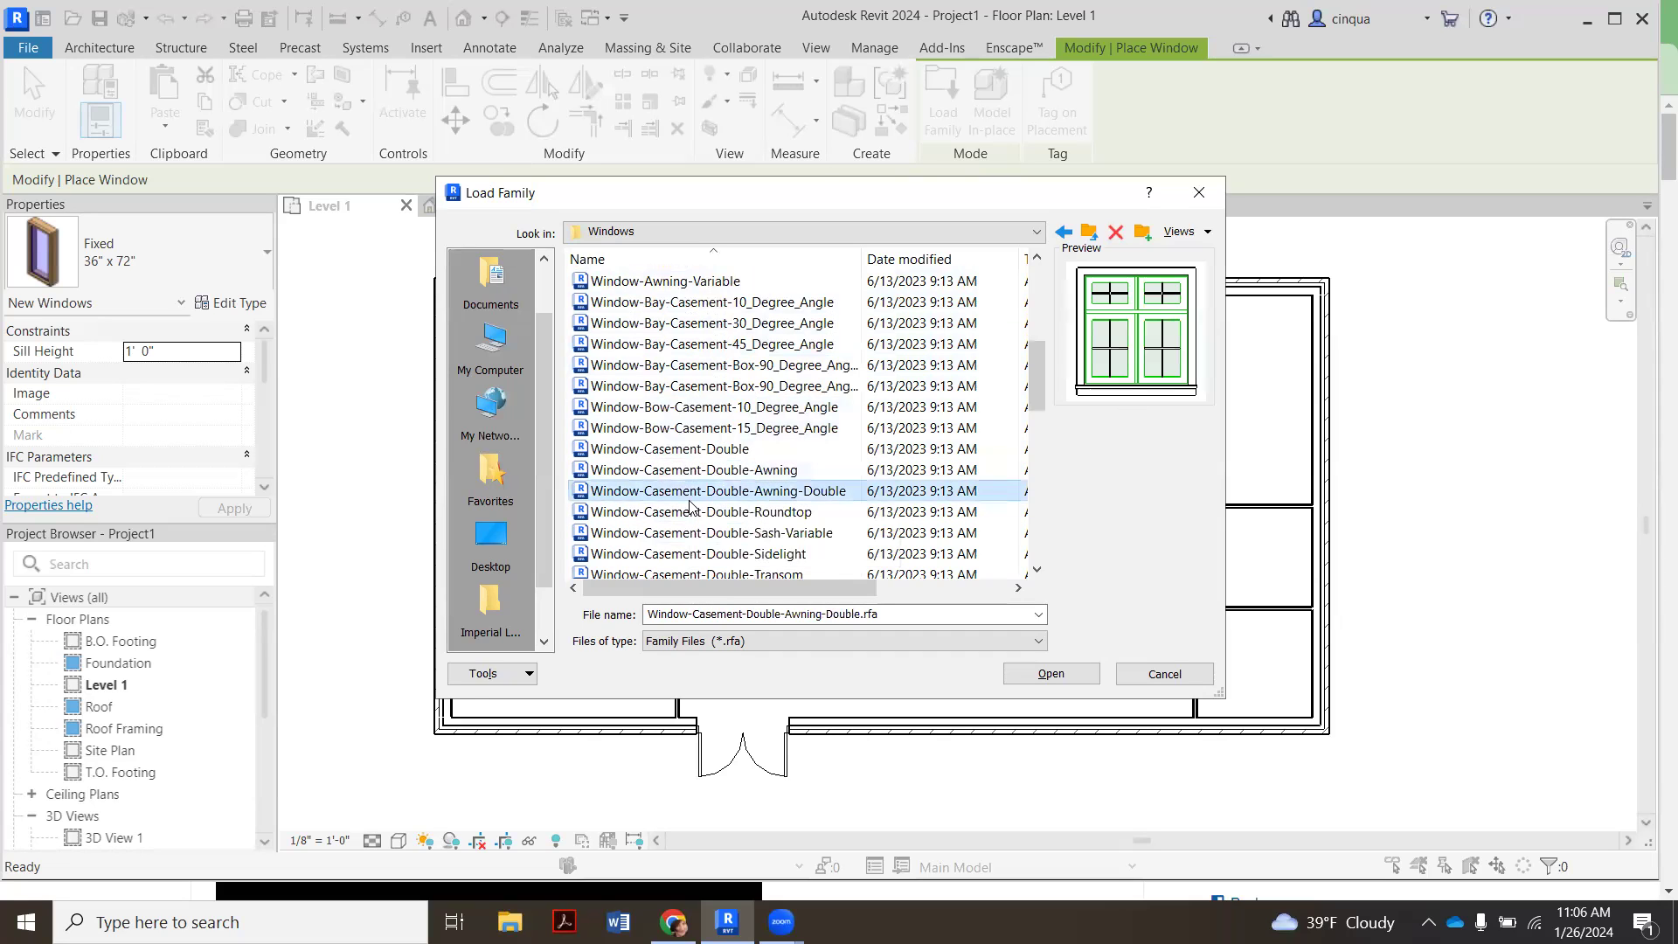
scroll(689, 496, down, 2)
click(691, 407)
click(691, 428)
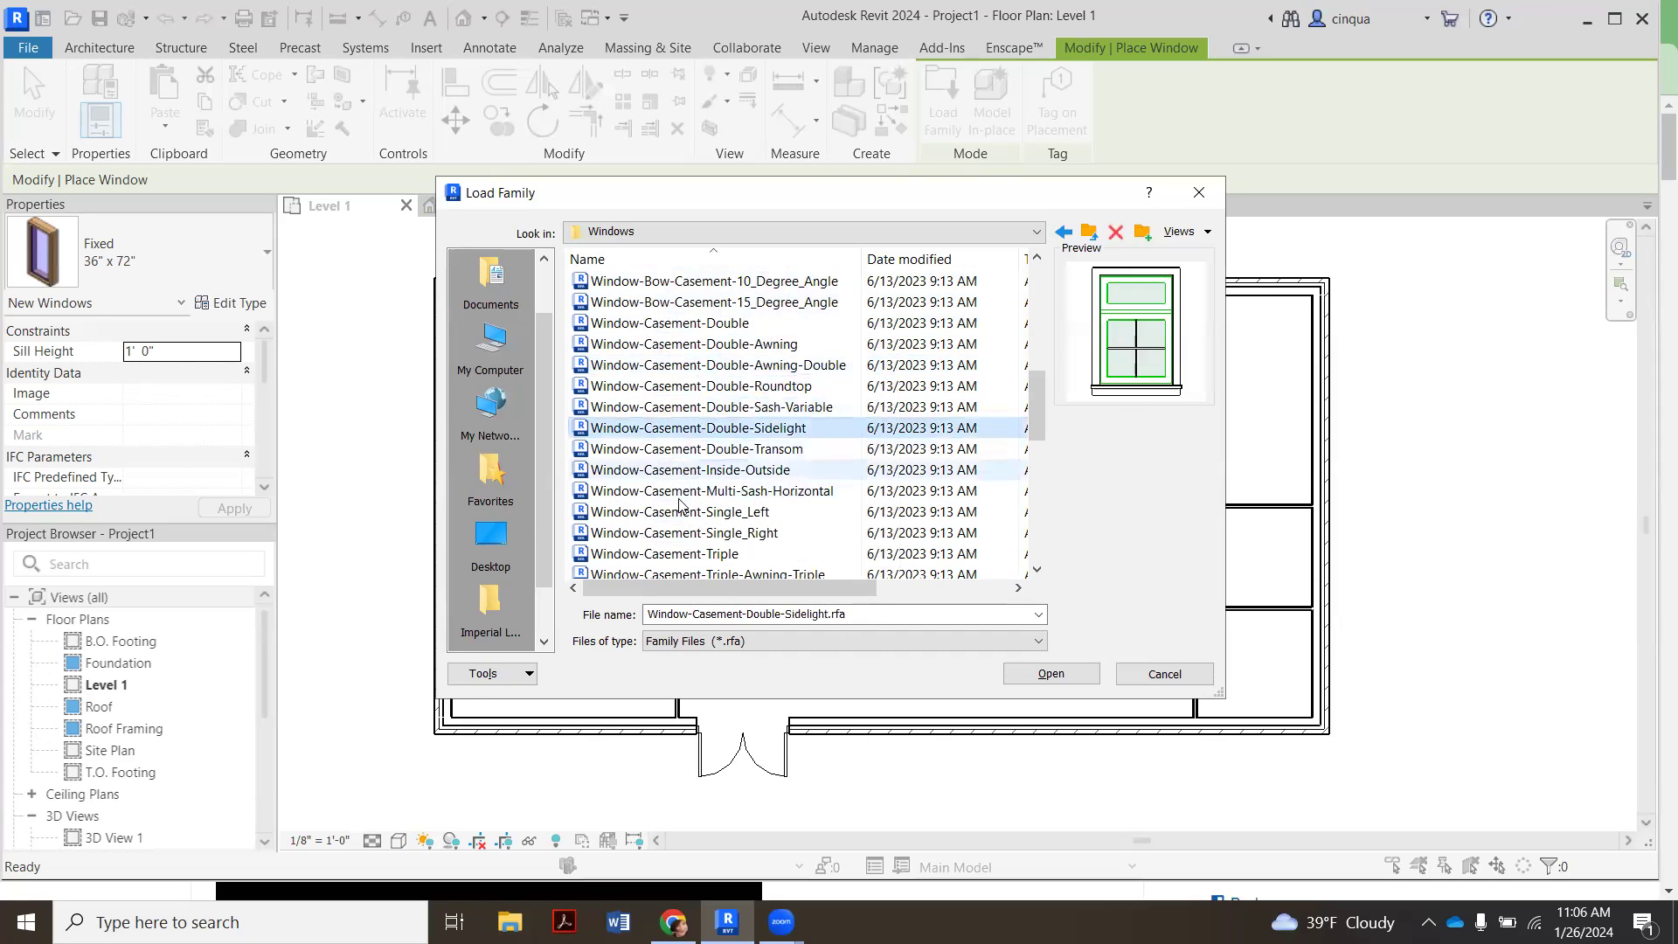
click(690, 469)
click(686, 511)
scroll(688, 437, down, 3)
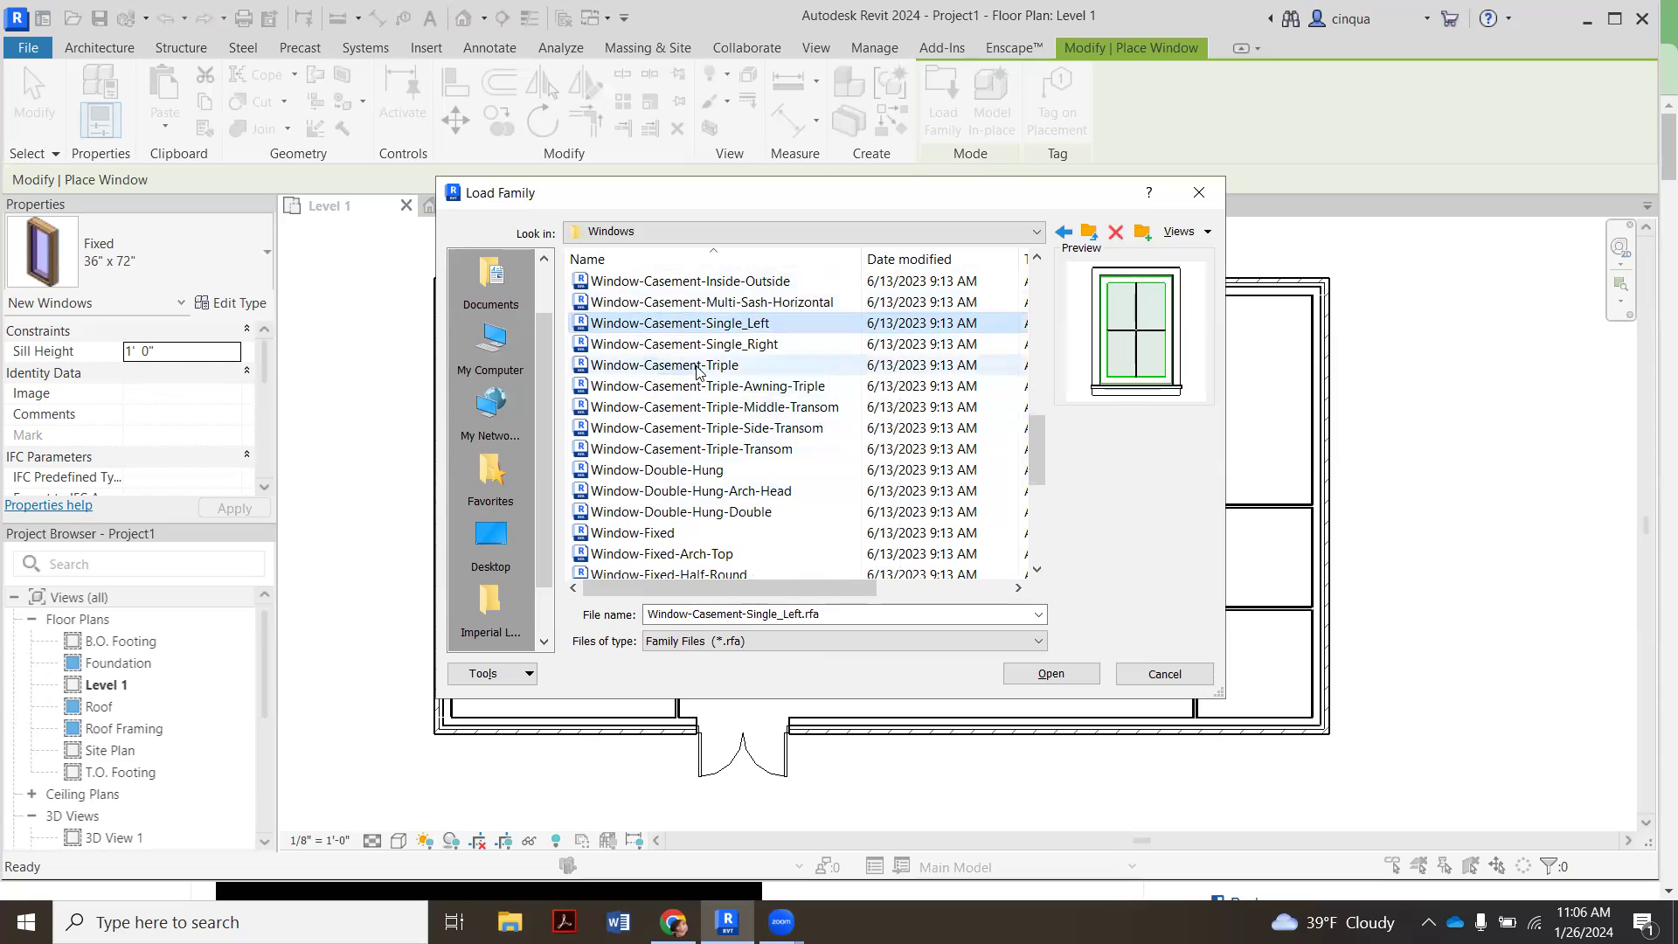
click(678, 366)
click(686, 408)
- Preview the double-hung window families and the fixed window shapes, such as octagon, pentagon, round and round-top
click(667, 471)
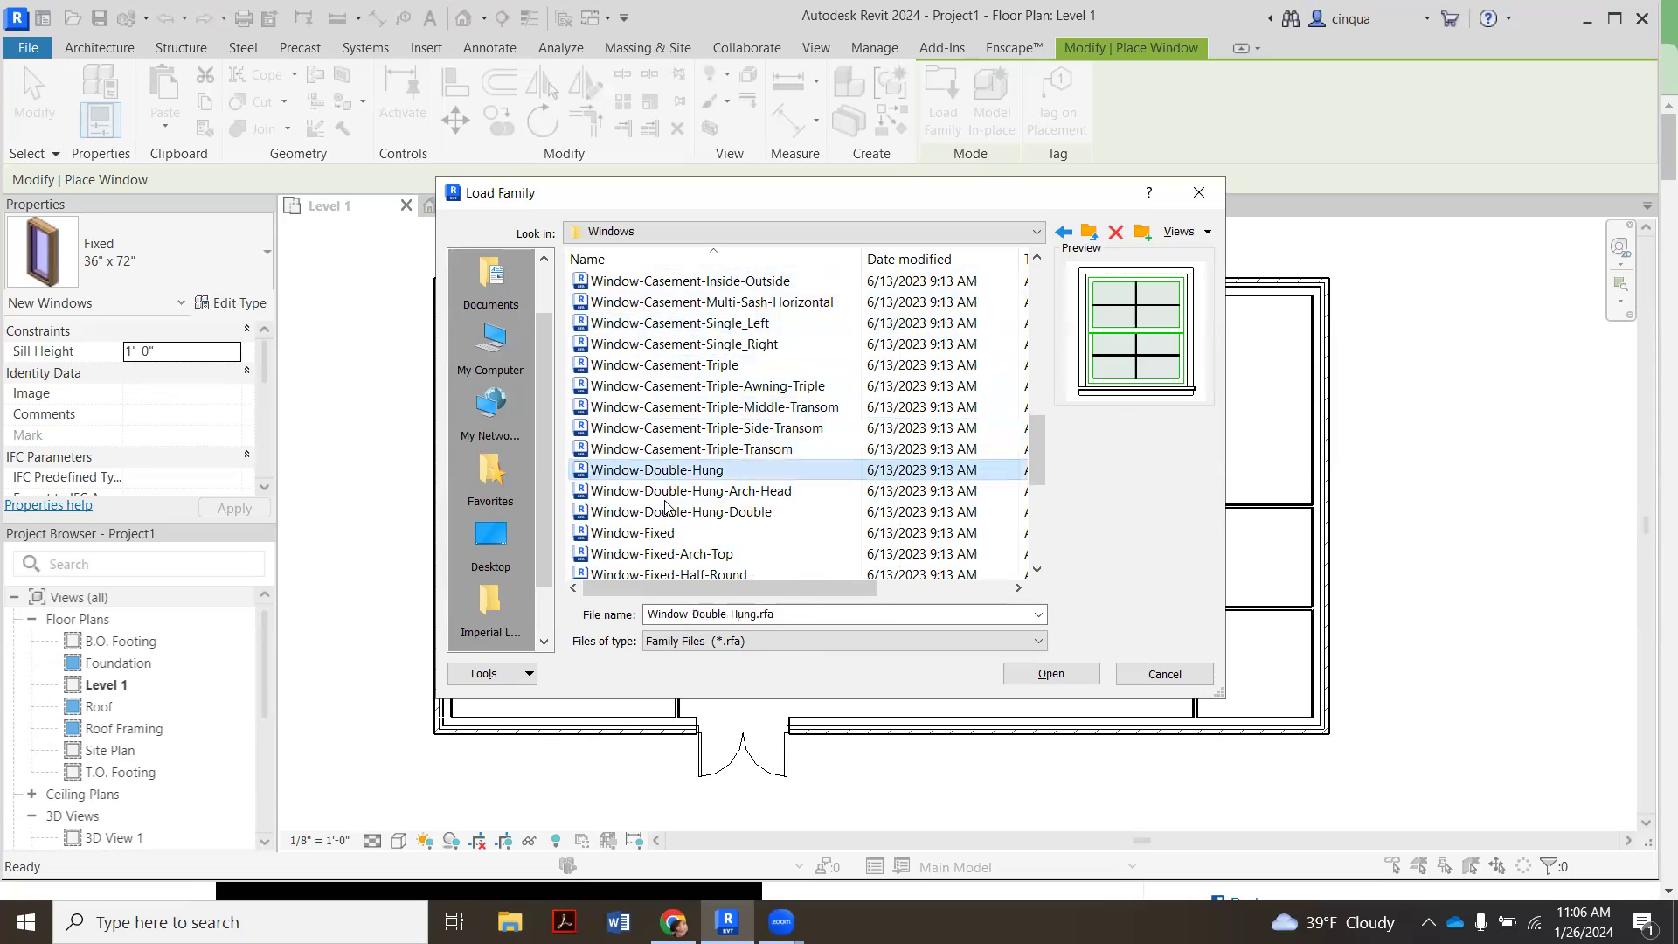
click(666, 512)
click(663, 538)
click(665, 553)
scroll(677, 524, down, 3)
click(694, 407)
click(677, 448)
click(662, 491)
click(662, 512)
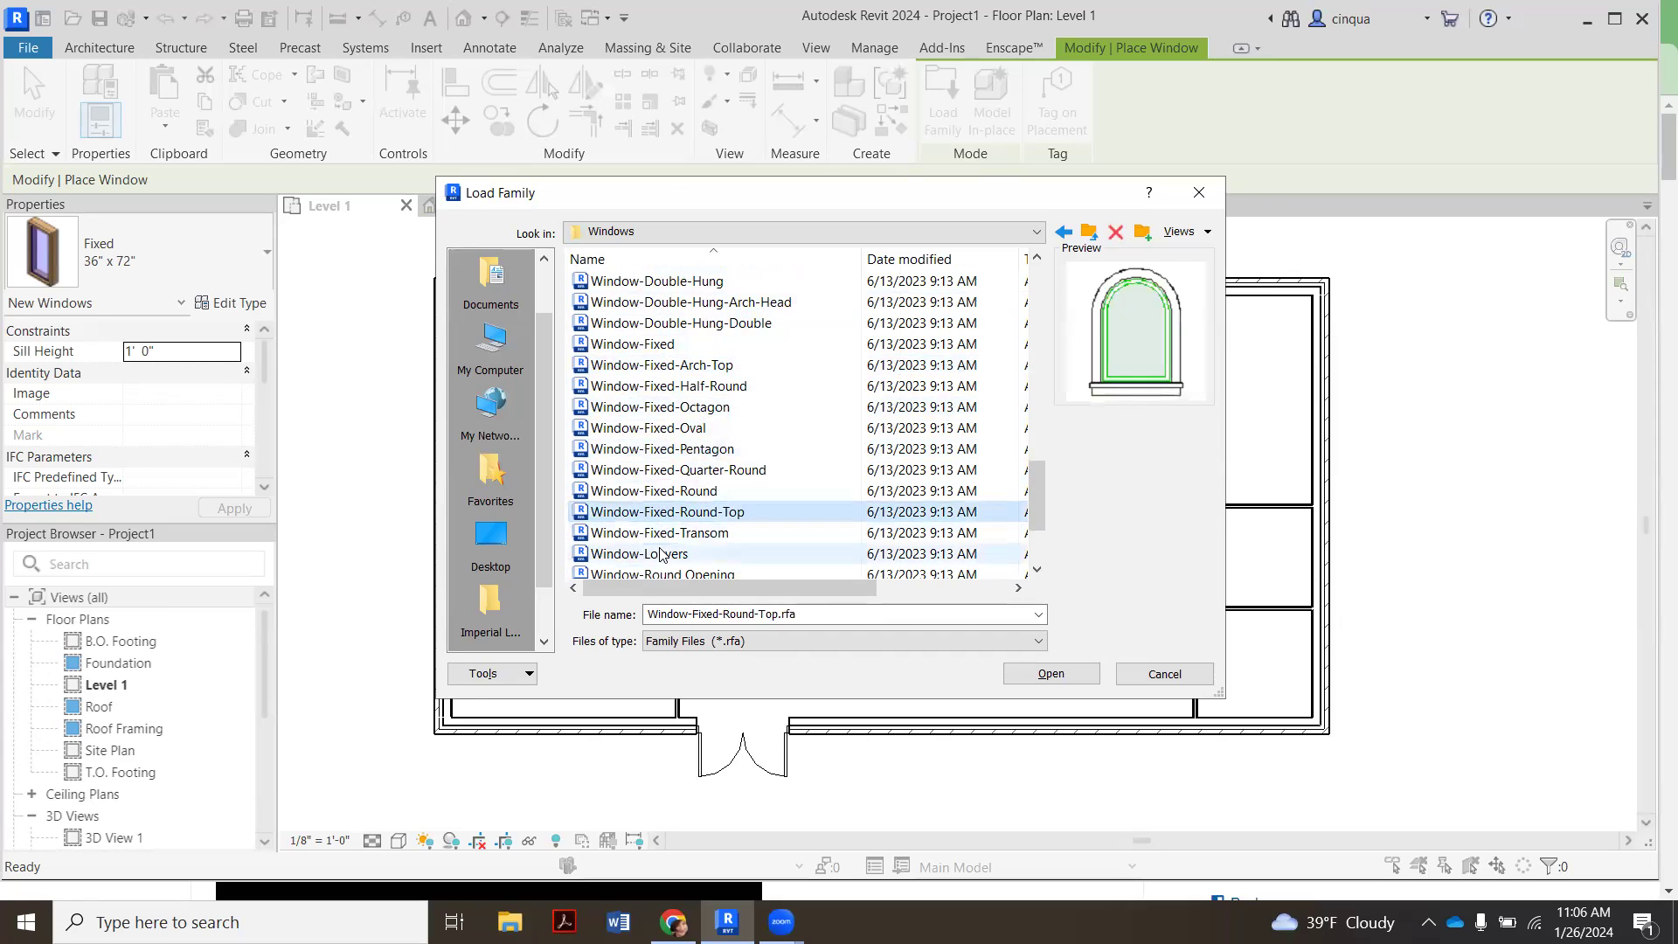
- Preview the louver, single-hung and sliding window families, and leave the library without loading any
click(648, 553)
scroll(648, 551, down, 2)
click(649, 491)
click(654, 512)
click(653, 553)
click(649, 533)
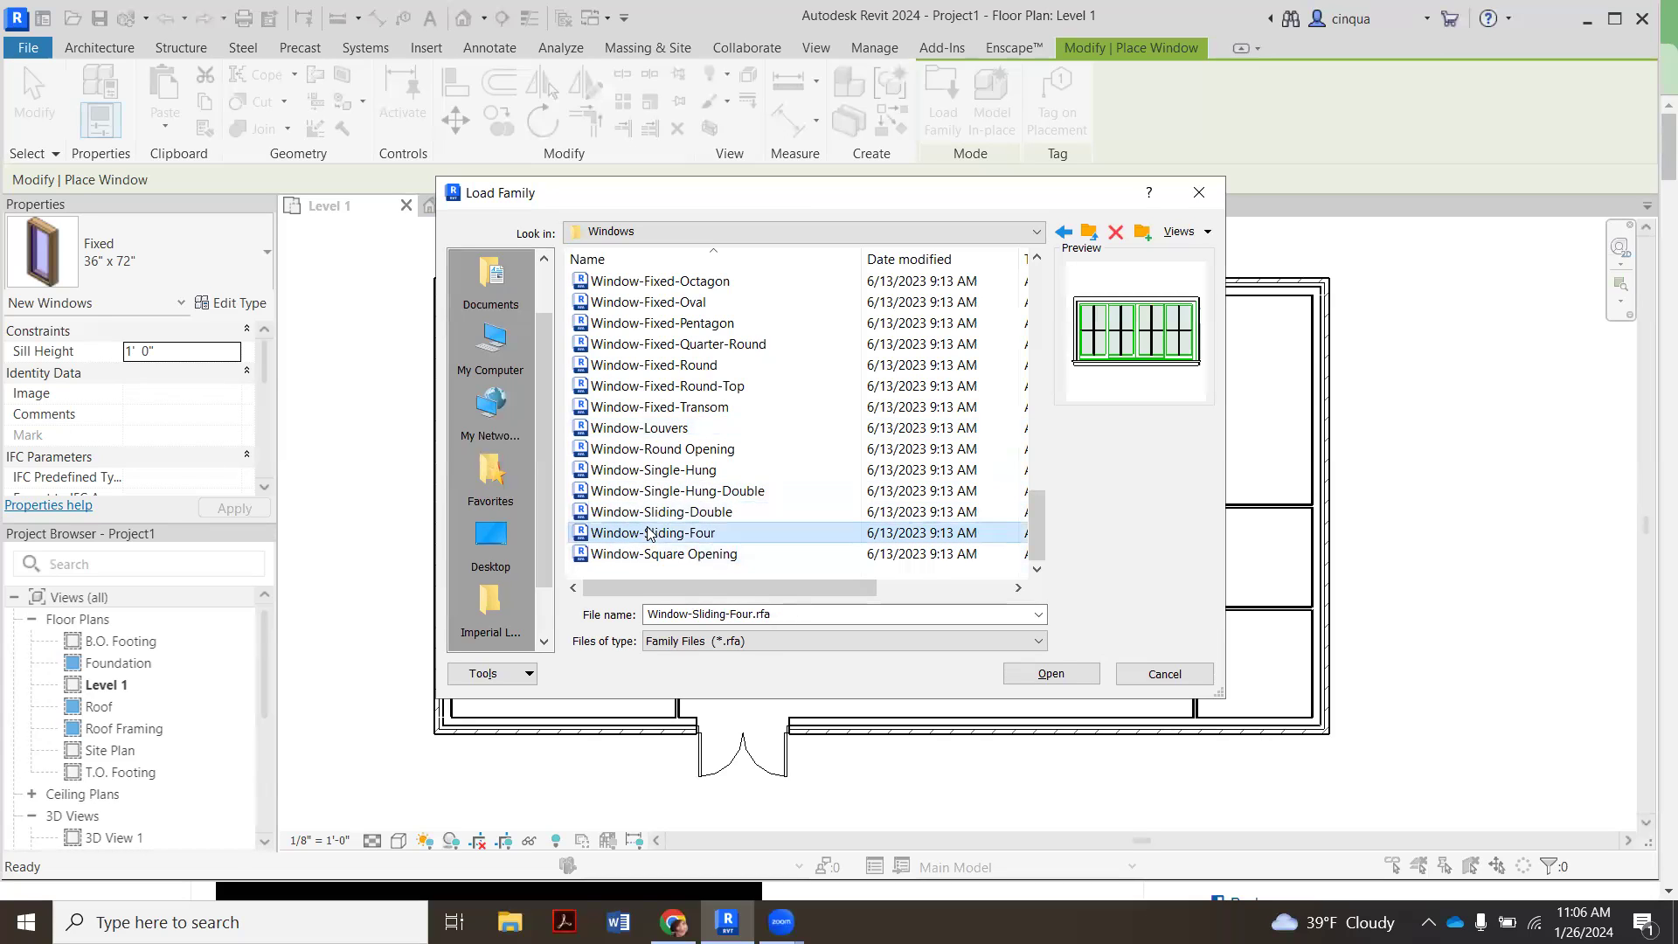
scroll(746, 501, up, 2)
scroll(746, 501, up, 6)
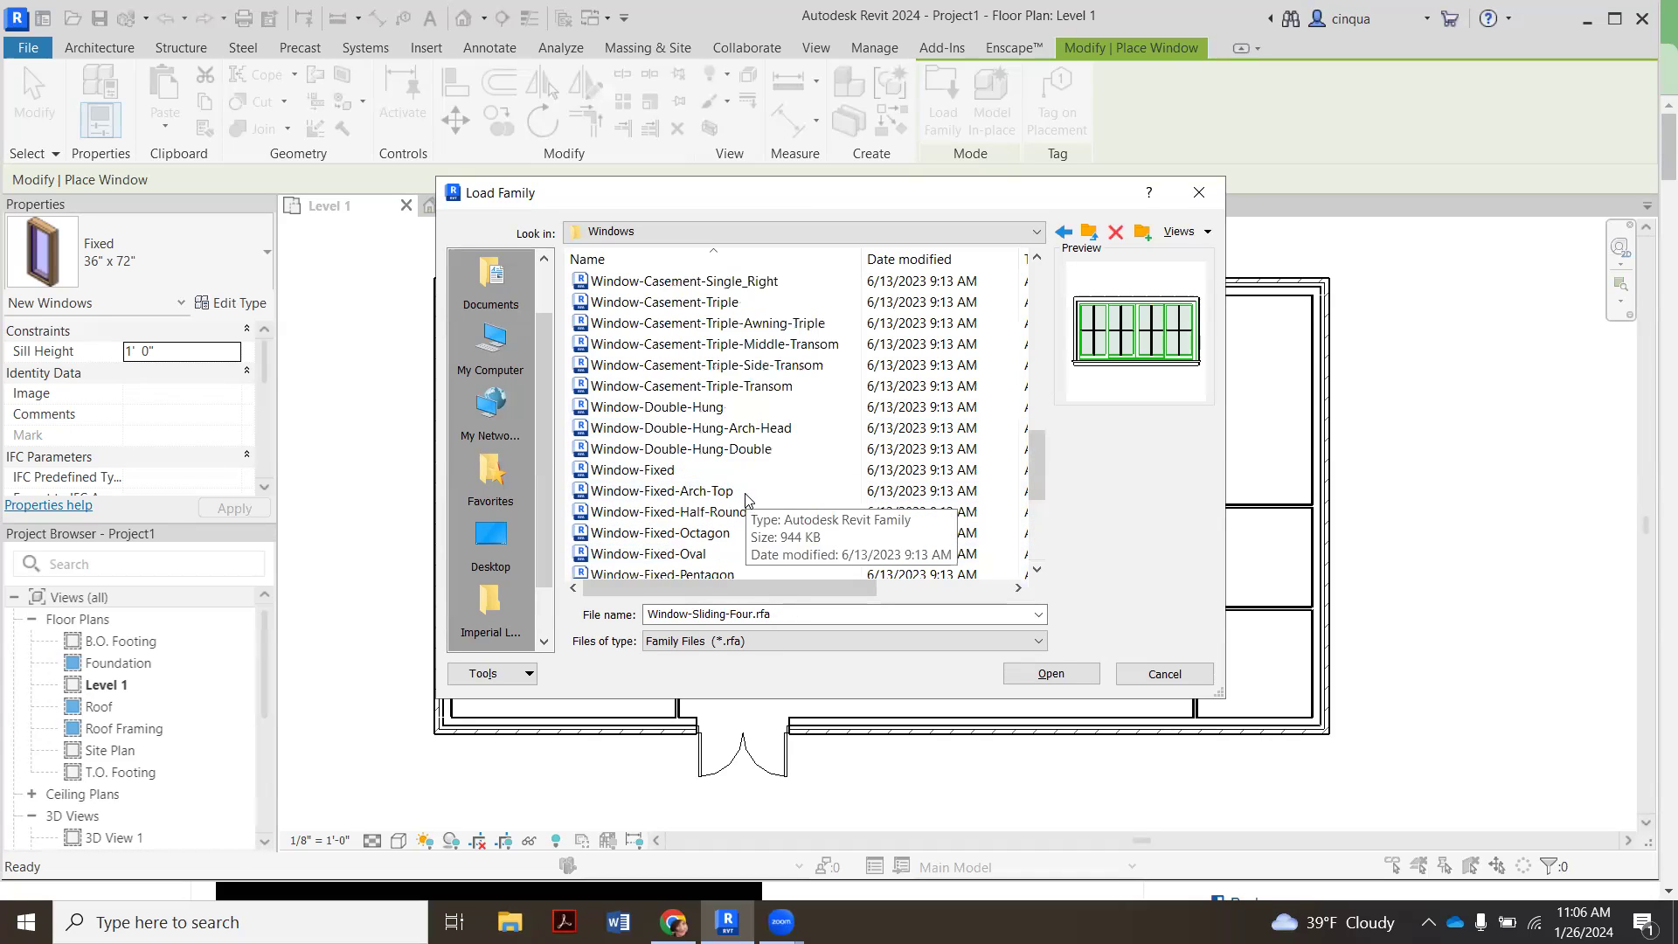
click(1178, 671)
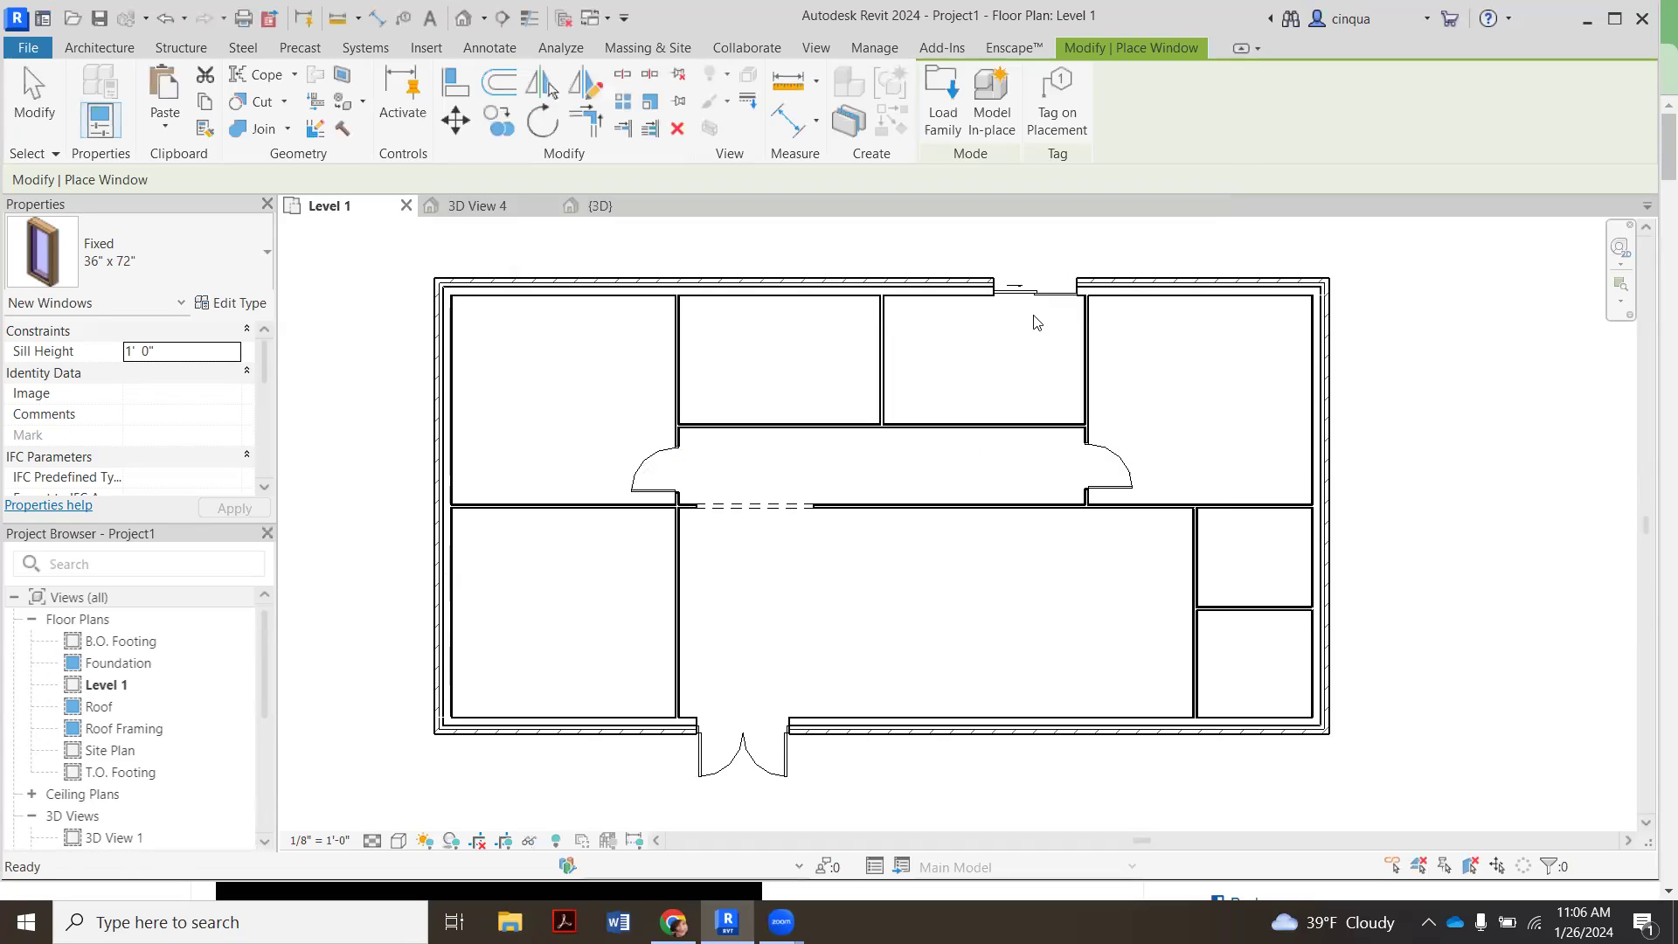
- Check the window types already loaded in the project, and open the US library's Windows folder for loading another family
click(227, 266)
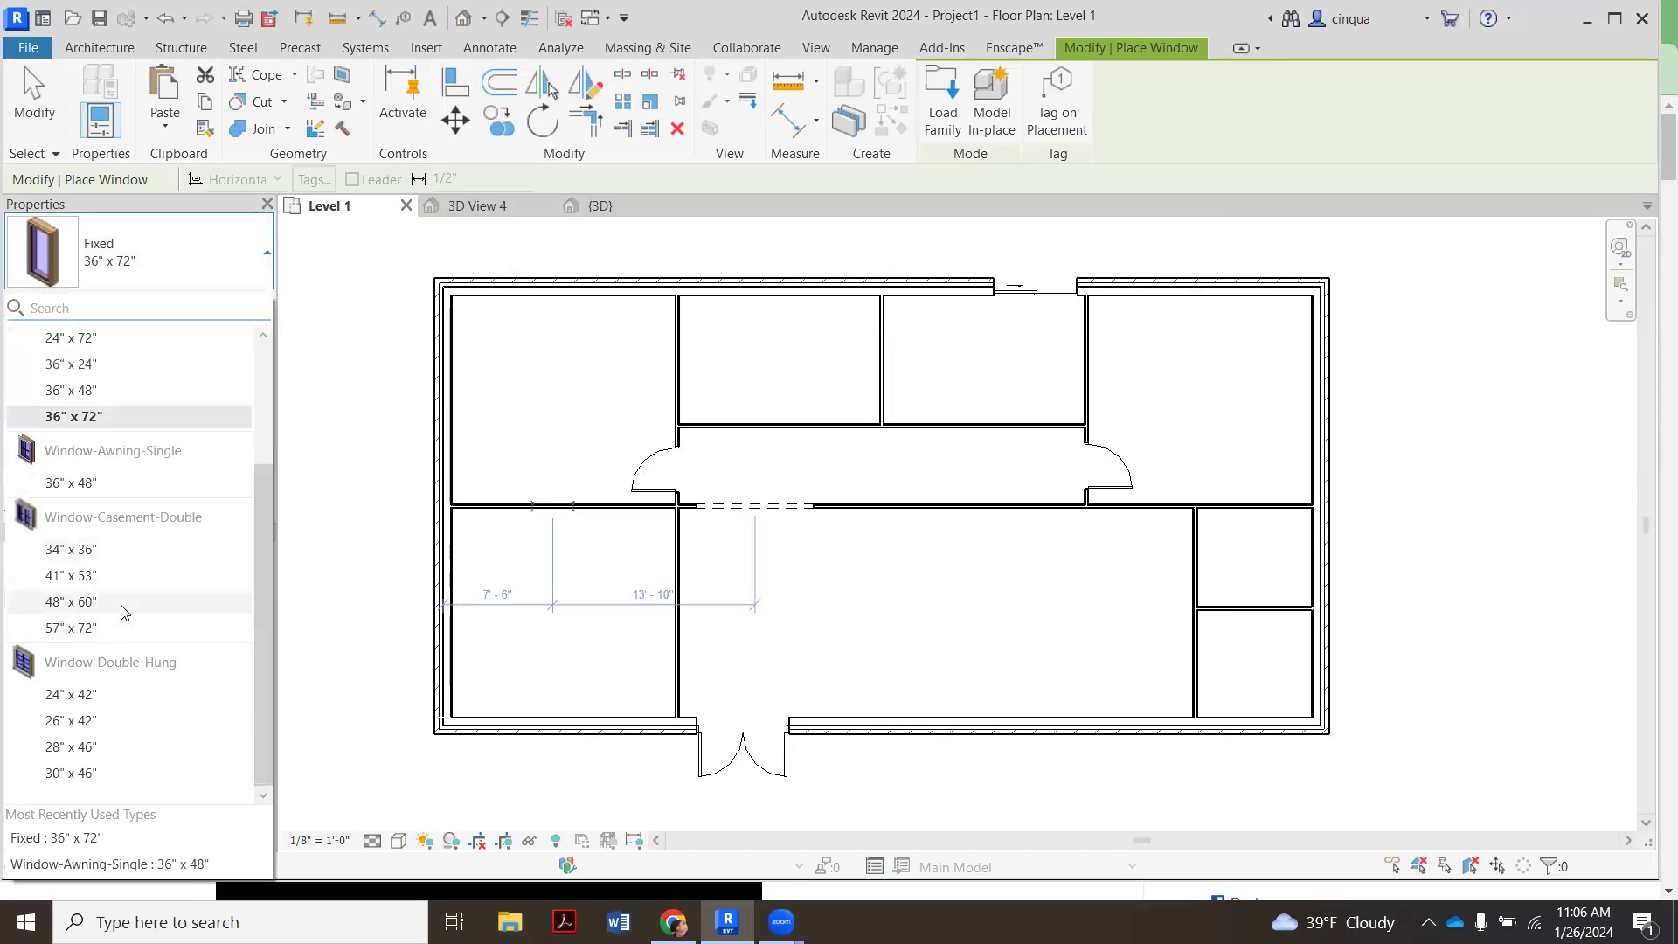
scroll(122, 599, up, 3)
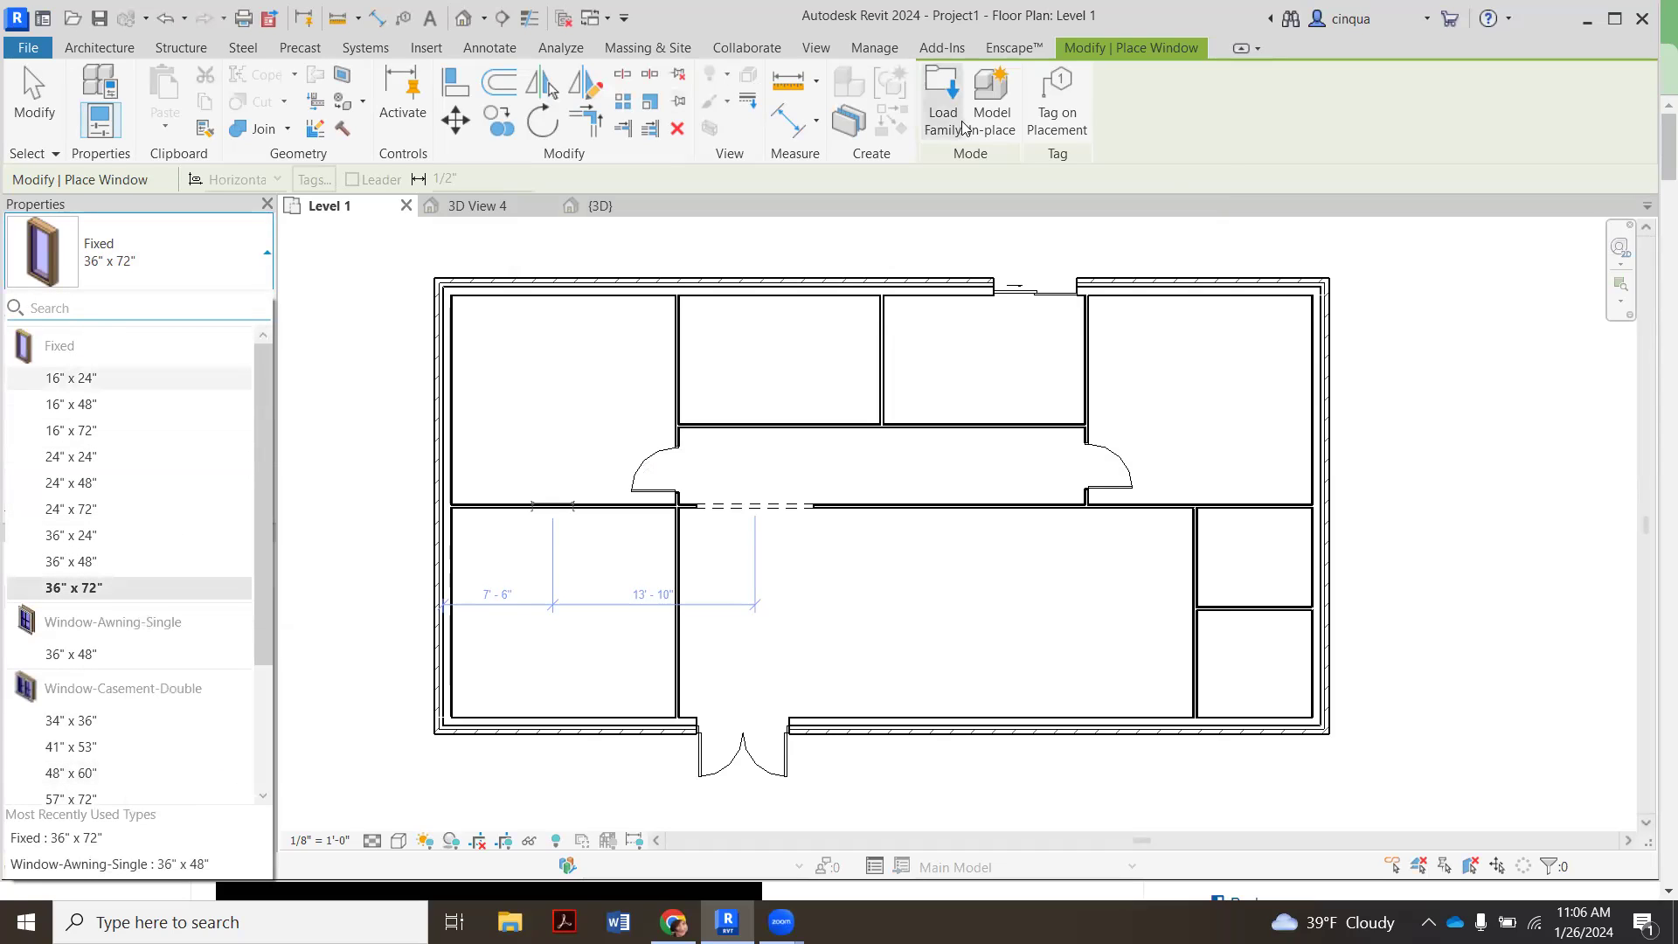
click(937, 114)
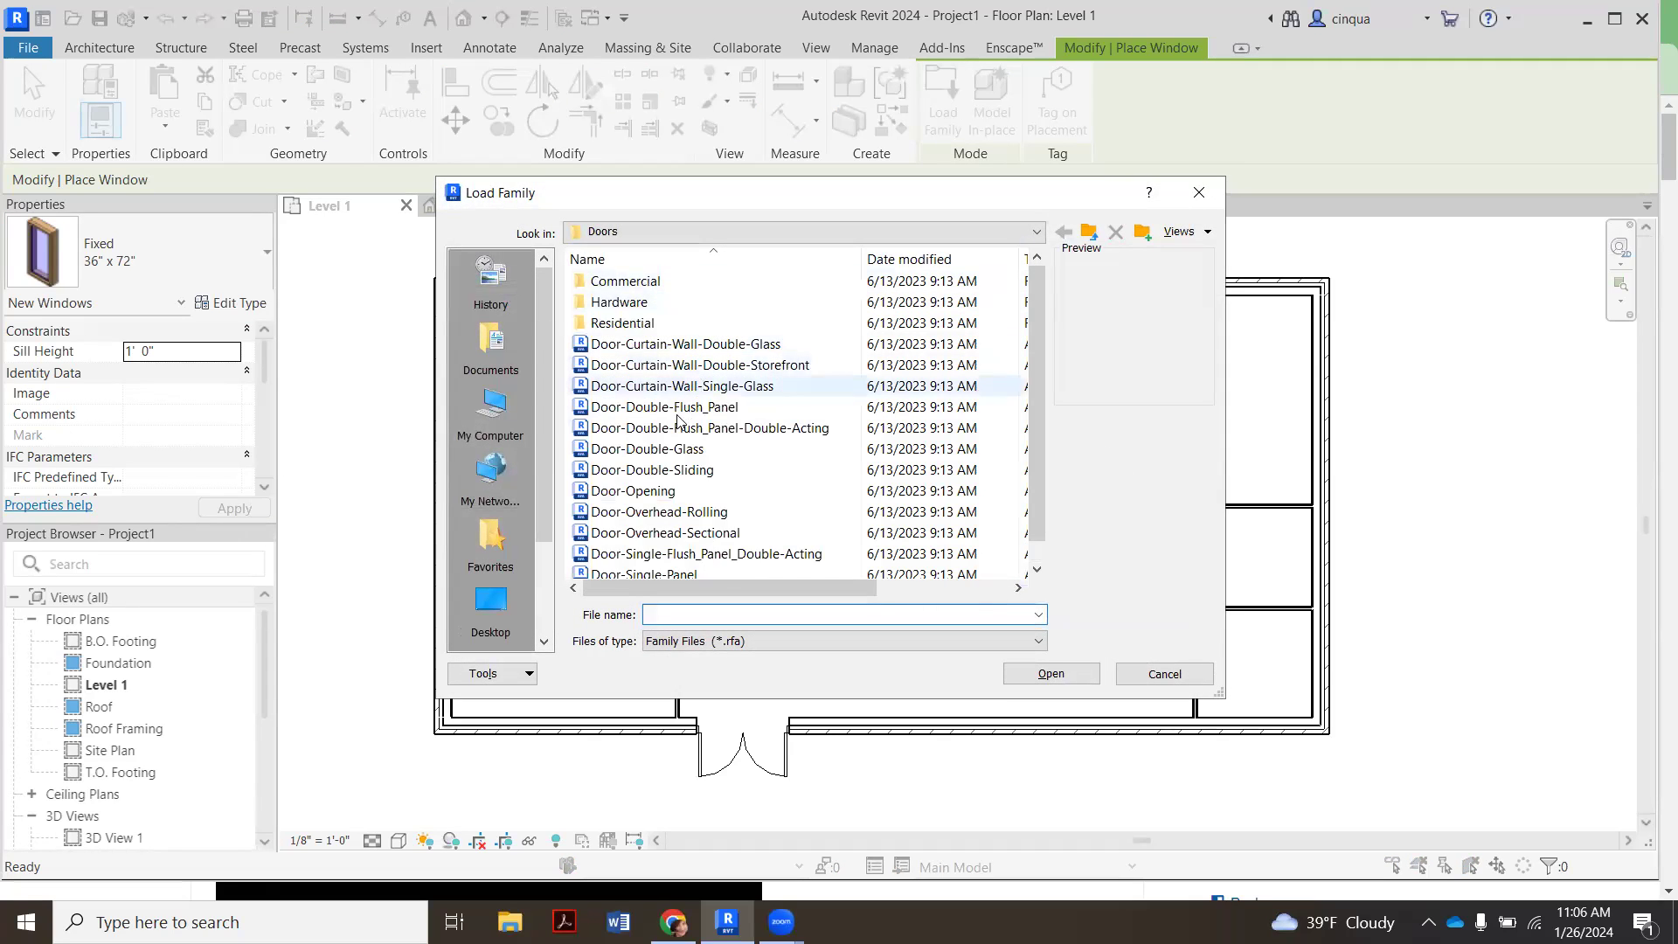
click(715, 234)
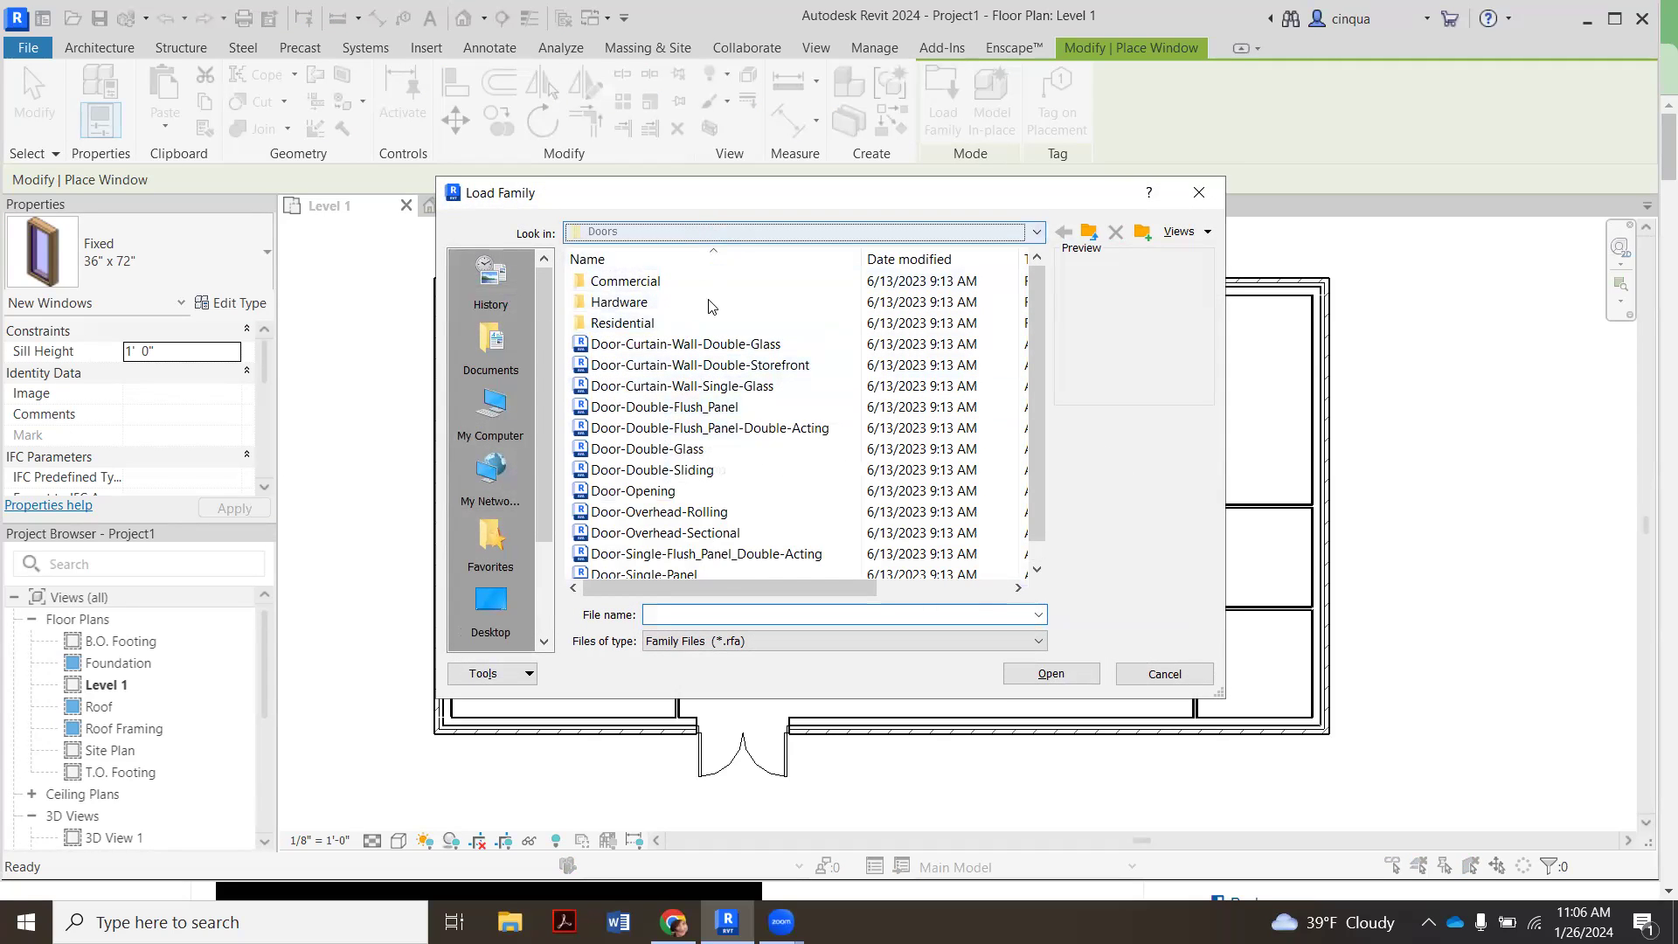
click(874, 393)
scroll(733, 525, down, 10)
double_click(715, 529)
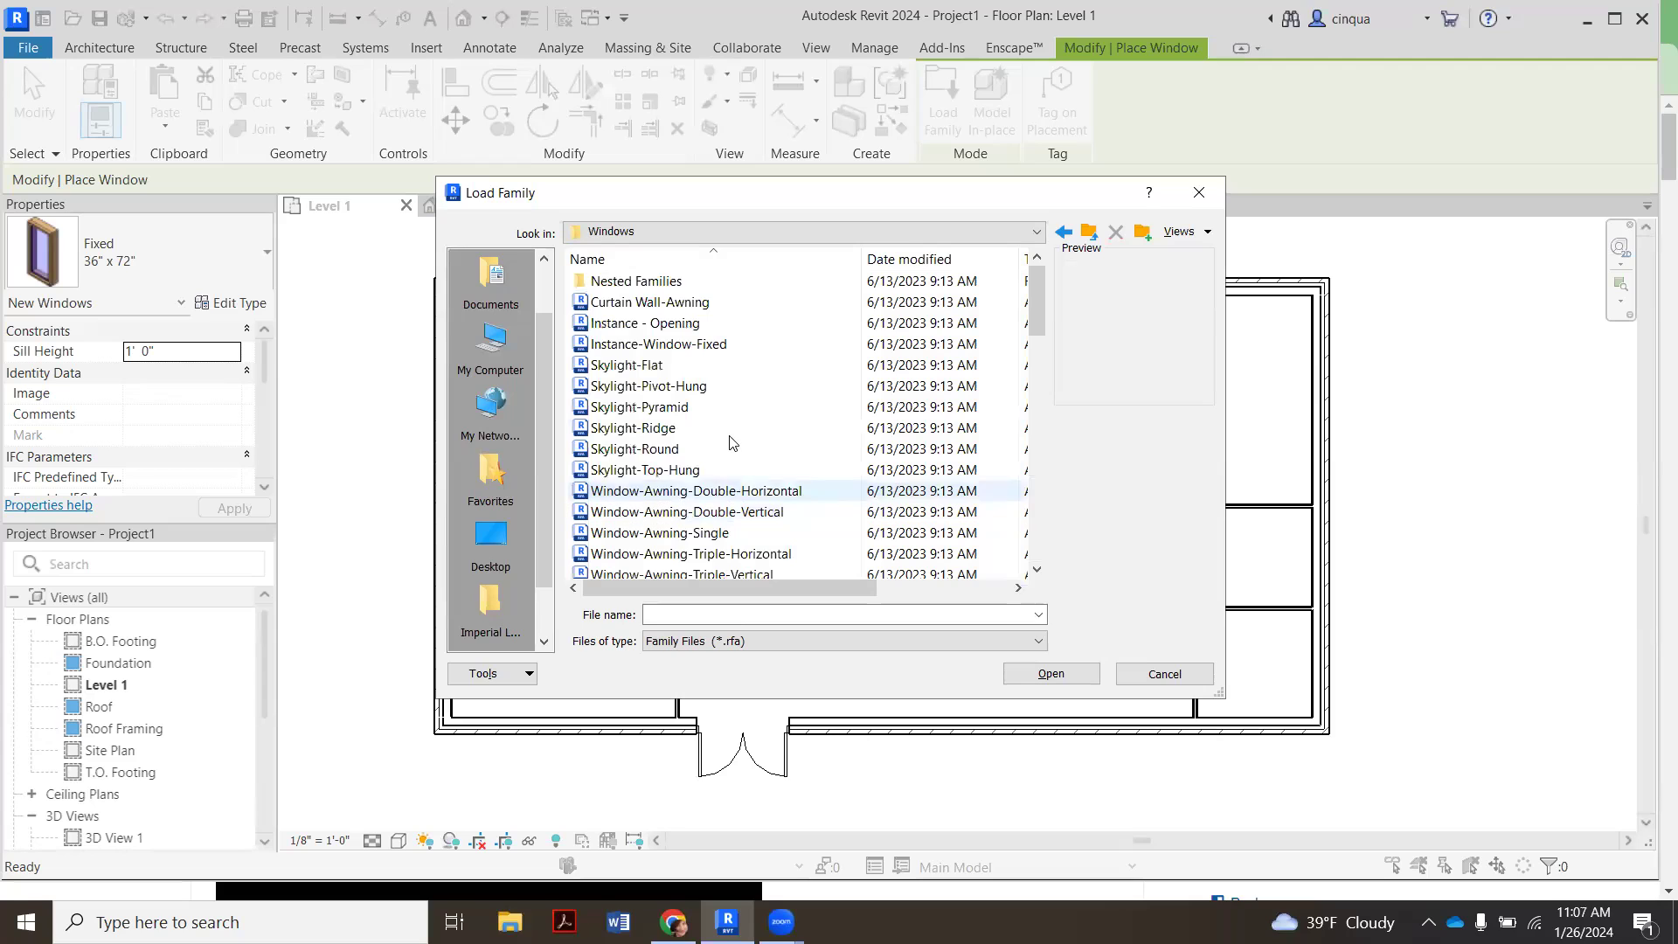
- Load the Window-Awning-Double-Horizontal family with its 72" x 36" type
click(718, 492)
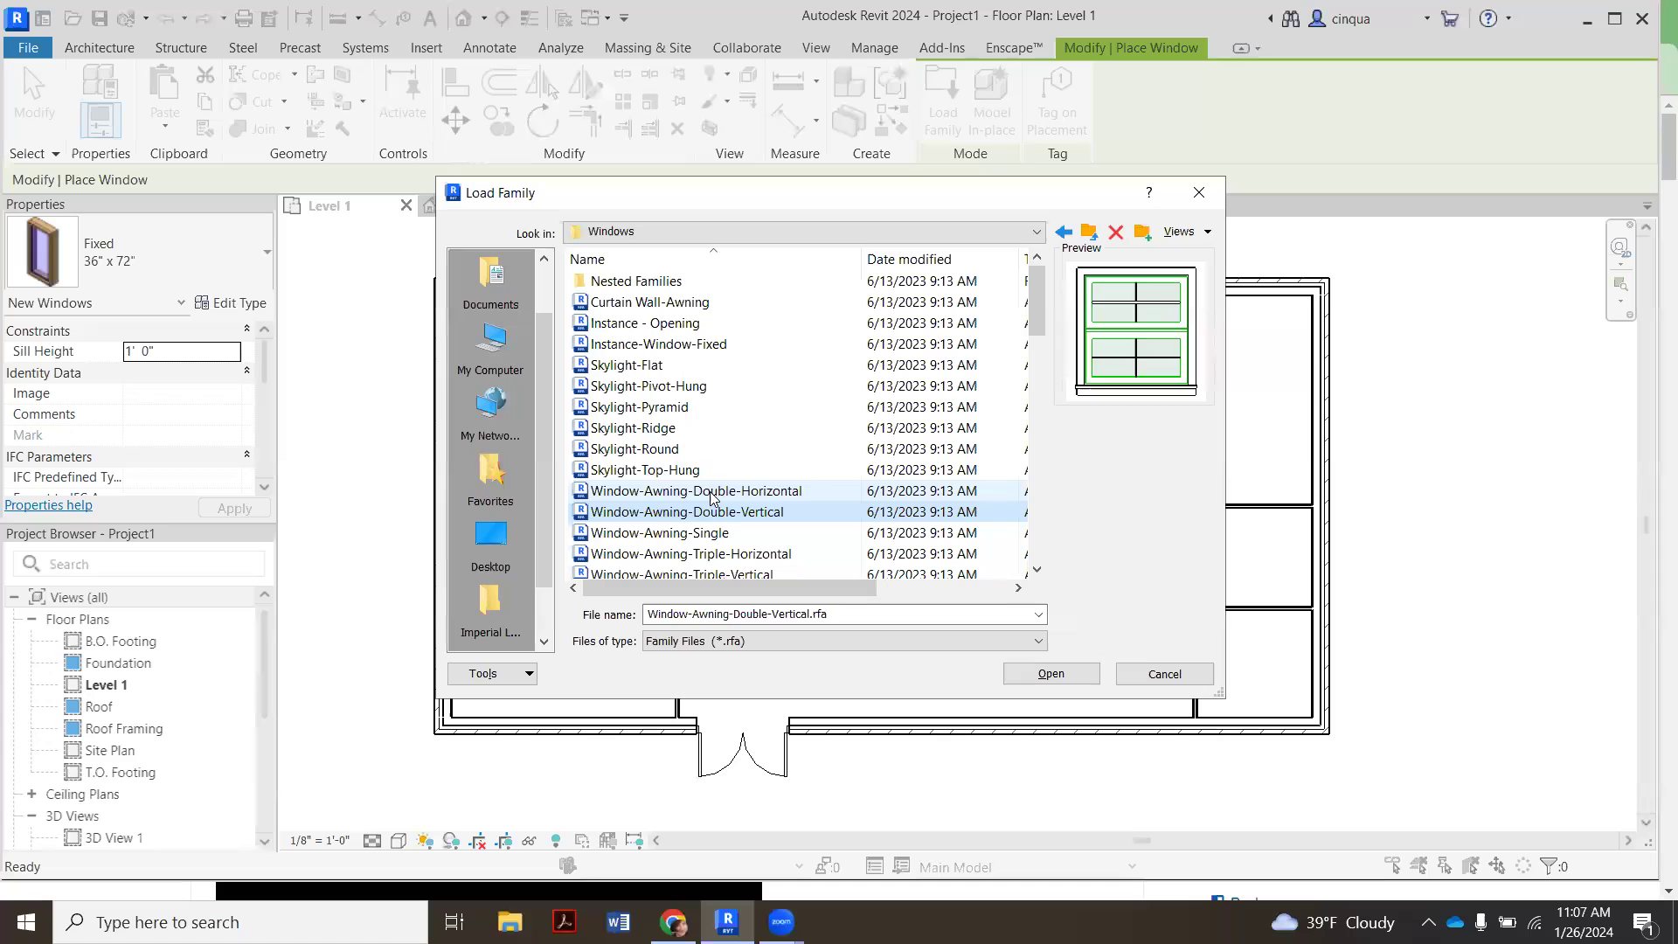
click(724, 492)
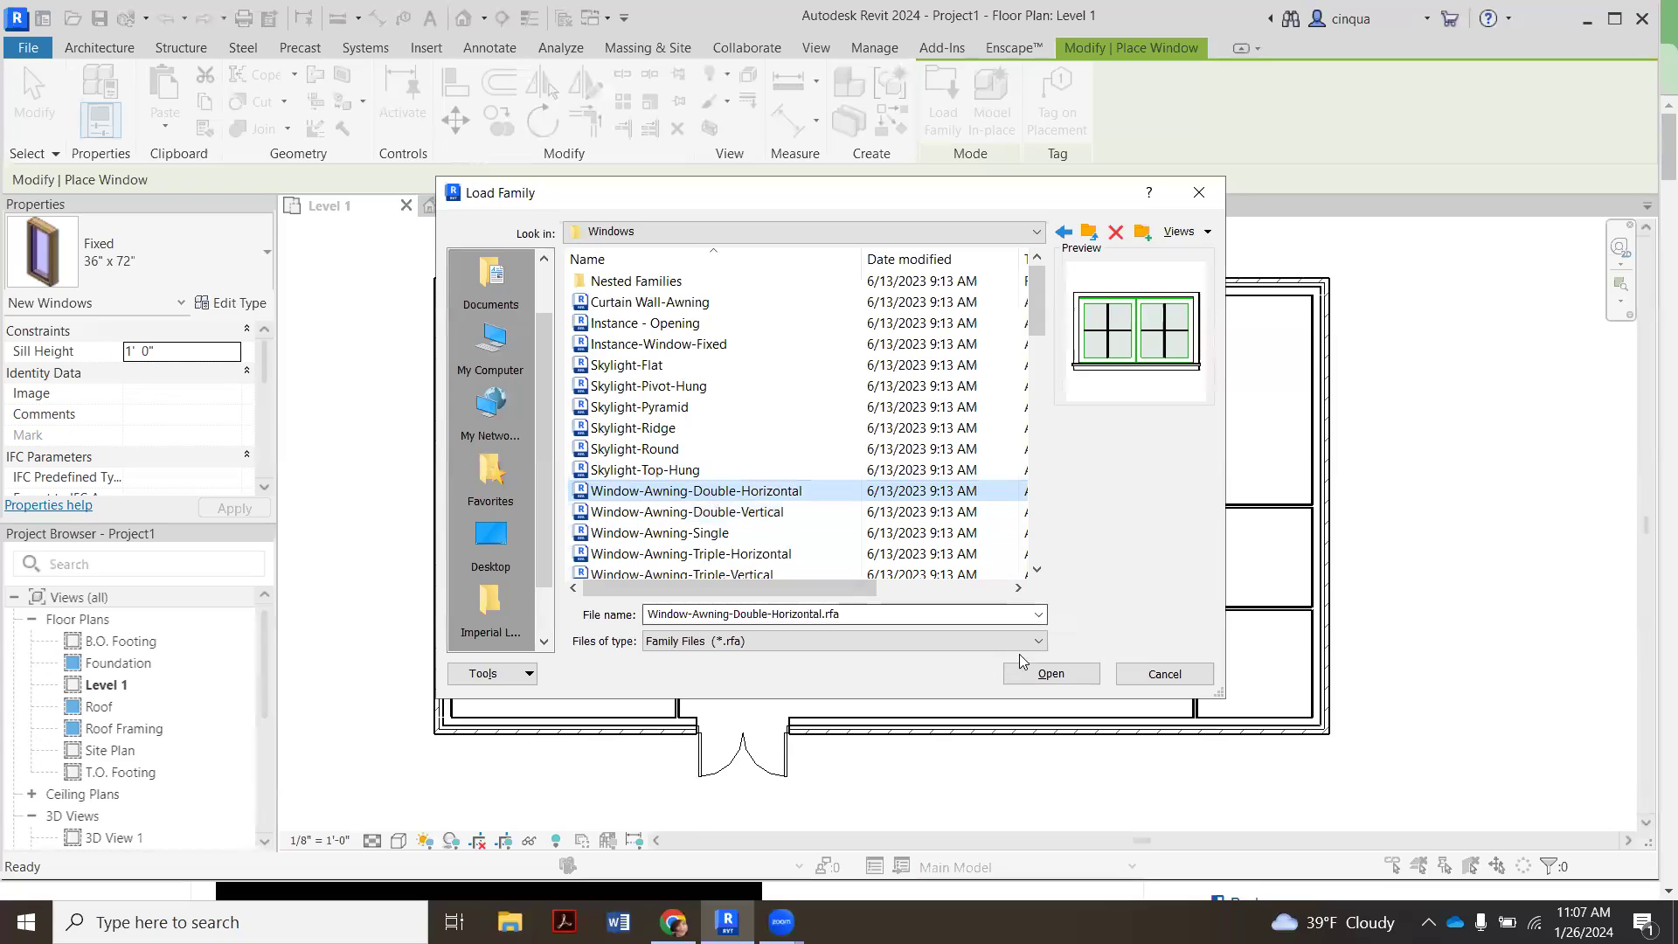
click(1033, 682)
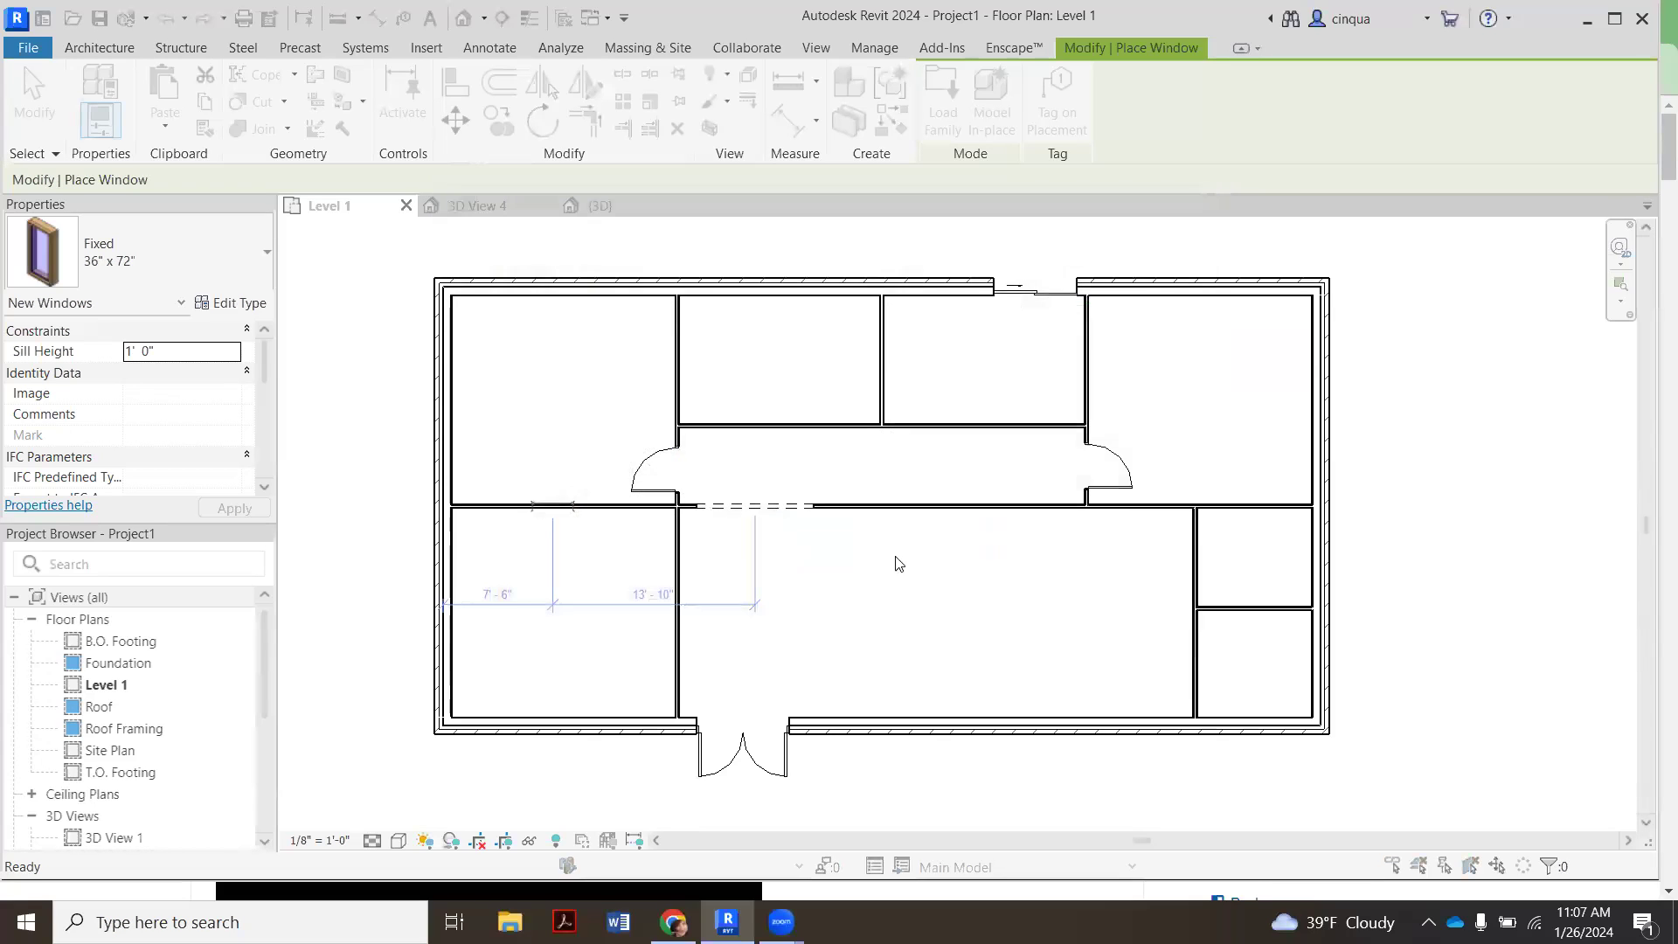
scroll(813, 478, down, 6)
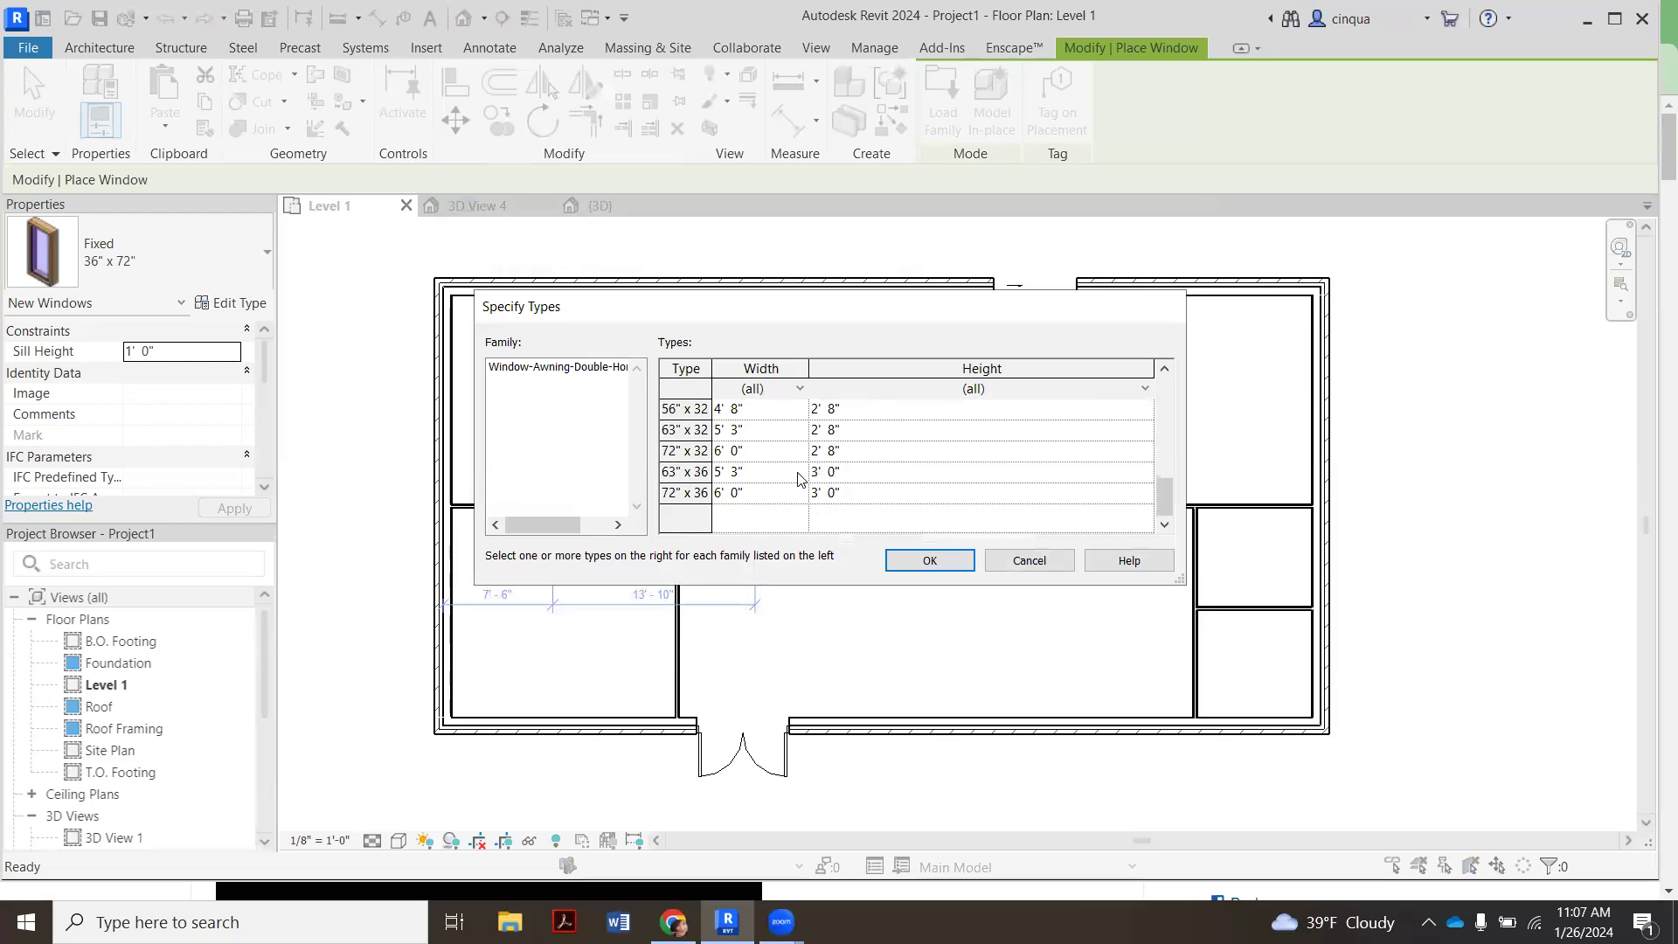
click(757, 494)
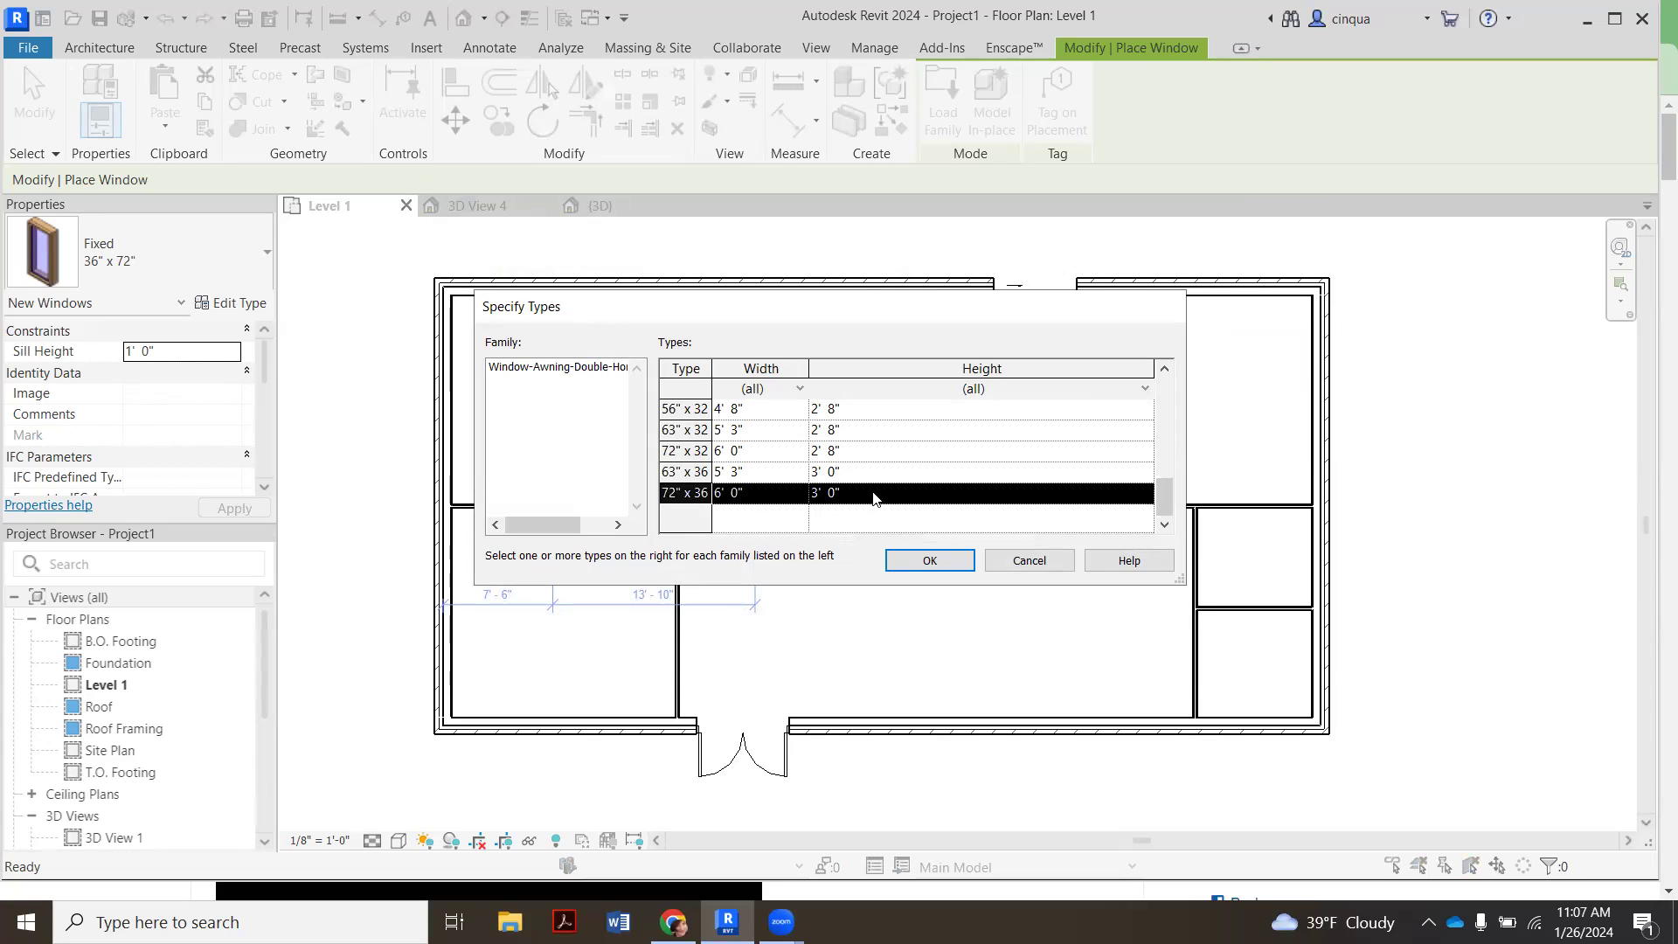
click(920, 565)
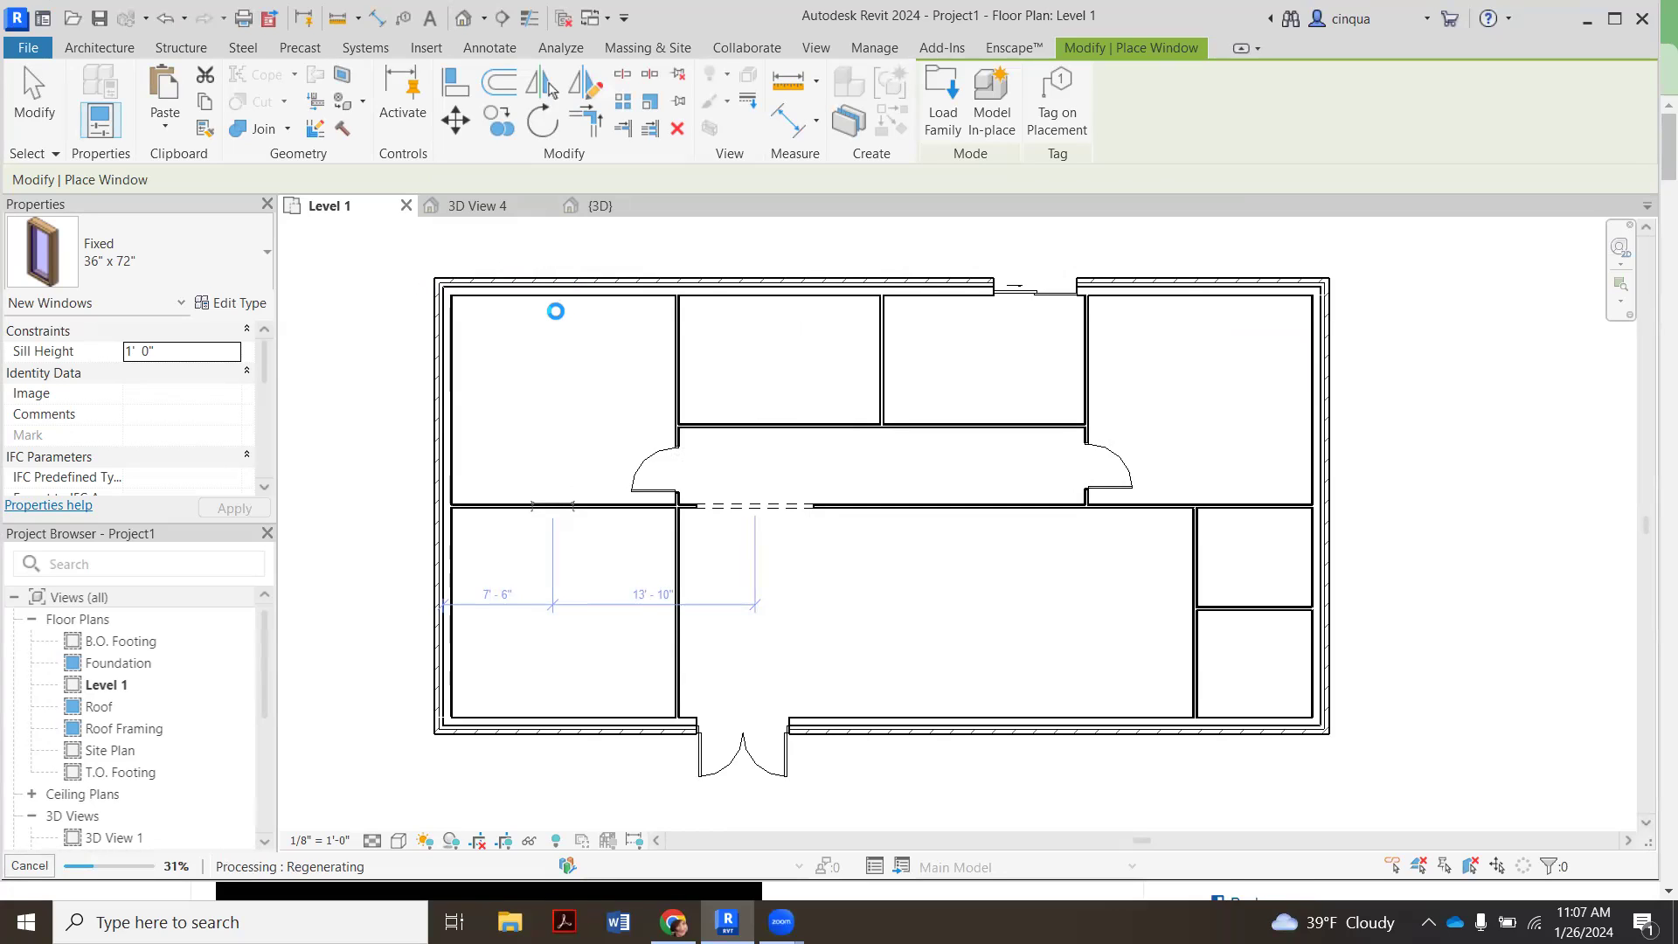
- Place the 72" x 36" double awning window in the upper-left room's north exterior wall, about 6'-6" from the west wall
scroll(556, 311, up, 3)
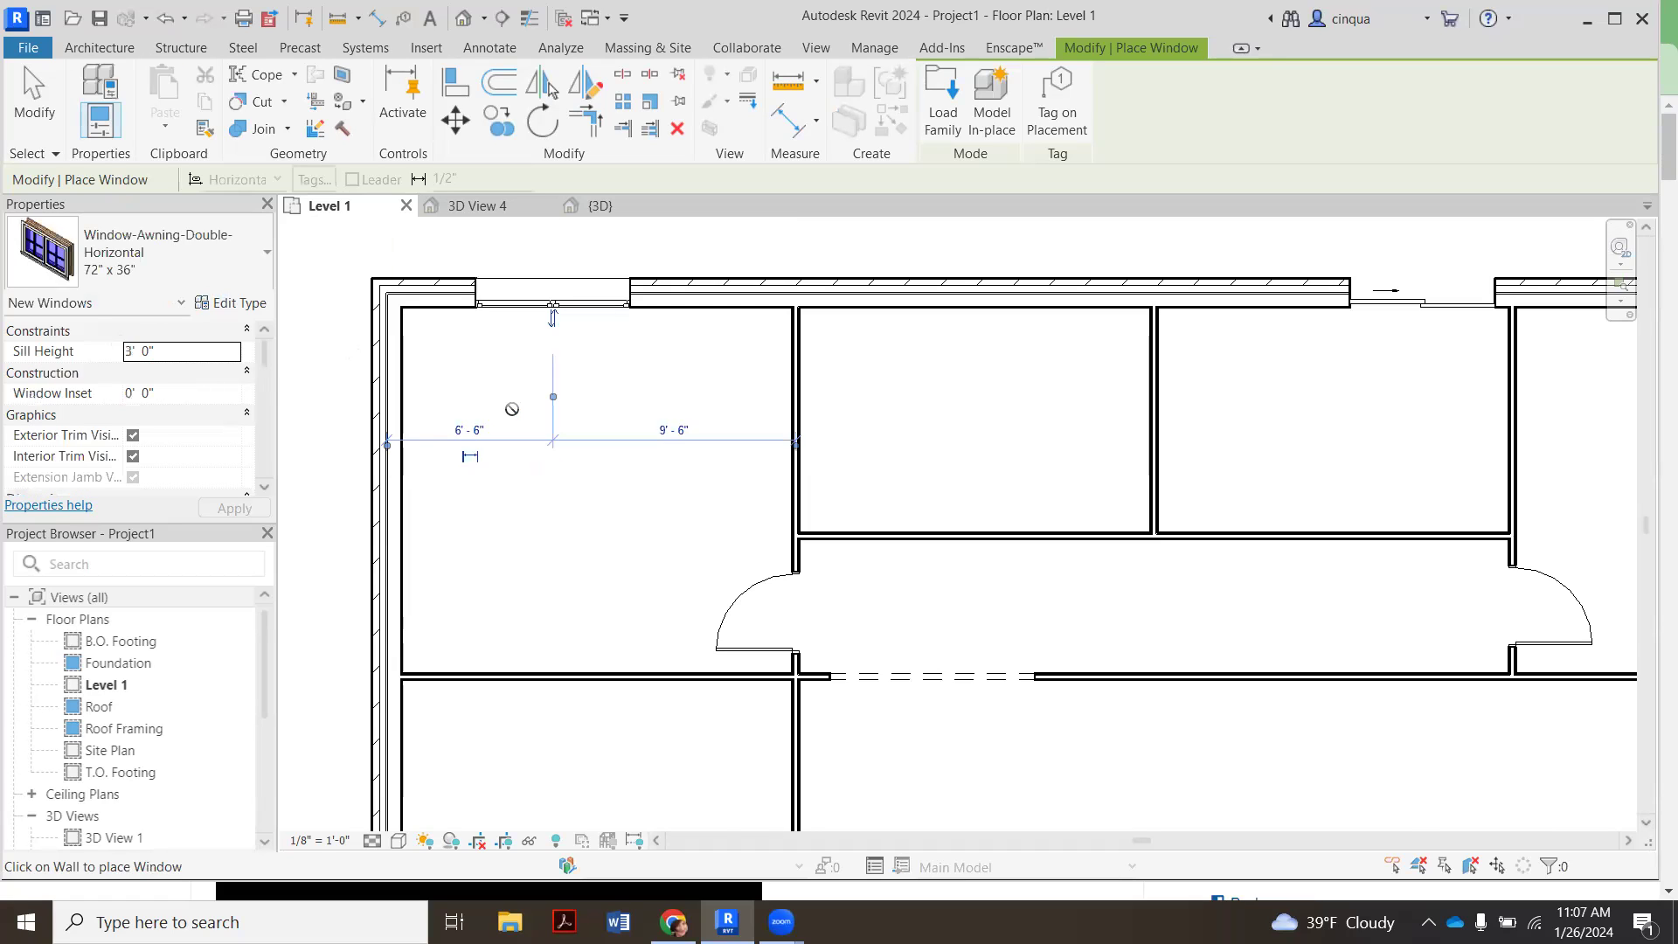
scroll(504, 407, down, 2)
scroll(538, 340, up, 4)
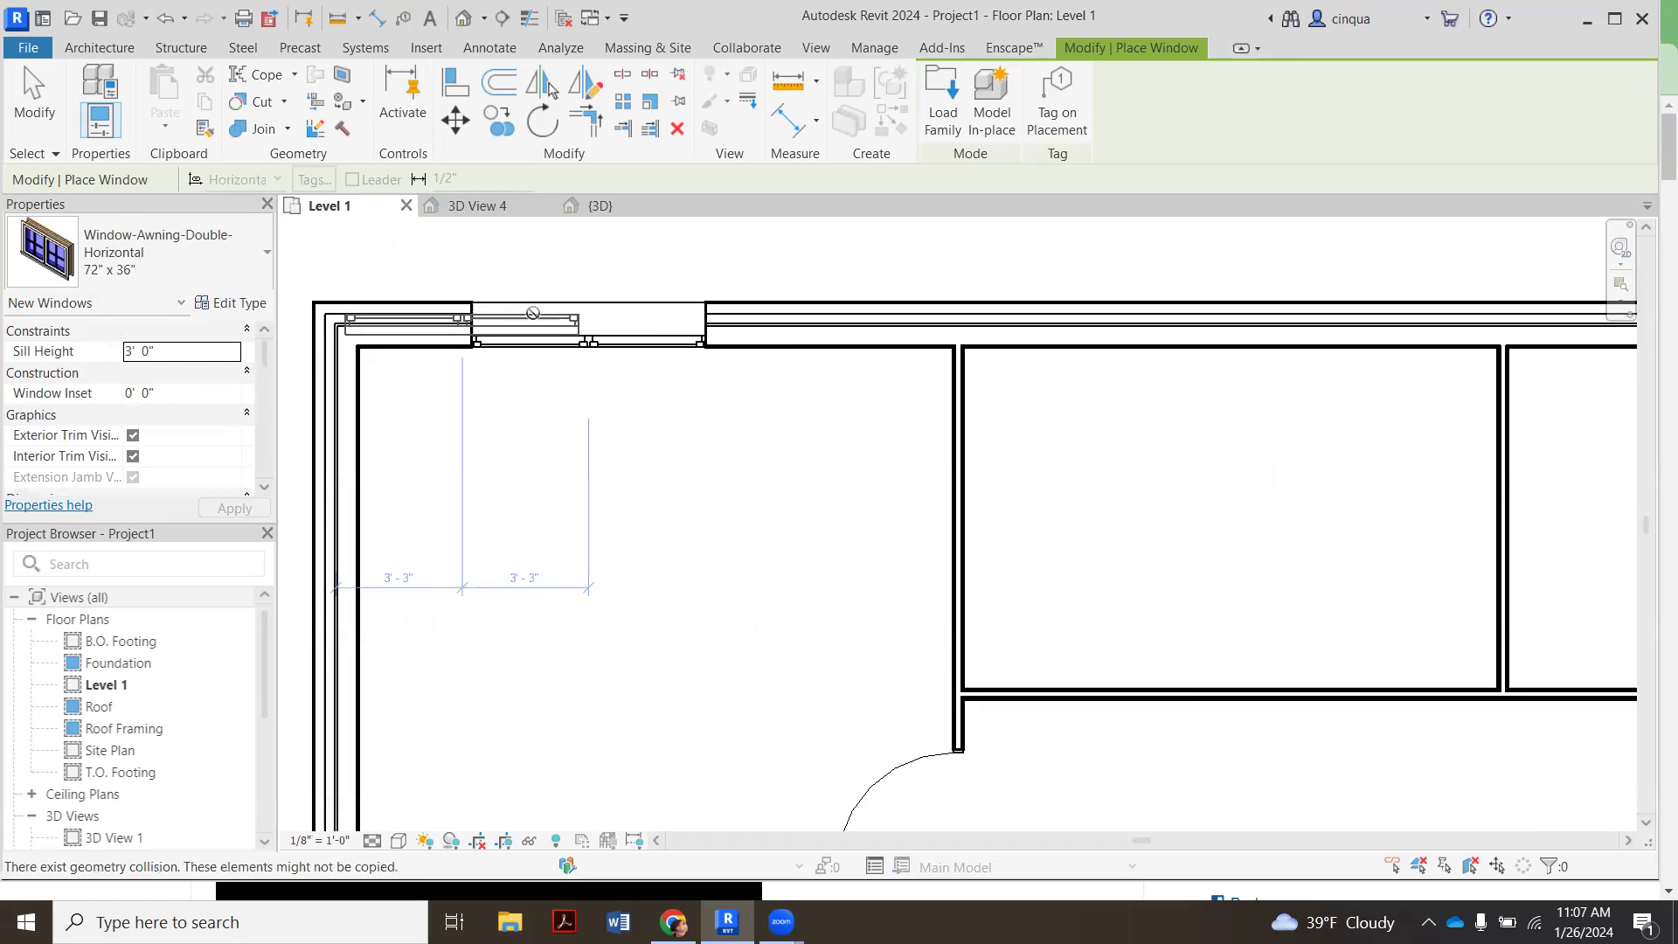
scroll(758, 428, down, 1)
key(Escape)
scroll(604, 397, up, 2)
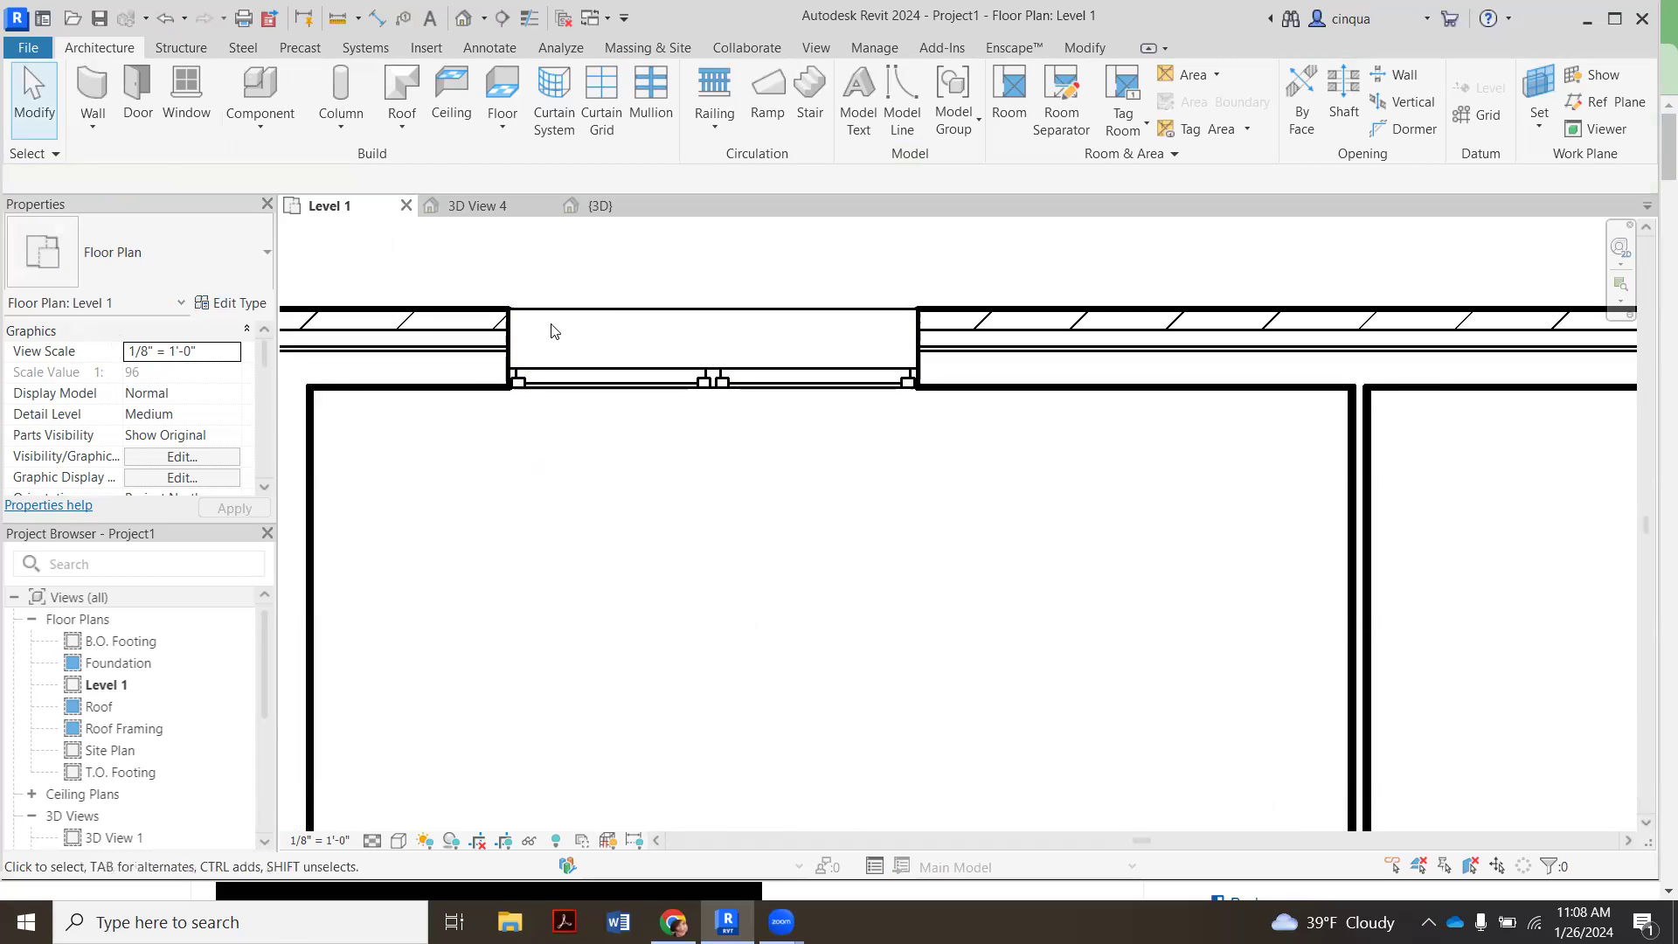
- Flip the facing of the north wall's awning window so its frame sits at the exterior face
scroll(739, 323, down, 2)
click(723, 349)
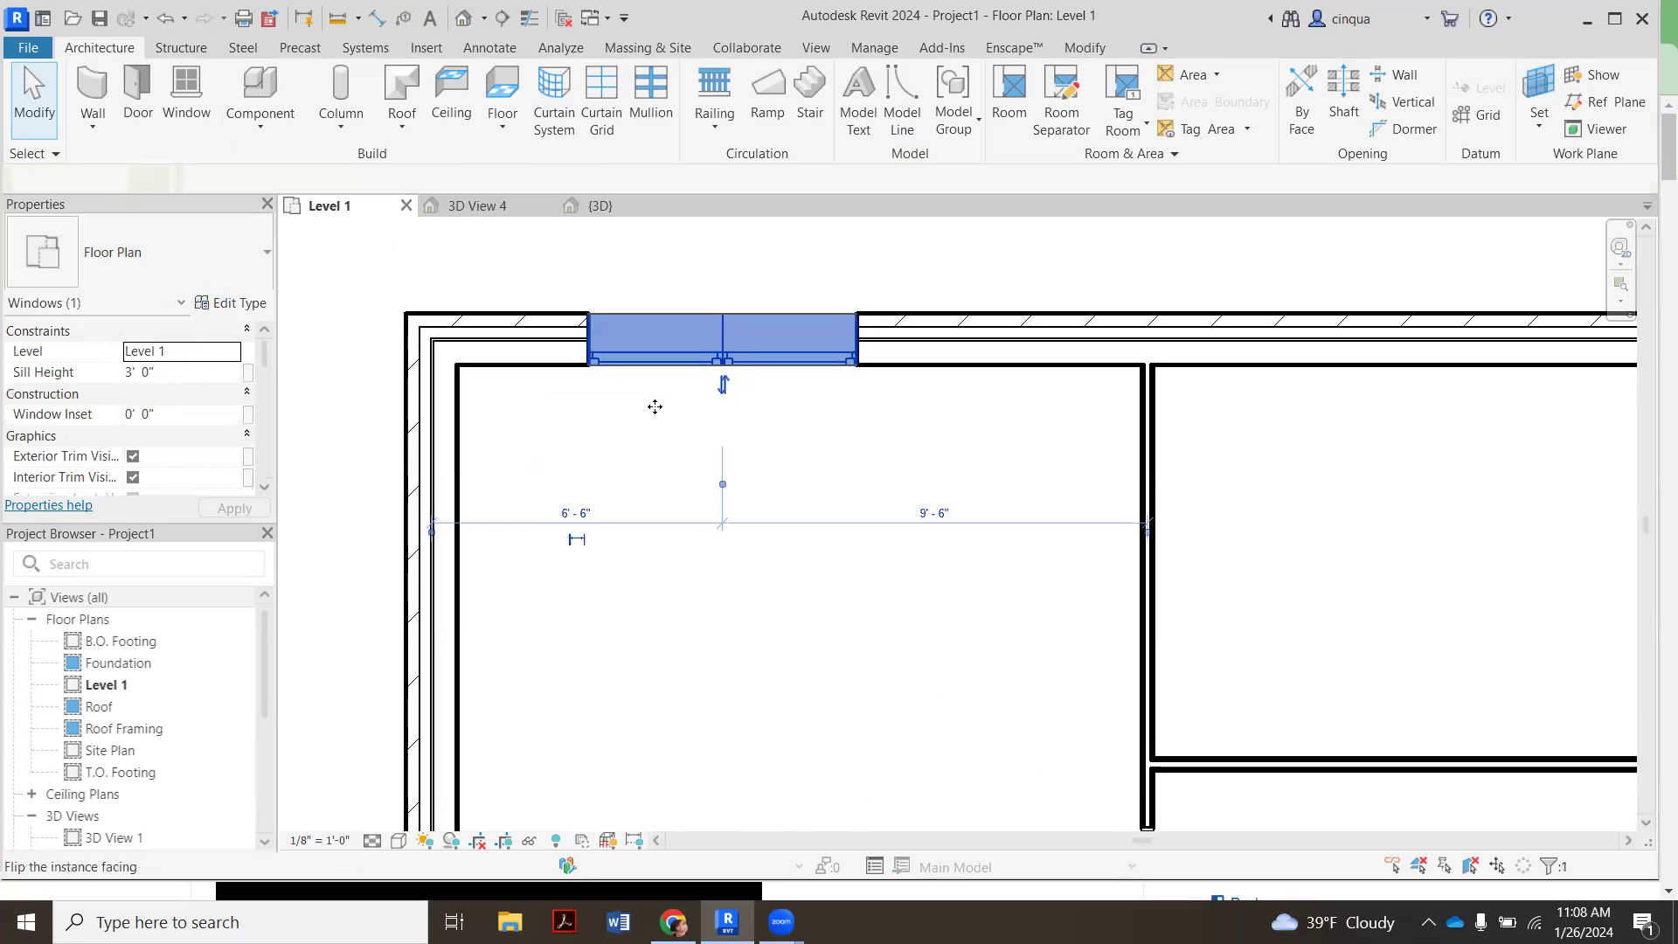
middle_drag(654, 407, 620, 412)
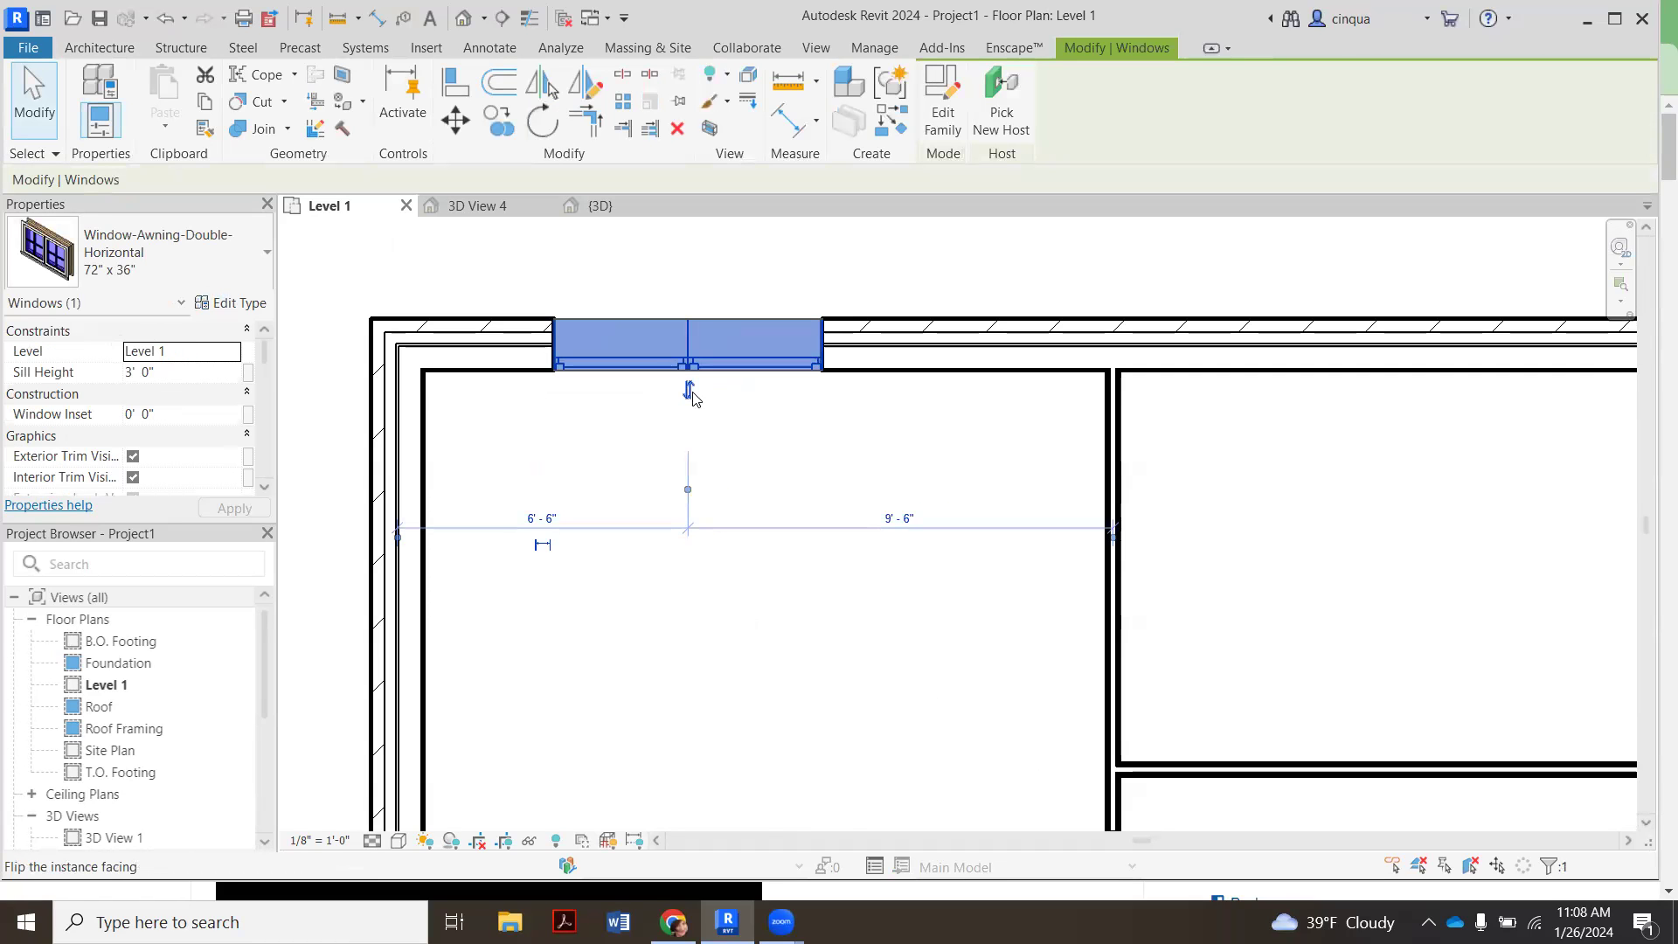
click(688, 388)
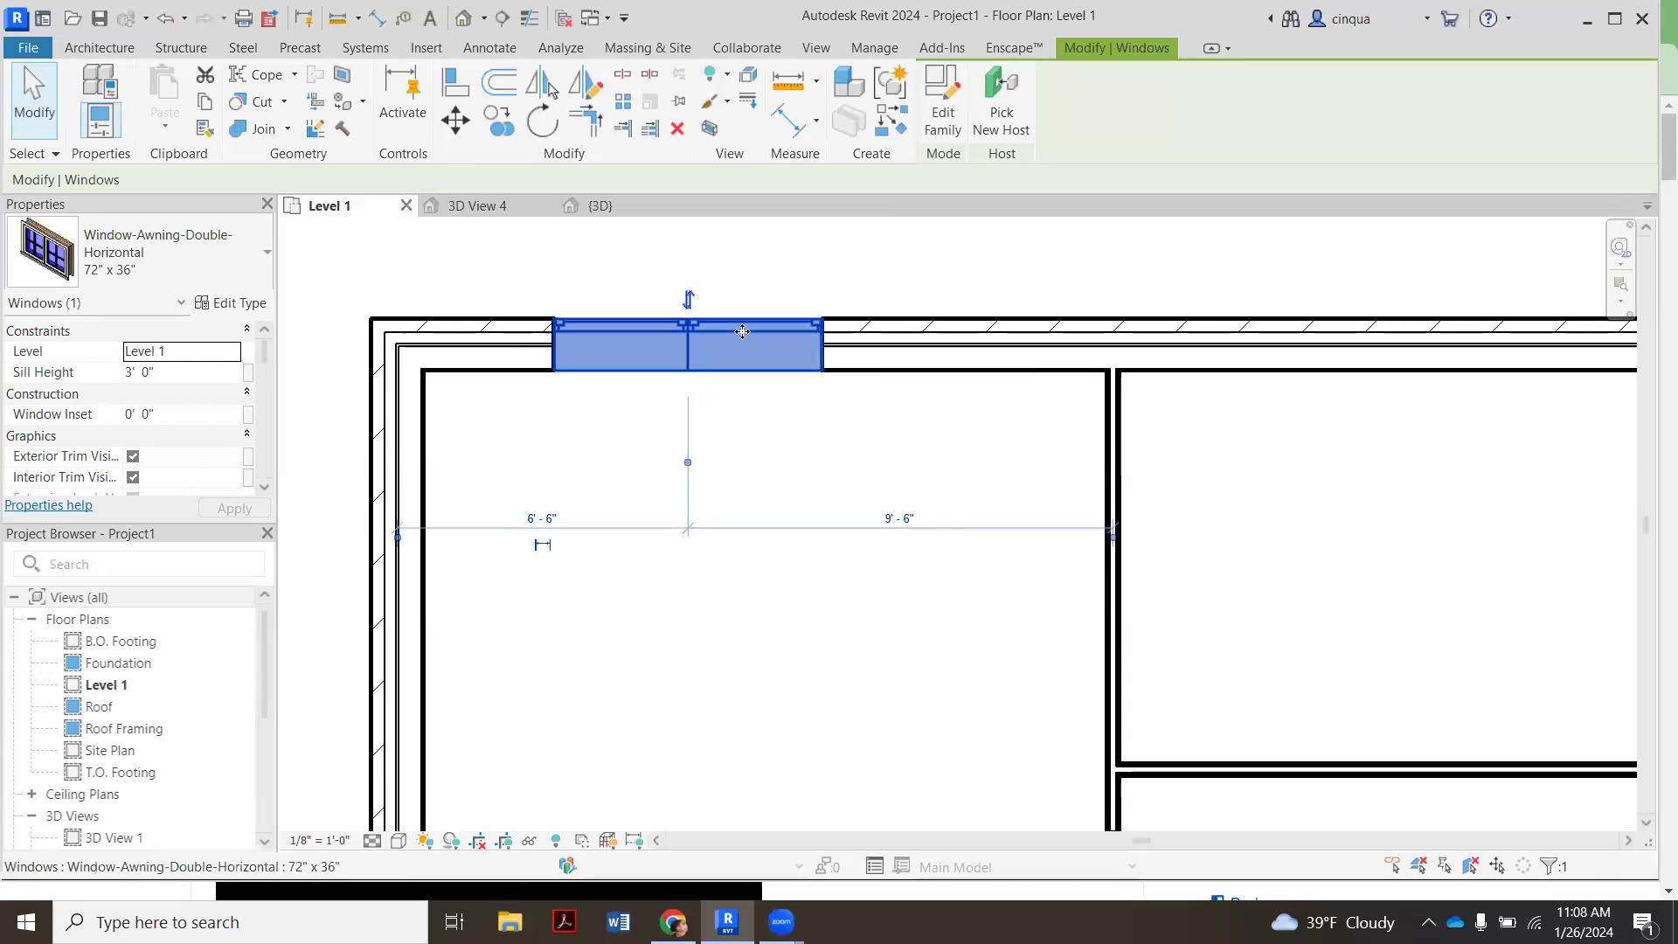
click(581, 442)
scroll(694, 345, down, 1)
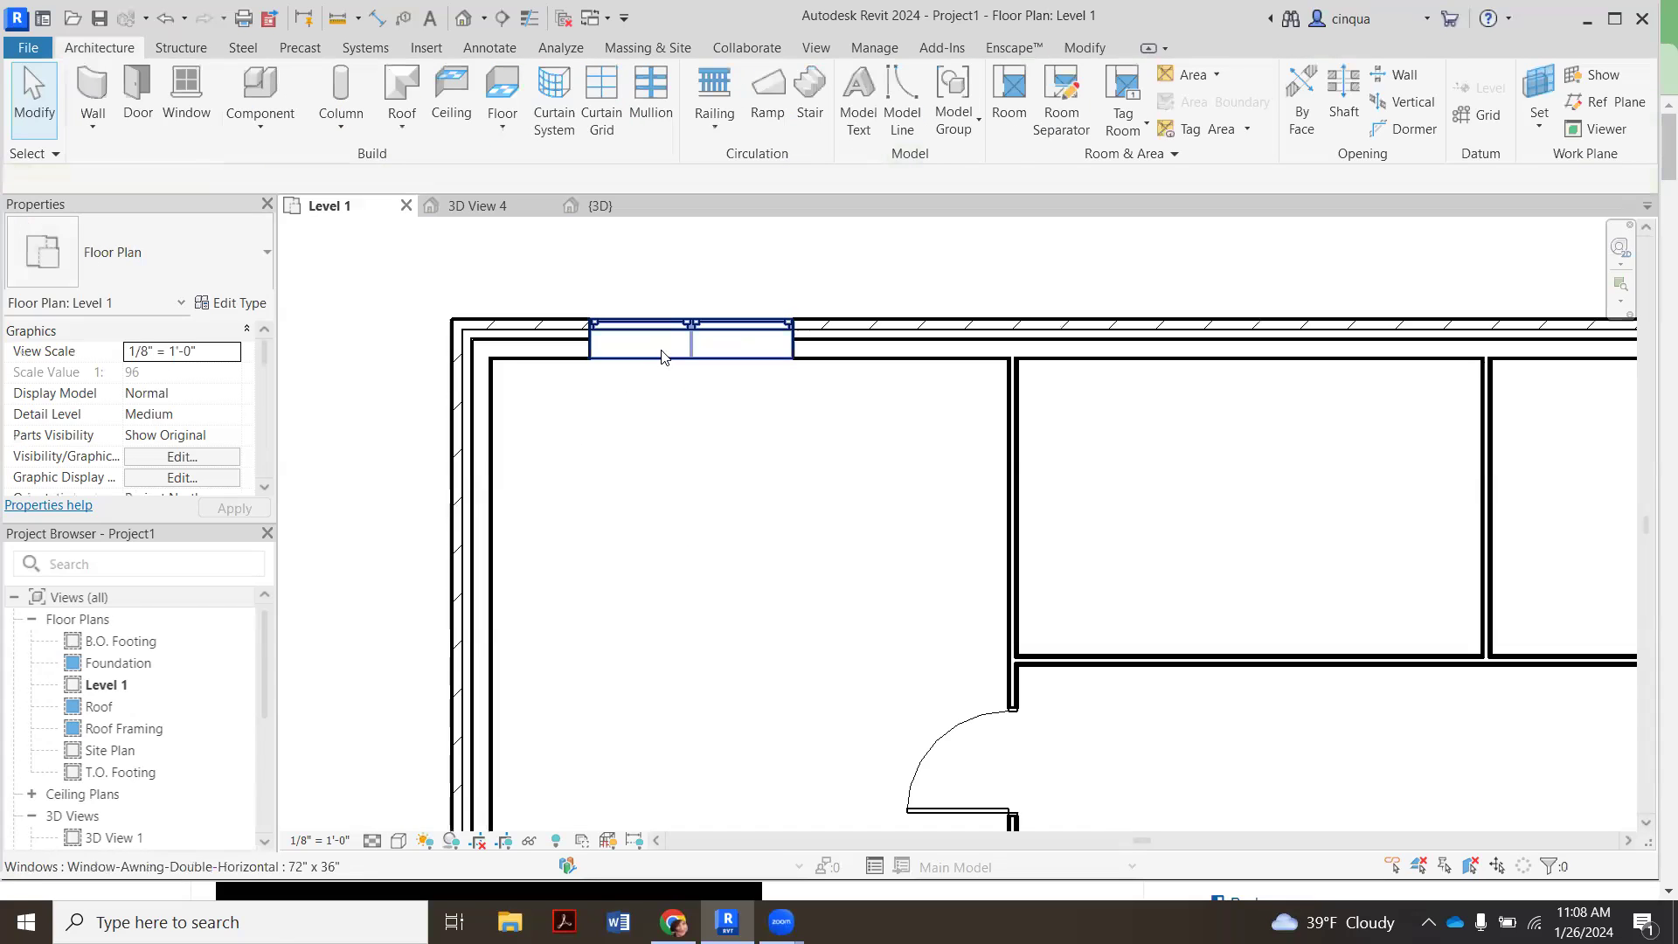
- Try to paste a copy of the north wall's awning window onto the west exterior wall
click(660, 354)
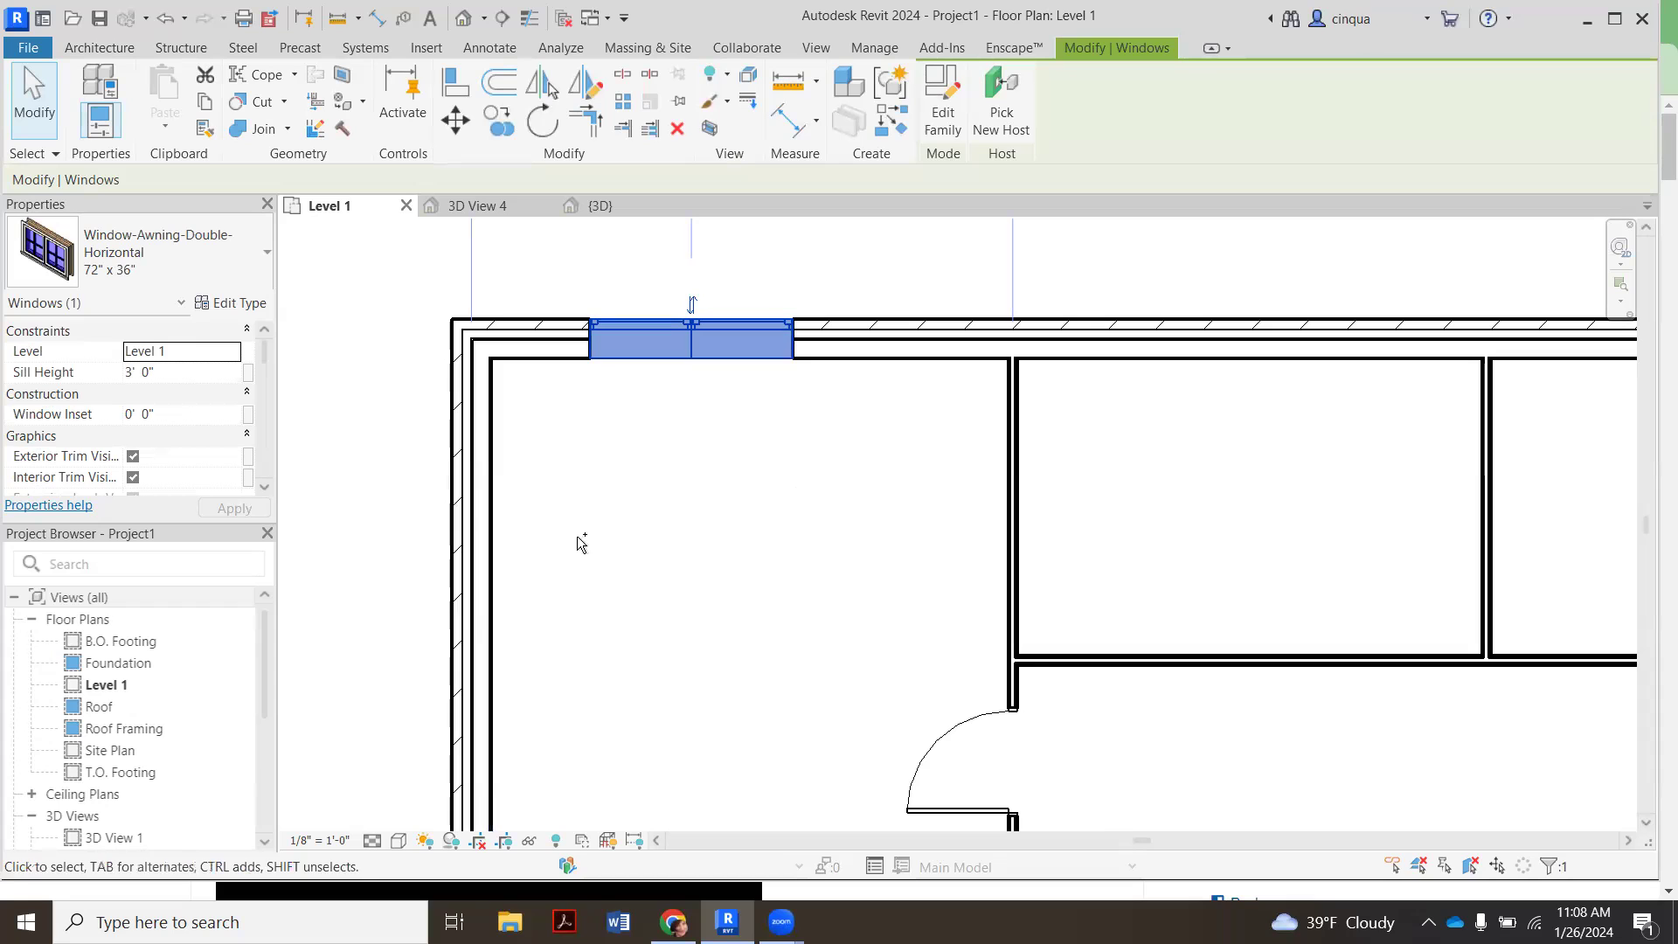
drag(490, 557, 490, 603)
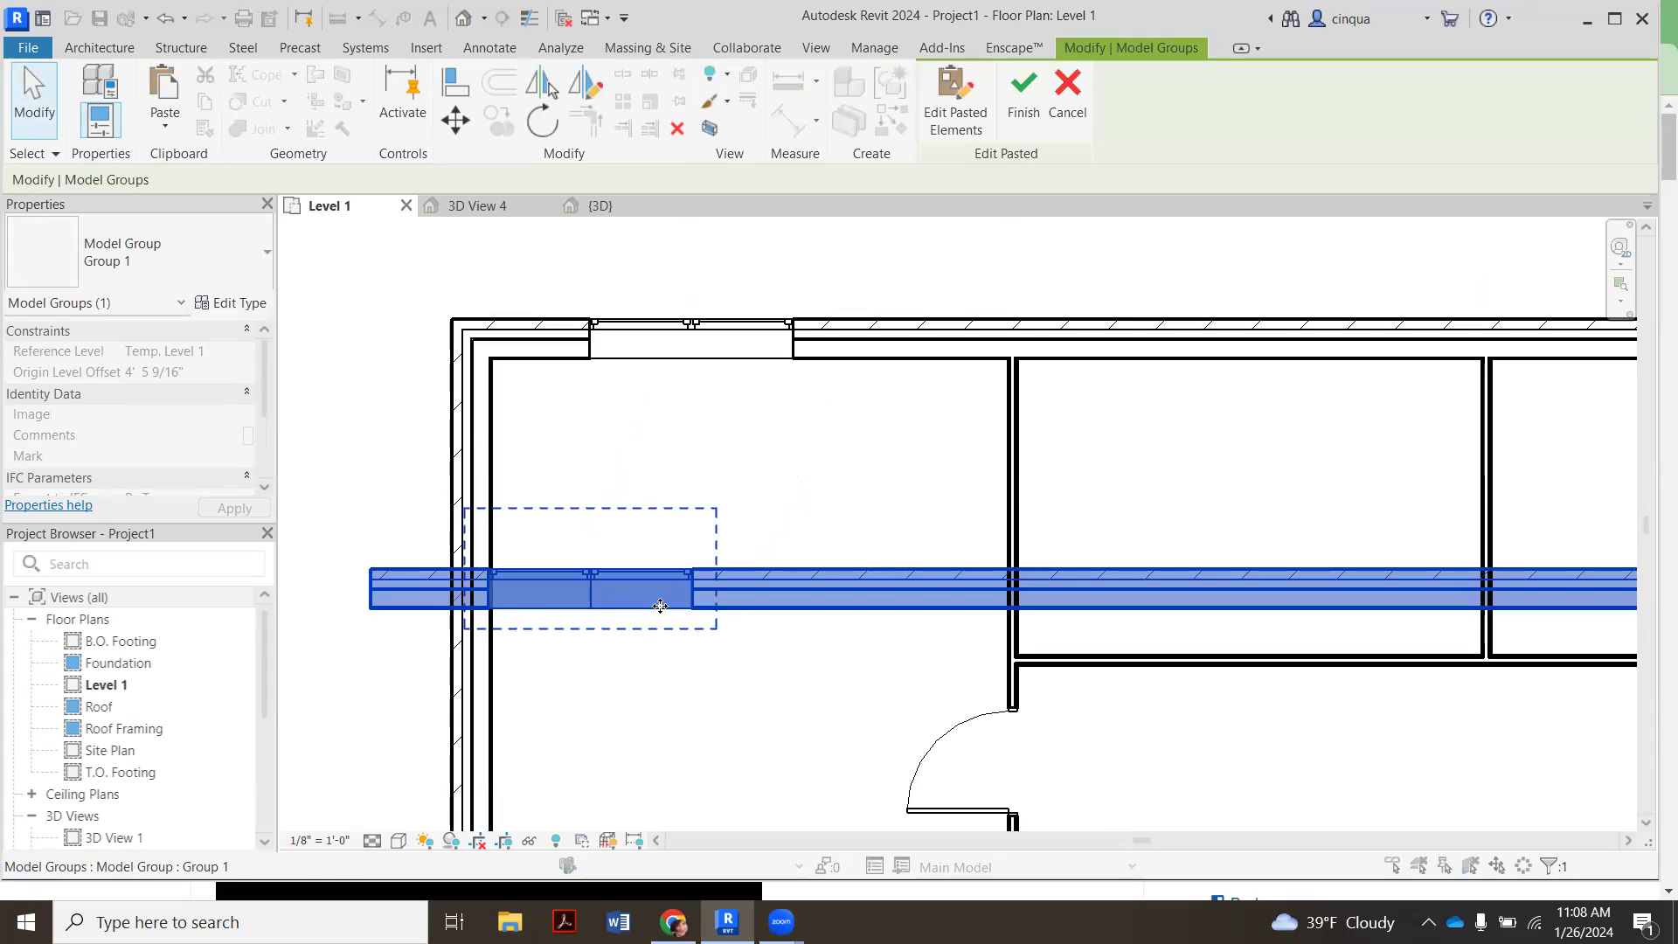
key(Delete)
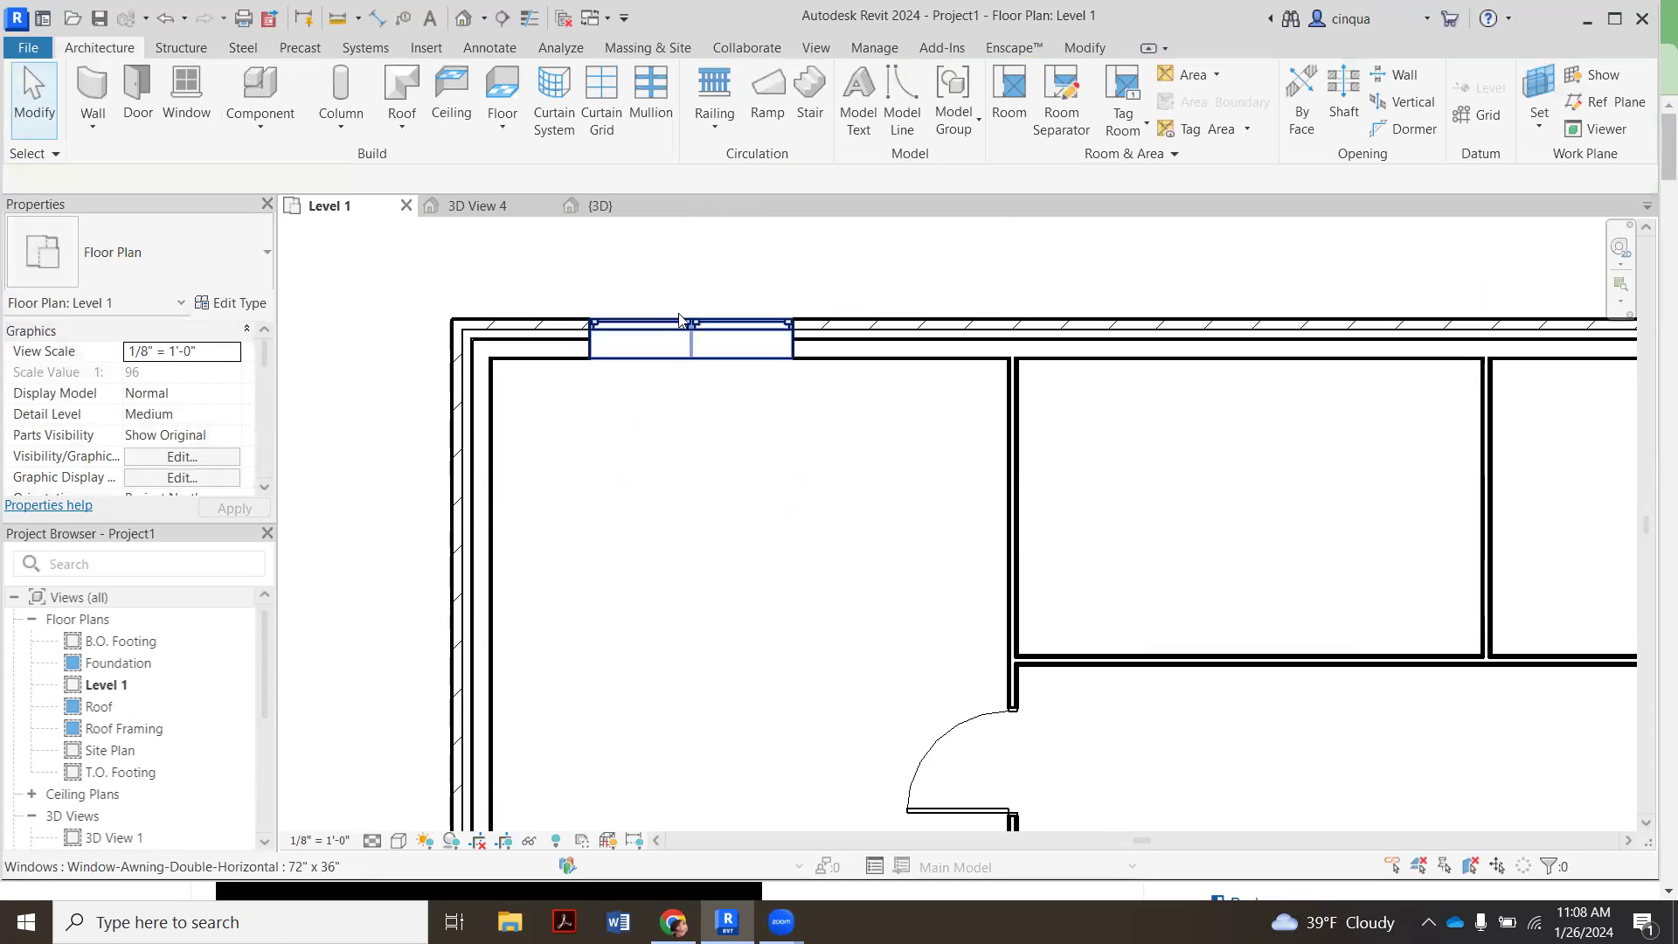
- Place another 72" x 36" double awning window in the upper-left room's west exterior wall, about 6'-6" from the north wall
click(180, 114)
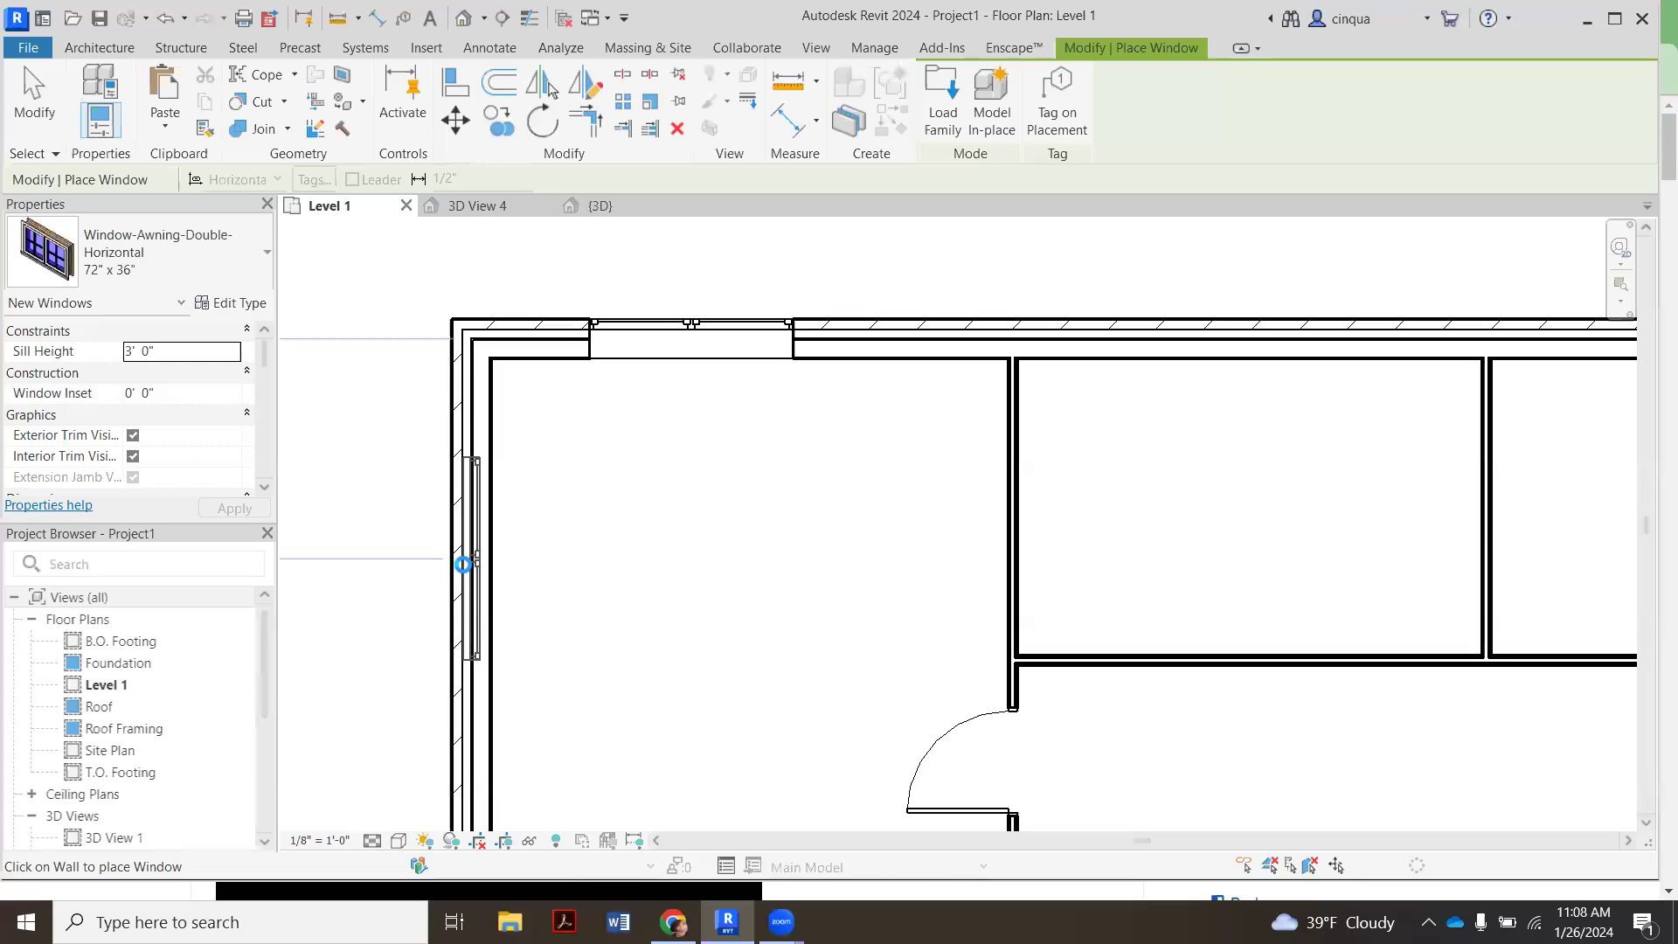
click(456, 563)
scroll(601, 389, down, 1)
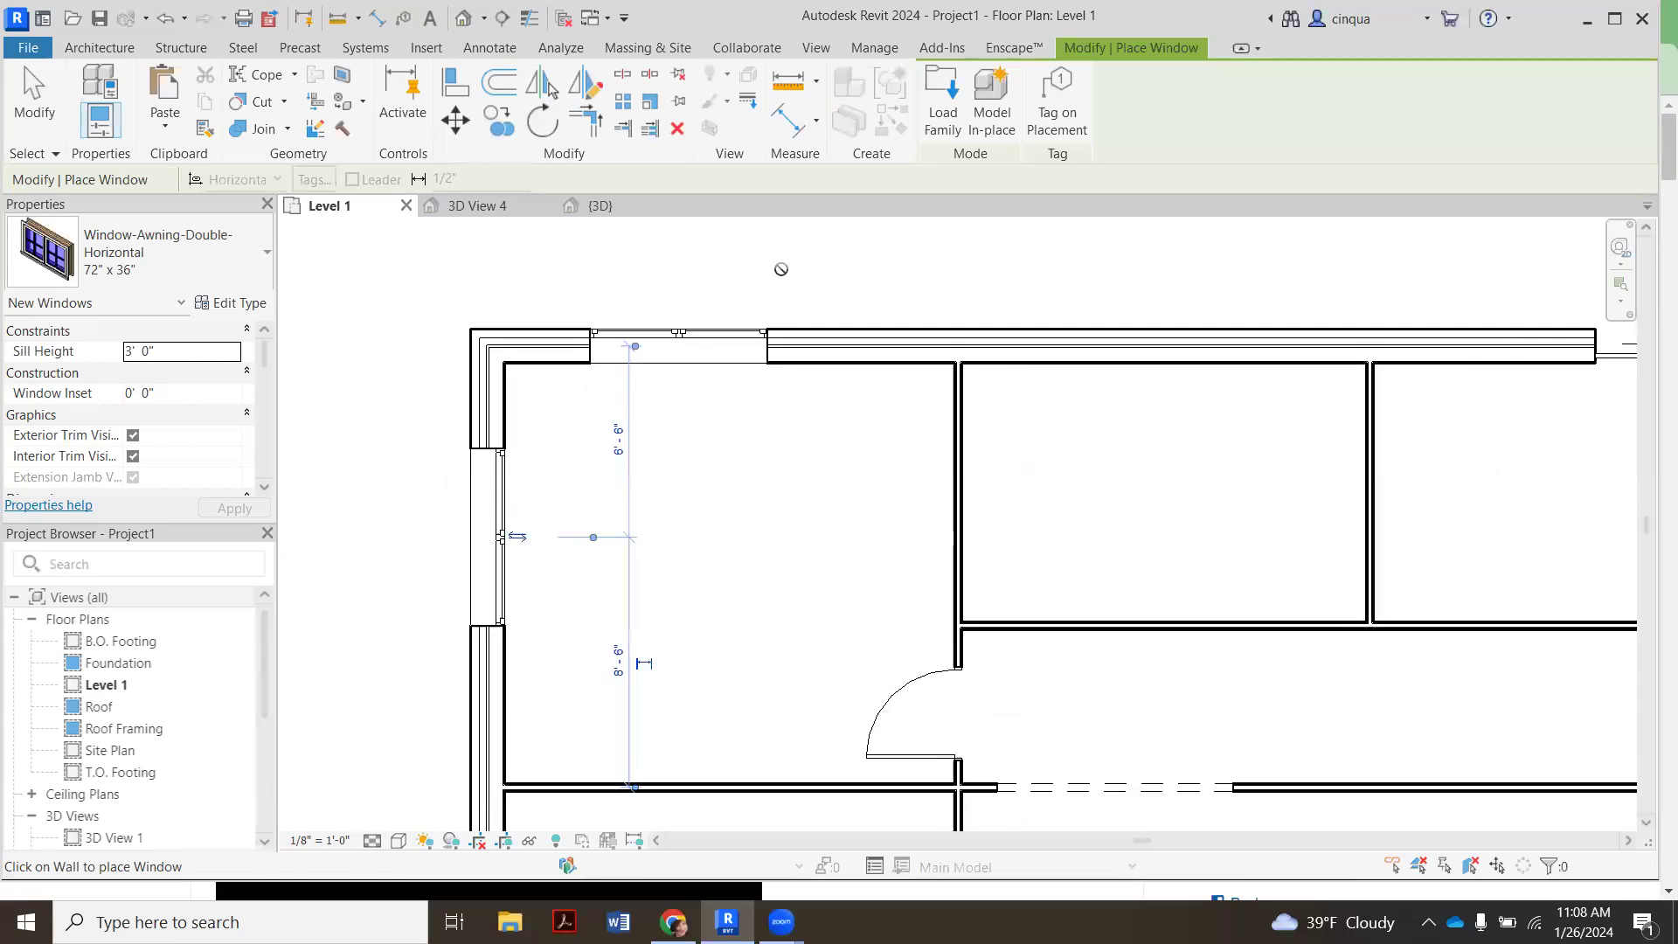
- Create a perspective camera view from beside the upper-left room's door, aimed past the northwest corner between both windows
click(818, 50)
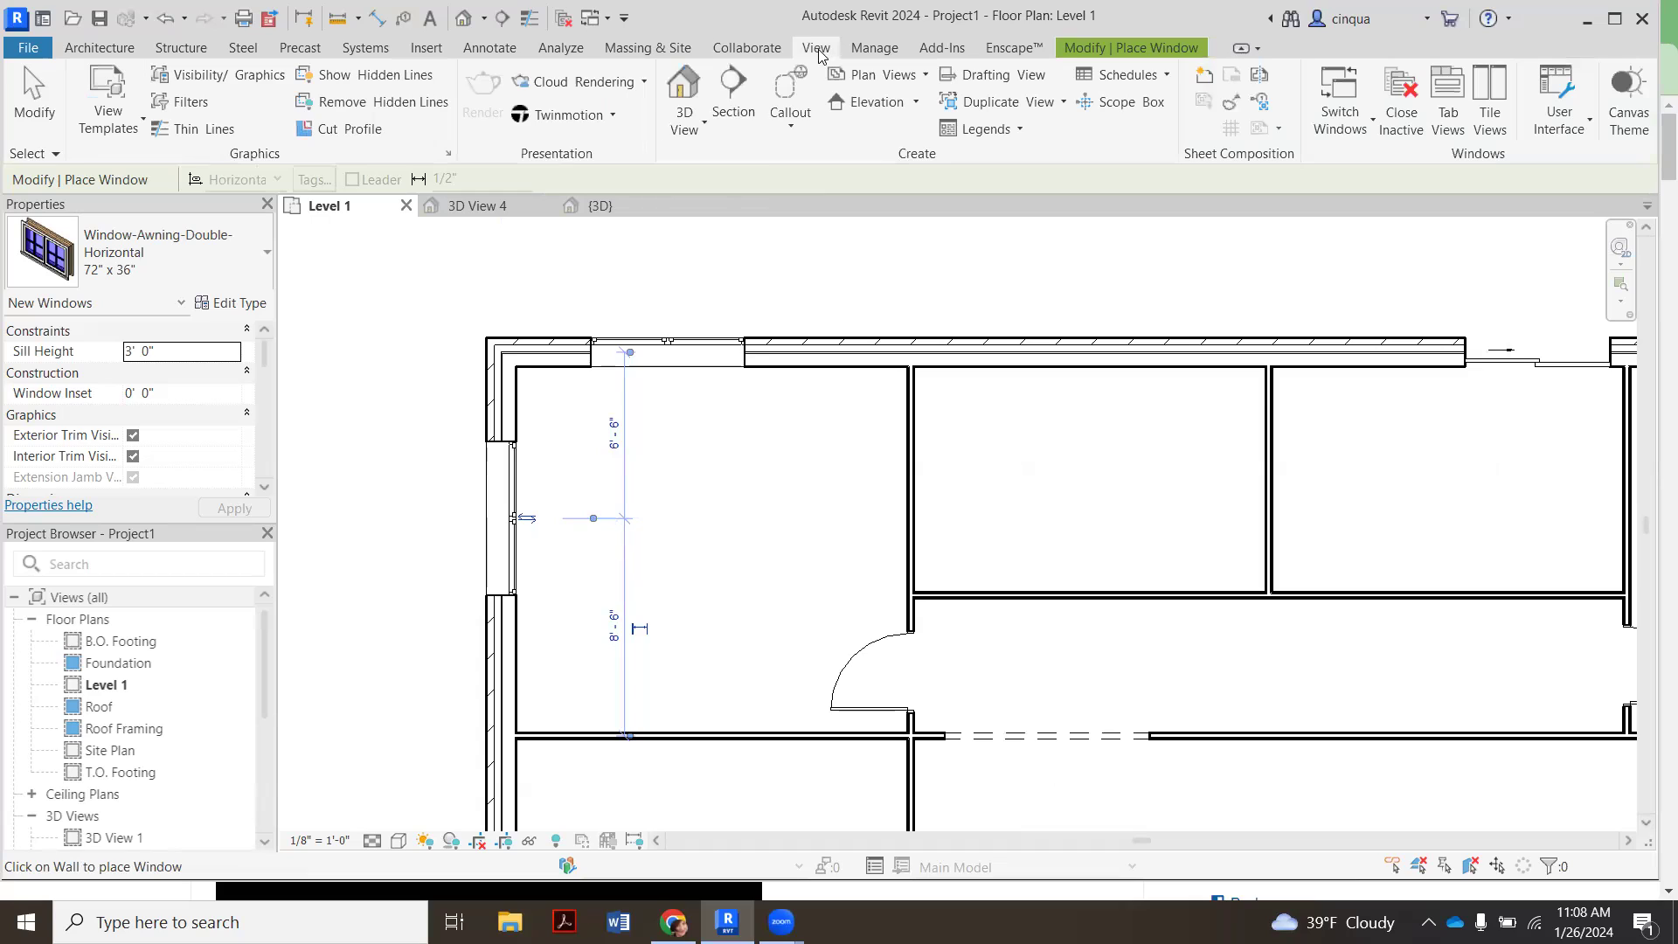
click(684, 131)
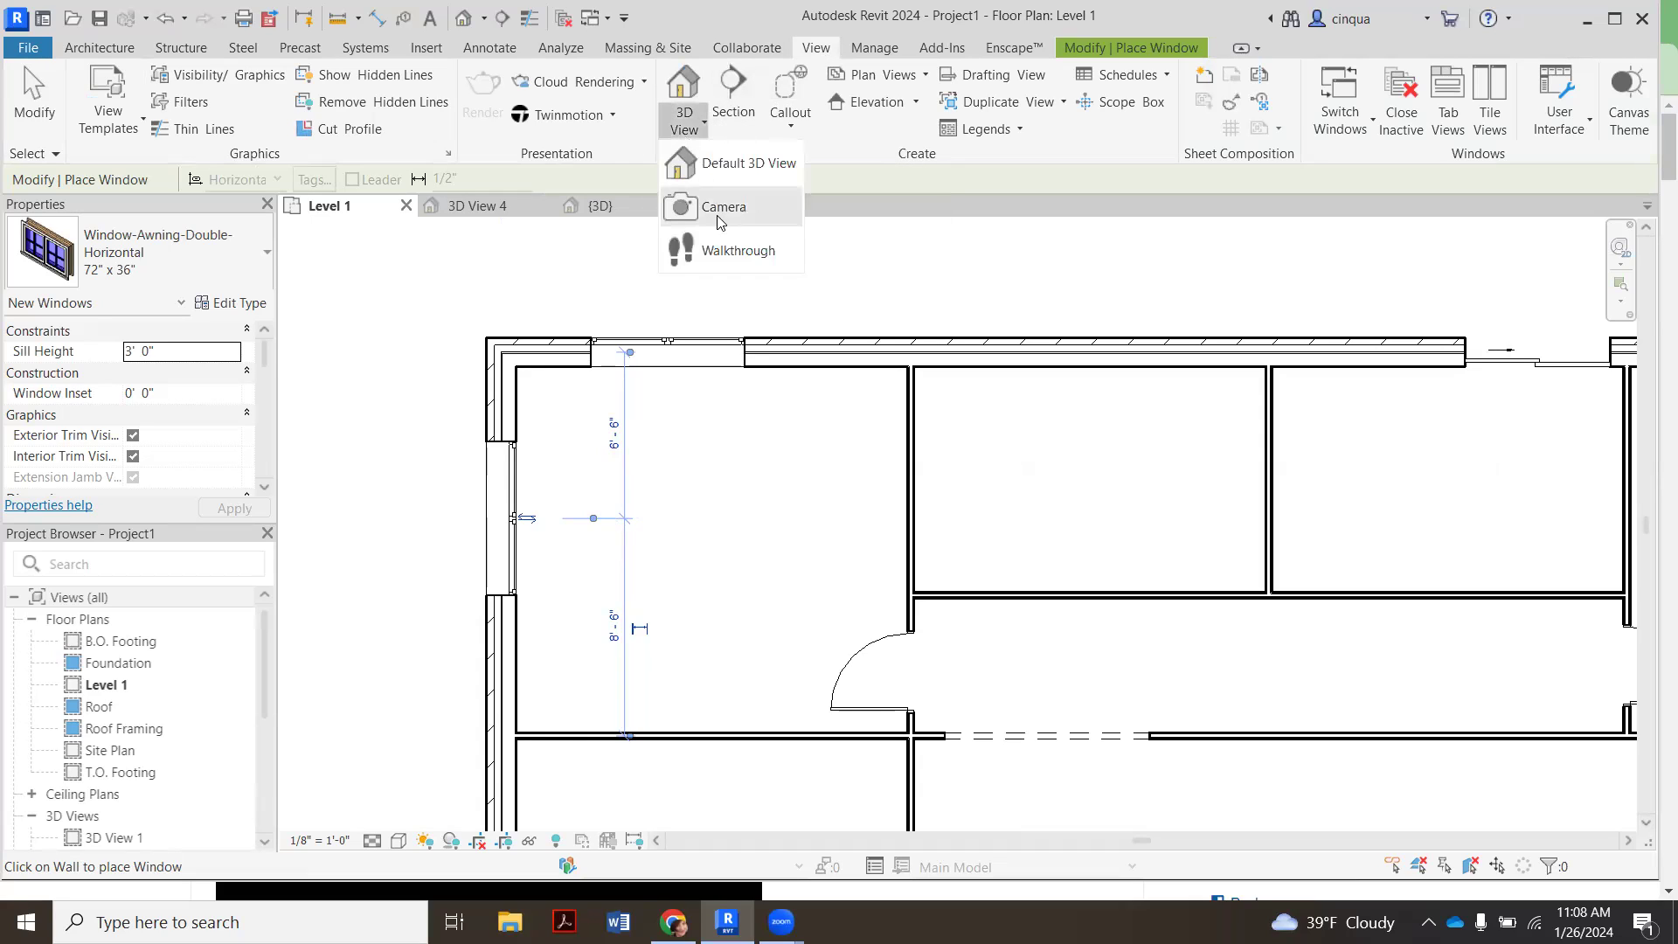
click(719, 206)
click(826, 638)
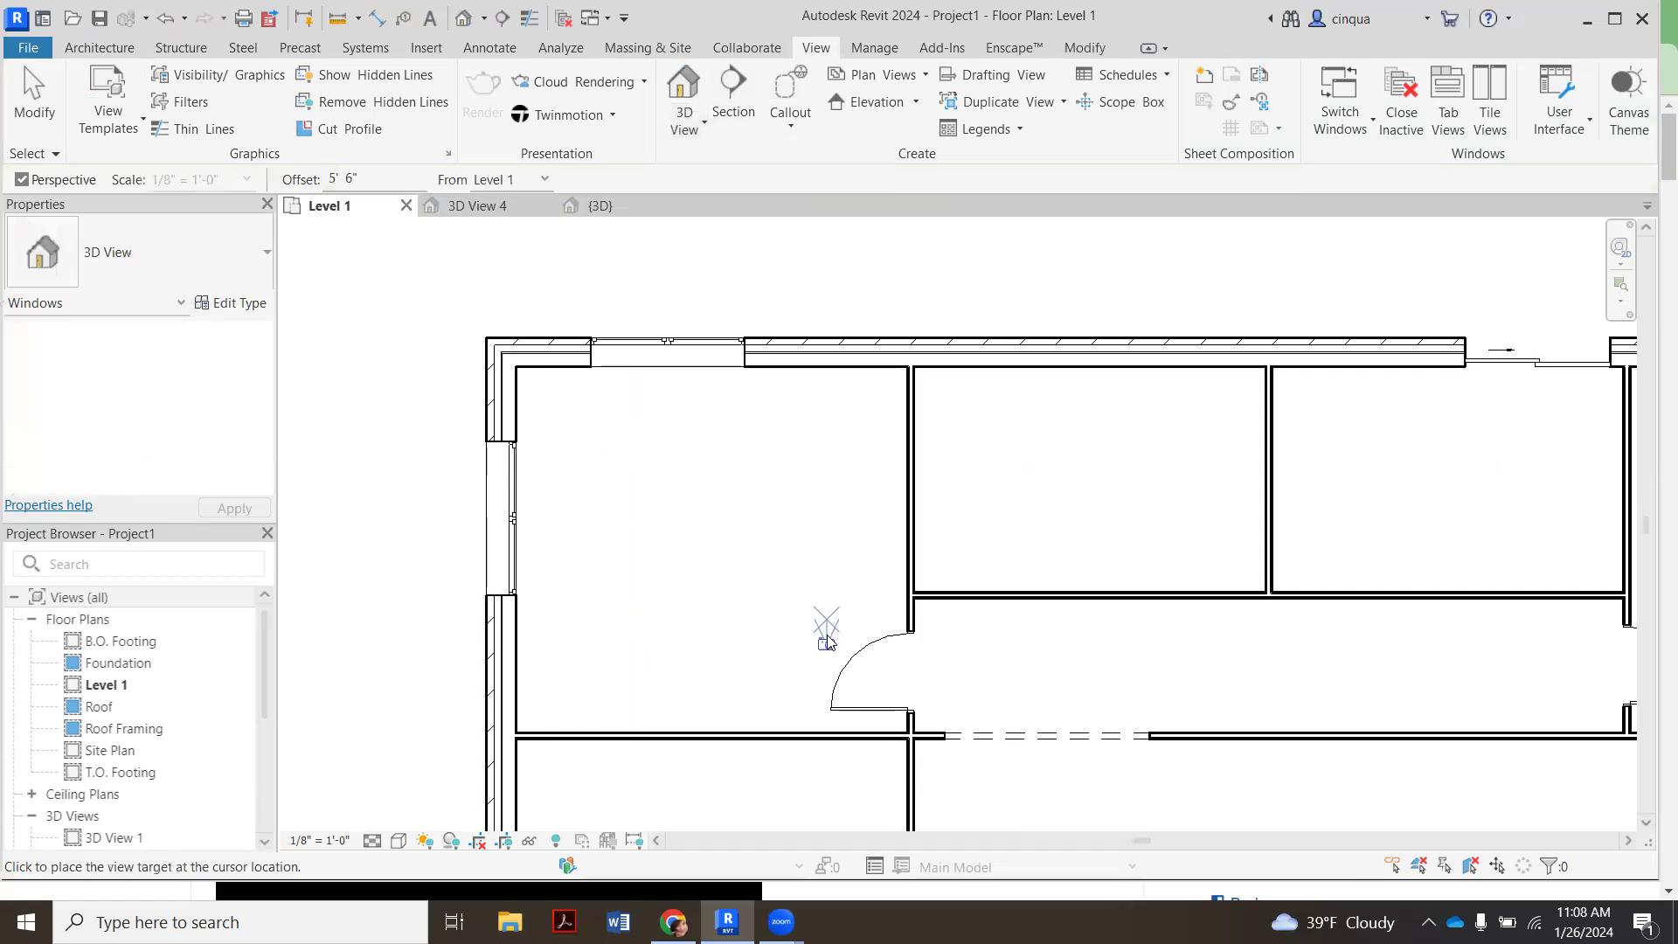
scroll(826, 633, down, 5)
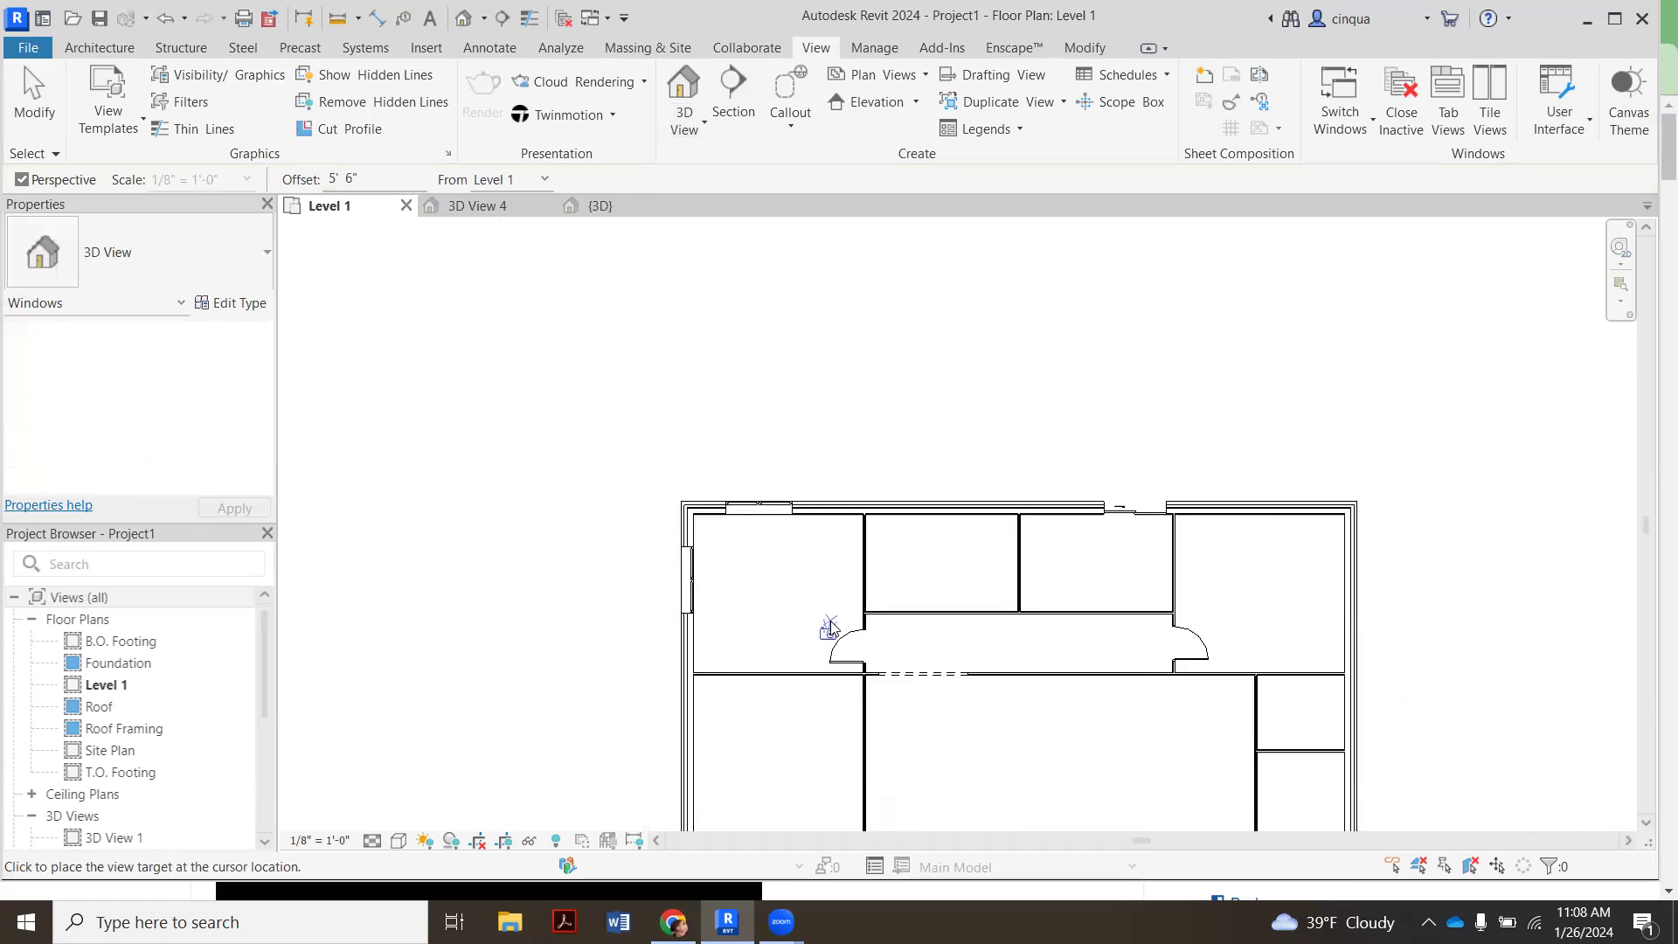
click(557, 402)
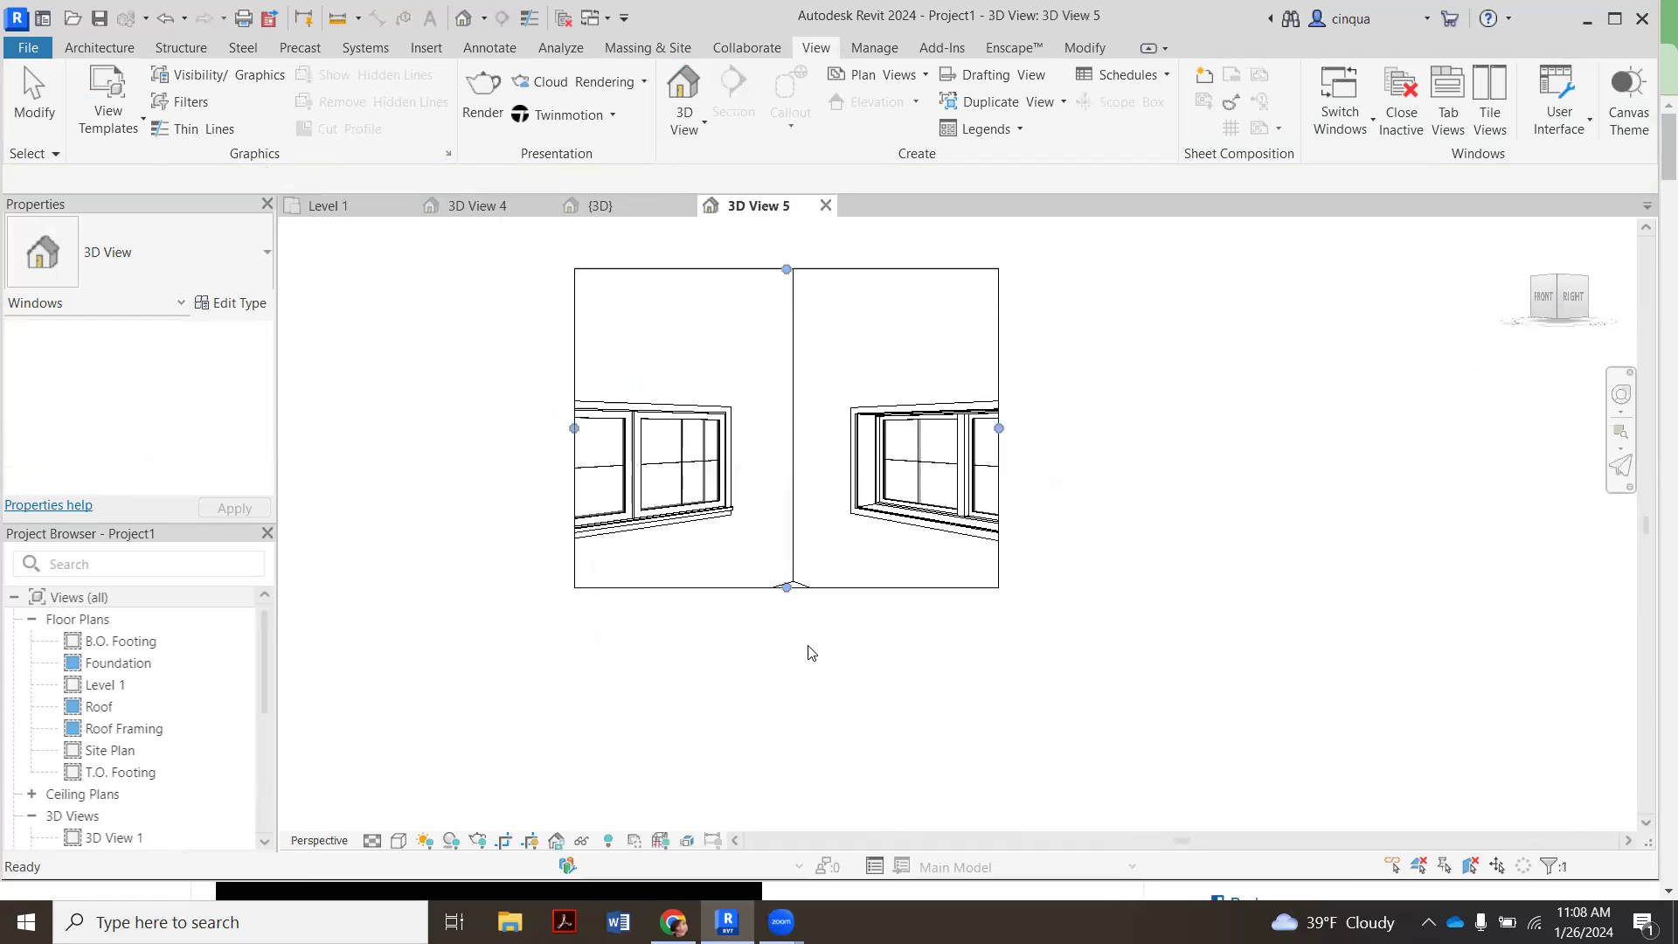
- Enlarge the camera view's crop region downward and on both sides to show the floor and both windows
scroll(809, 651, up, 1)
drag(783, 577, 783, 730)
drag(1027, 472, 1249, 471)
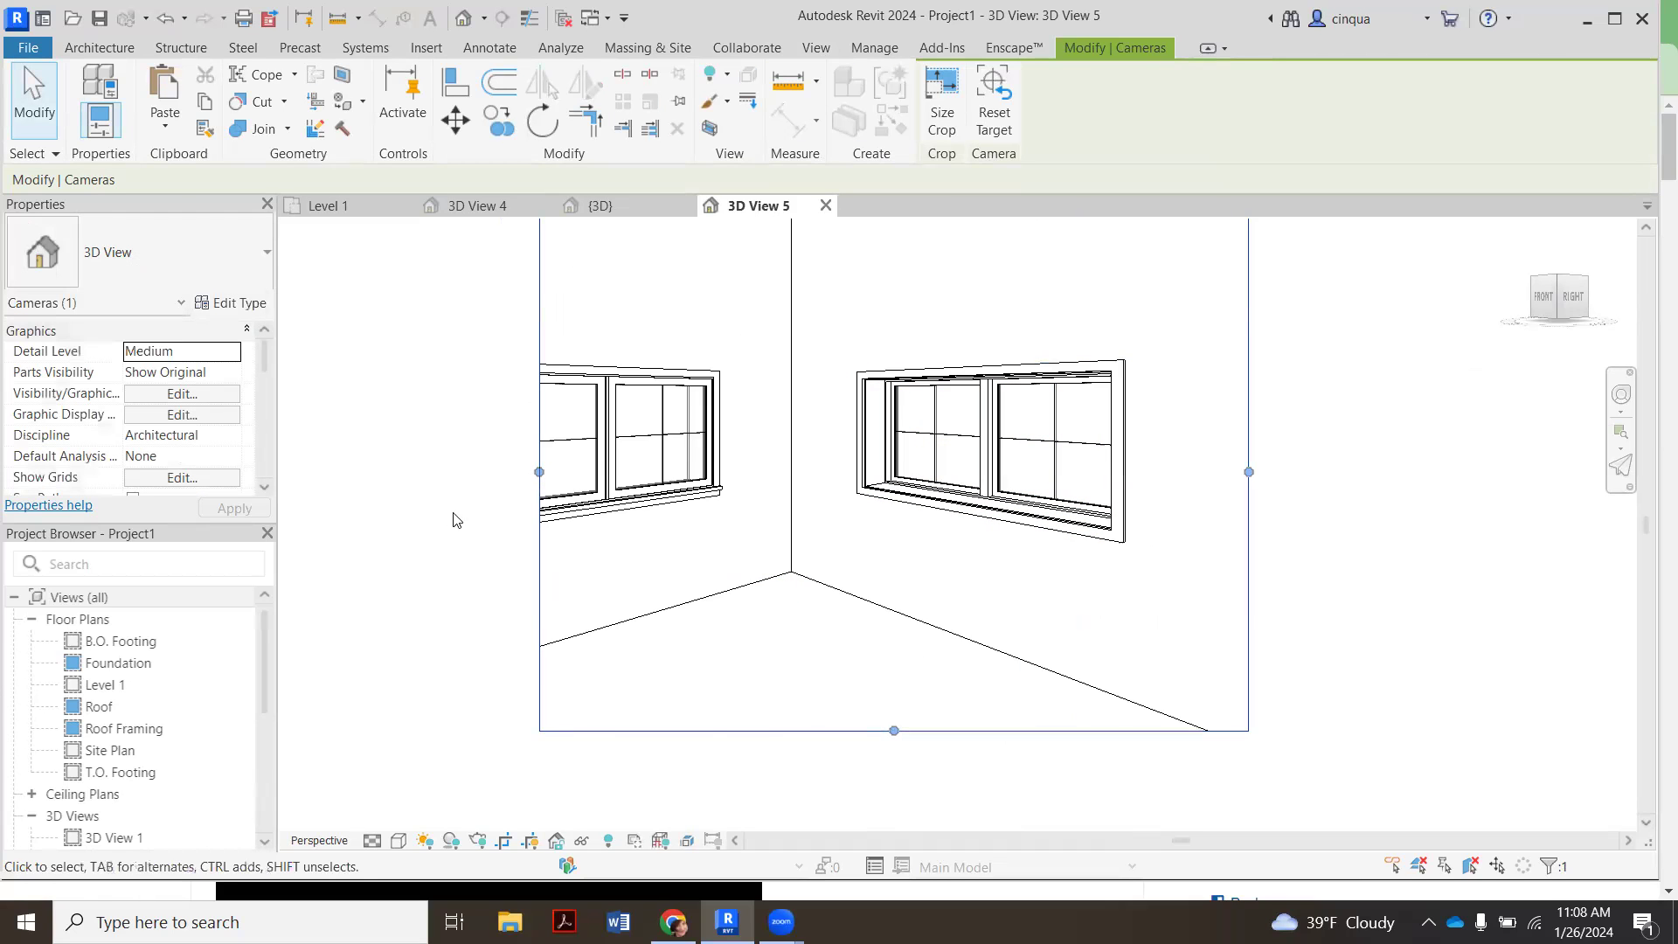
drag(539, 472, 374, 472)
- Compare the interior trim, sill and frame depth of the two awning windows in the camera view
scroll(961, 476, up, 3)
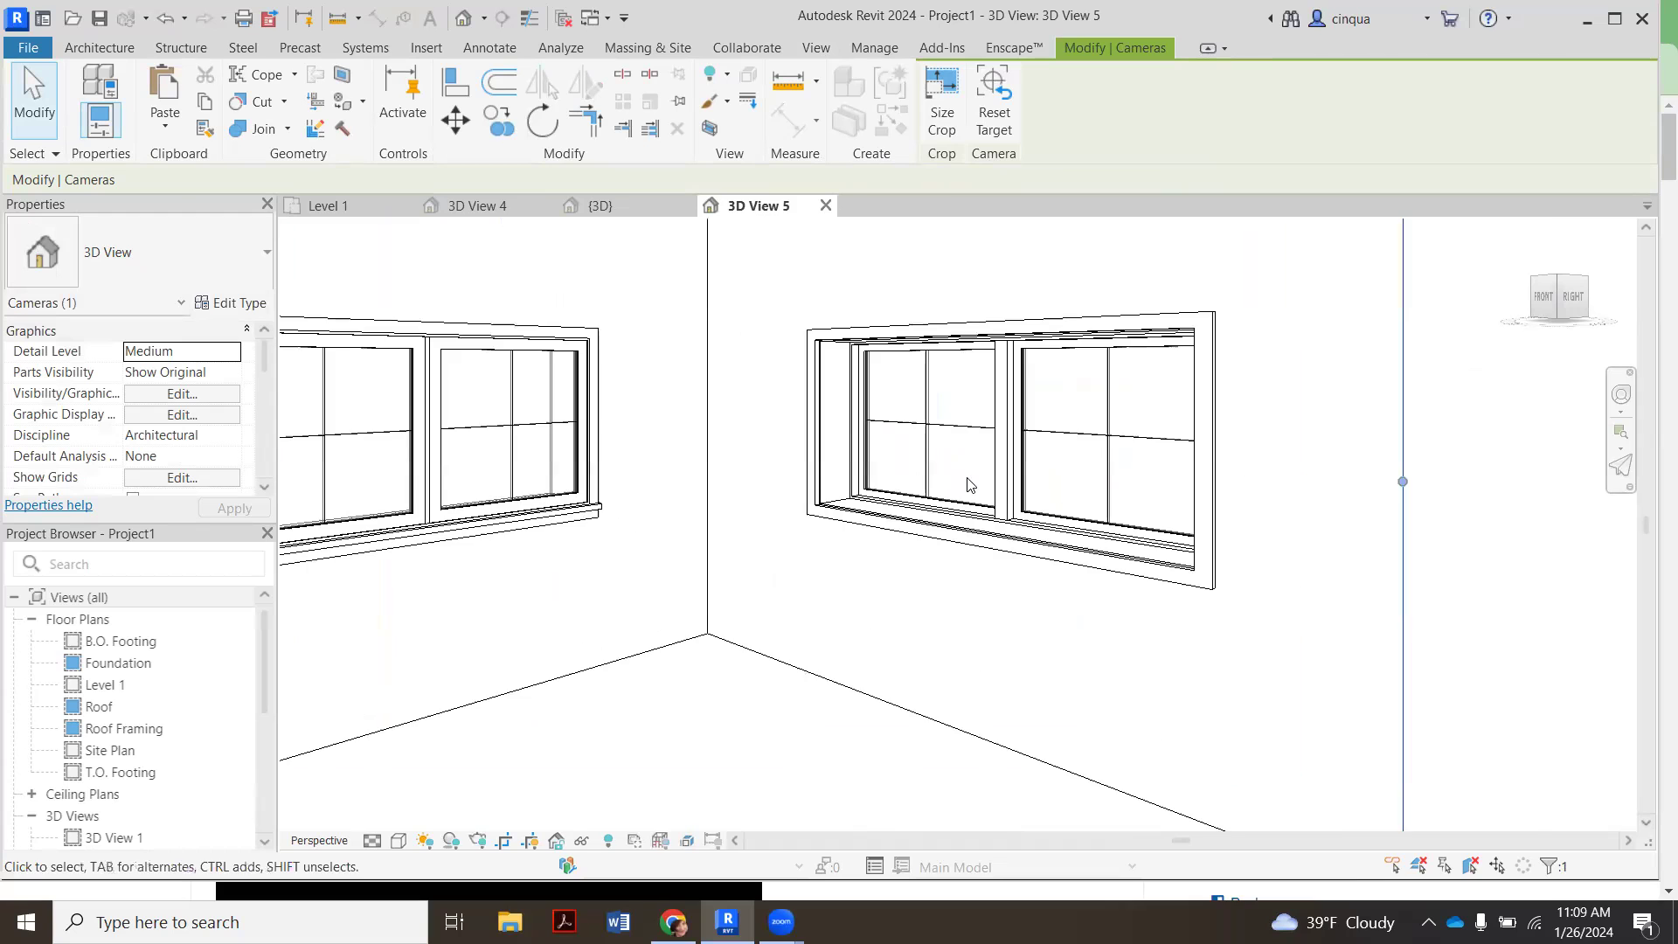
scroll(970, 525, down, 2)
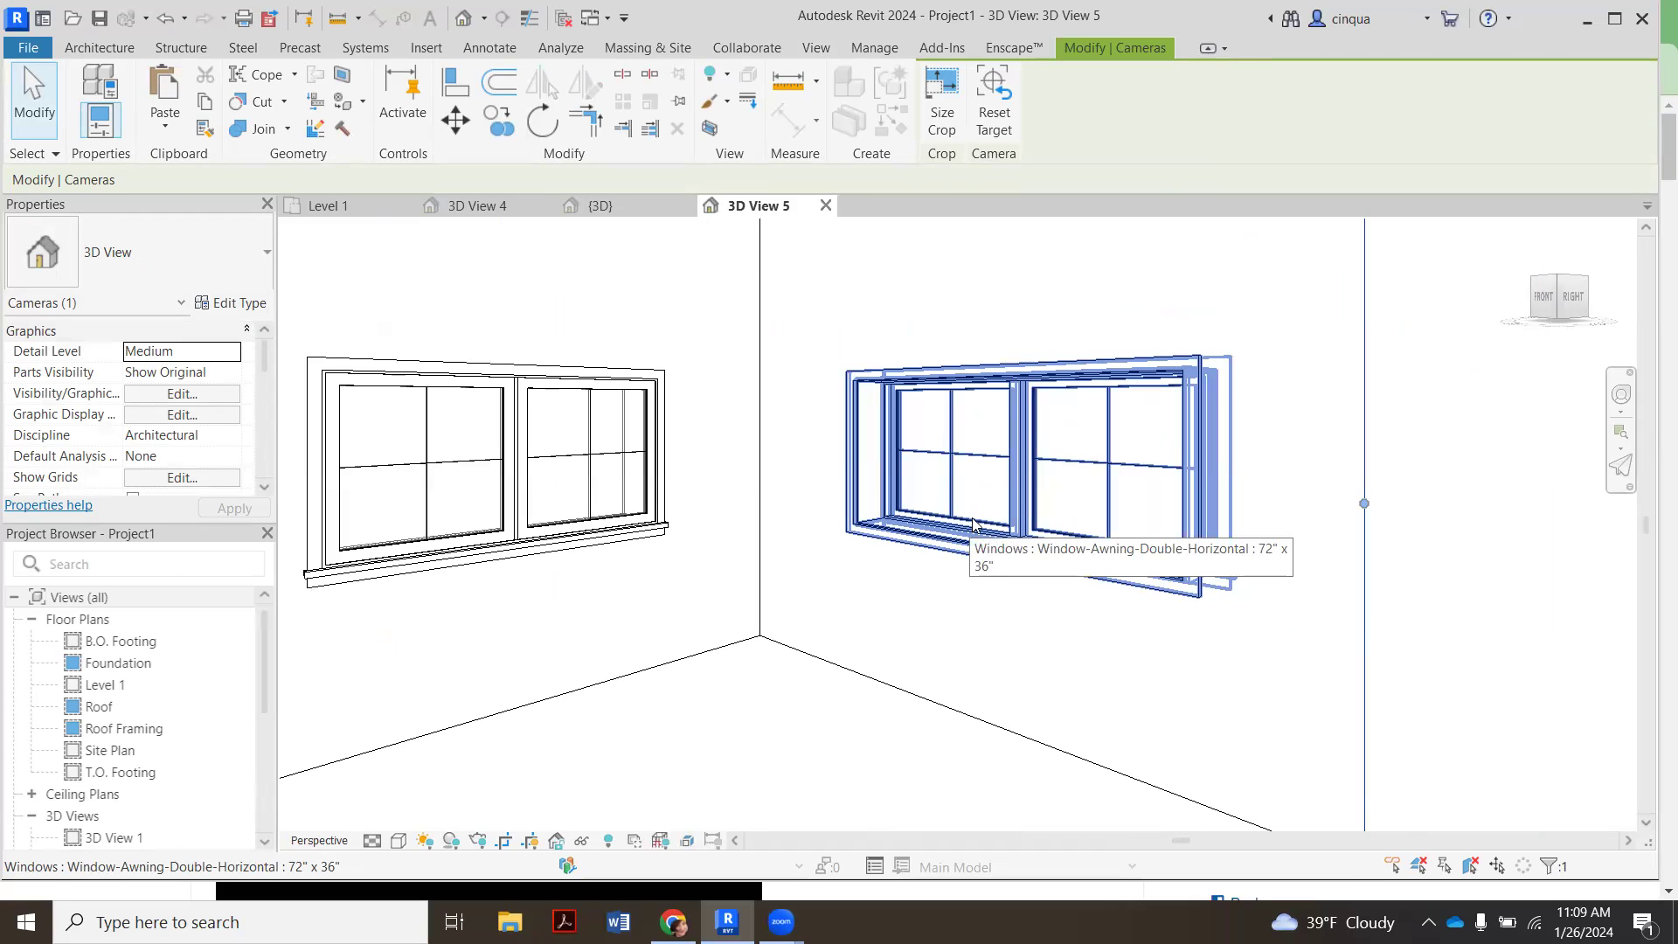
scroll(973, 522, up, 2)
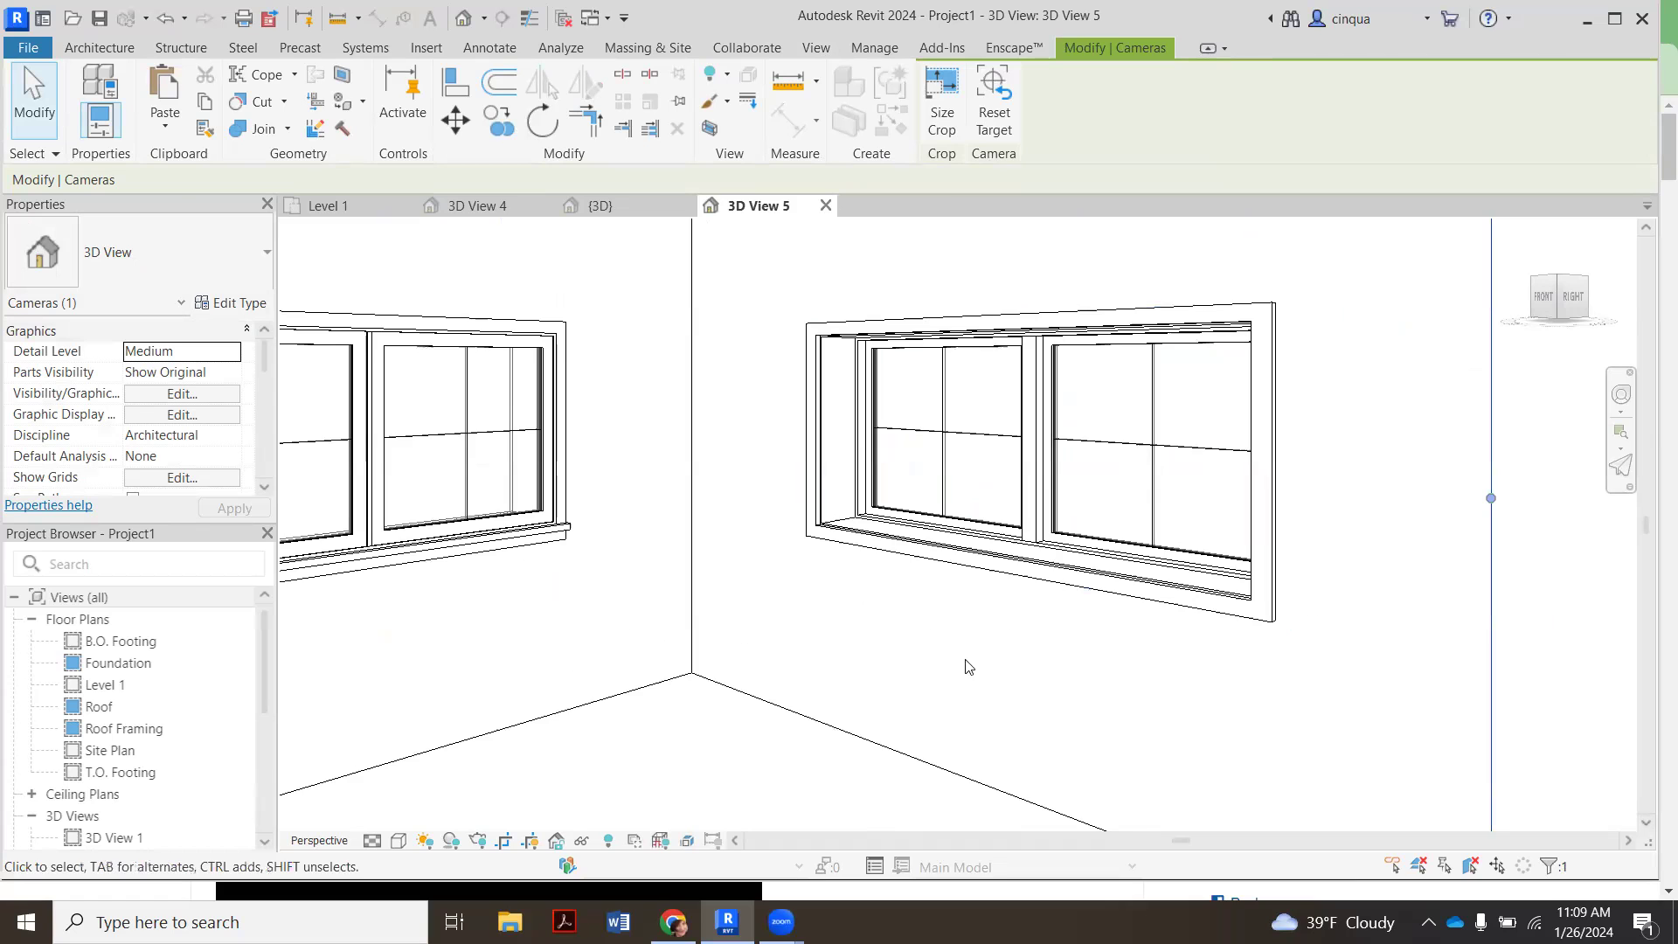
scroll(868, 645, down, 2)
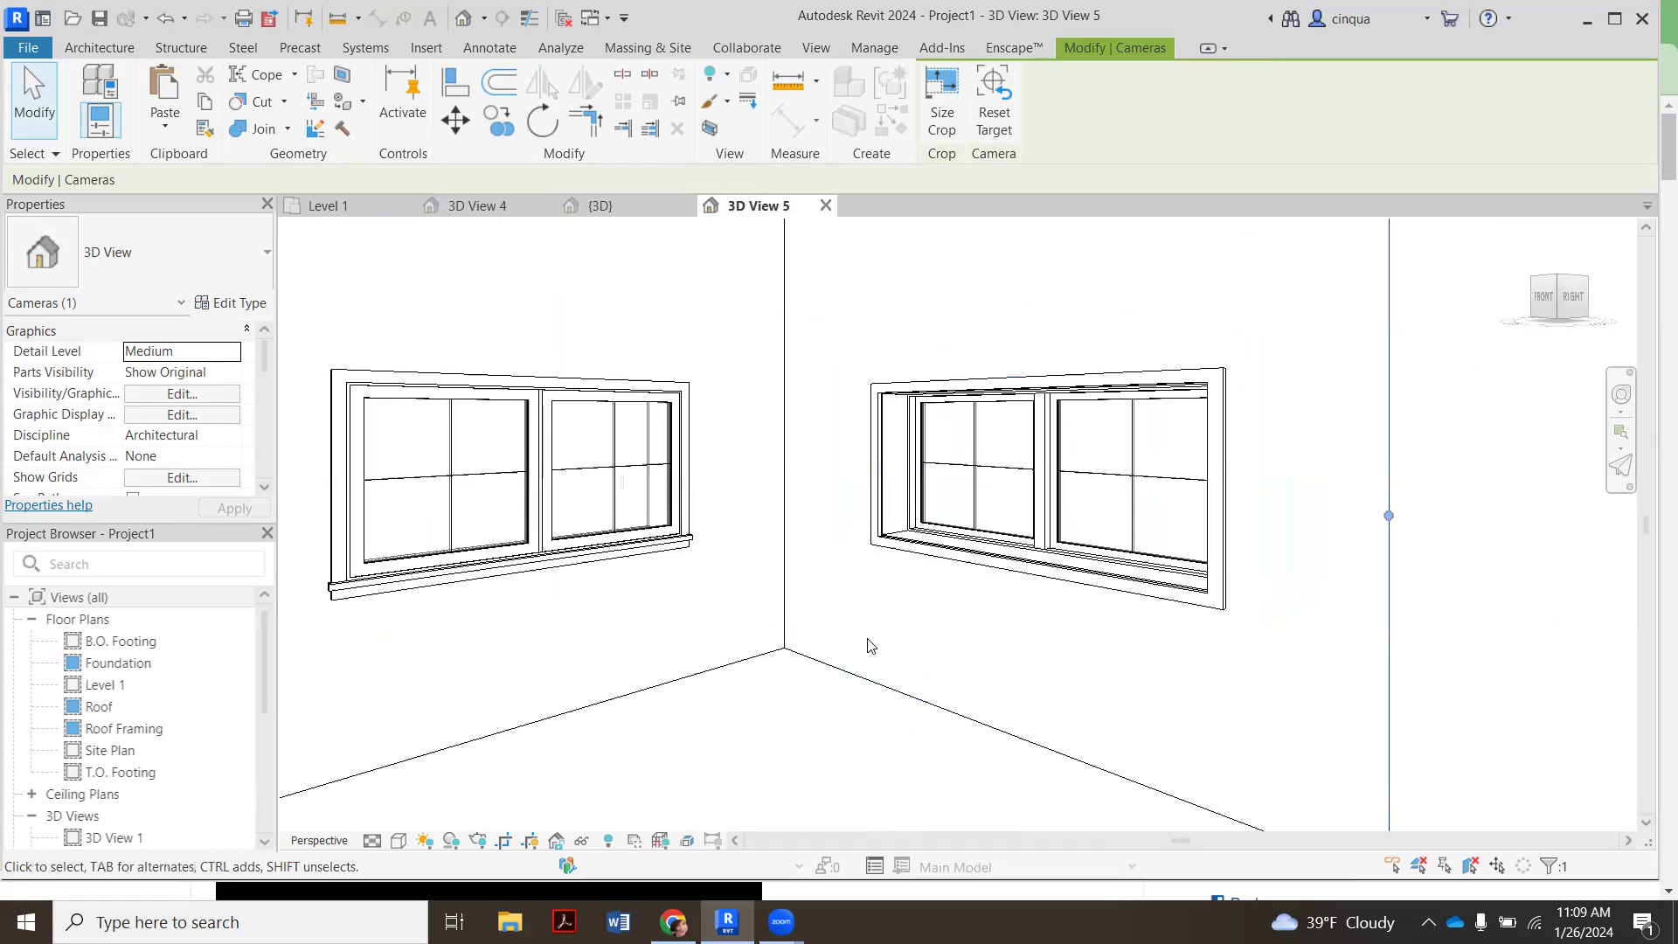
scroll(459, 651, down, 1)
scroll(651, 564, up, 3)
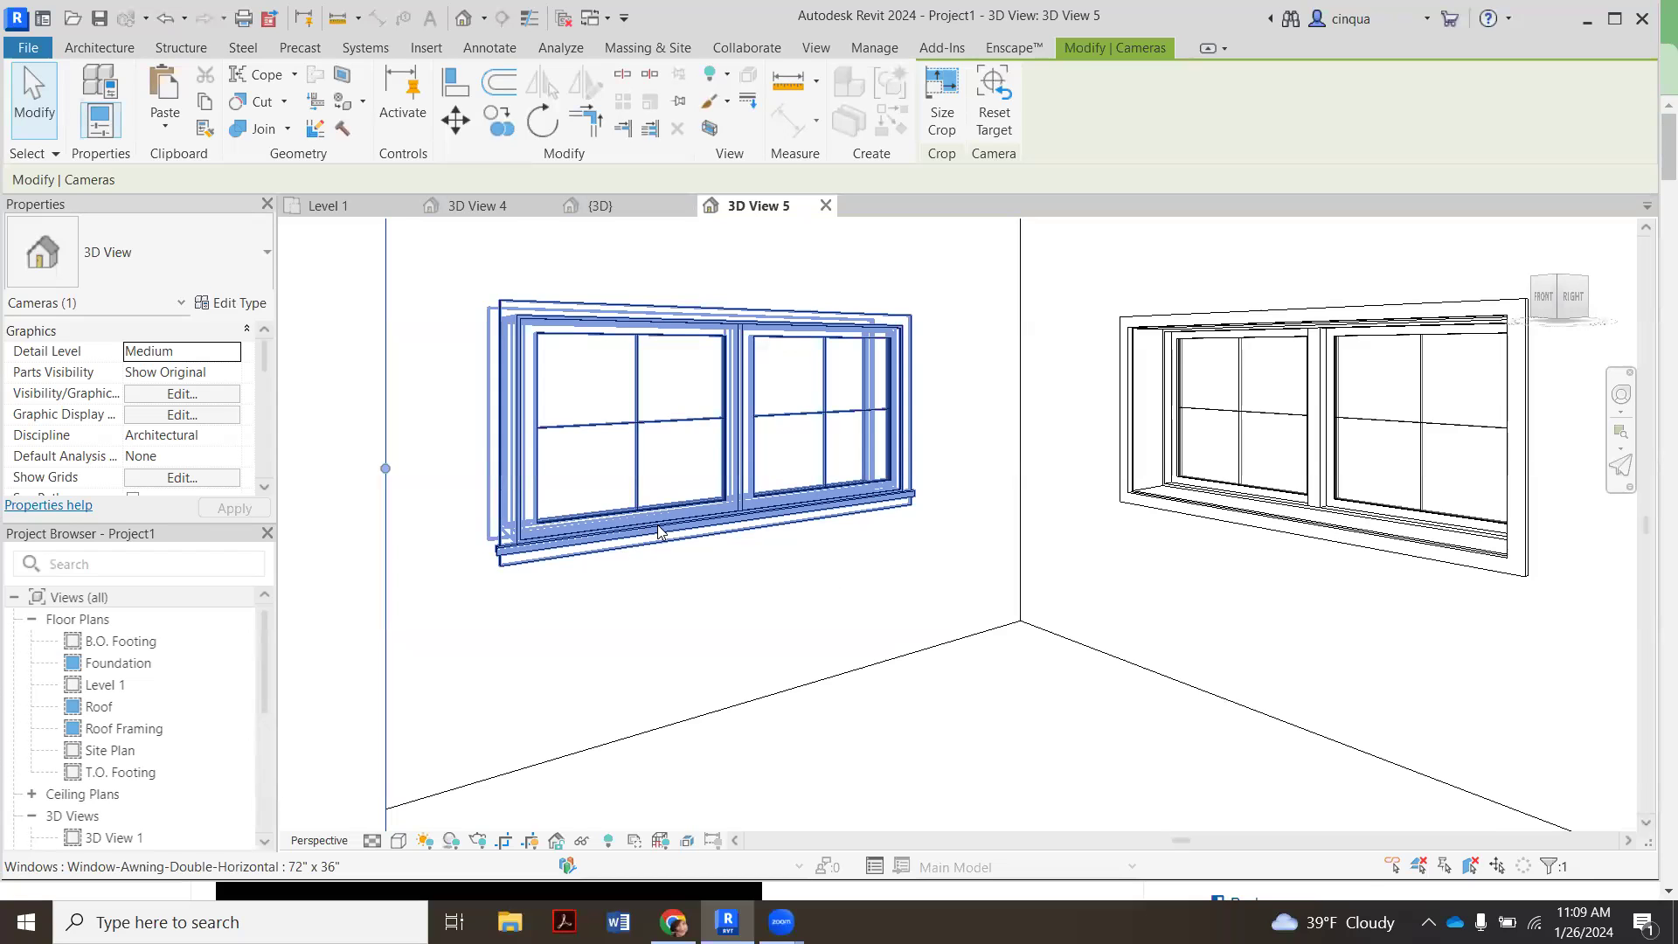
scroll(559, 559, down, 1)
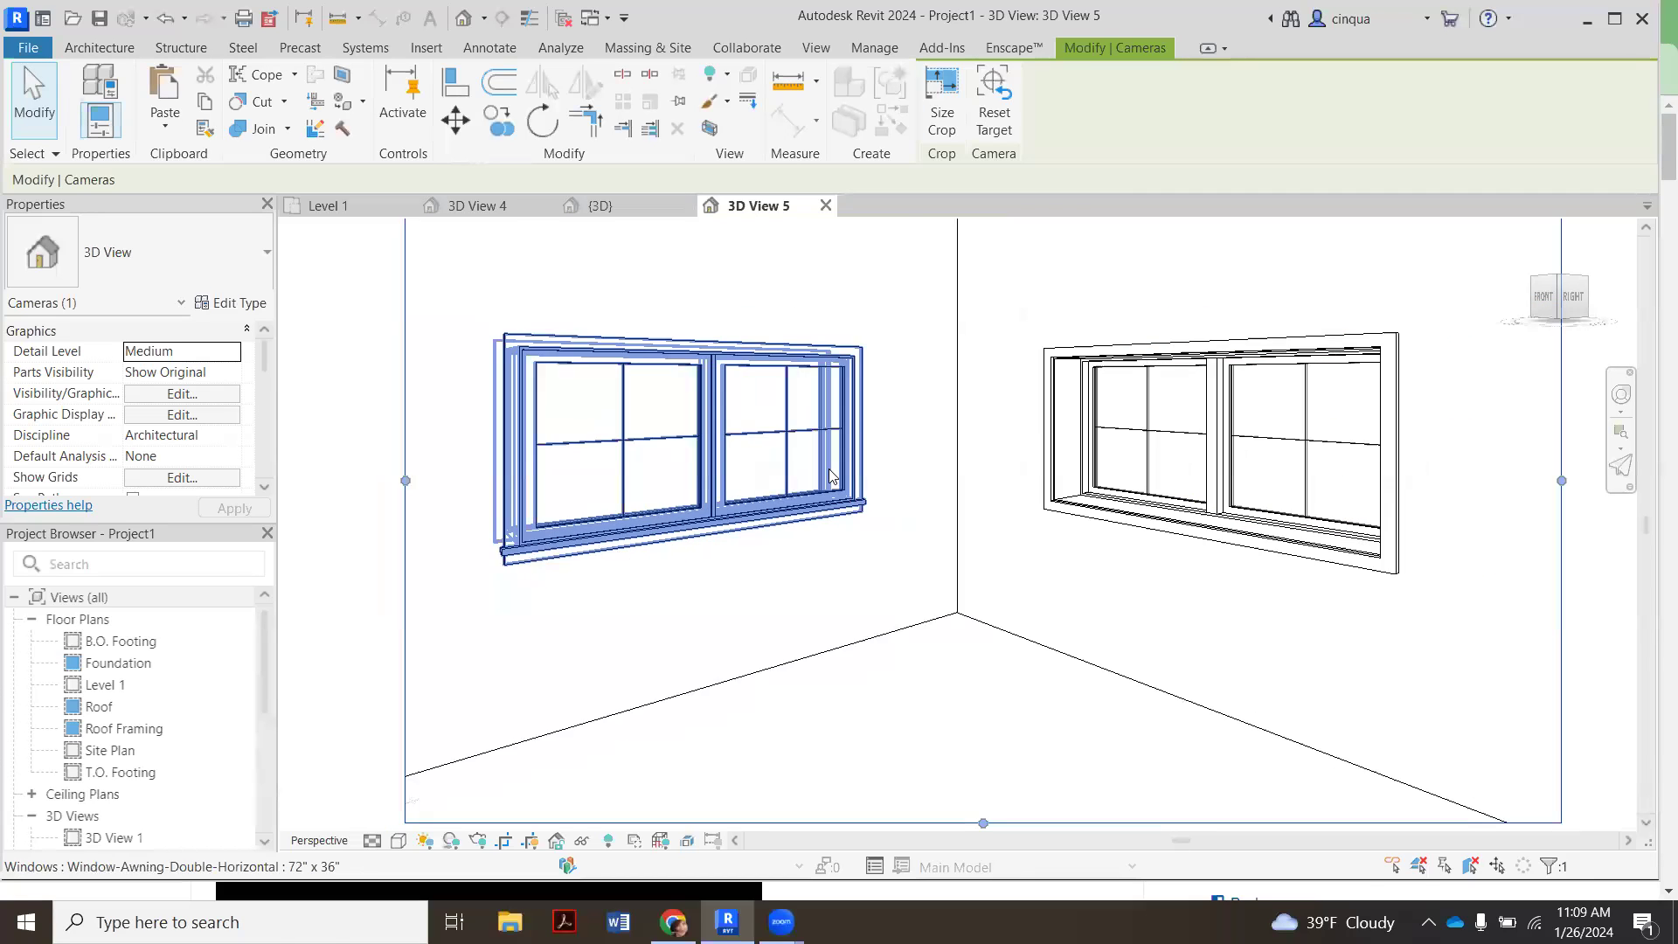
scroll(524, 559, down, 1)
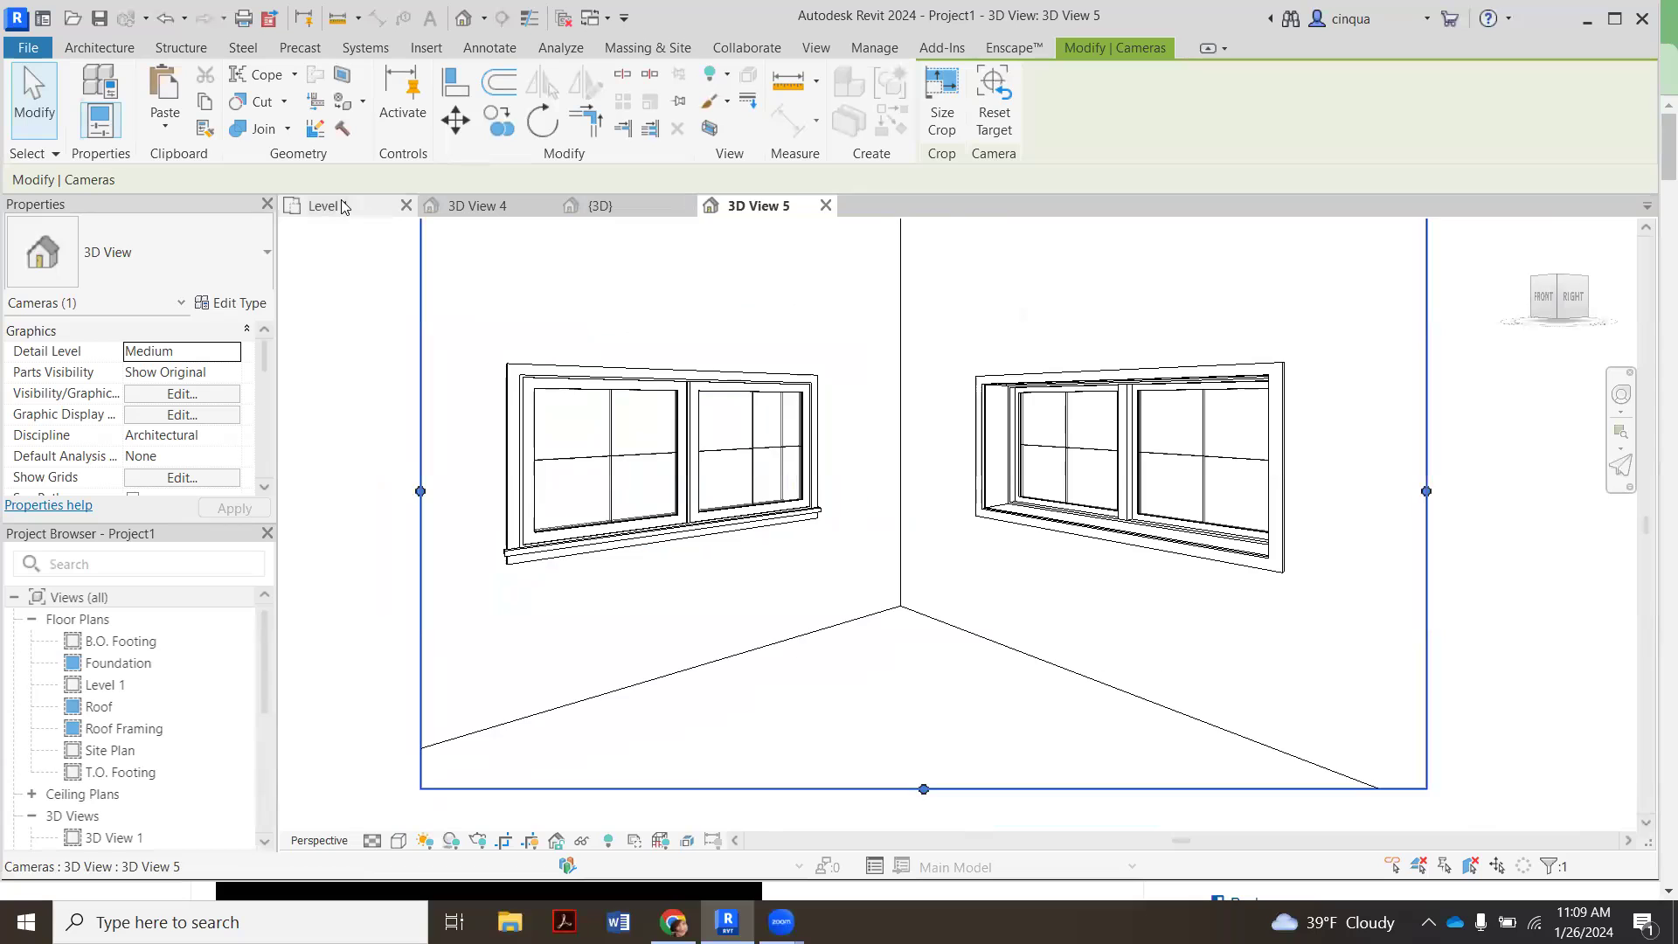
- Flip the facing of the west wall's awning window in the Level 1 floor plan
click(342, 207)
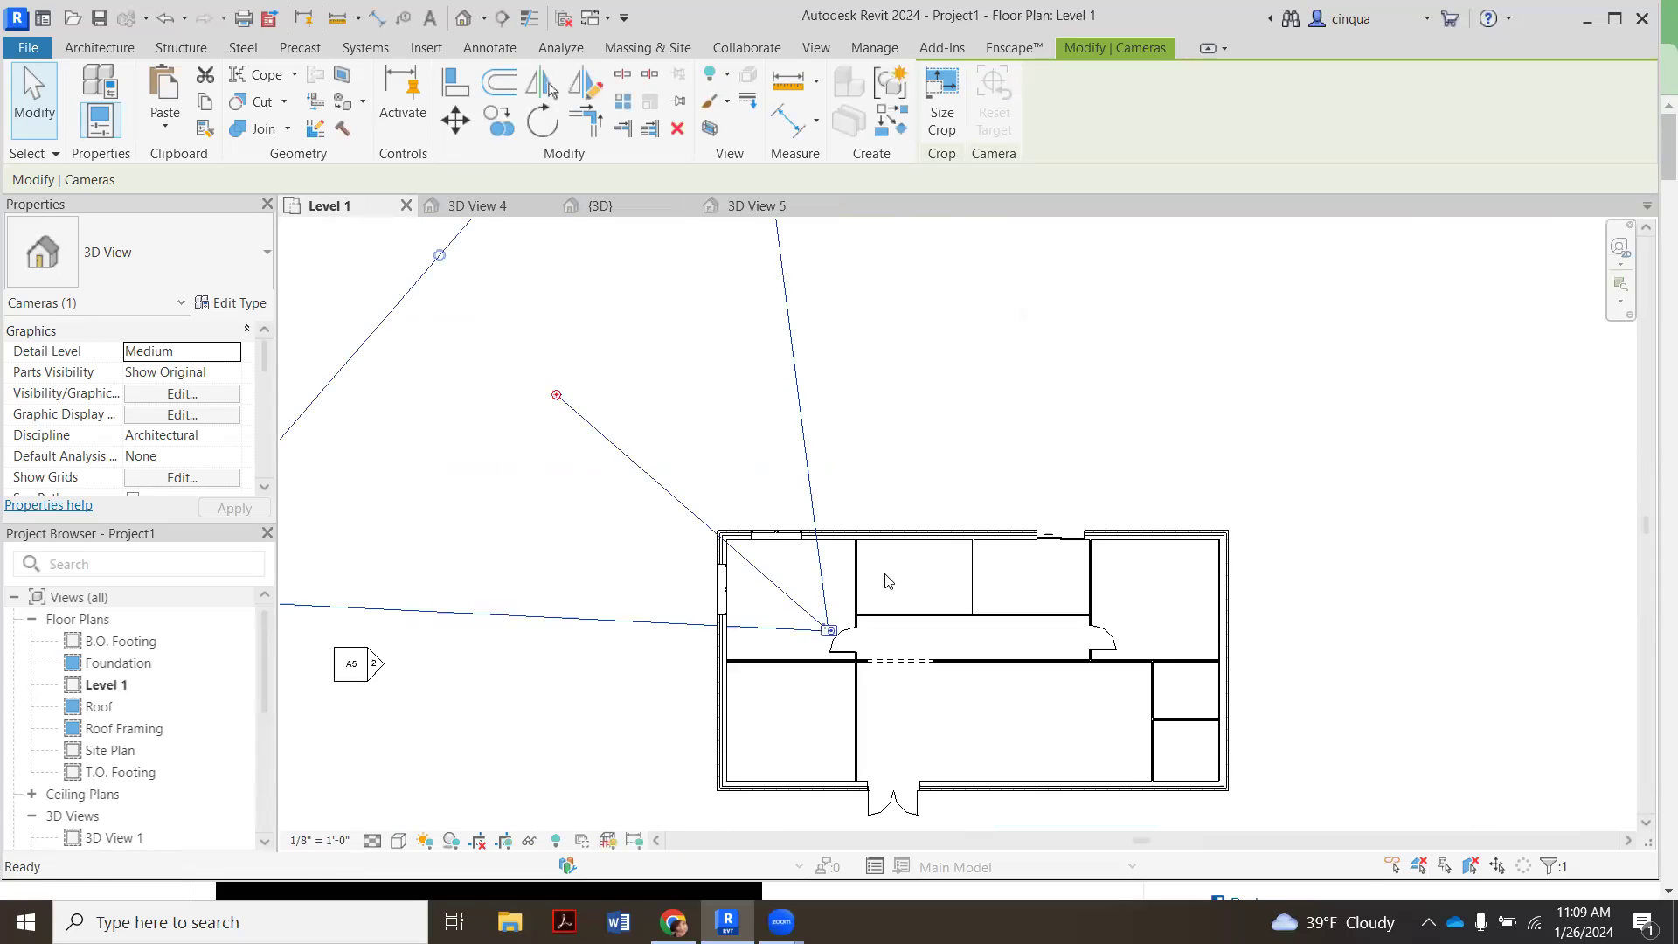
scroll(697, 561, up, 2)
click(673, 525)
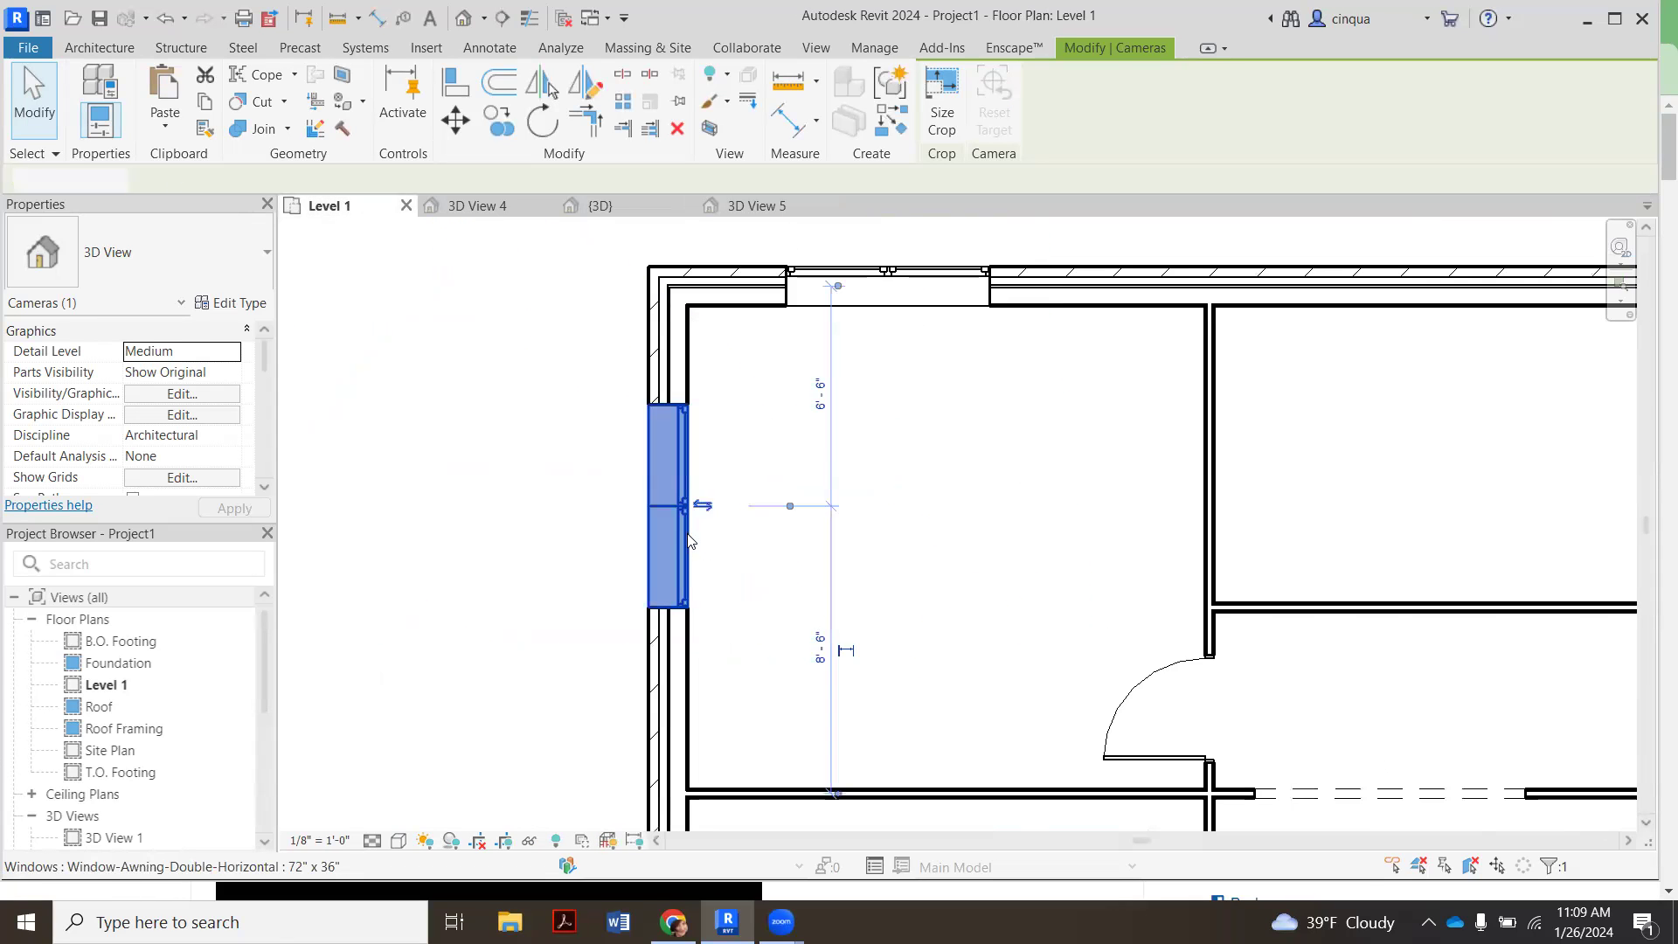
key(space)
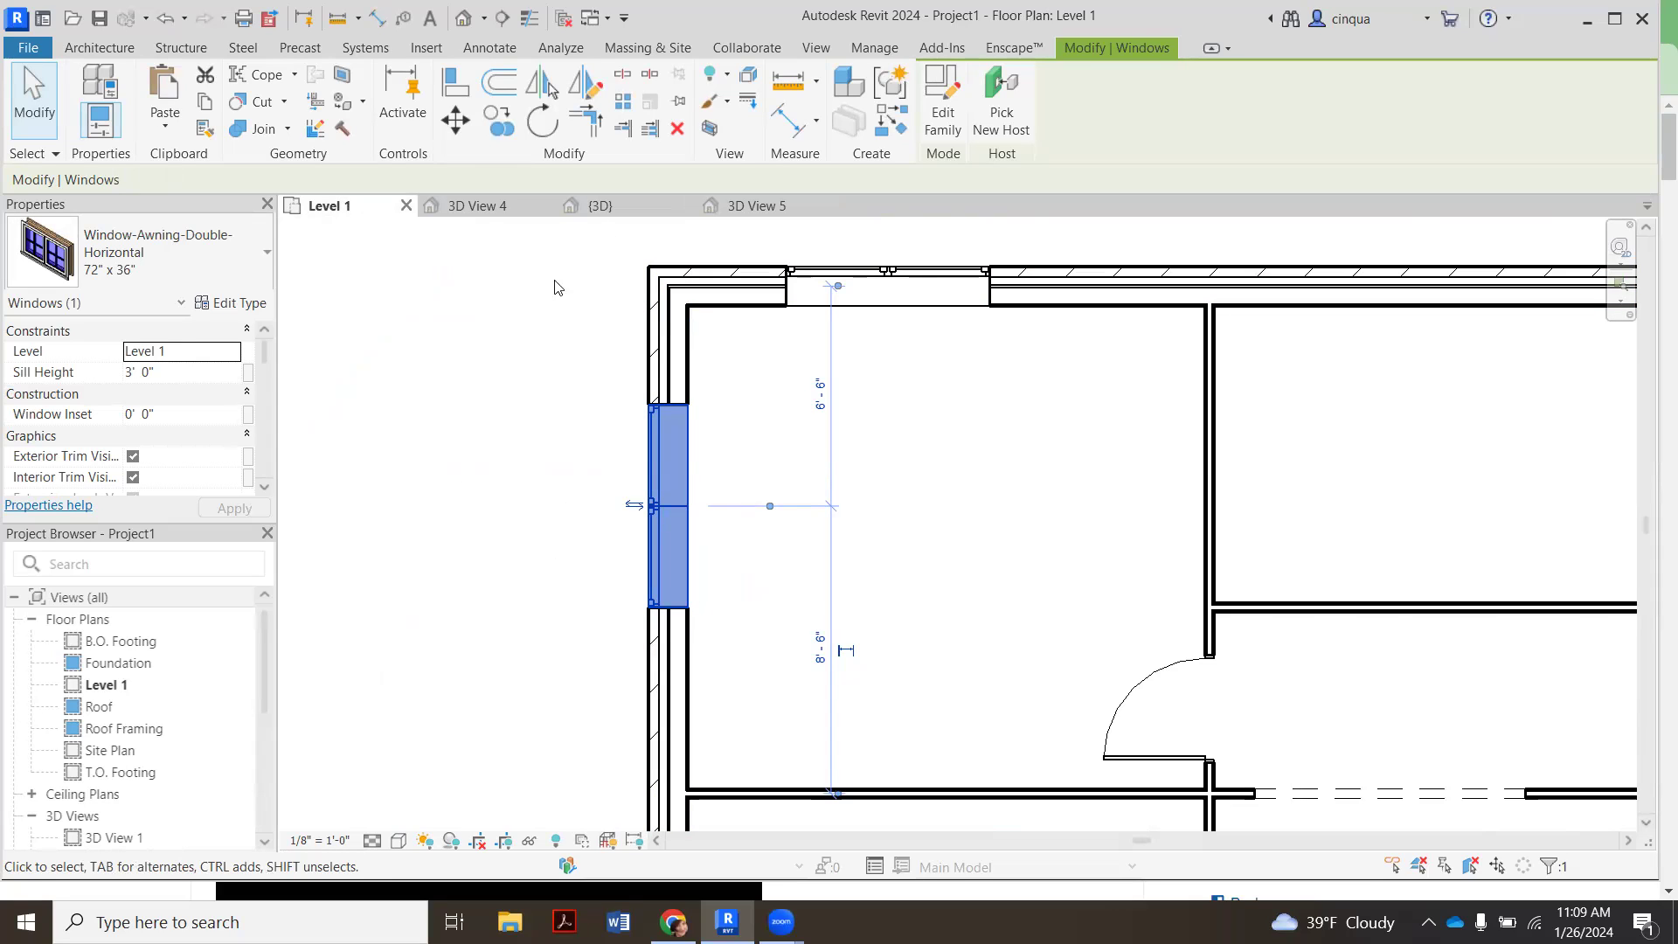
- Check both awning windows from inside the room in 3D View 5
click(743, 208)
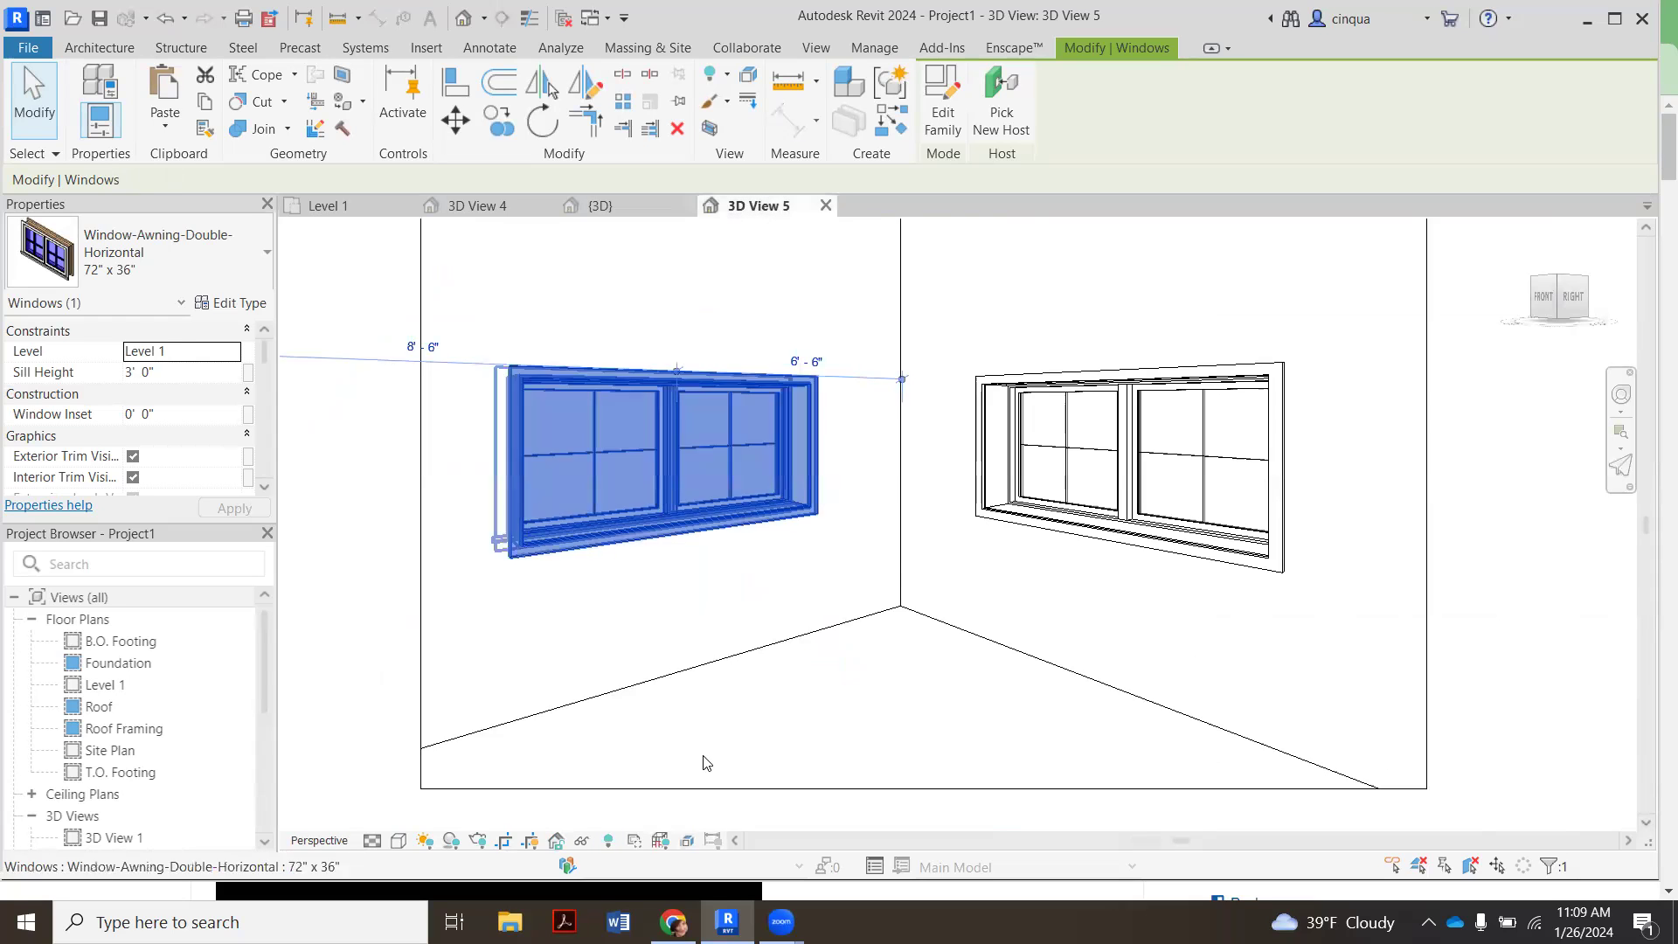
click(350, 612)
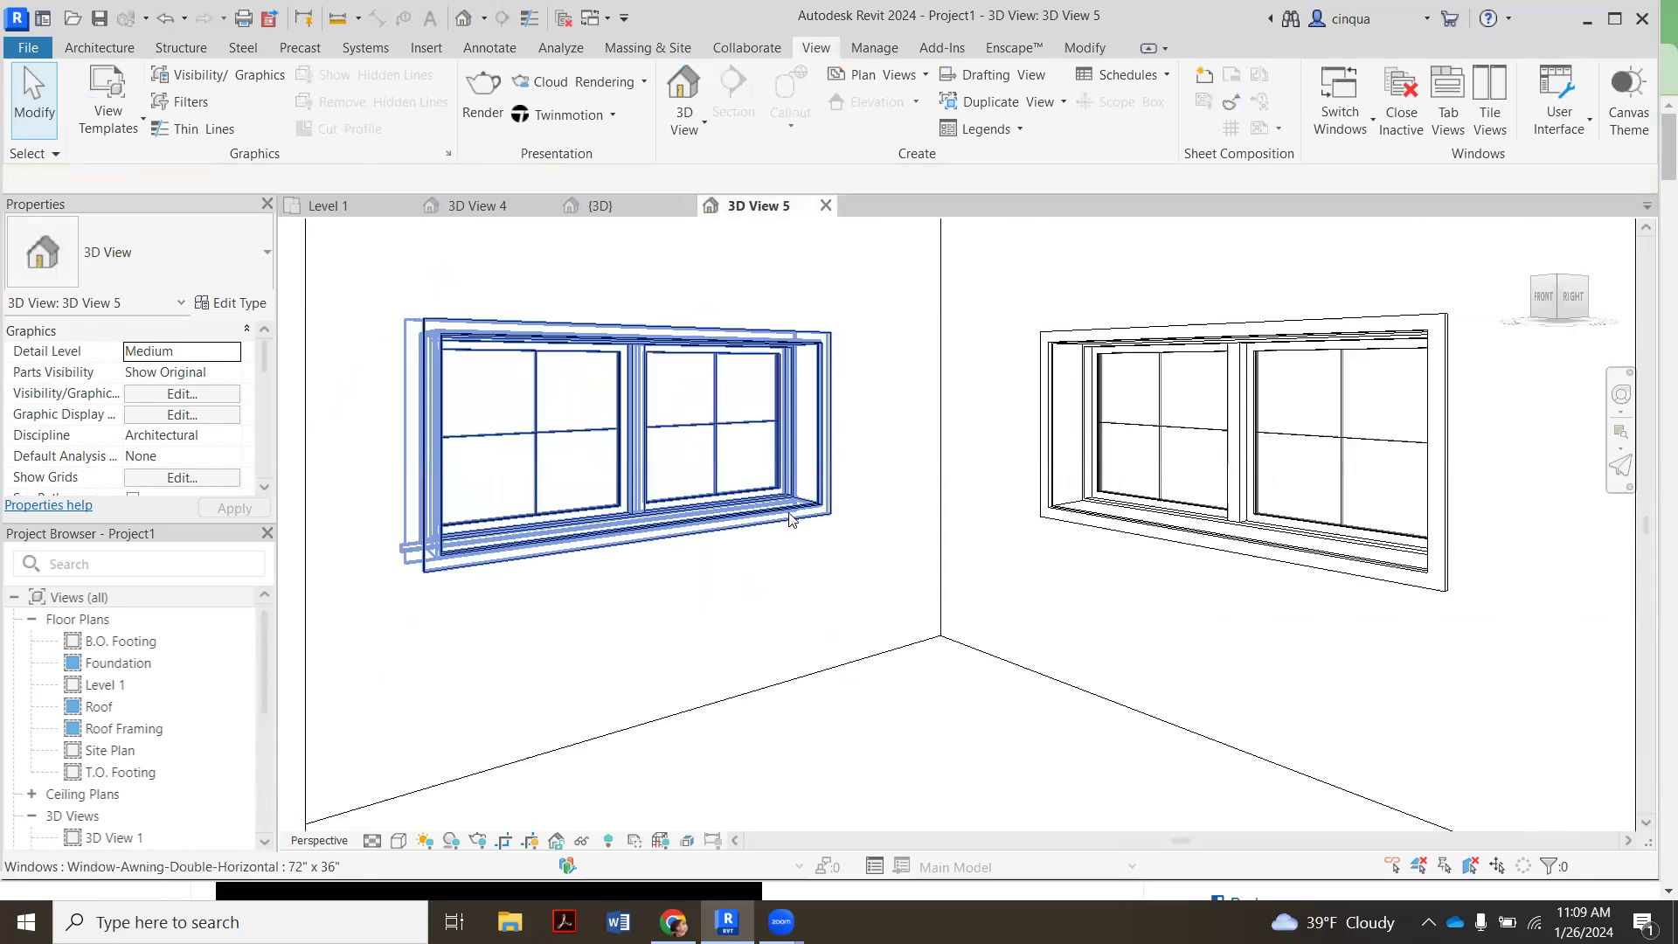
scroll(856, 558, up, 4)
scroll(856, 557, down, 6)
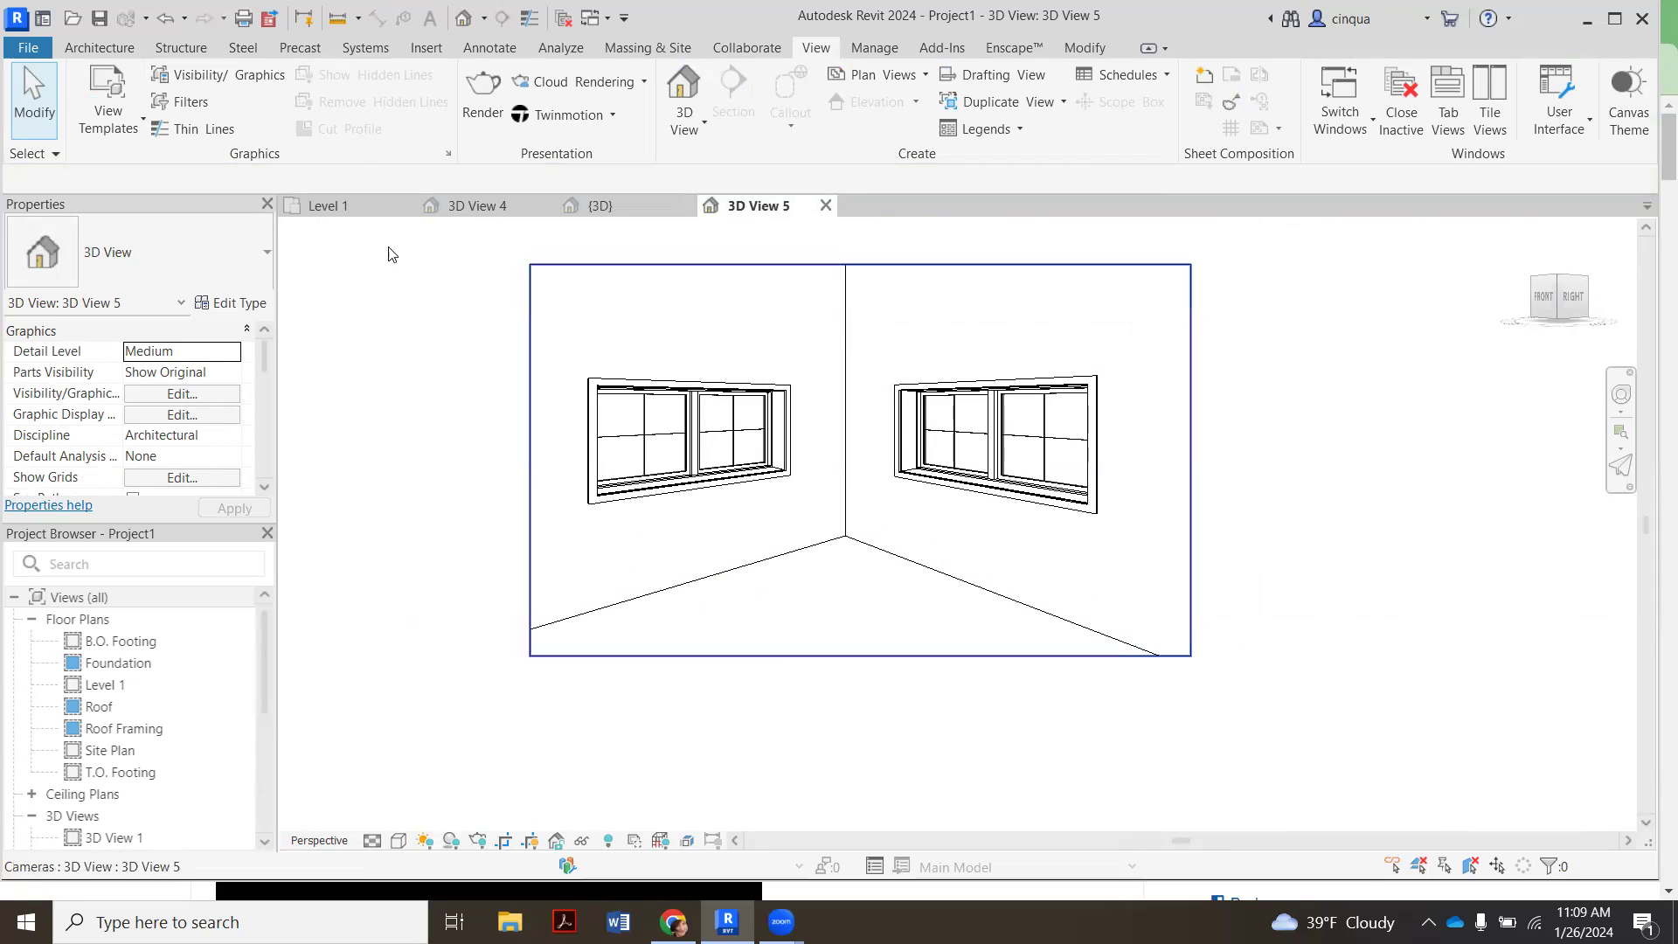
- Return to the Level 1 floor plan and review the window placement along the exterior walls
click(353, 217)
scroll(536, 487, down, 3)
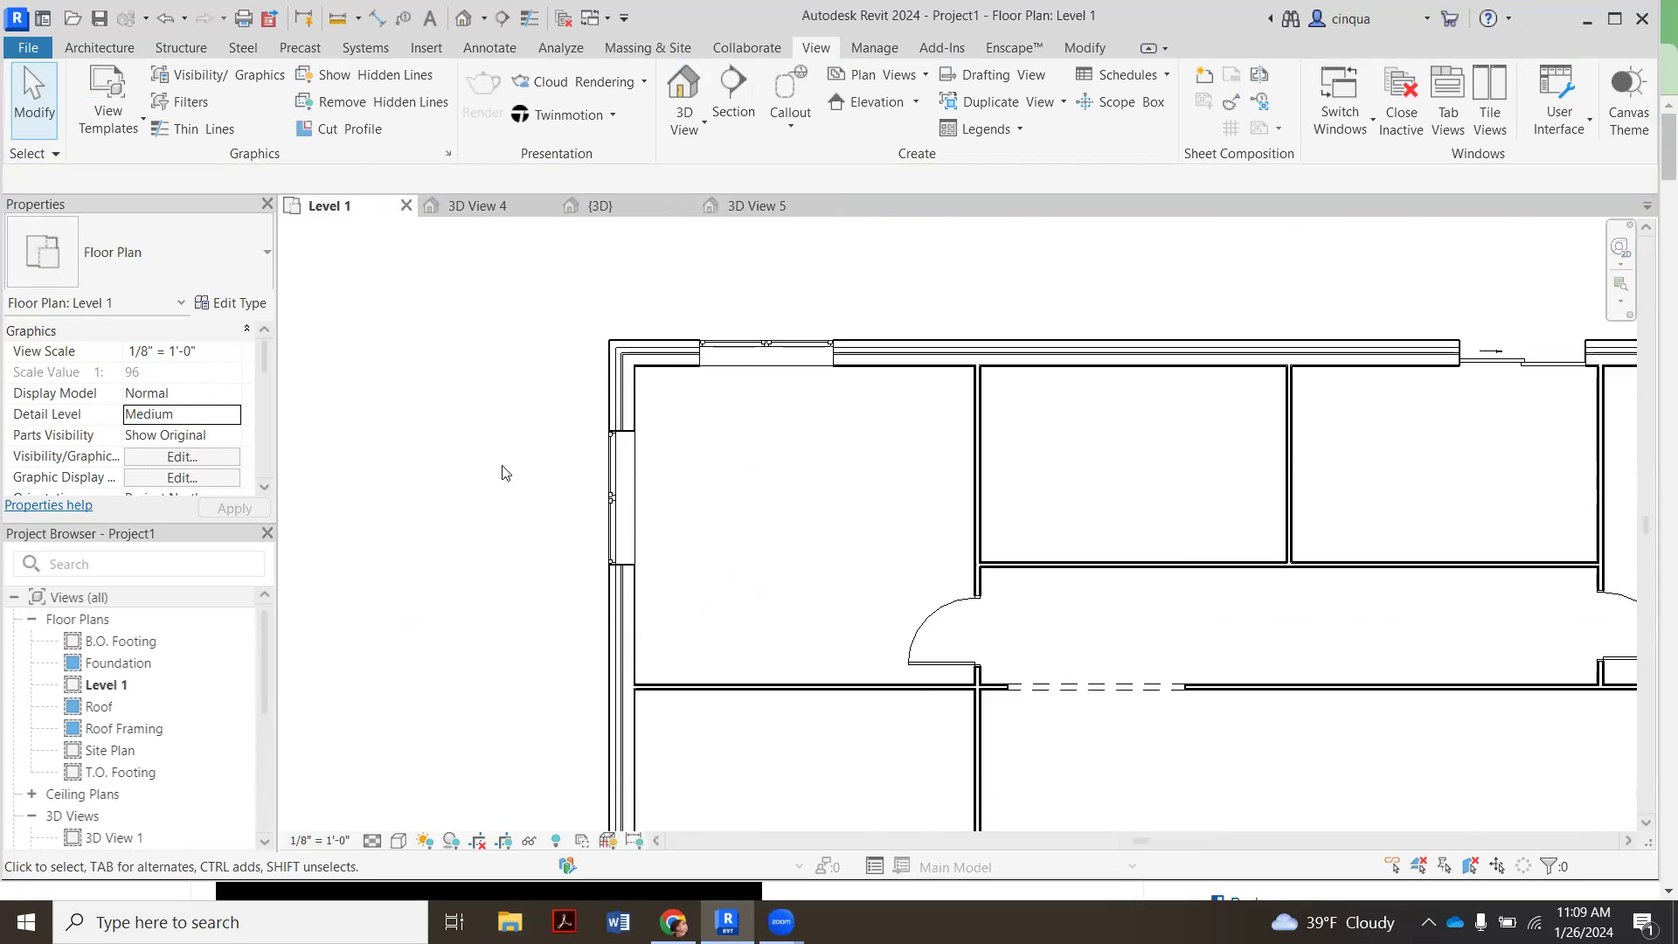
scroll(507, 419, down, 3)
scroll(611, 404, up, 4)
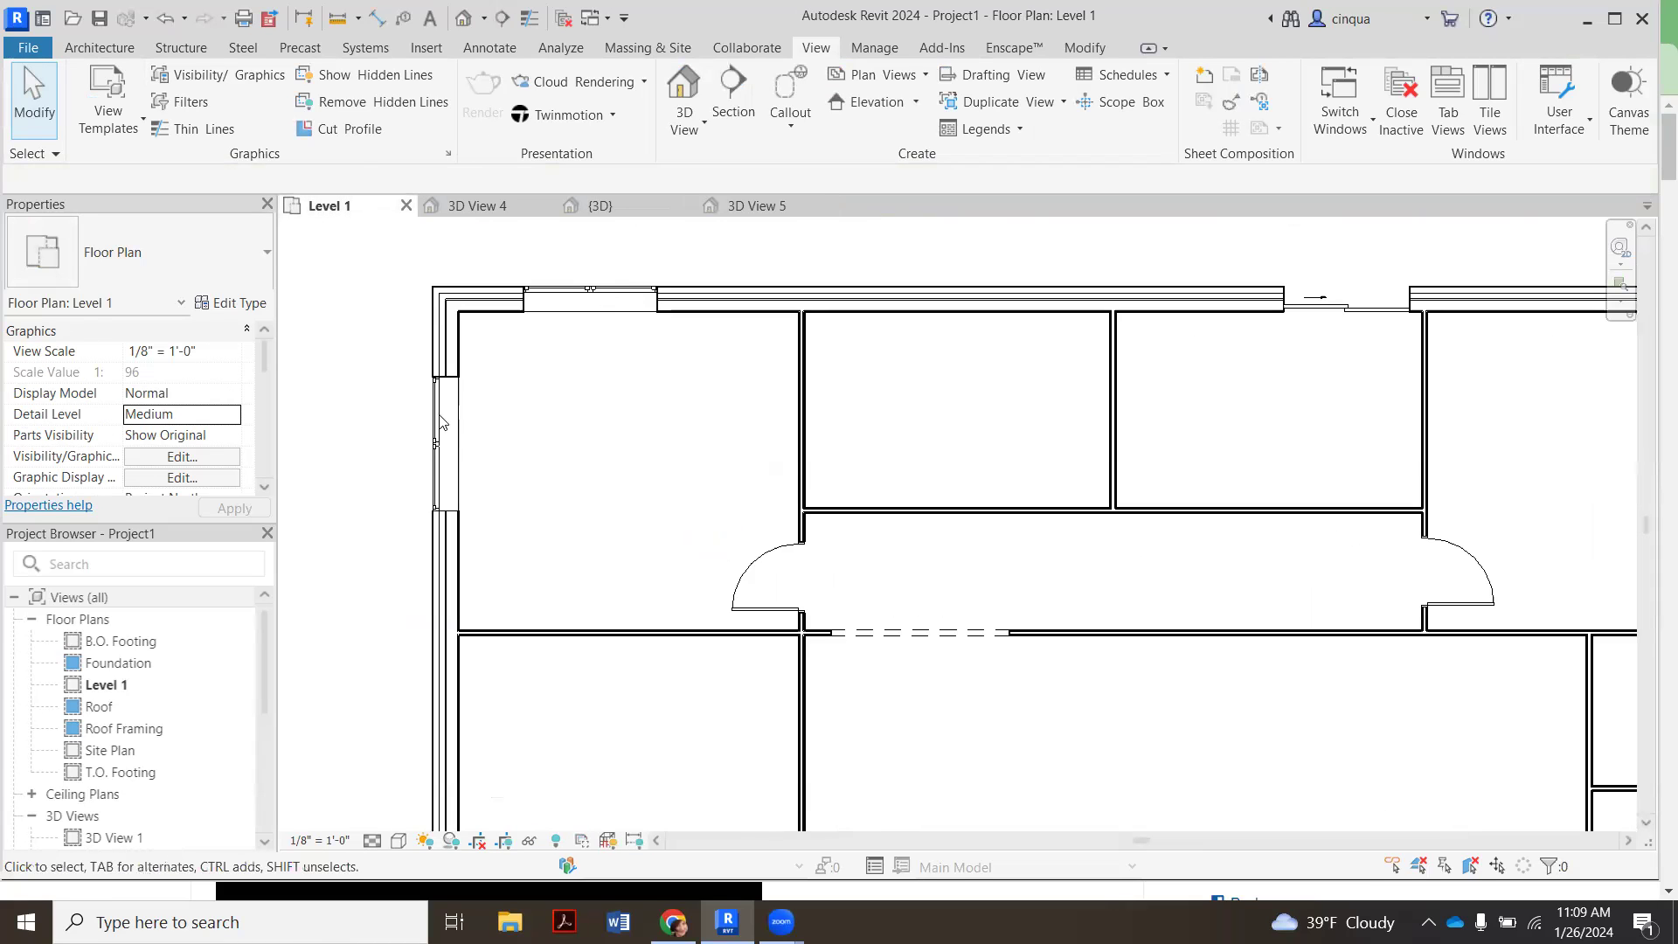
scroll(611, 516, down, 4)
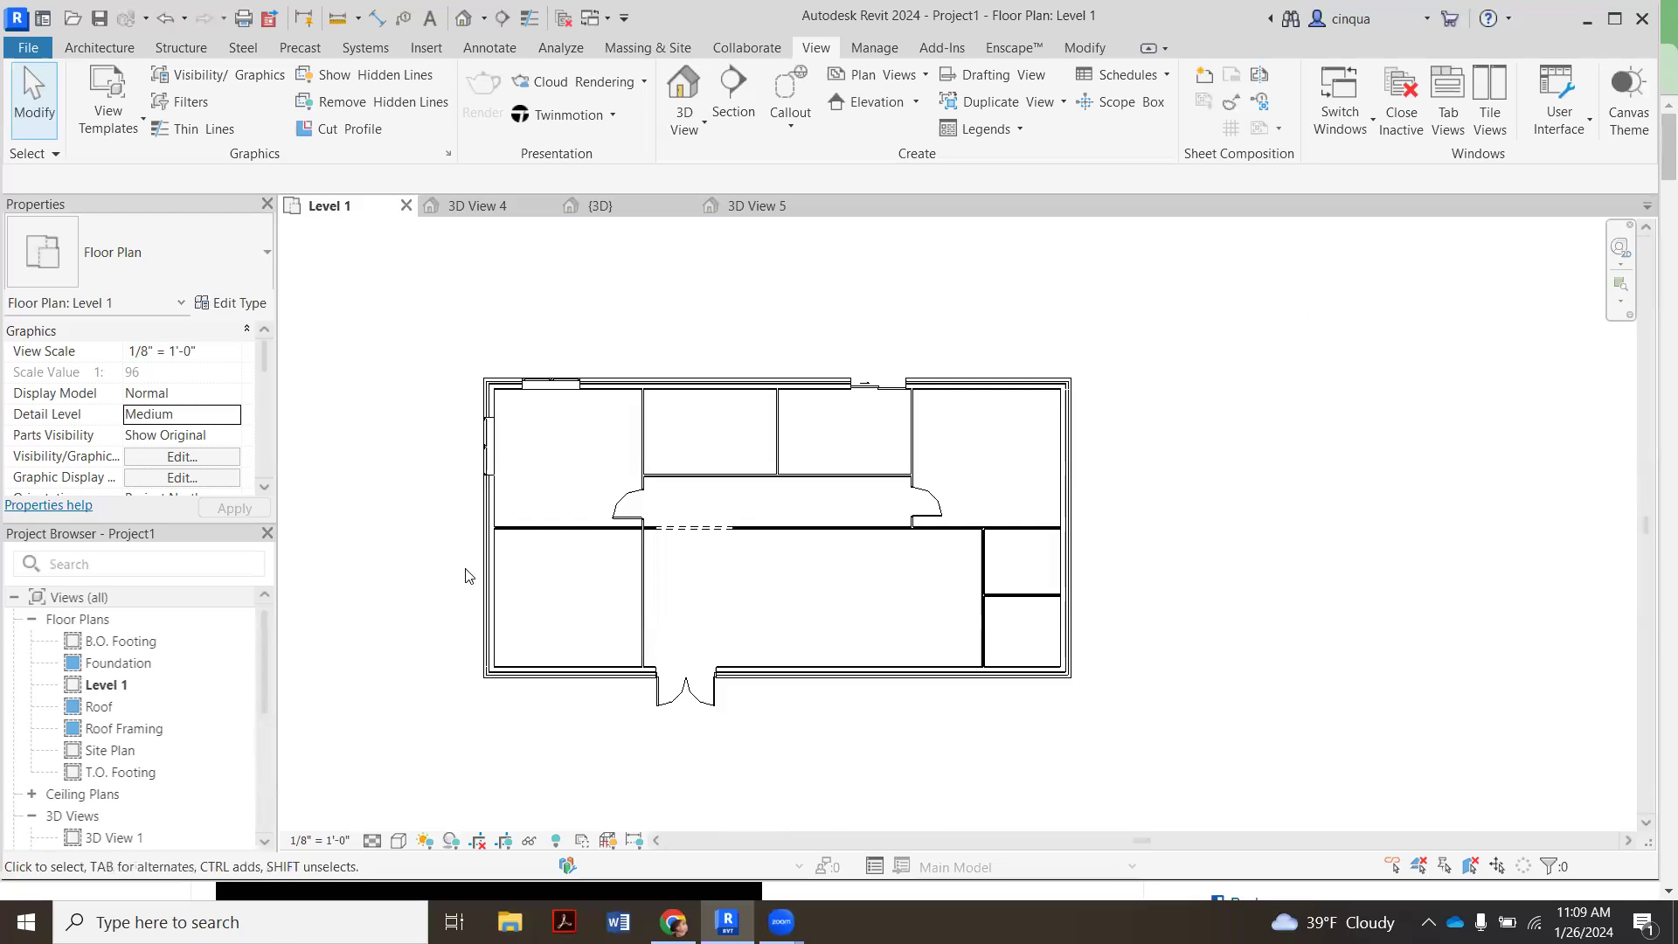
scroll(468, 575, up, 2)
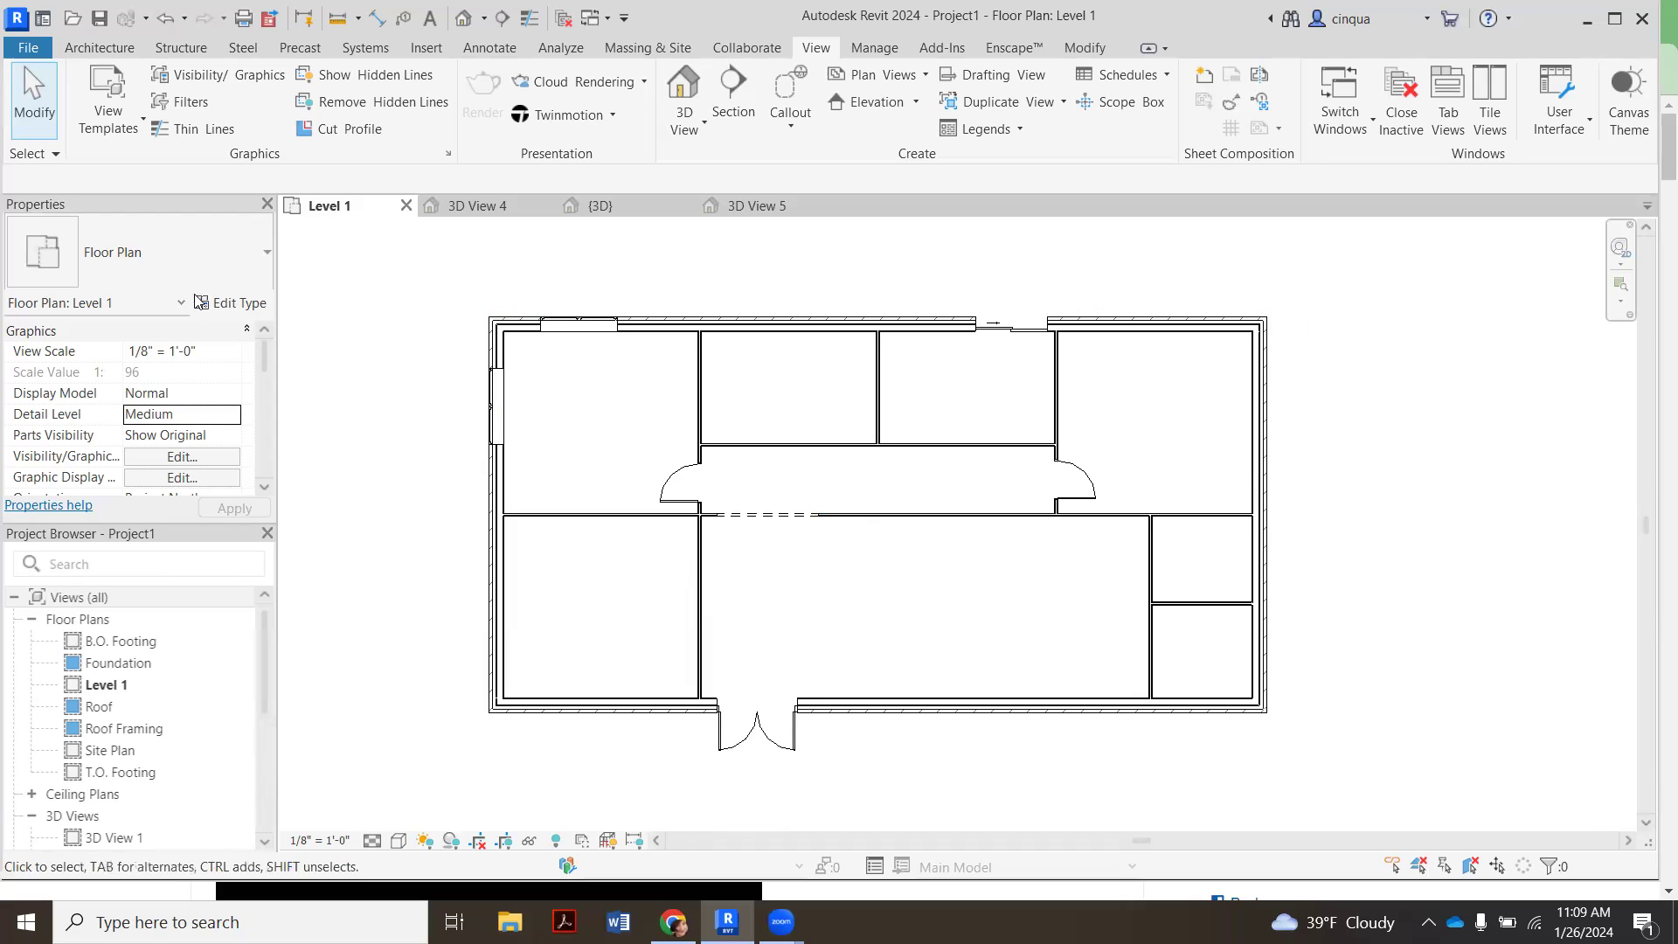
- Start placing an architectural wall in the Level 1 floor plan
click(120, 51)
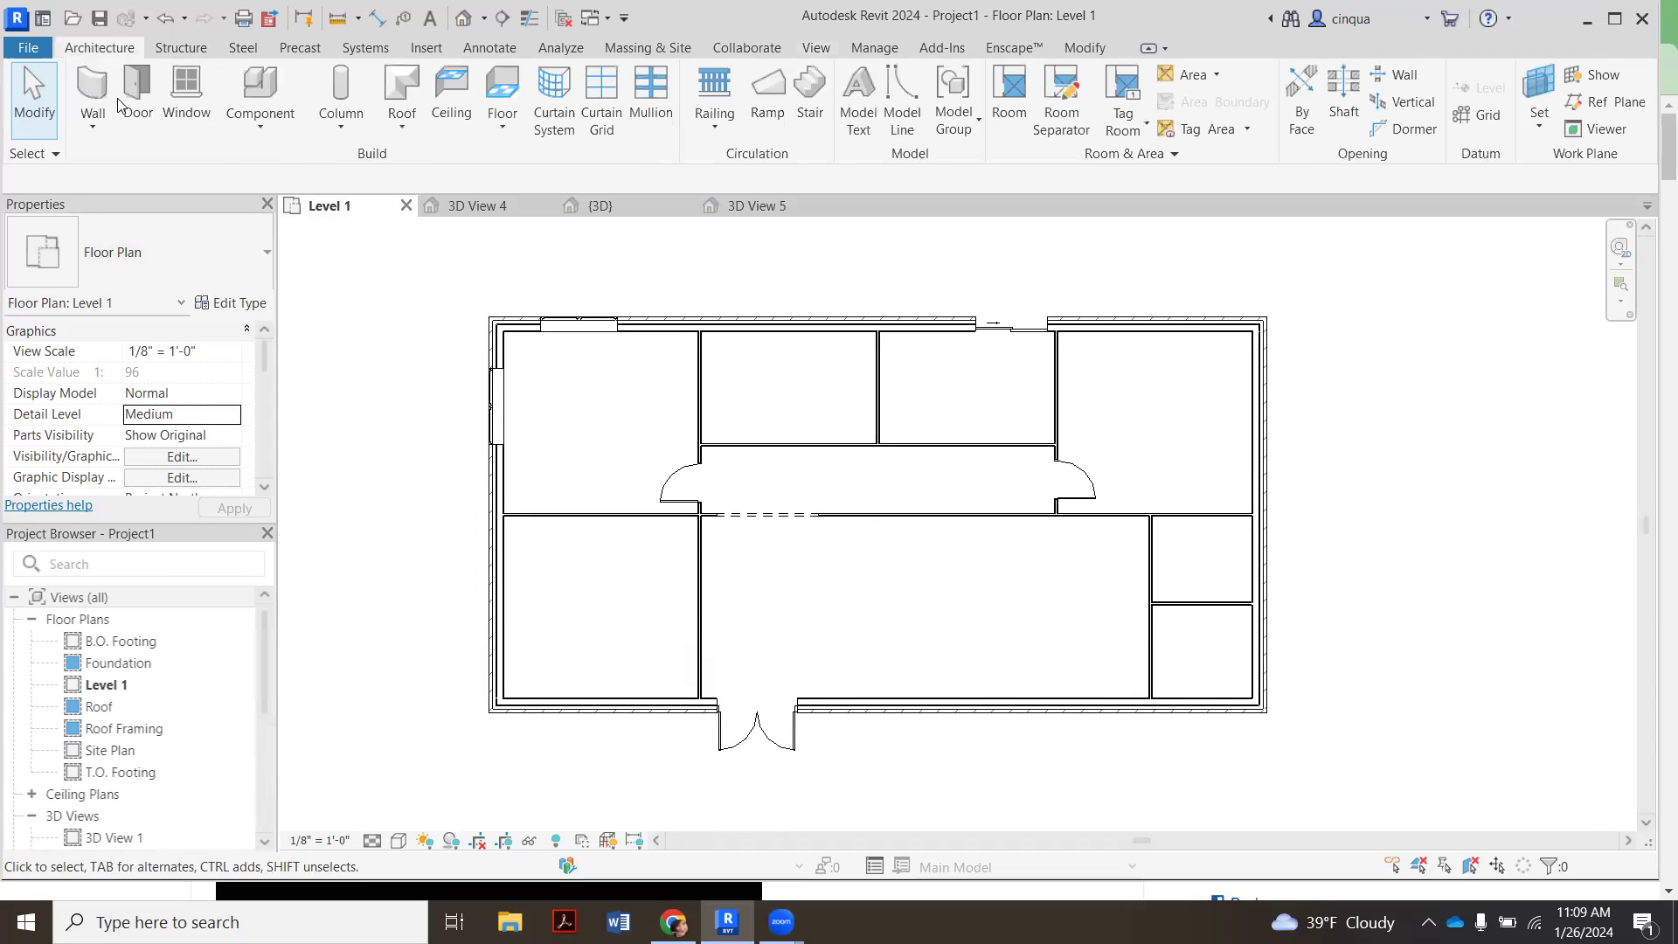
click(199, 131)
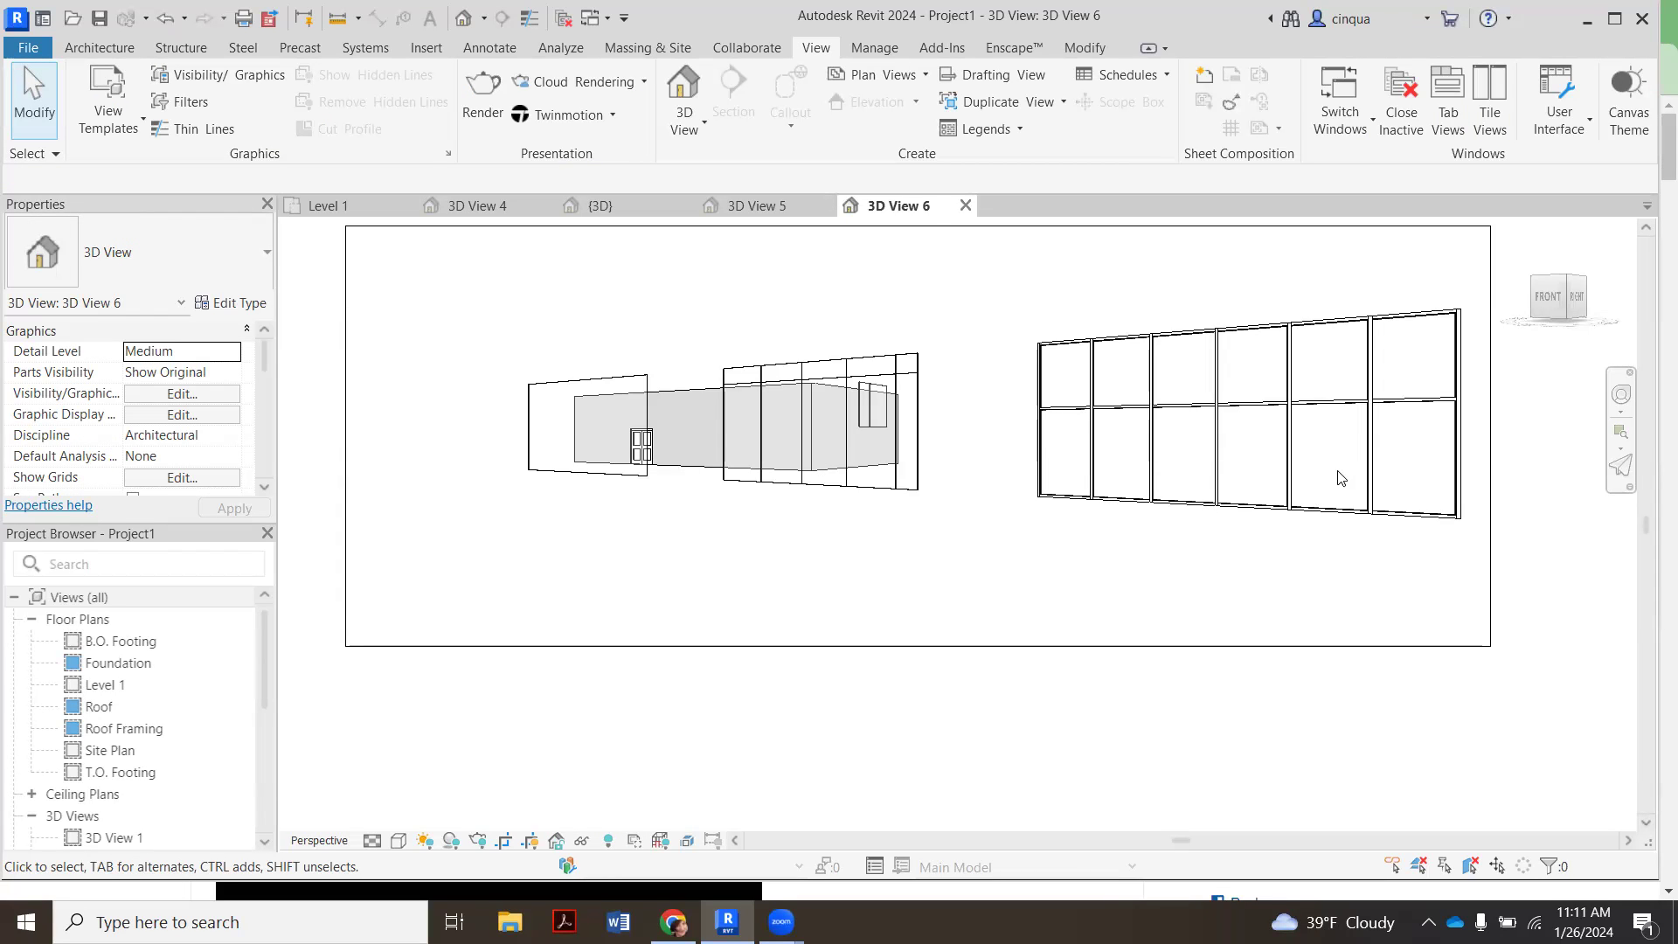
- Examine how the three curtain walls south of the building are represented in the Level 1 floor plan, including the Storefront wall's mullions
click(332, 208)
scroll(768, 416, up, 3)
scroll(503, 511, up, 3)
scroll(503, 511, up, 4)
scroll(430, 459, down, 12)
scroll(924, 455, up, 7)
scroll(570, 448, down, 8)
scroll(1149, 481, up, 5)
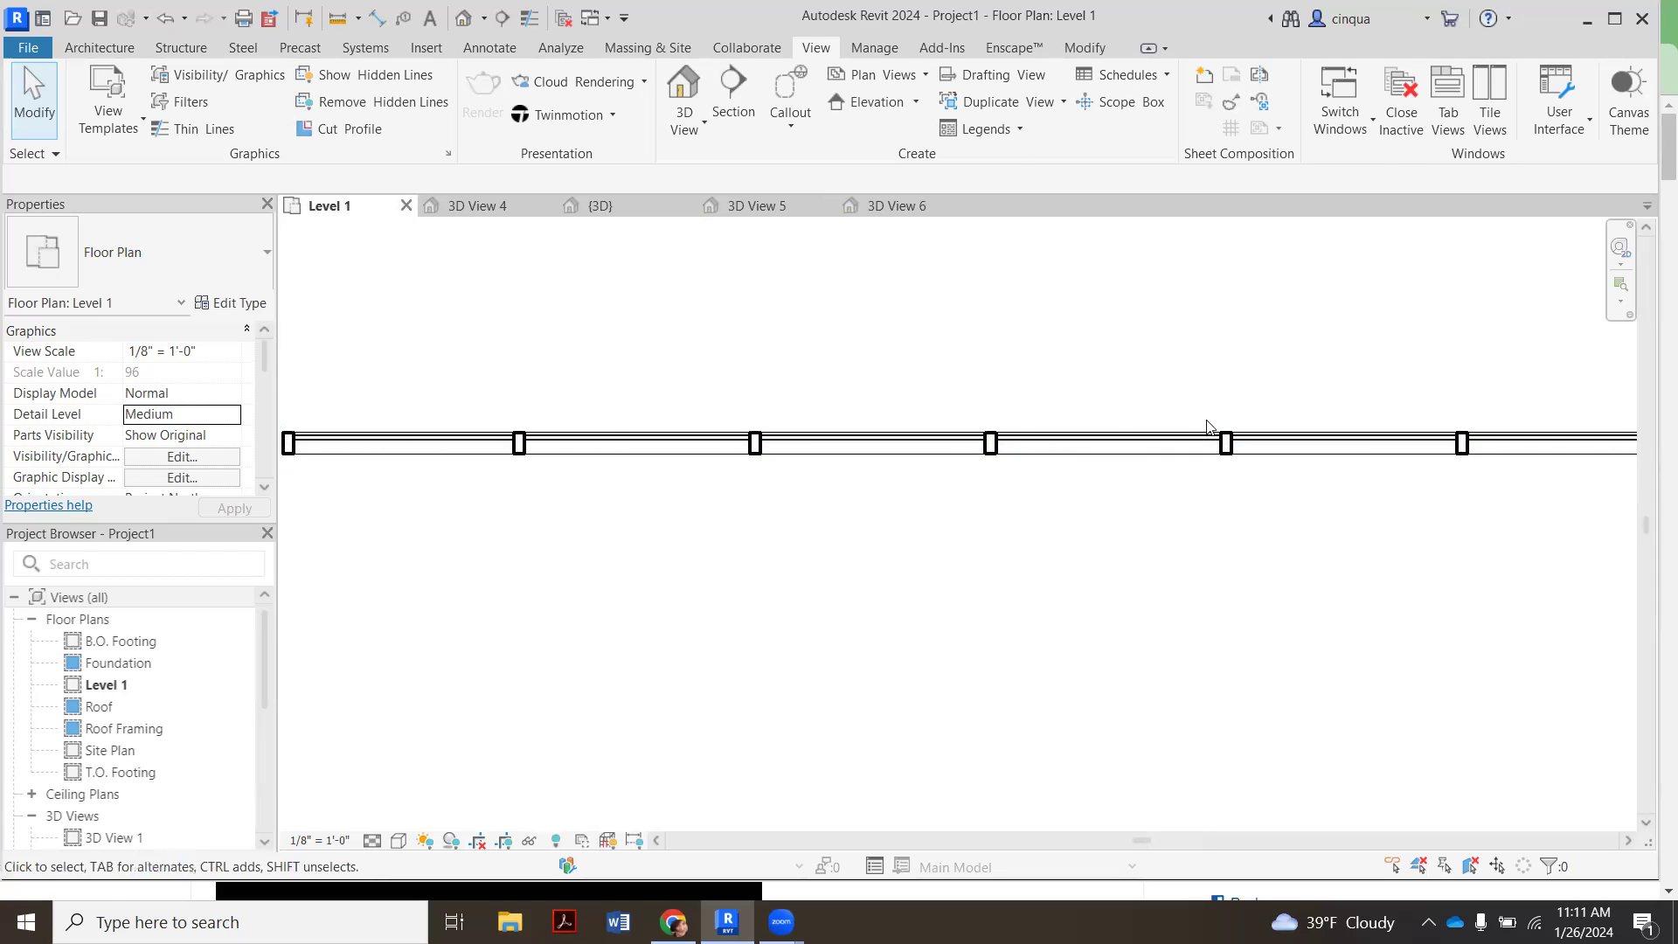
scroll(1223, 442, down, 4)
scroll(961, 463, up, 5)
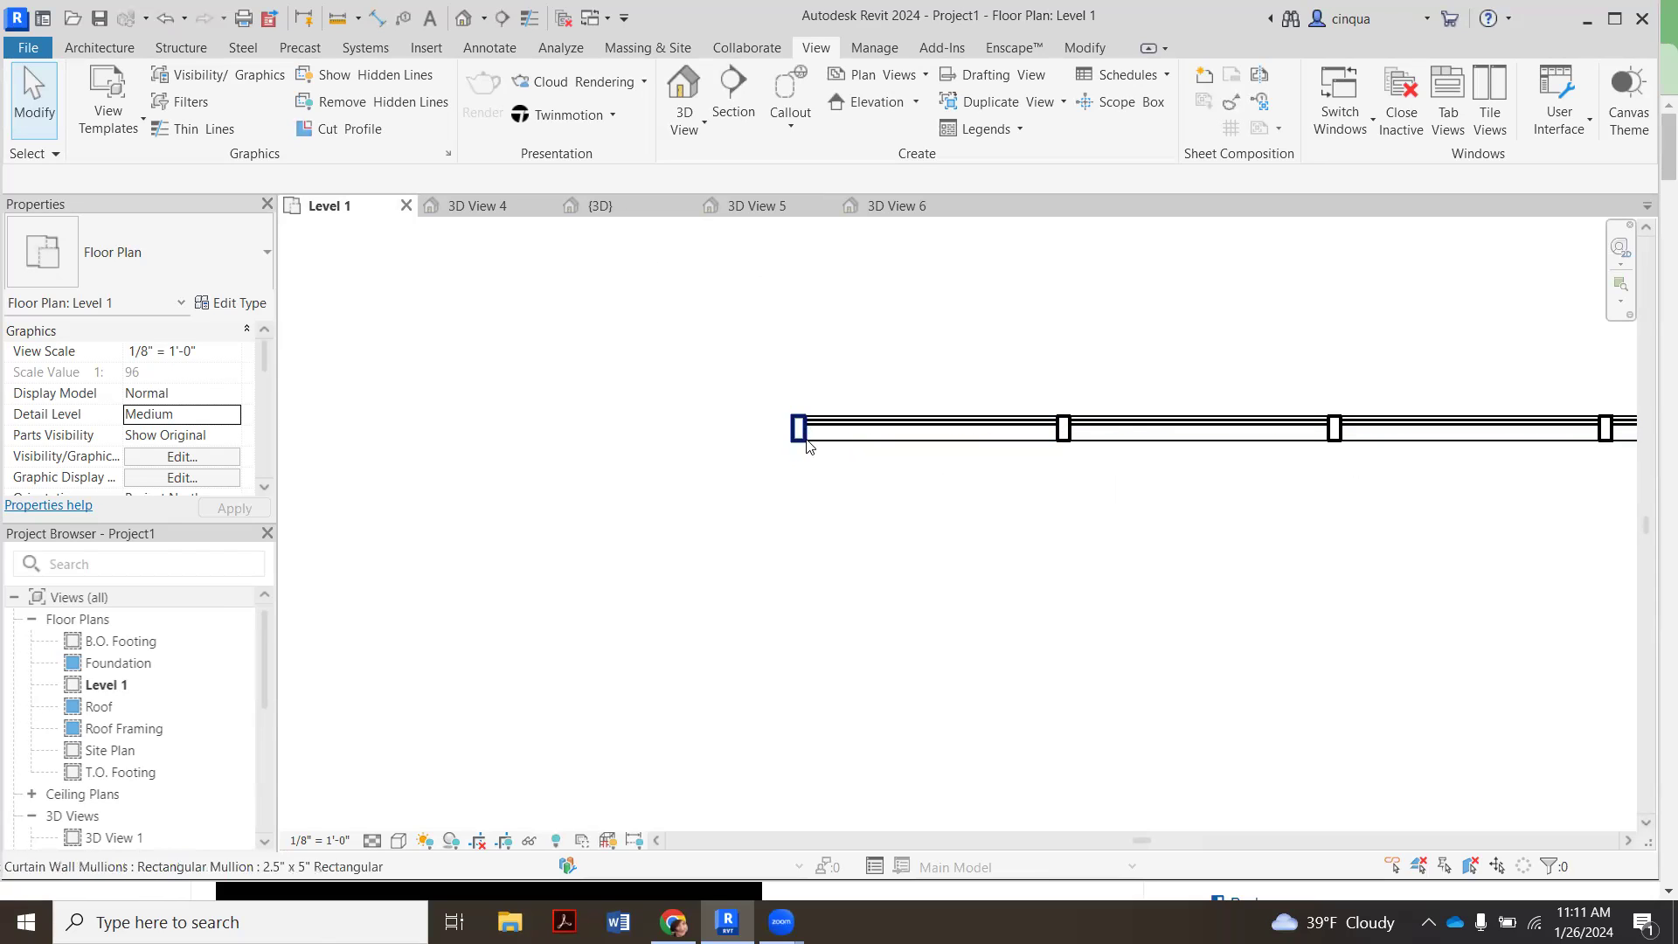
scroll(1080, 437, down, 6)
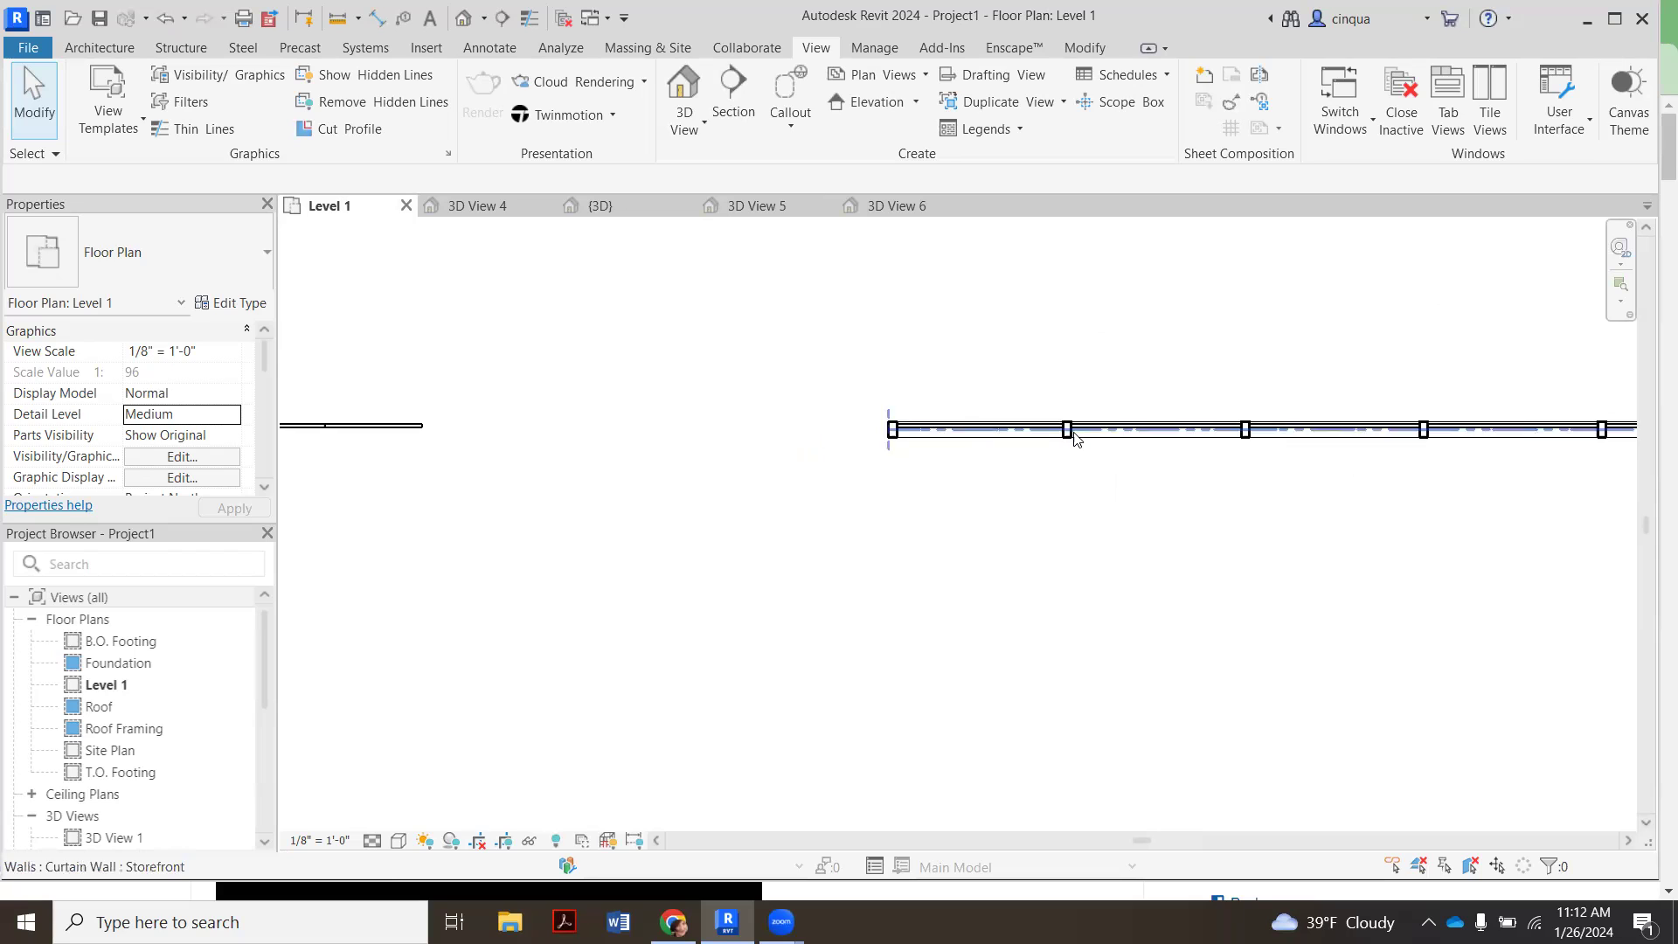
scroll(760, 445, up, 3)
scroll(821, 390, up, 4)
scroll(970, 438, down, 5)
scroll(990, 468, down, 5)
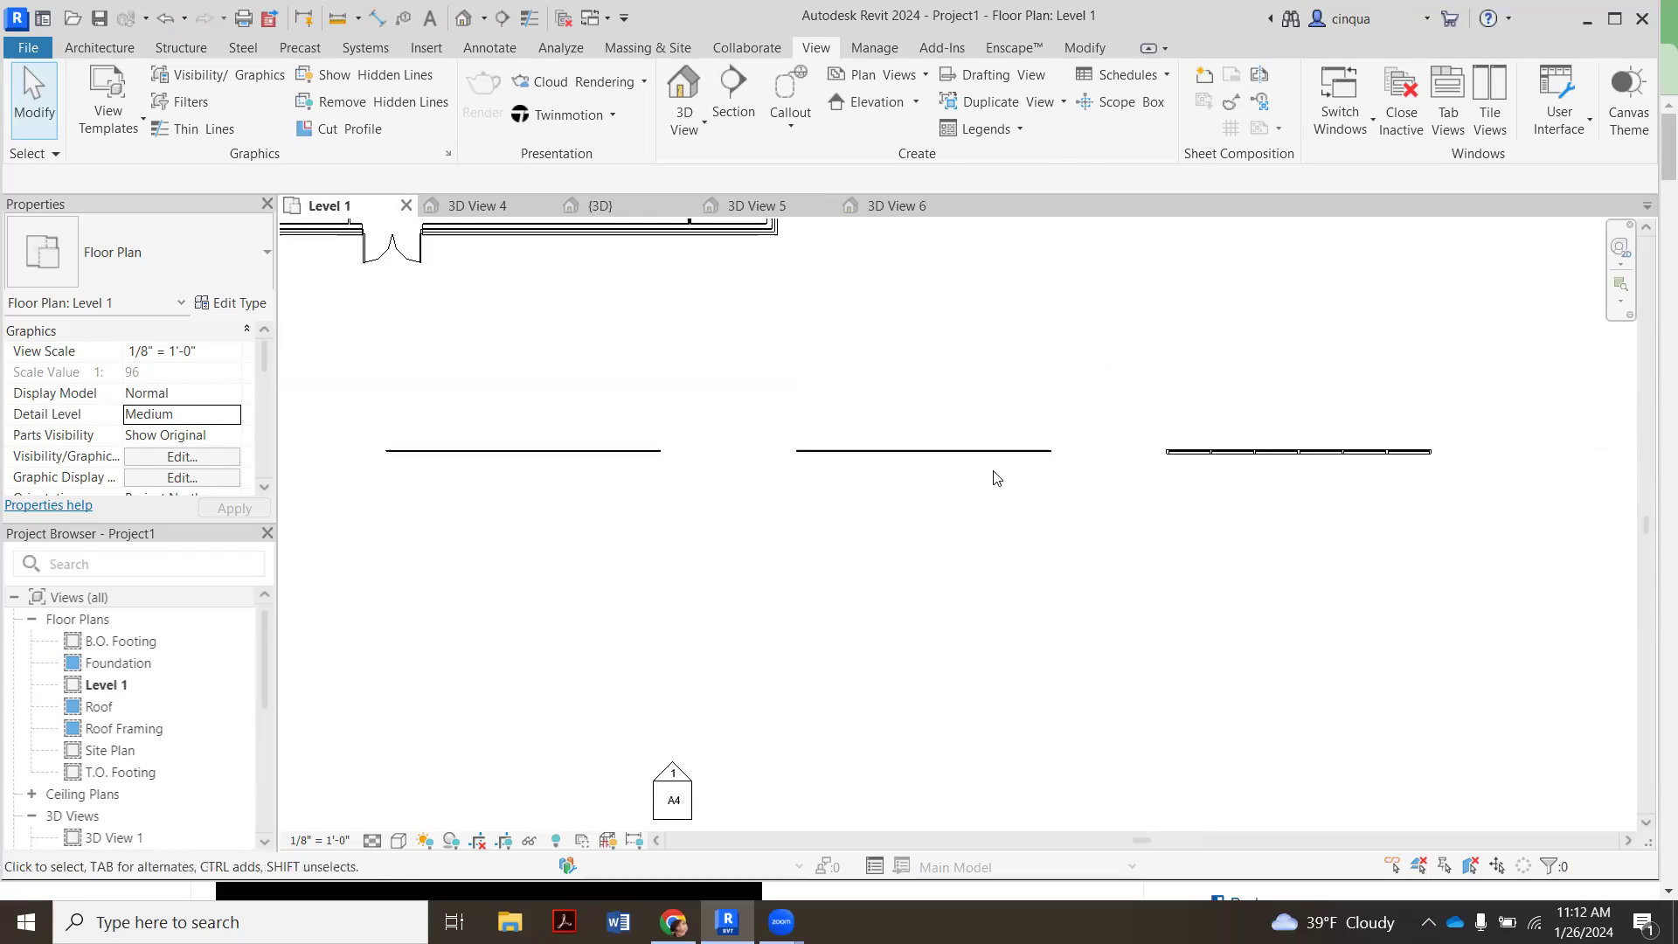
- Review the curtain wall types offered for a new architectural wall and choose Exterior Glazing
click(105, 49)
click(92, 123)
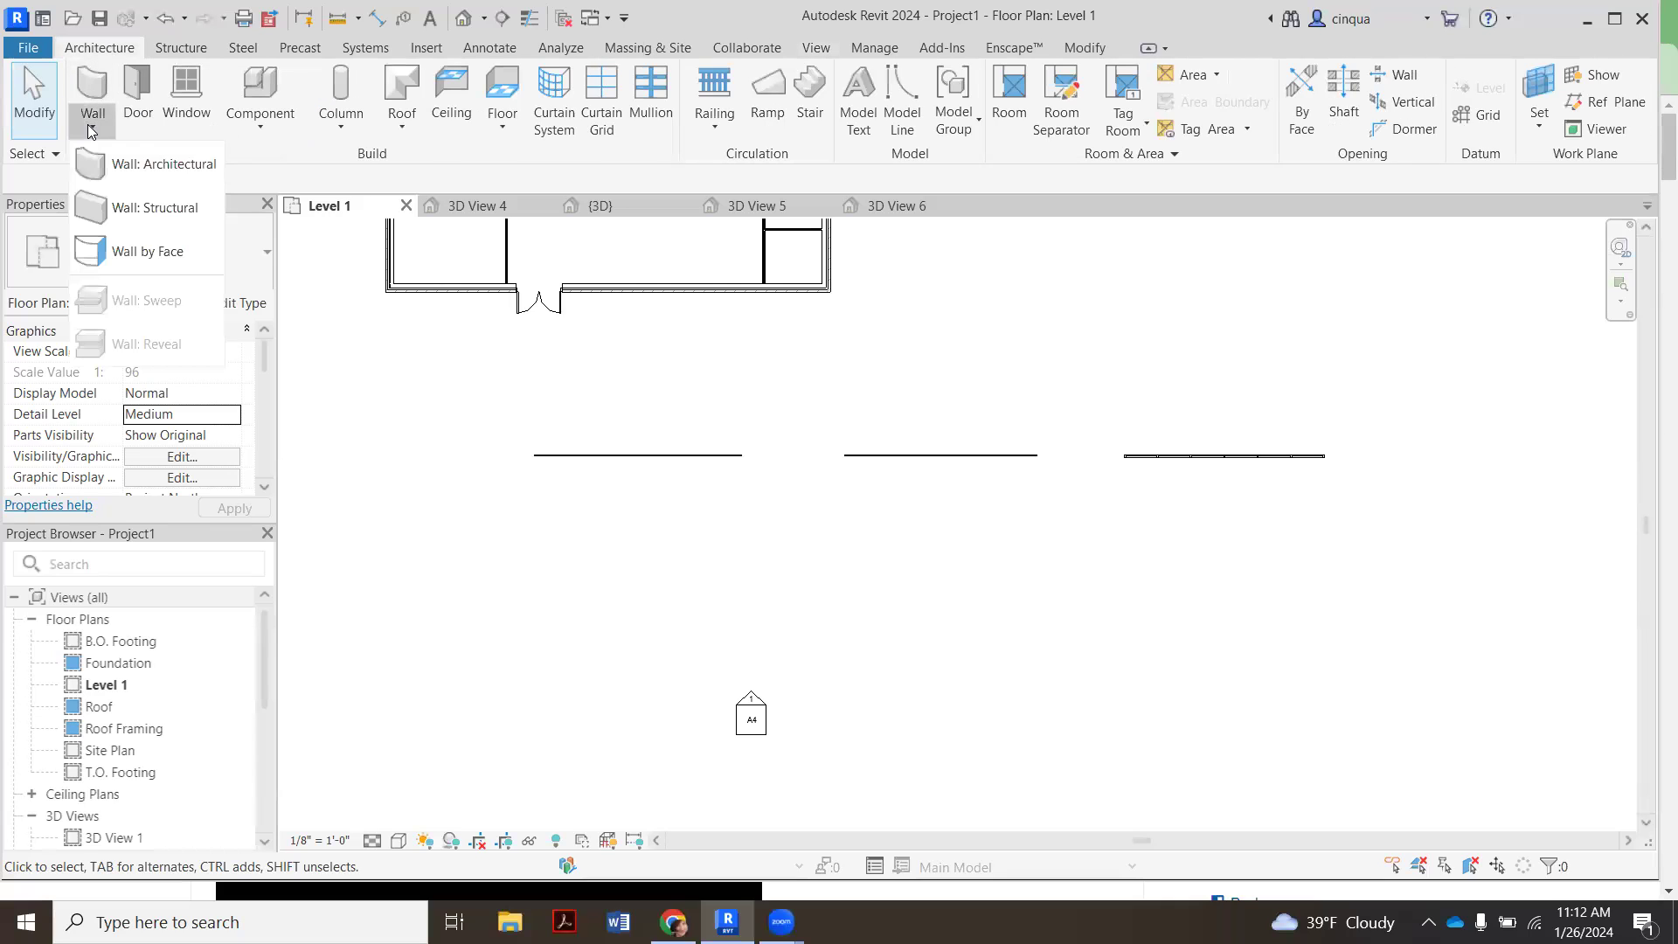
click(131, 179)
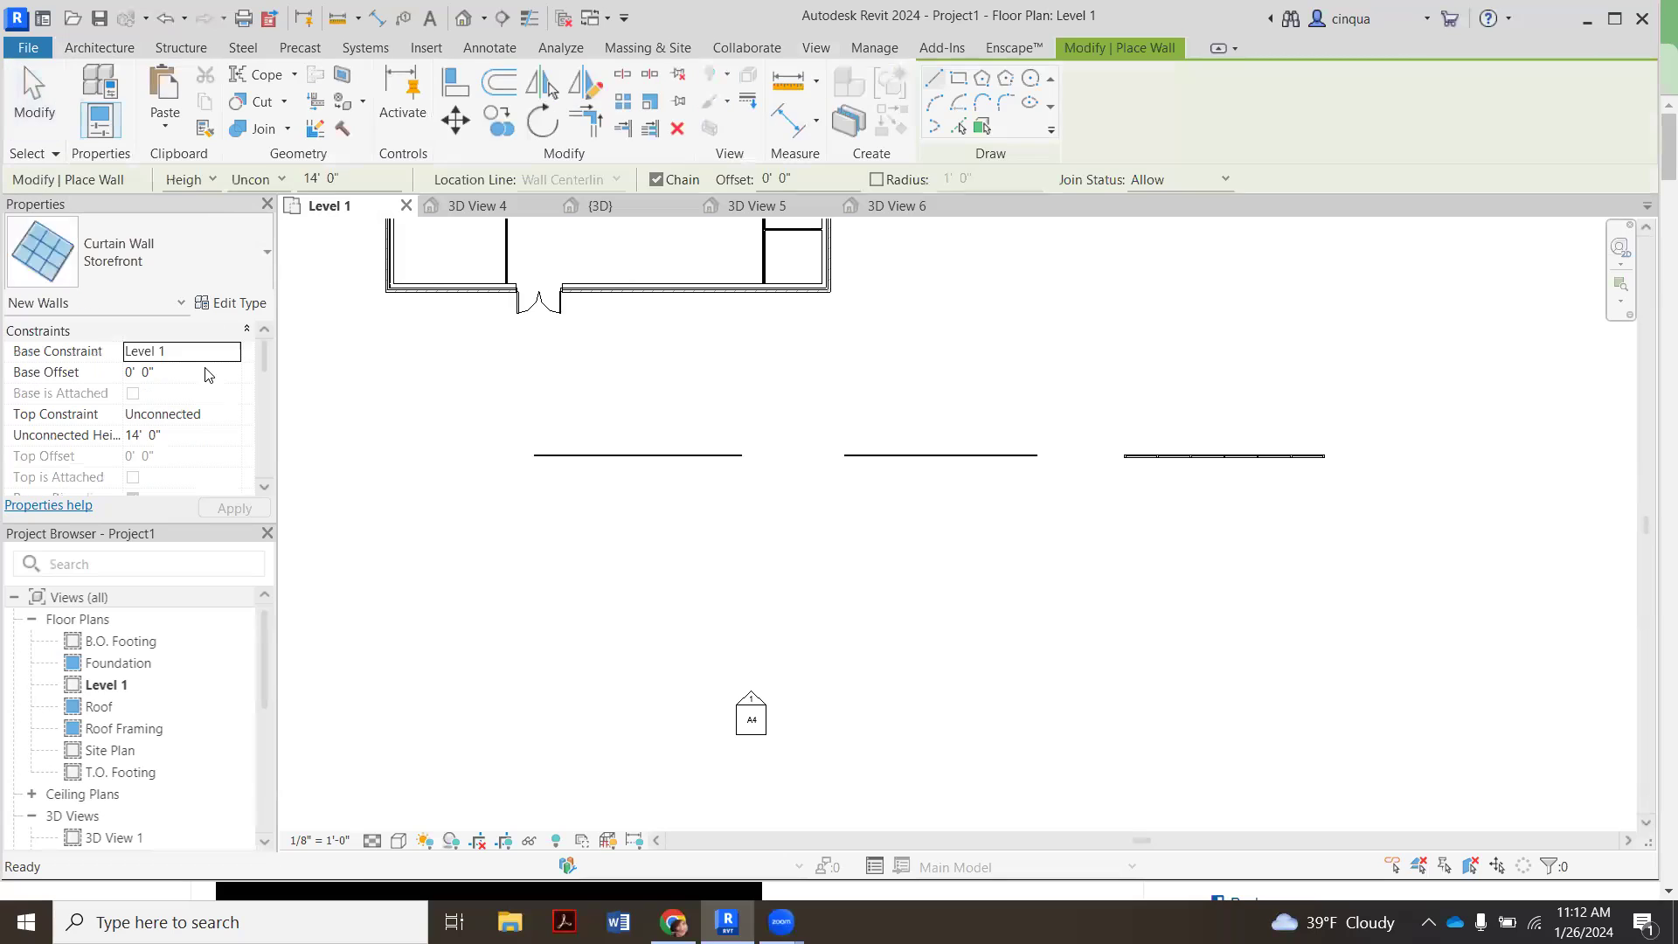
click(230, 250)
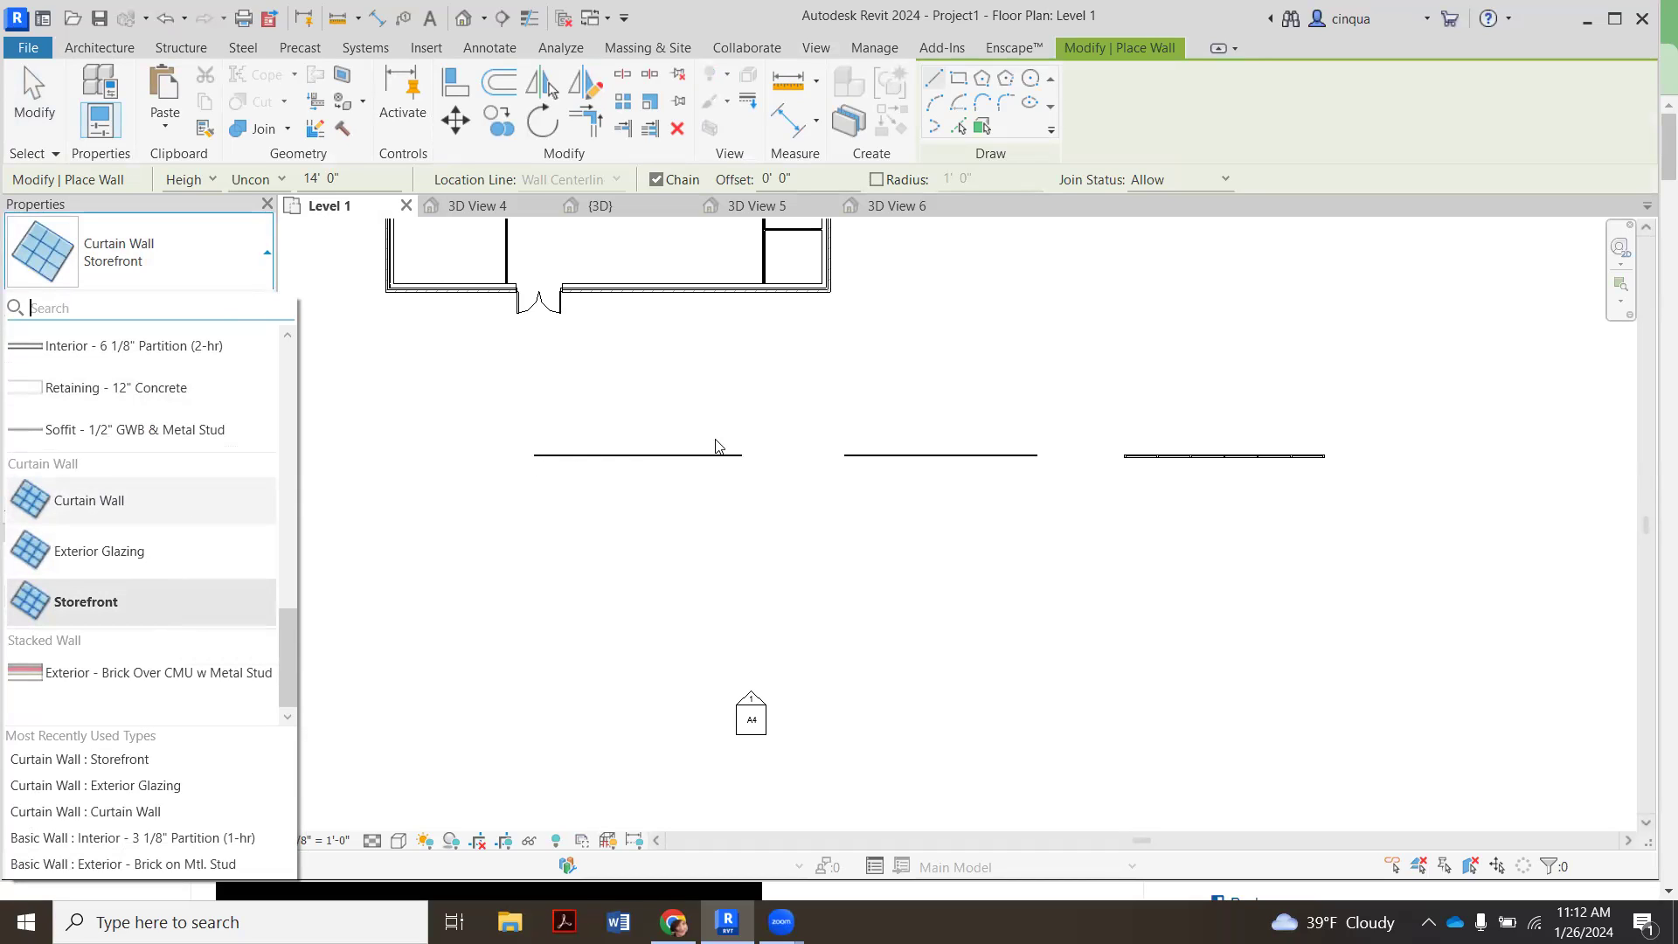
click(160, 554)
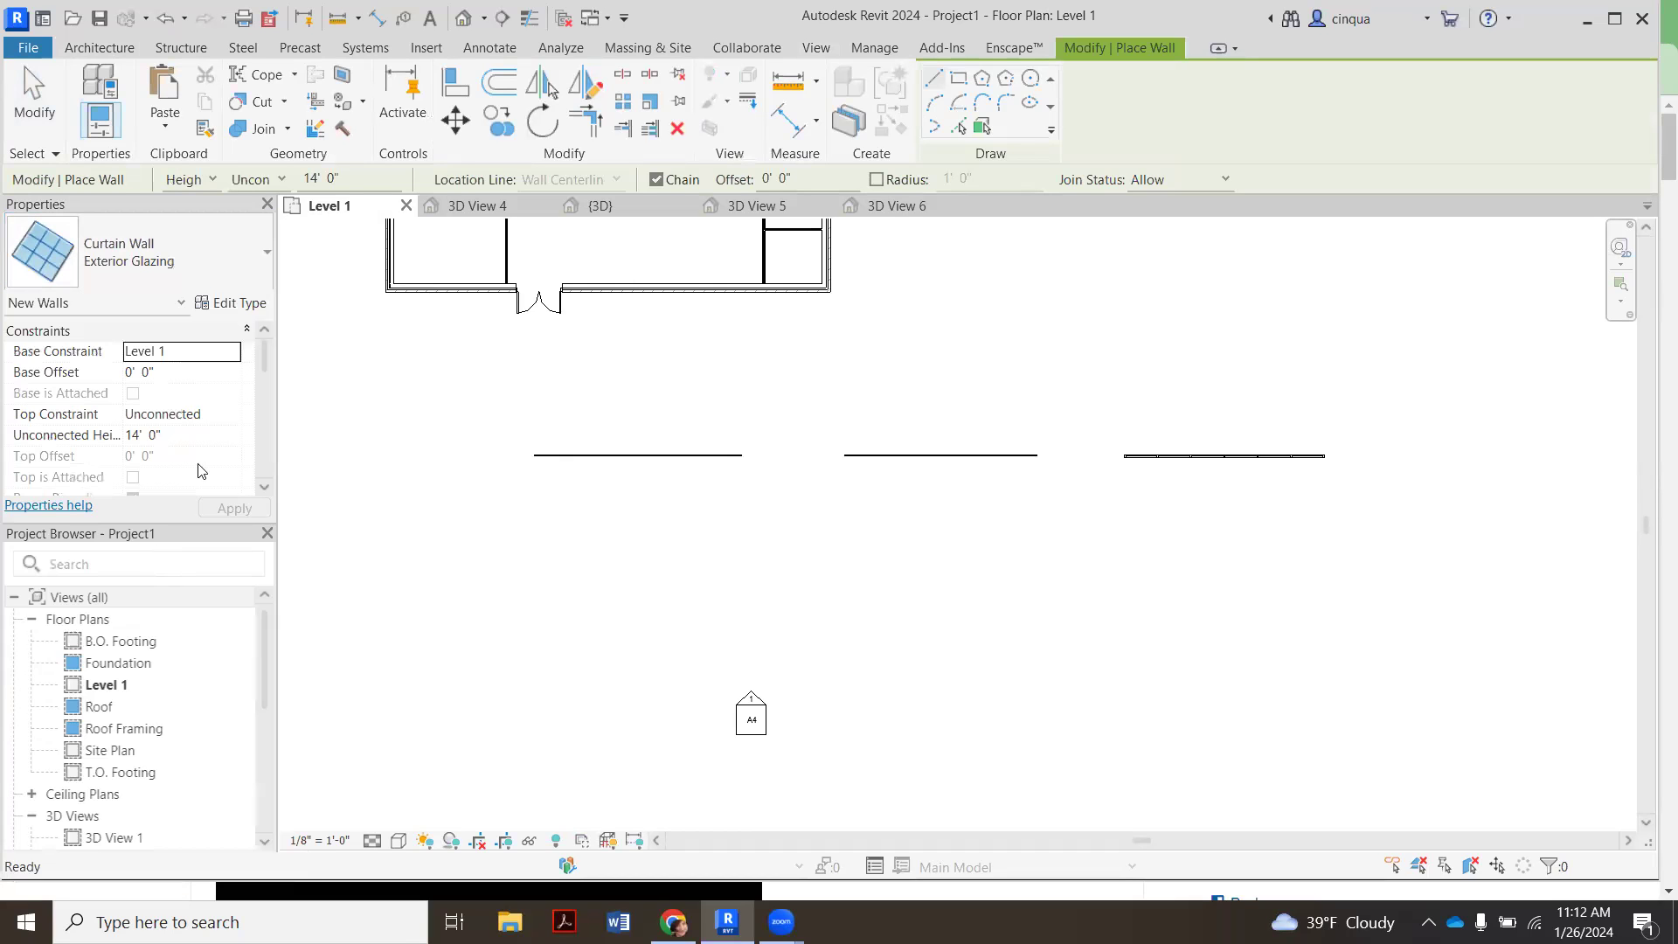
click(176, 260)
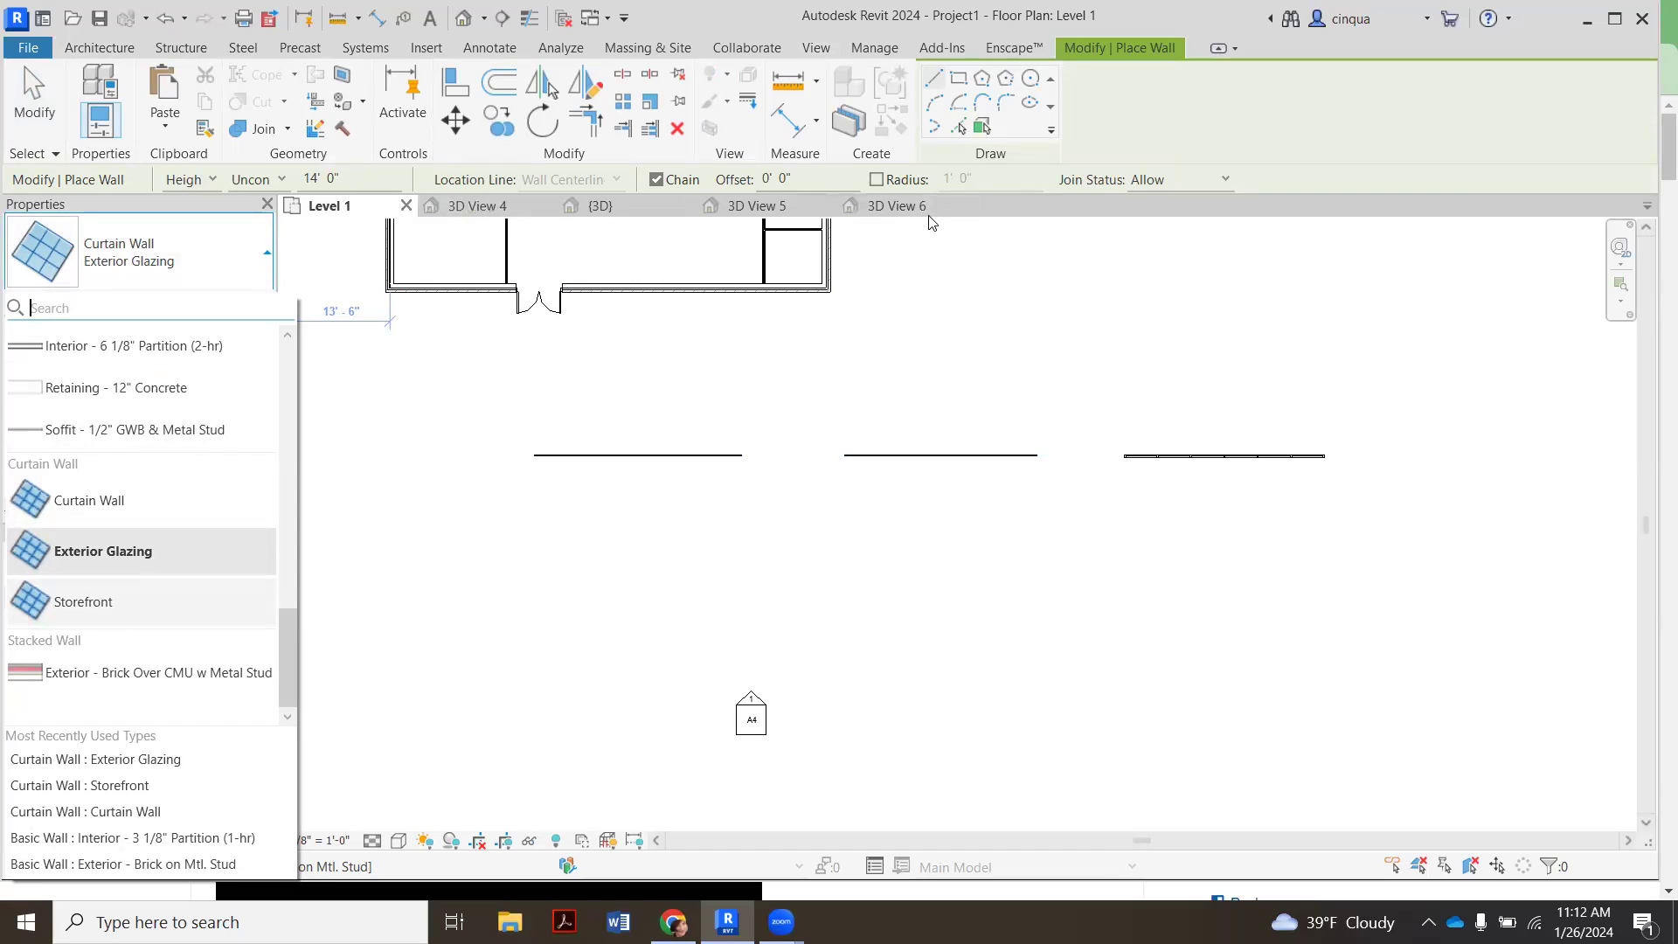
- Compare the curtain walls in 3D View 6 and leave the wall command without placing a wall
click(899, 208)
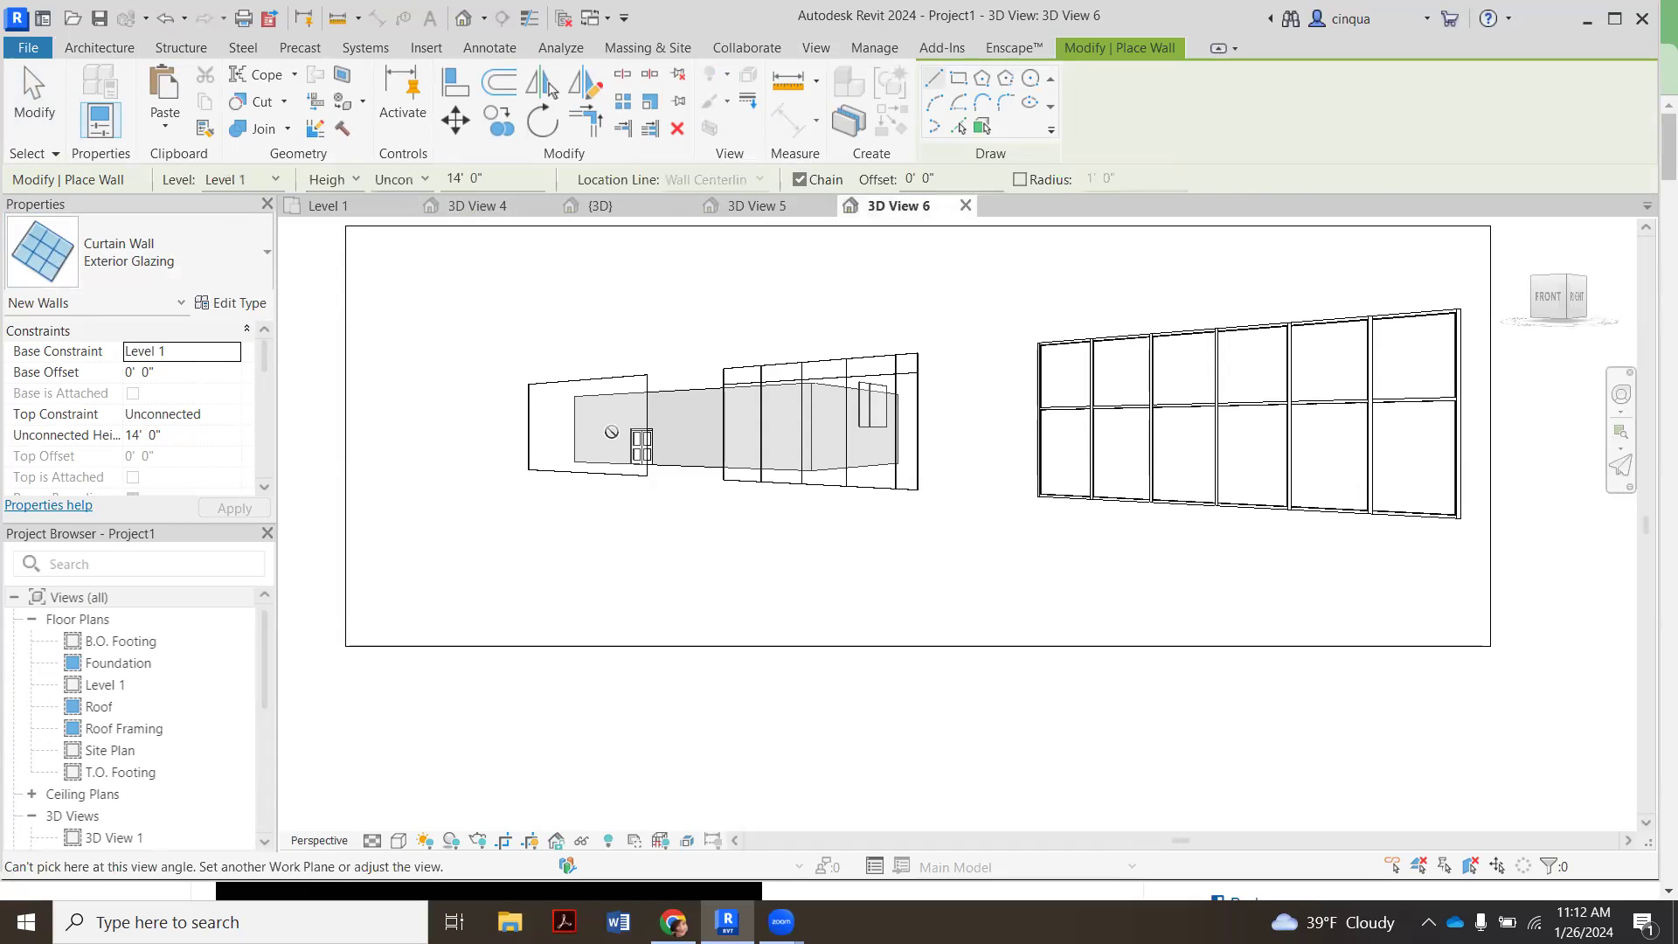
scroll(627, 413, up, 2)
scroll(529, 399, up, 1)
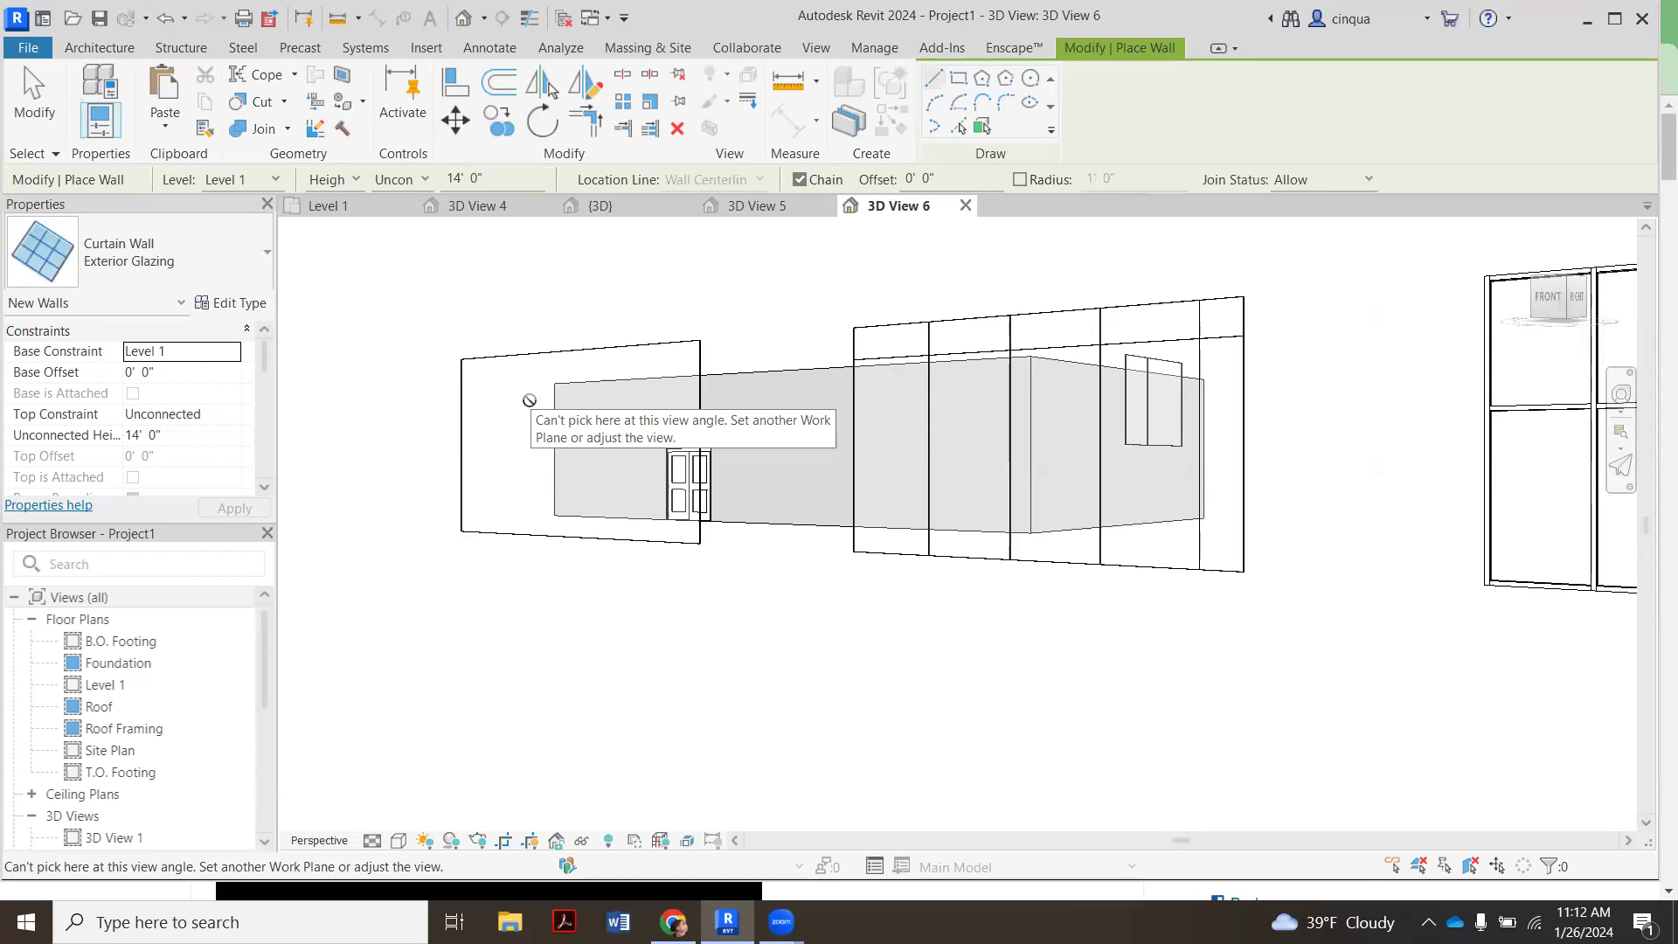
scroll(468, 463, down, 2)
scroll(521, 468, up, 2)
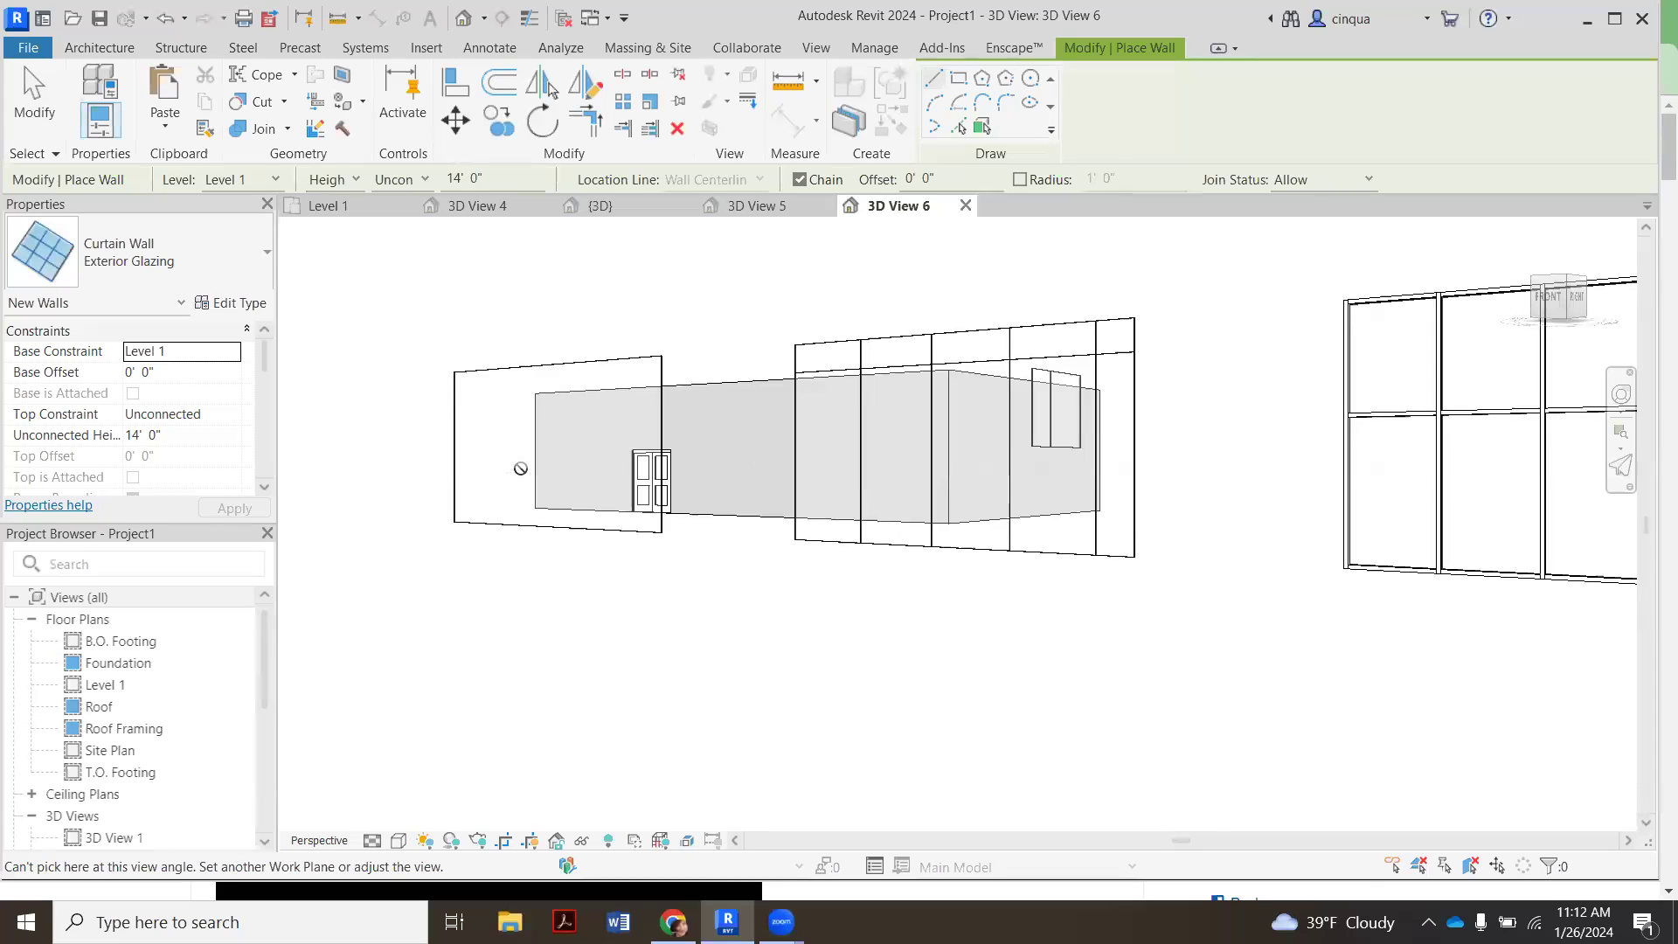
scroll(479, 425, up, 1)
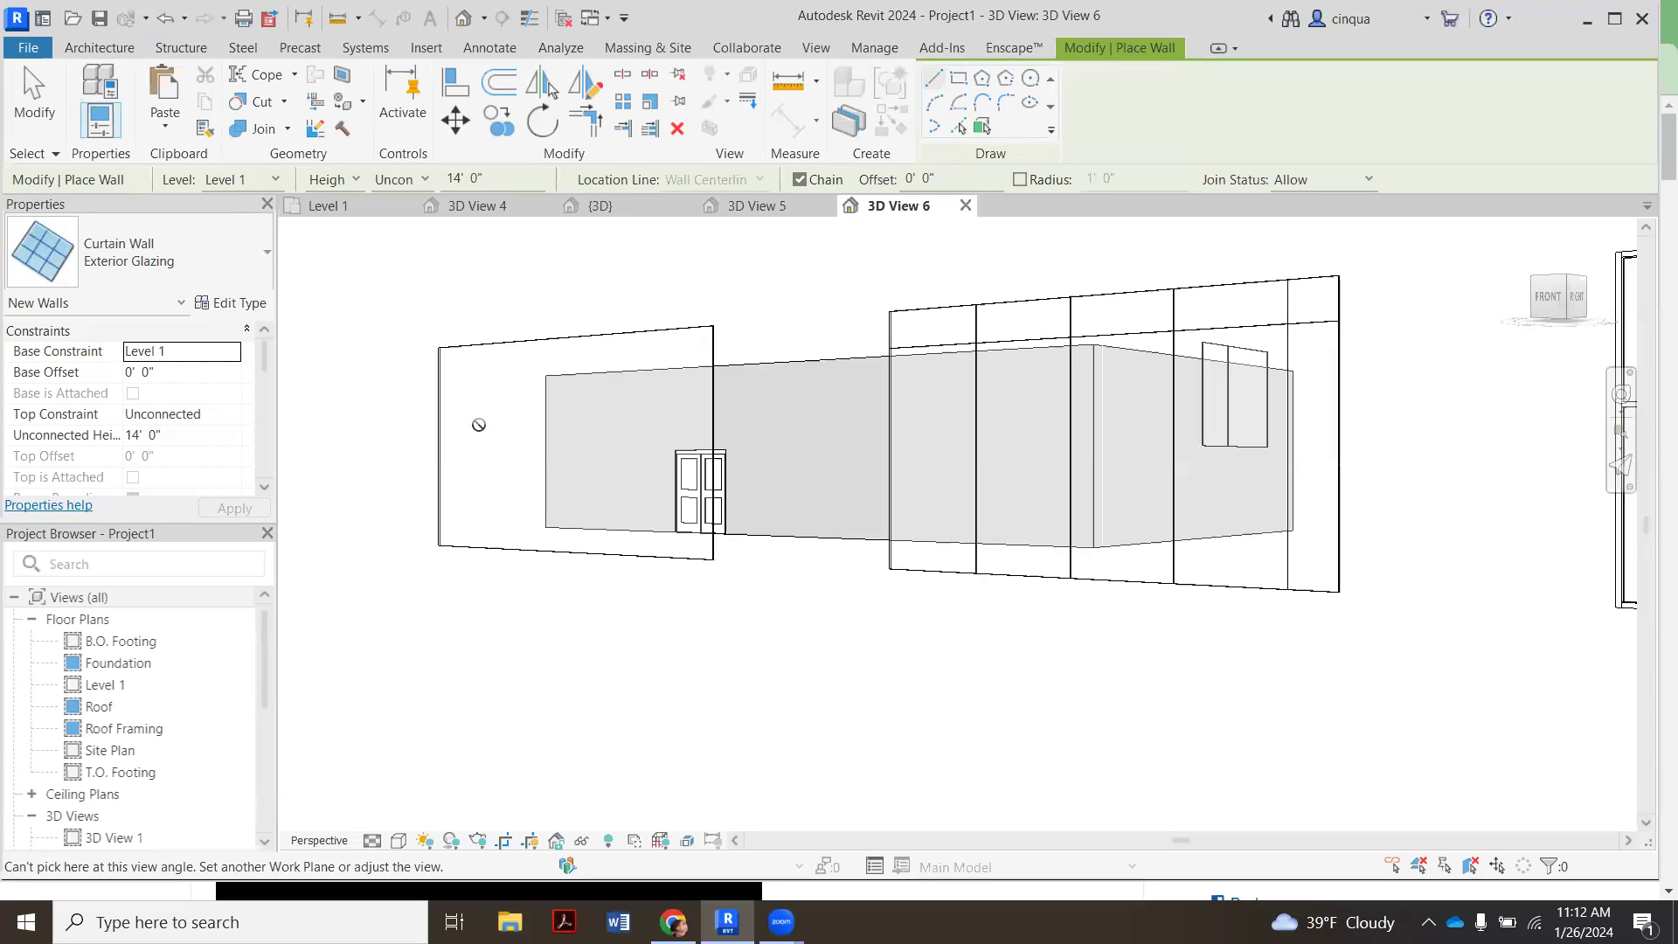
scroll(479, 425, down, 1)
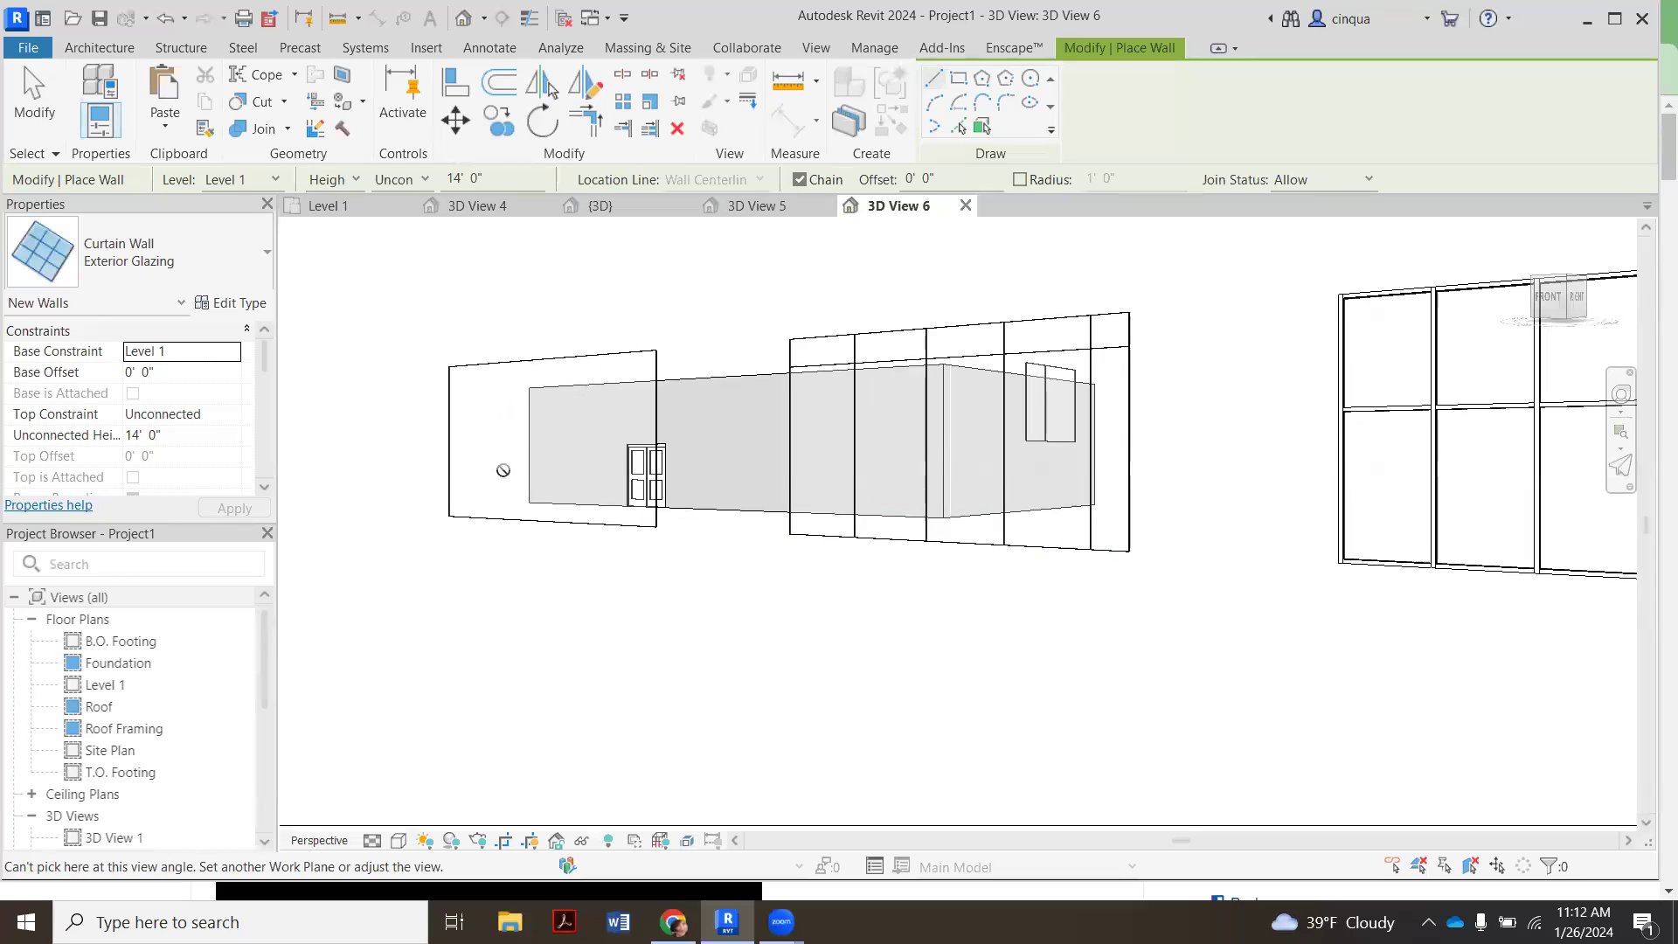
scroll(499, 517, up, 2)
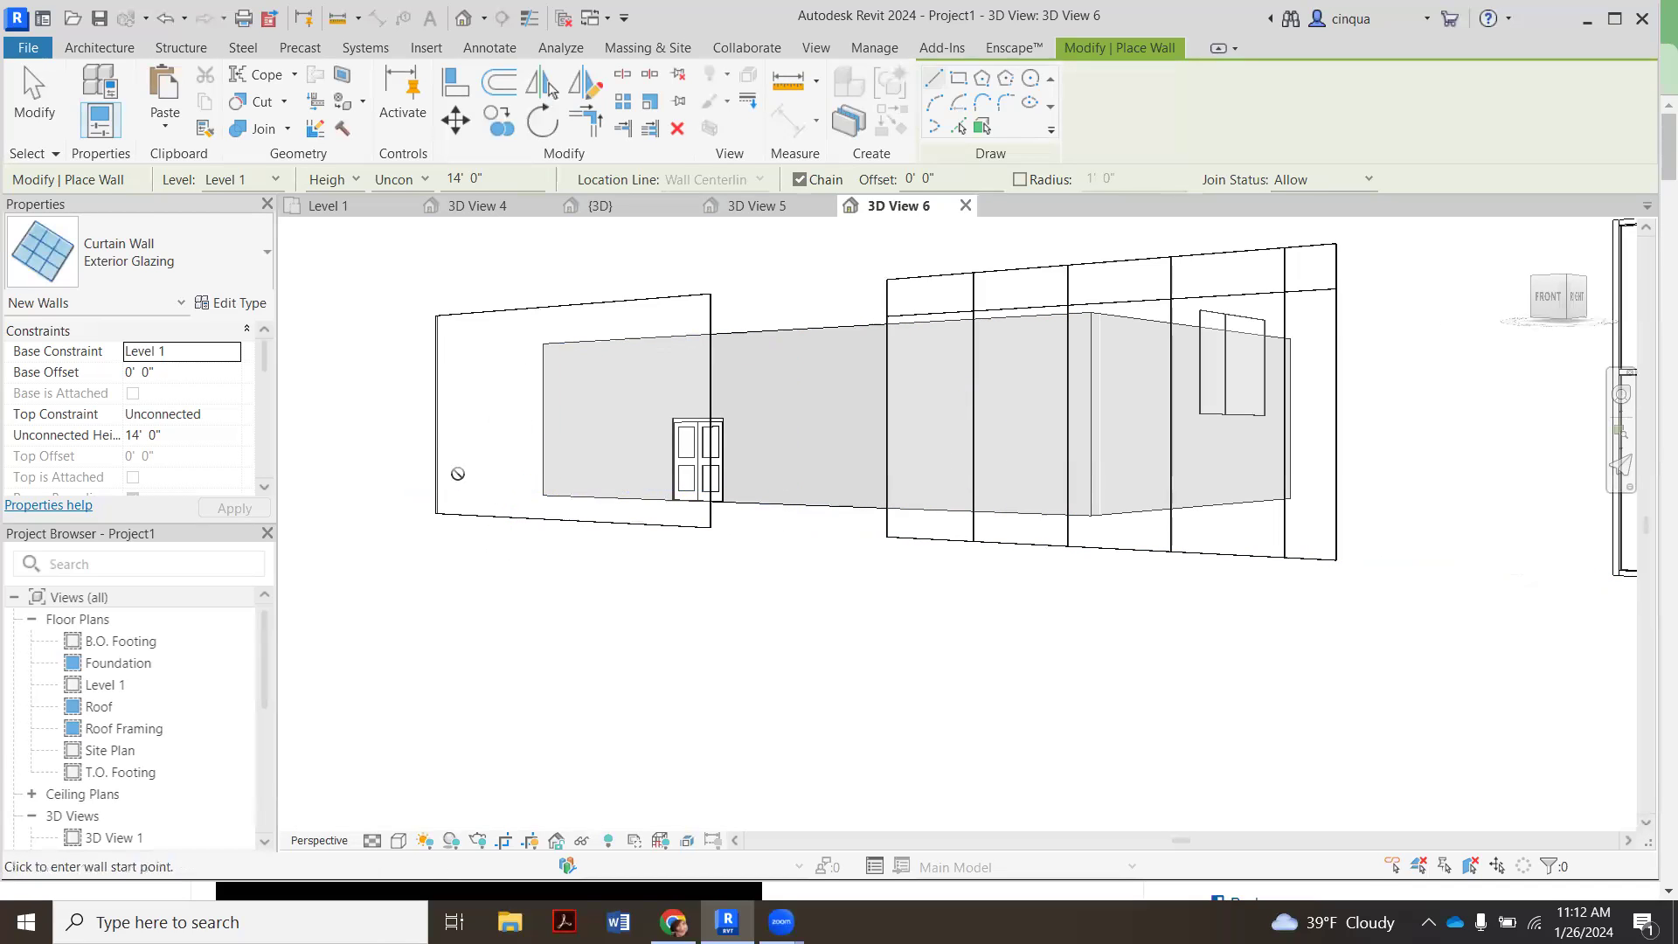
click(23, 105)
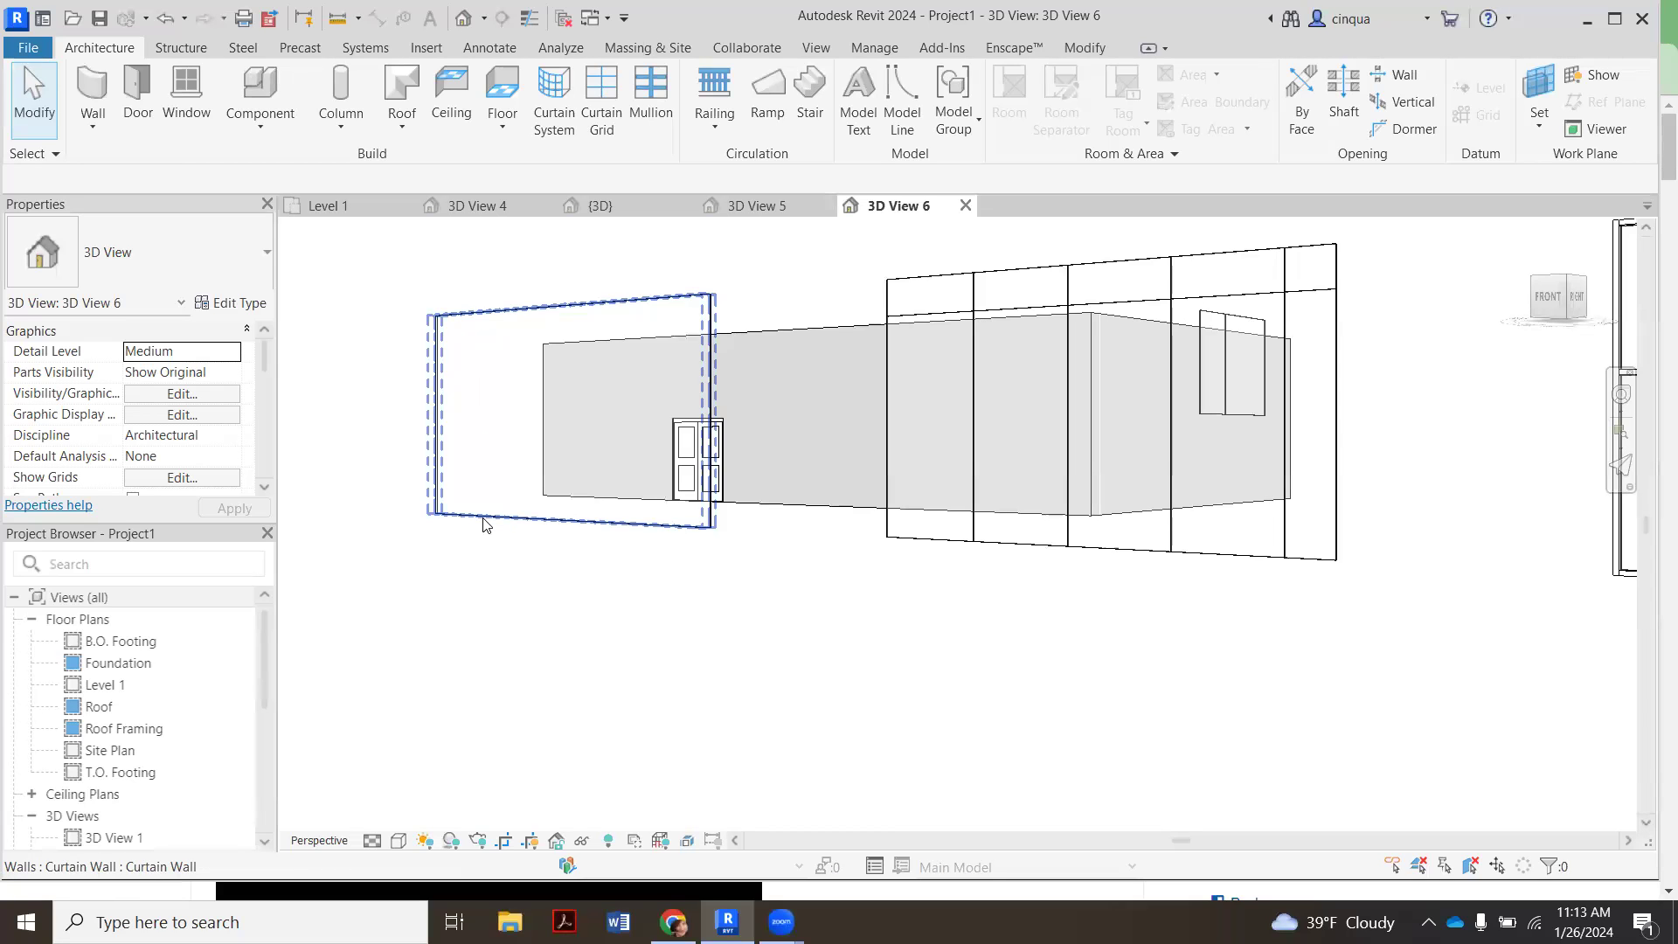
- Examine the plain Curtain Wall's single panel and the Exterior Glazing wall's grid lines in the perspective view
scroll(478, 506, down, 1)
scroll(487, 509, up, 1)
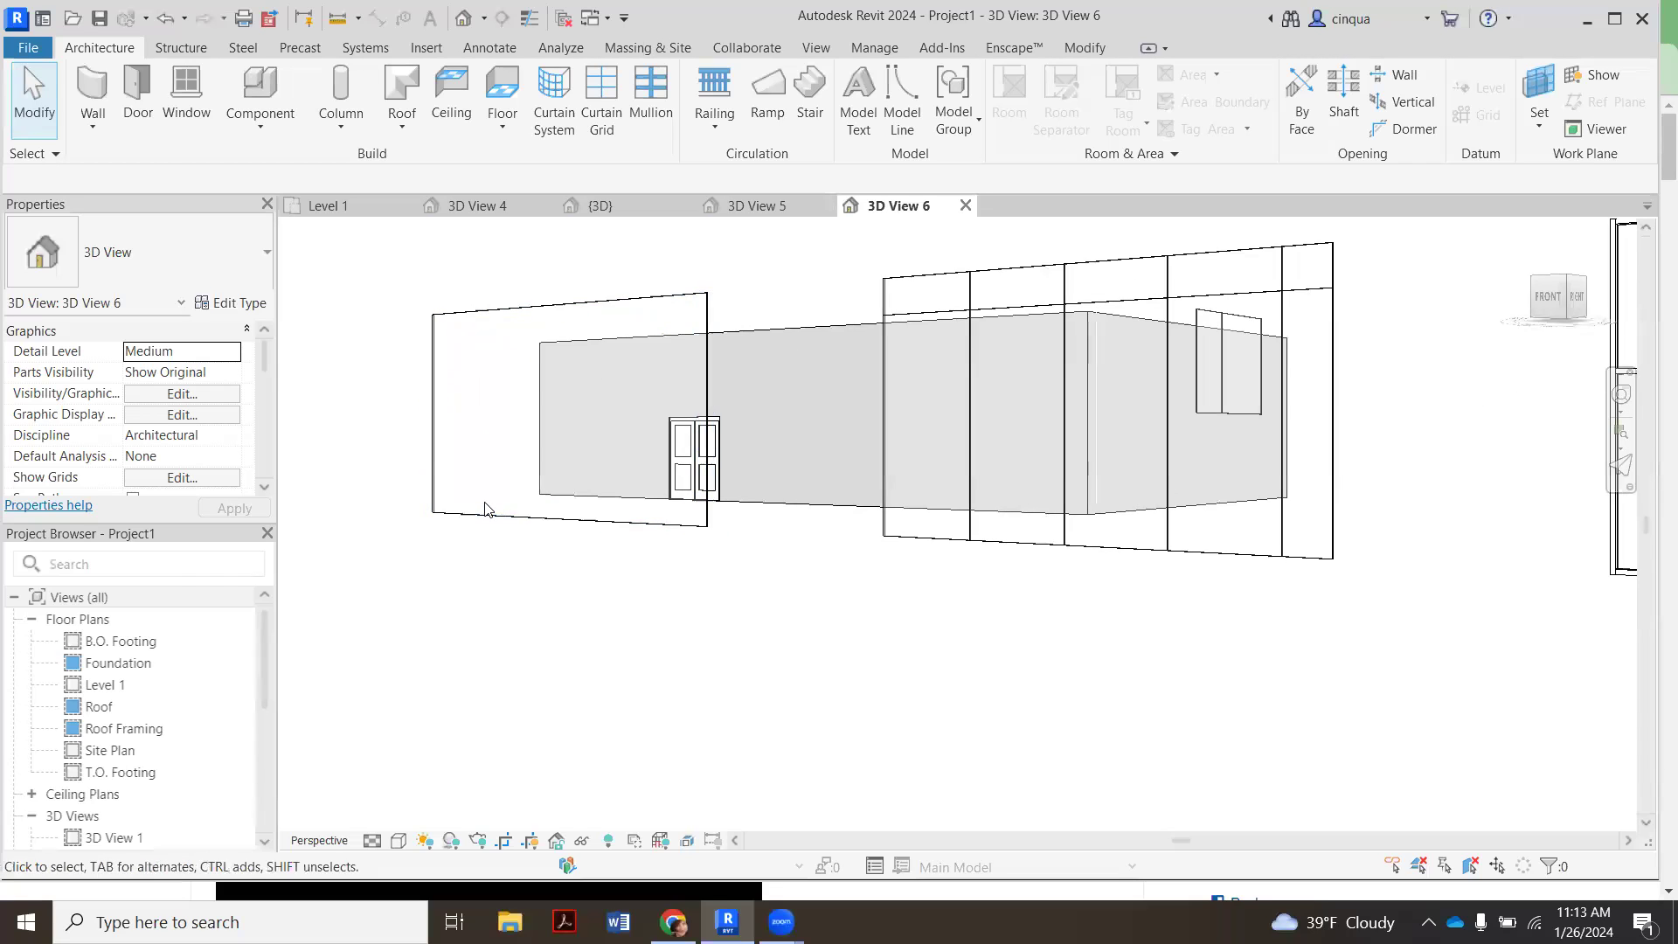
scroll(491, 507, up, 1)
scroll(498, 564, down, 1)
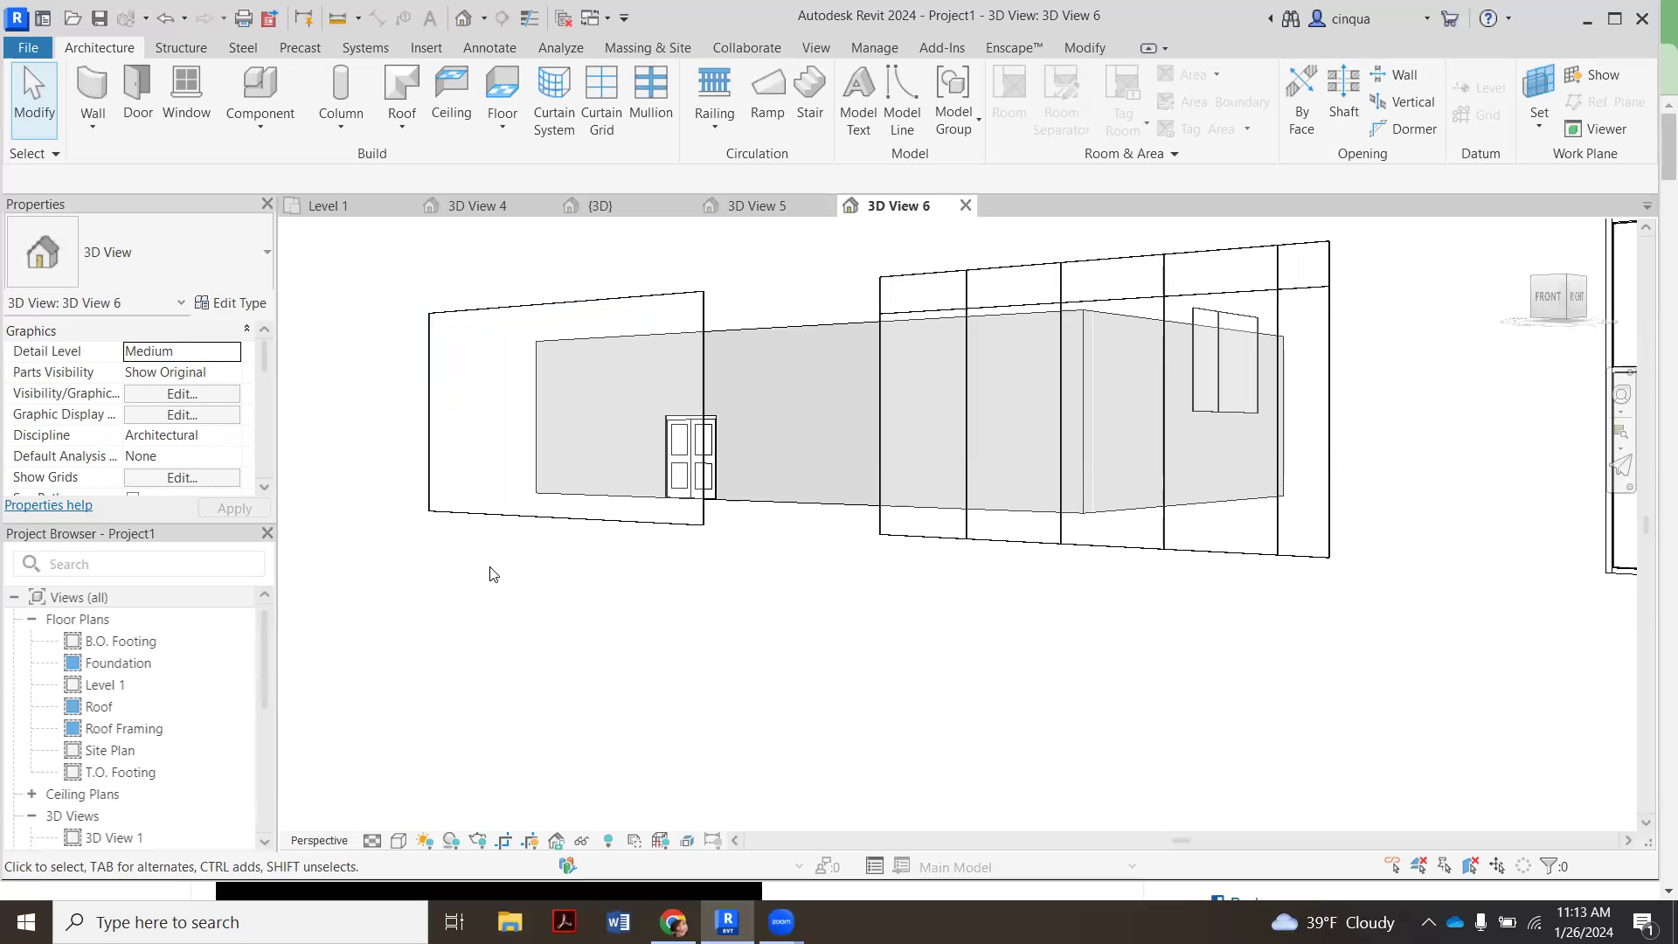
scroll(491, 574, up, 1)
scroll(506, 565, down, 1)
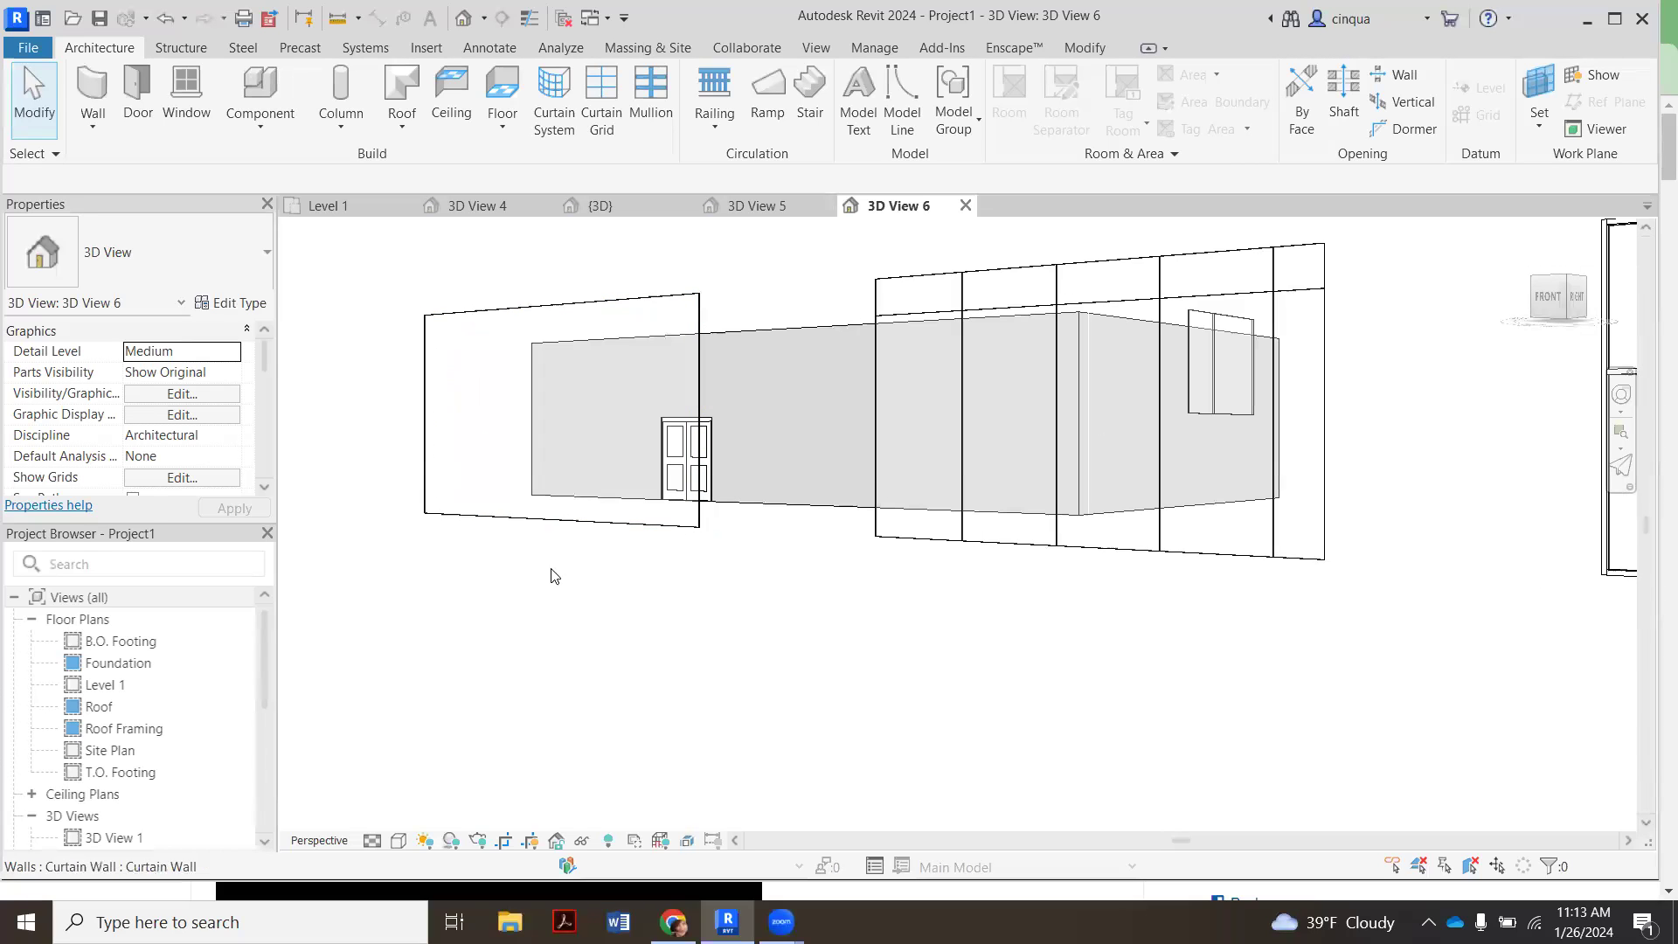
scroll(487, 550, down, 1)
scroll(505, 524, up, 1)
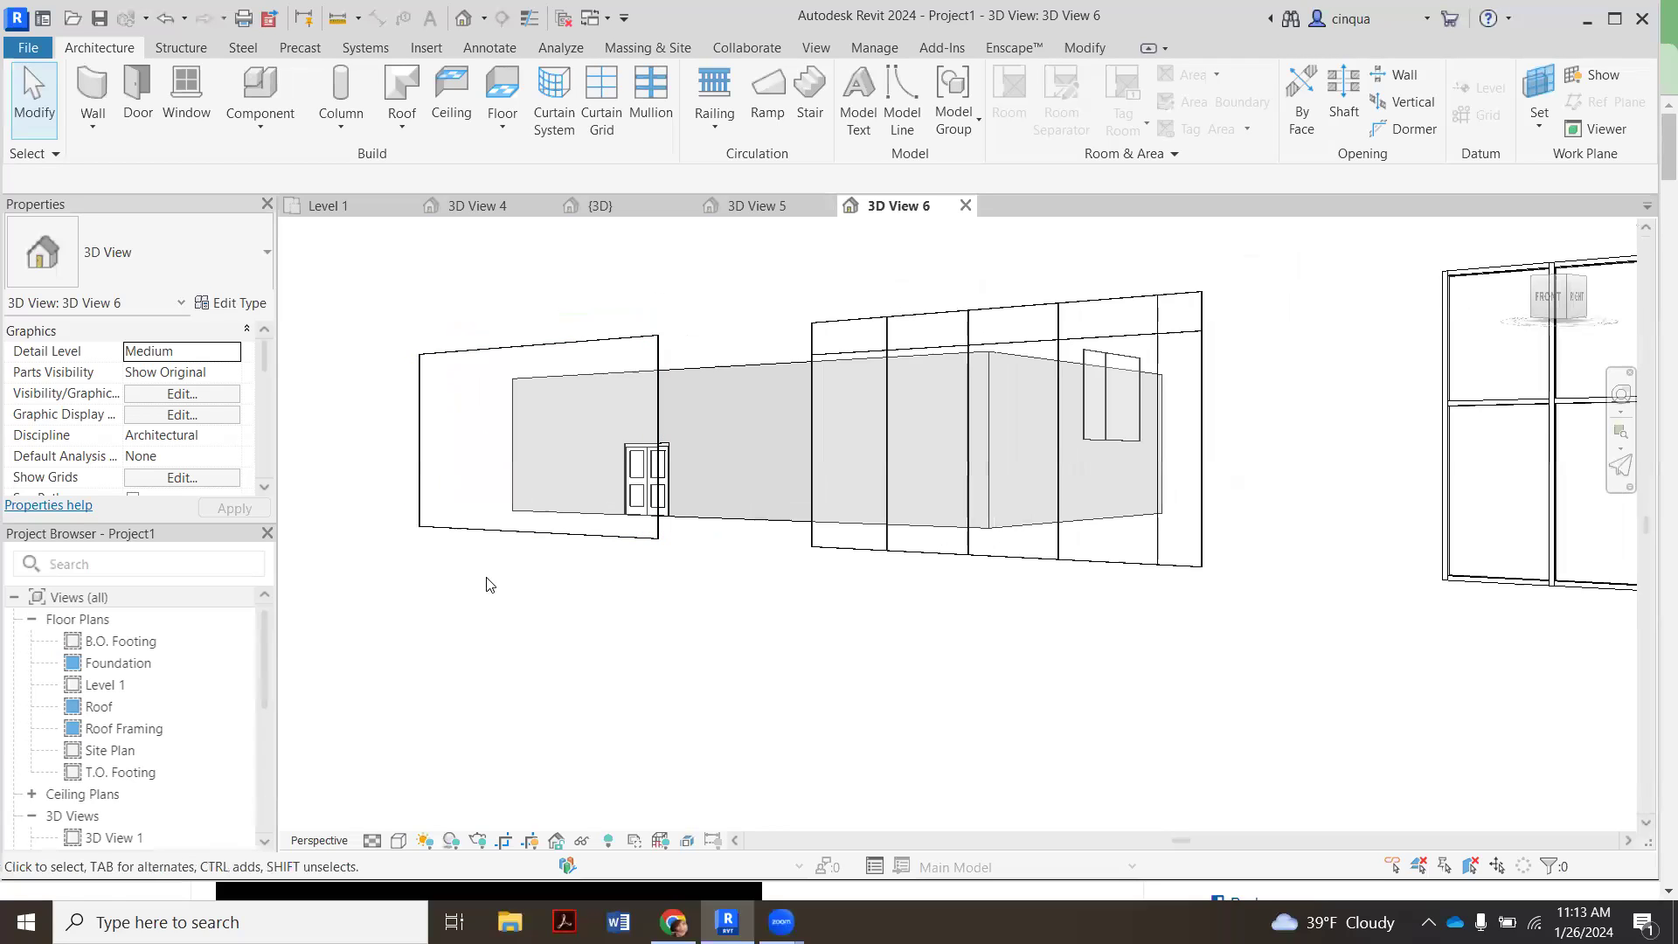
scroll(466, 562, down, 1)
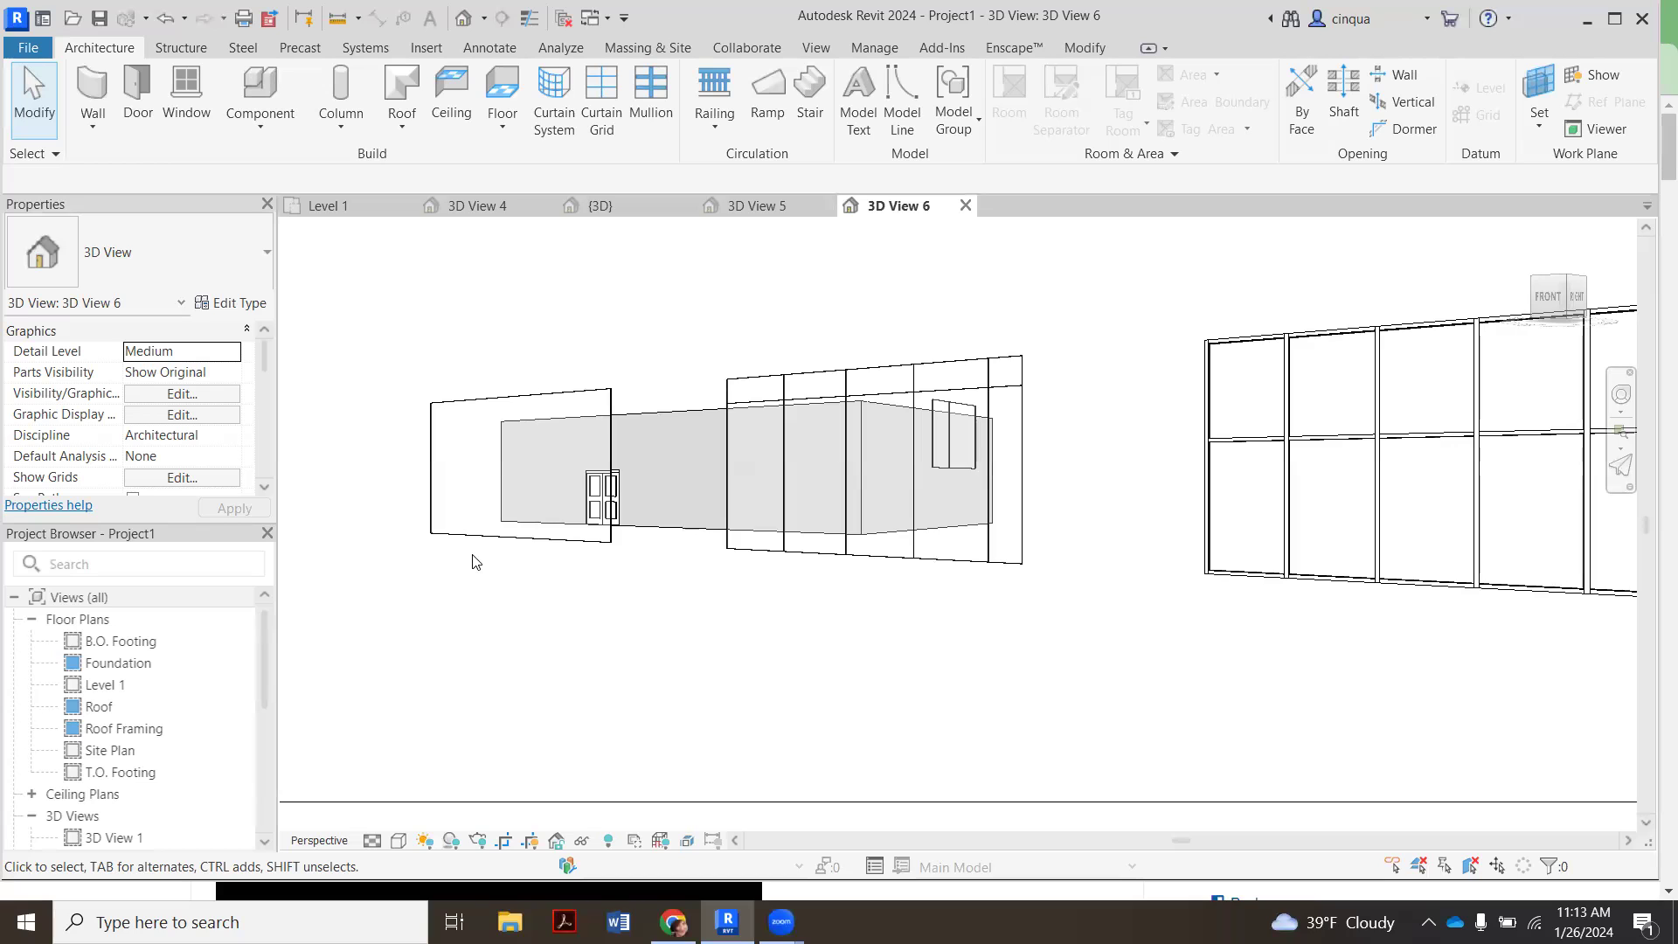
scroll(467, 559, down, 1)
scroll(760, 574, up, 1)
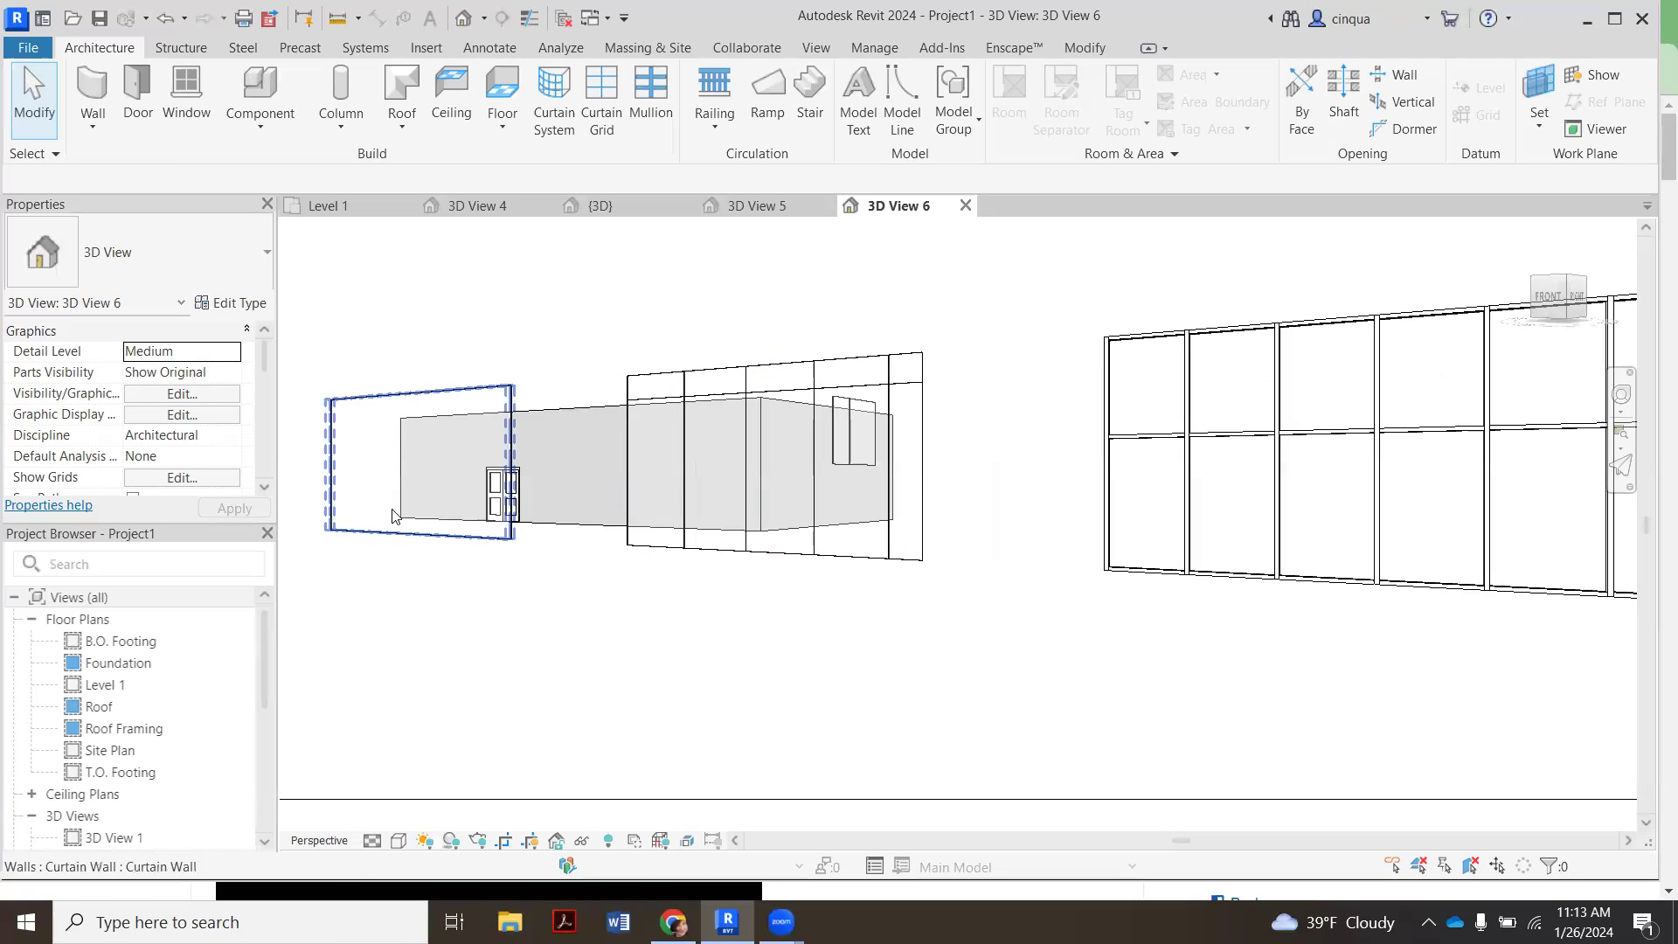
scroll(664, 289, down, 1)
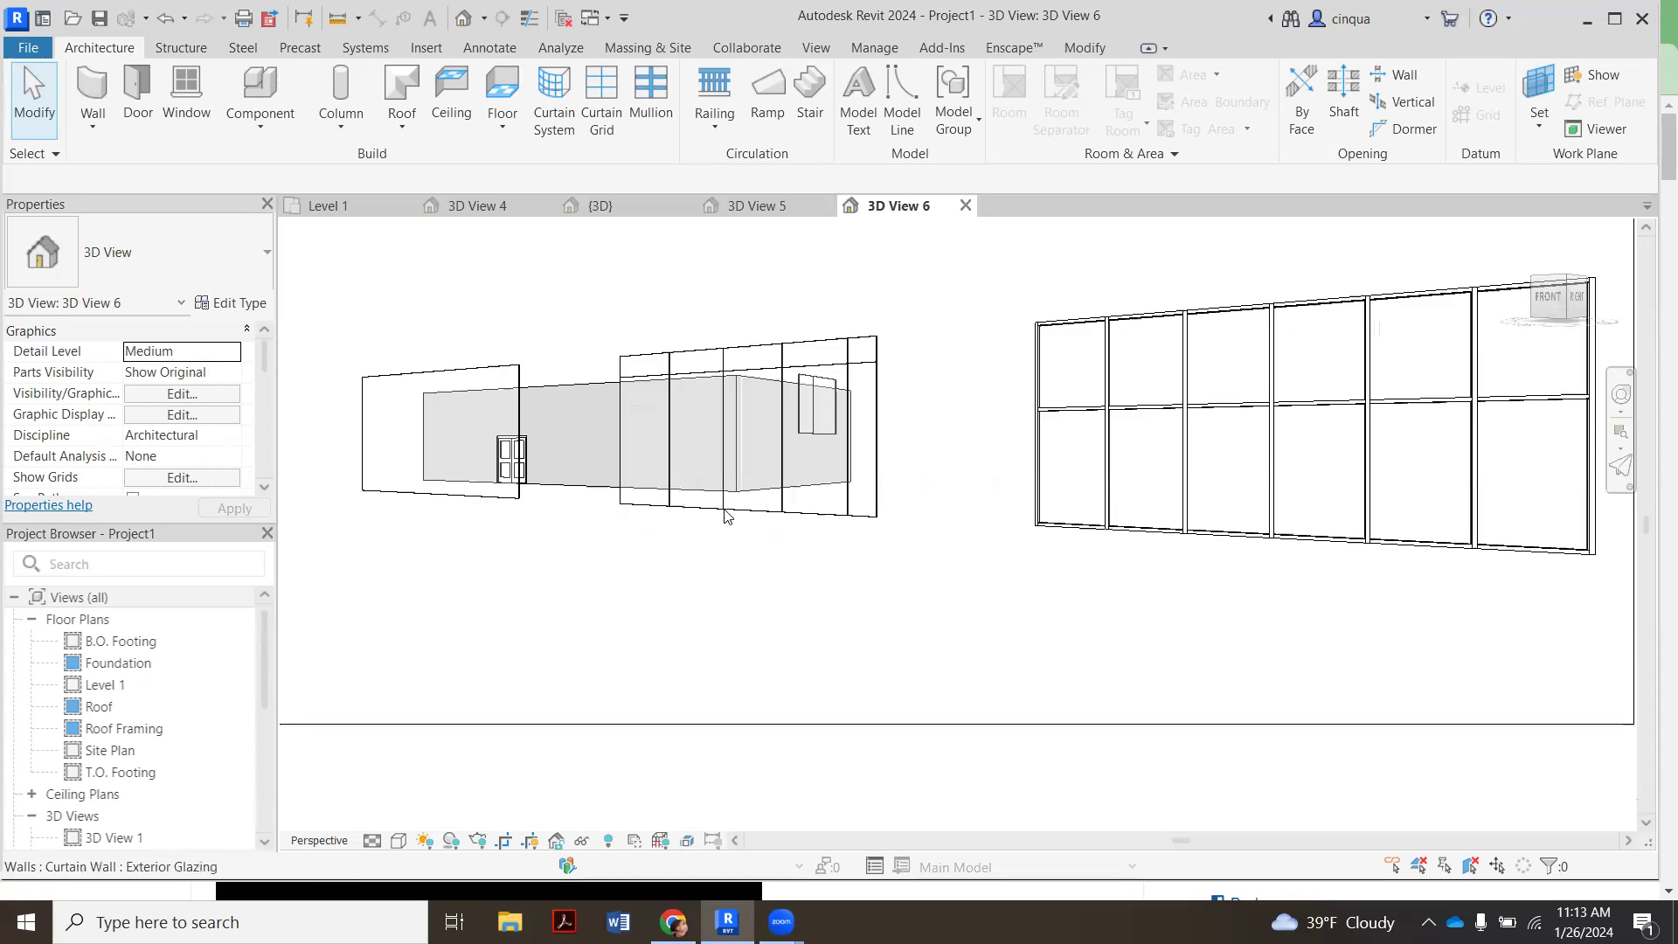
scroll(752, 306, up, 1)
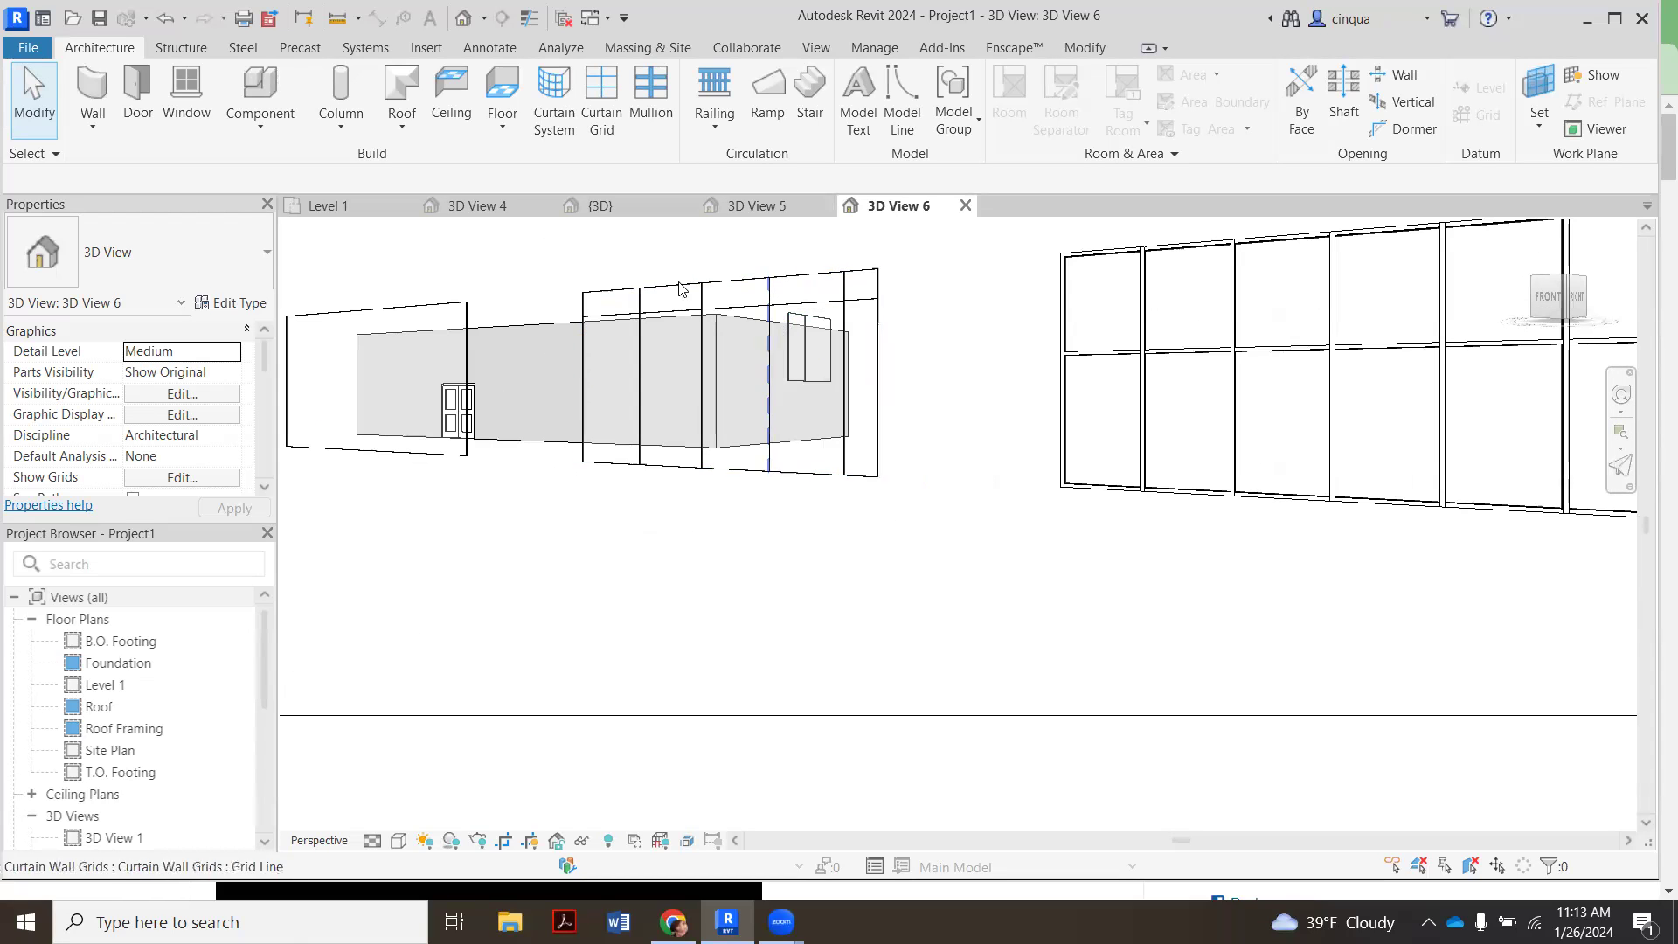
click(184, 264)
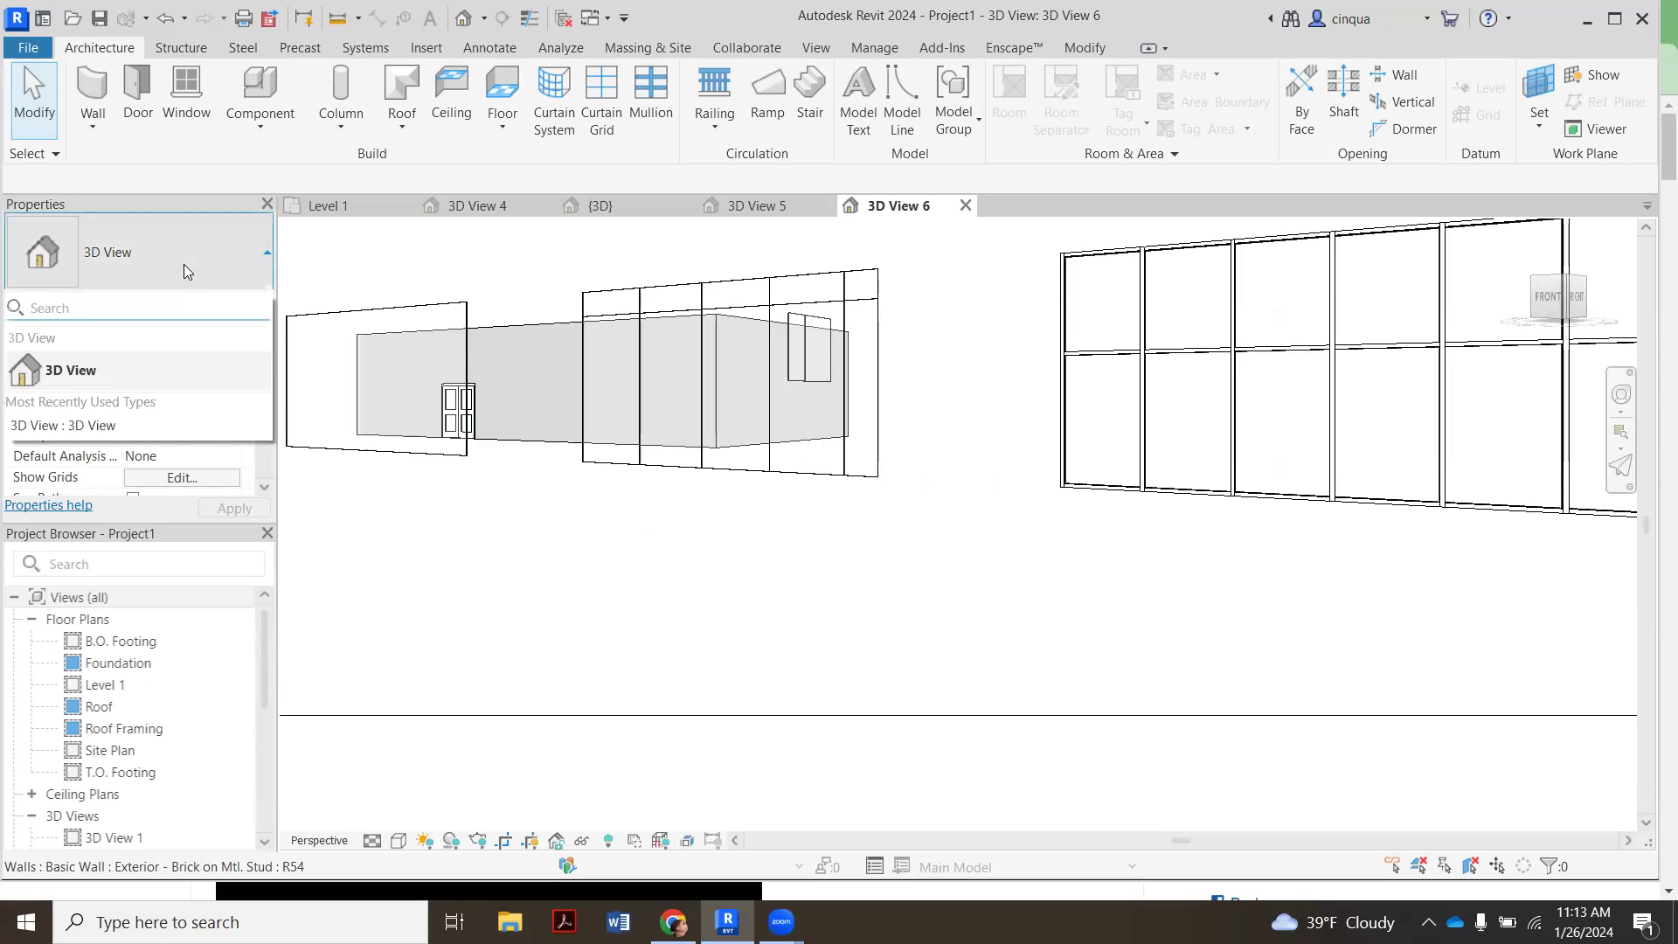
click(92, 123)
click(114, 152)
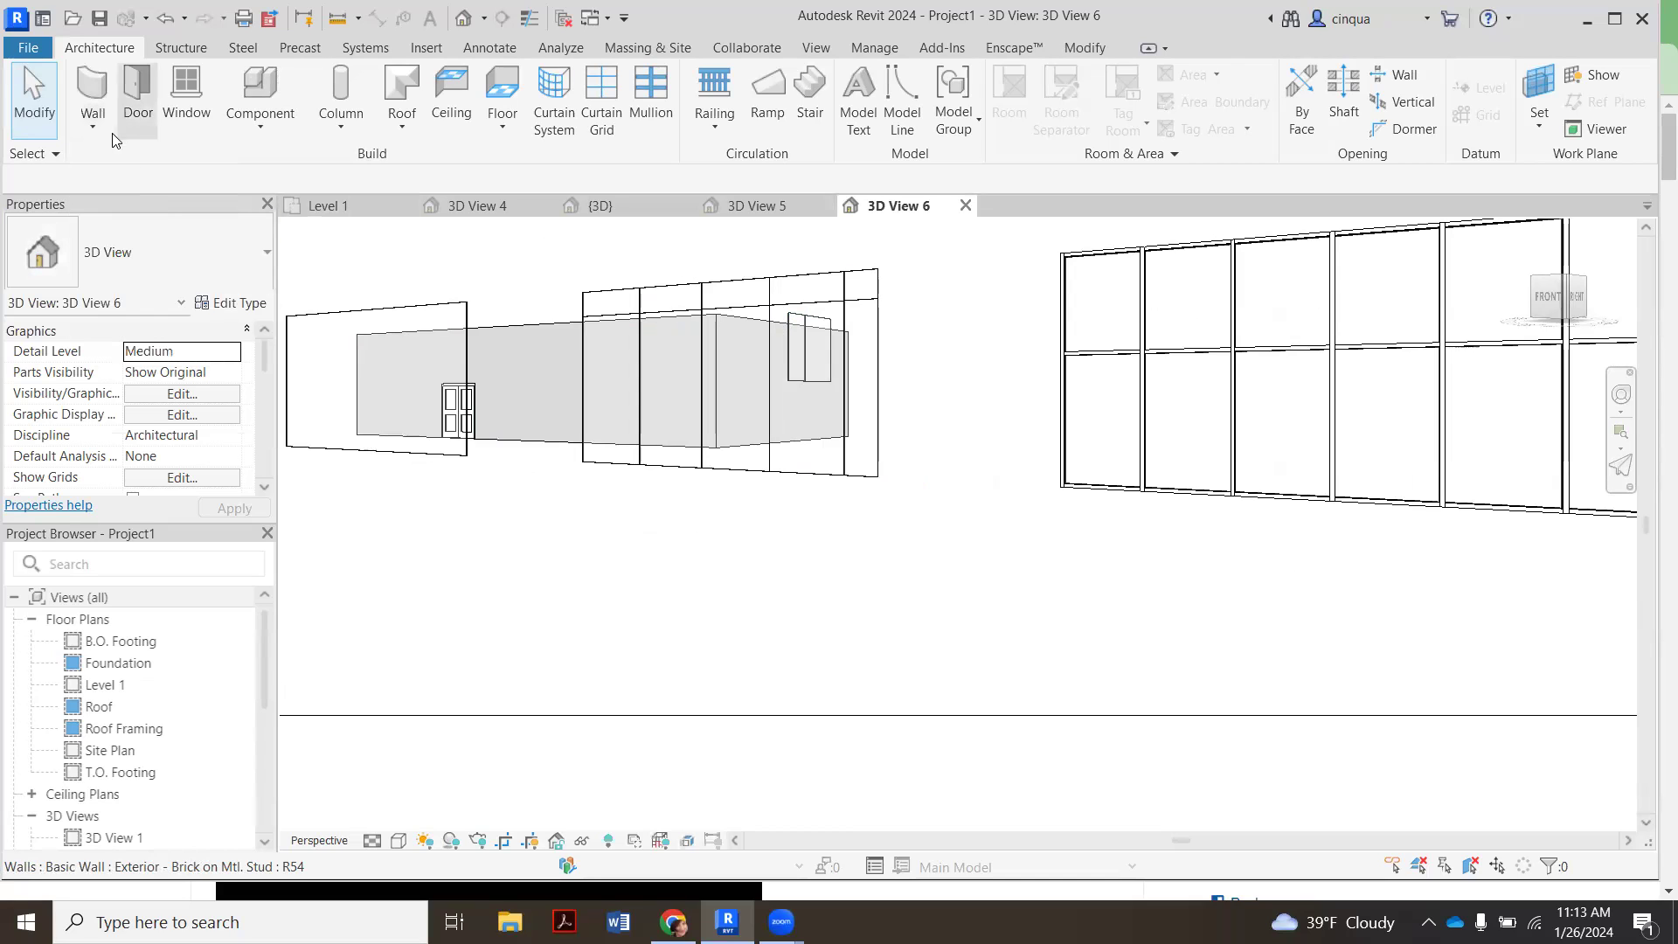
click(98, 134)
click(171, 252)
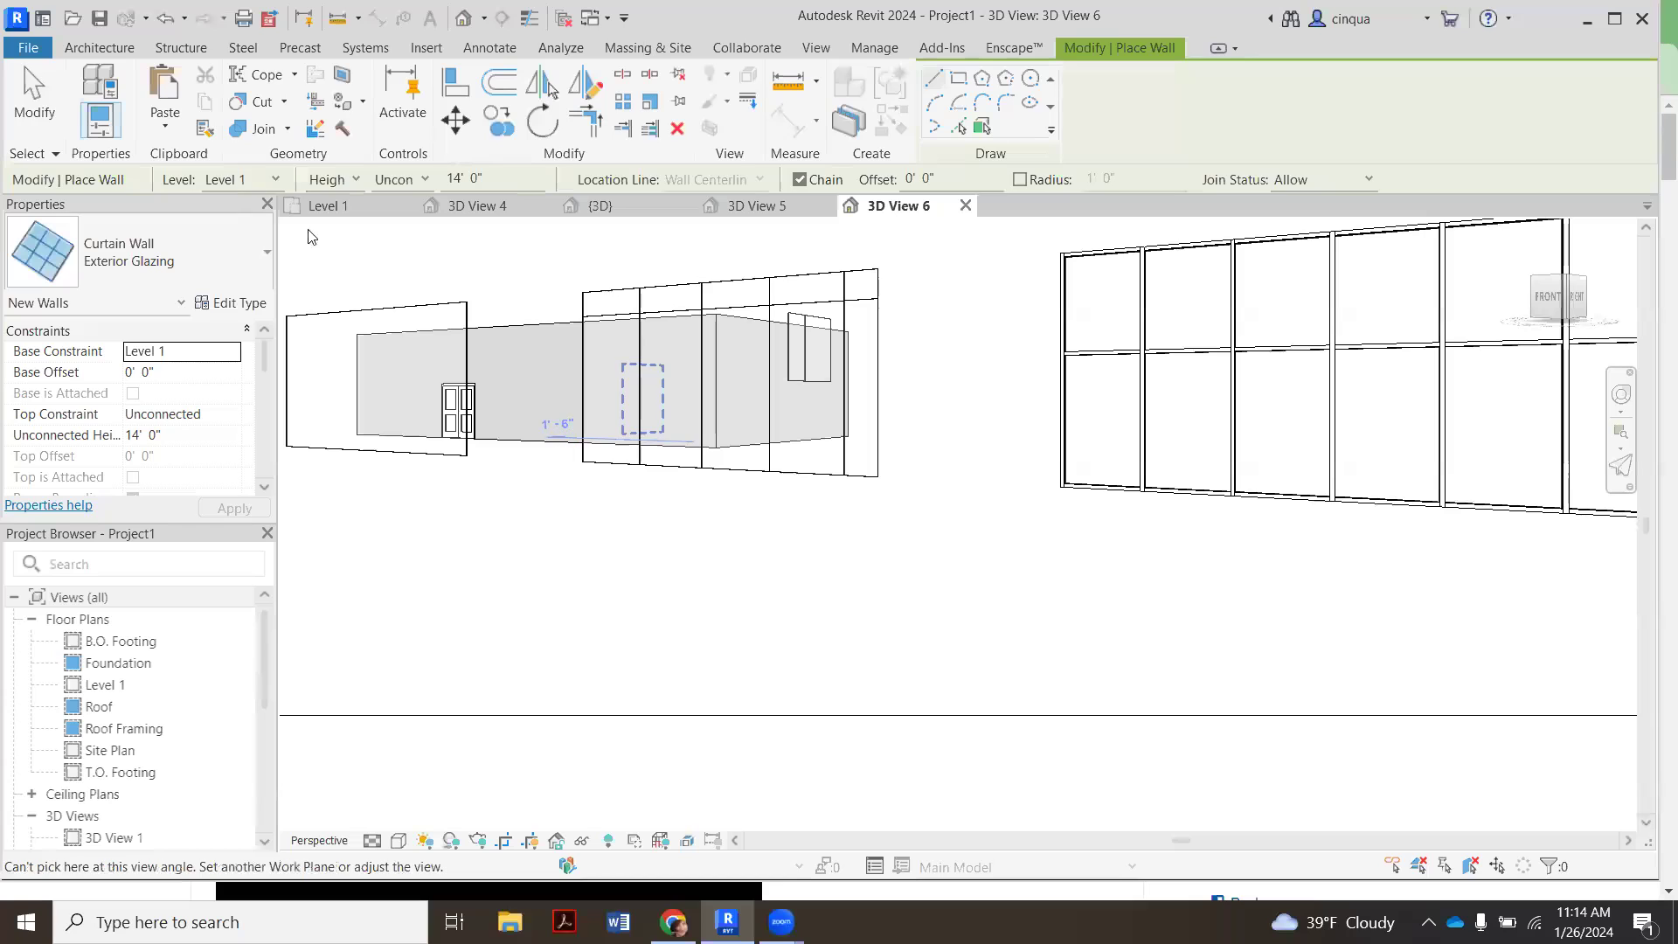
click(33, 96)
click(728, 473)
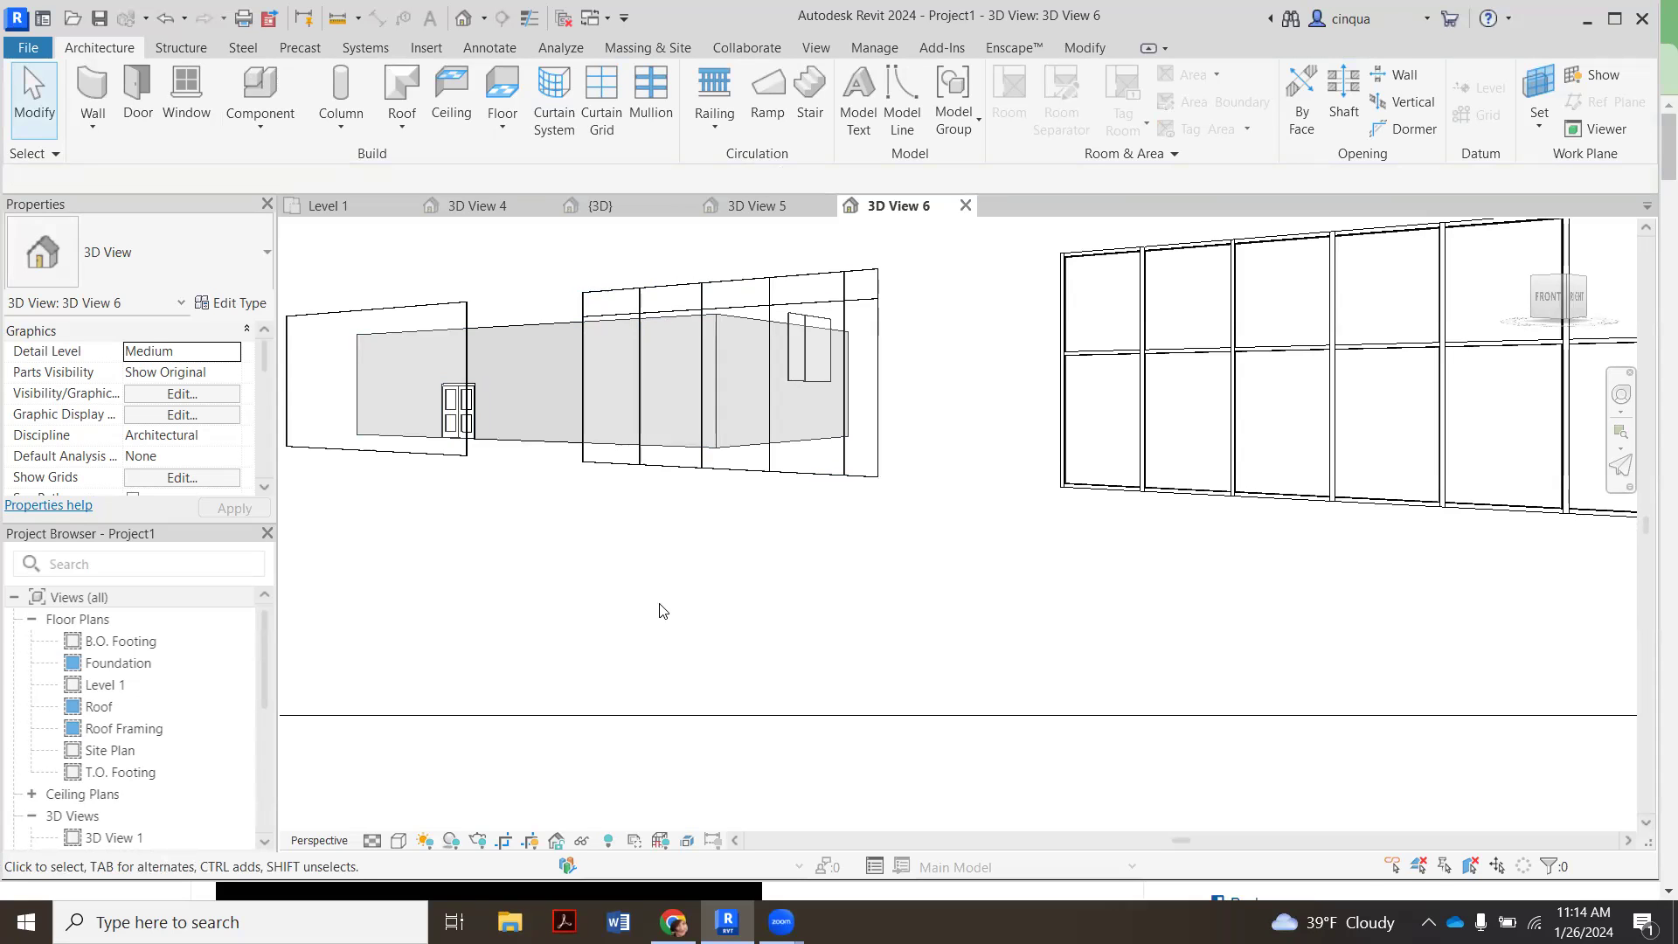
- Inspect the Storefront curtain wall's panels, grid and mullions in 3D View 6
scroll(657, 588, down, 2)
scroll(1089, 487, up, 2)
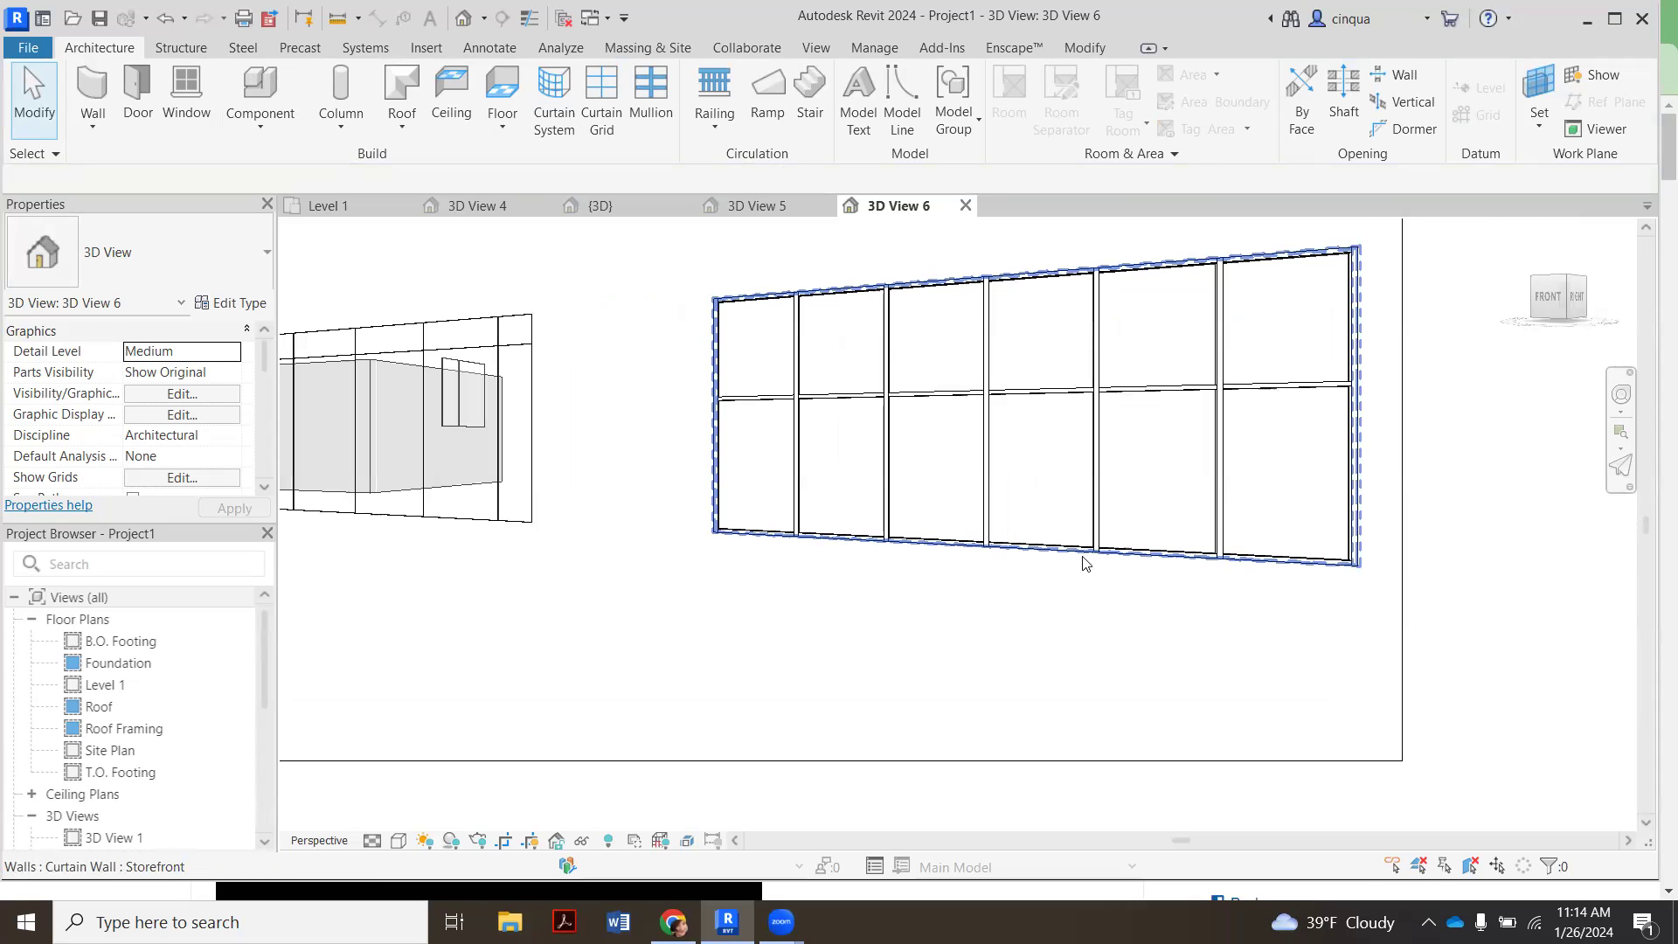
scroll(967, 560, down, 1)
scroll(966, 560, up, 1)
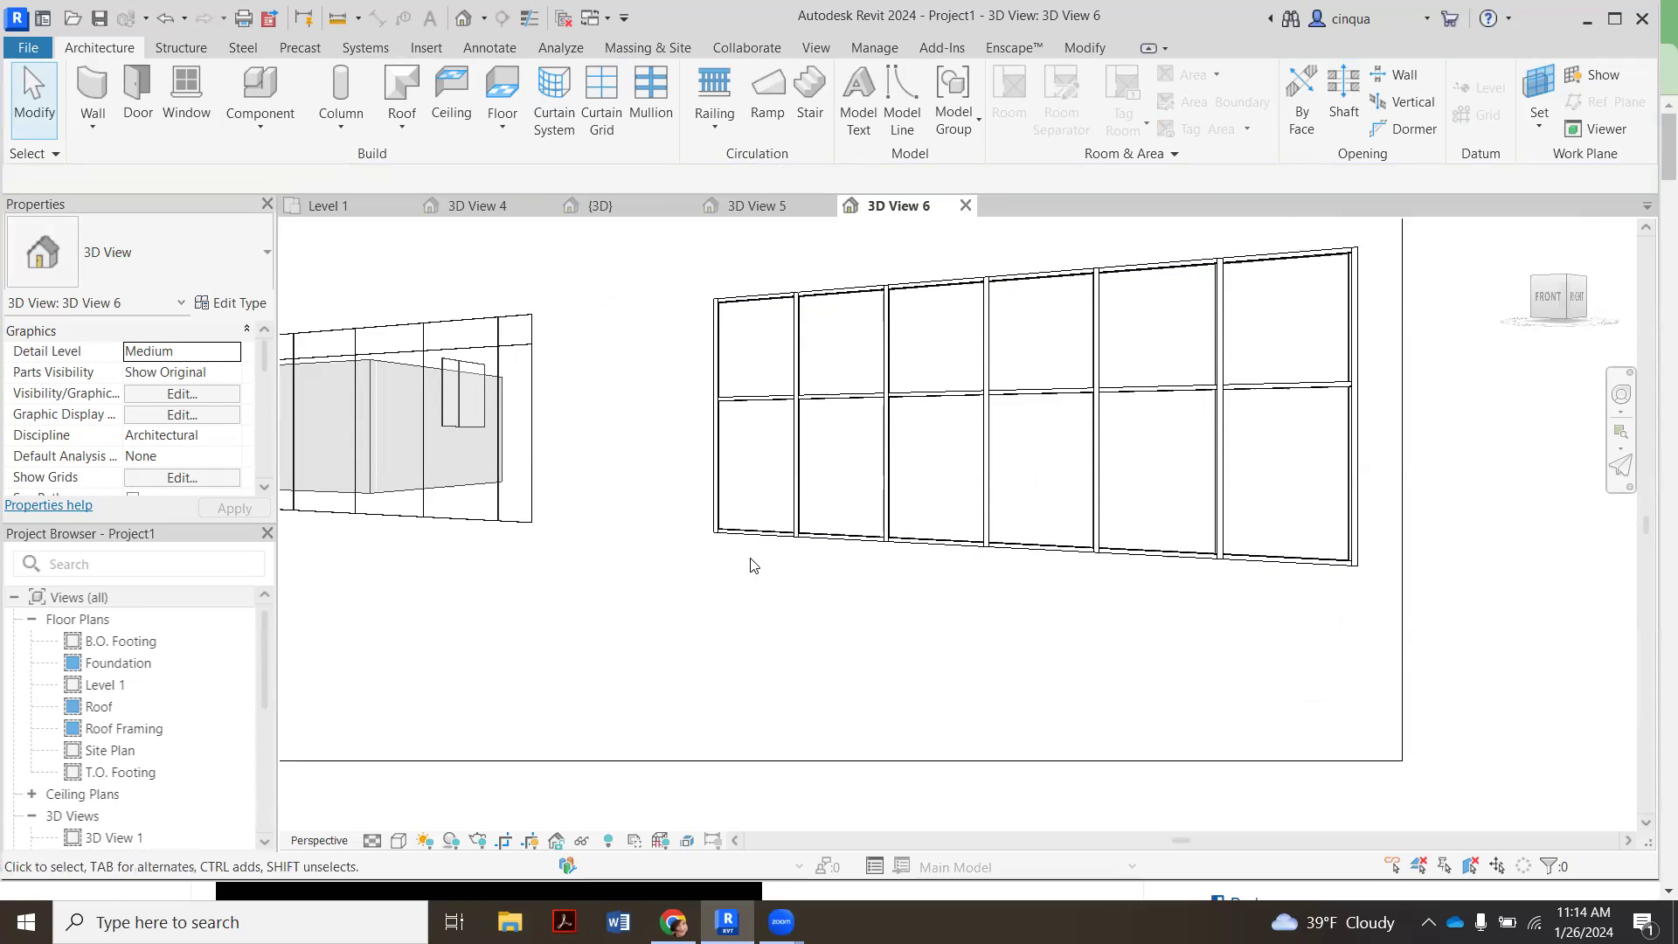
scroll(746, 542, down, 1)
scroll(783, 537, up, 2)
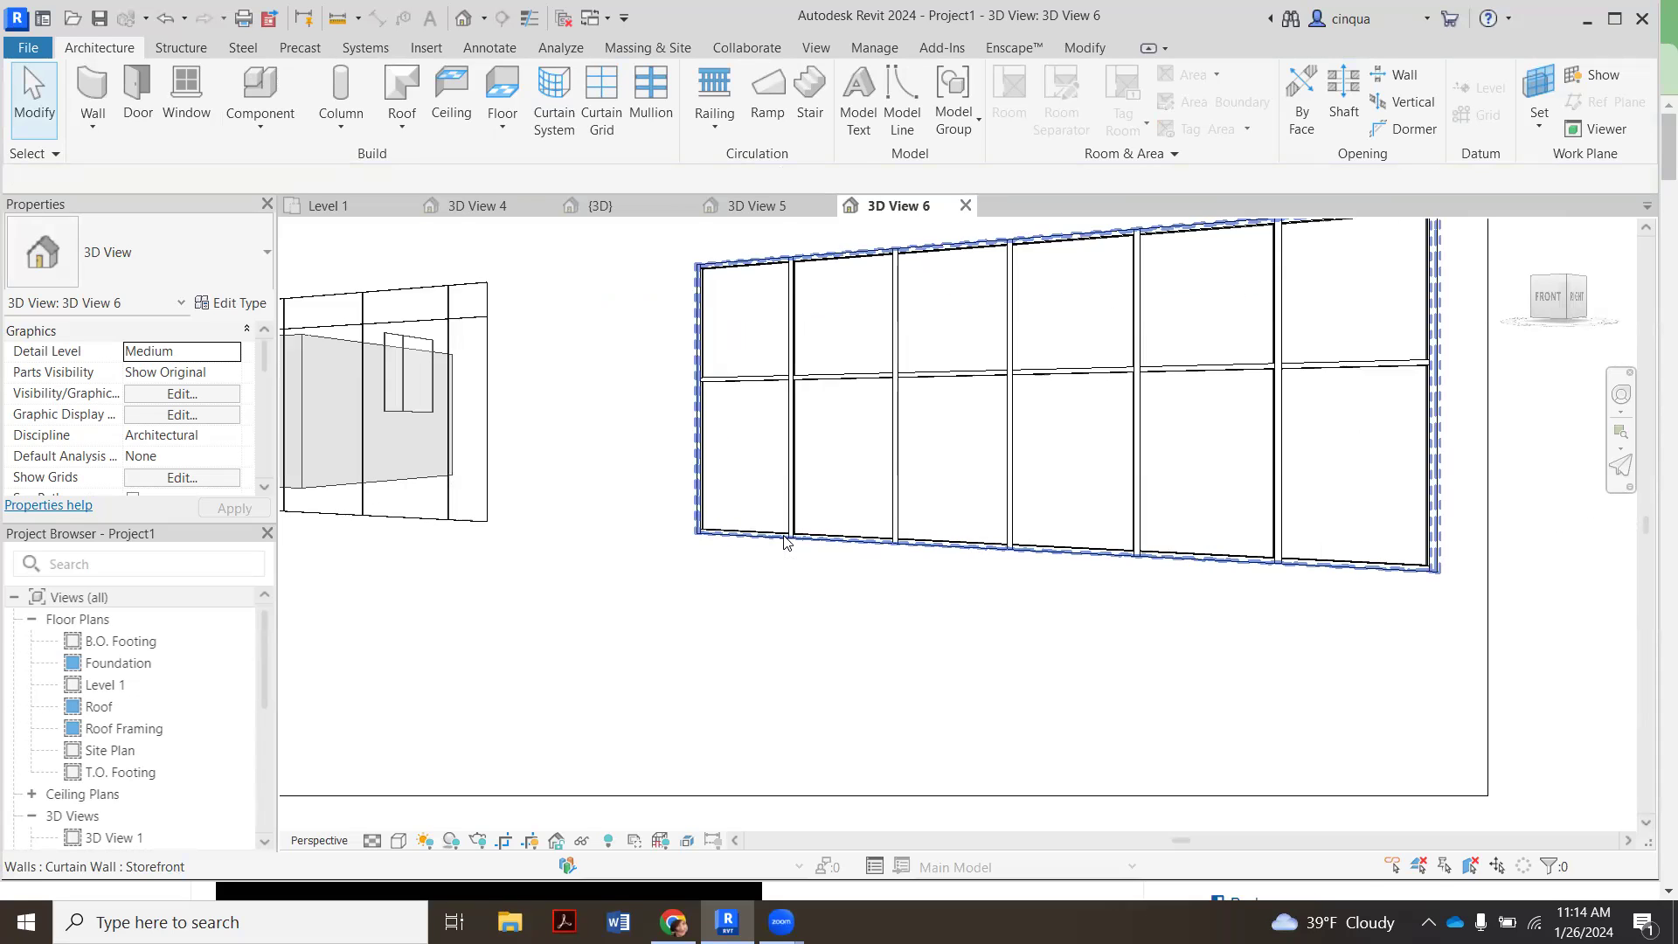
scroll(783, 537, down, 1)
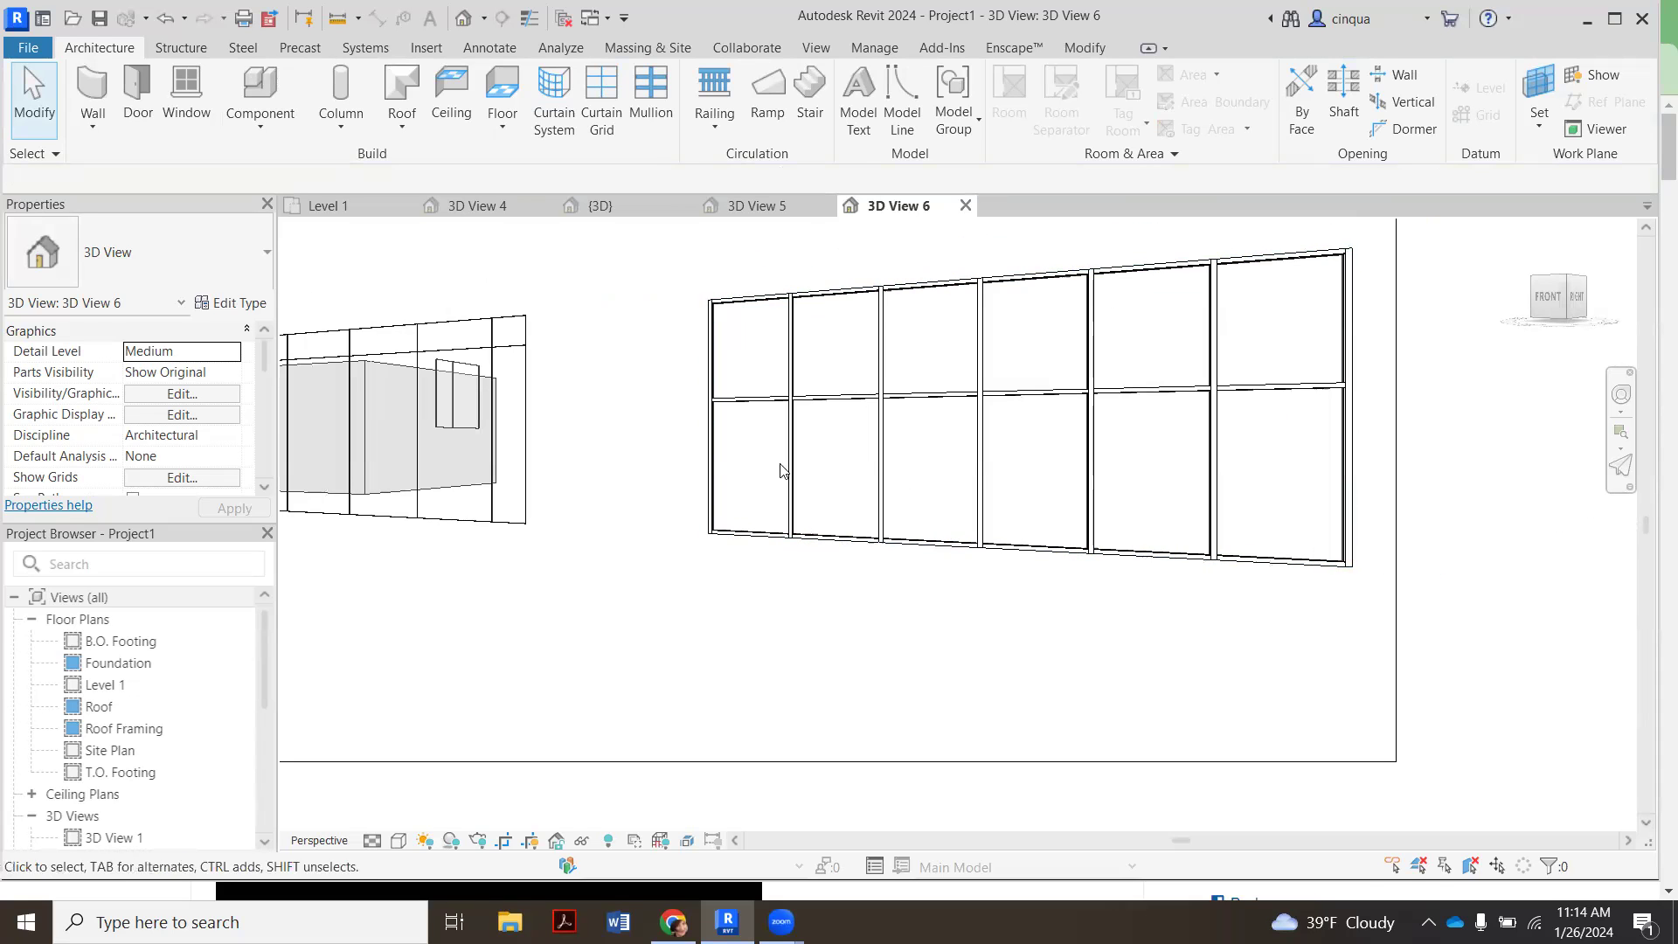
scroll(790, 463, up, 2)
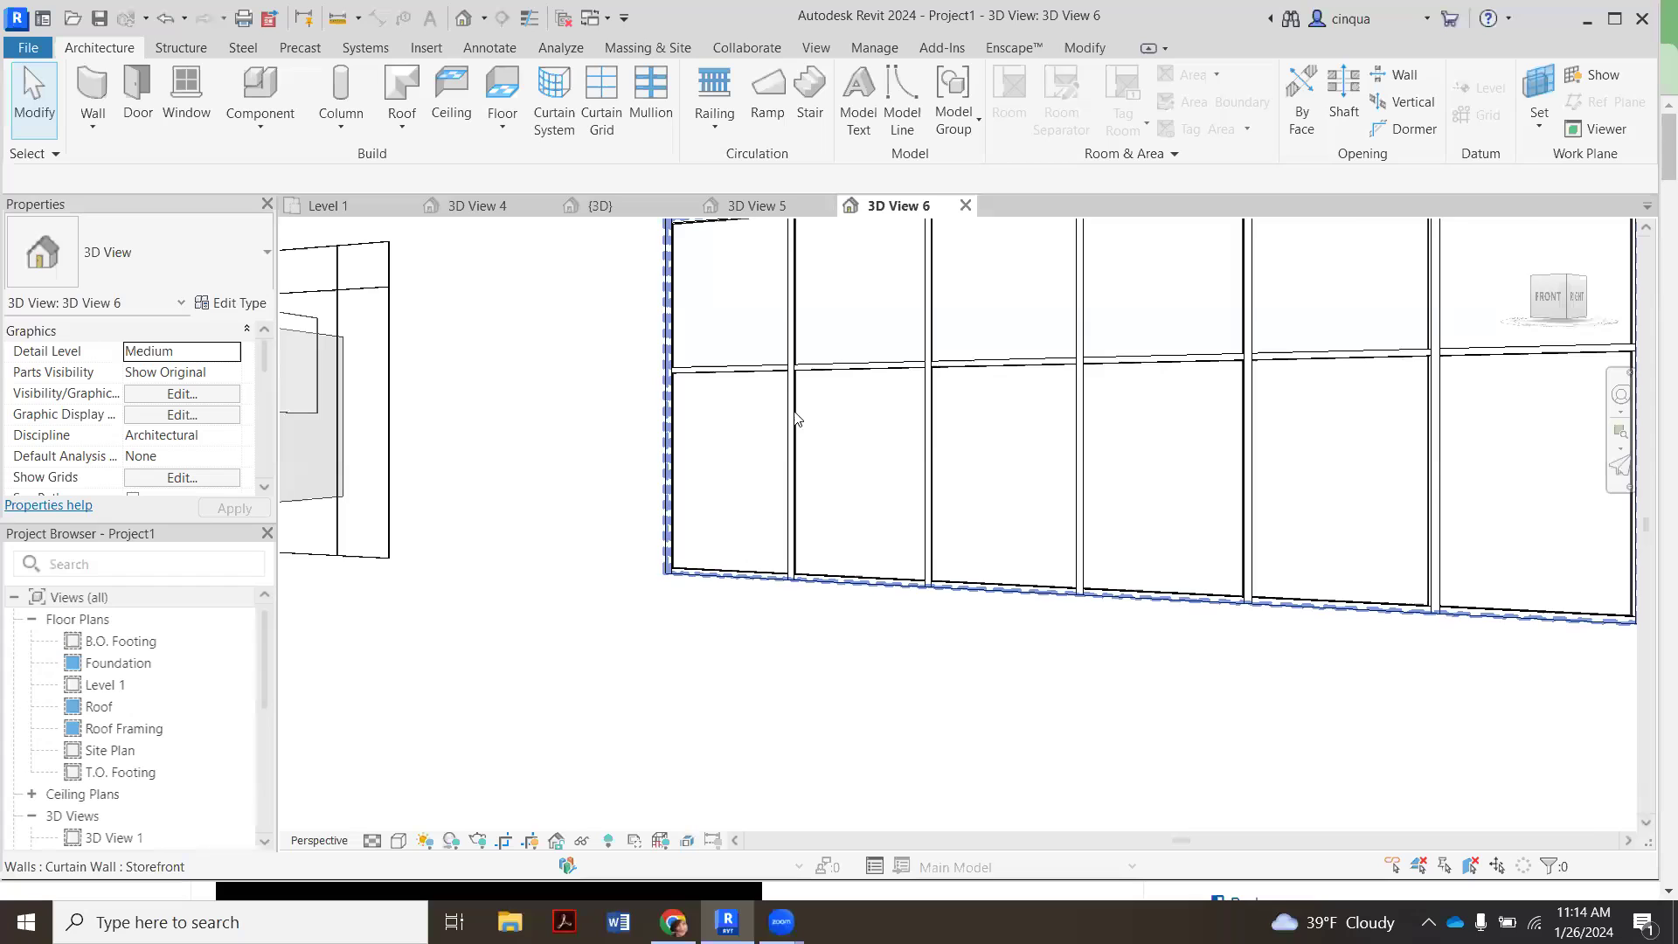
- Compare the curtain walls in 3D View 6, return to the Level 1 floor plan and look over the exterior walls
scroll(796, 418, down, 3)
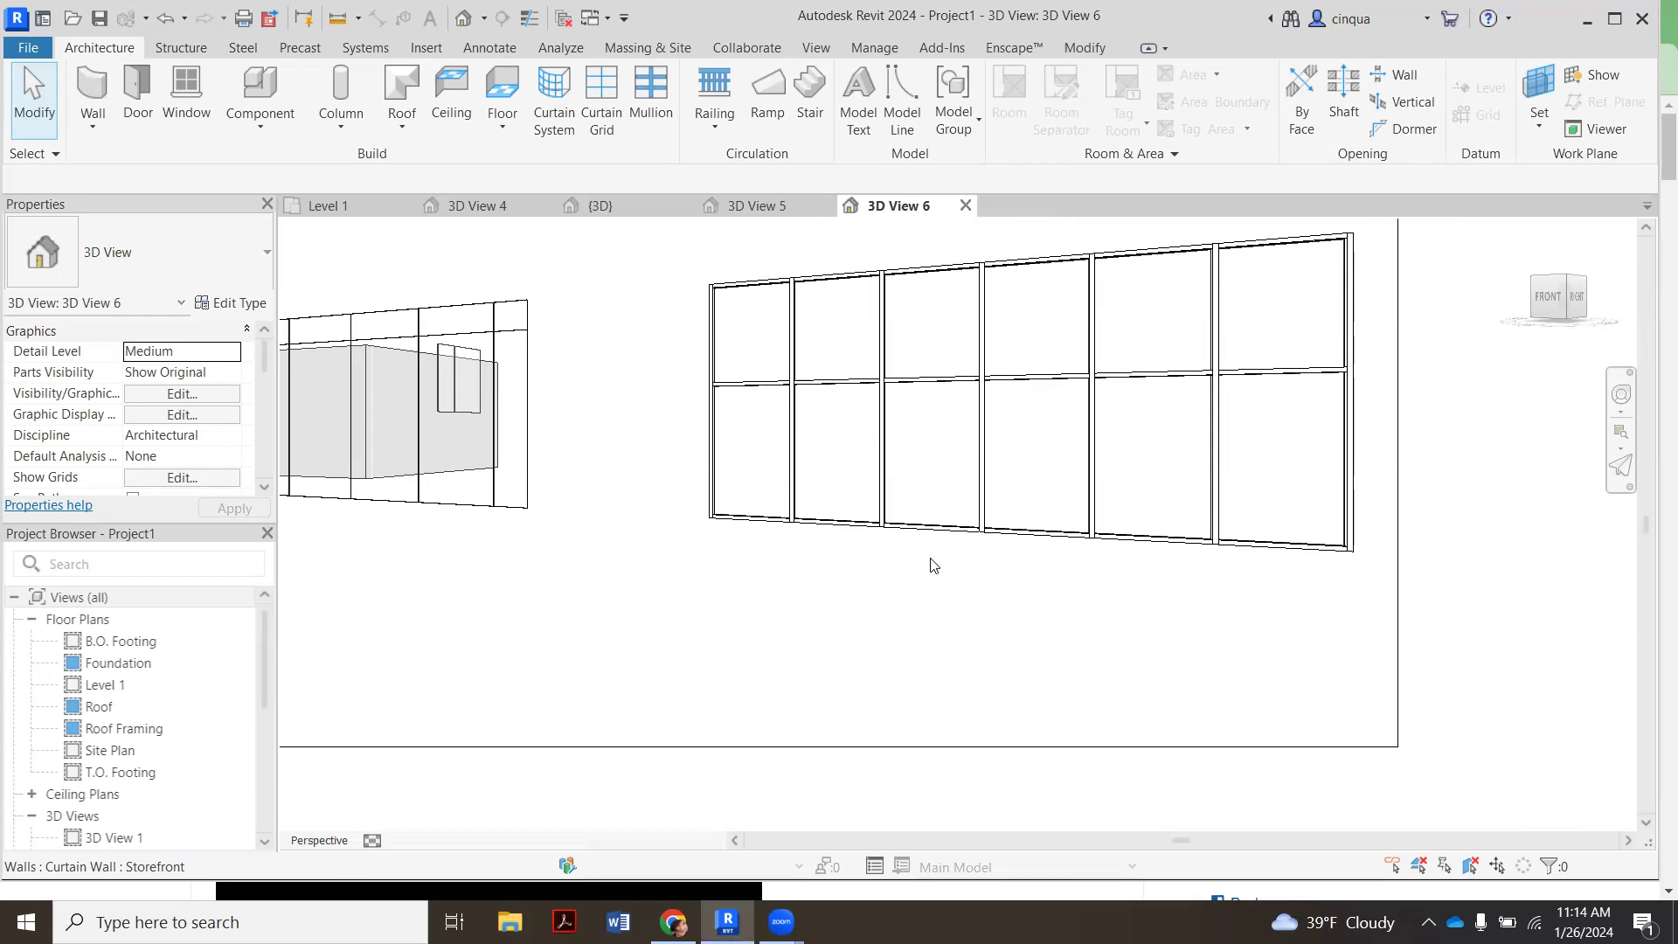
scroll(1072, 507, down, 2)
scroll(1072, 507, down, 2)
scroll(748, 506, up, 3)
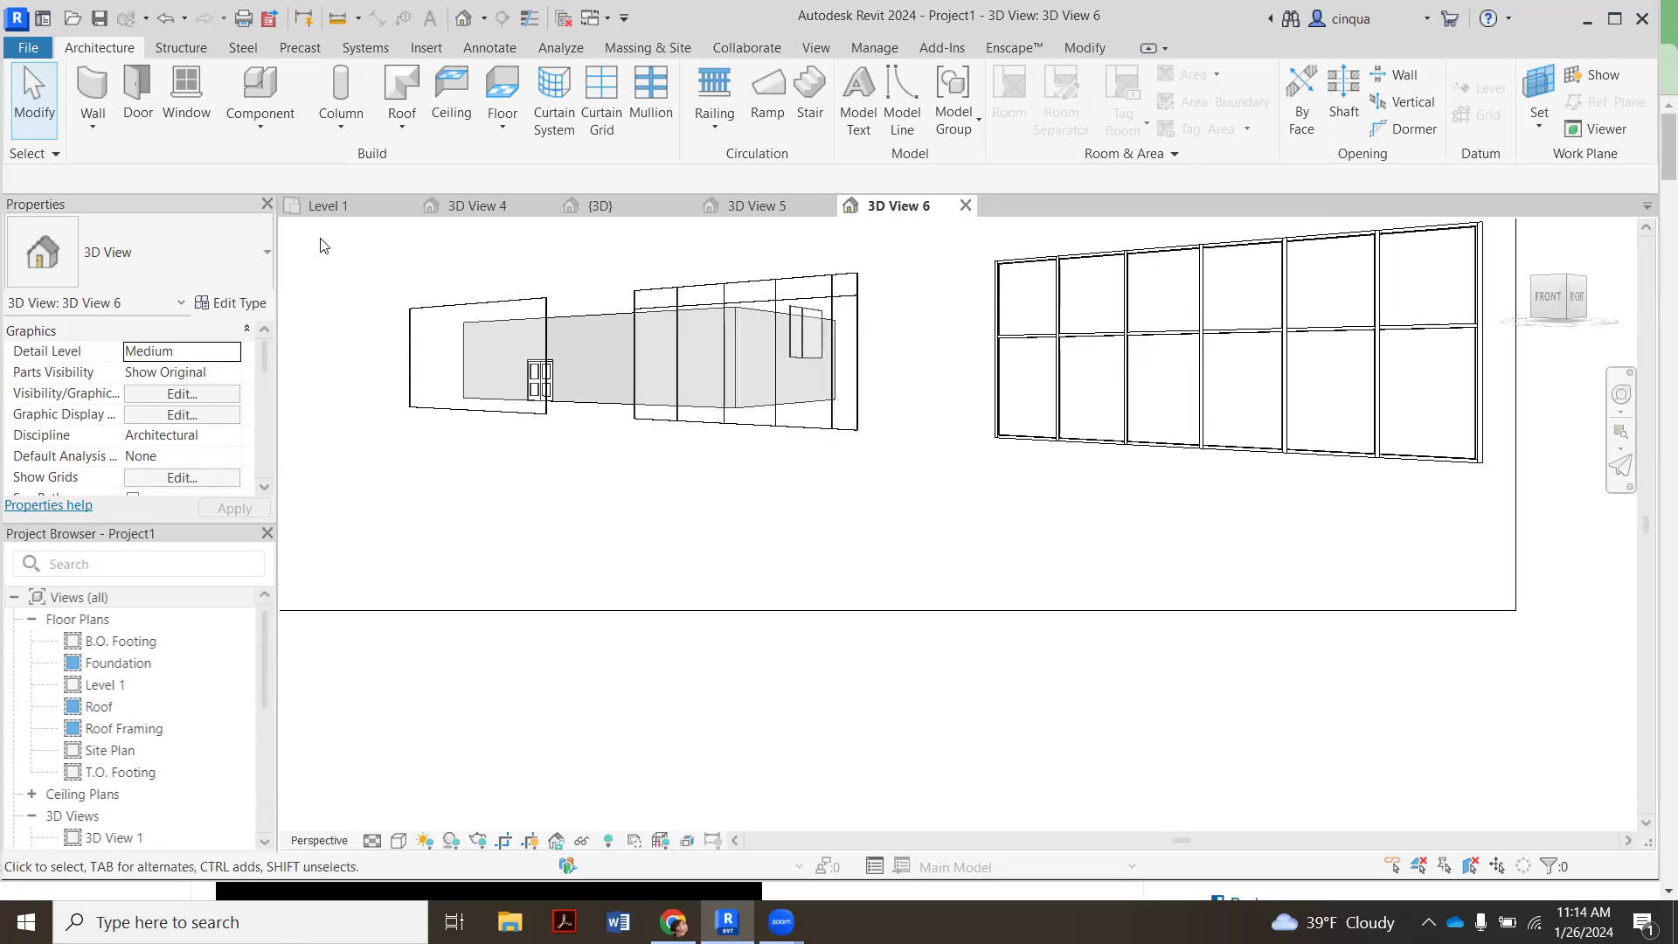
click(323, 206)
scroll(773, 457, down, 3)
scroll(772, 457, up, 5)
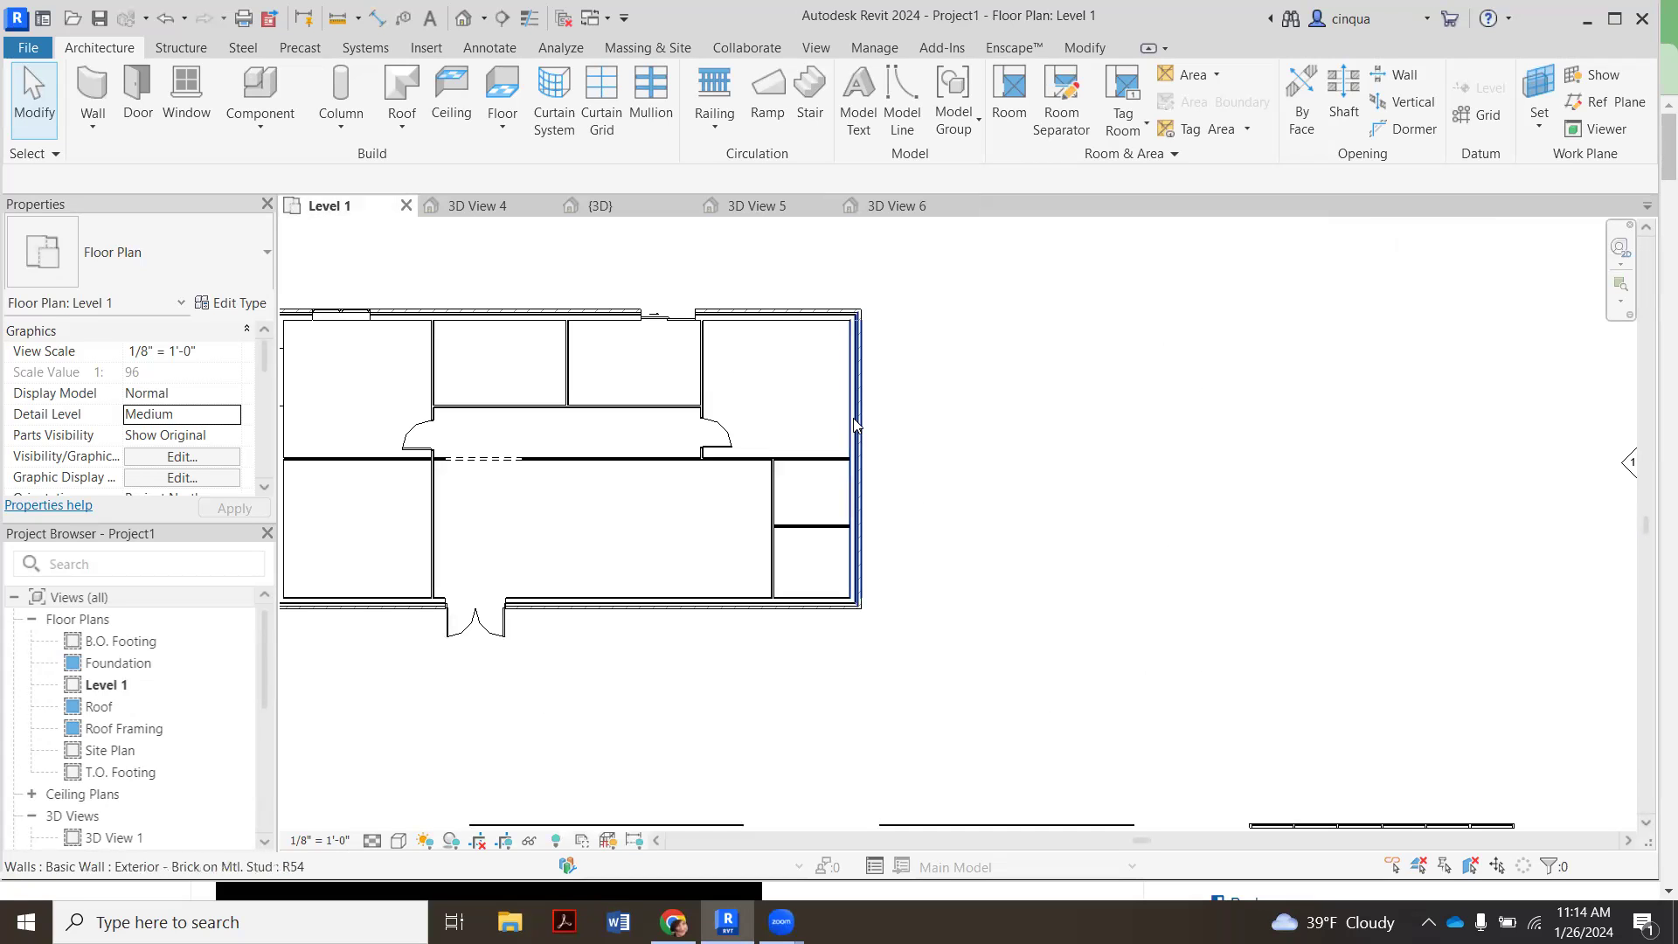
click(855, 589)
scroll(855, 589, up, 2)
scroll(989, 512, down, 3)
key(Escape)
scroll(696, 581, up, 2)
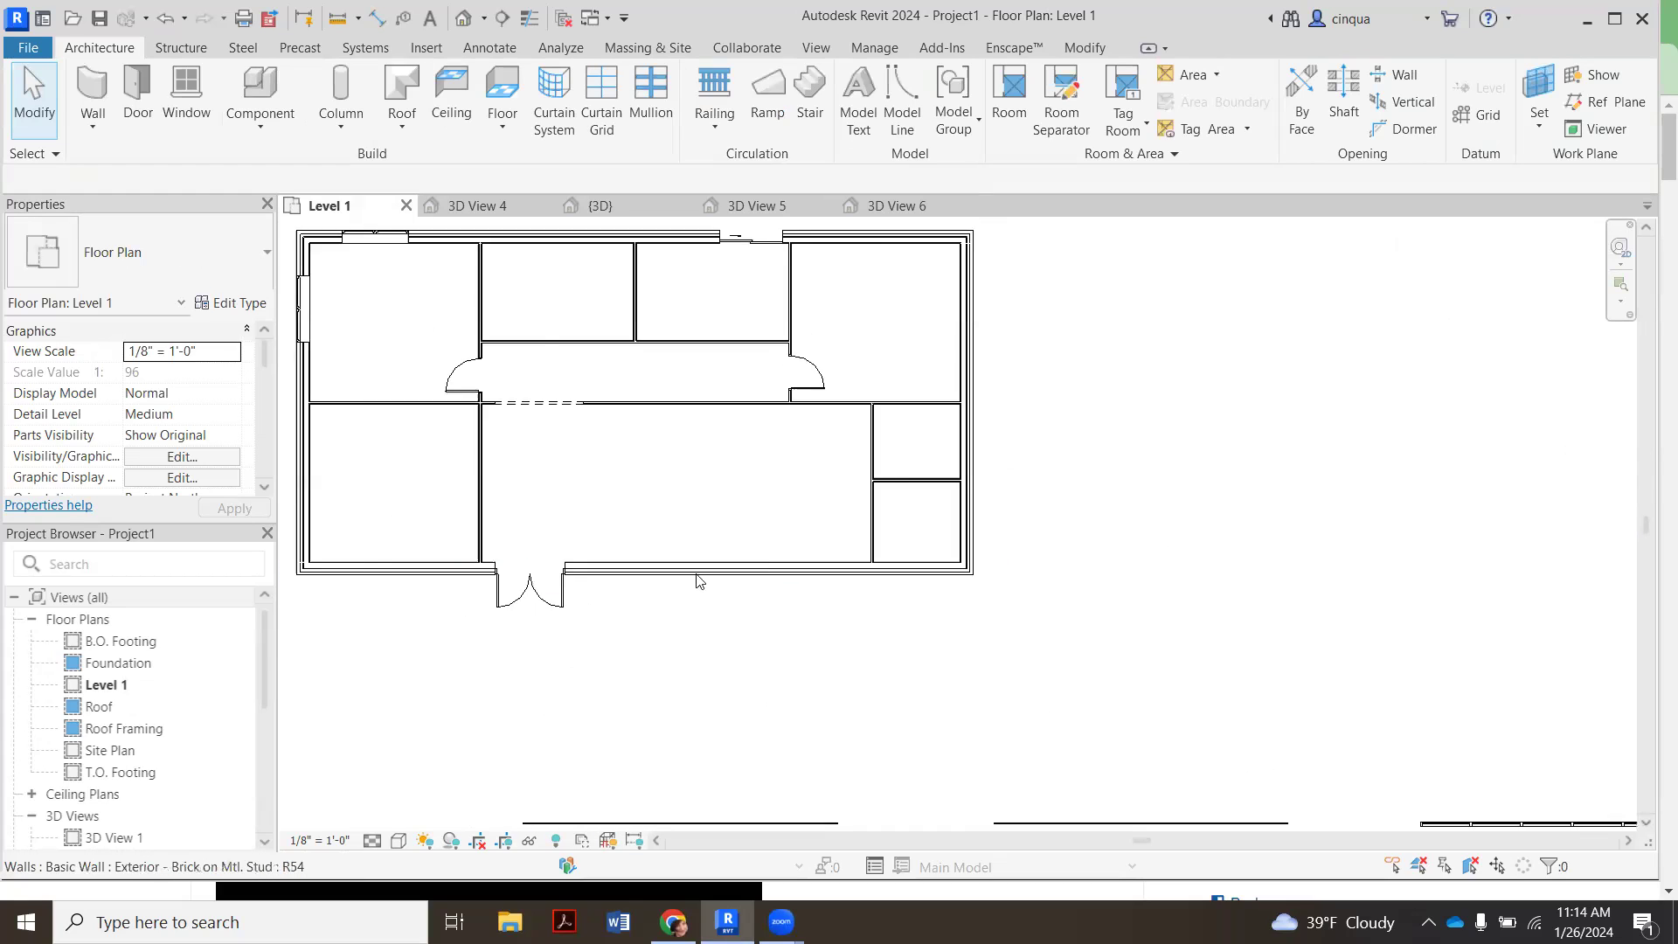
scroll(741, 583, down, 1)
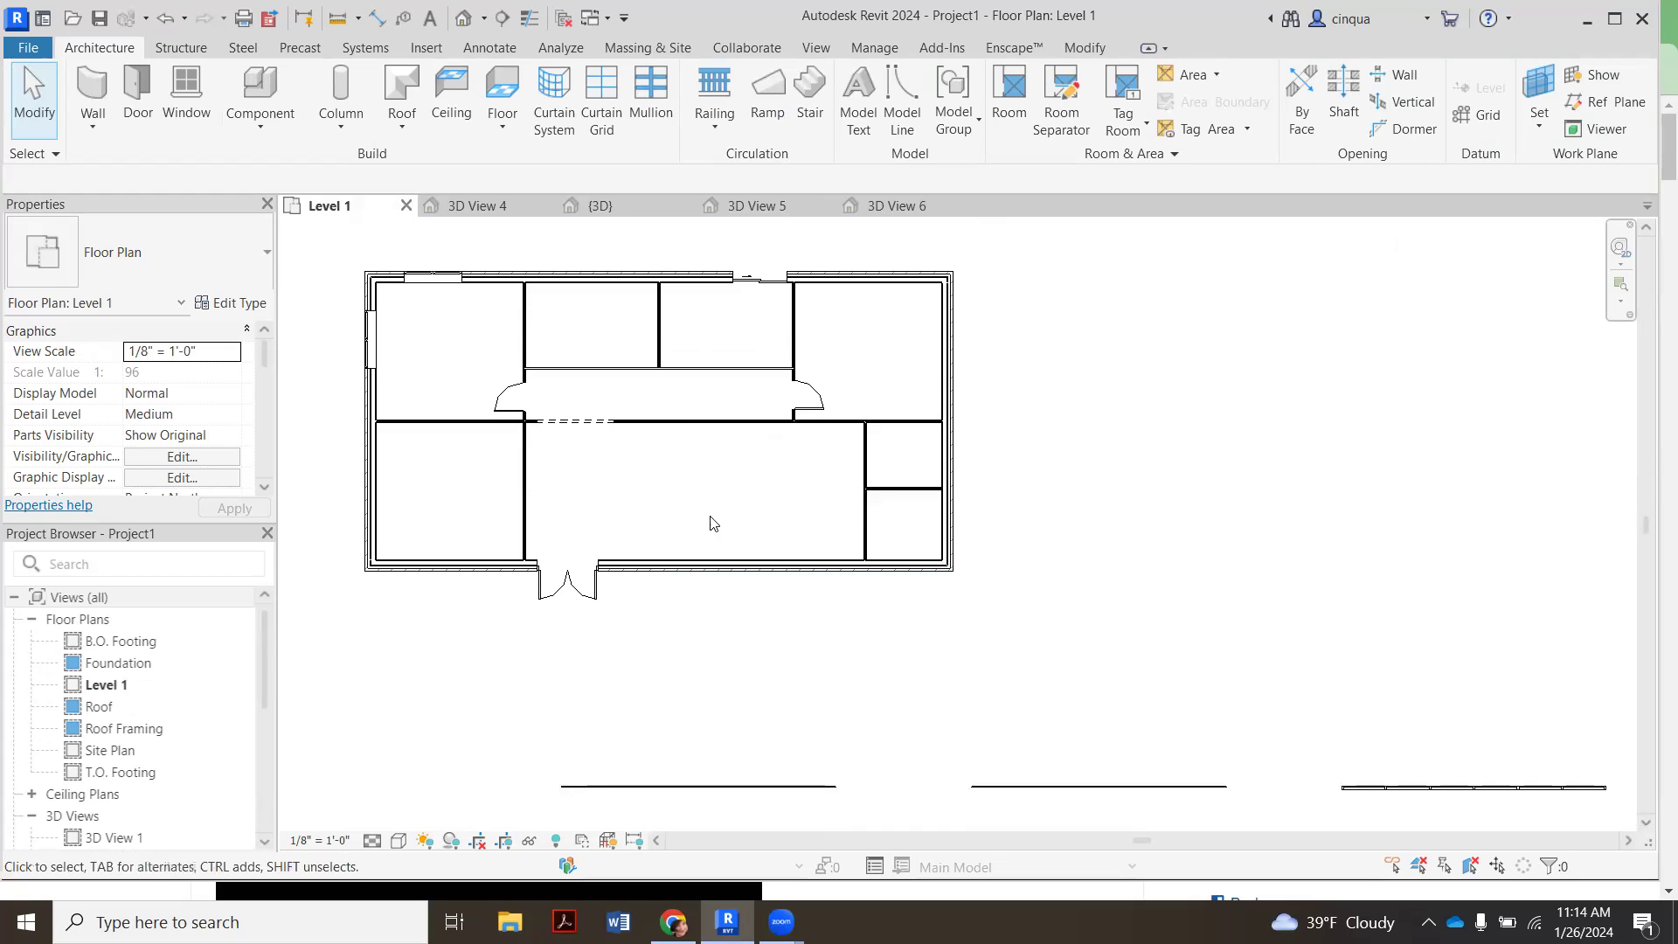
- Split the front exterior brick wall between the double door and the small corner room
click(691, 569)
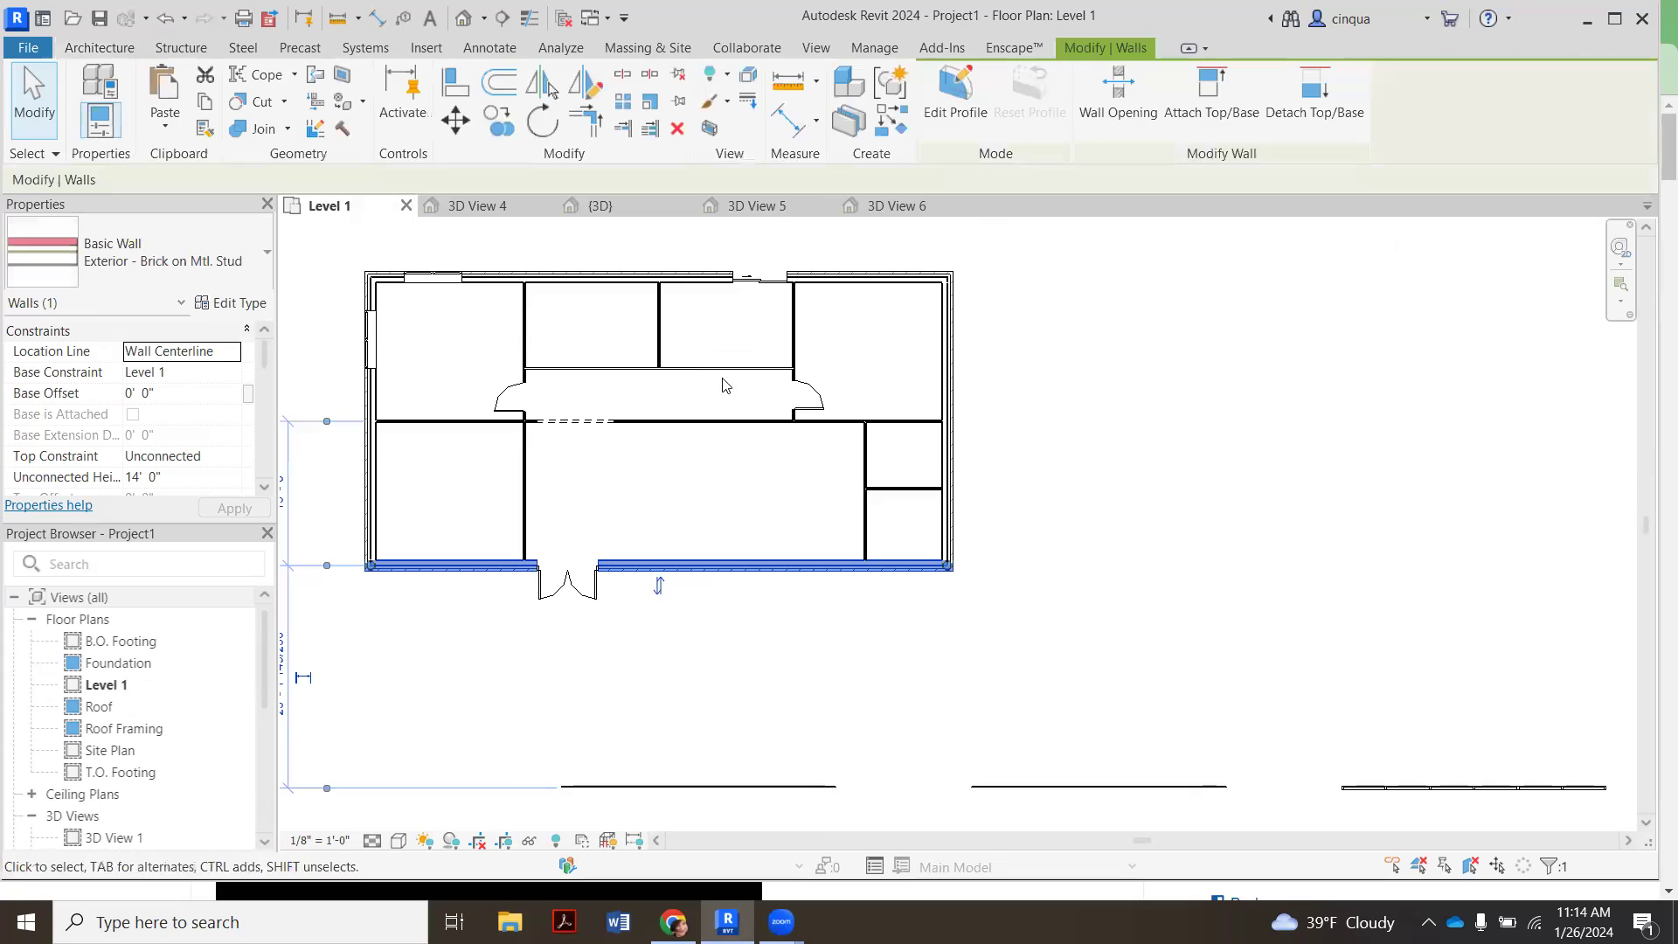
click(624, 77)
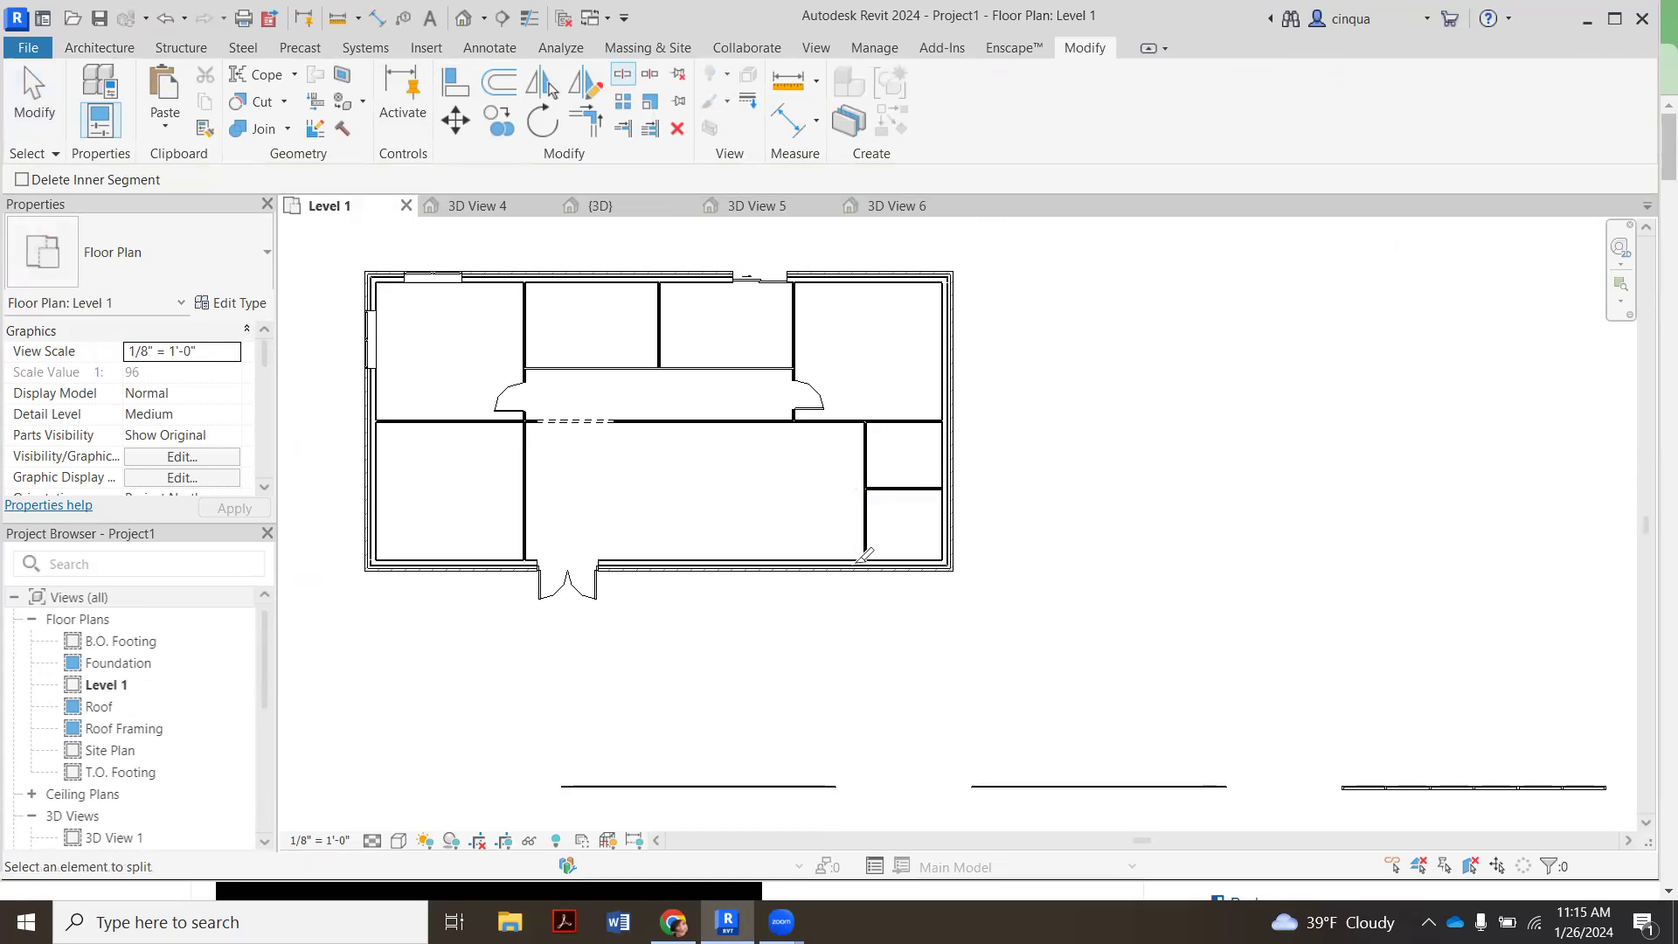
scroll(809, 585, up, 1)
key(Escape)
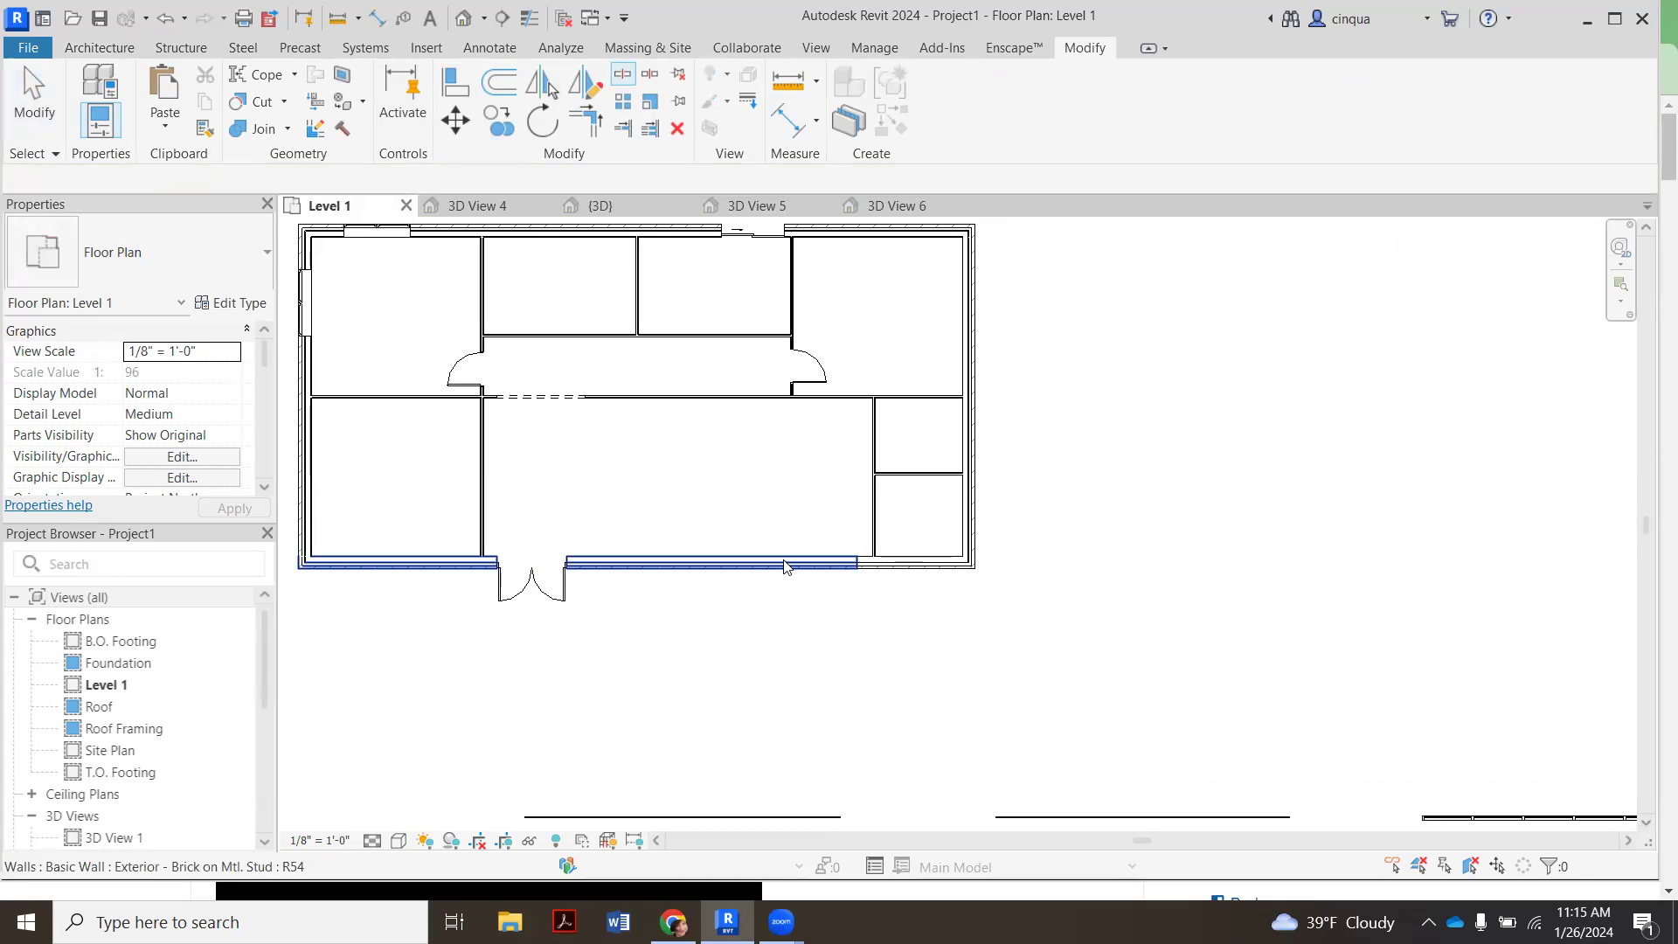
- Shorten the front wall segment containing the double door to 26' 0", leaving an opening beside the door
click(790, 568)
drag(856, 569, 592, 569)
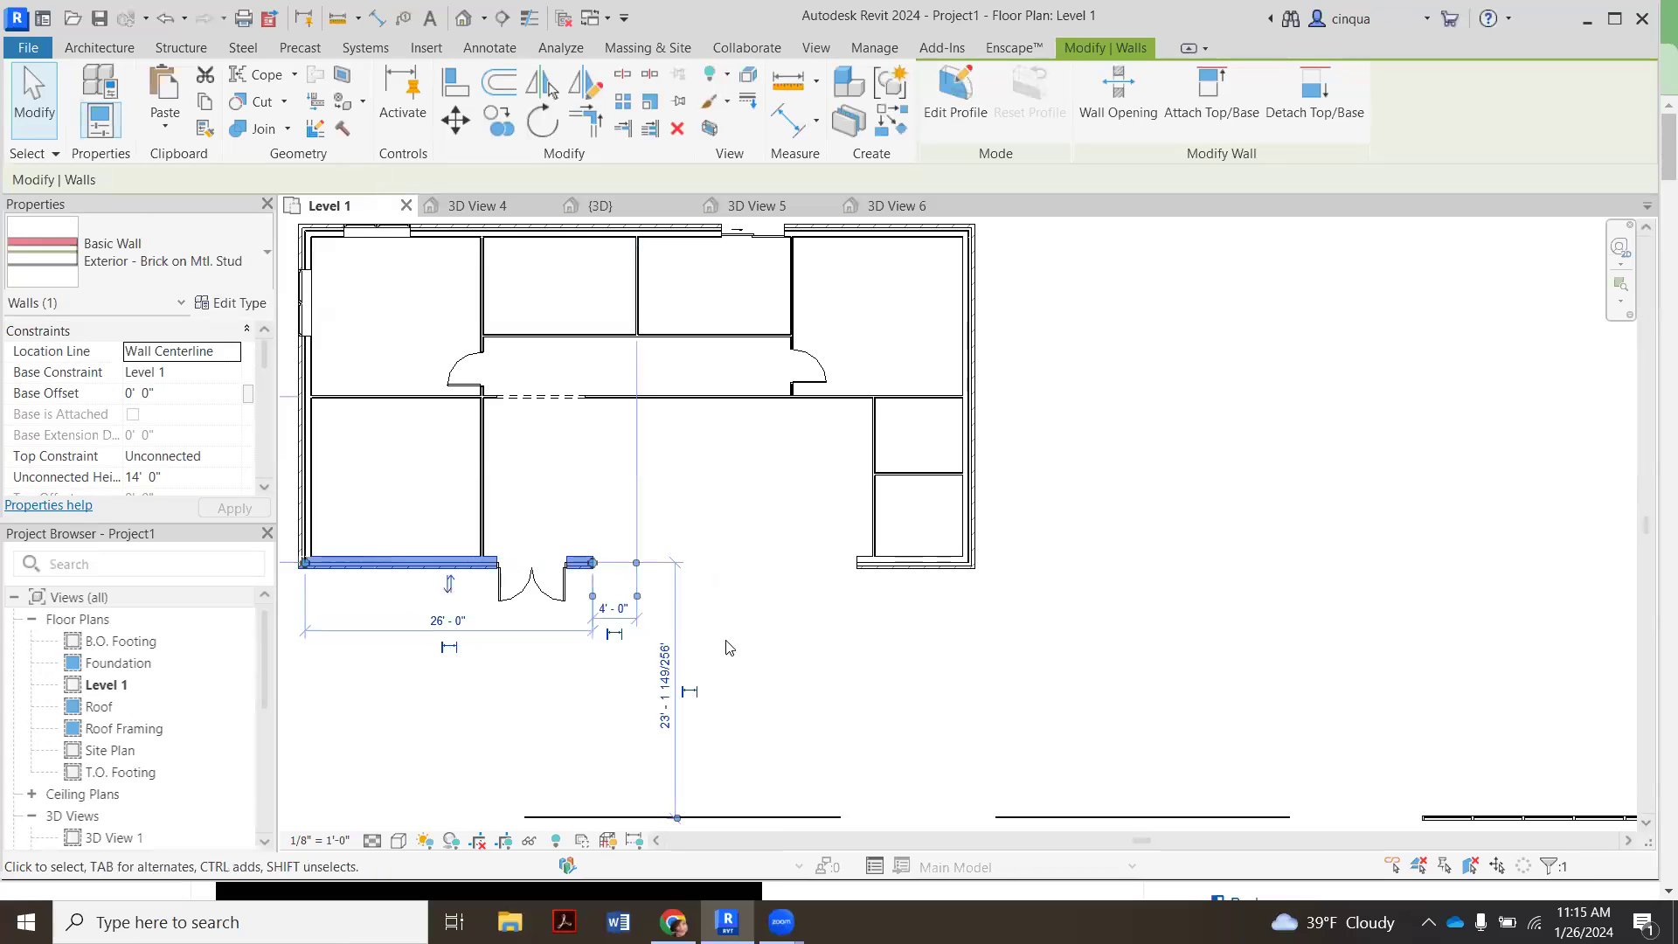
key(Escape)
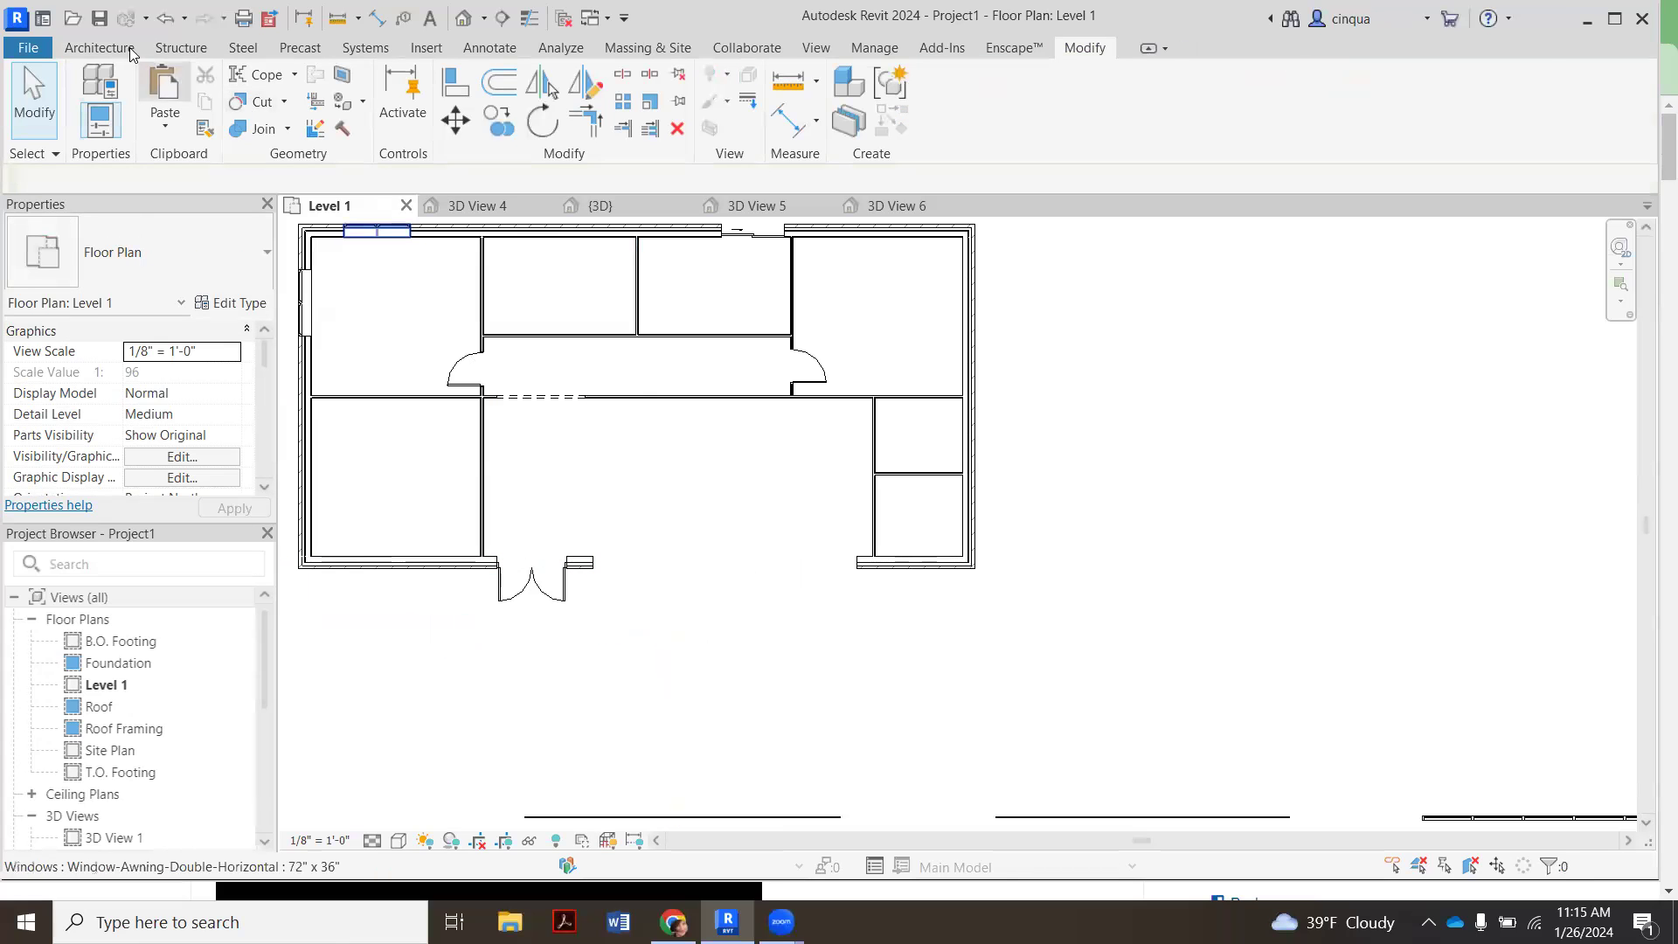
- Draw a 14' 0" high Exterior Glazing curtain wall across the opening between the two front brick wall ends
click(99, 47)
click(96, 127)
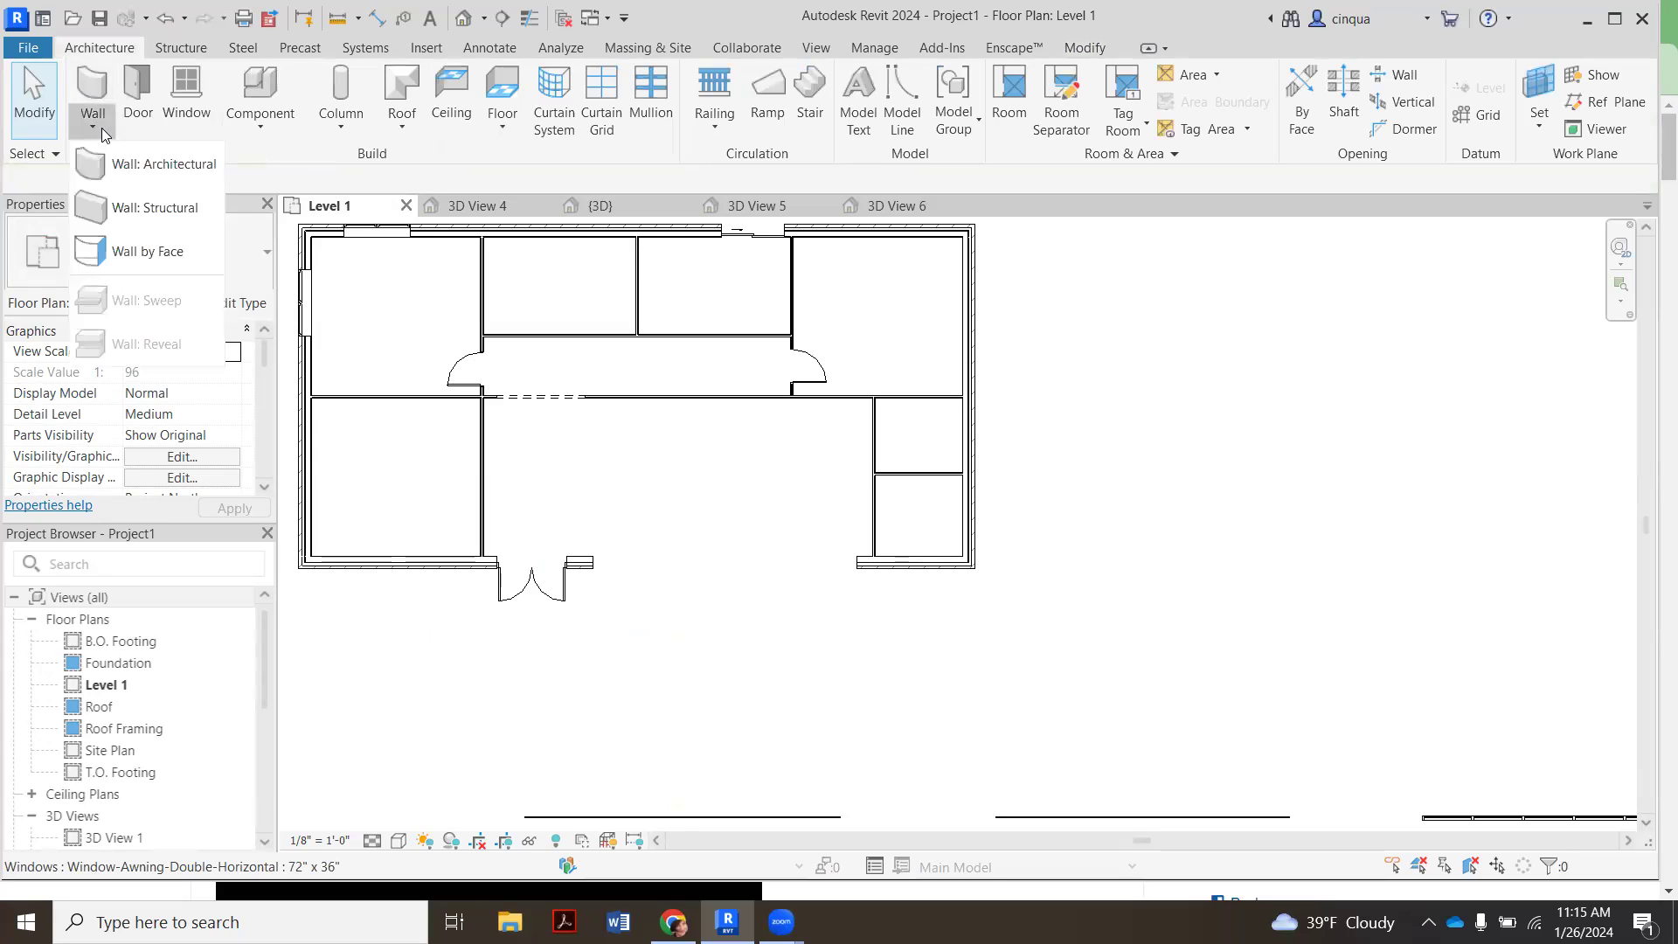
click(131, 164)
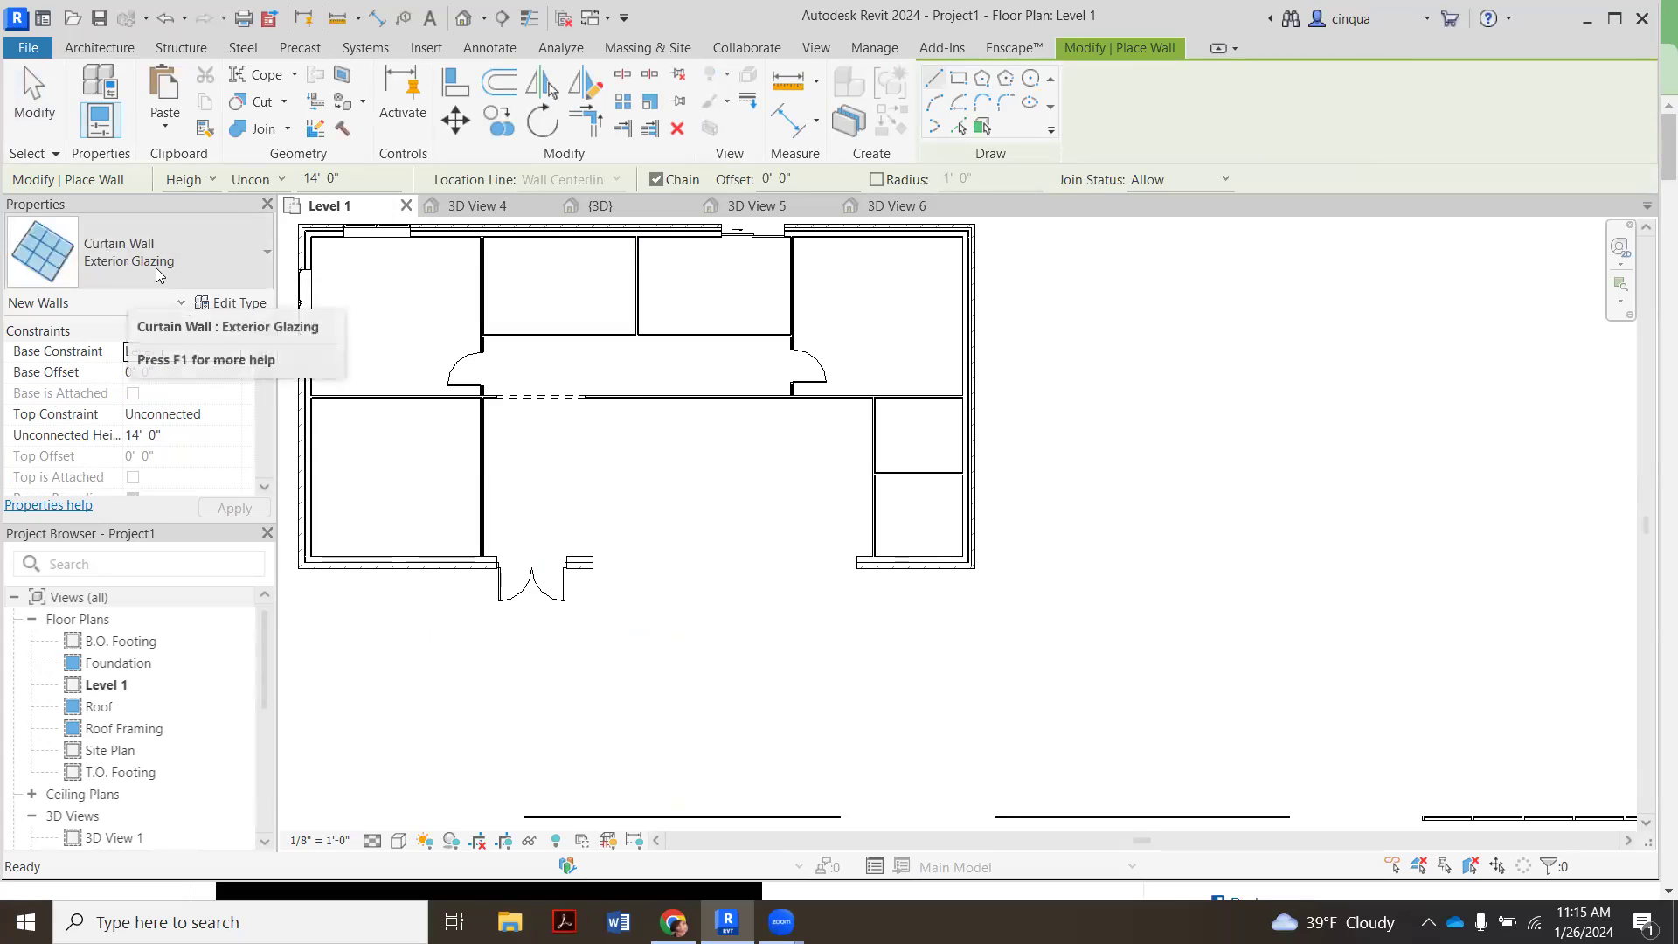
click(182, 257)
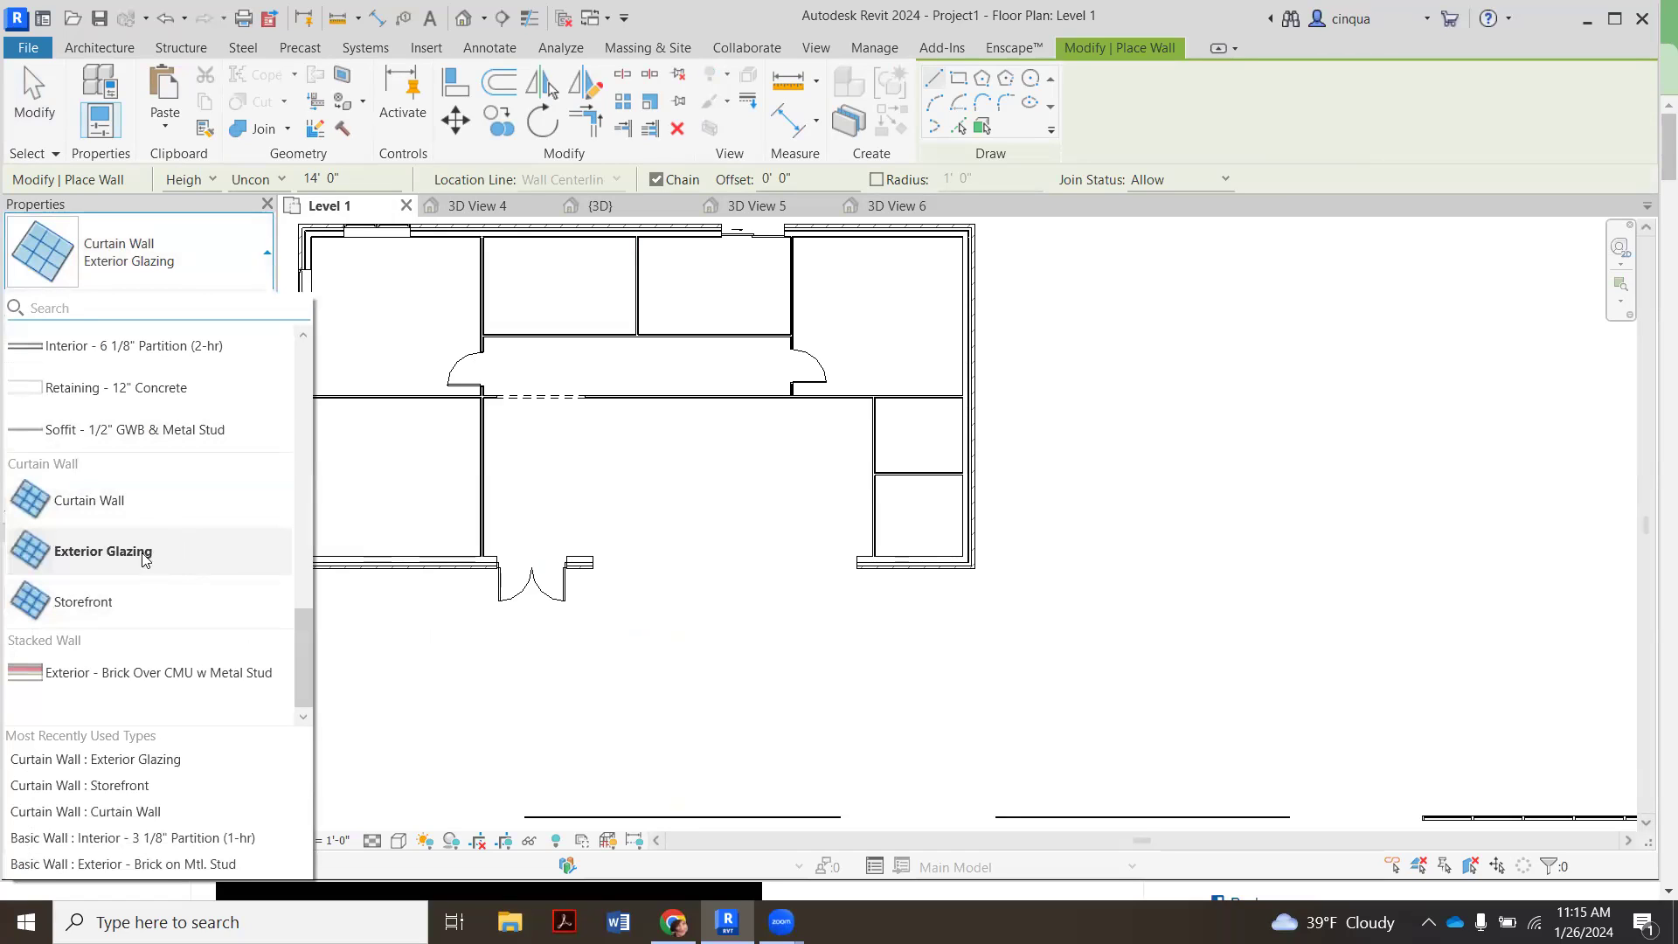
scroll(611, 574, up, 2)
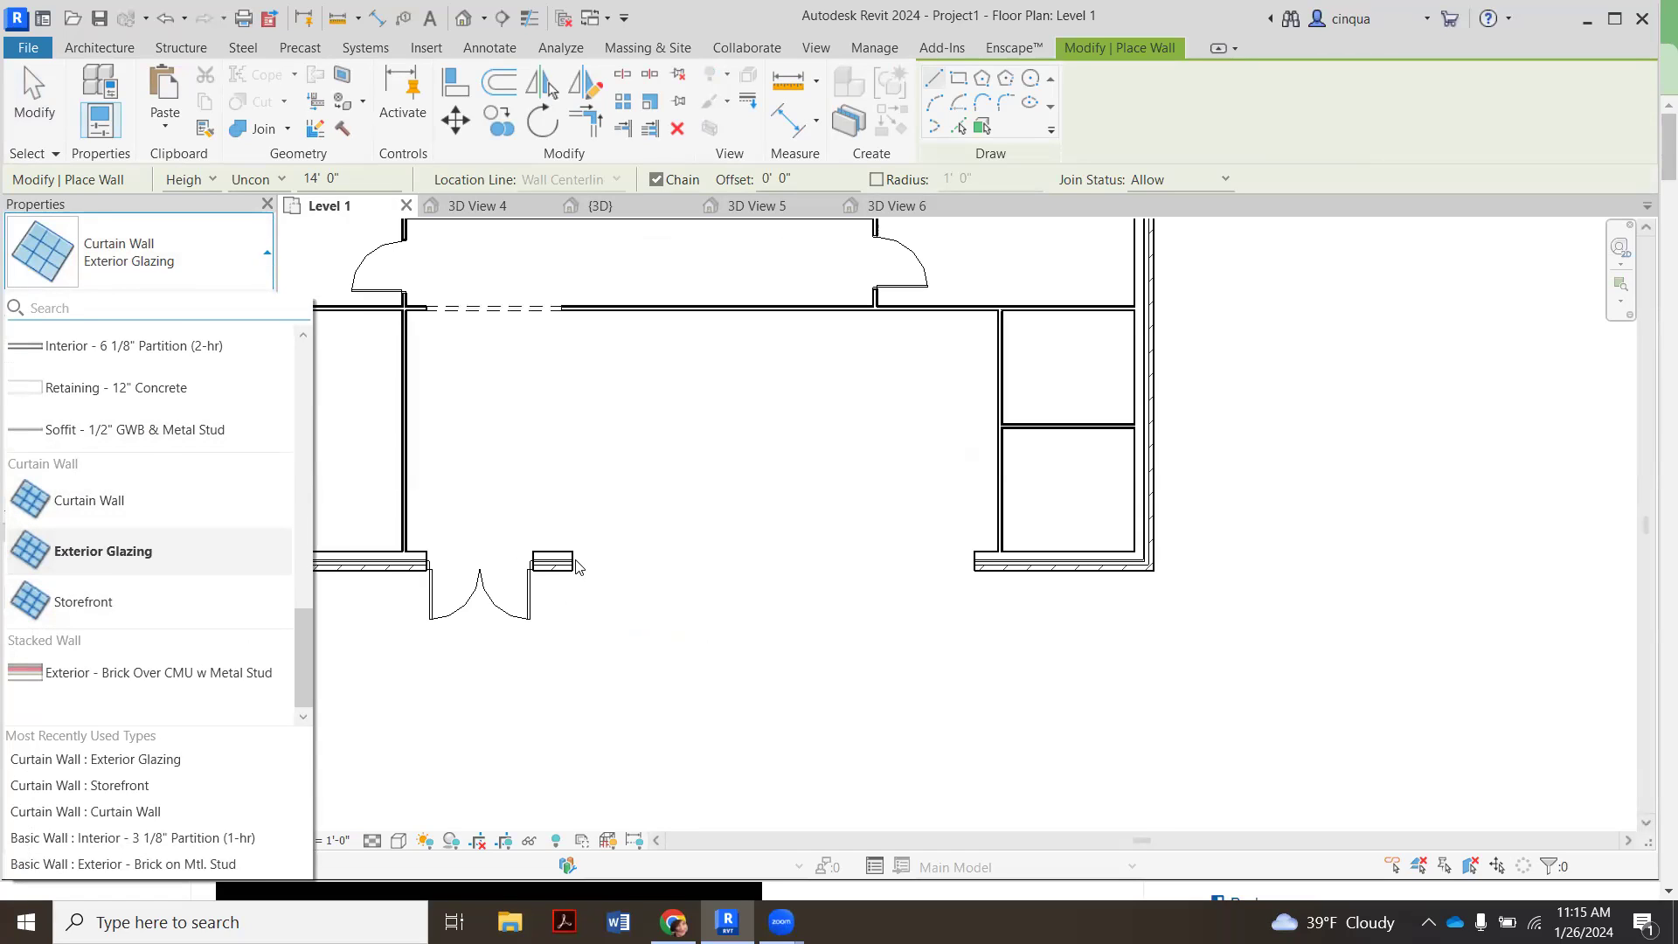
click(577, 566)
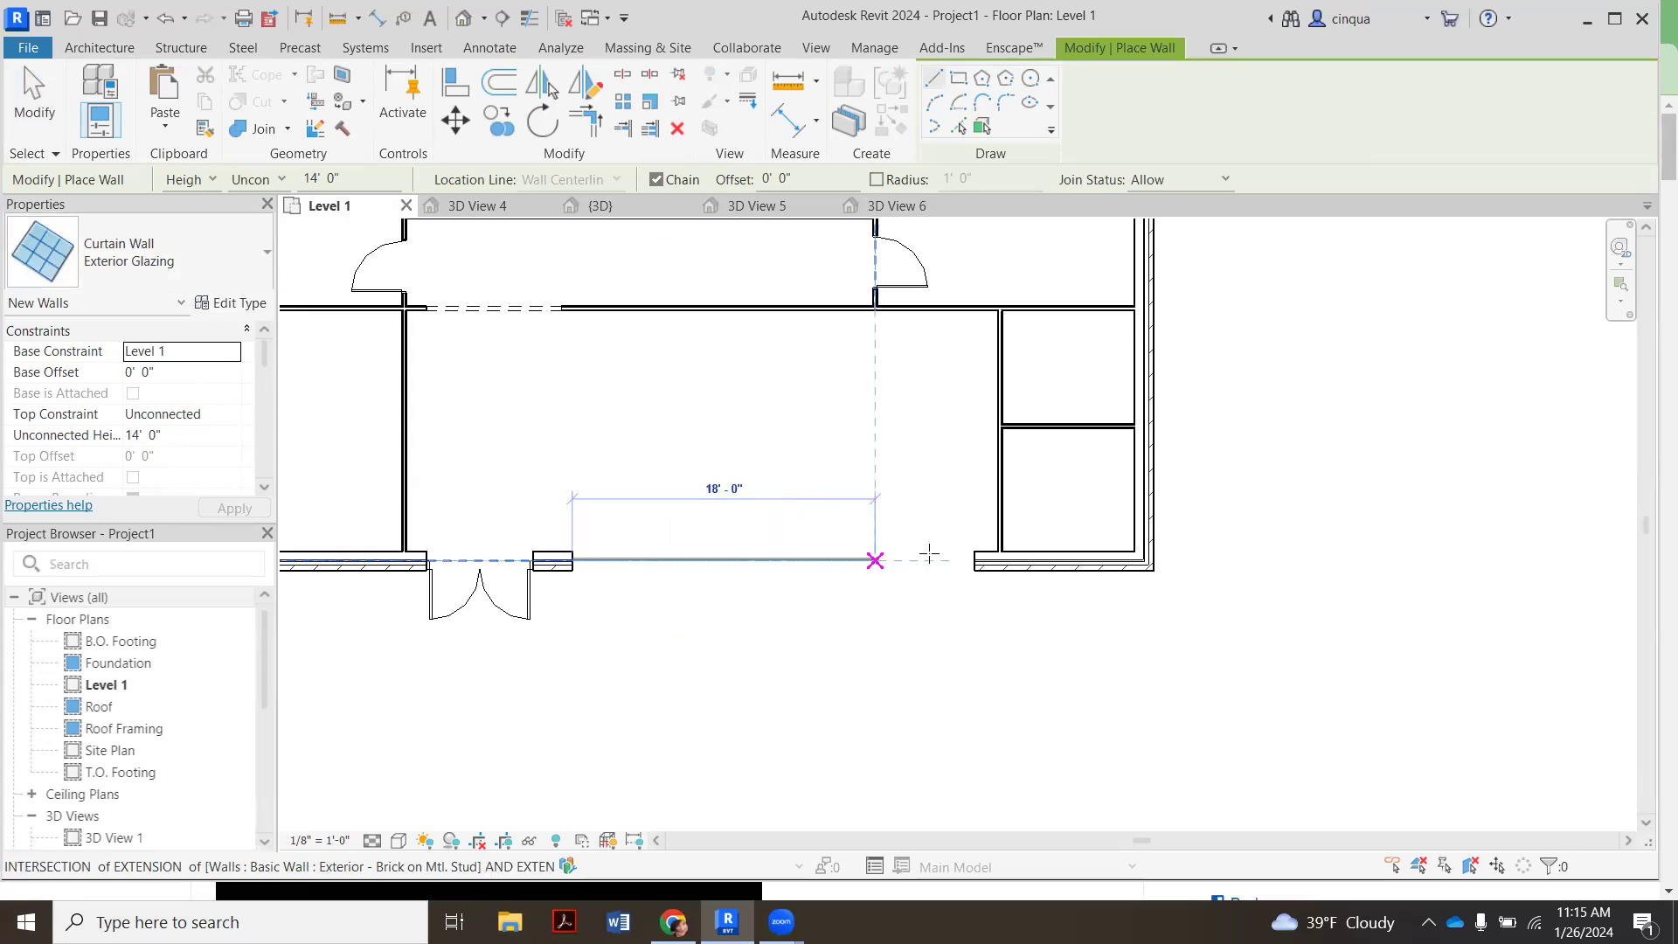
click(975, 560)
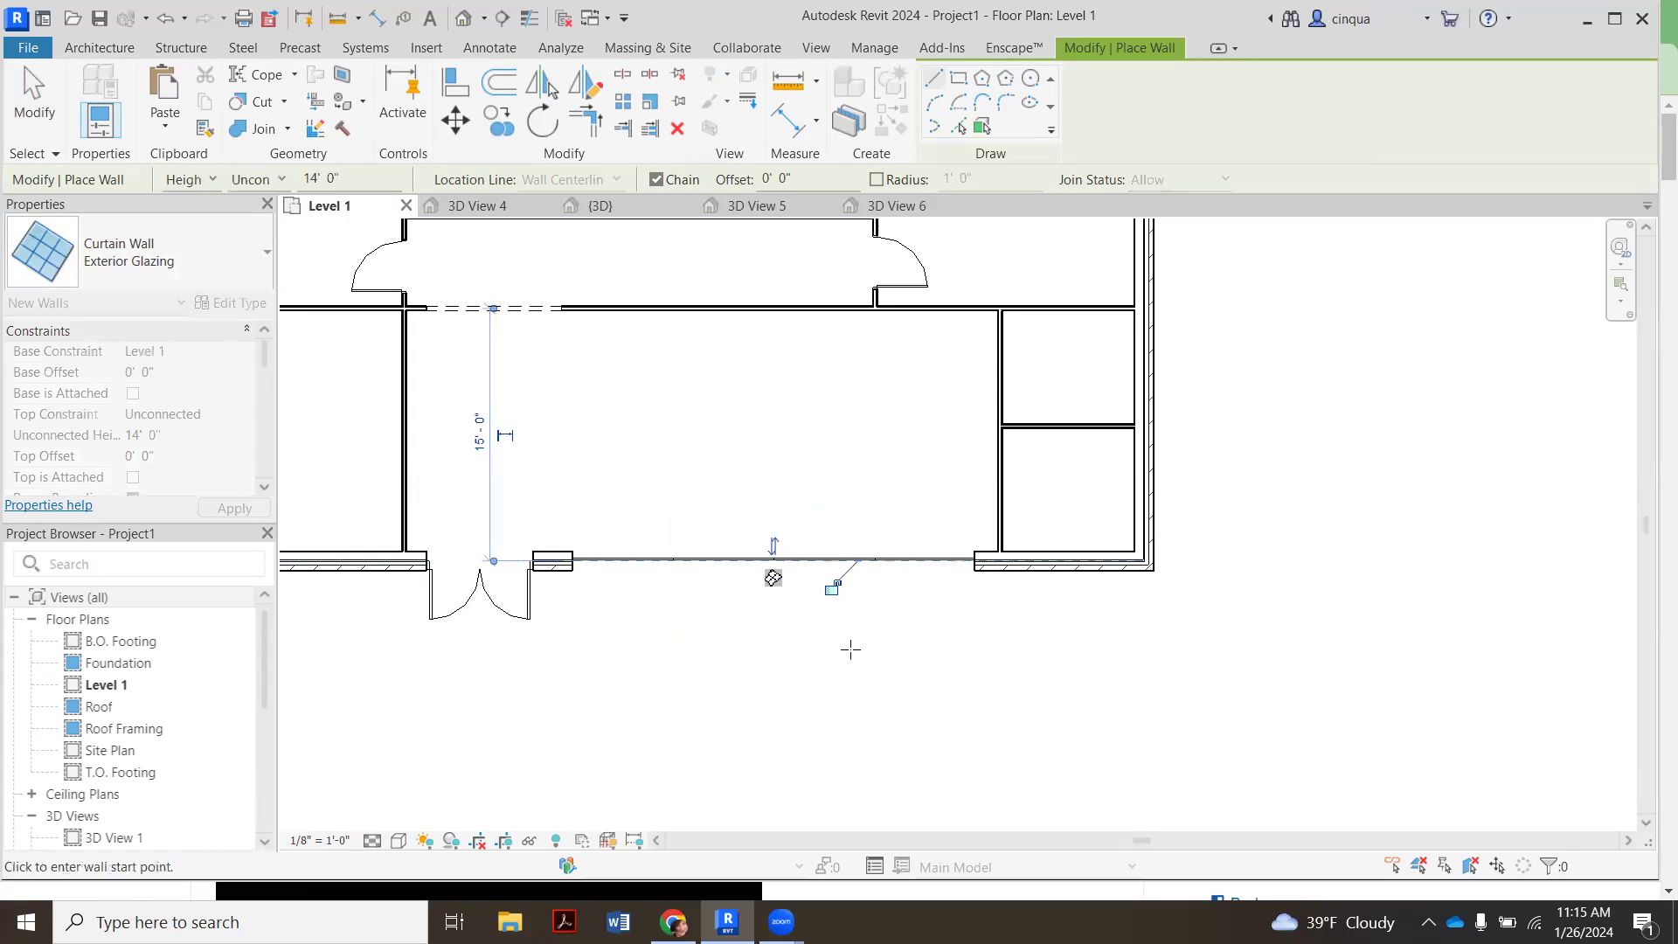
key(Escape)
scroll(918, 569, down, 2)
key(Escape)
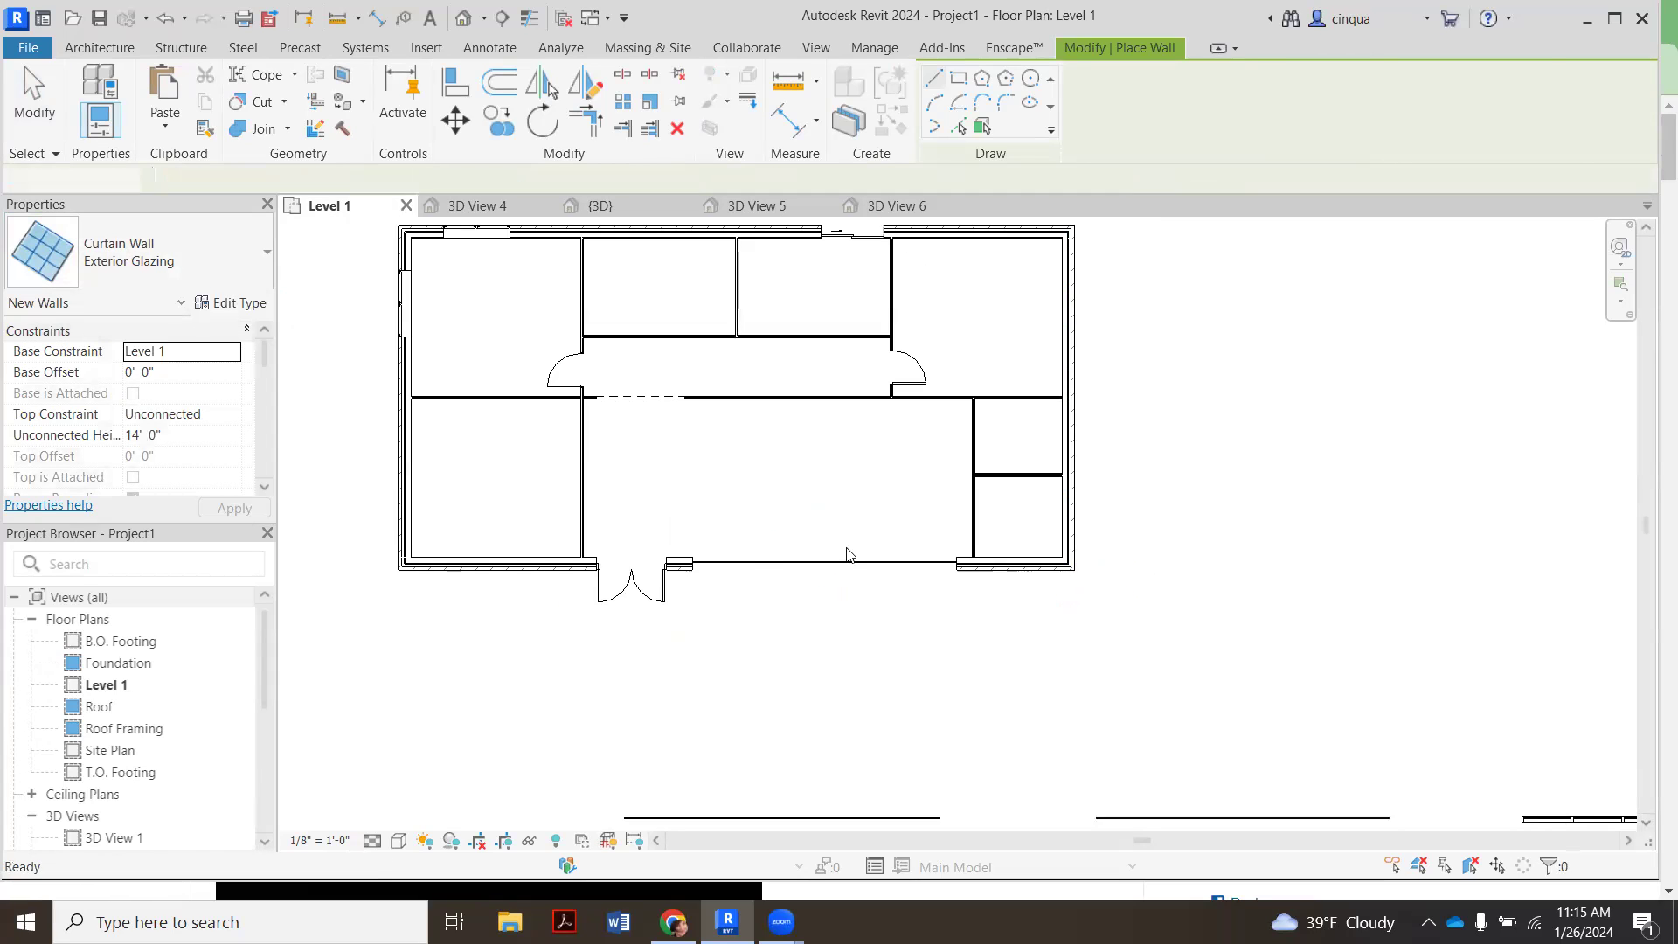
- Create a camera view from outside the front of the building, aimed diagonally past the double door and the curtain wall
scroll(917, 542, down, 1)
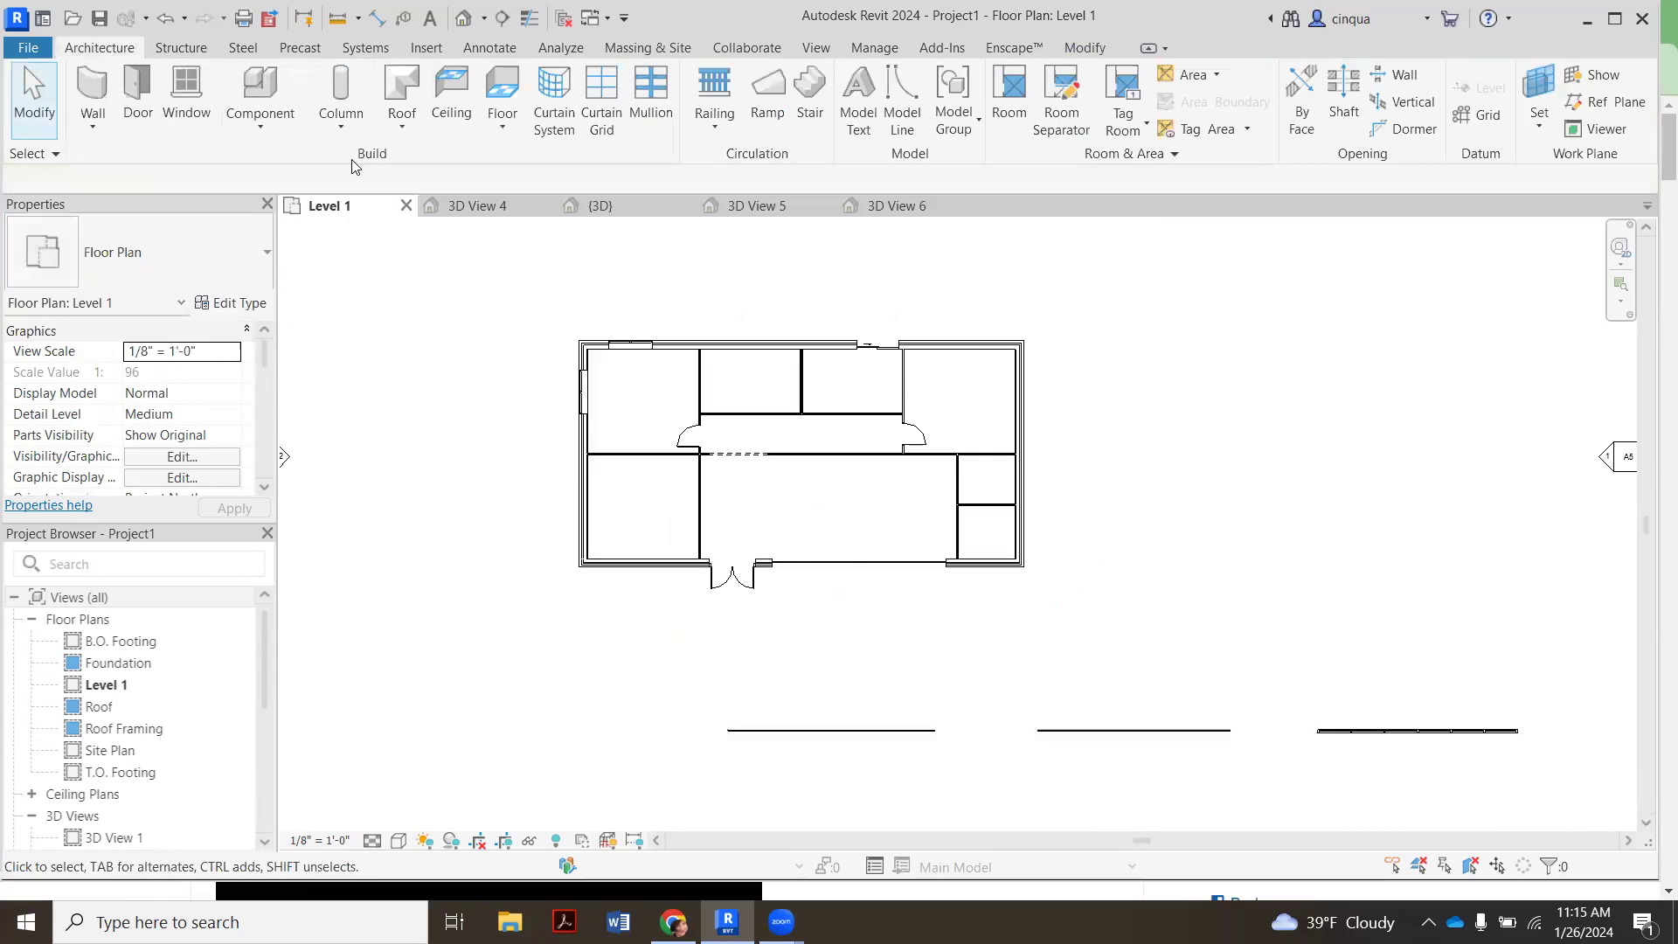
click(816, 49)
click(695, 129)
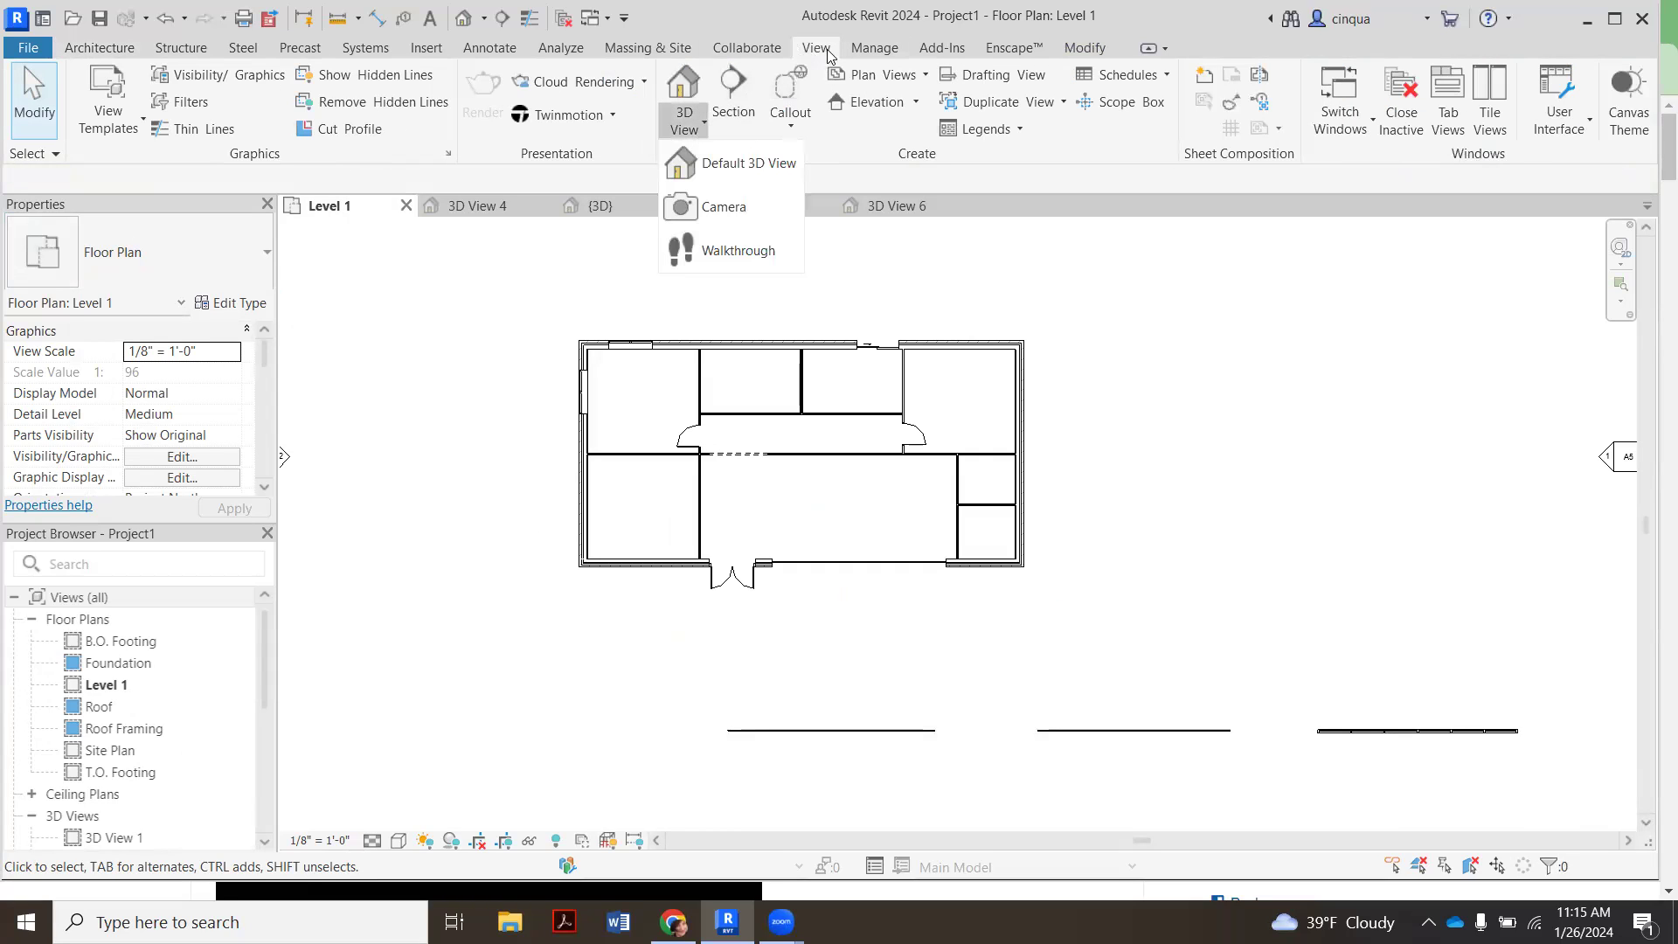
click(692, 207)
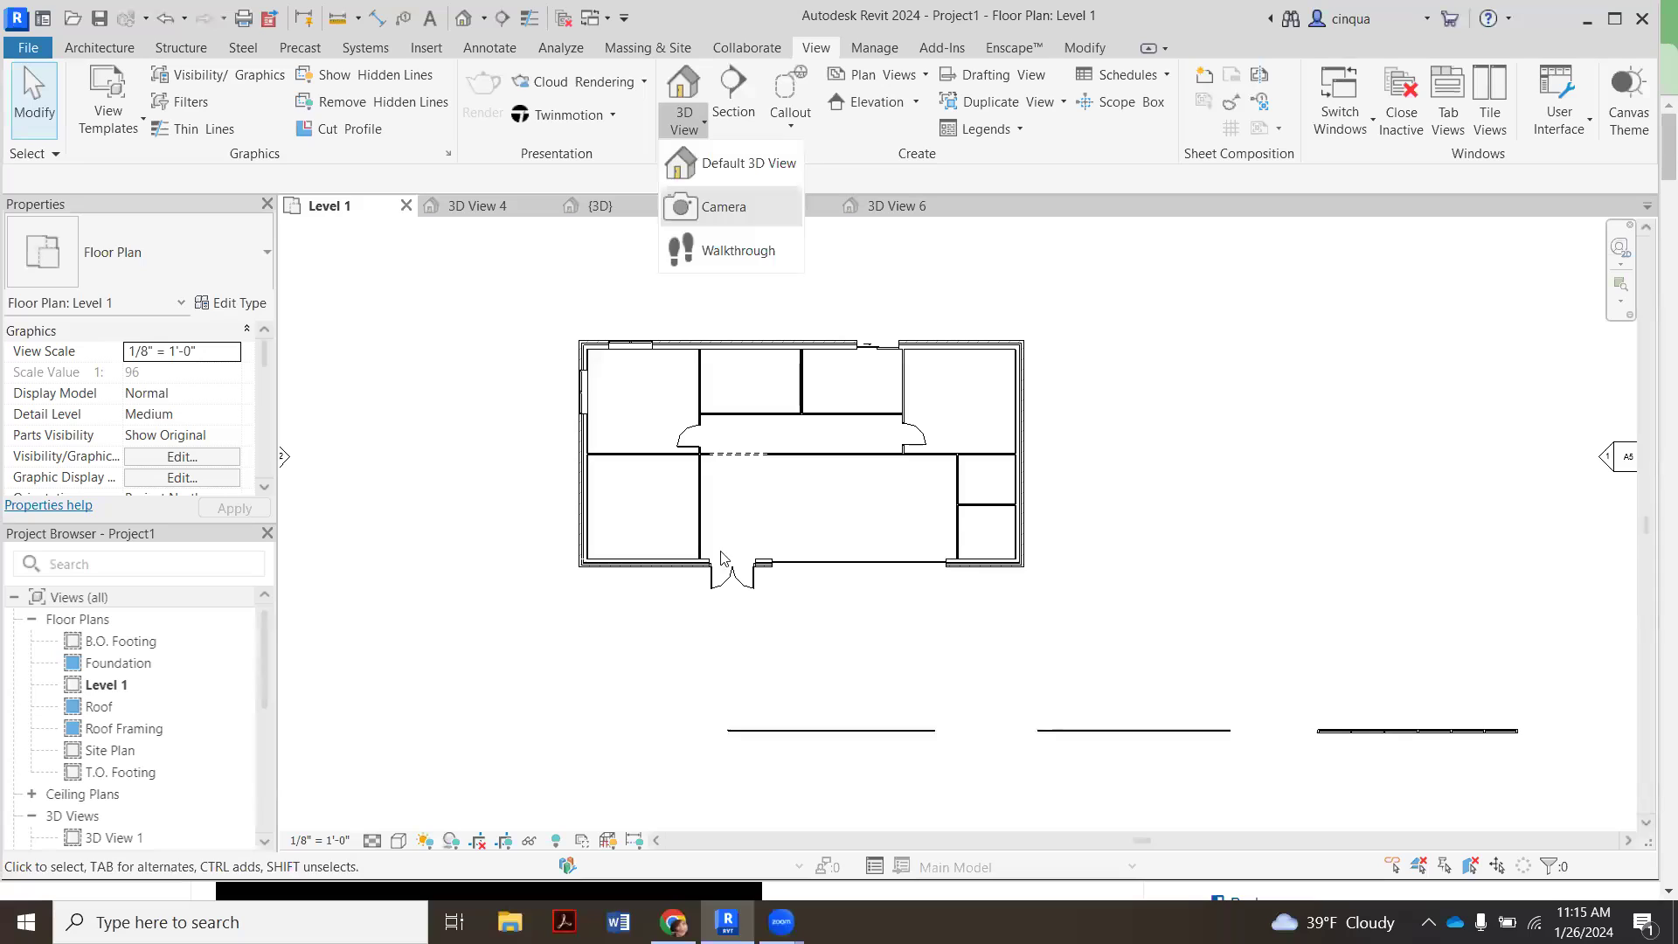
click(629, 702)
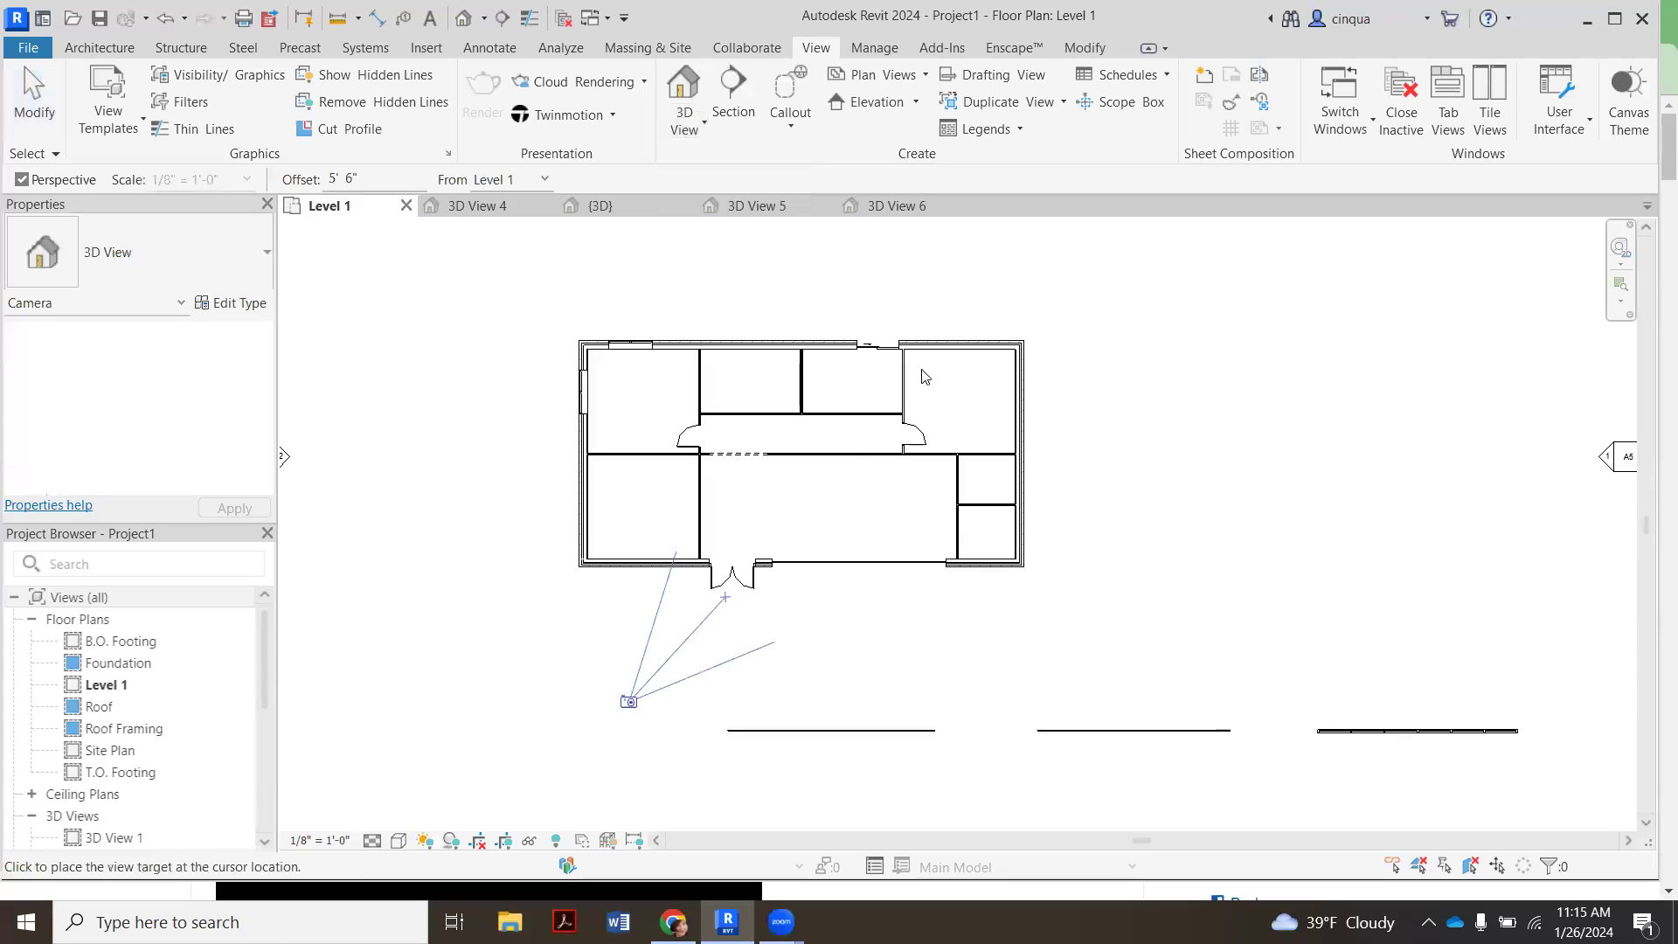
scroll(985, 310, down, 2)
click(1003, 274)
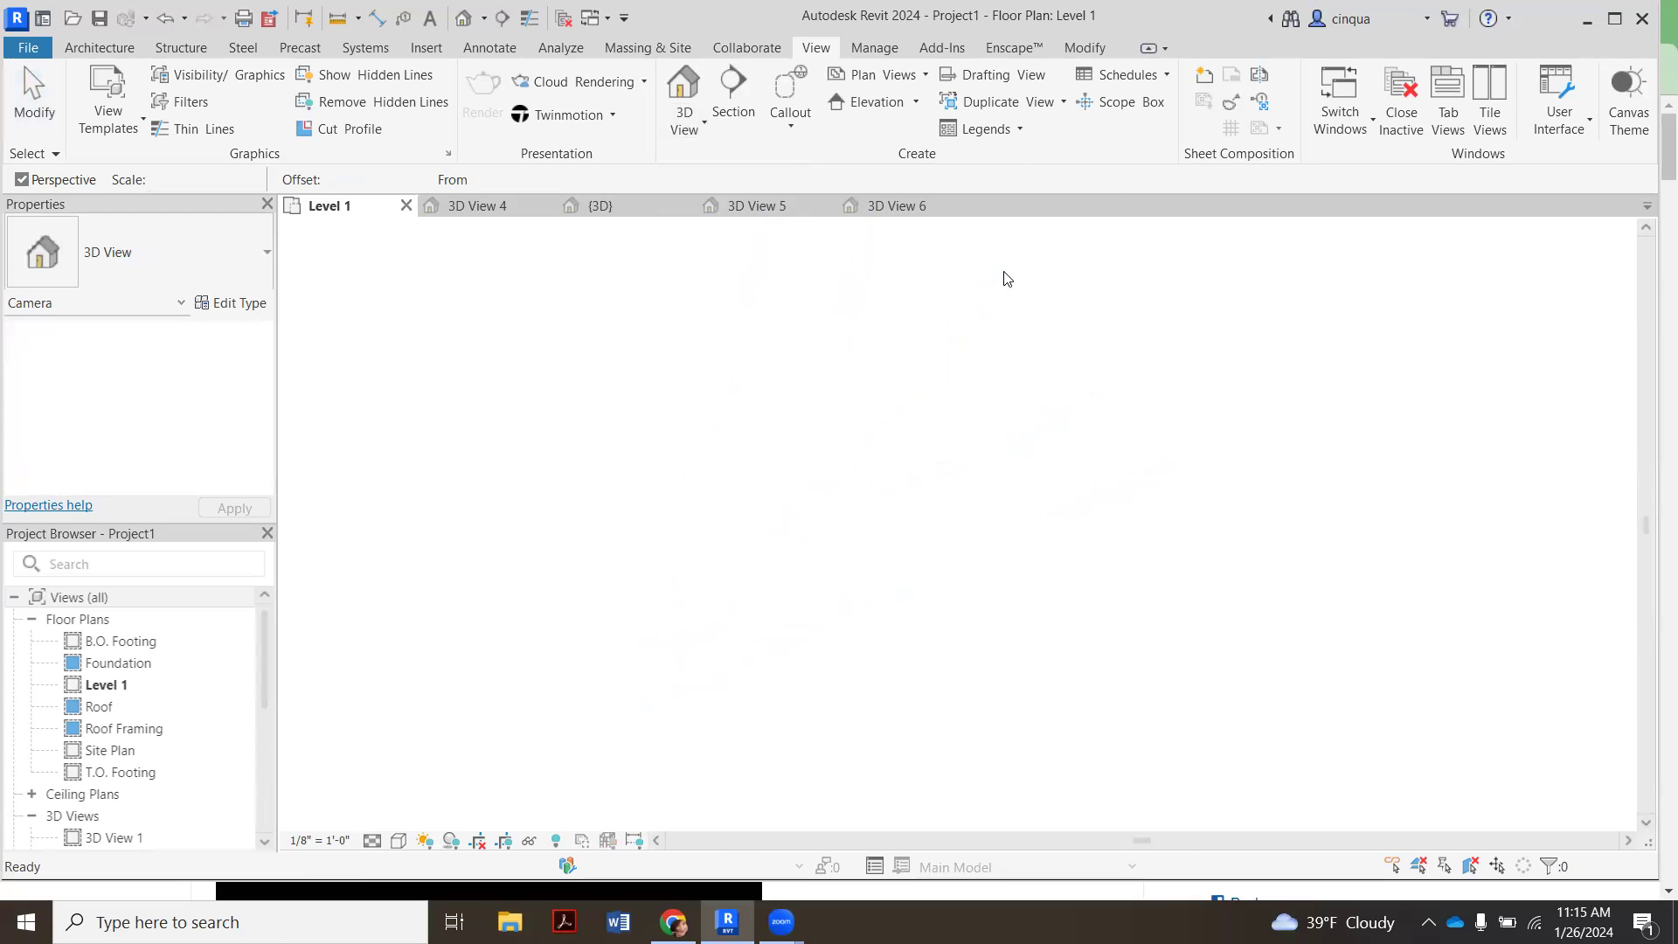
- Enlarge the new camera view's crop region and inspect the Exterior Glazing wall beside the double door
drag(1127, 453, 1337, 422)
scroll(1071, 326, up, 2)
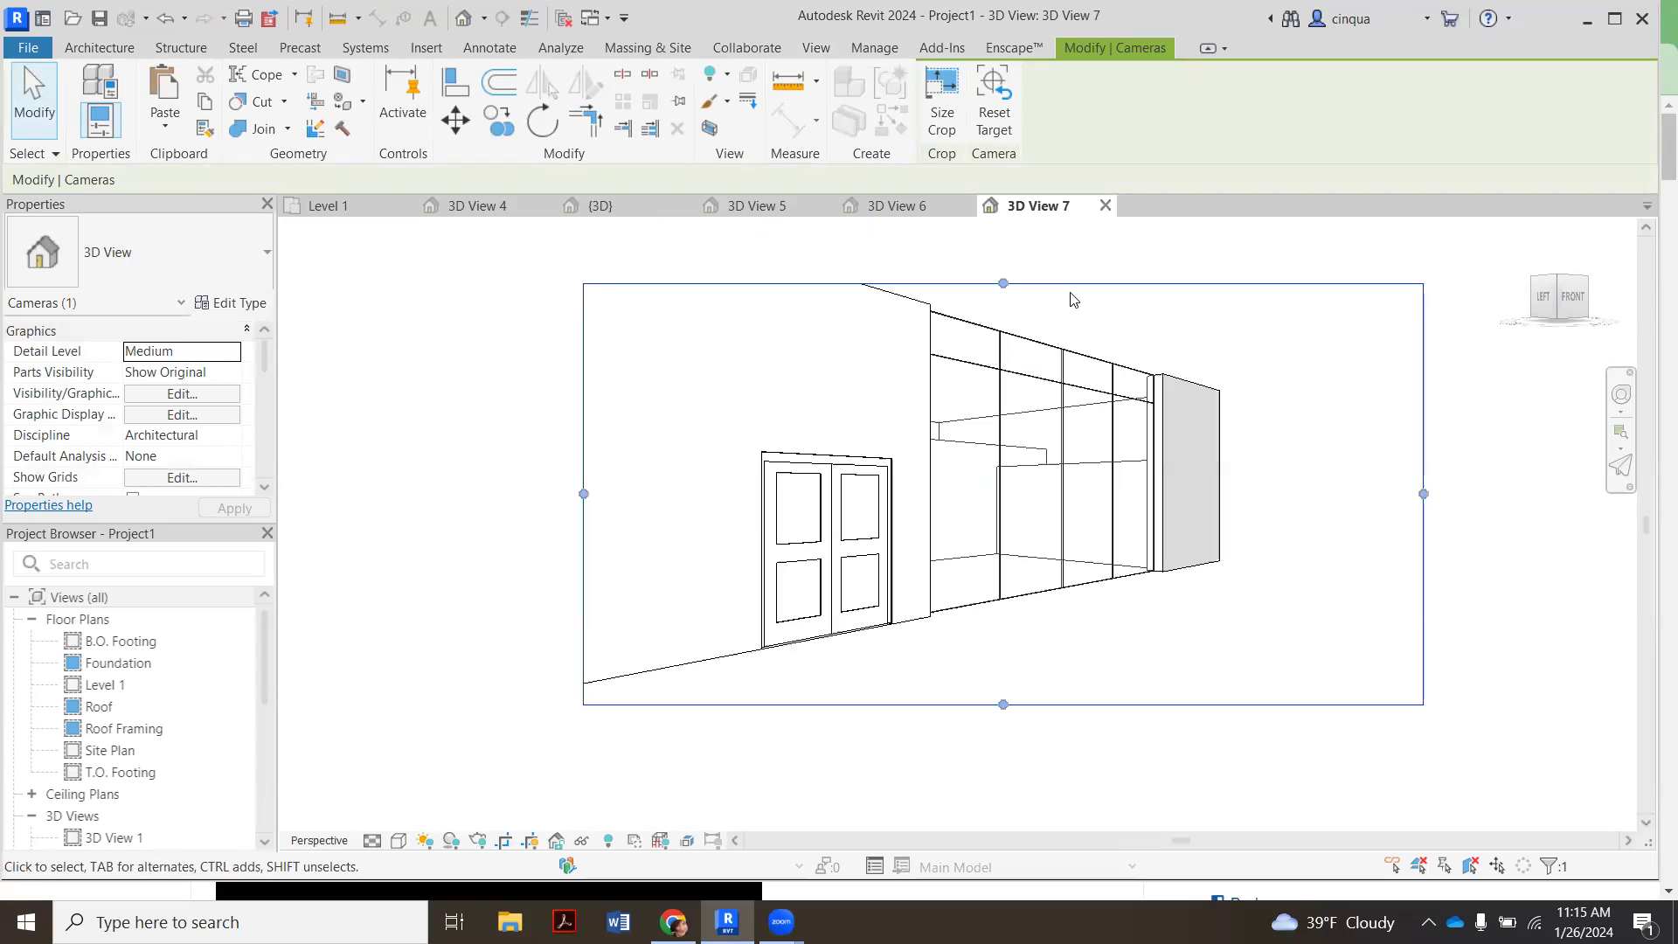
drag(1003, 283, 1003, 271)
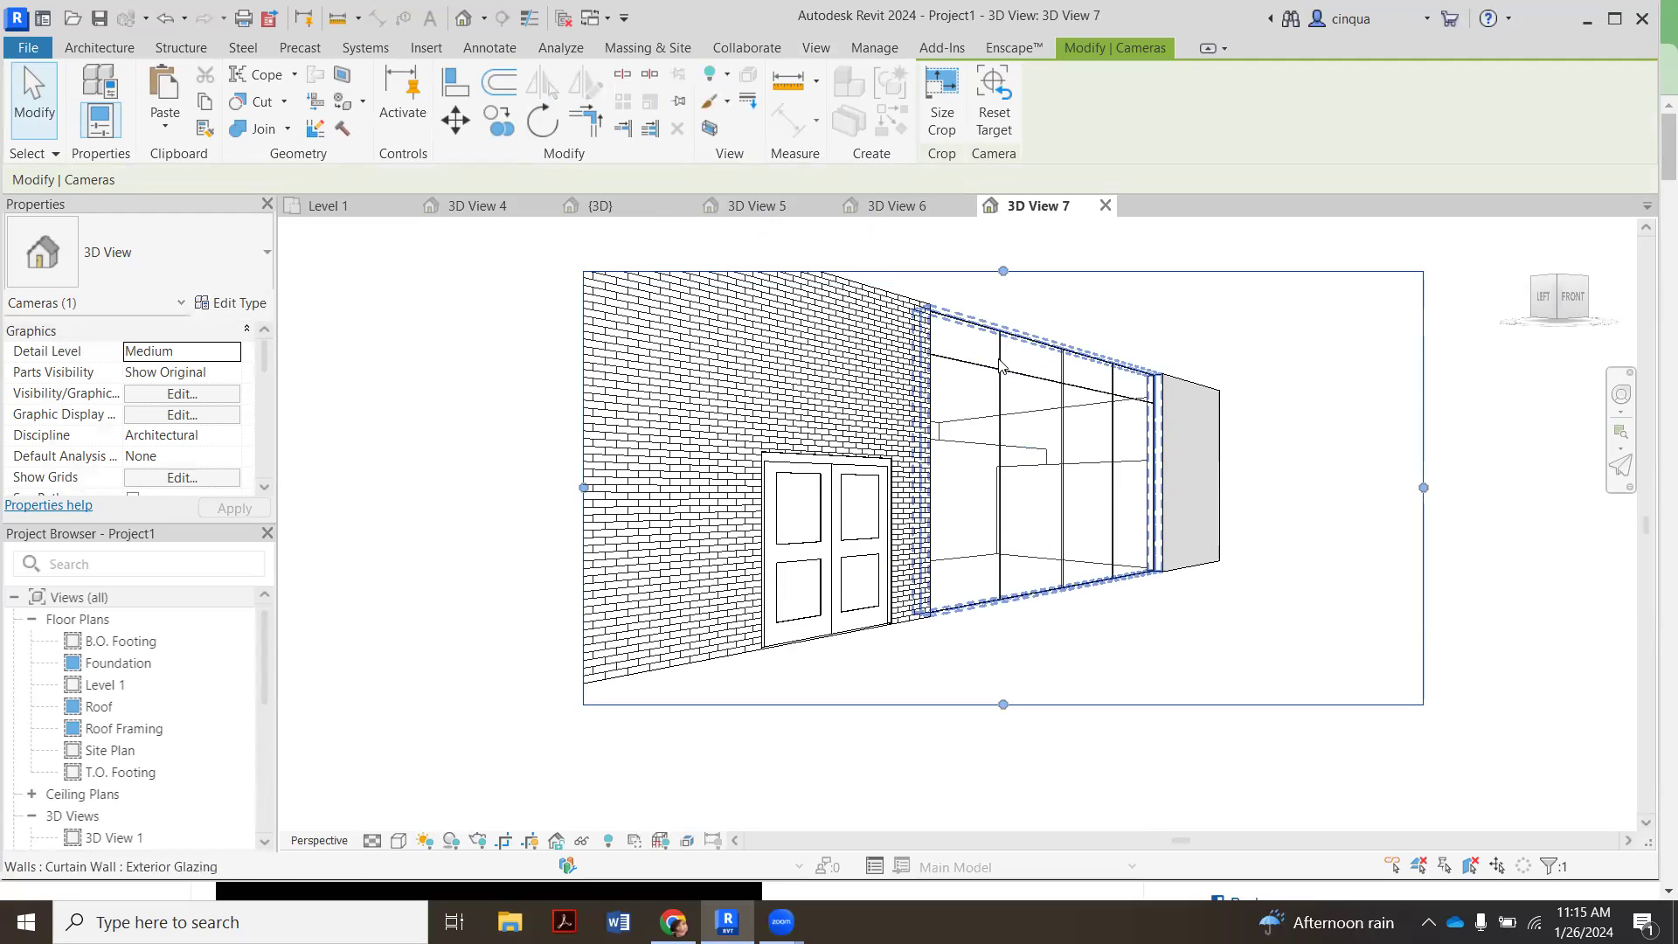
scroll(981, 398, up, 1)
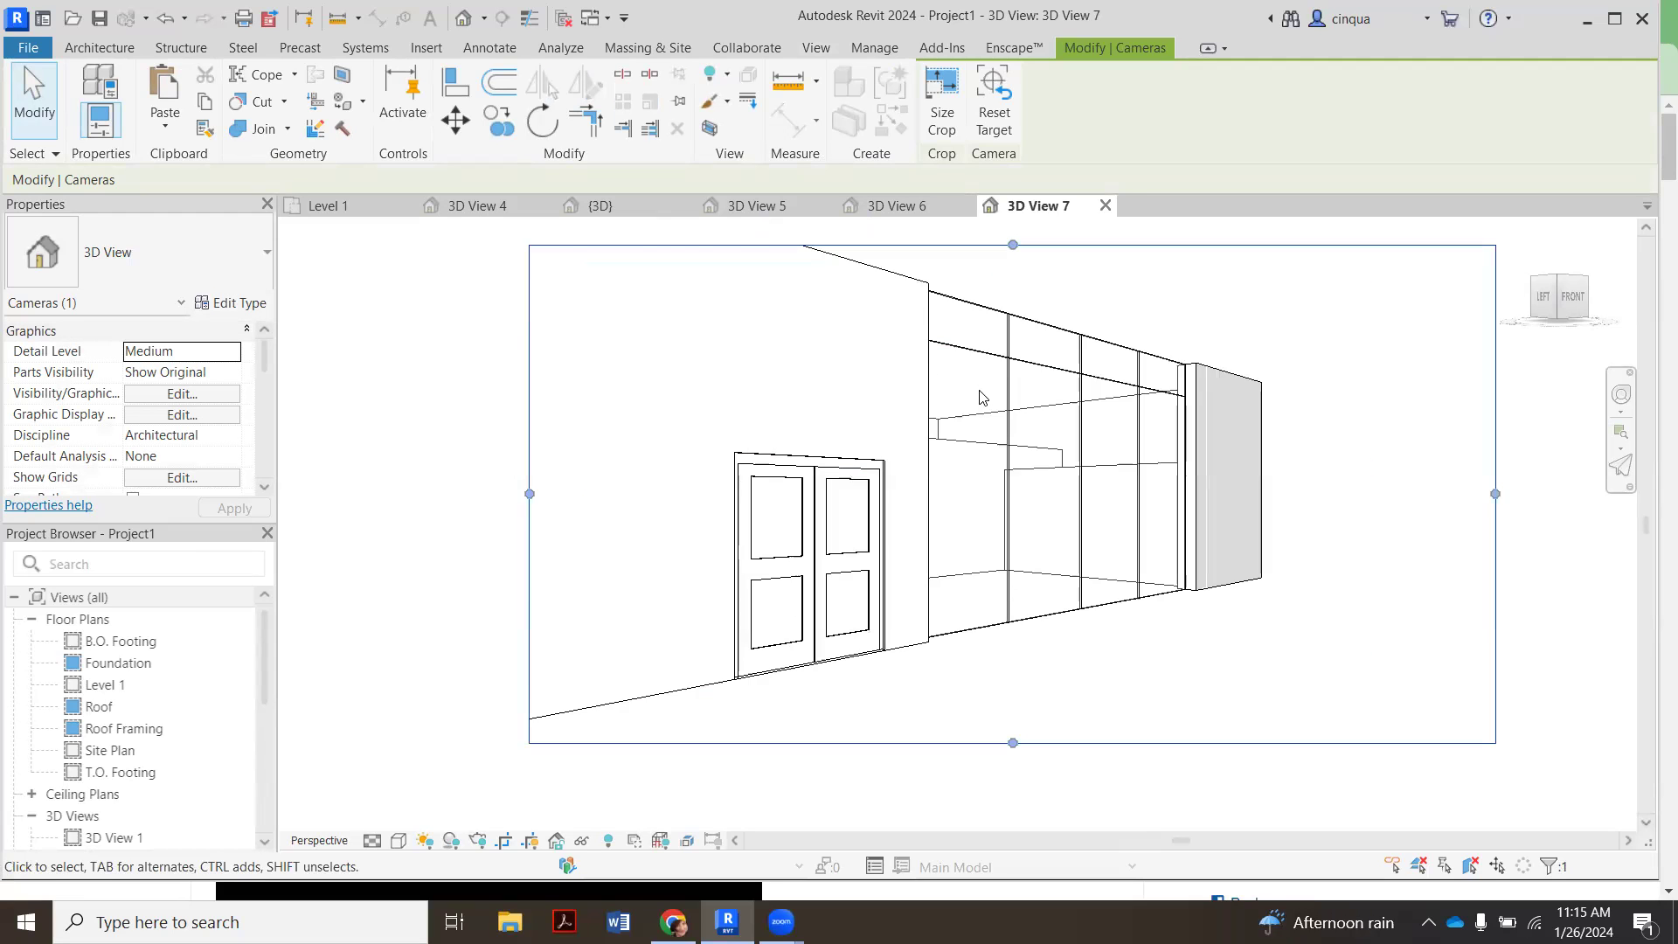
scroll(980, 398, down, 1)
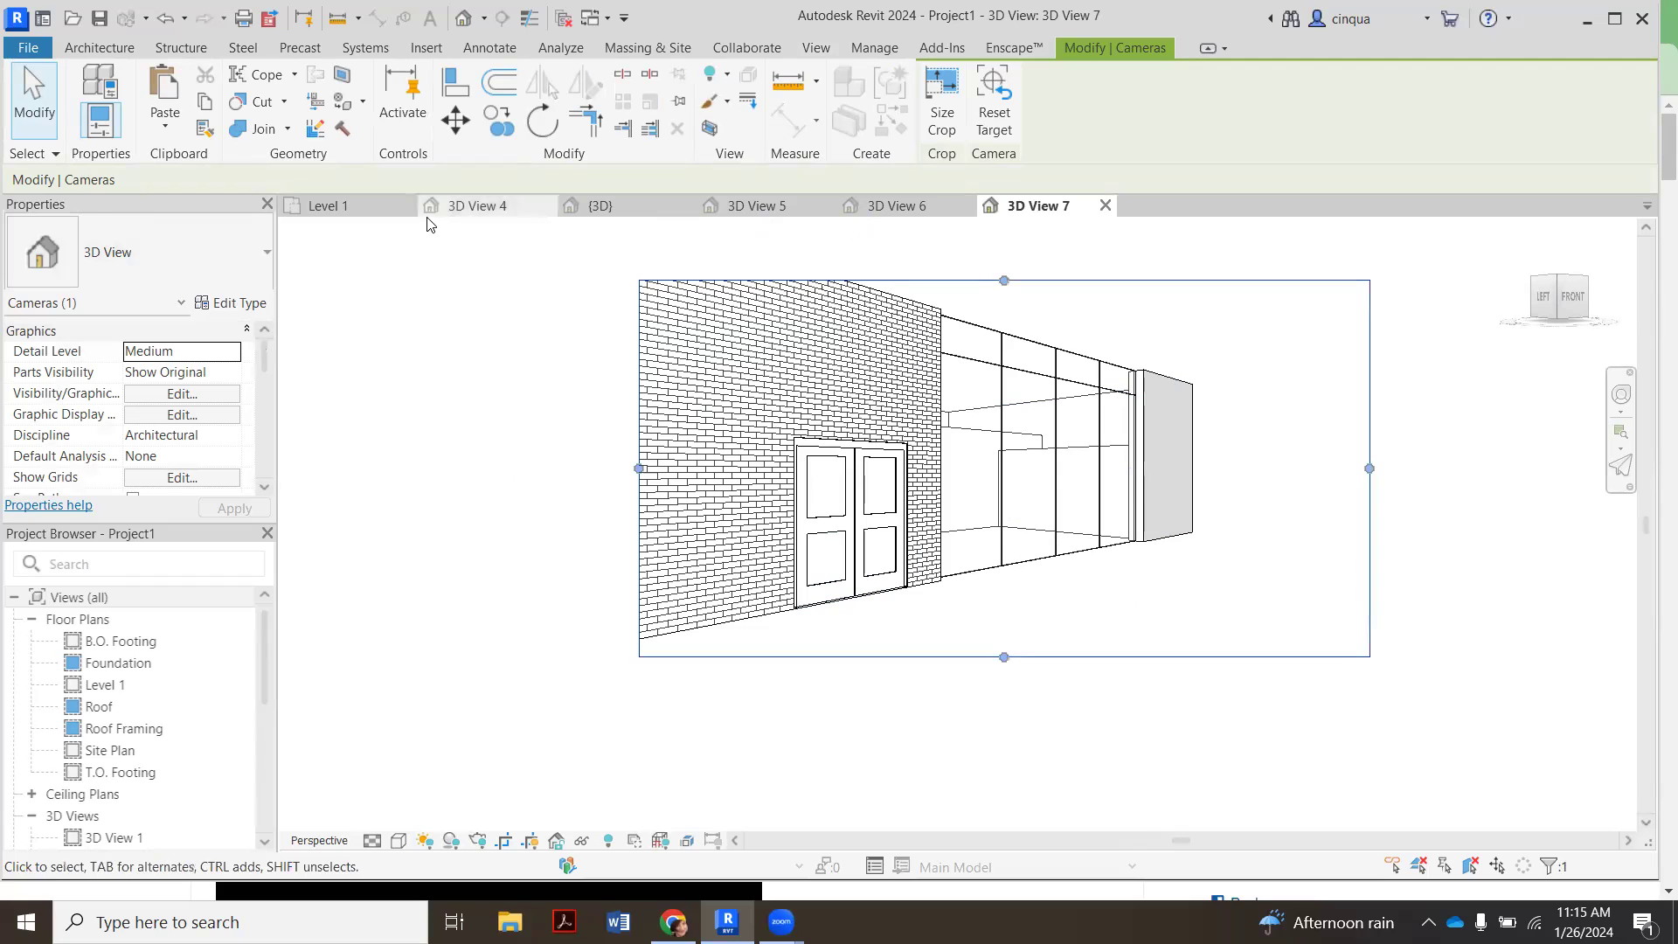
click(638, 603)
scroll(638, 611, down, 1)
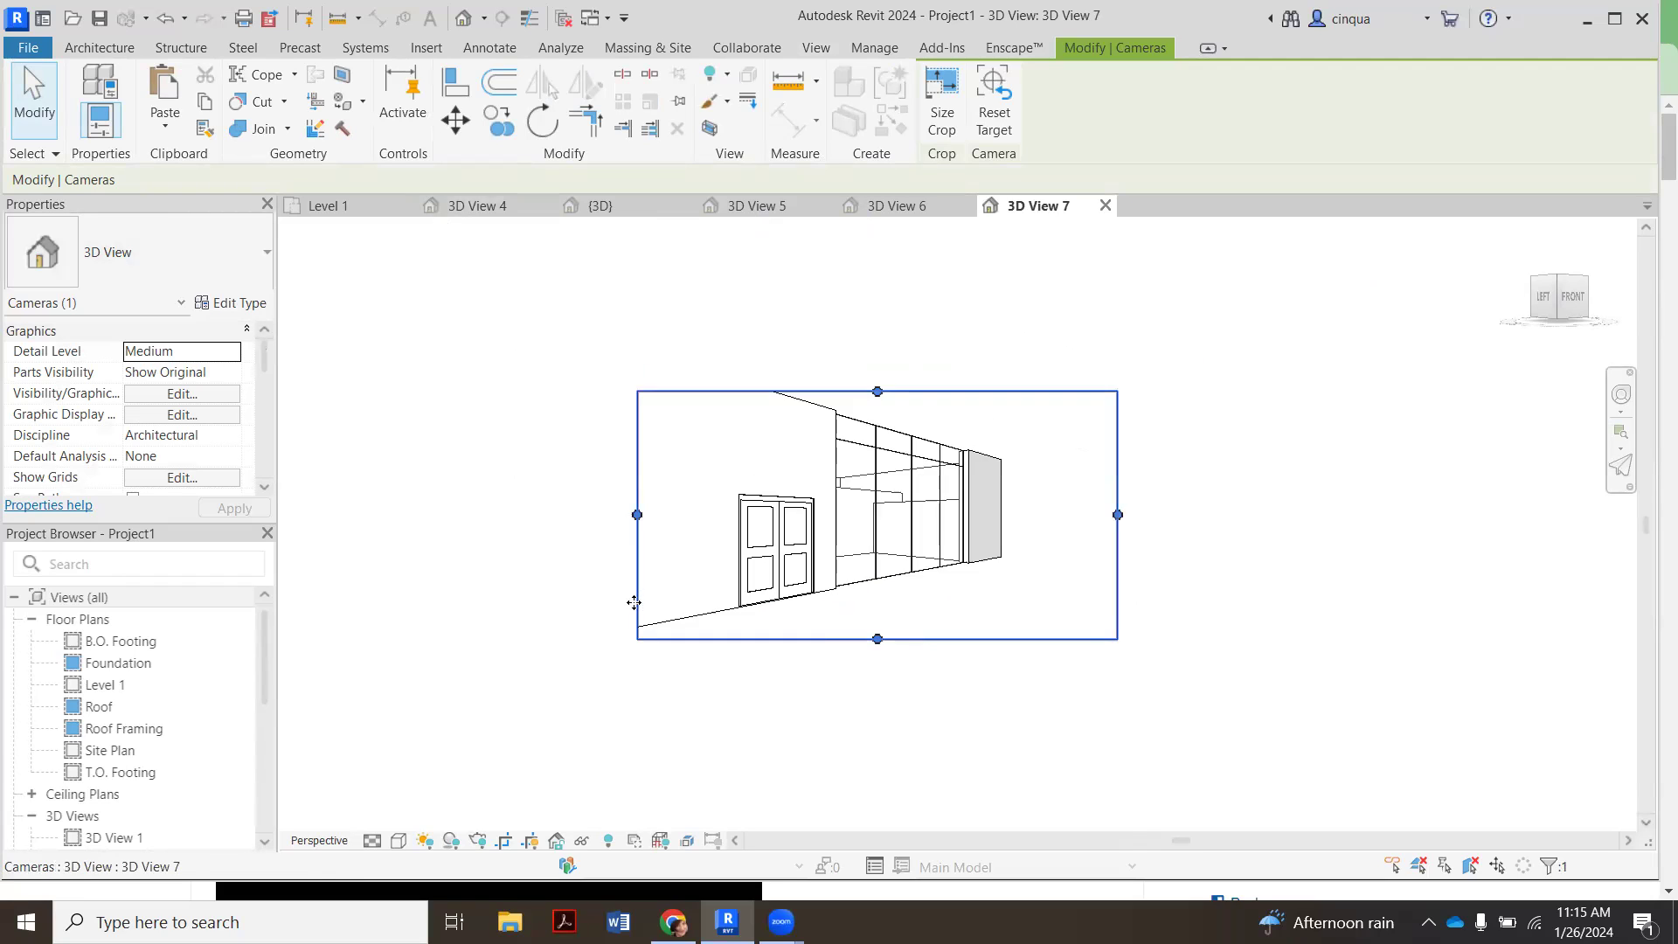